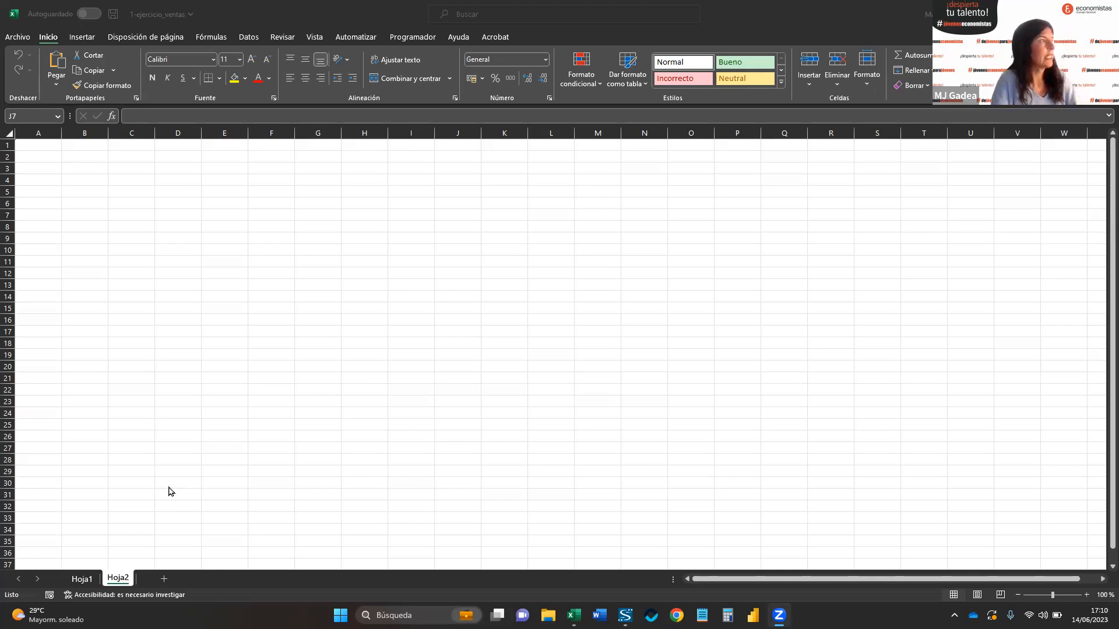
- Open the Hoja1 sheet and look over its sales records, including the Sección and Producto columns
click(80, 578)
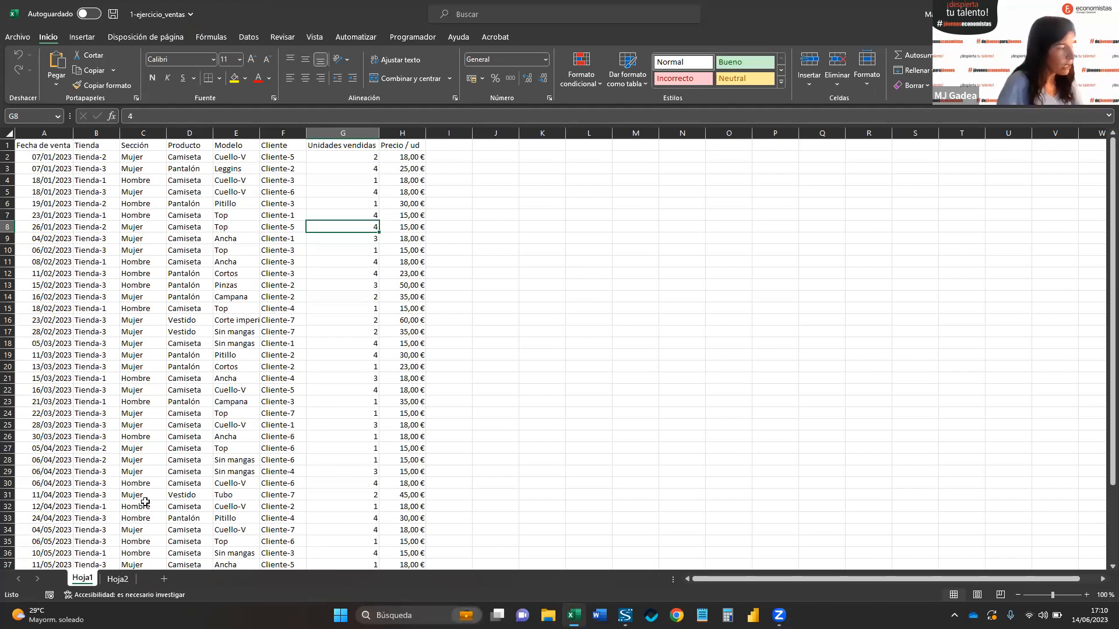
click(56, 134)
click(194, 250)
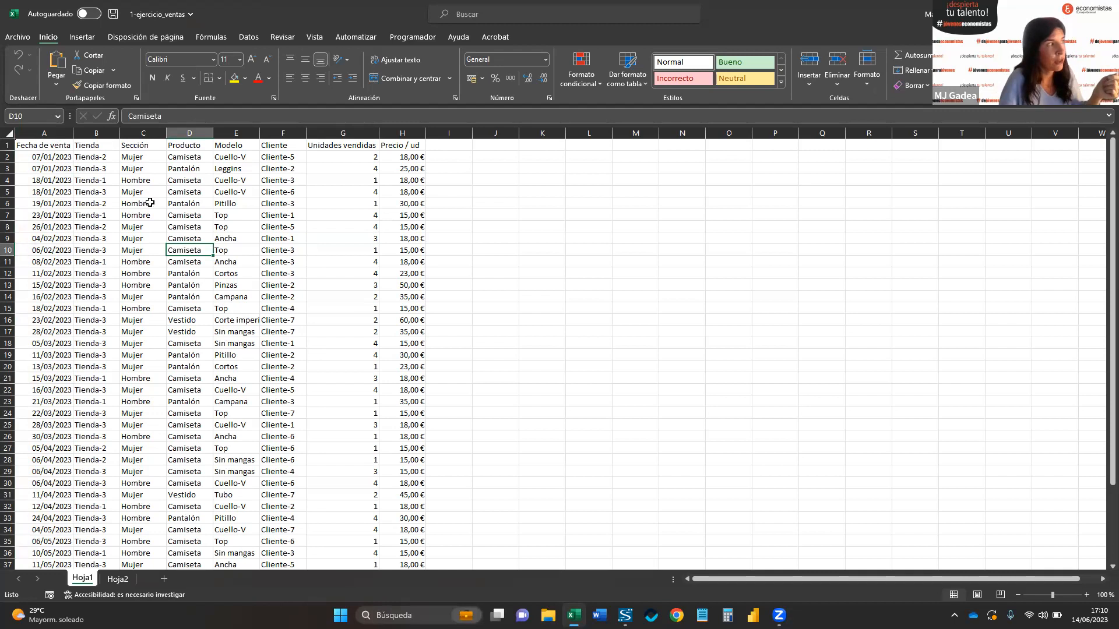
drag(137, 180, 142, 204)
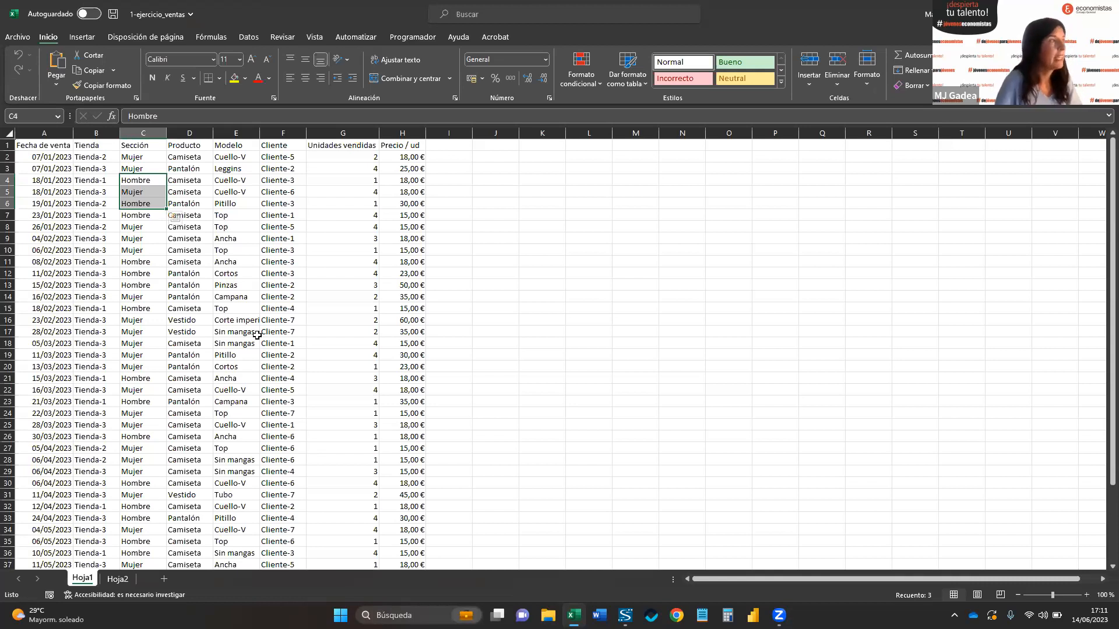
click(169, 393)
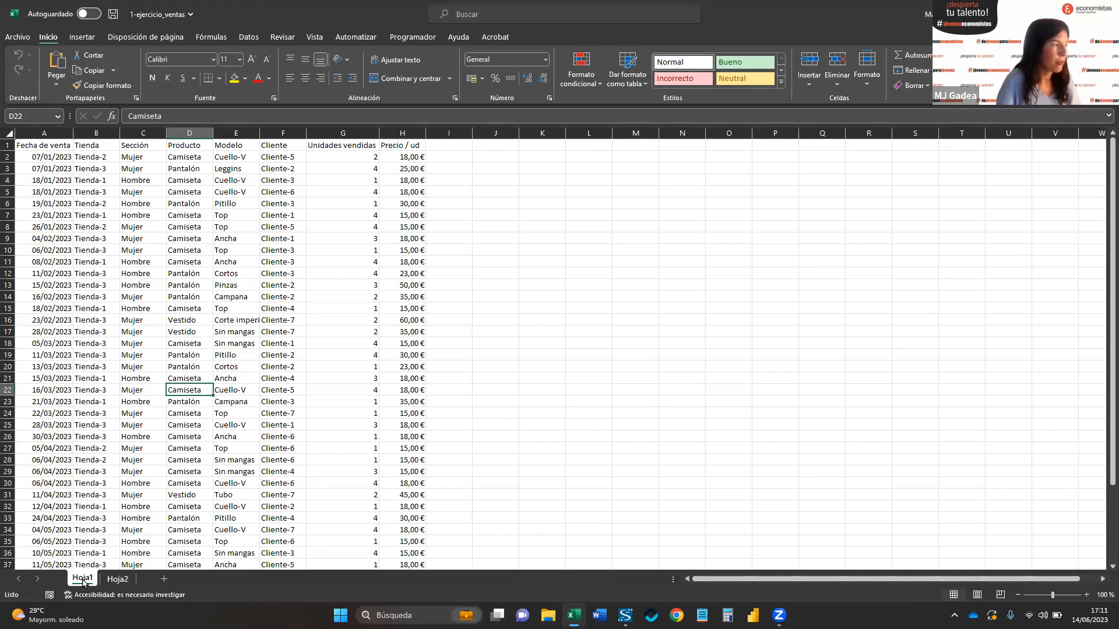
- Rename the Hoja1 sheet as detalleVentas
click(116, 579)
click(92, 580)
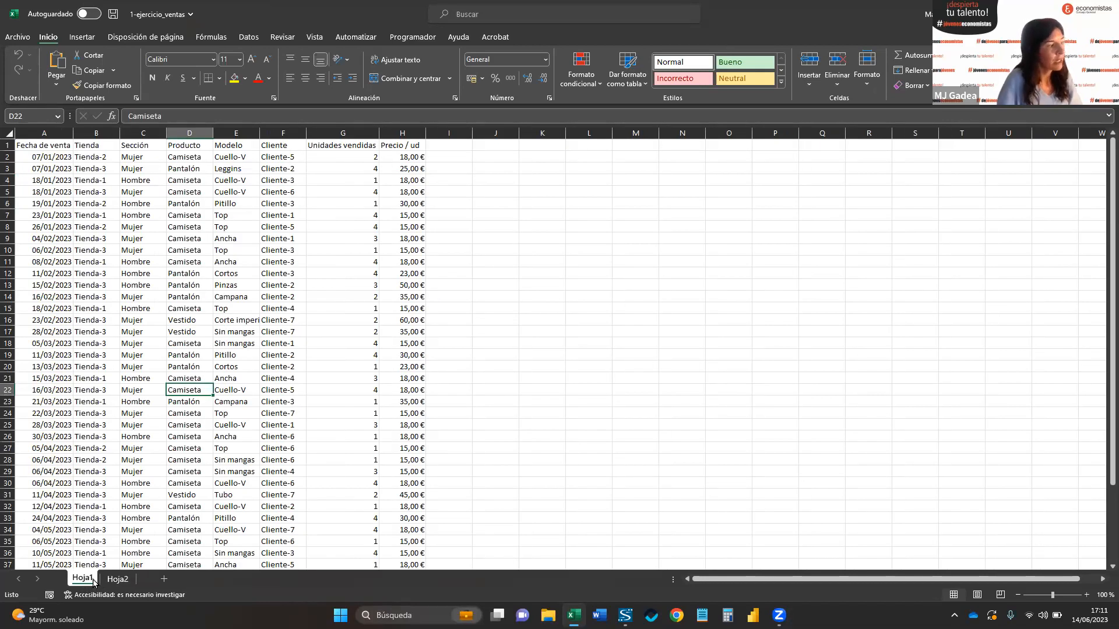
right_click(93, 580)
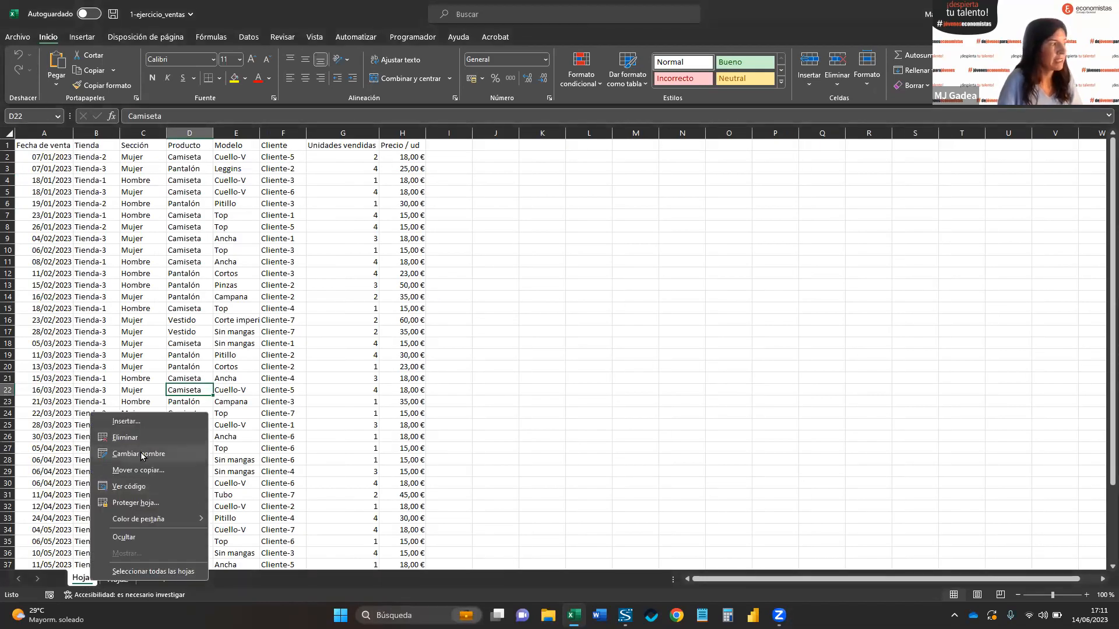
click(175, 458)
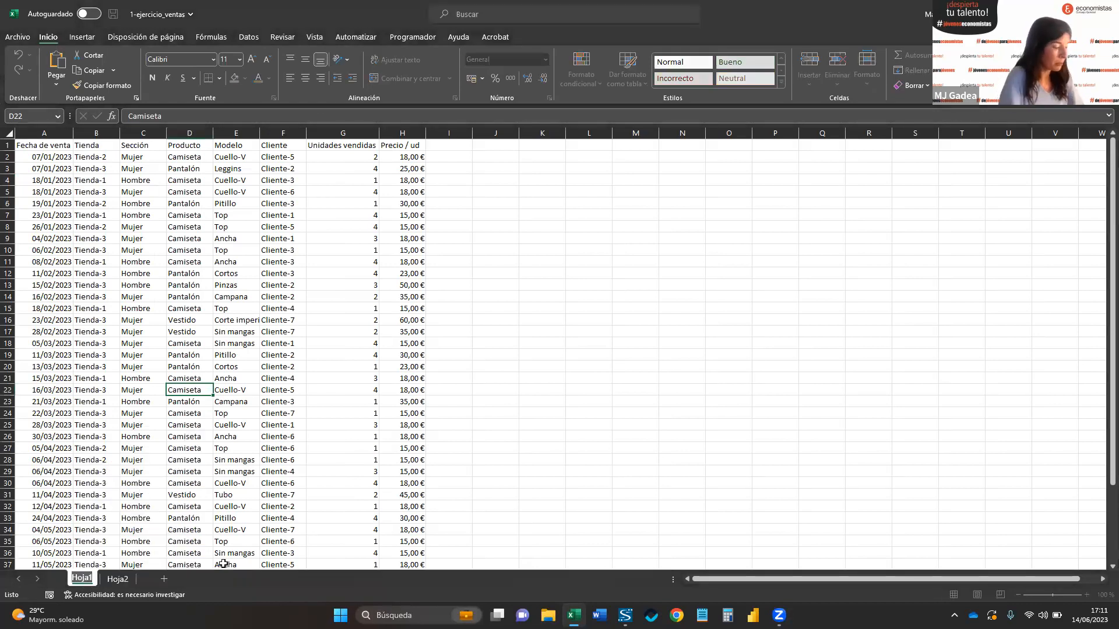
text(detalleVentas)
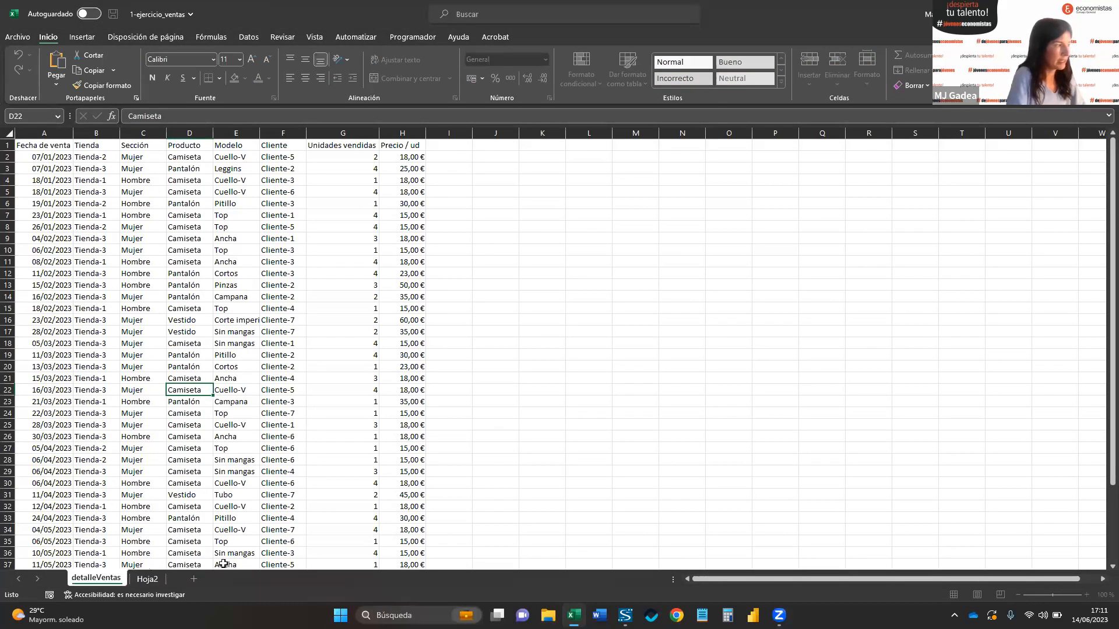
click(225, 528)
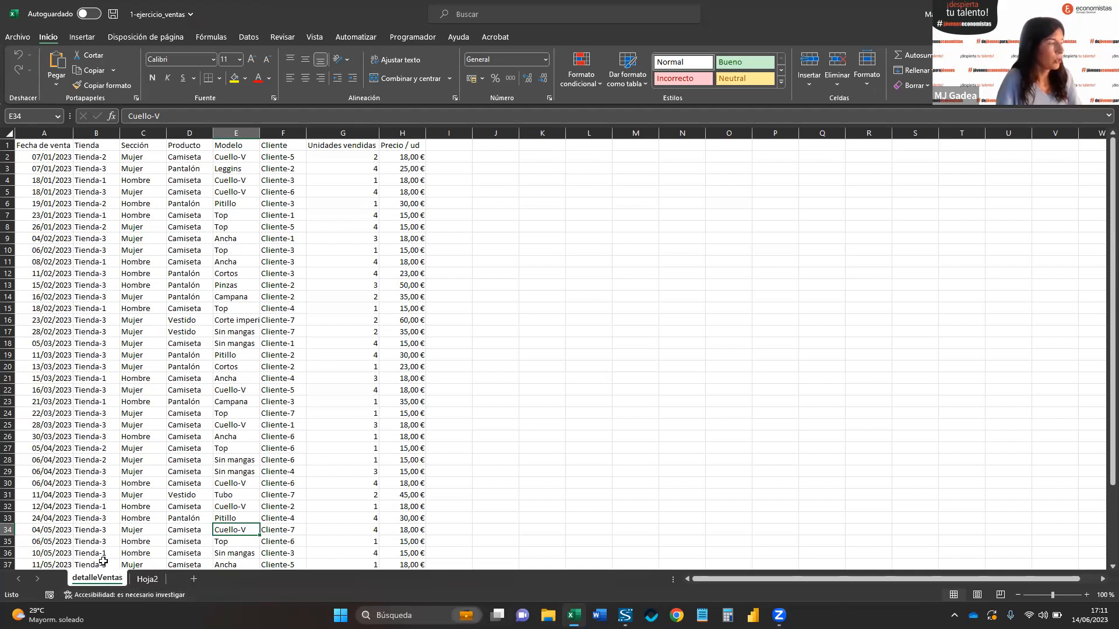
- Delete the empty Hoja2 sheet from the workbook
right_click(149, 585)
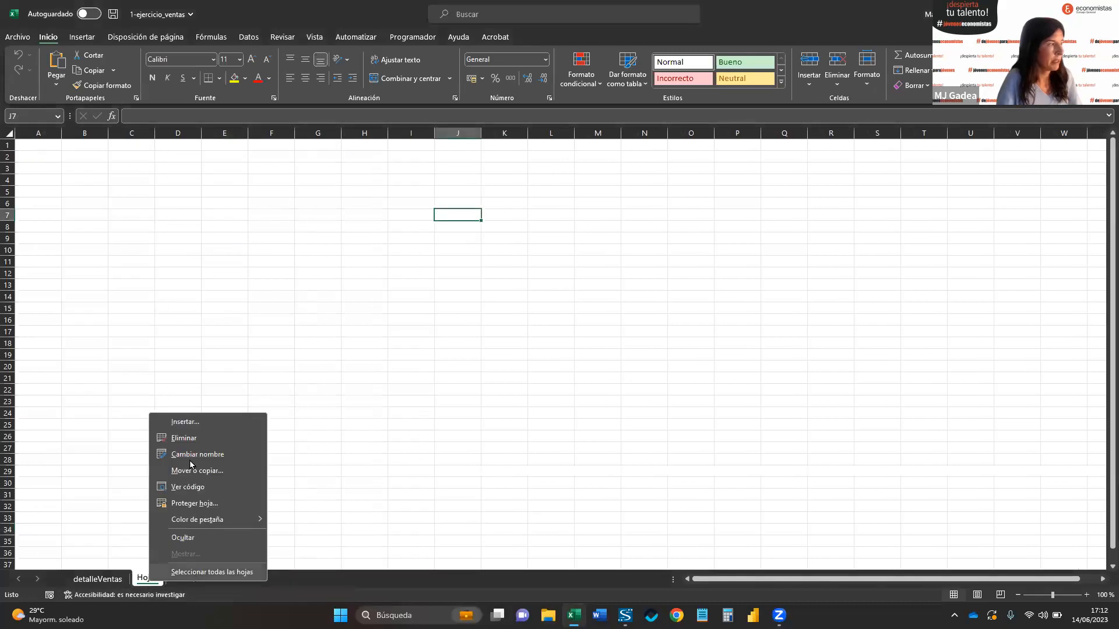
click(197, 438)
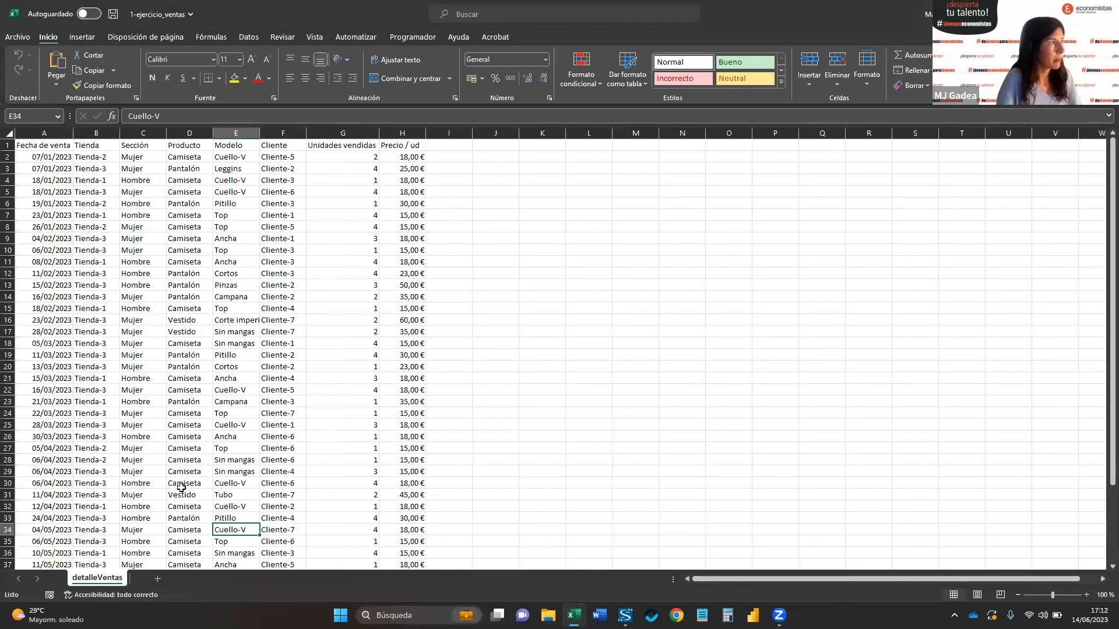
click(233, 458)
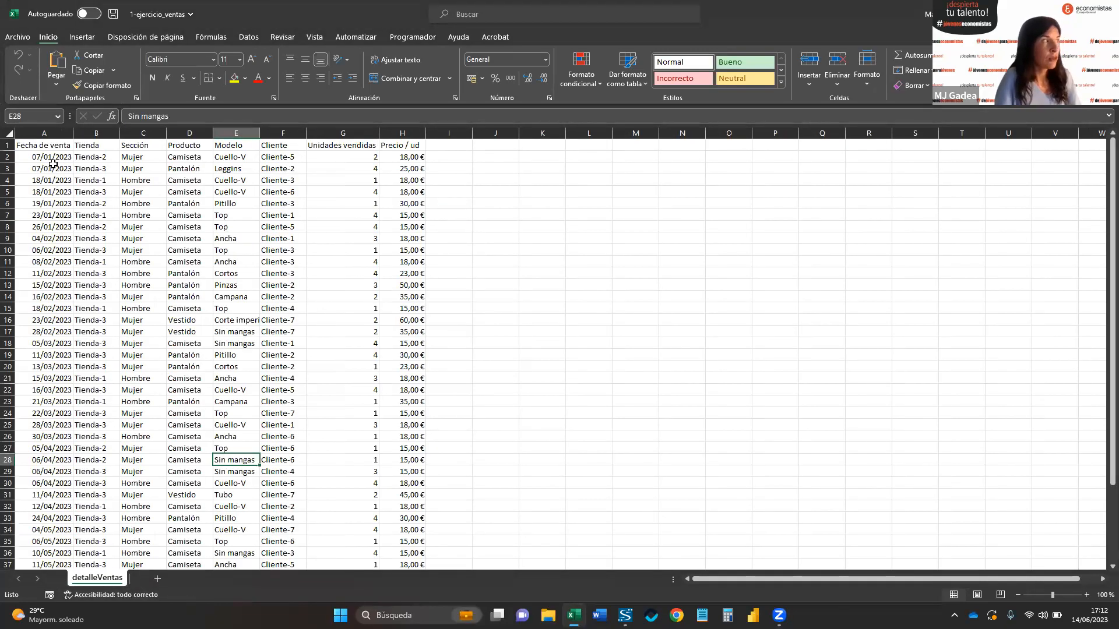
- Review the sales data column by column, from Fecha de venta through Tienda, Sección, Producto, Modelo and Cliente to Precio / ud
click(53, 135)
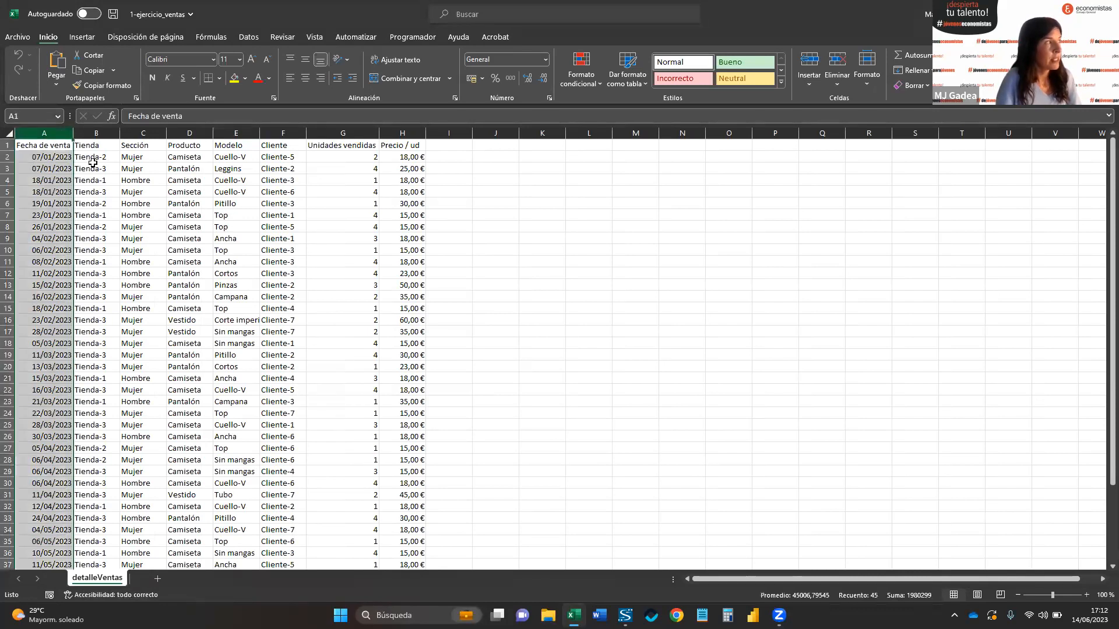
drag(98, 158, 102, 344)
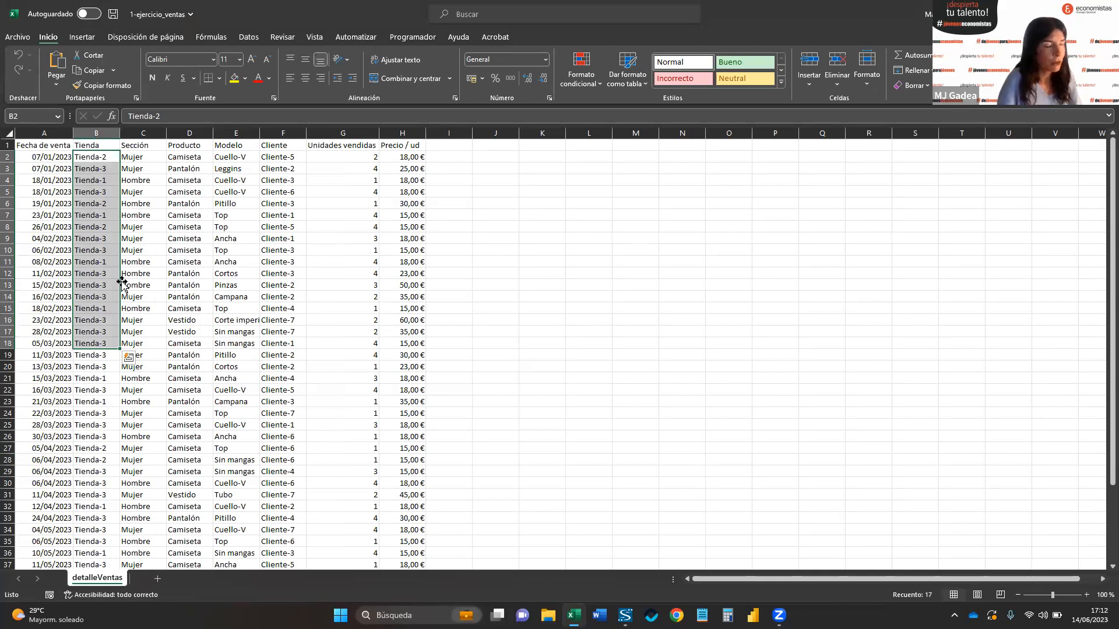
drag(143, 158, 140, 241)
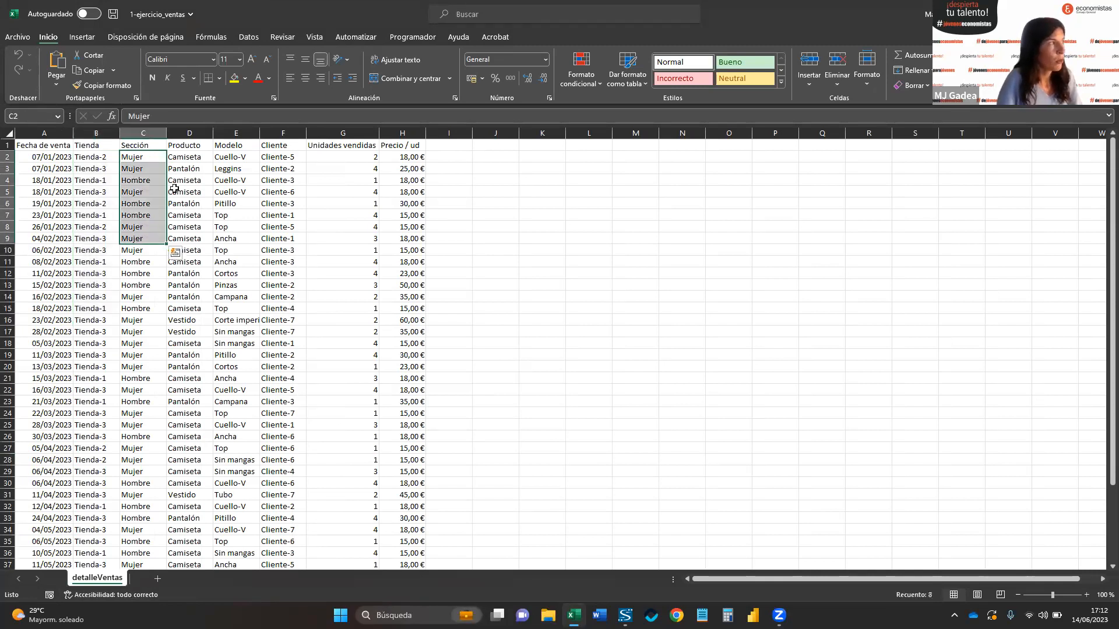
drag(189, 158, 184, 240)
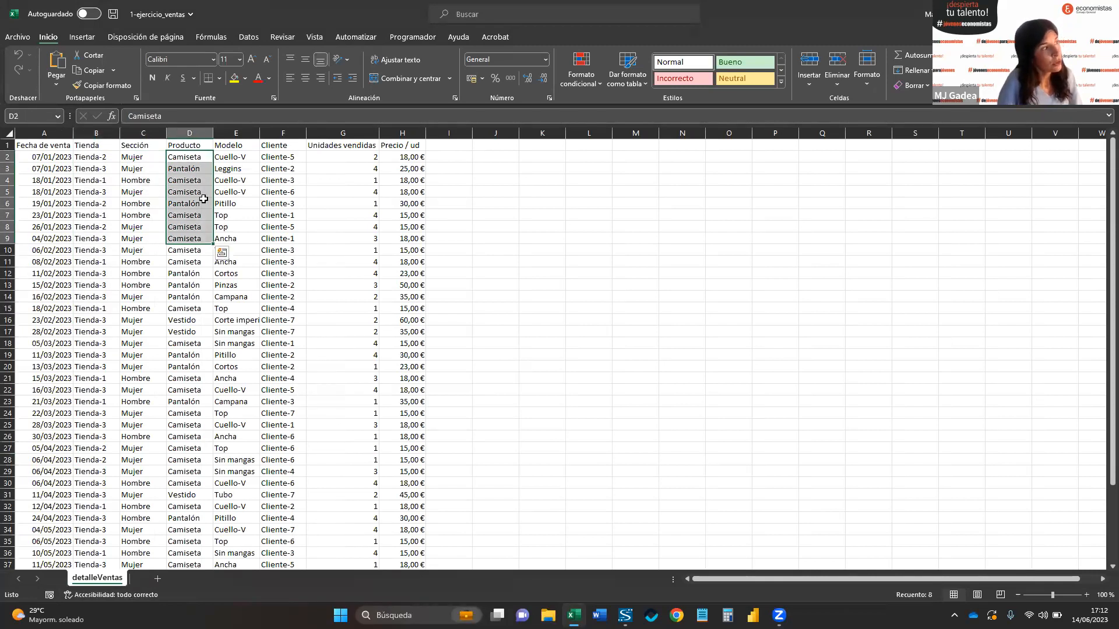
click(236, 158)
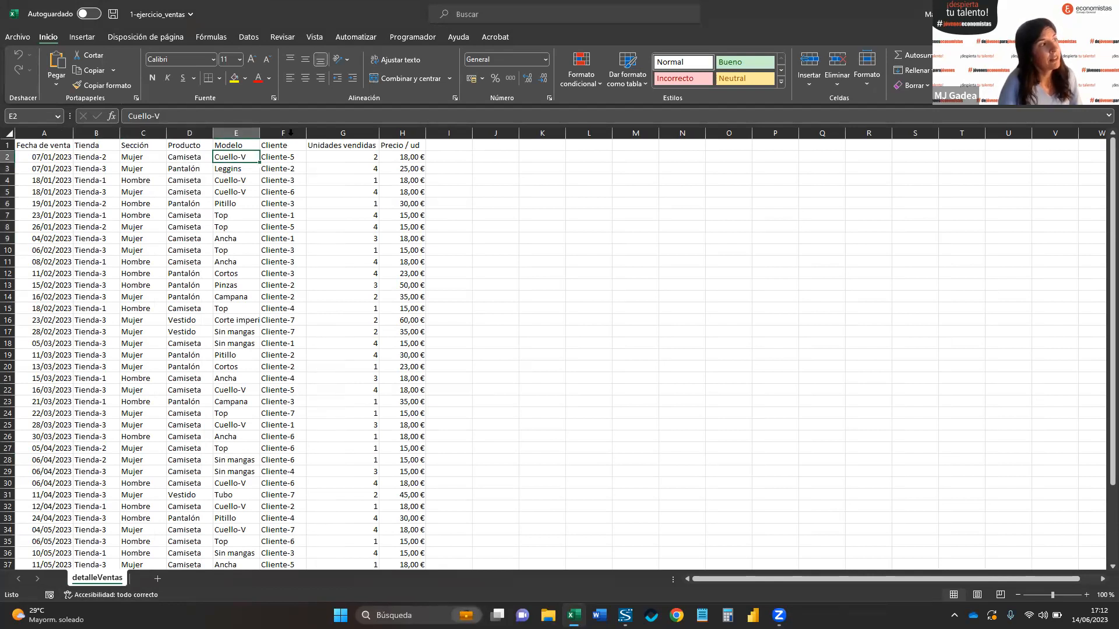
click(283, 133)
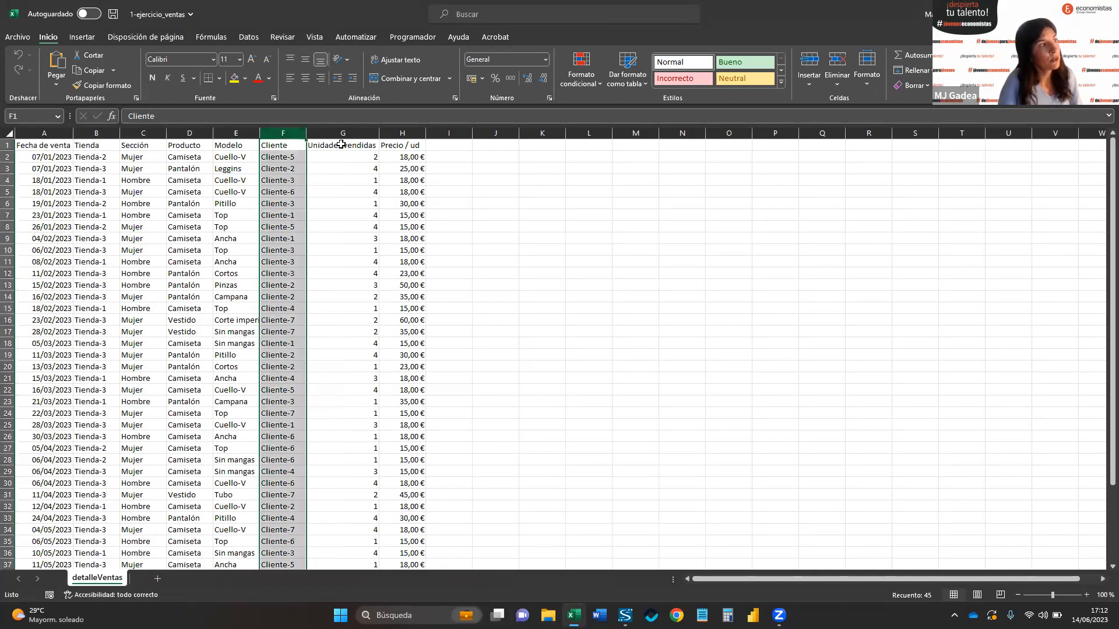
click(402, 144)
click(410, 168)
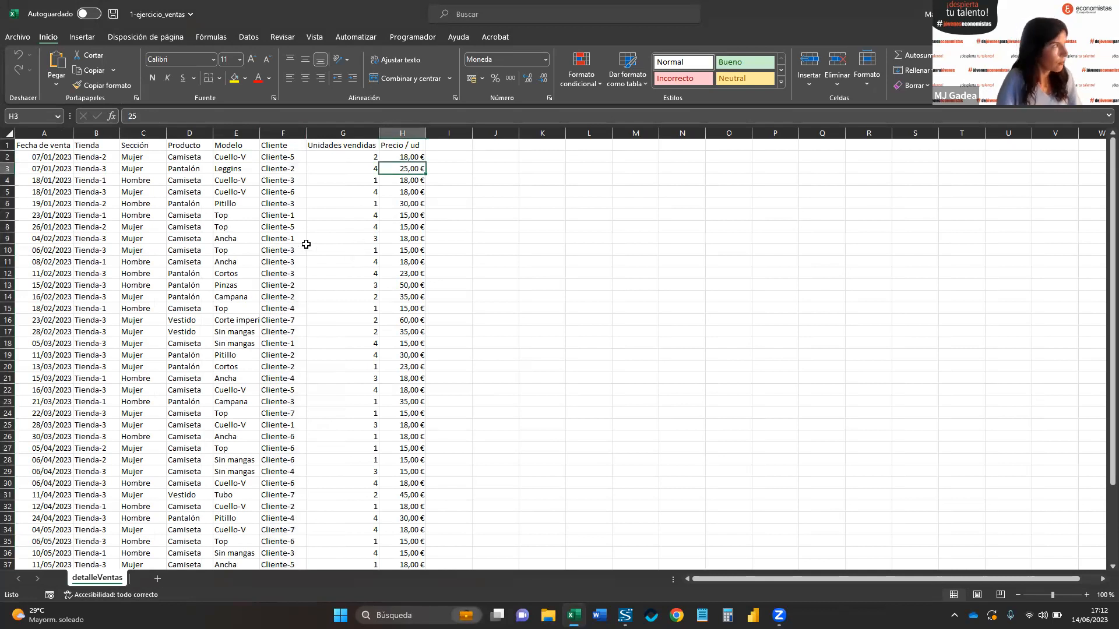
click(122, 238)
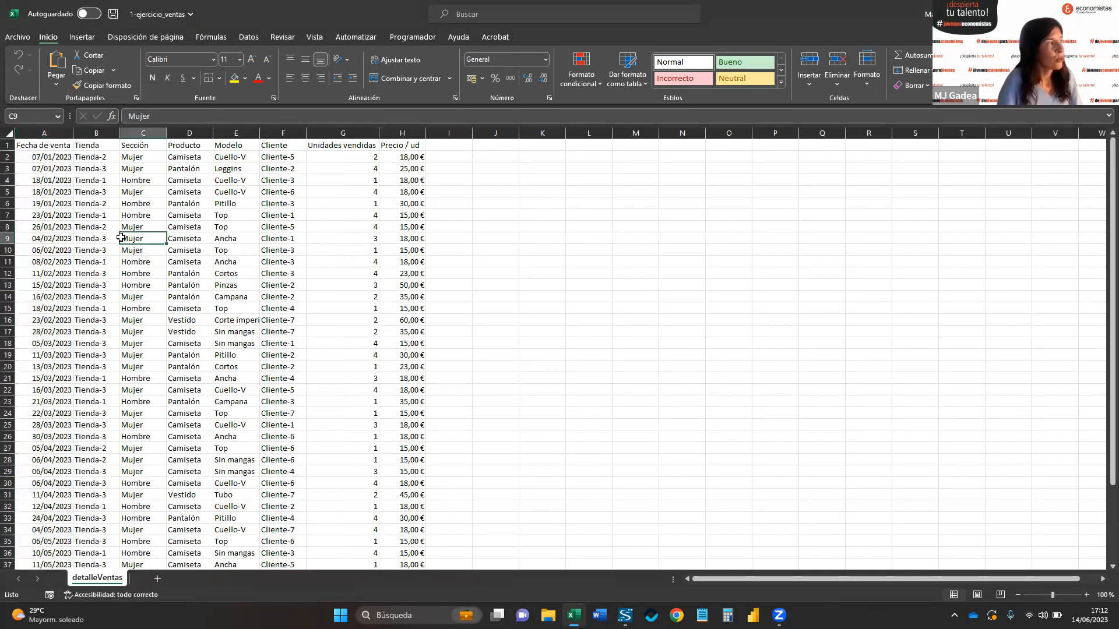
- Switch the date in cell A2 to the Número format and back to Fecha corta
click(61, 158)
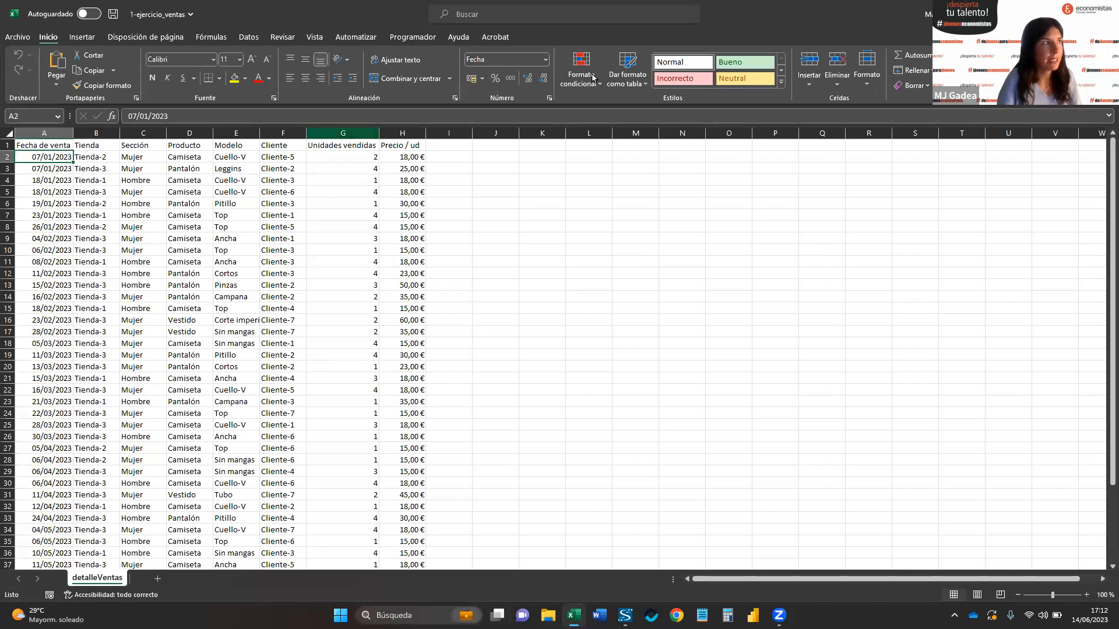
click(544, 60)
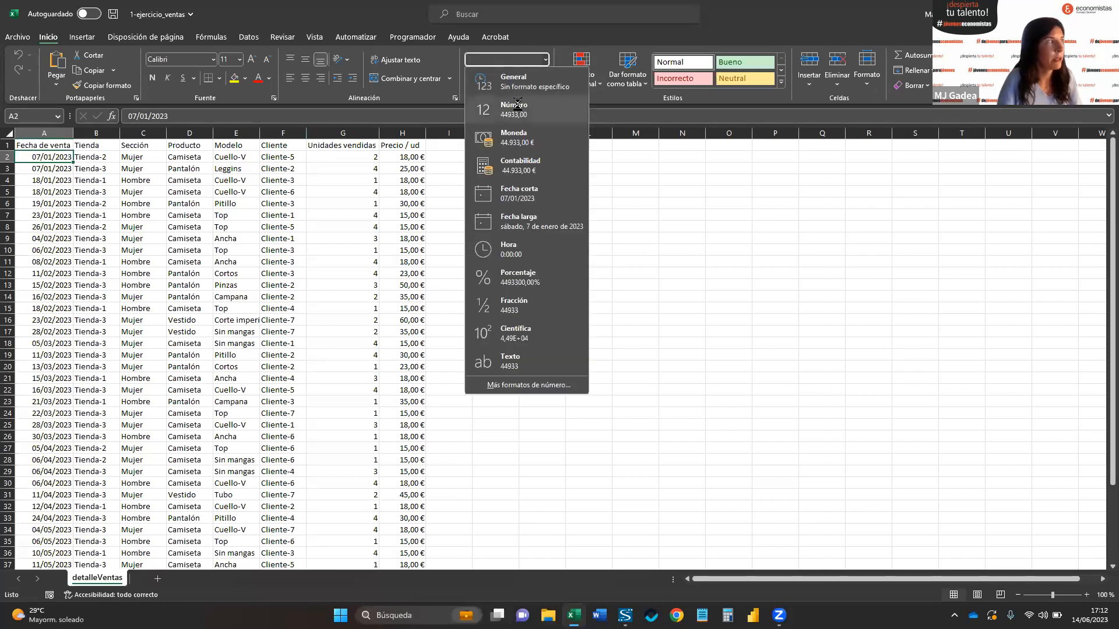
click(514, 109)
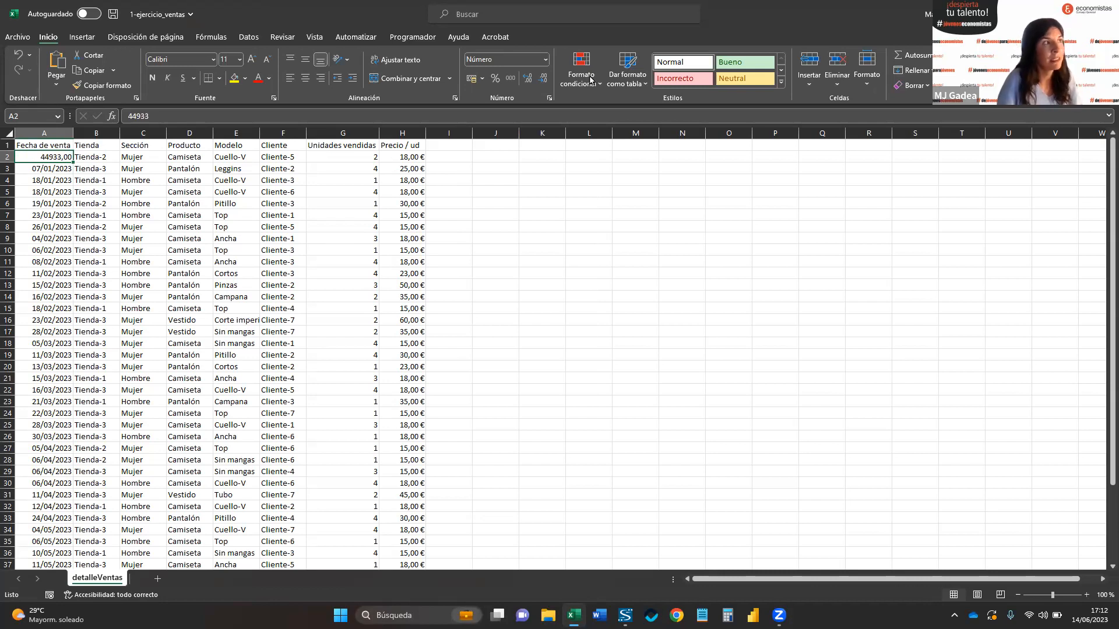
click(545, 61)
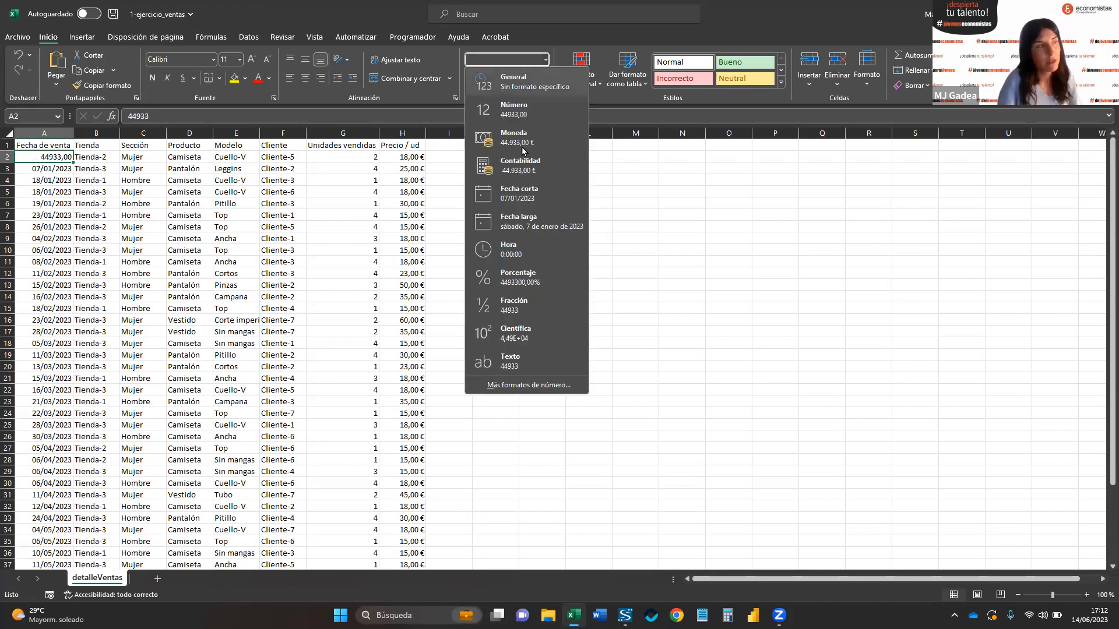
click(537, 194)
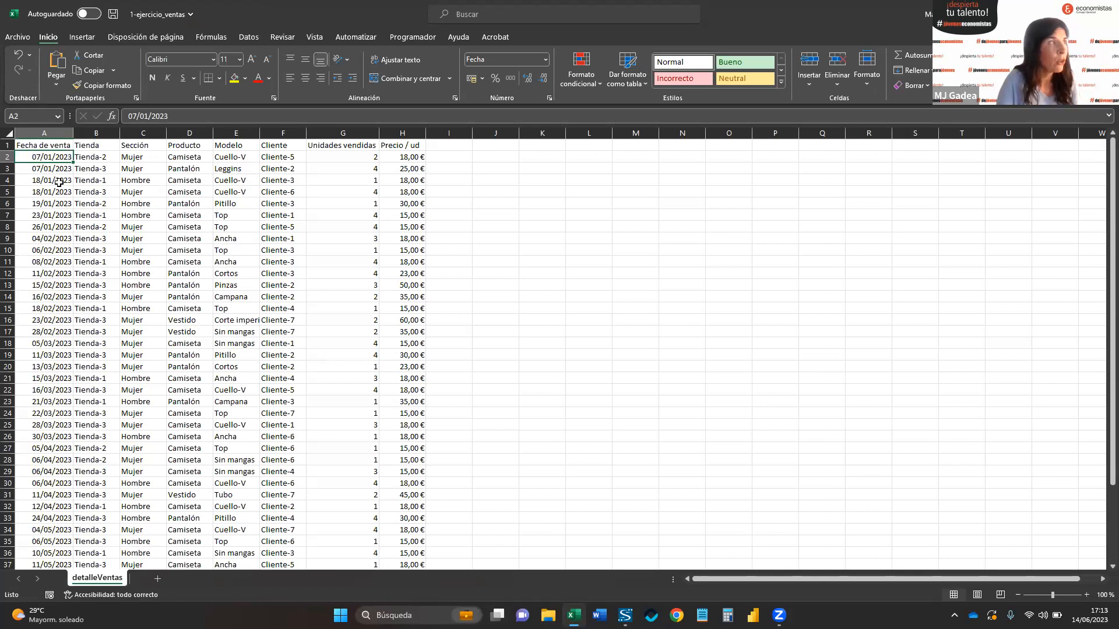
- Check the Fecha format options for cell A6 in the cell format settings, and close them without changes
click(59, 202)
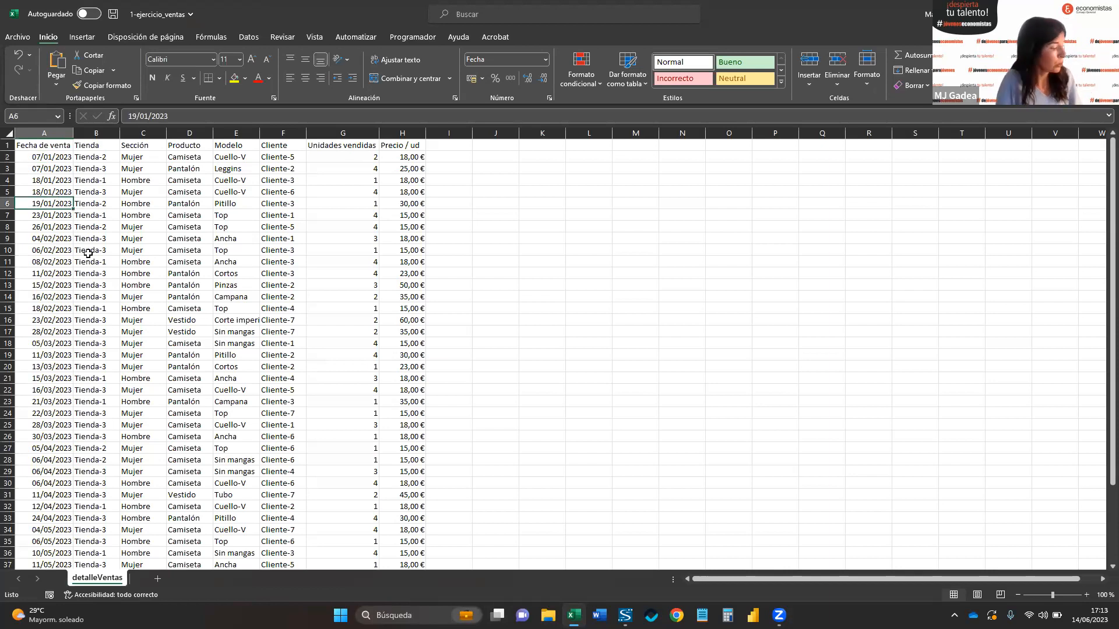
key(ctrl+1)
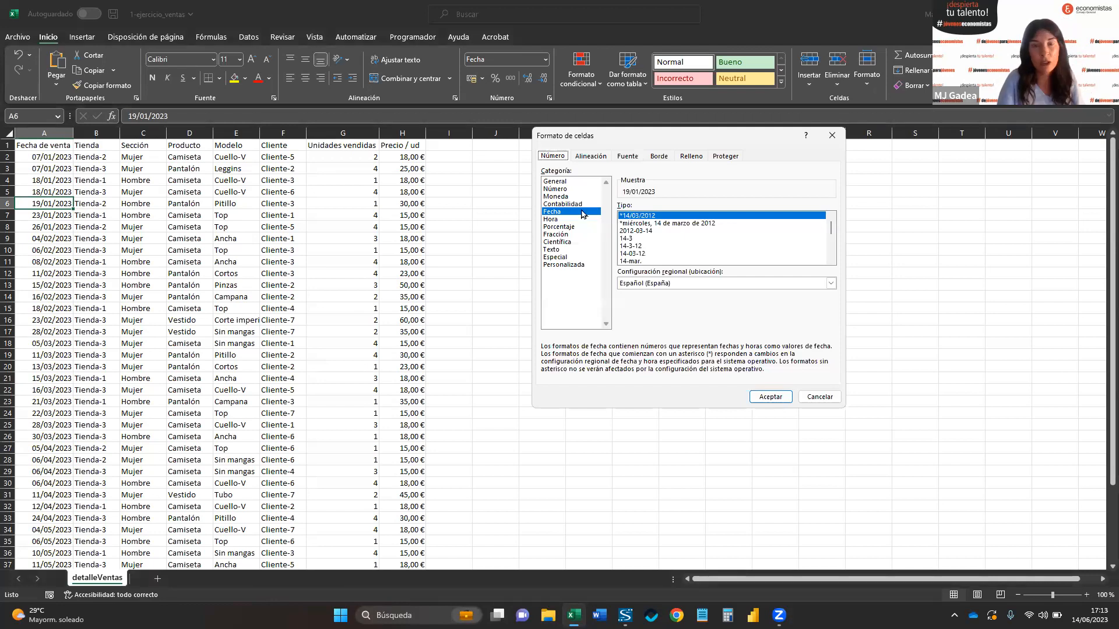
click(840, 144)
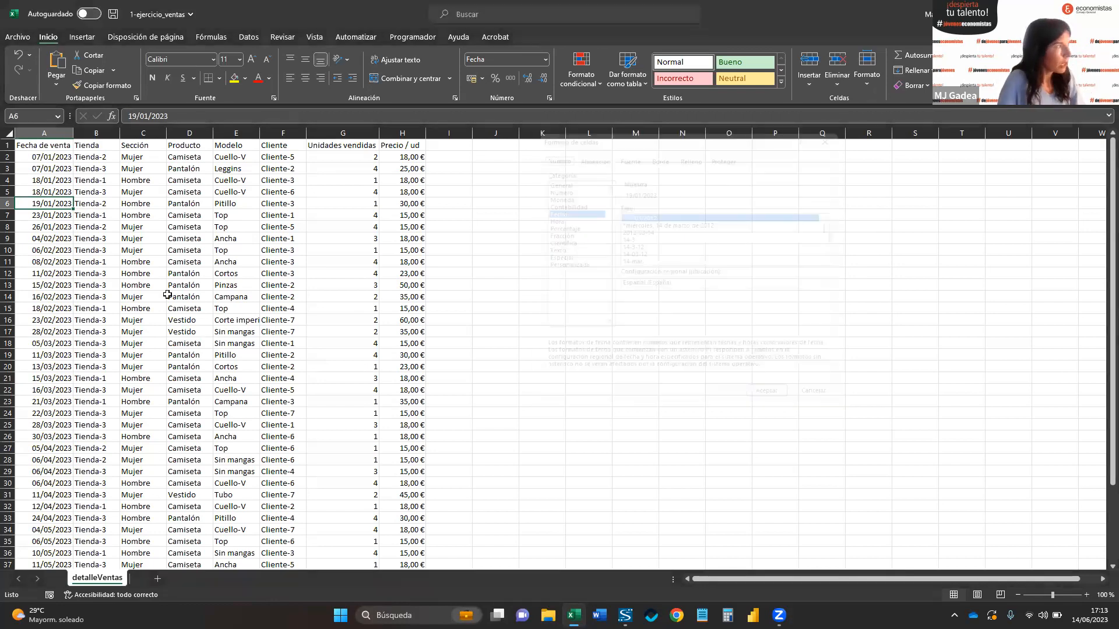
click(143, 273)
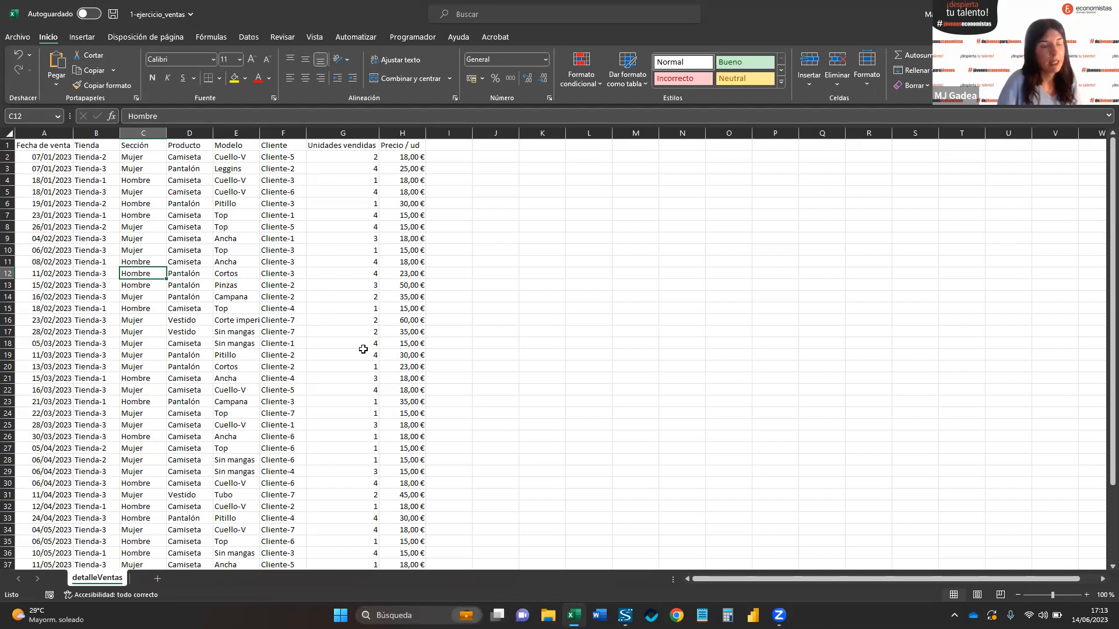
- Convert the sales data range A1:H45 into a table with headers, using the blue banded style from the first row of Medio styles
click(65, 146)
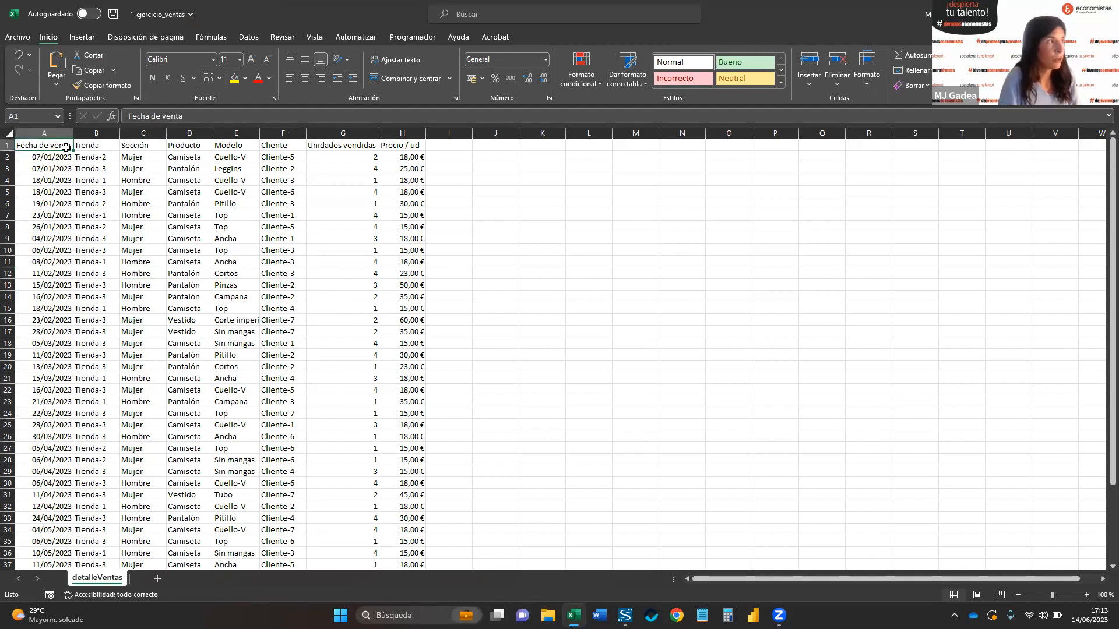
key(ctrl+shift+Right)
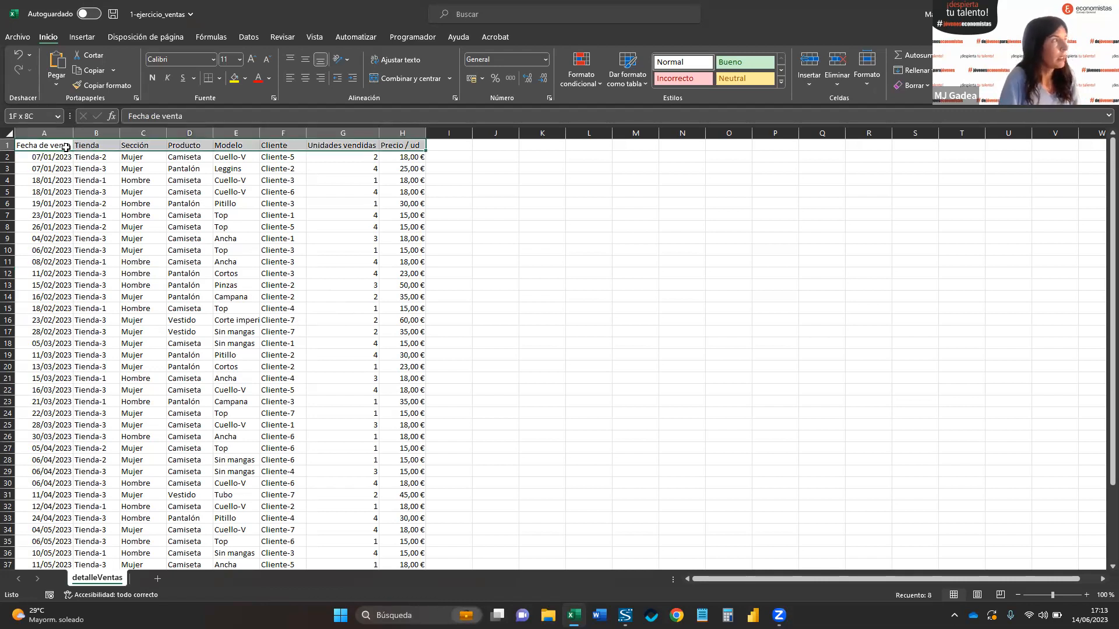
key(ctrl+shift+Down)
scroll(235, 398, up, 3)
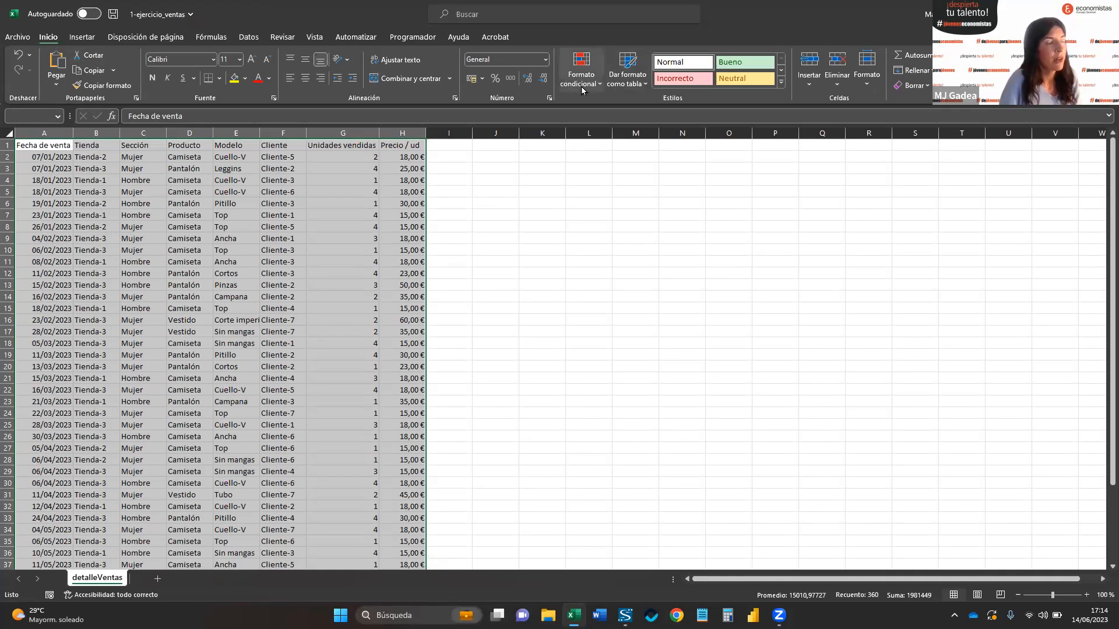
click(629, 84)
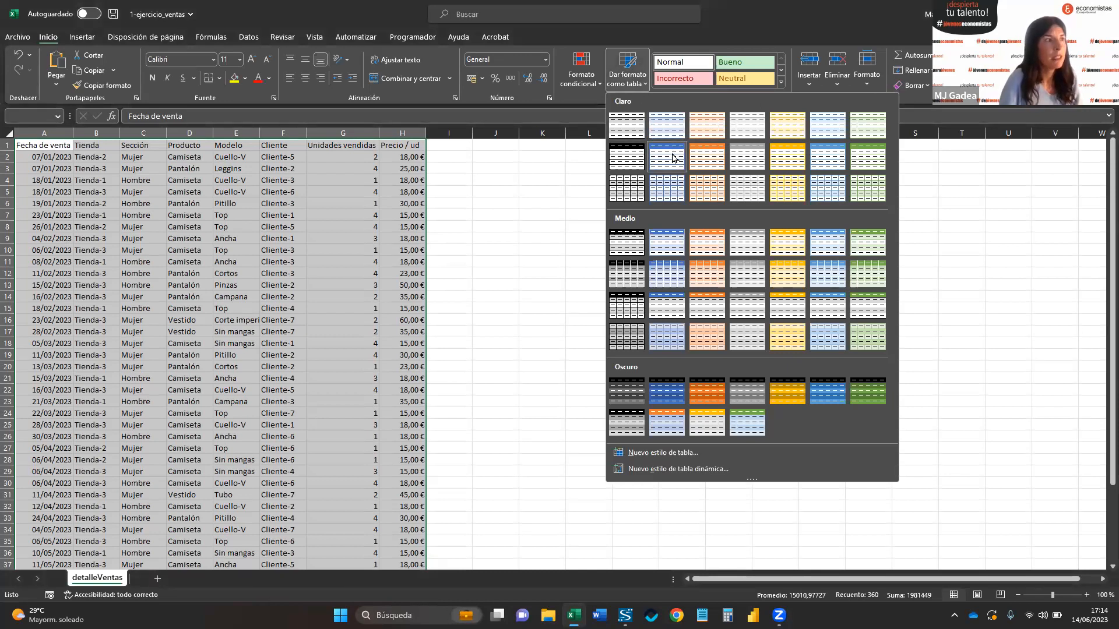
click(675, 240)
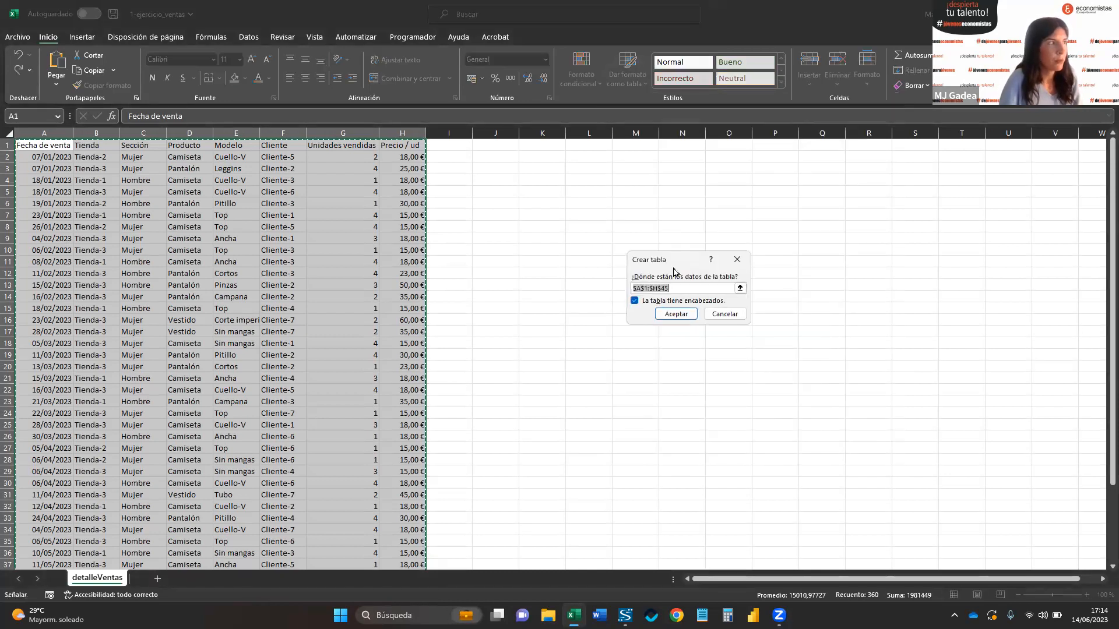
drag(642, 257, 573, 216)
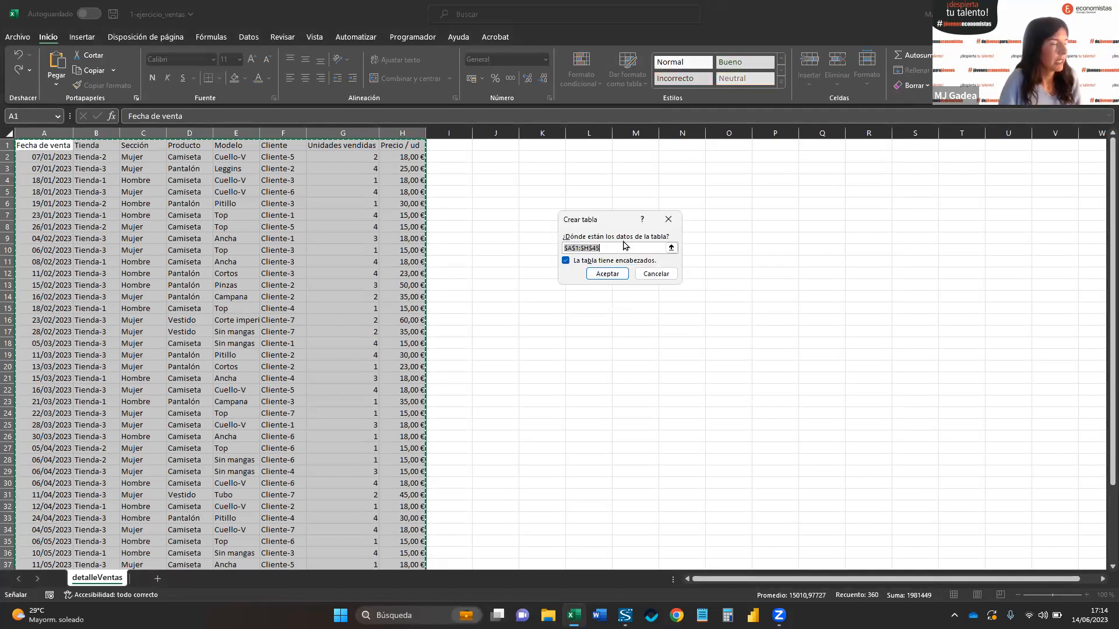
click(607, 274)
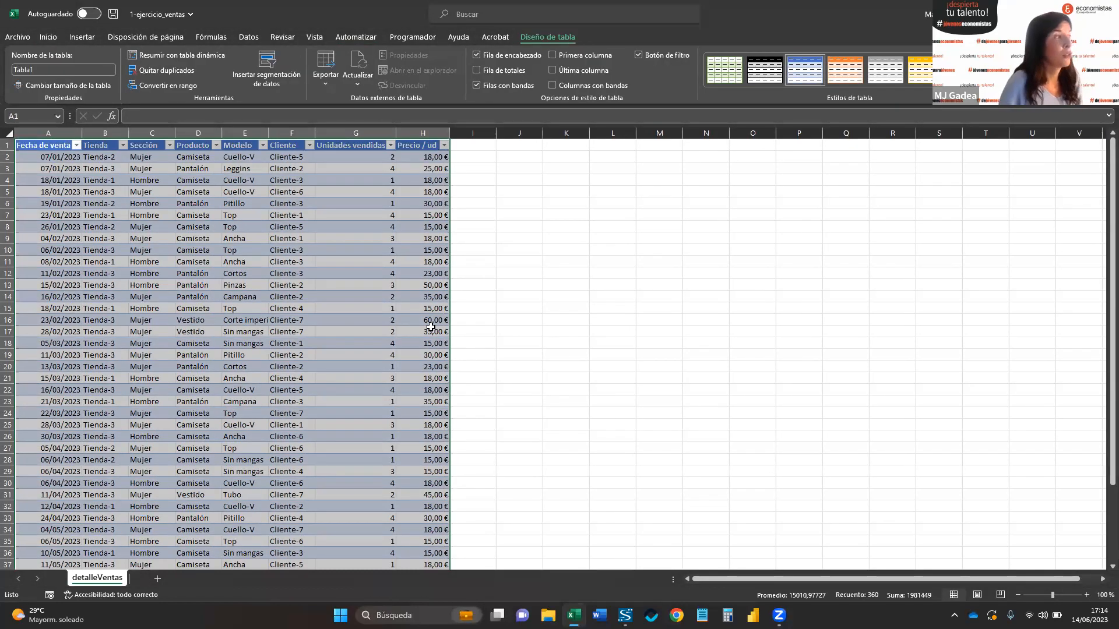
click(421, 297)
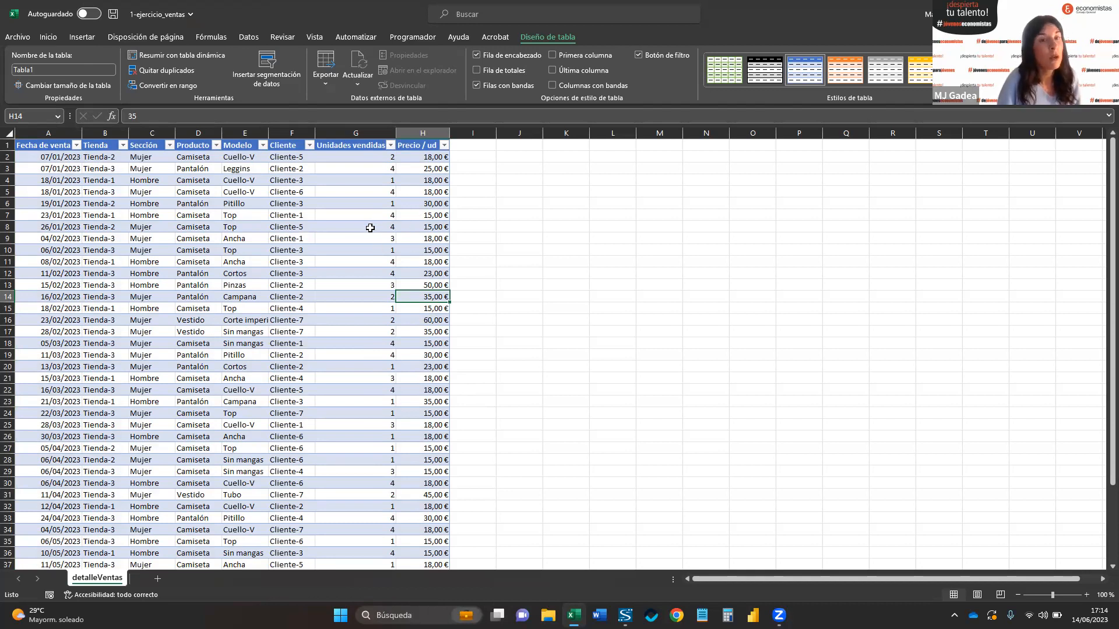
- Compare which table design options are available with cells selected inside the sales table and with cells selected outside it
click(309, 216)
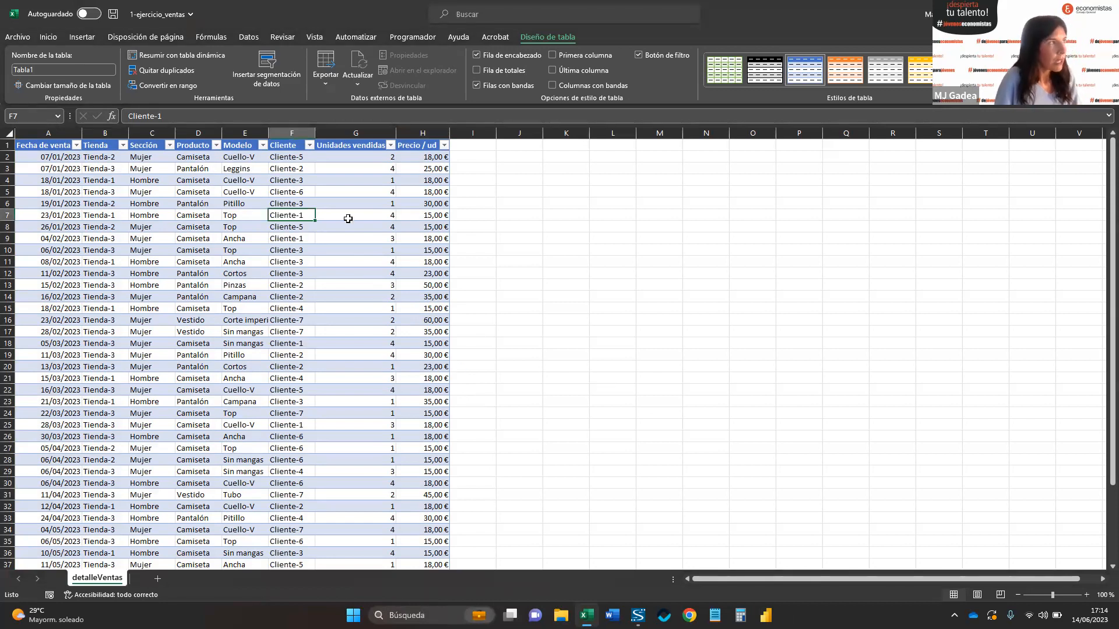
click(512, 201)
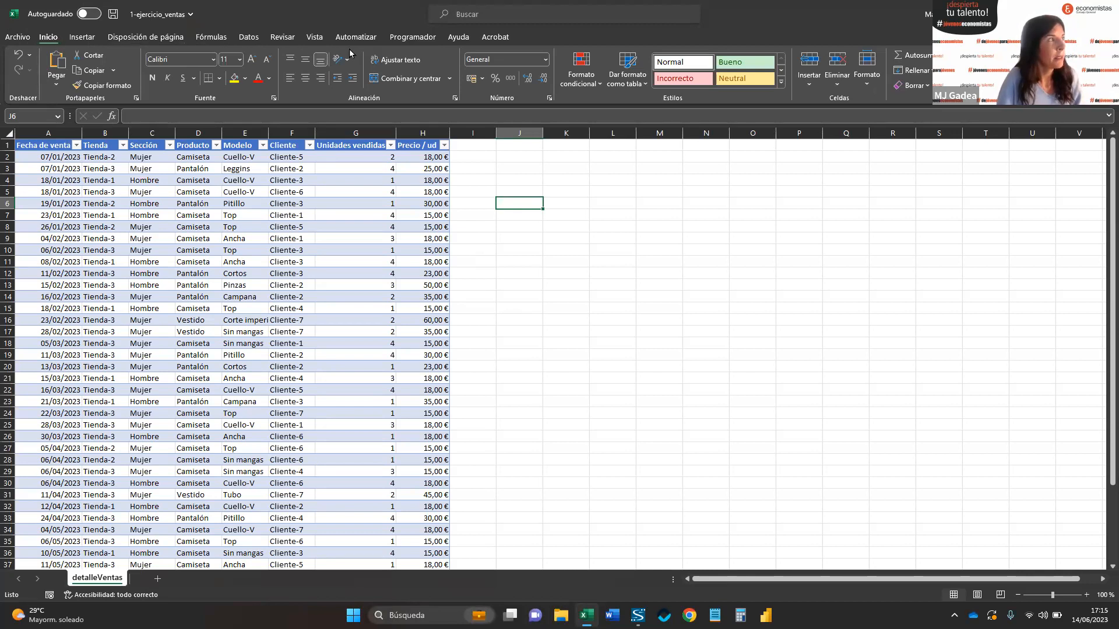
click(406, 191)
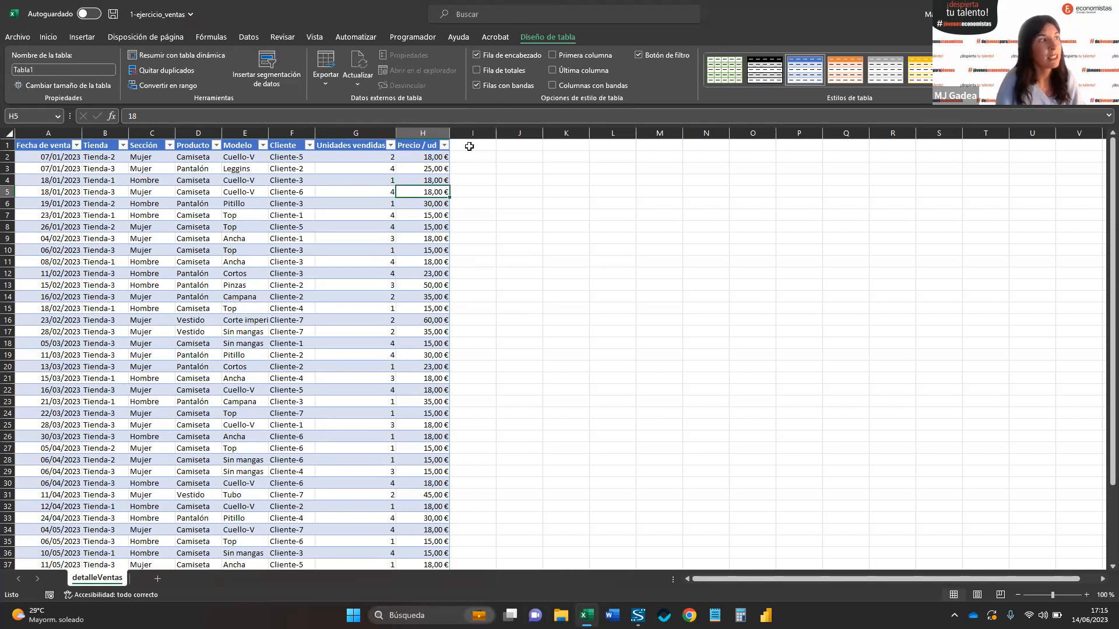
click(577, 229)
click(749, 284)
click(563, 369)
click(535, 253)
click(488, 204)
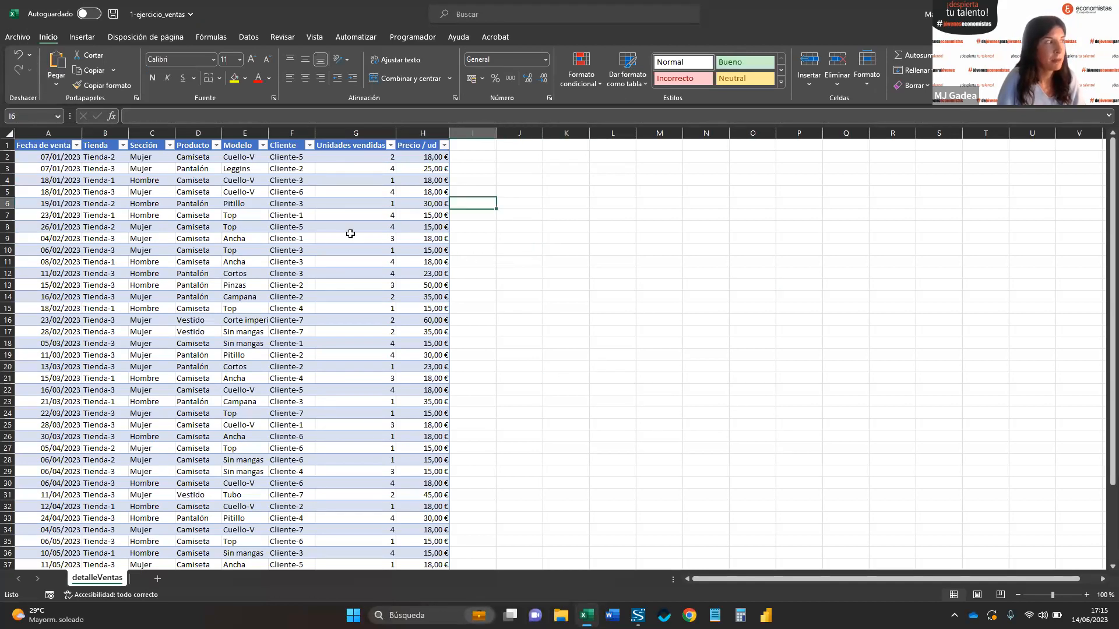
click(208, 217)
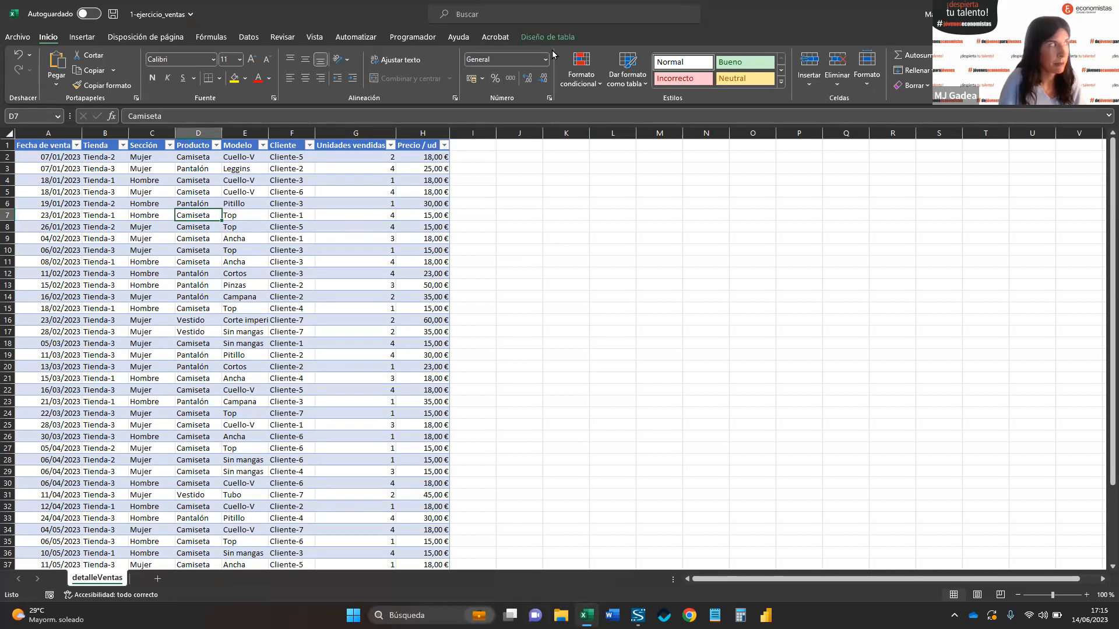
click(132, 226)
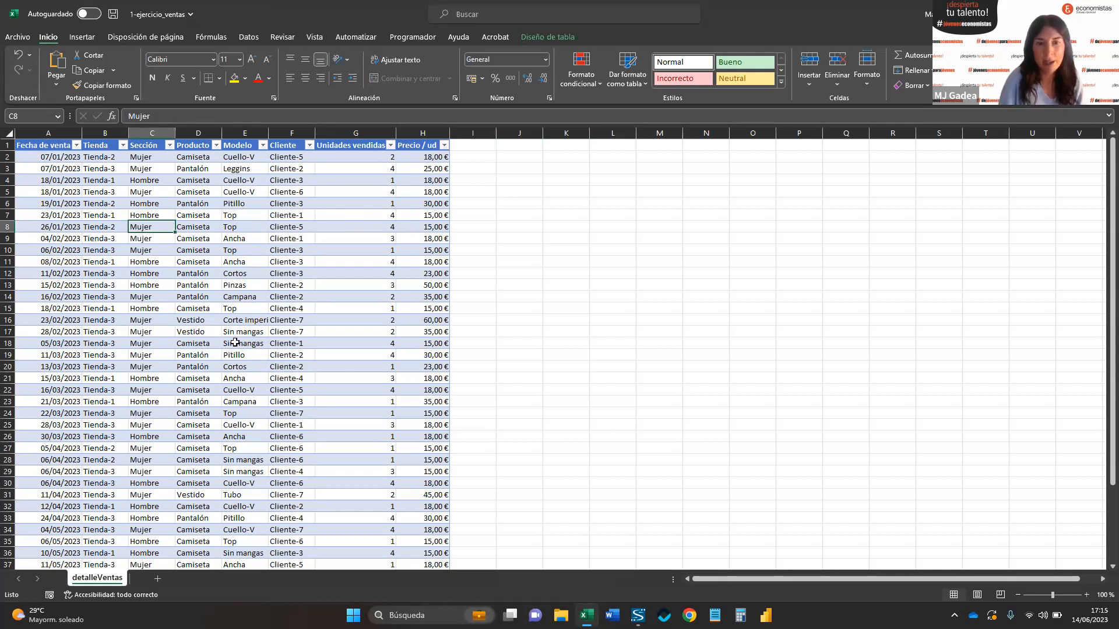
- Rename the sales table as detalleVentas
click(249, 313)
key(ctrl+Down)
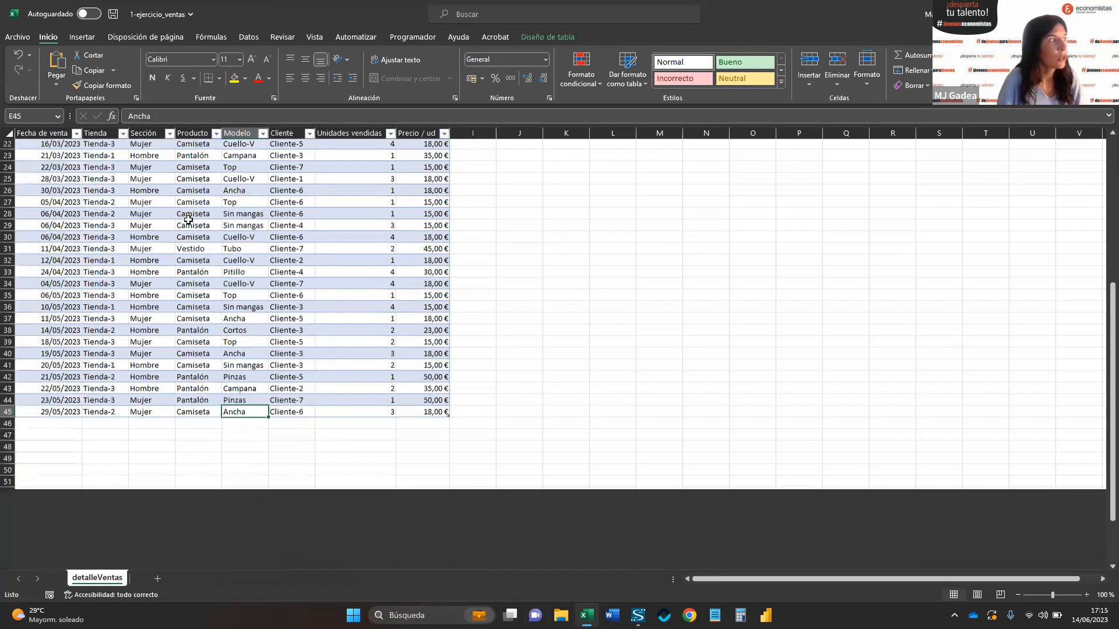
scroll(214, 277, up, 9)
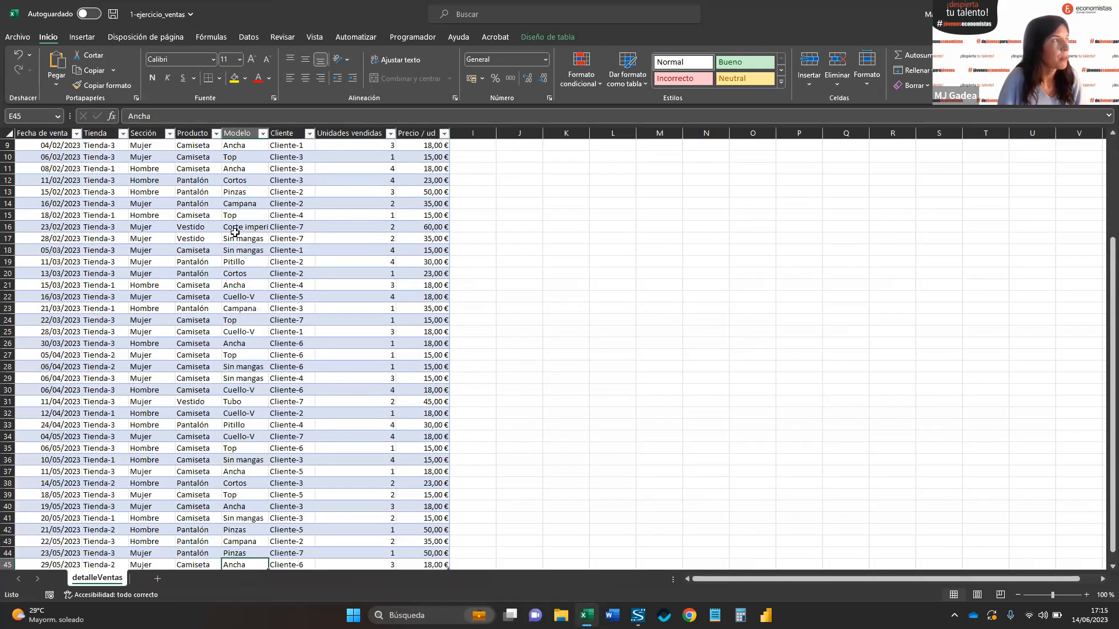
click(550, 33)
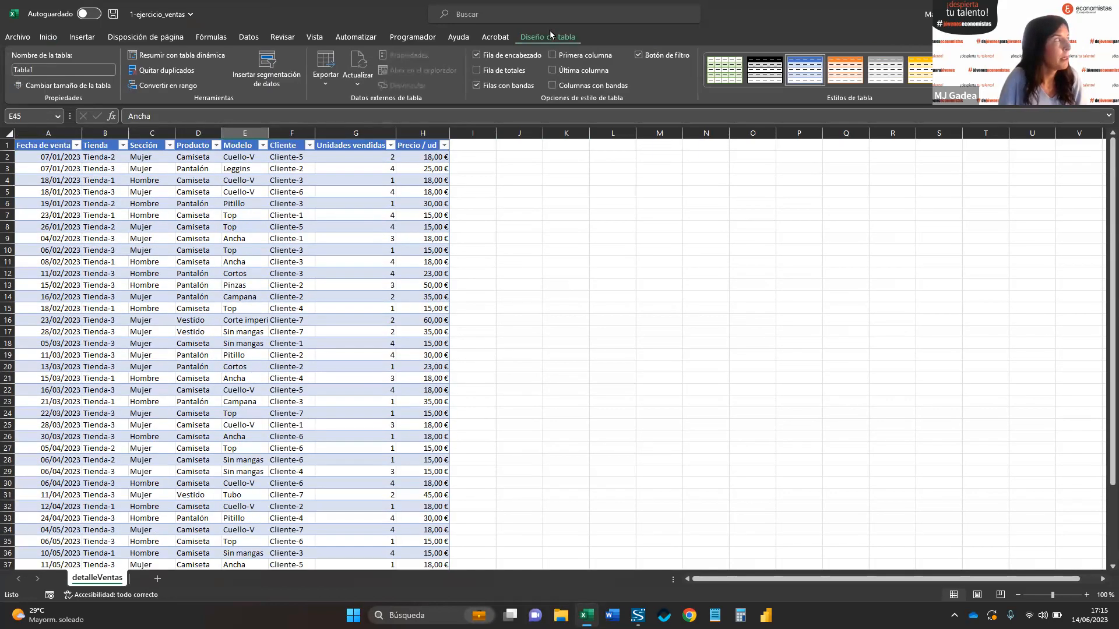
click(57, 70)
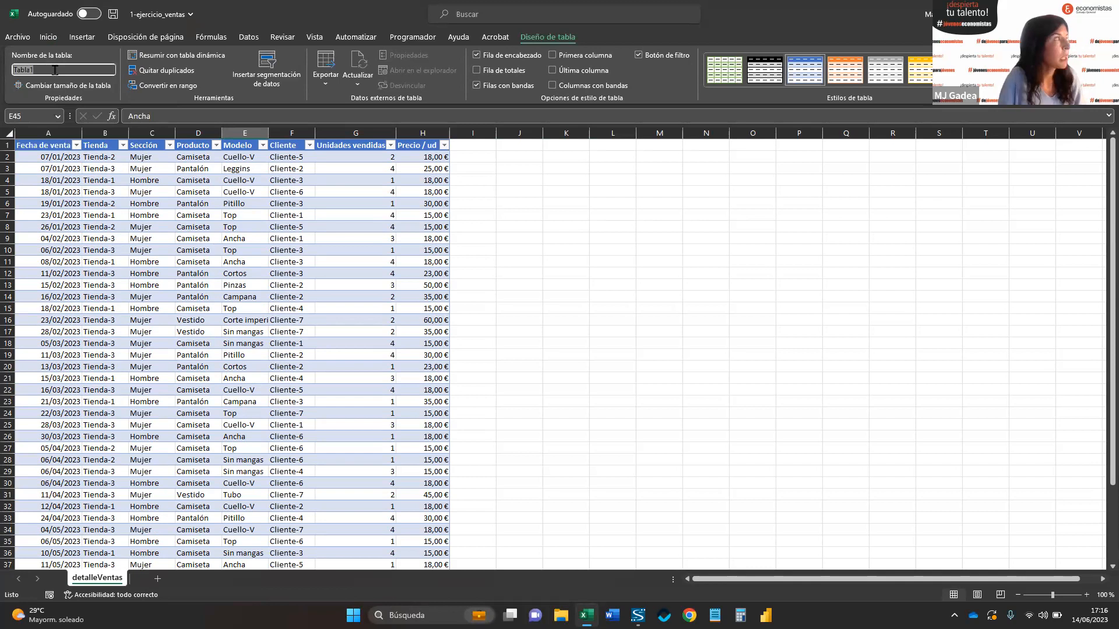
text(detalleVentas)
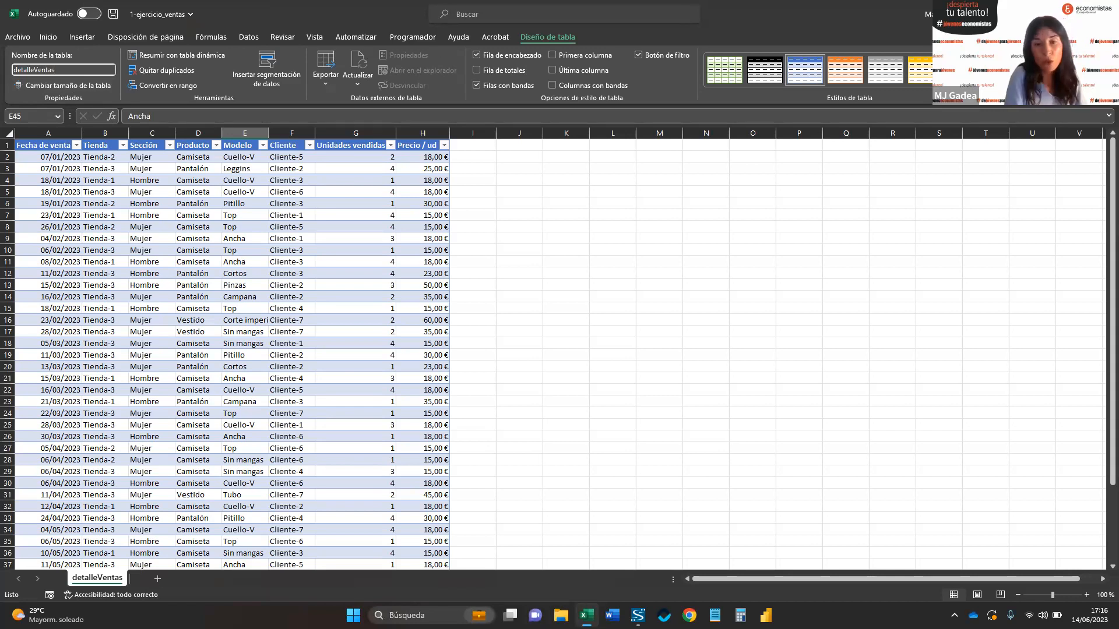
key(Return)
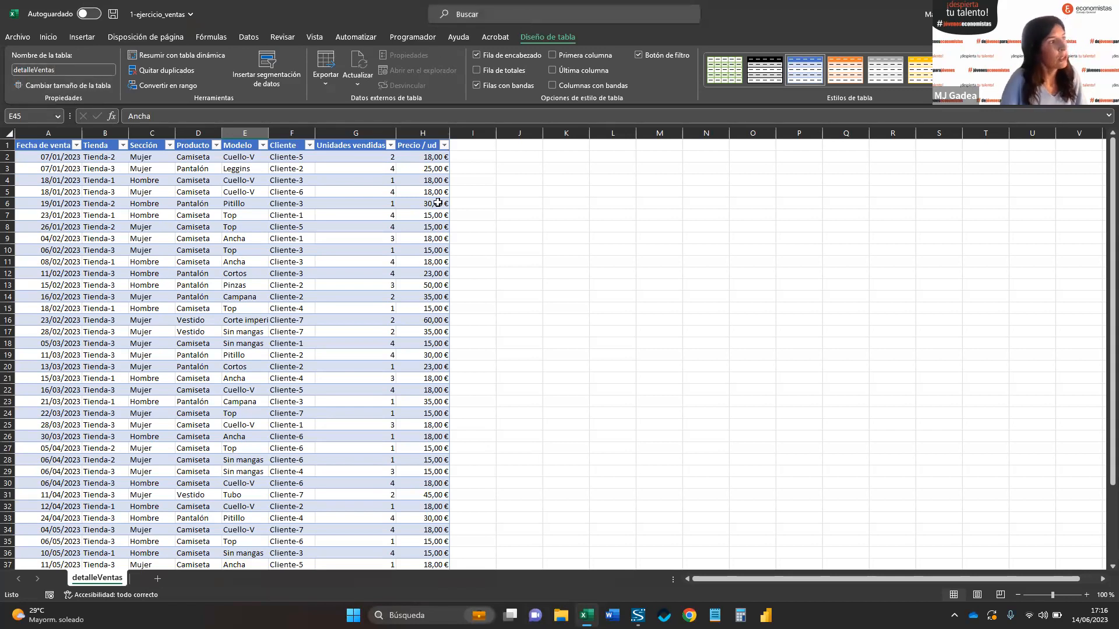
click(372, 234)
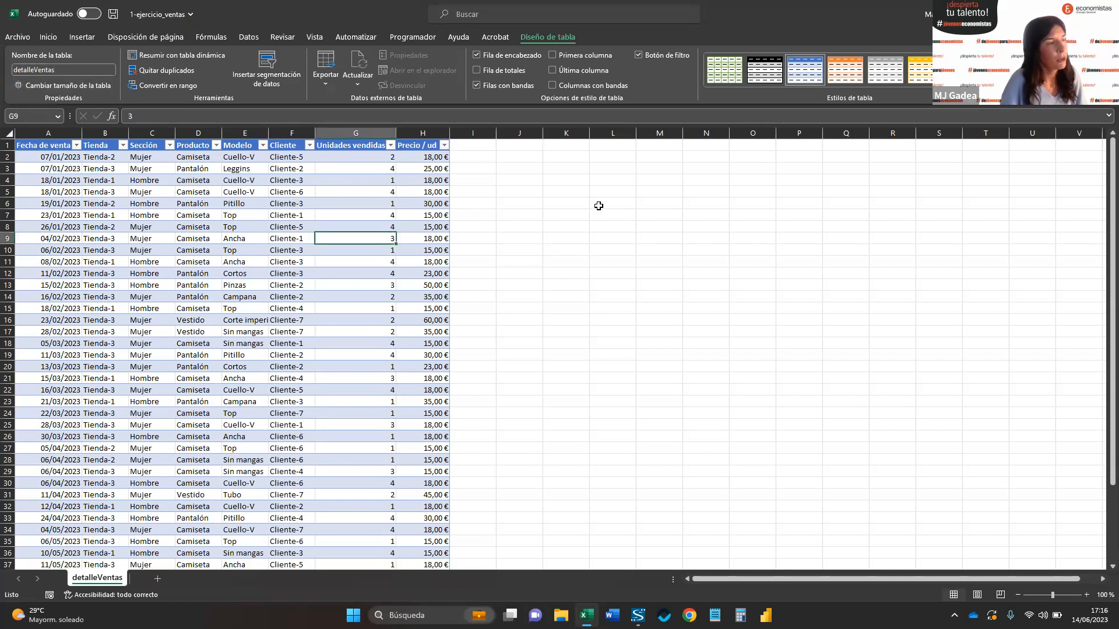
- Try a formula in cell L5 that references the table's Precio / ud value in row 5, and discard it
click(622, 190)
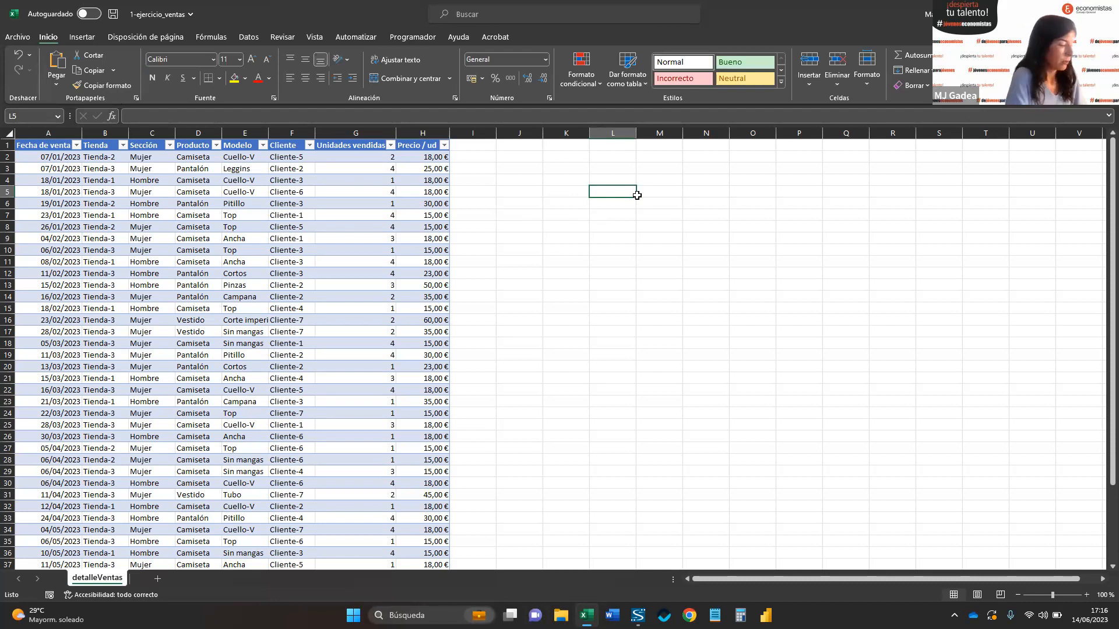
text(=)
click(434, 193)
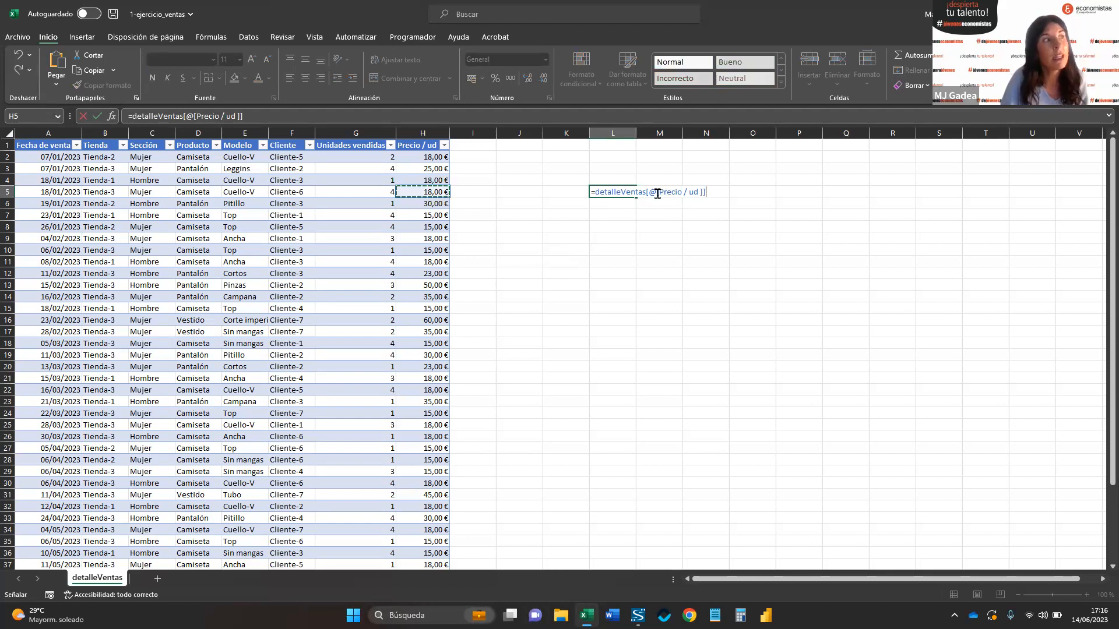
drag(656, 192, 703, 192)
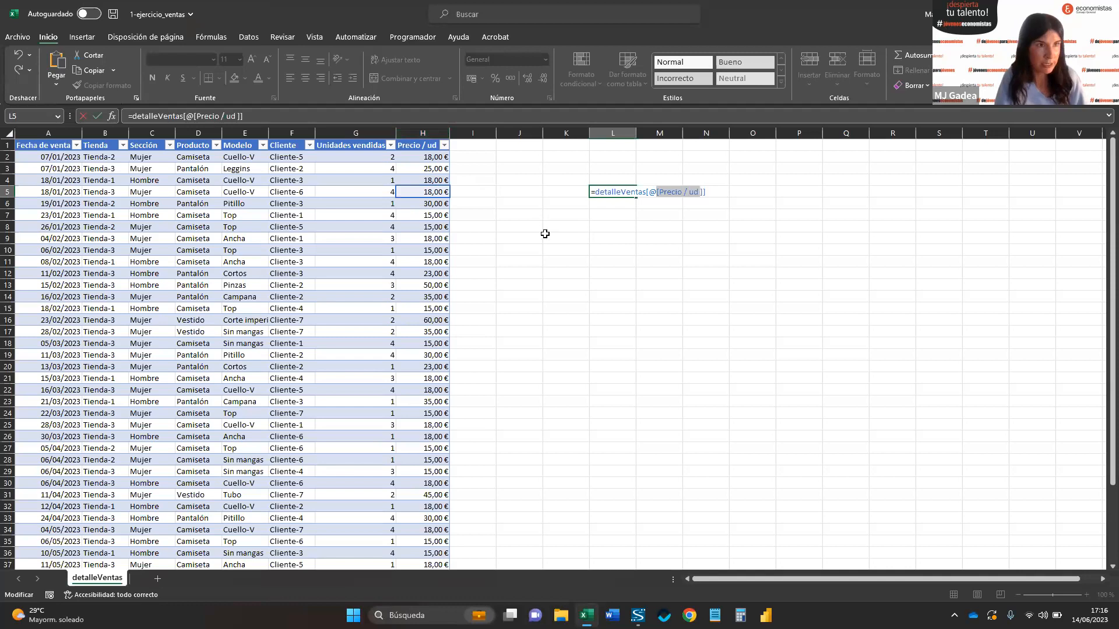
key(Escape)
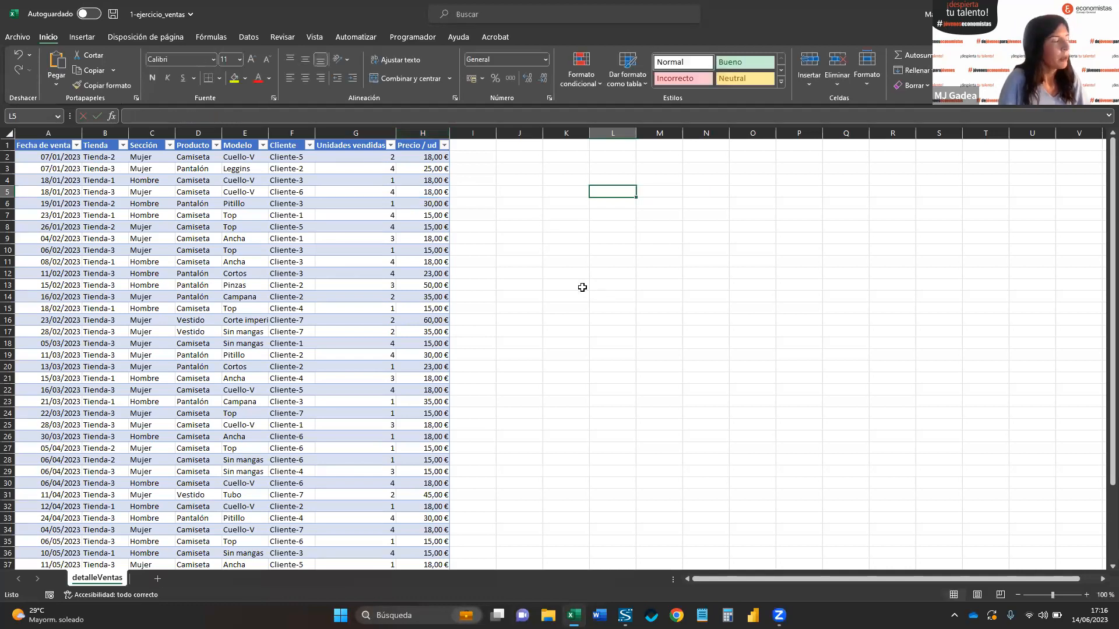
click(581, 287)
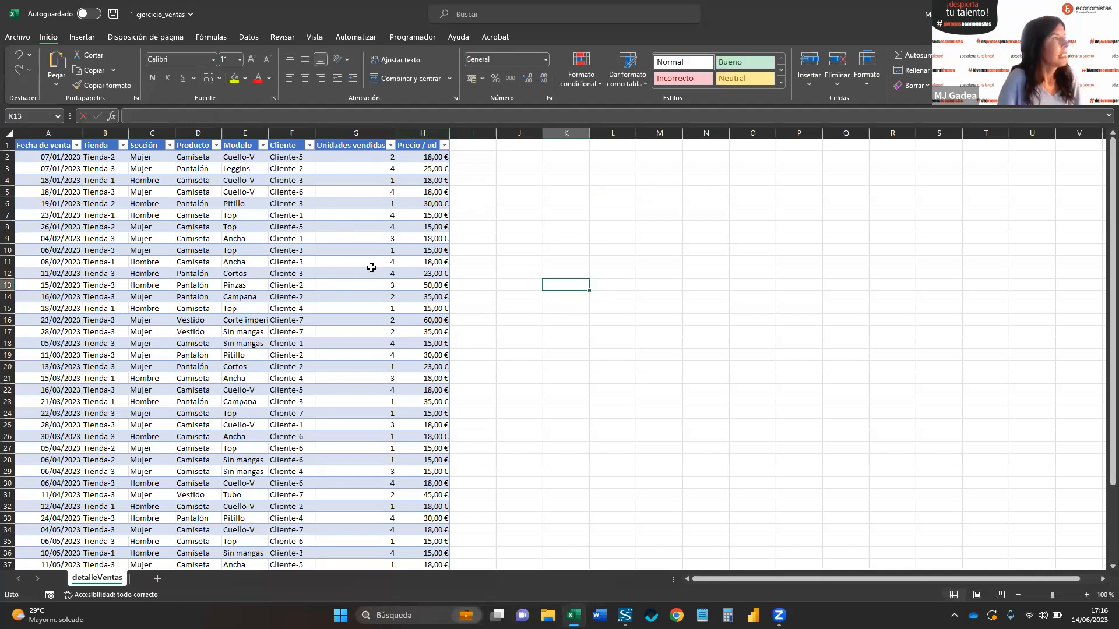
click(359, 227)
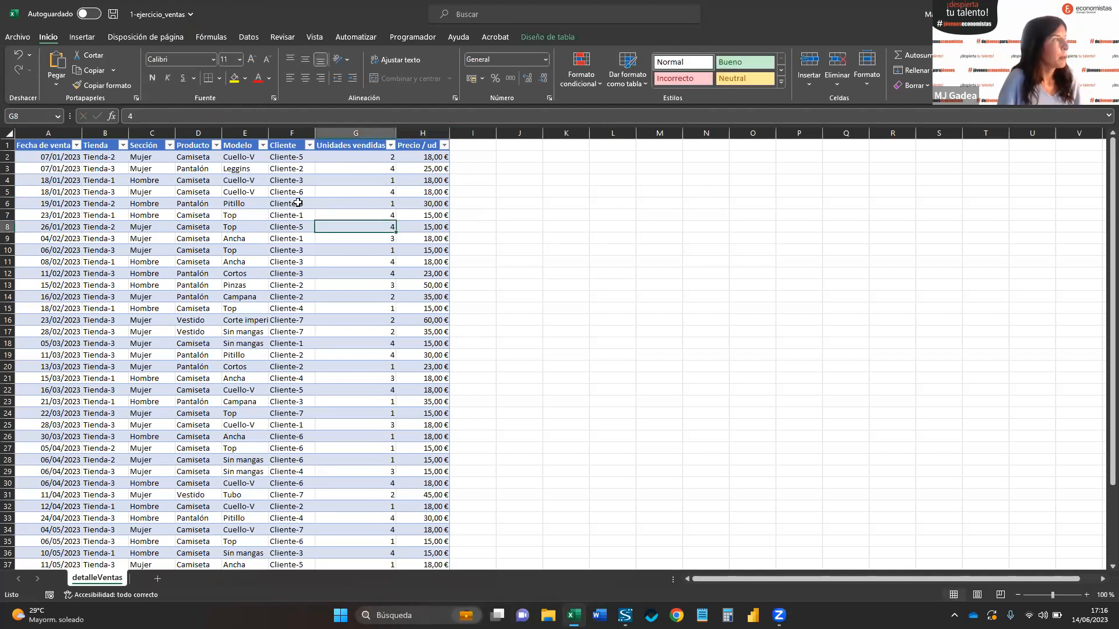
click(346, 192)
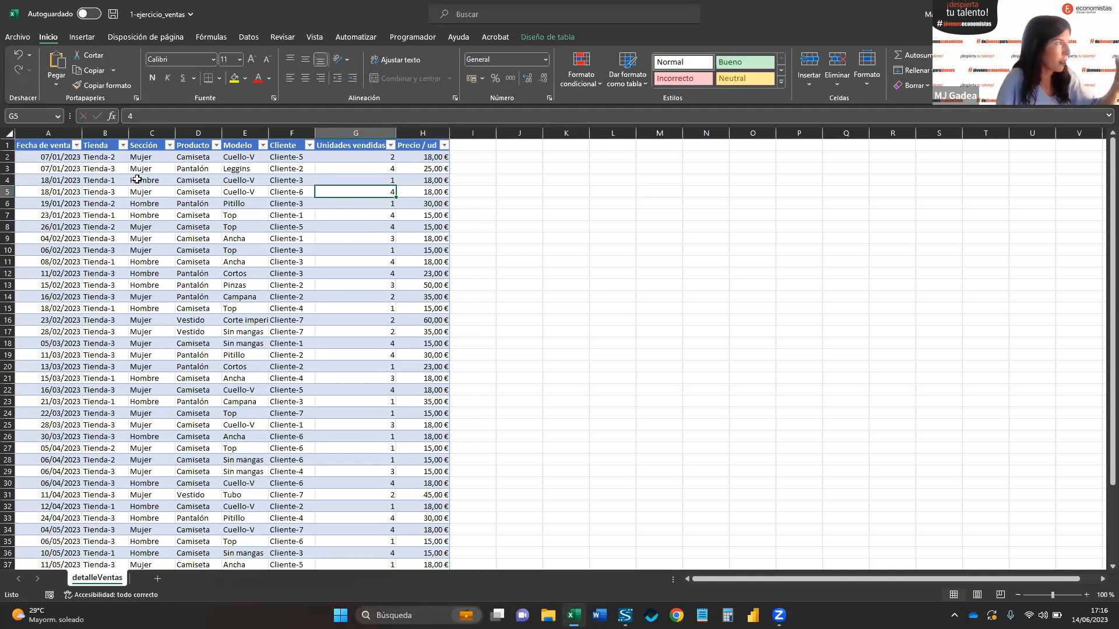
drag(134, 180, 146, 376)
click(194, 158)
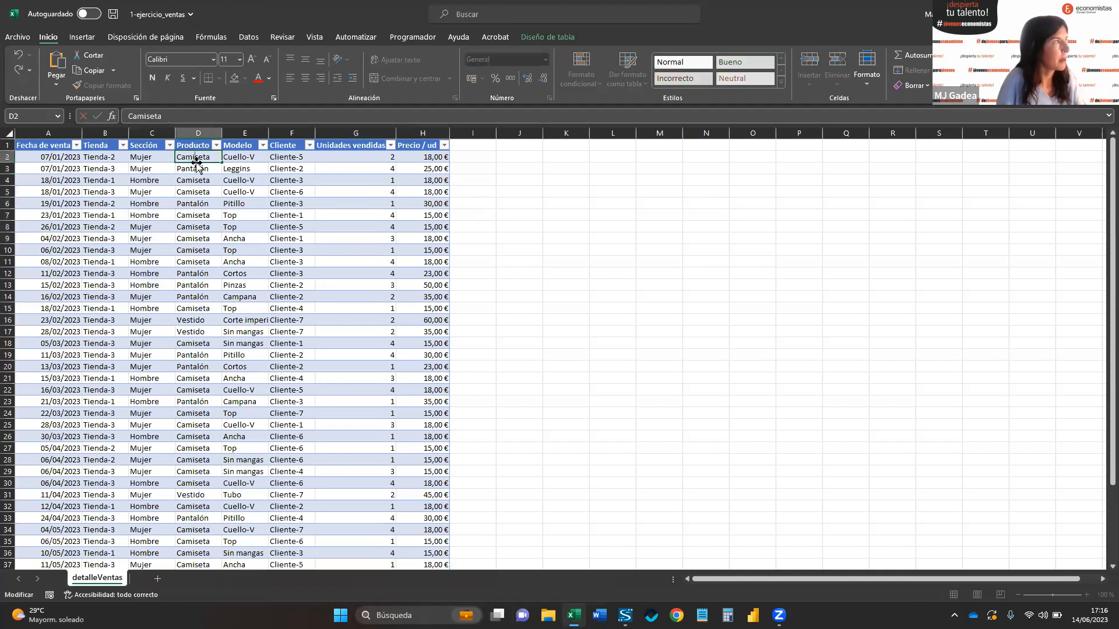
click(225, 227)
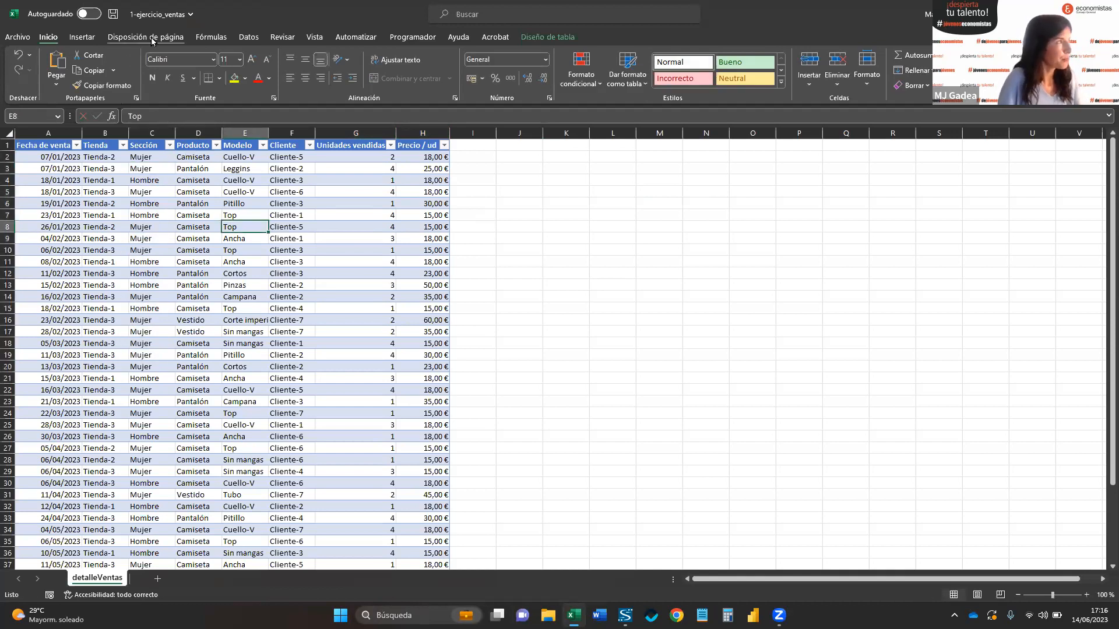
- Apply the Con bandas theme to the workbook
click(172, 36)
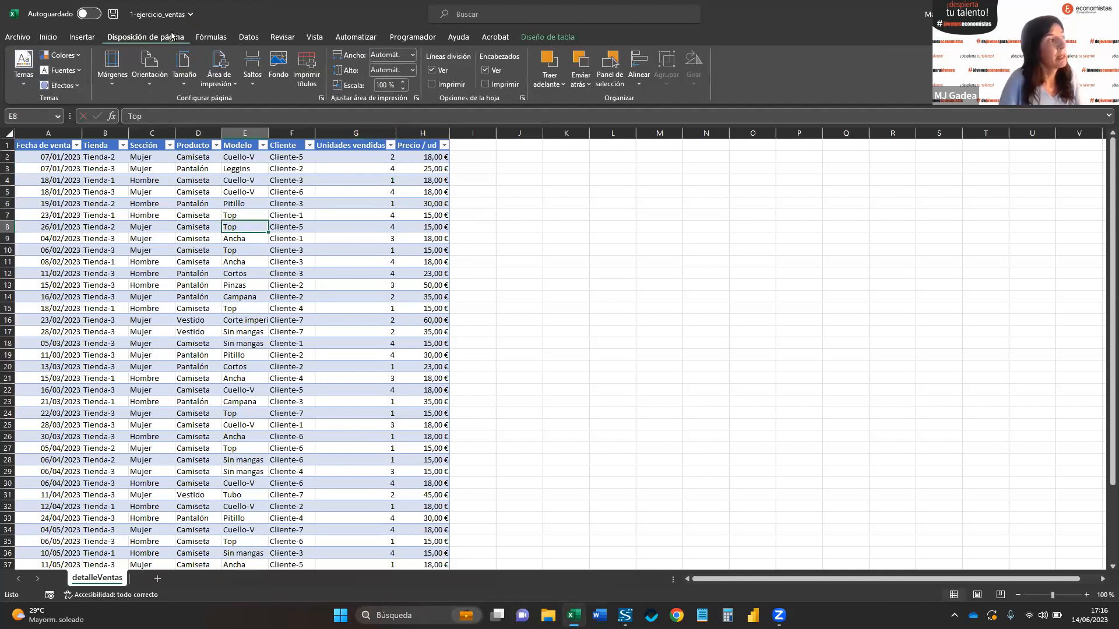
click(30, 83)
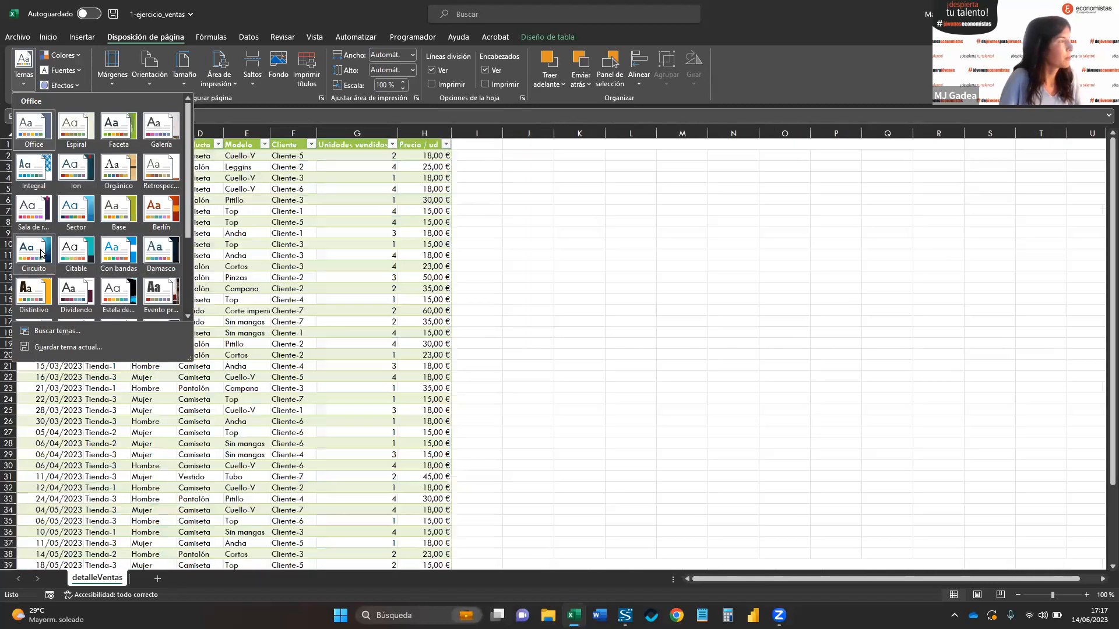
click(122, 254)
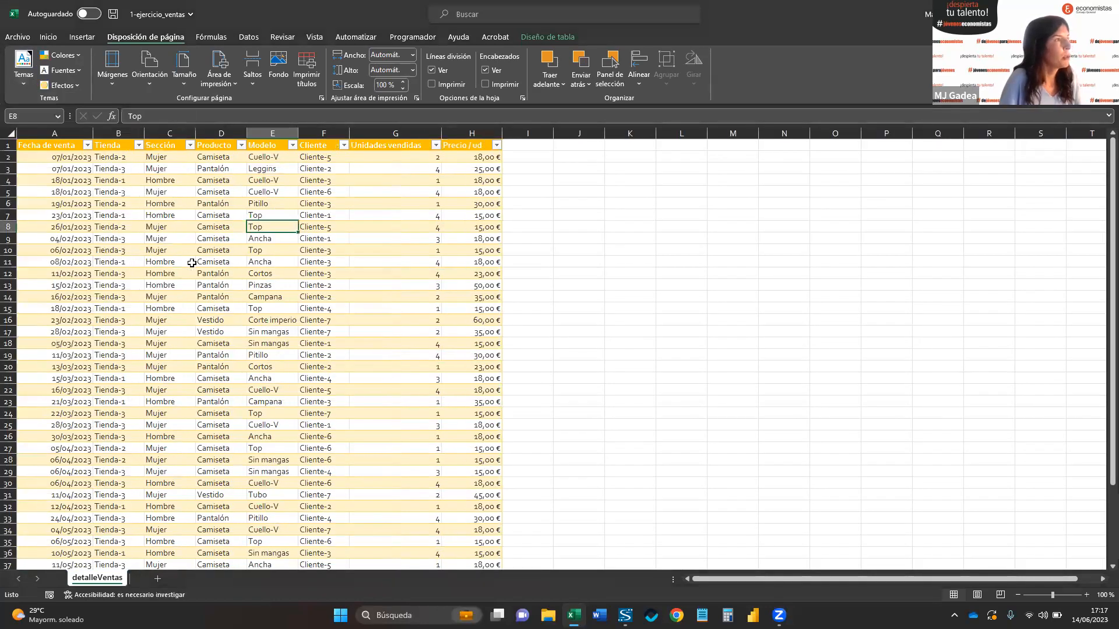
- Set the workbook's theme colours to Verde azulado
click(59, 55)
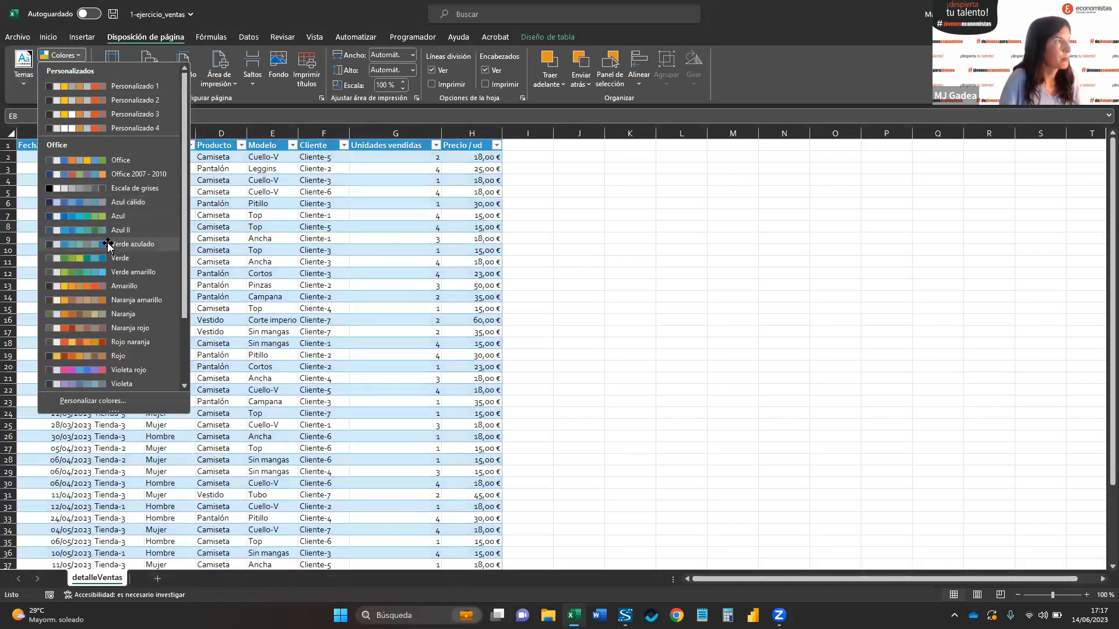
click(109, 245)
click(113, 239)
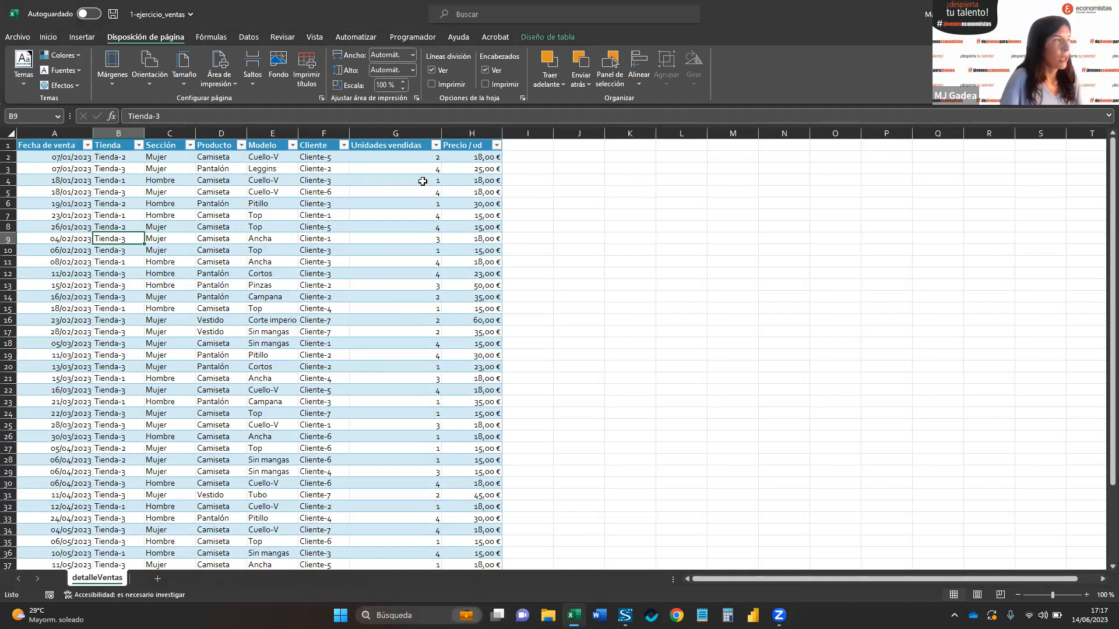
- Insert a new table column immediately to the right of the Precio / ud column
click(399, 166)
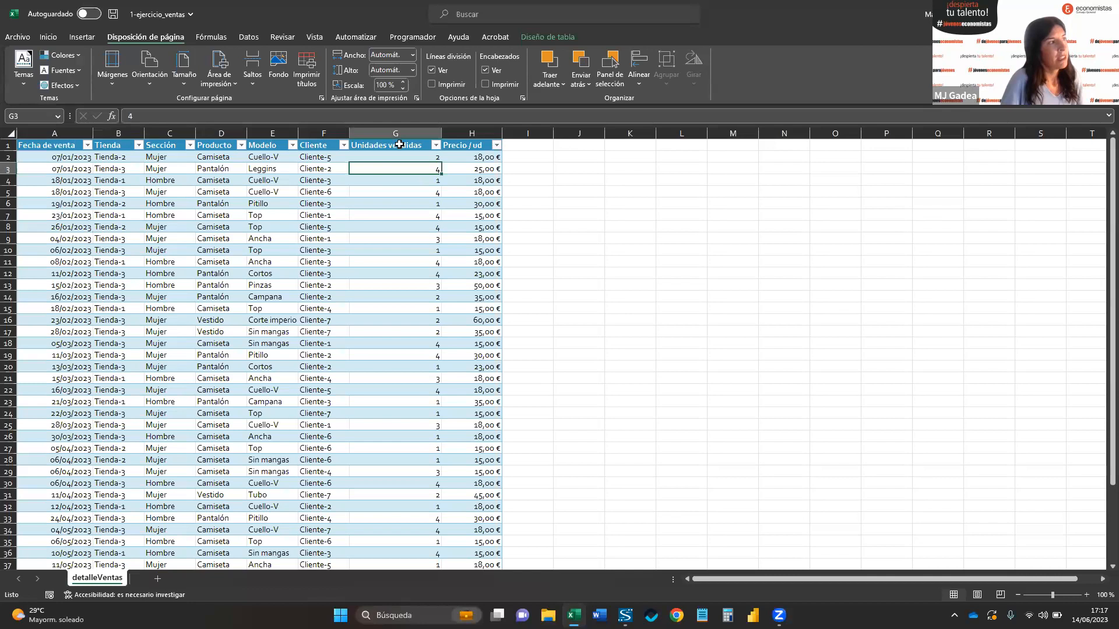
key(ctrl+a)
click(435, 193)
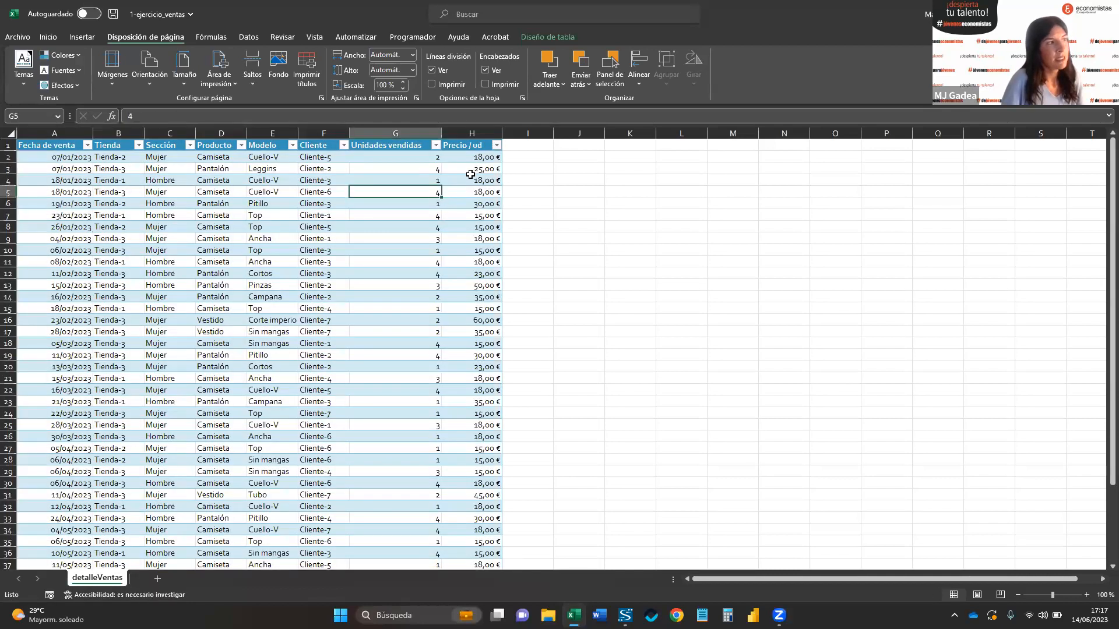
click(478, 159)
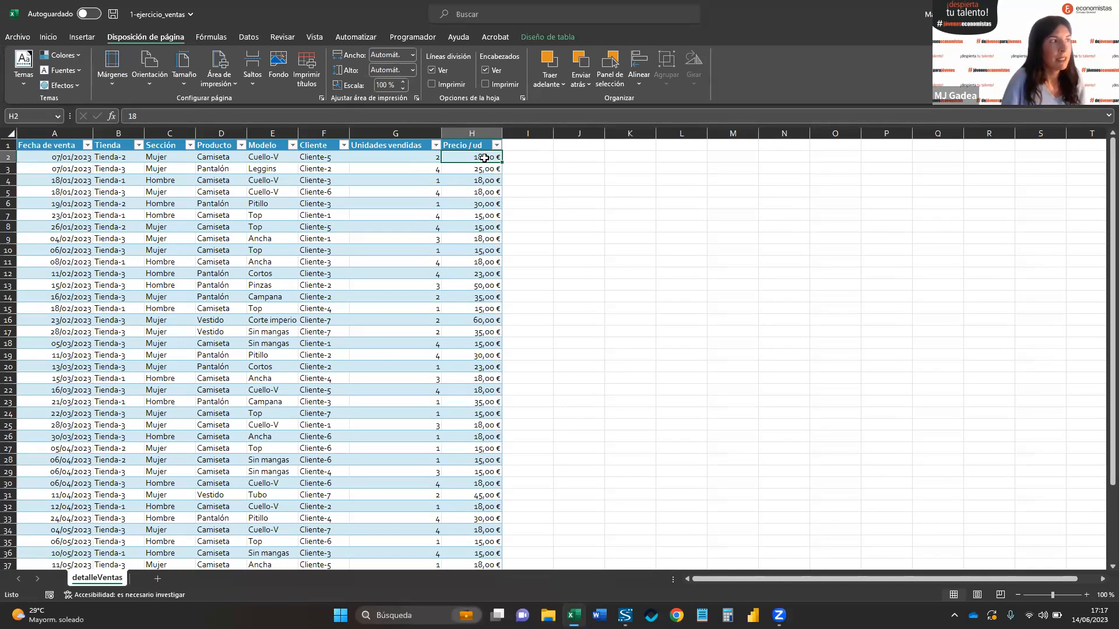
right_click(481, 163)
click(476, 153)
right_click(473, 166)
mouse_move(518, 318)
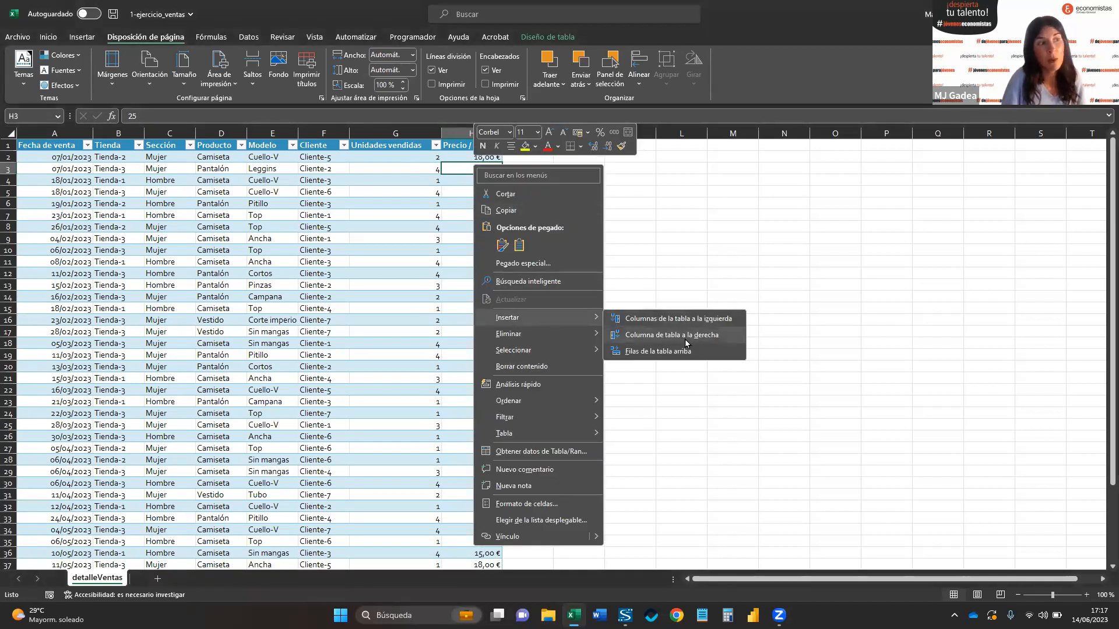
click(685, 339)
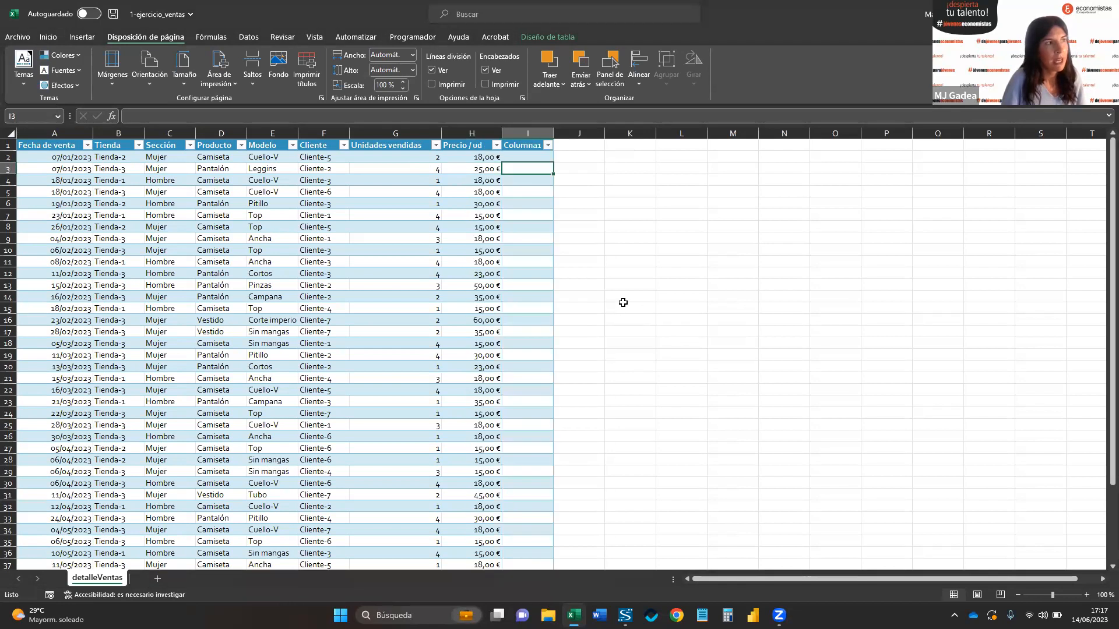
- Rename the new column's header to Total Vendido and widen the column to fit the full title
click(515, 149)
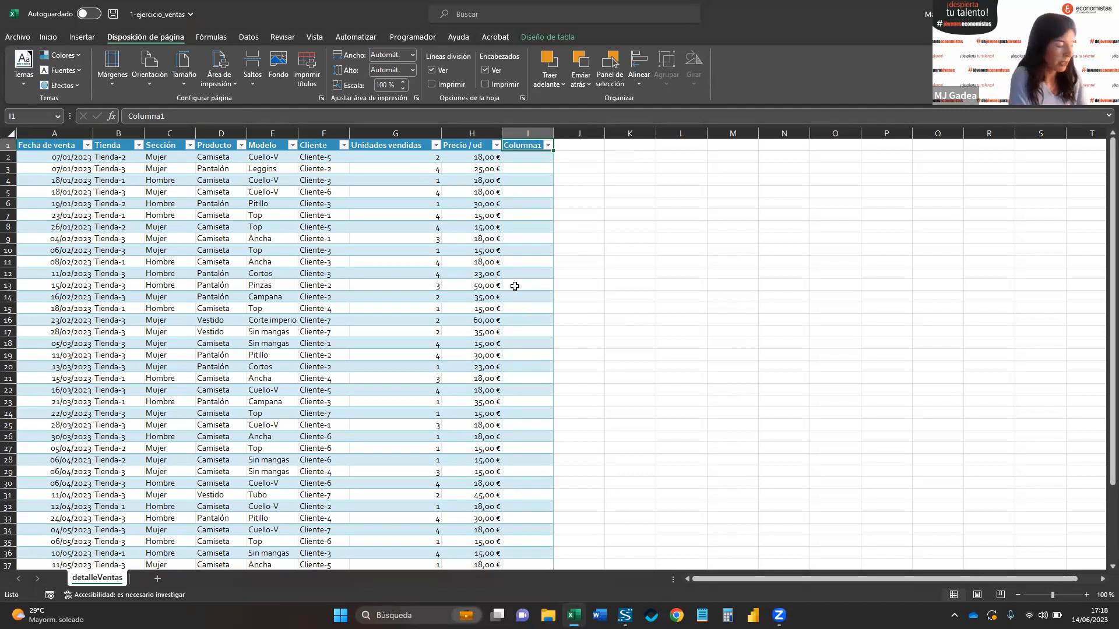
text(Total)
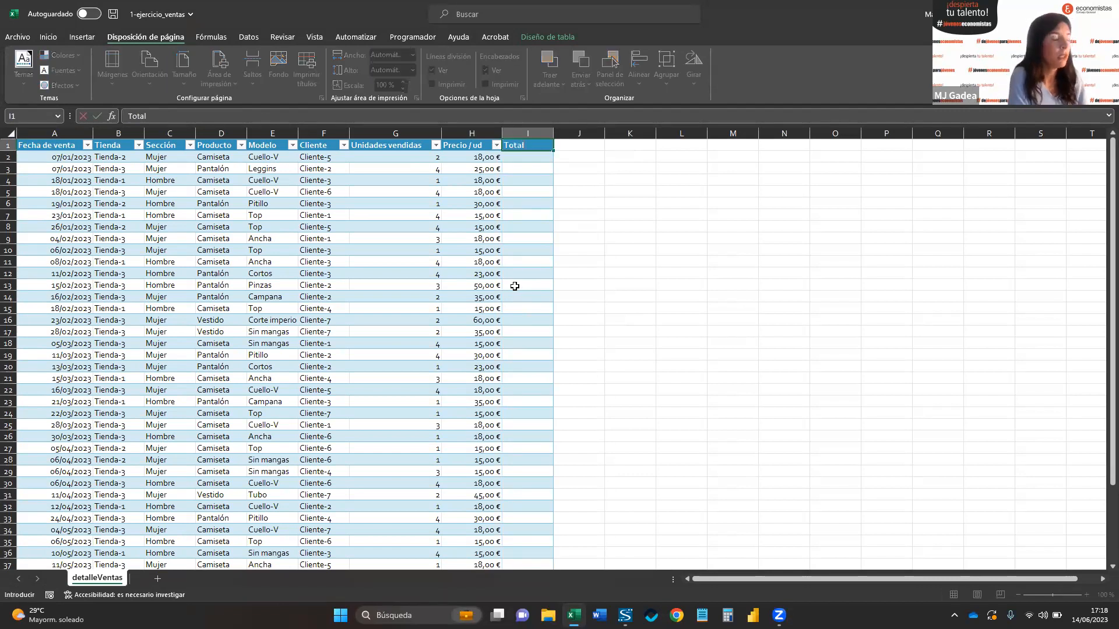
text( Vendido)
key(Return)
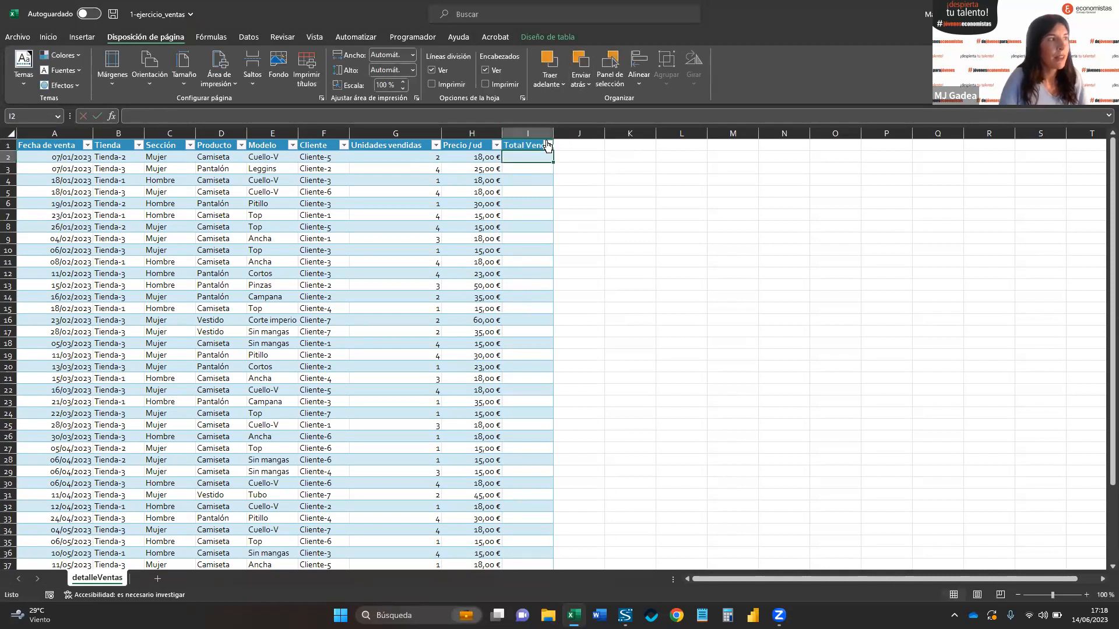
drag(553, 133, 578, 133)
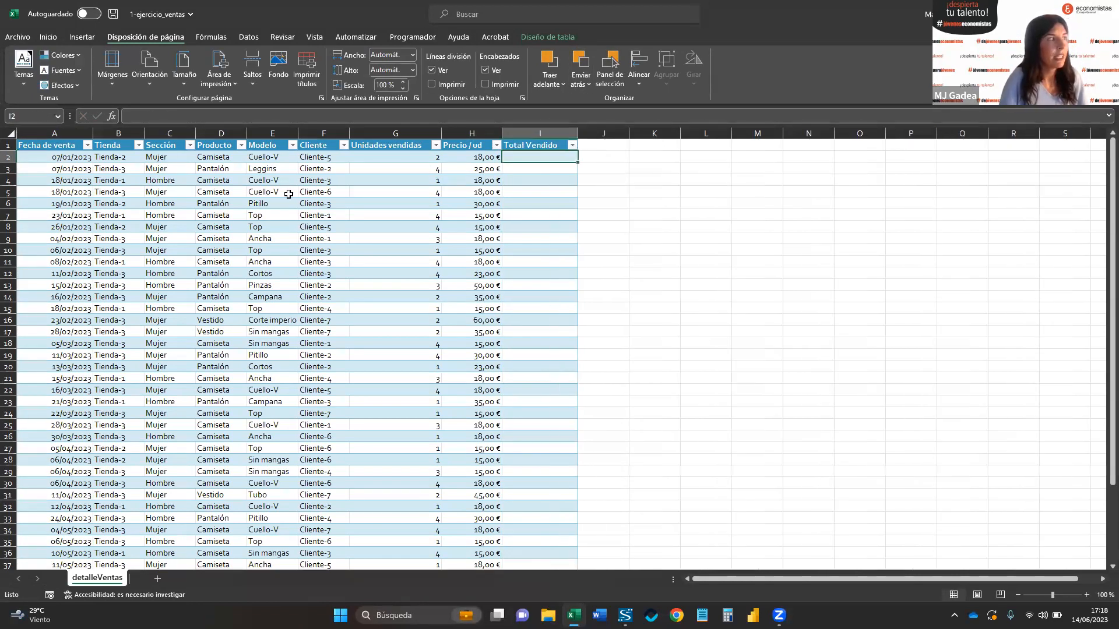
- Fill the Total Vendido column with a formula multiplying each row's Precio / ud by its Unidades vendidas, and check it in cell I19
click(327, 159)
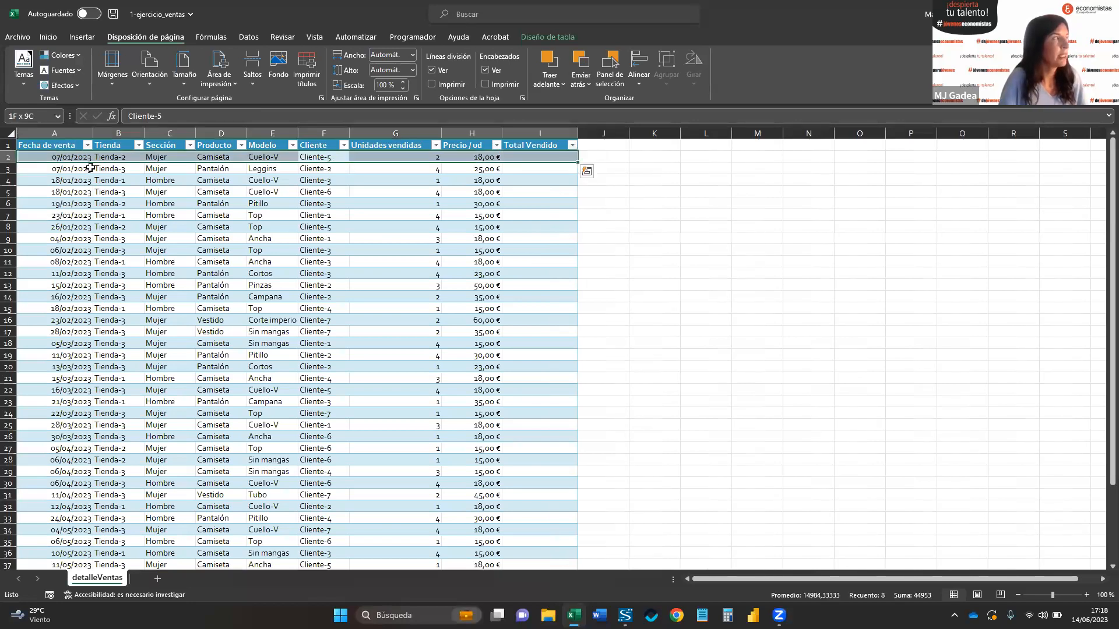
click(64, 156)
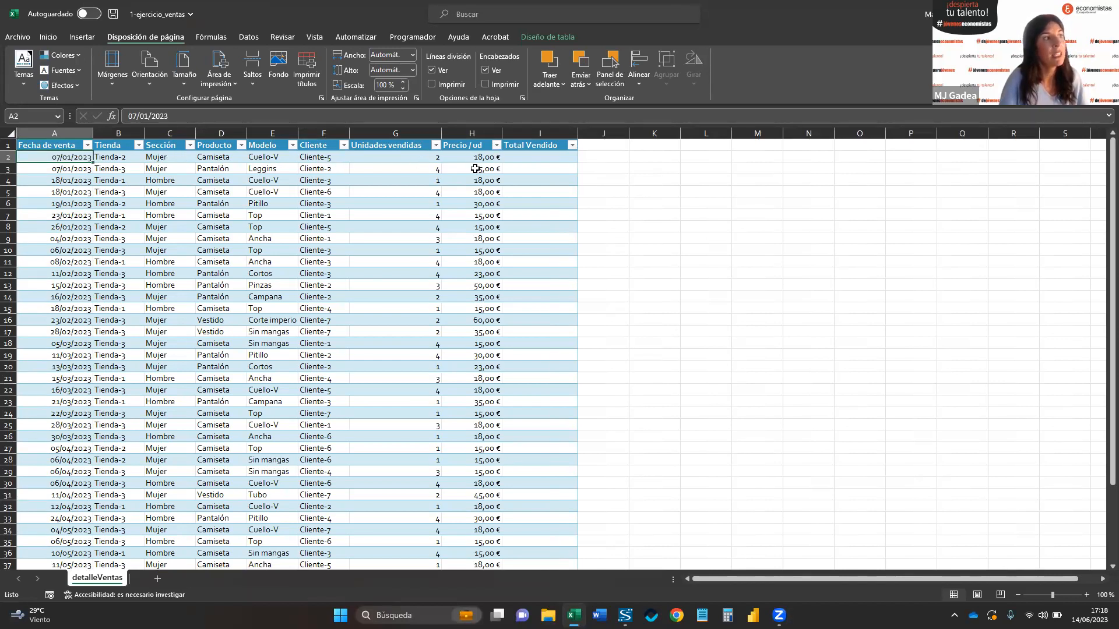
click(477, 159)
click(535, 158)
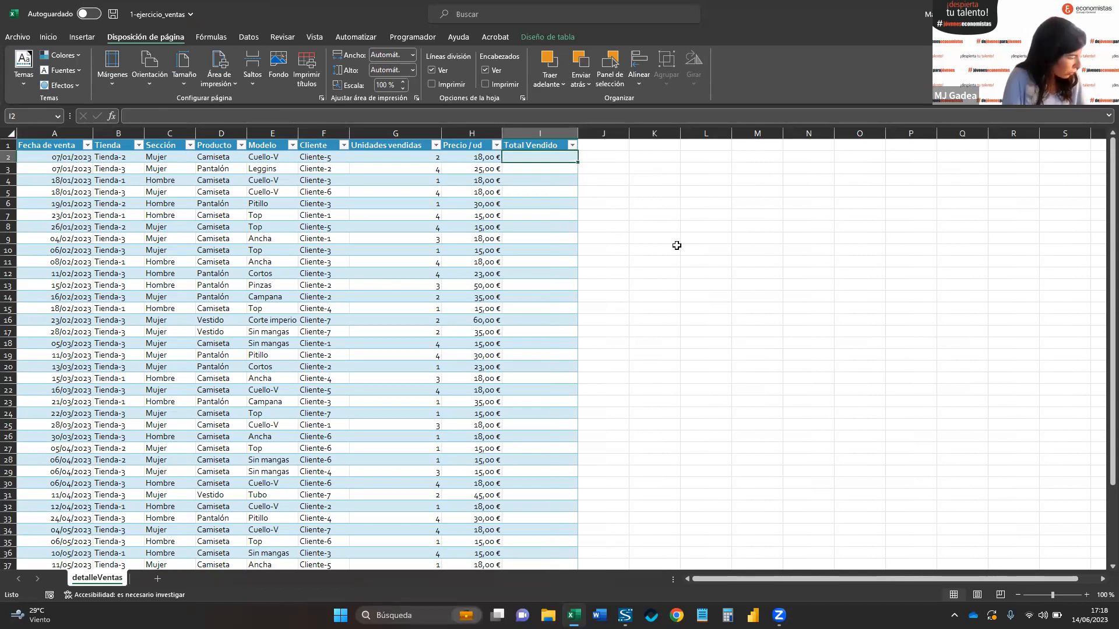
text(=)
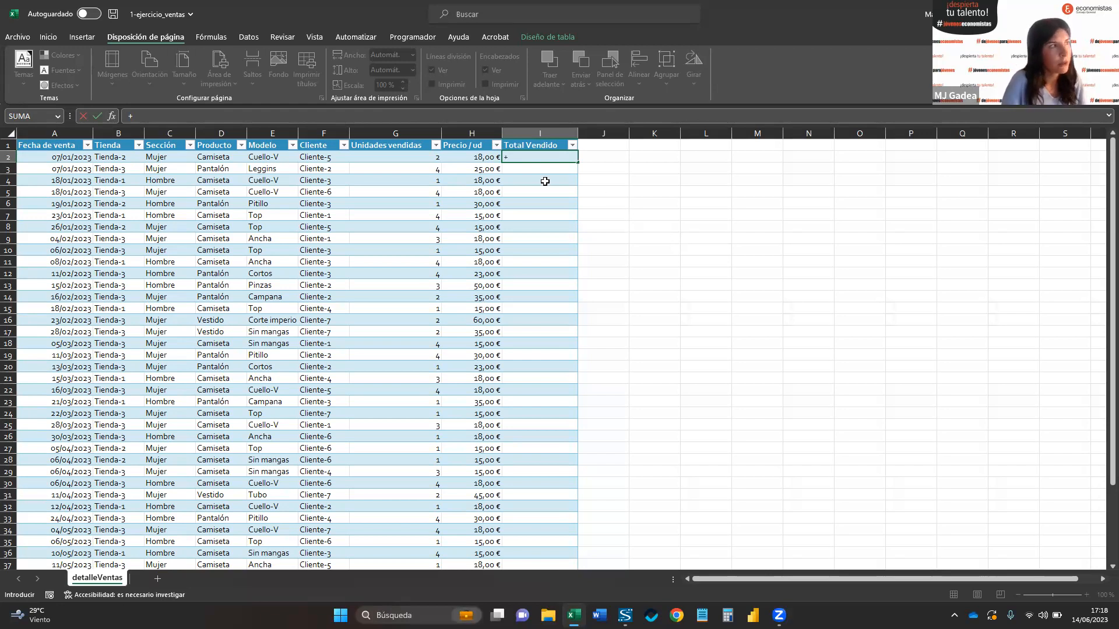
click(488, 158)
text(*)
click(420, 156)
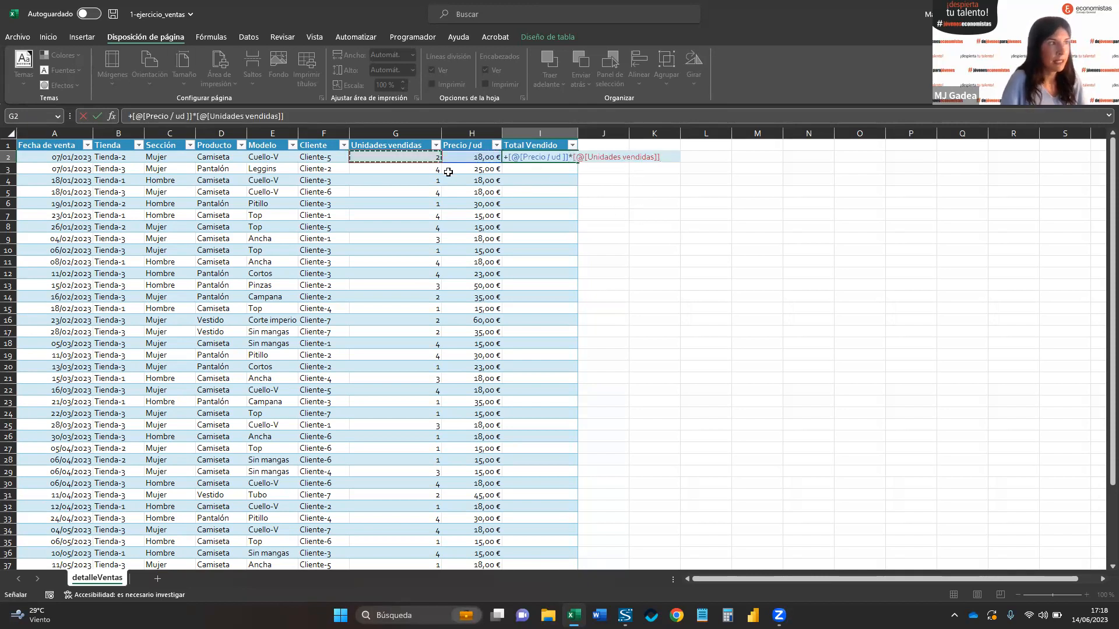
key(Return)
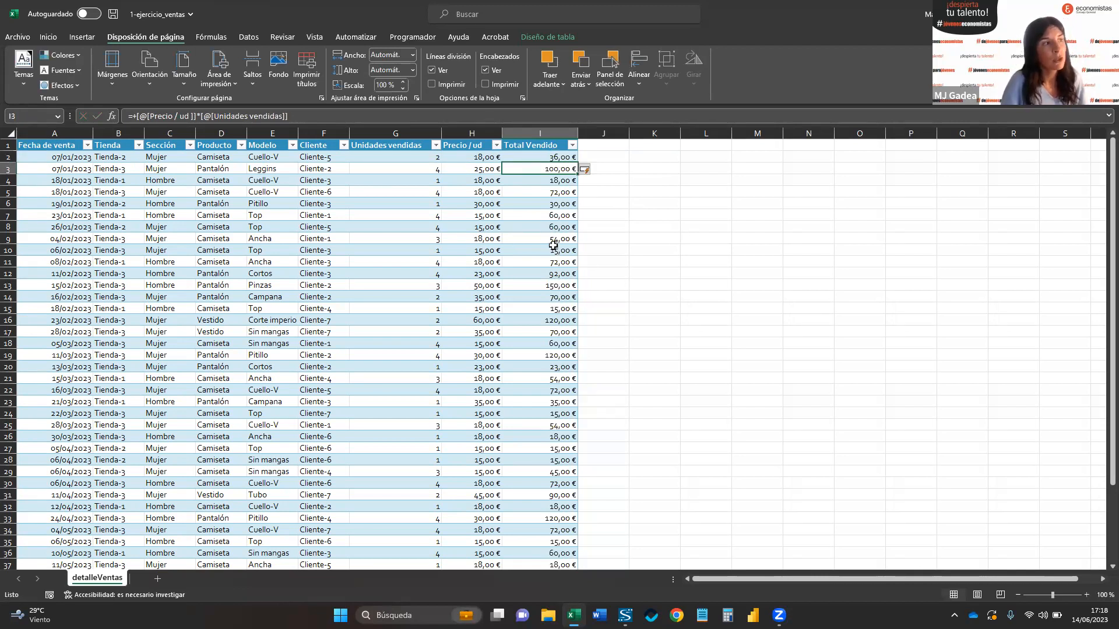
double_click(567, 357)
key(Escape)
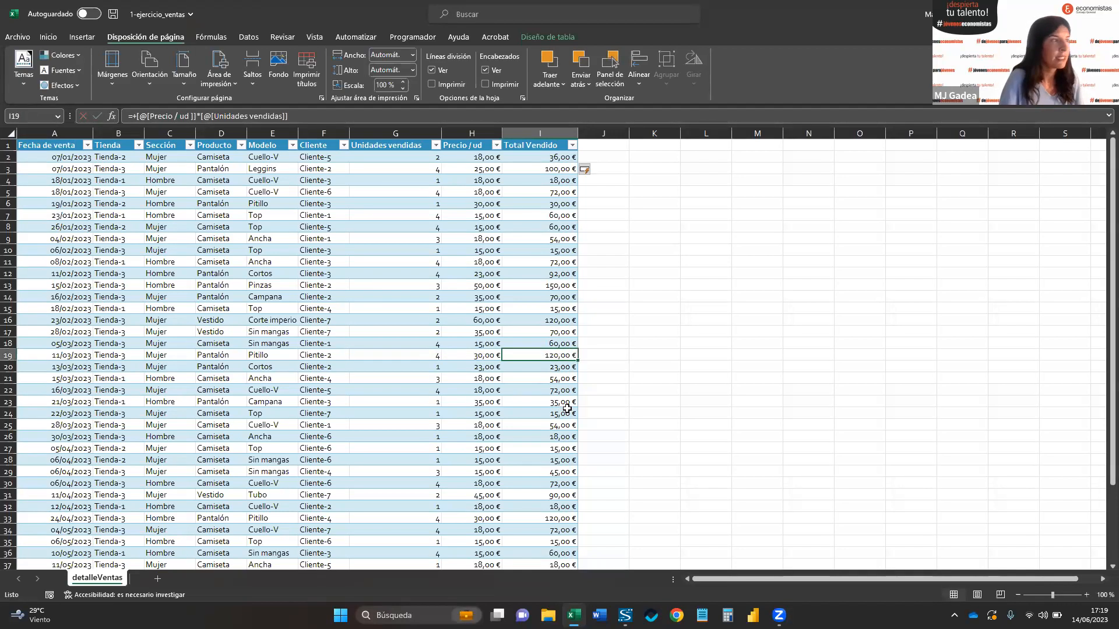
- Add a new row at the end of the sales table and enter 14/06/2023 as its Fecha de venta
key(ctrl+Down)
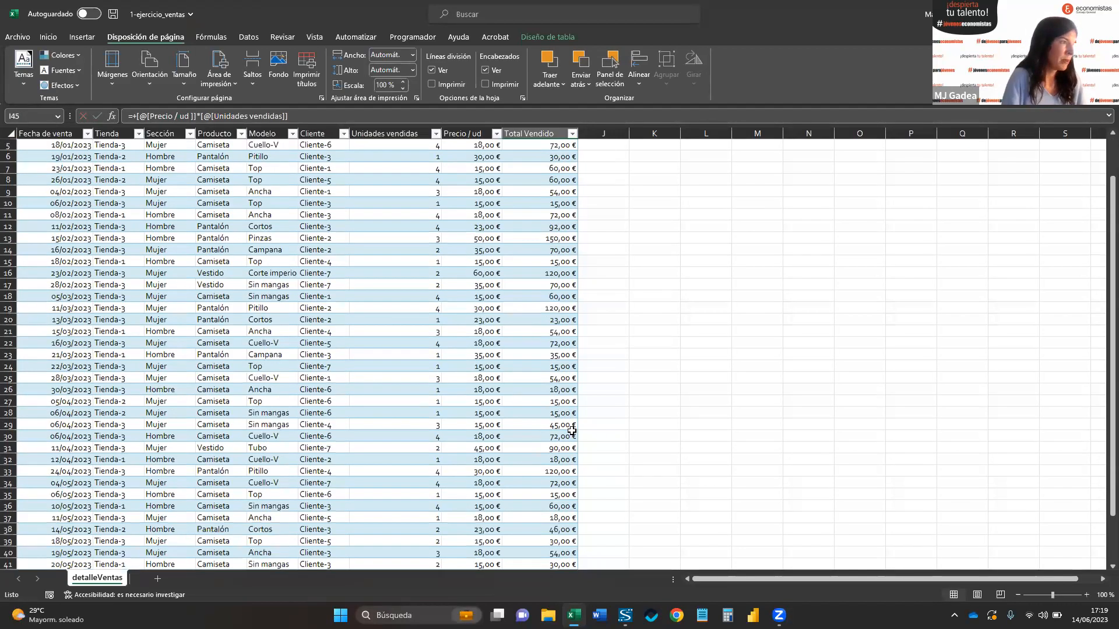
scroll(517, 511, down, 4)
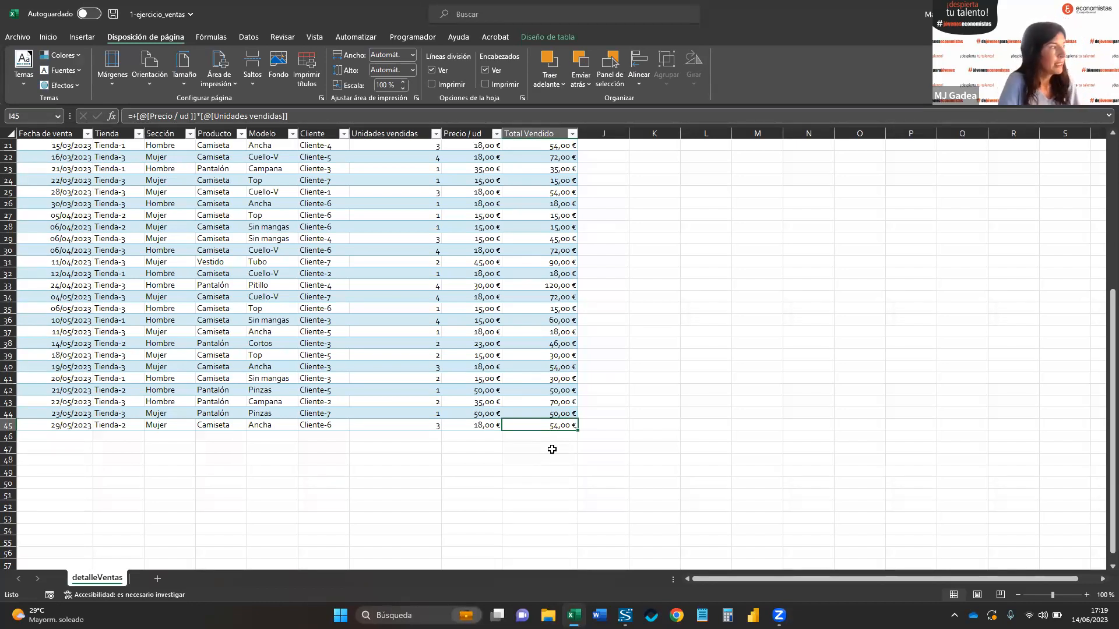
key(Tab)
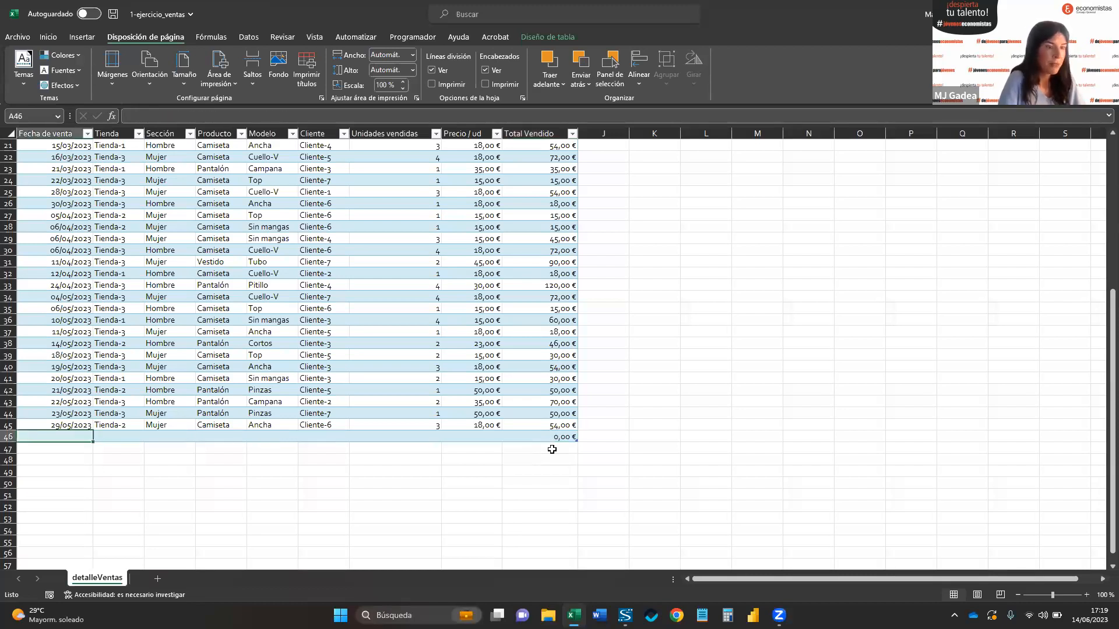
text(13/)
key(BackSpace)
key(BackSpace)
text(4/06)
click(552, 450)
key(Up)
key(Right)
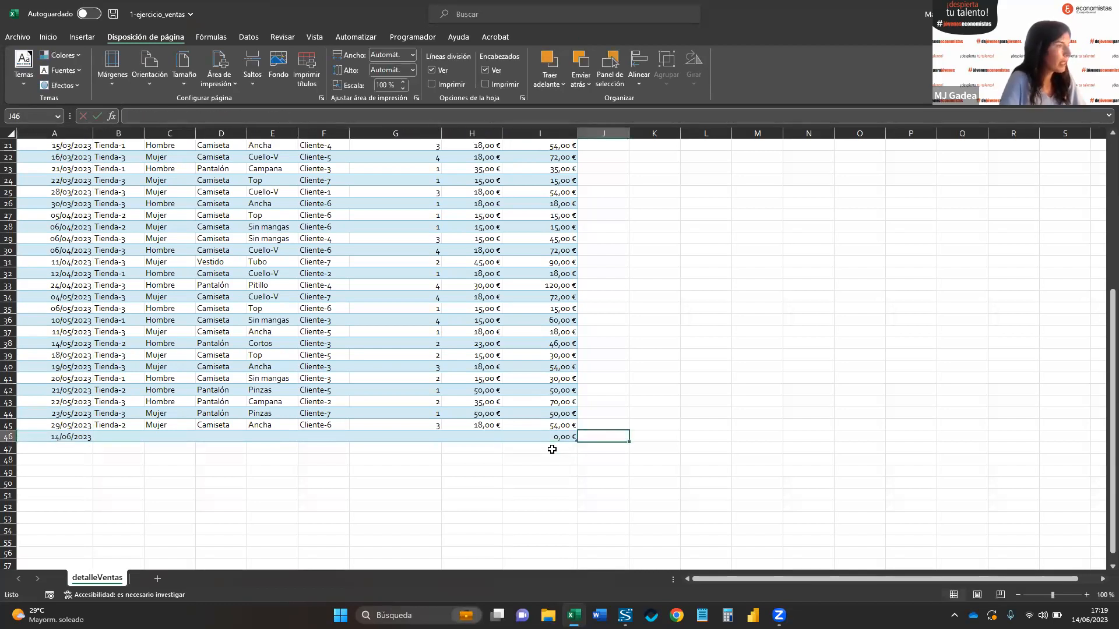
- Copy the Tienda through Unidades vendidas values from row 45 into the new row 46
key(Left)
key(Home)
key(Right)
key(Up)
key(ctrl+c)
key(Down)
key(Up)
key(shift+Right)
key(shift+Right)
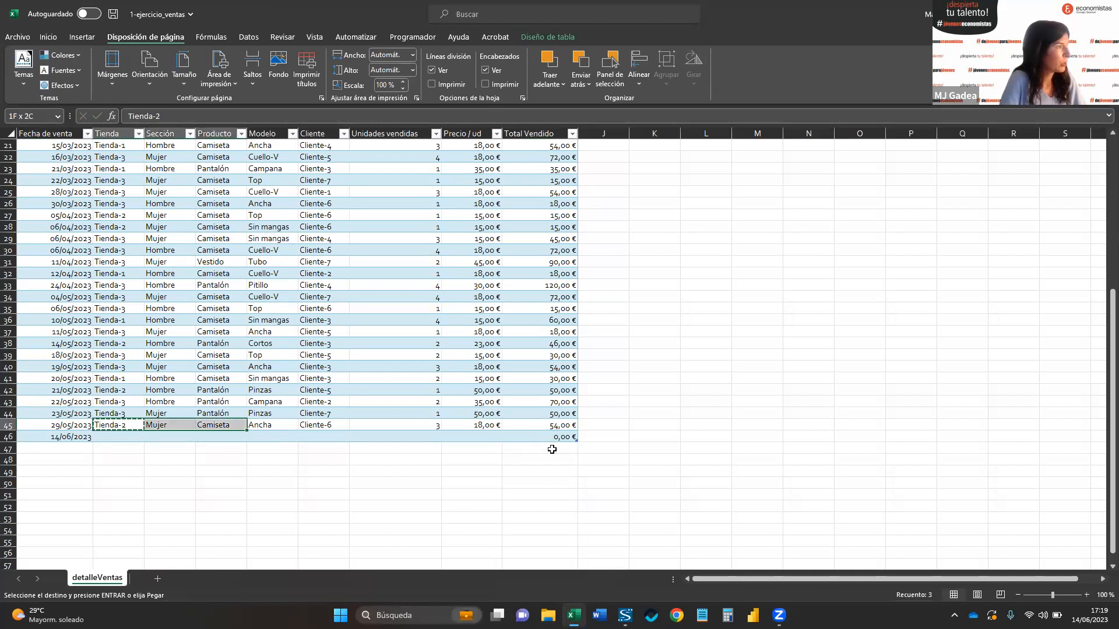
key(shift+Right)
key(shift+Right)
key(shift+Right)
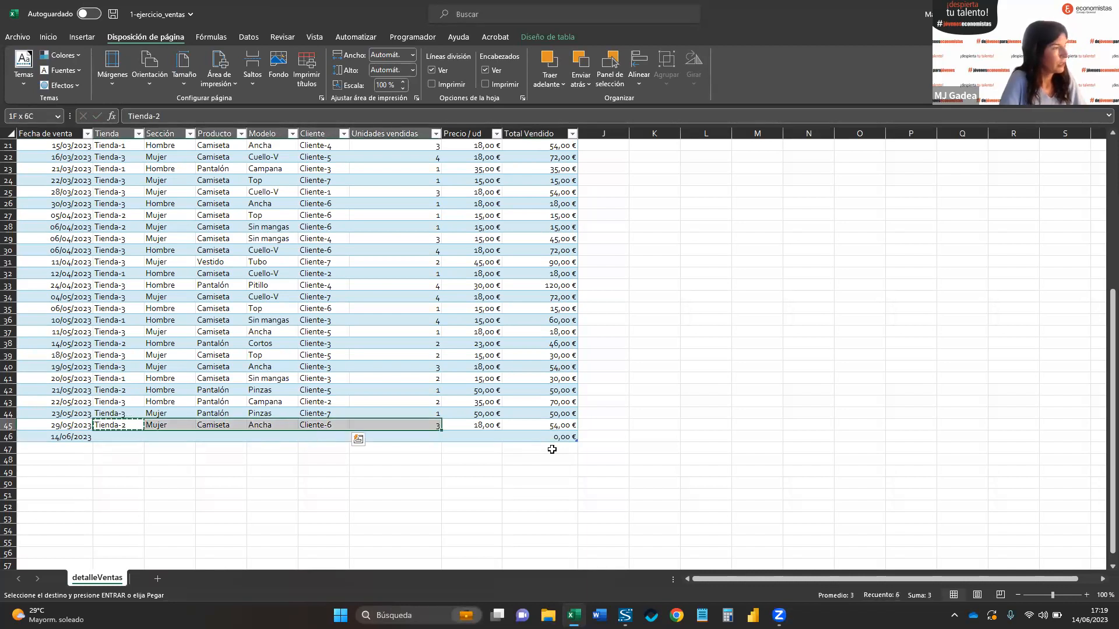
key(ctrl+c)
key(Down)
key(ctrl+v)
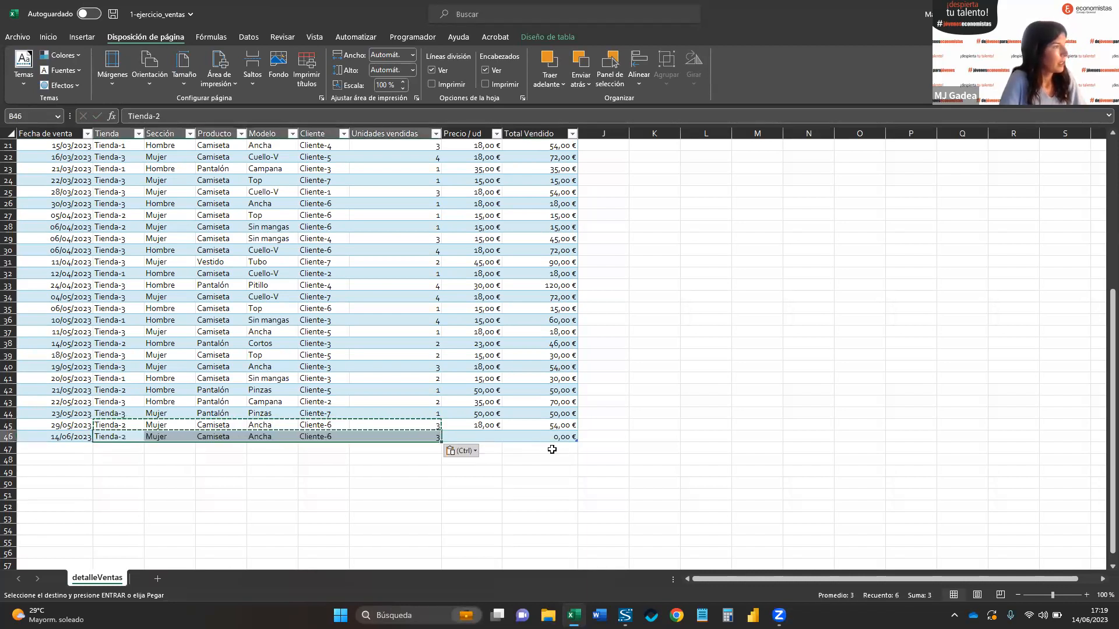
- Set Unidades vendidas in row 46 to 2 and check that row's Total Vendido formula
key(Right)
key(Right)
key(Right)
key(Right)
key(Right)
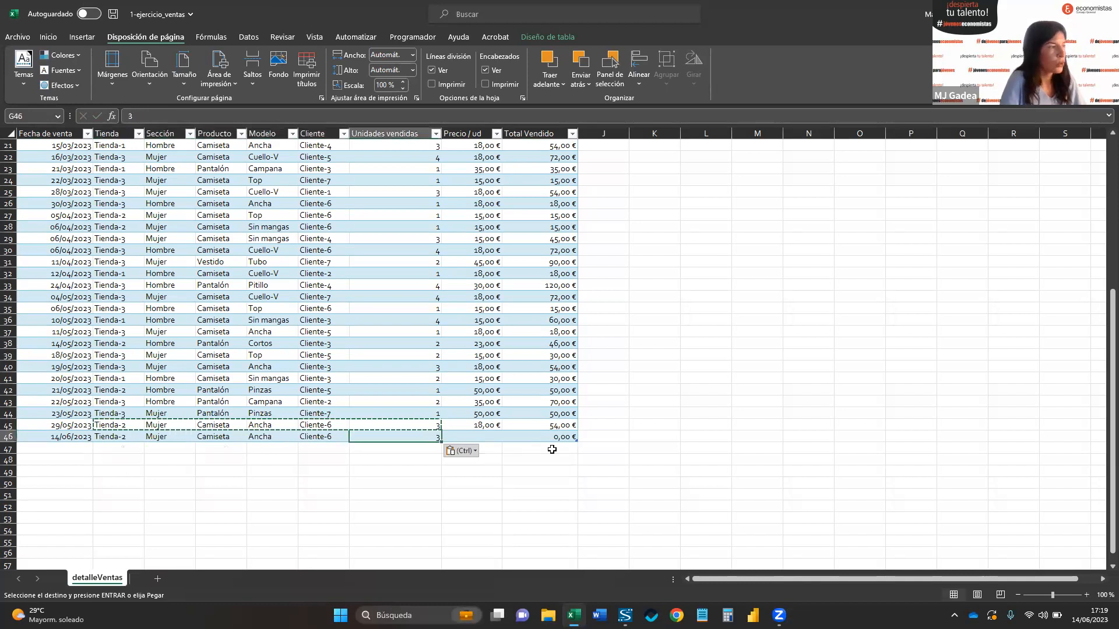
text(2)
key(Return)
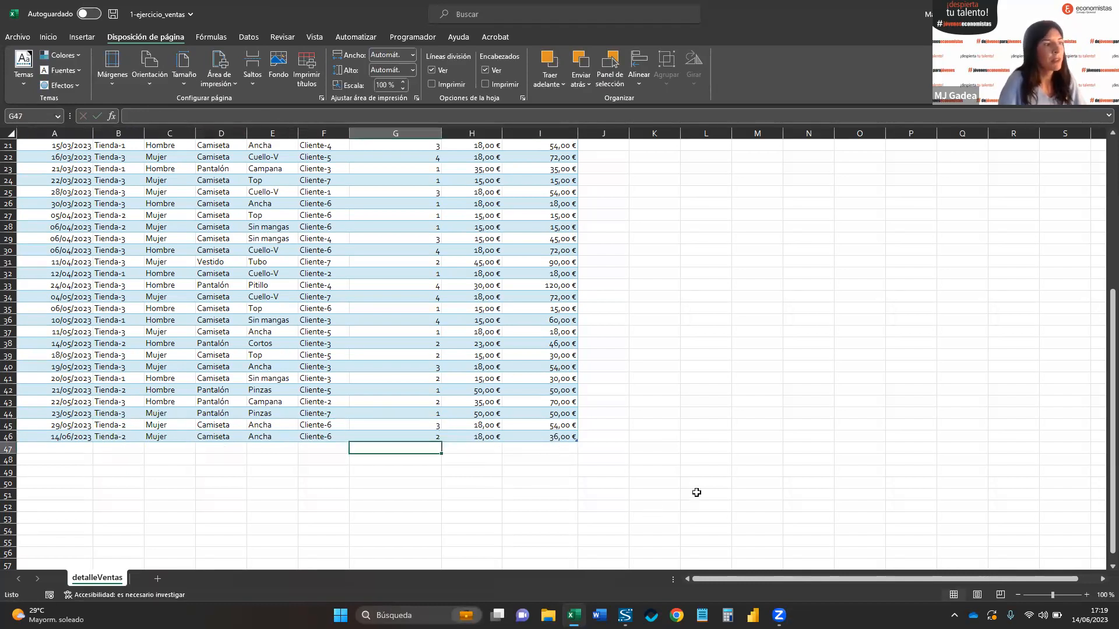
key(Up)
key(Right)
key(Right)
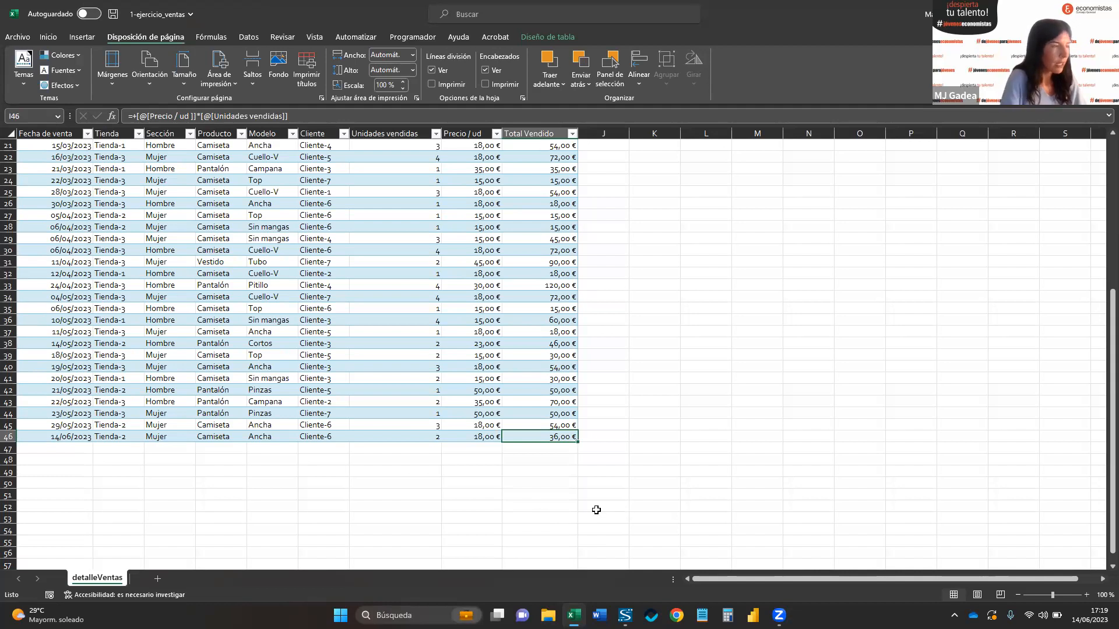
- Review the Total Vendido column from its header to the last row, checking the formula in its cells
key(ctrl+Up)
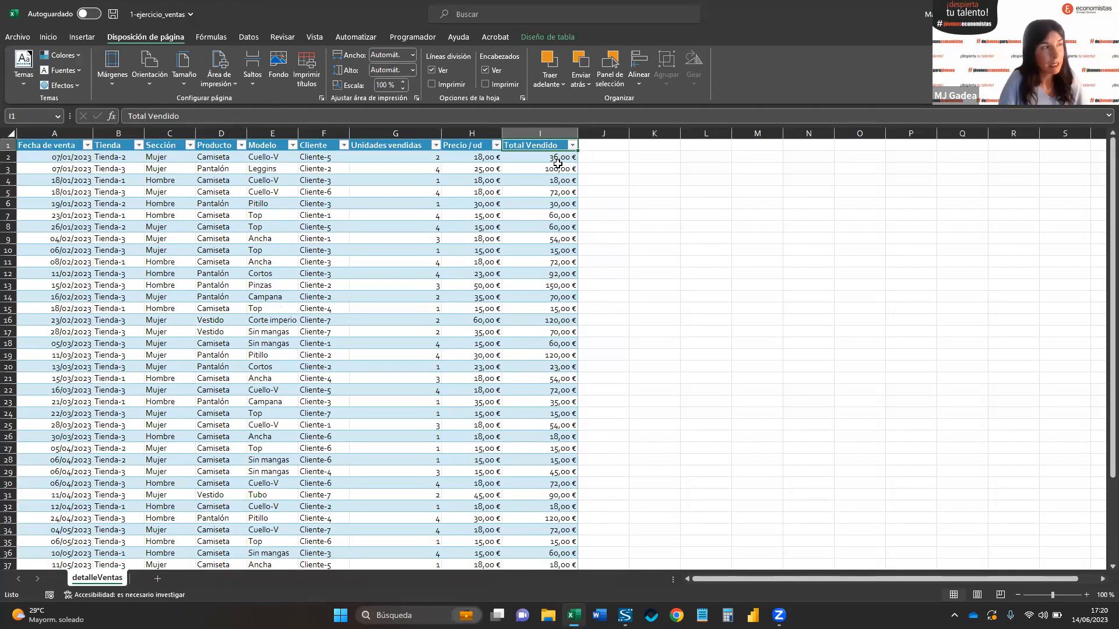
scroll(553, 327, down, 5)
scroll(132, 392, down, 3)
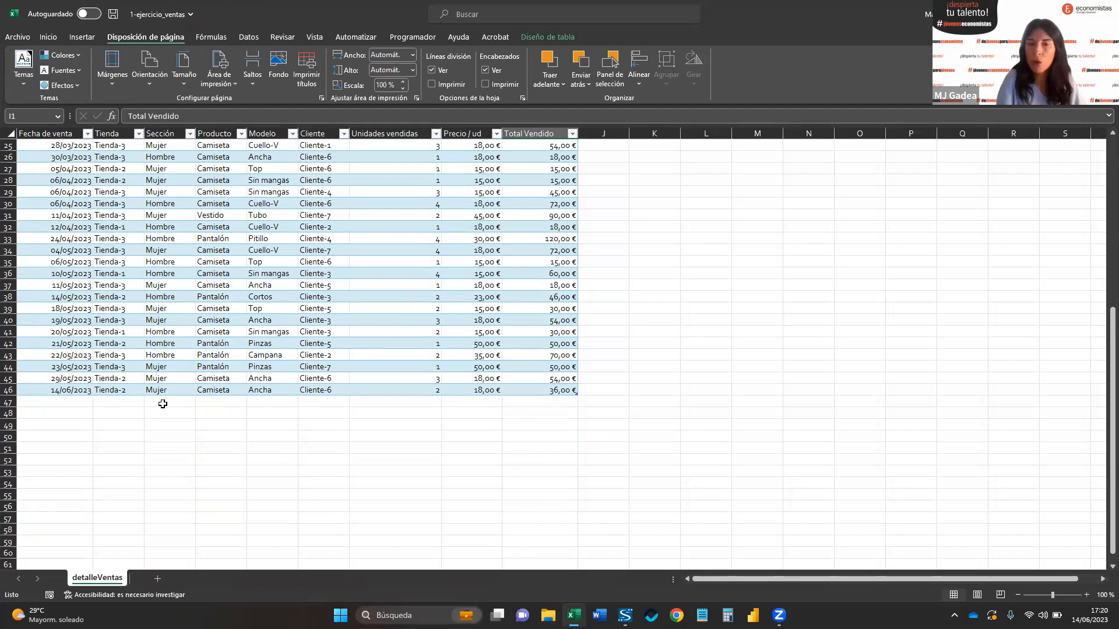
click(554, 379)
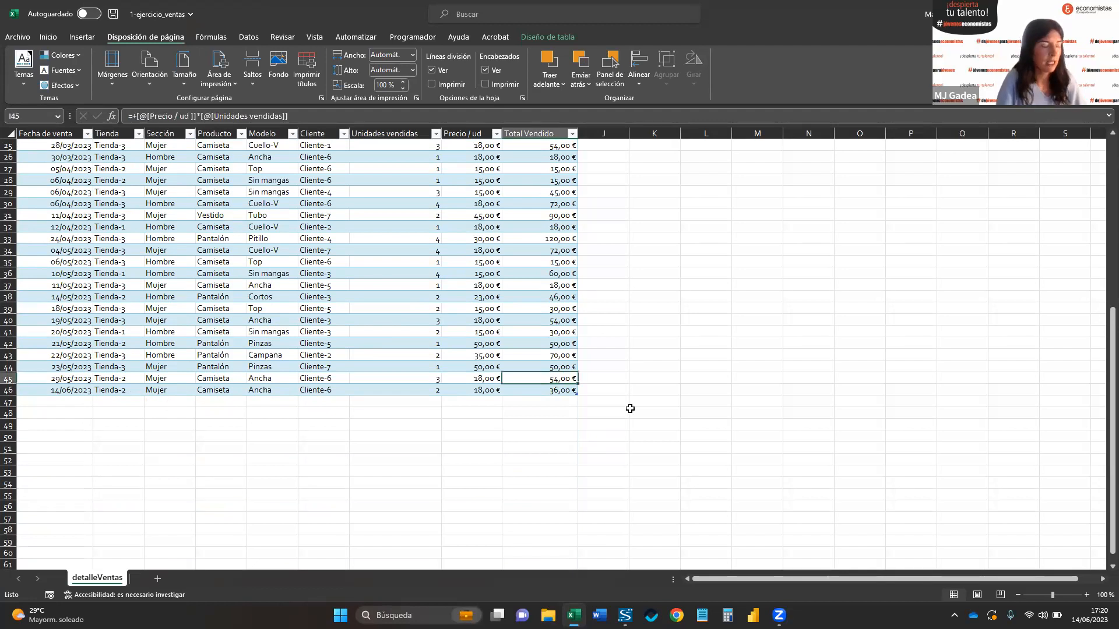
key(ctrl+Up)
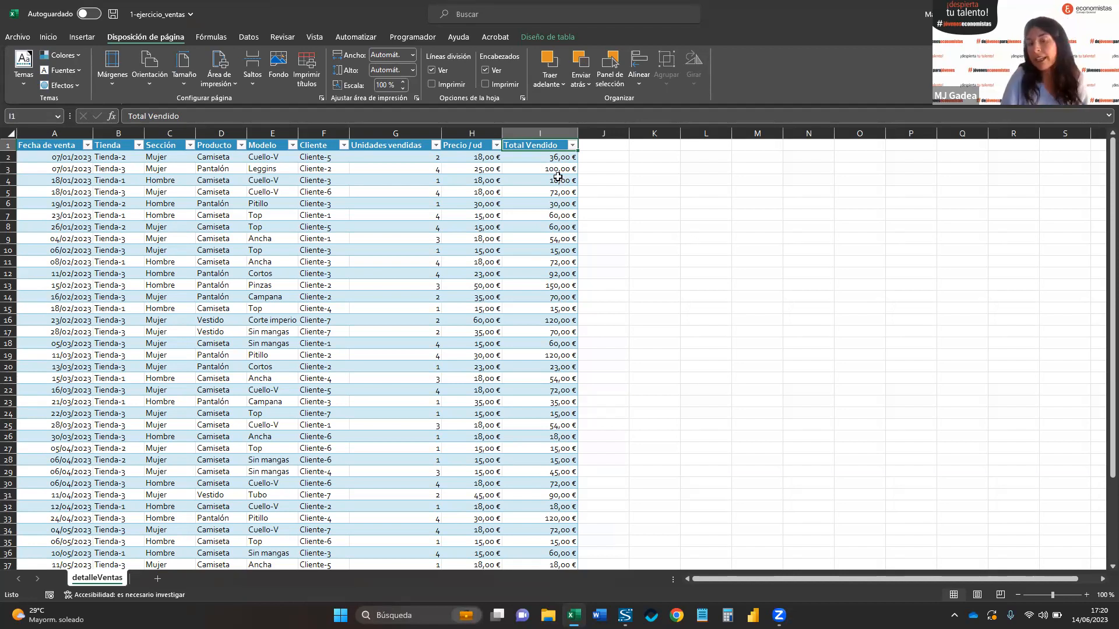
key(ctrl+shift+Down)
click(552, 160)
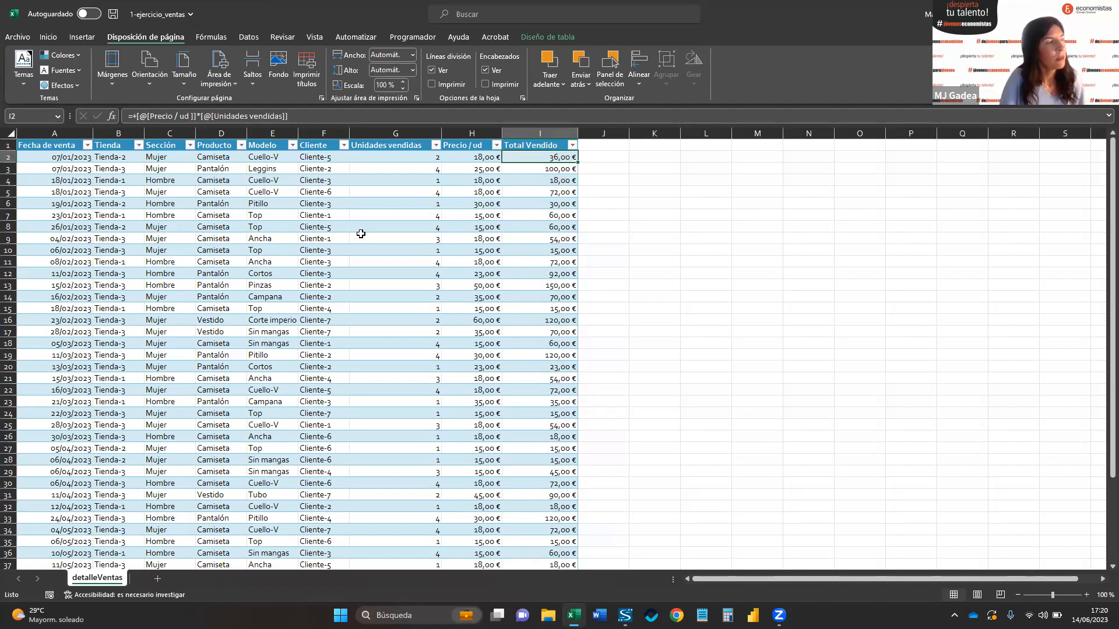
click(333, 156)
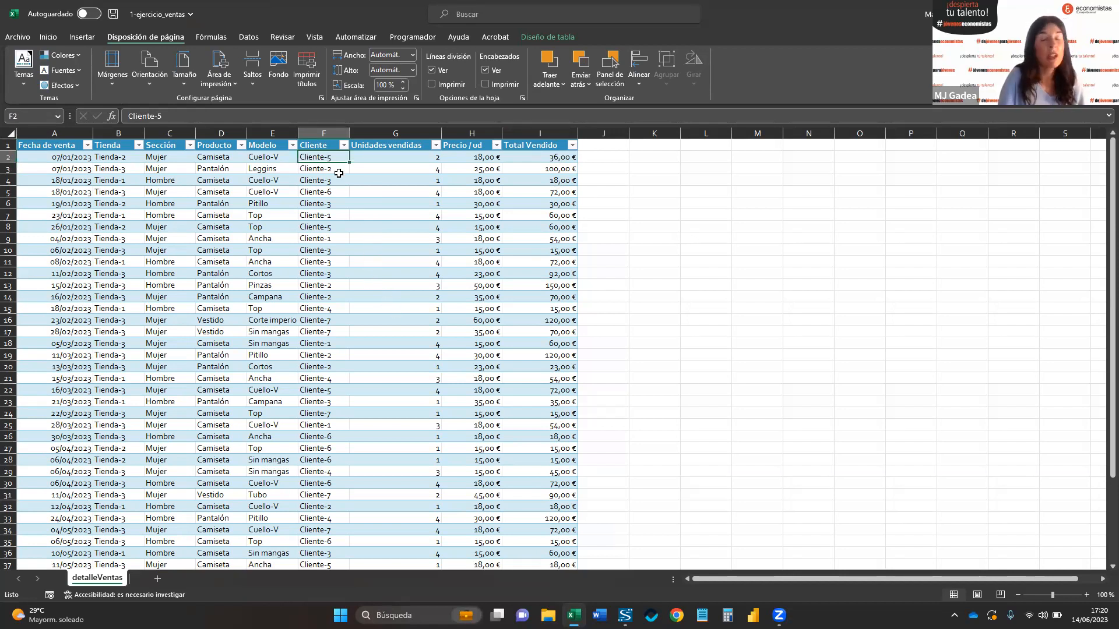
click(550, 158)
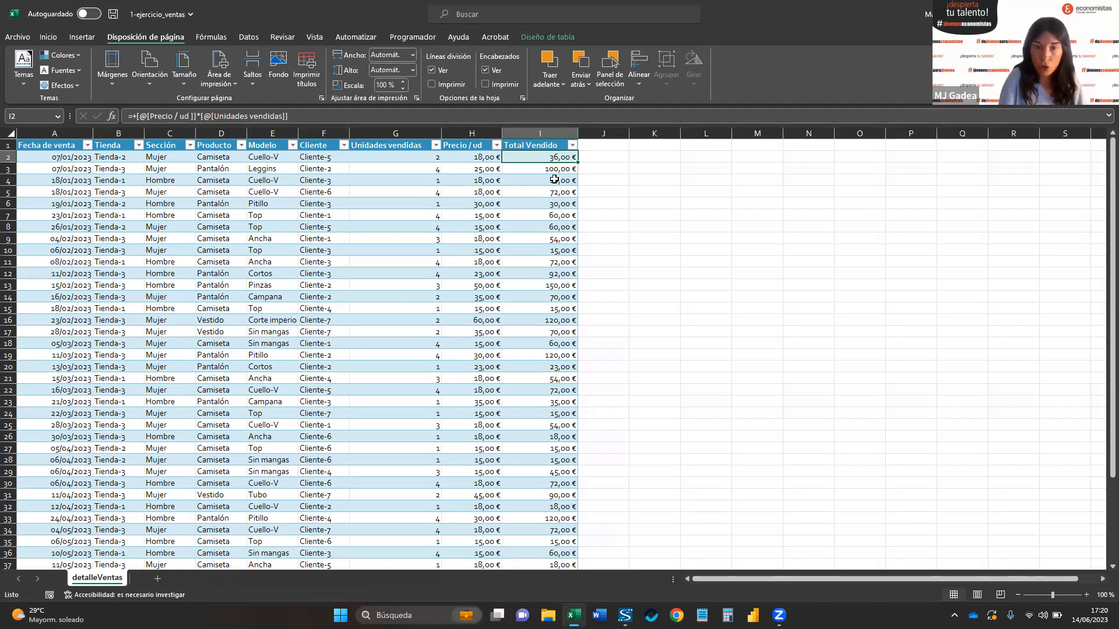
- Insert a table column right after Total Vendido, widen it and head it Descuento
click(549, 138)
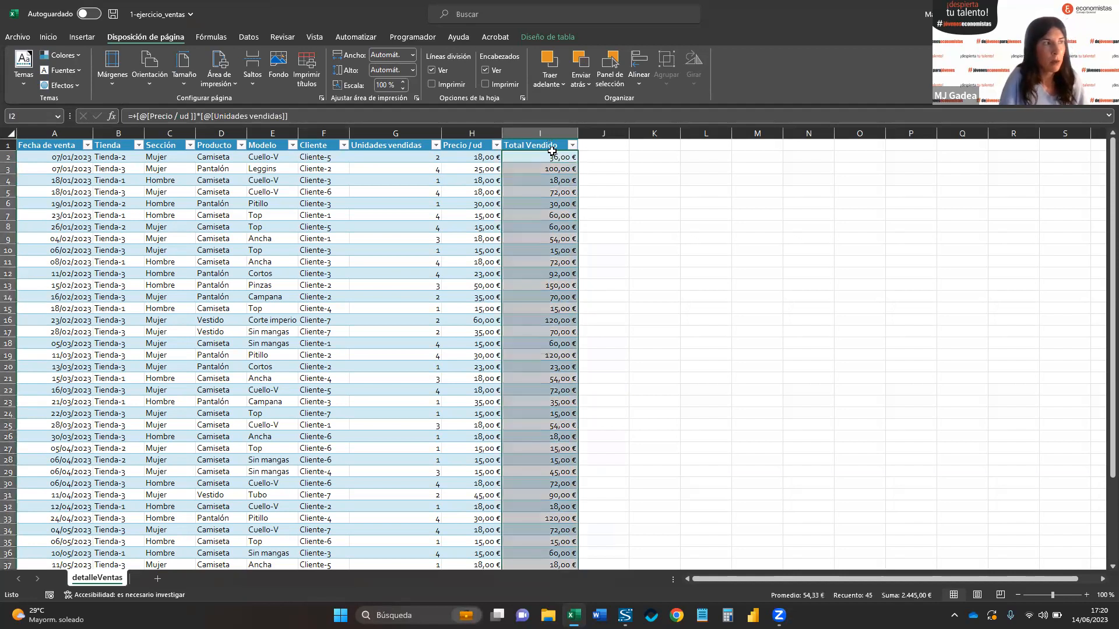
click(547, 190)
right_click(555, 183)
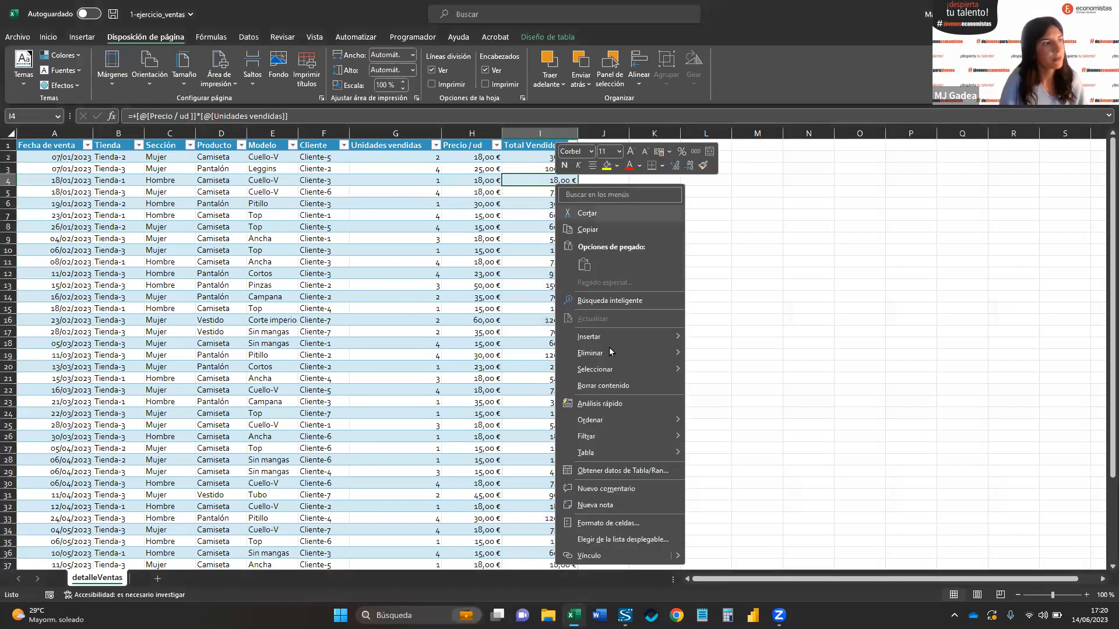
mouse_move(610, 336)
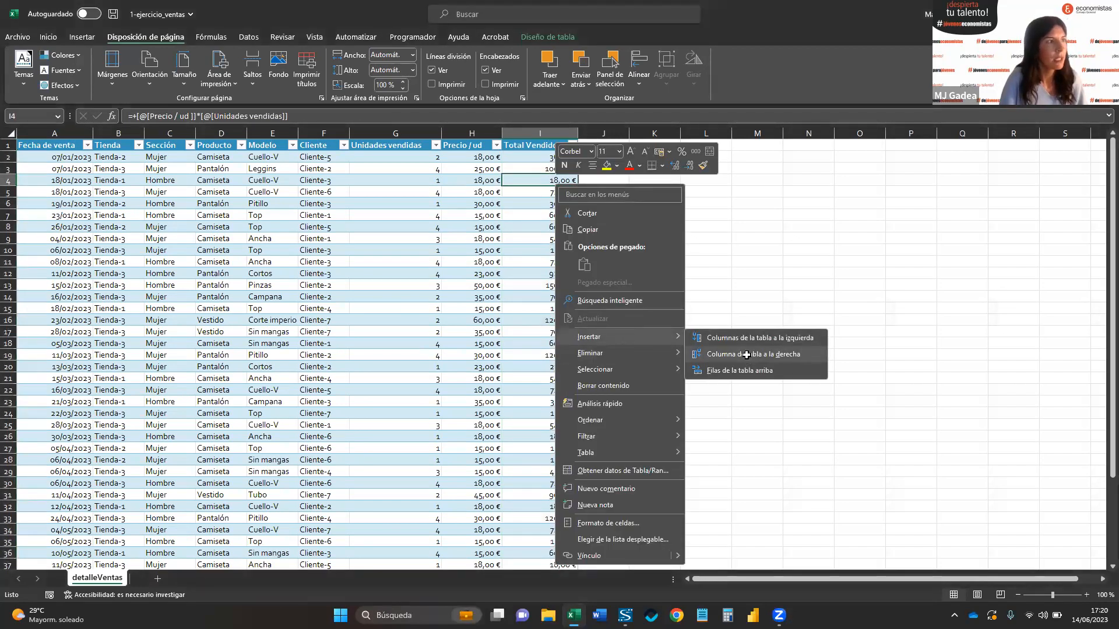
click(747, 356)
click(603, 145)
drag(630, 133, 671, 133)
text(Descuento)
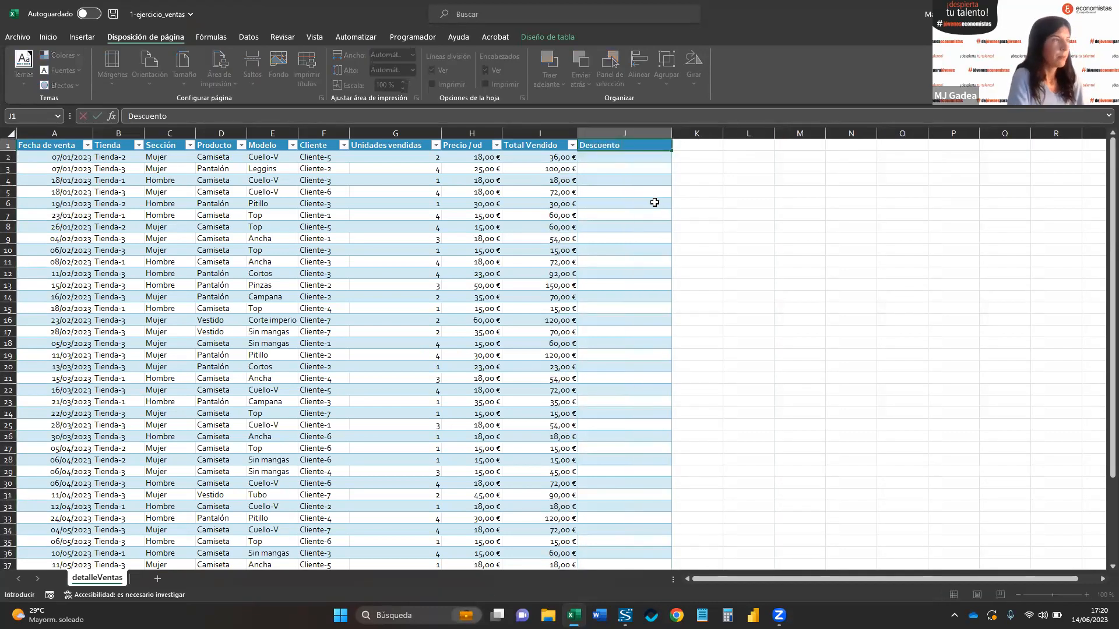
key(Return)
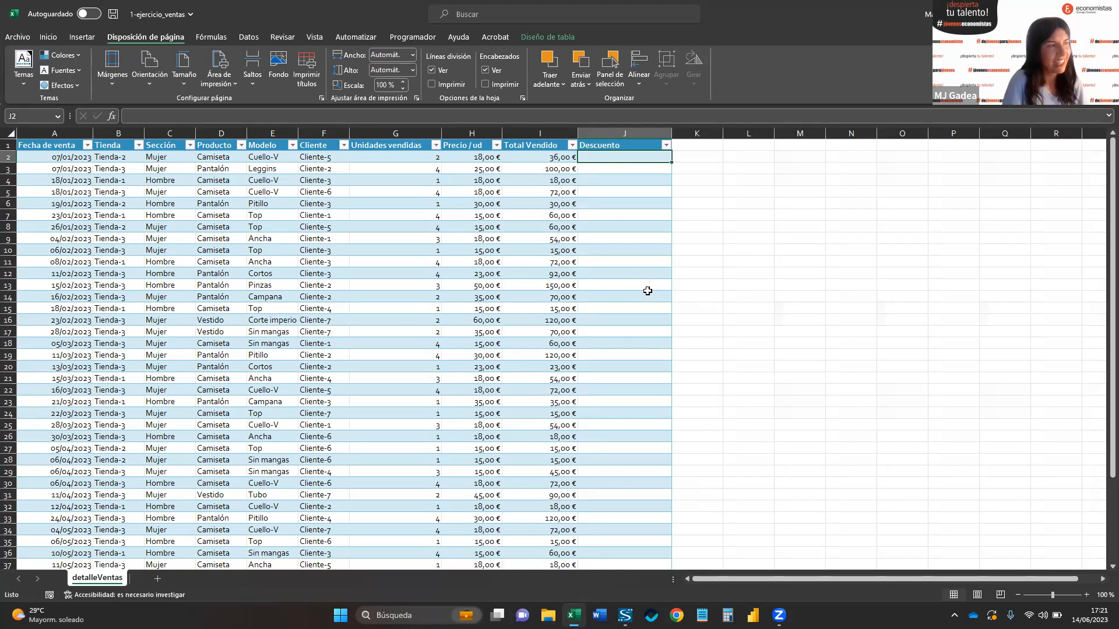
text(+)
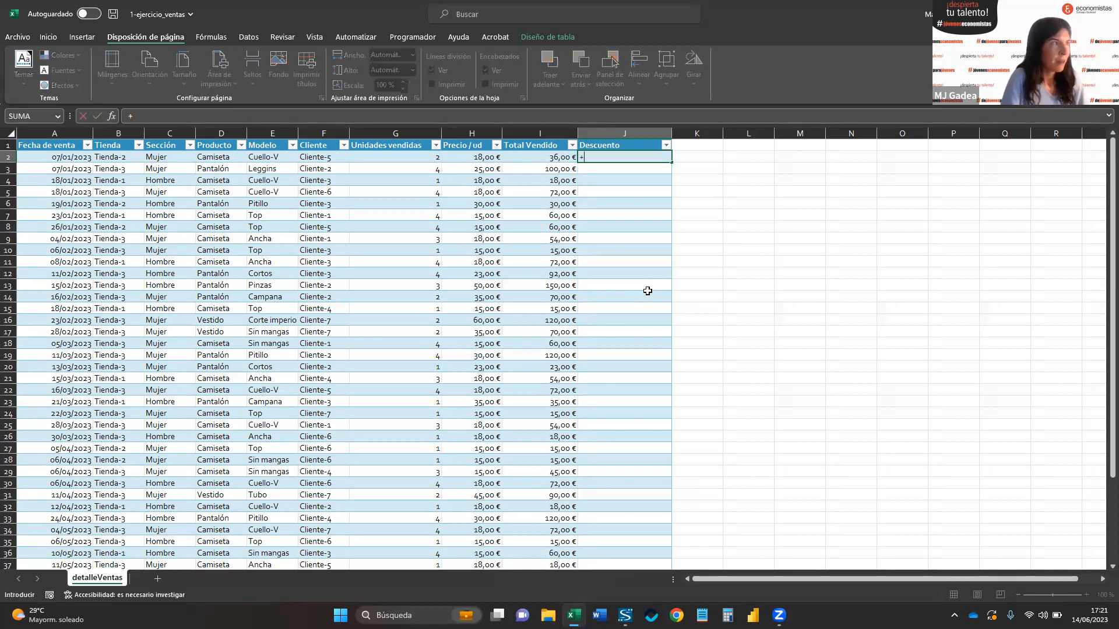
text(si)
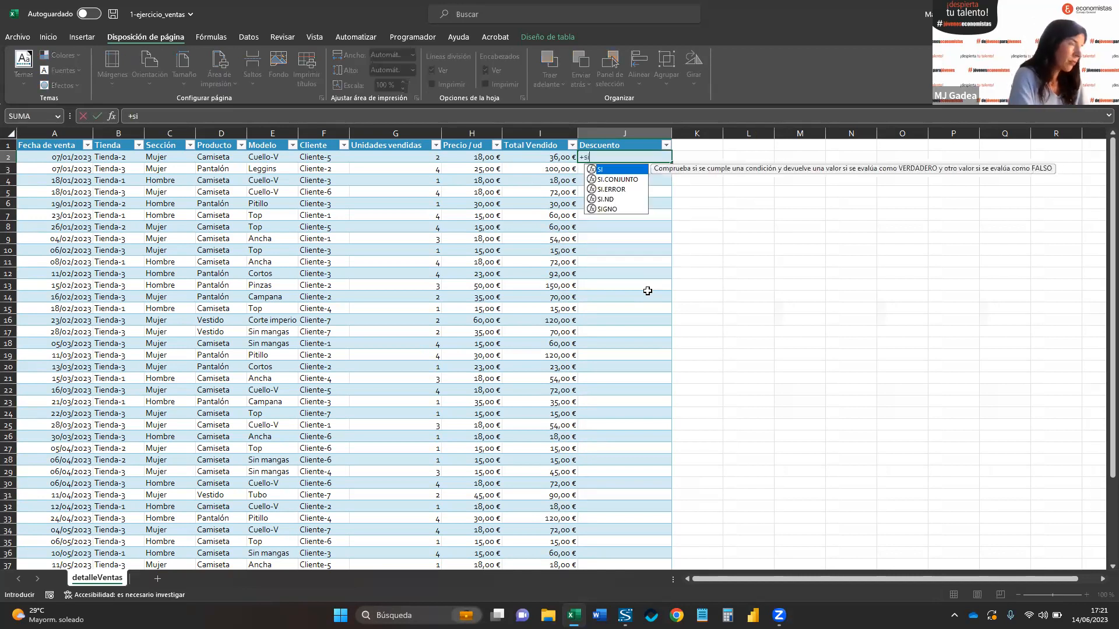
text(()
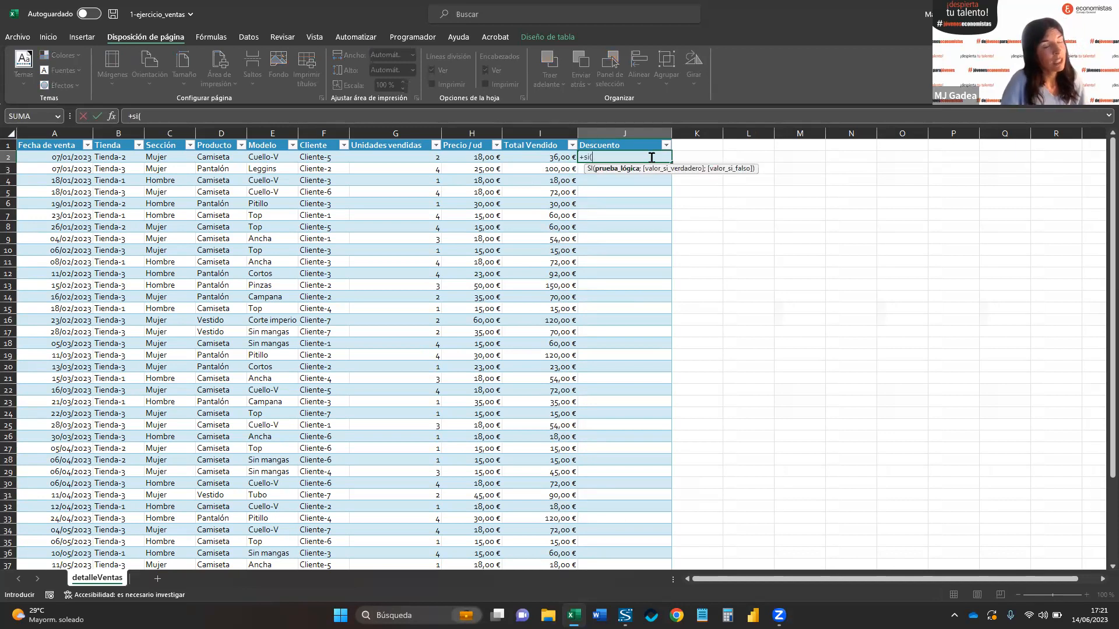
click(335, 157)
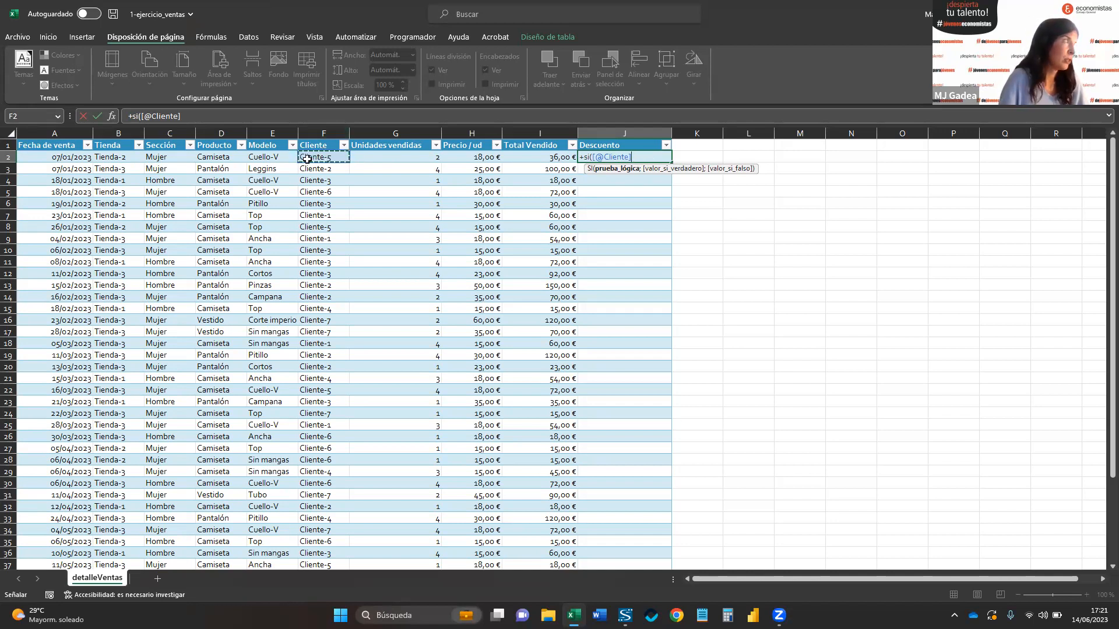
text(=)
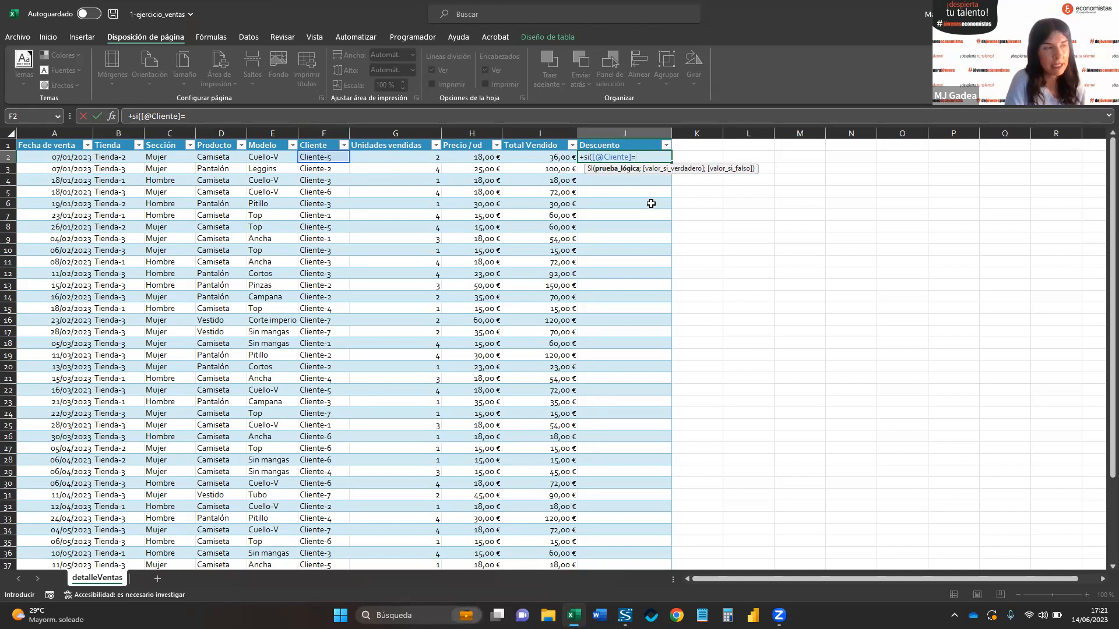
text(Cliente-5)
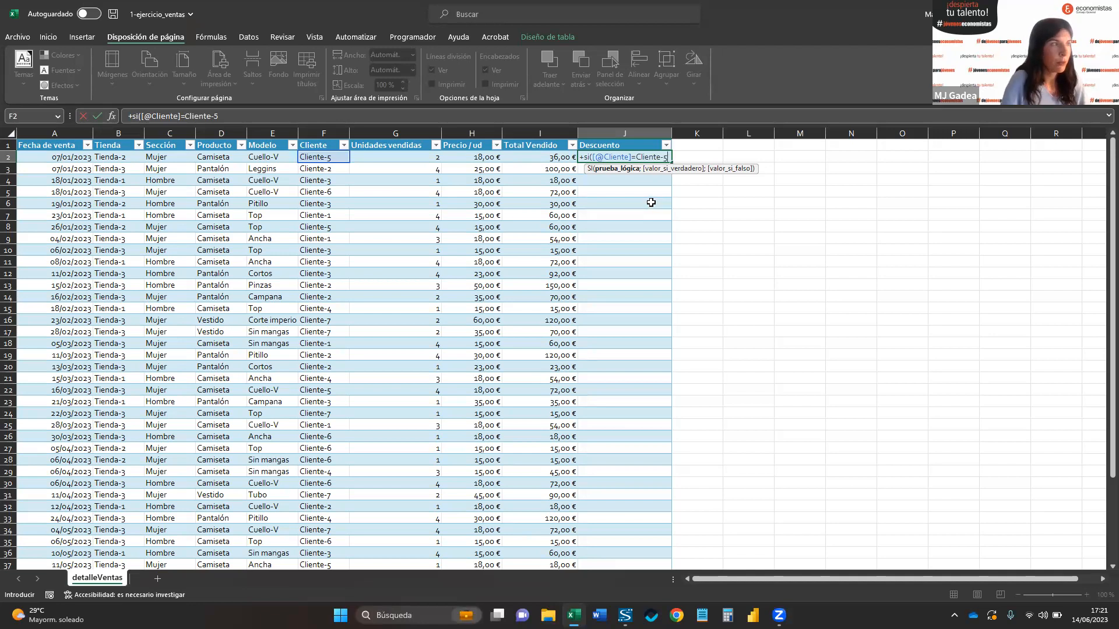
key(F2)
key(Left)
key(Left)
key(Left)
key(Left)
key(Left)
key(Left)
key(Left)
key(Left)
key(Left)
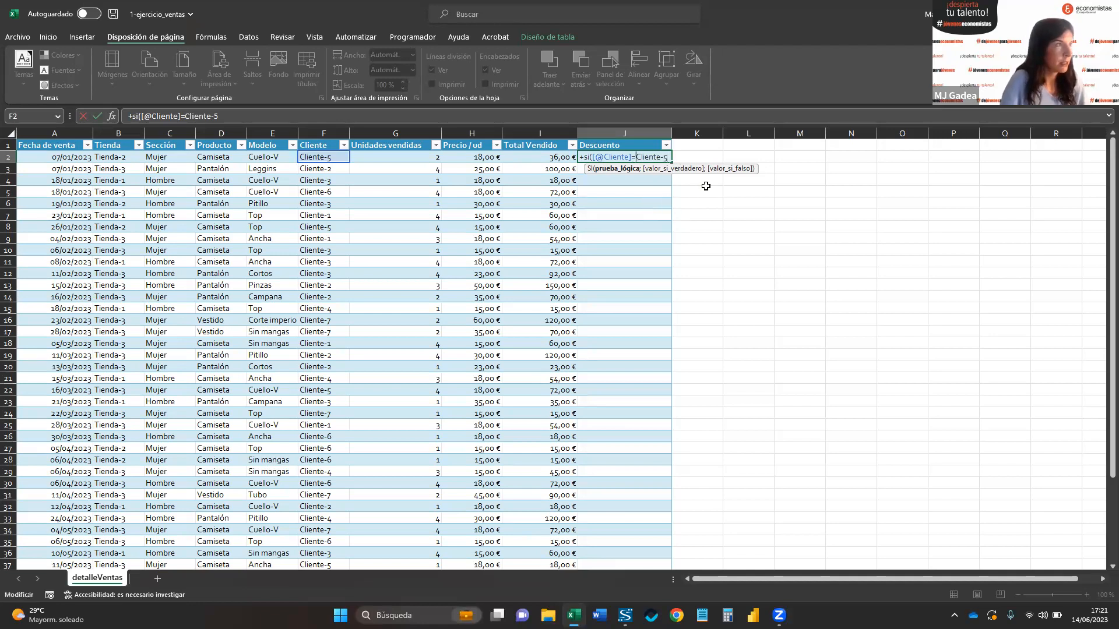
text(")
click(671, 155)
text(")
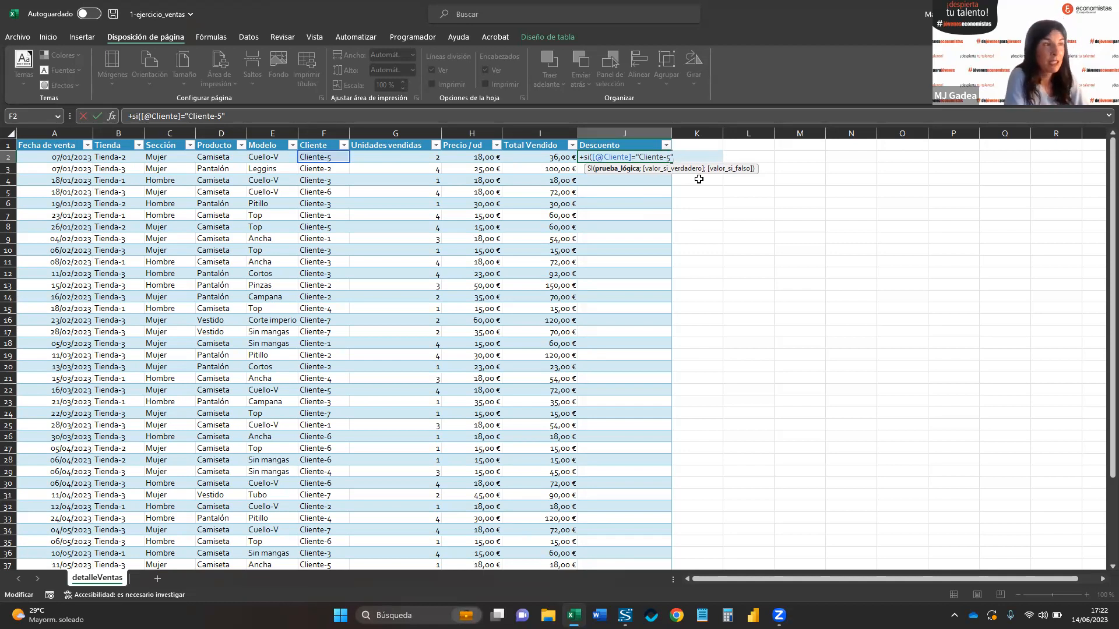
- Complete the Descuento formula with "Descuento 5%" as the true value and an empty text as the false value
text(;)
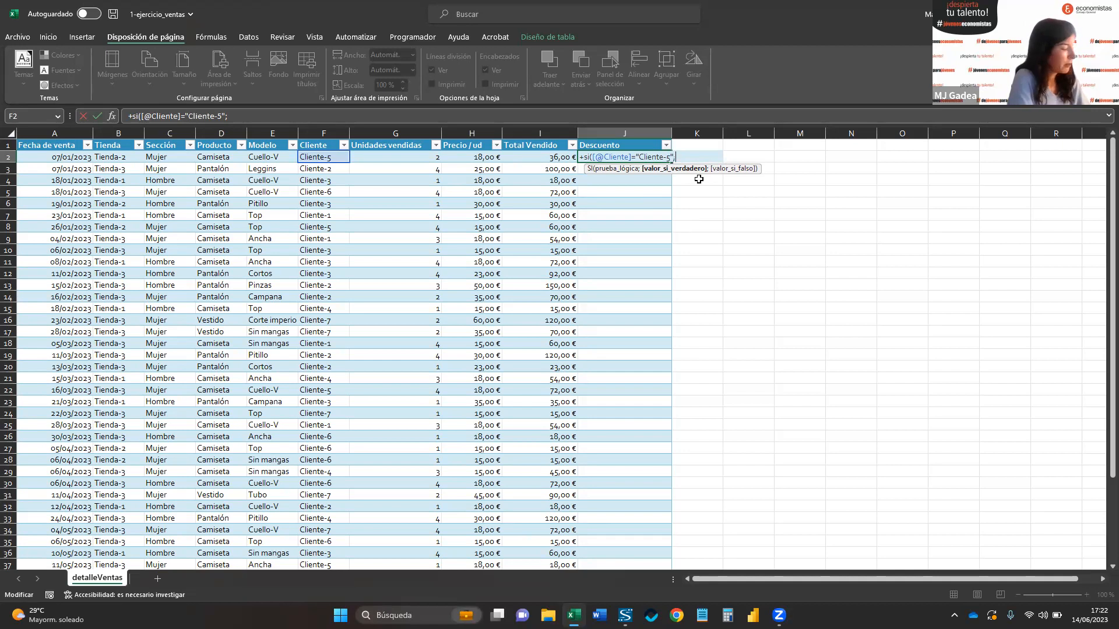
text(")
text(Descu)
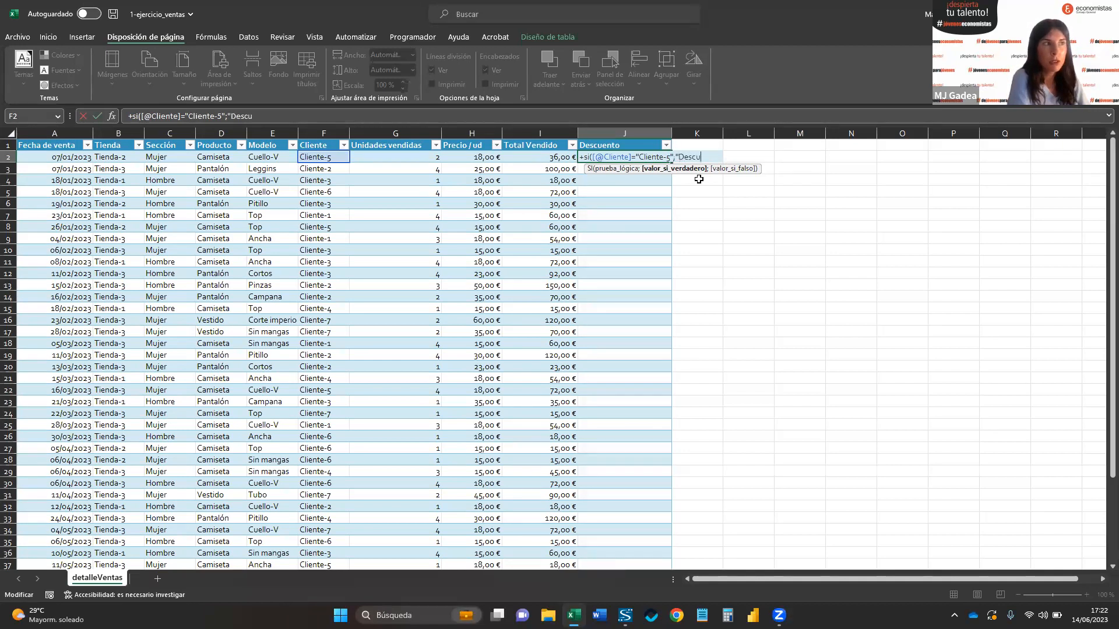
text(ento 5%)
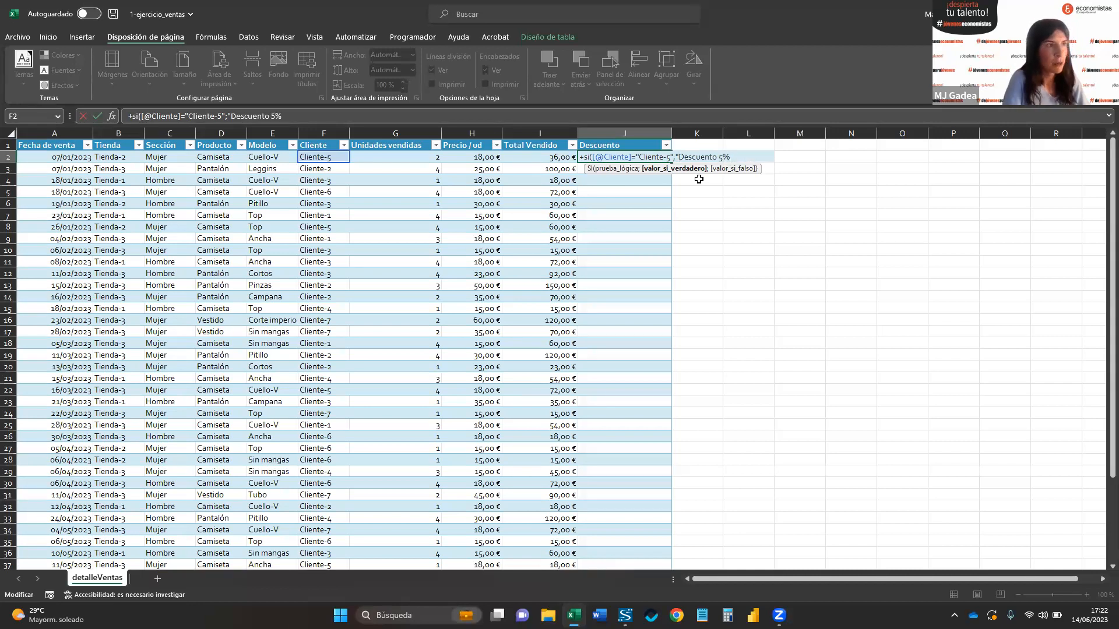
text(";)
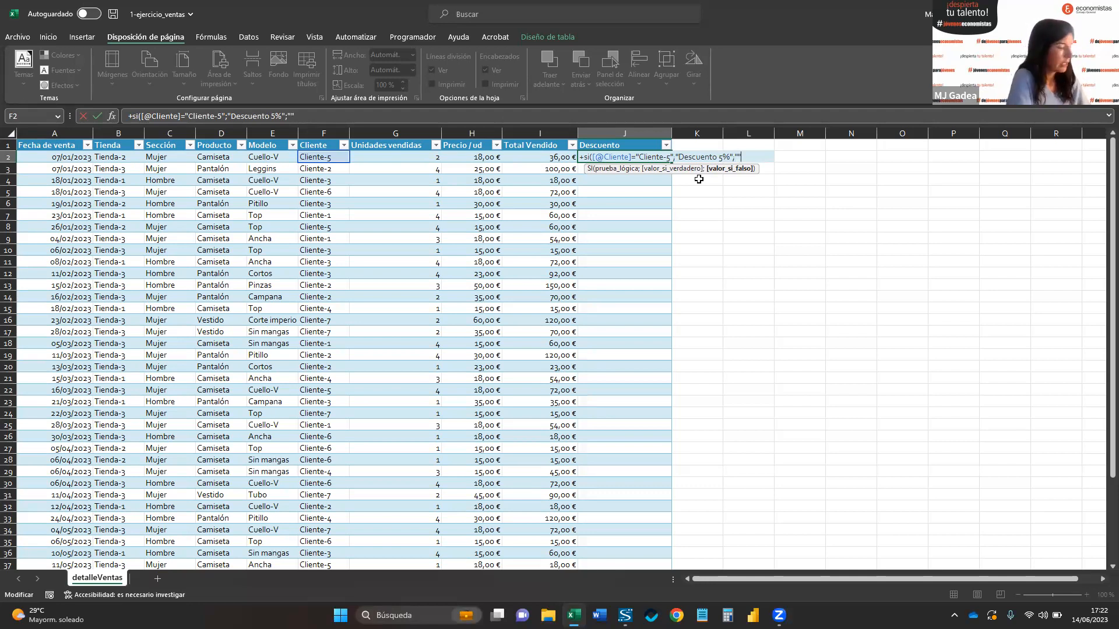
text())
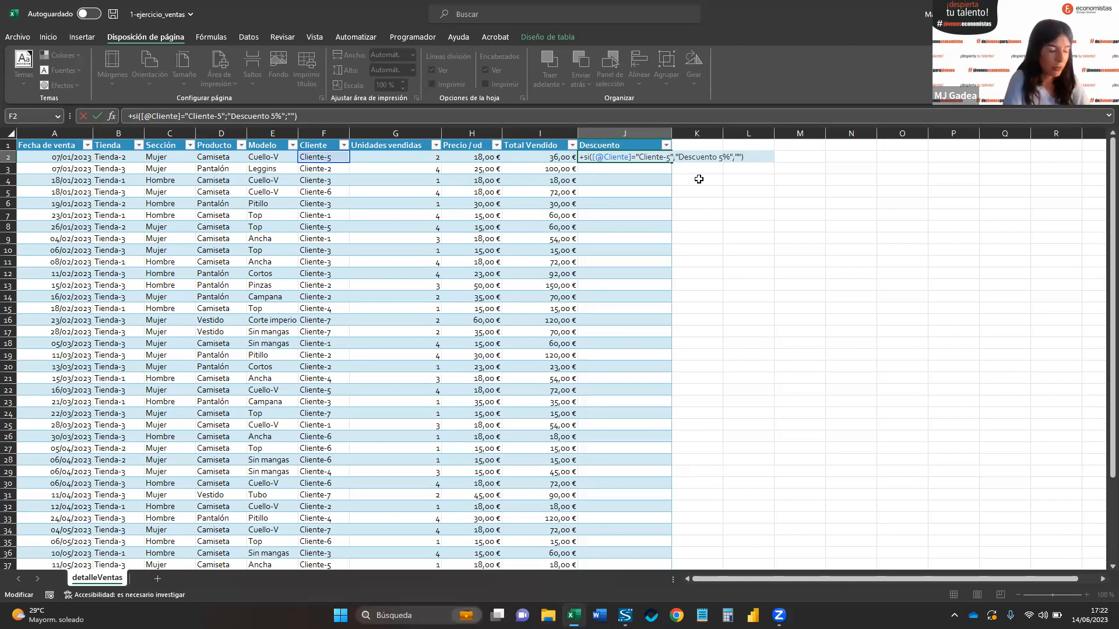
key(Return)
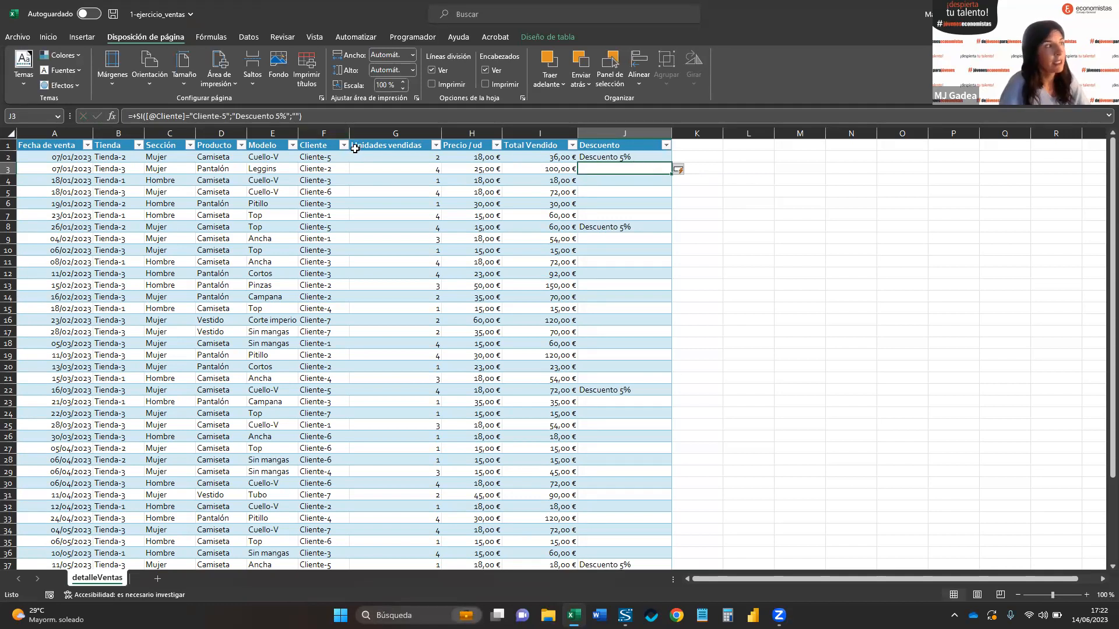
- Filter the Descuento column to only Descuento 5% and check the Cliente values of the filtered rows
click(665, 145)
click(562, 282)
click(564, 295)
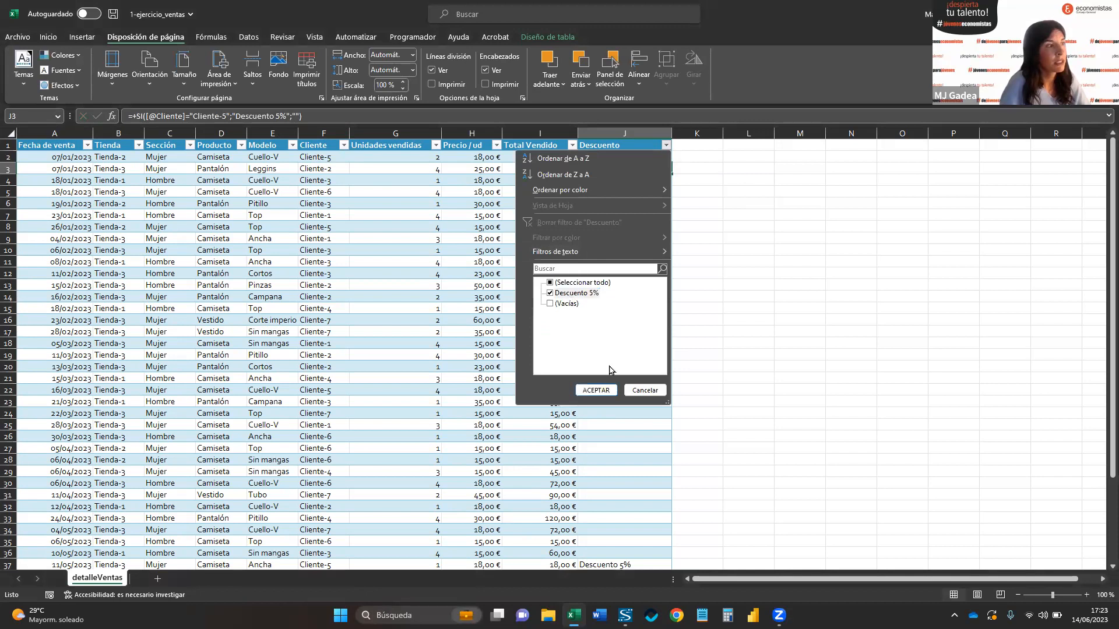
click(596, 390)
drag(330, 158, 332, 215)
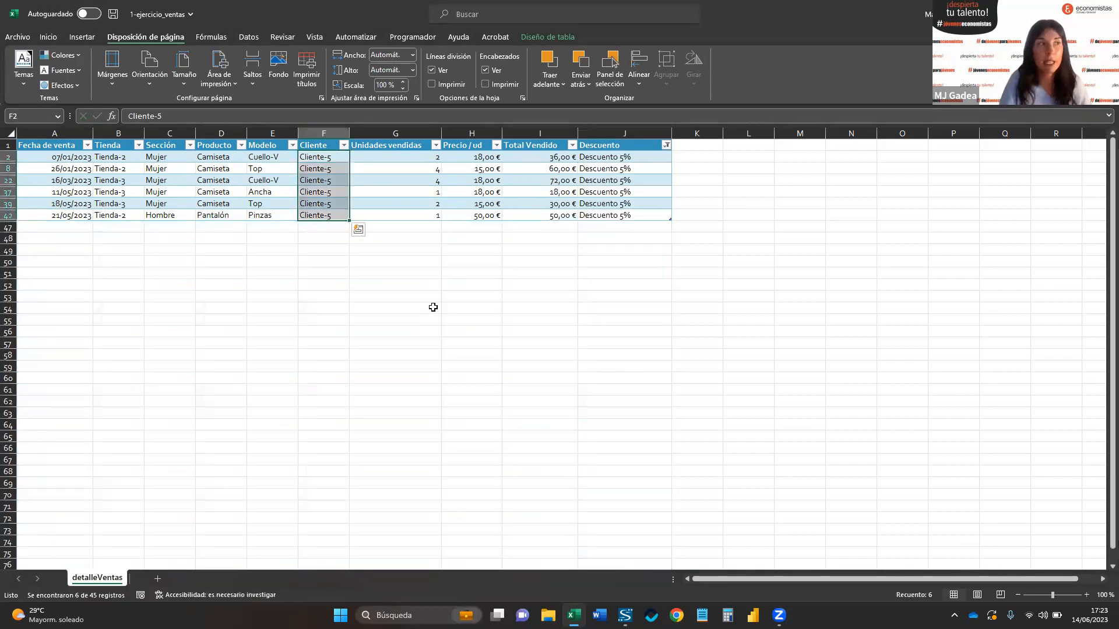
click(661, 320)
click(584, 194)
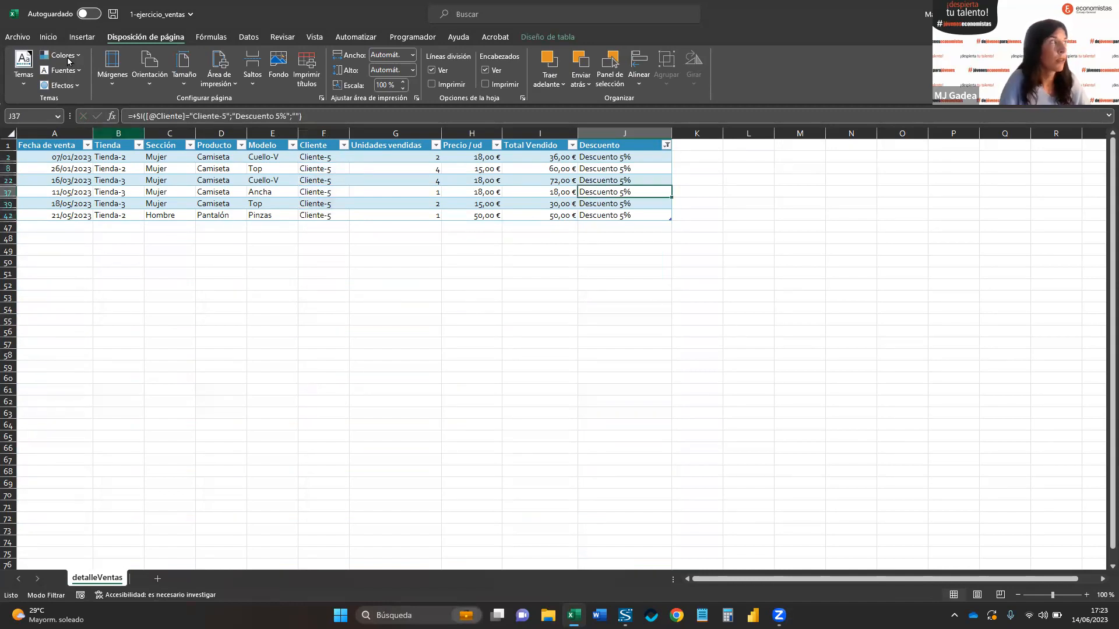
- Clear the filter from the sales table
click(49, 37)
click(967, 67)
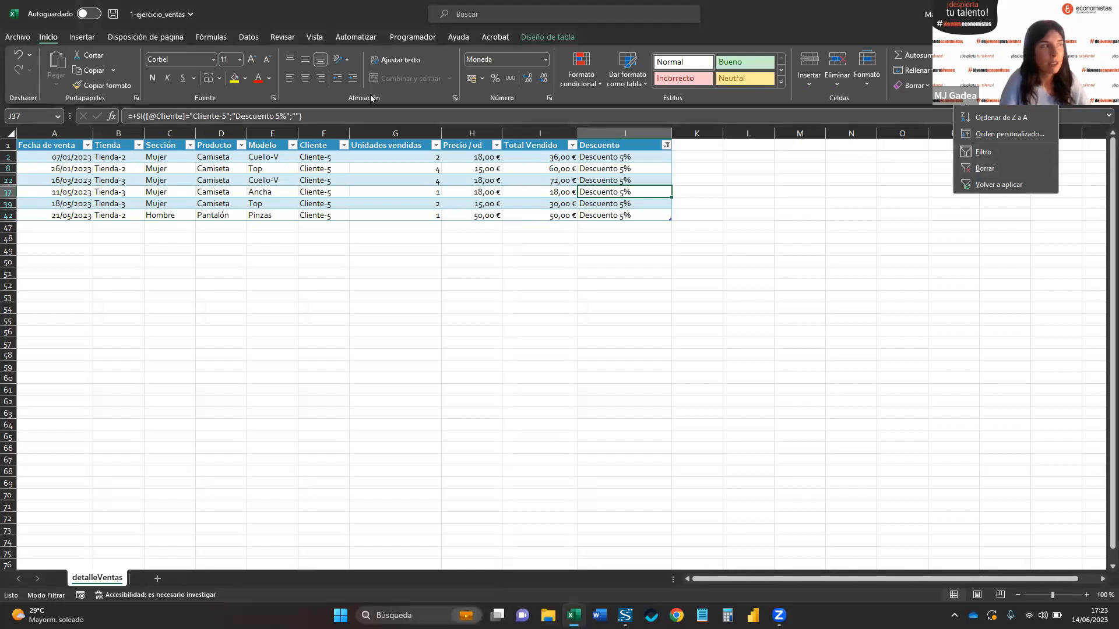
click(973, 167)
click(620, 274)
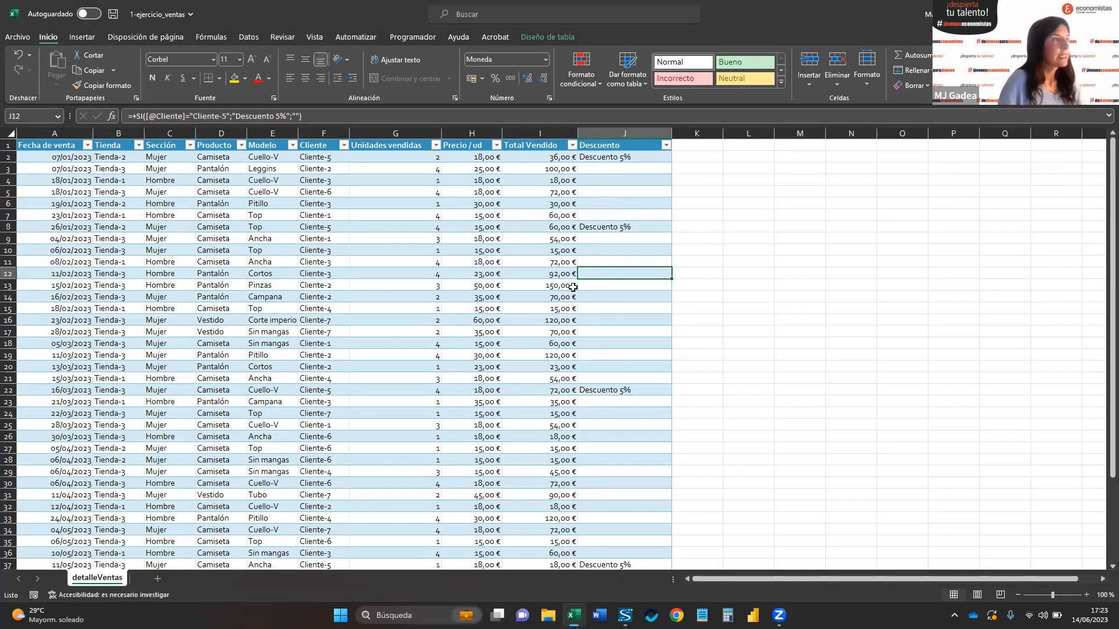
- Review the Descuento formula in J2, and clear it from all cells of the column below the header
click(640, 166)
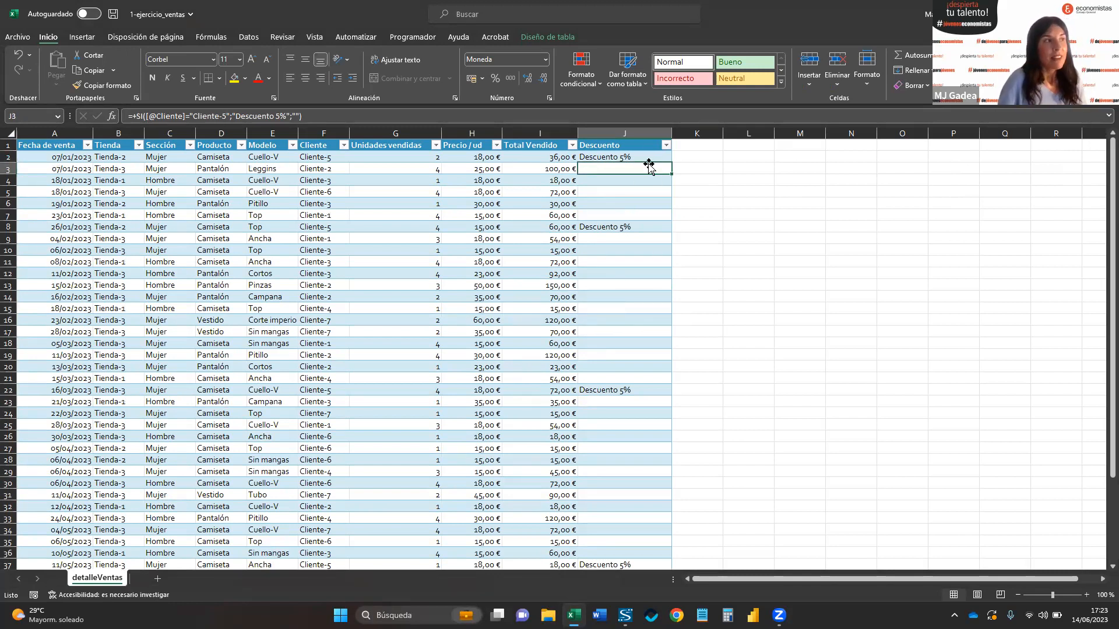
click(644, 157)
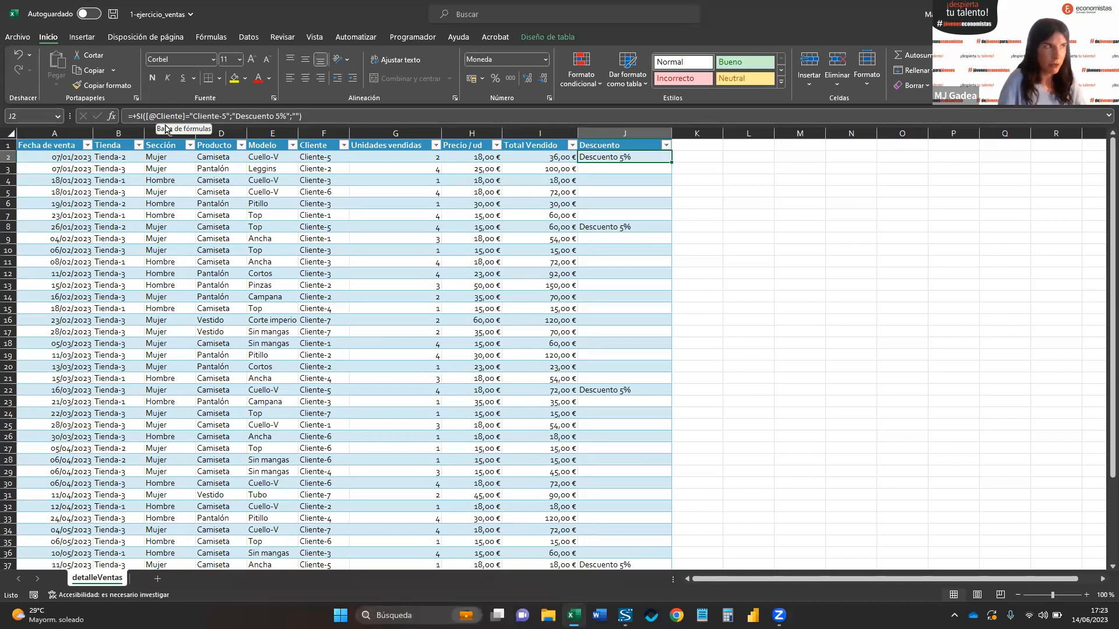
key(Delete)
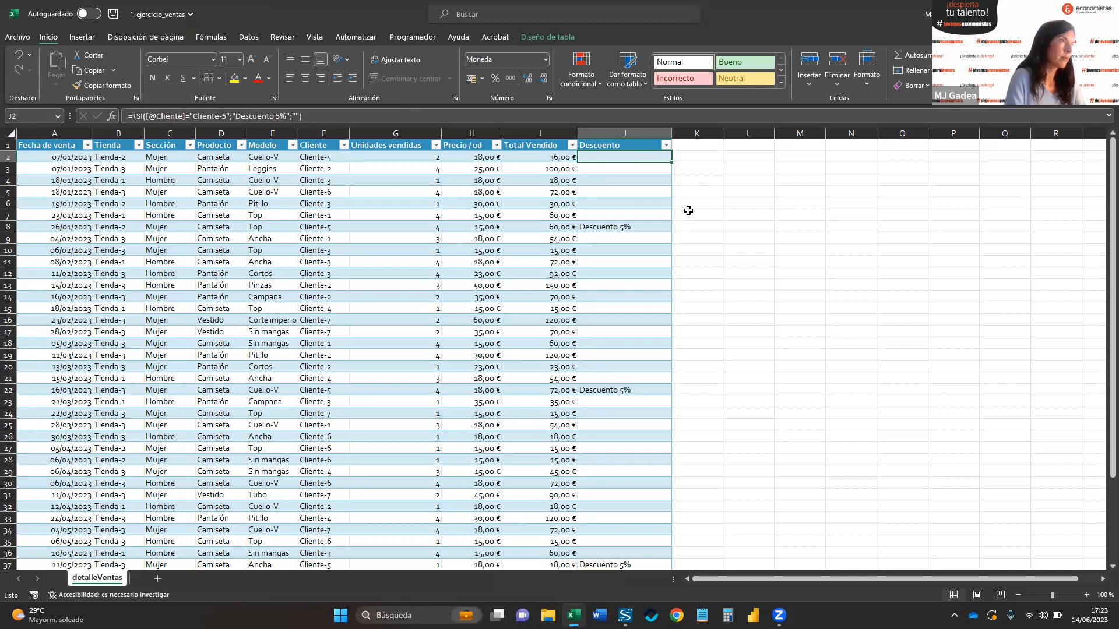
key(Down)
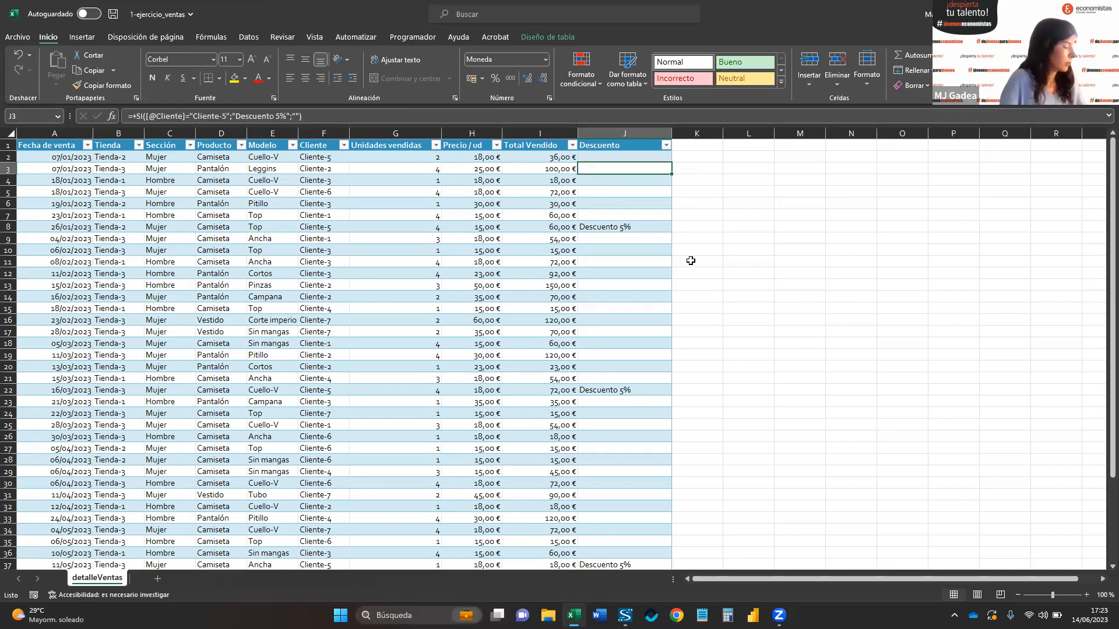
key(ctrl+z)
key(ctrl+shift+Down)
key(Delete)
key(ctrl+Up)
key(Down)
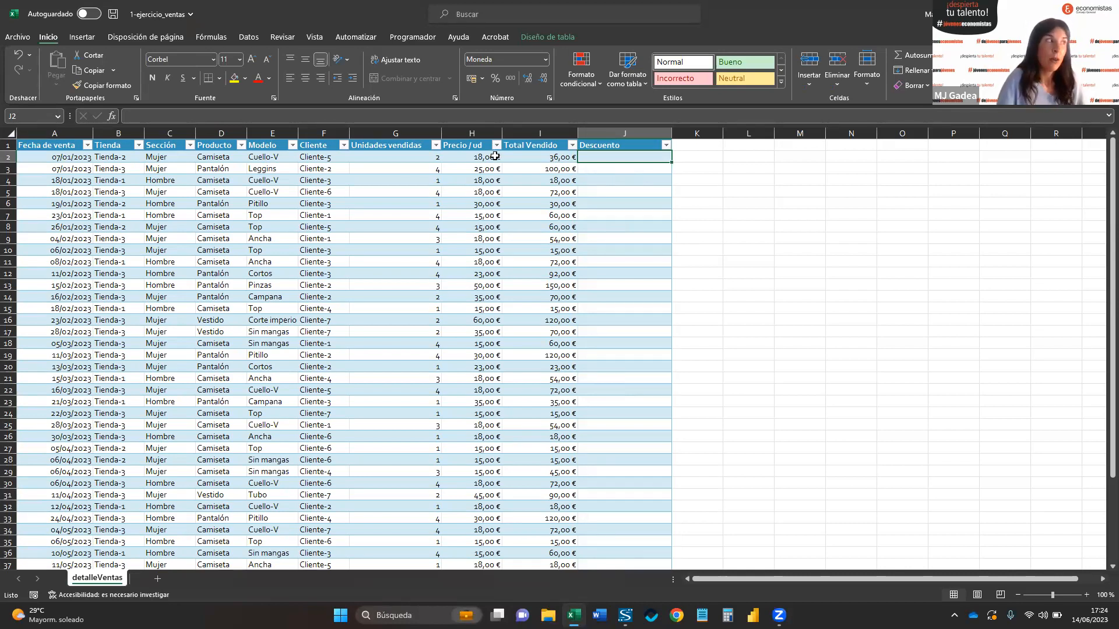
- Start an SI formula in J2 with an O test whose first condition is Cliente equal to "Cliente-5"
click(330, 158)
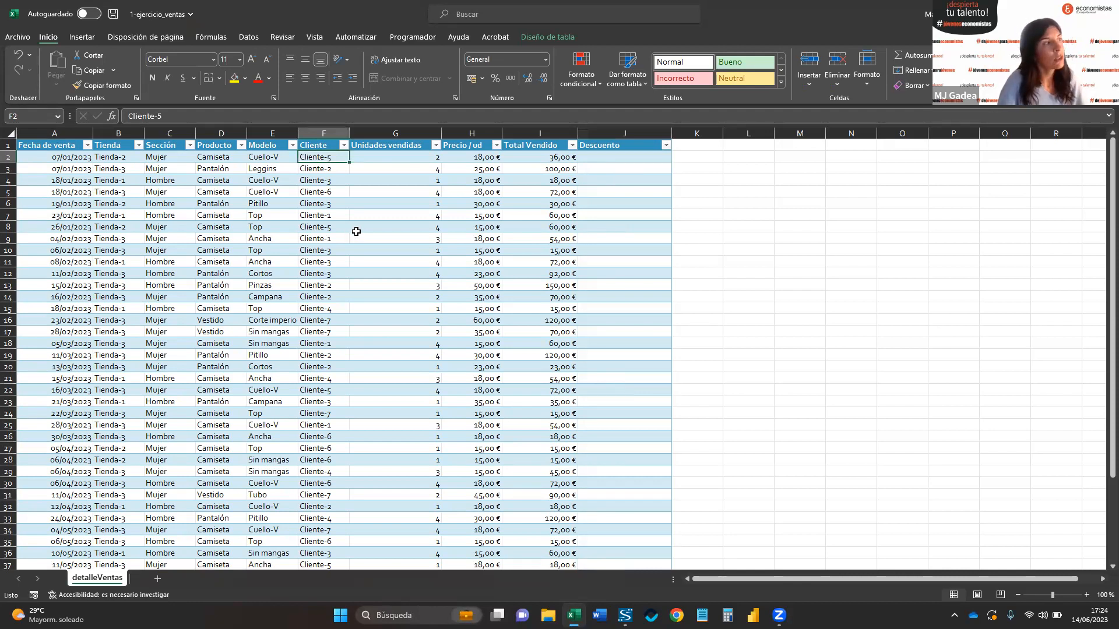
click(635, 161)
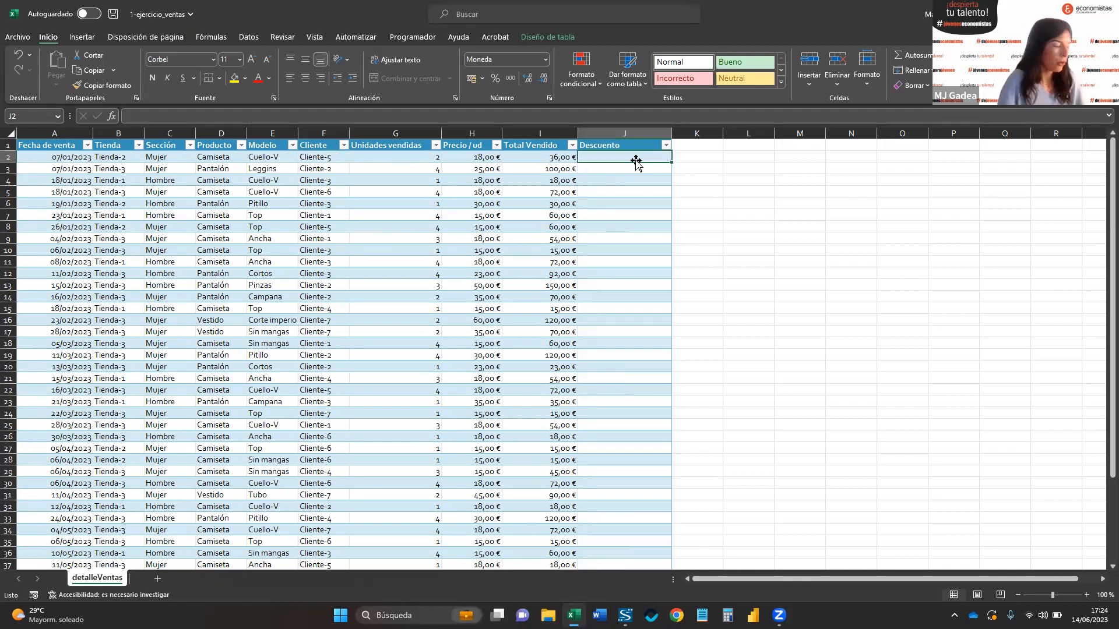
text(+)
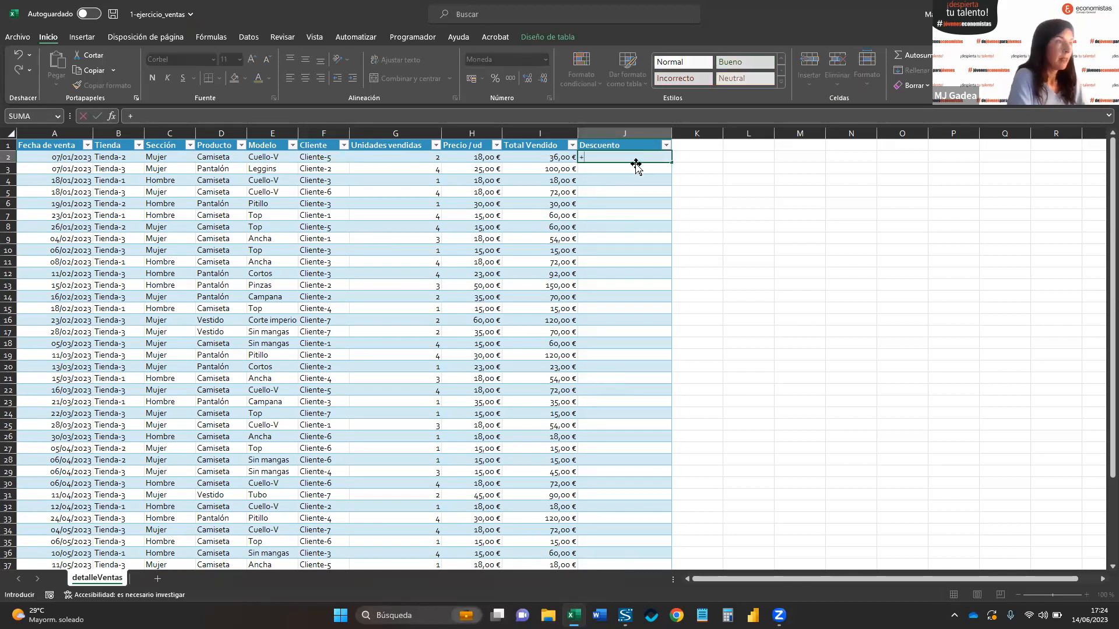
text(si)
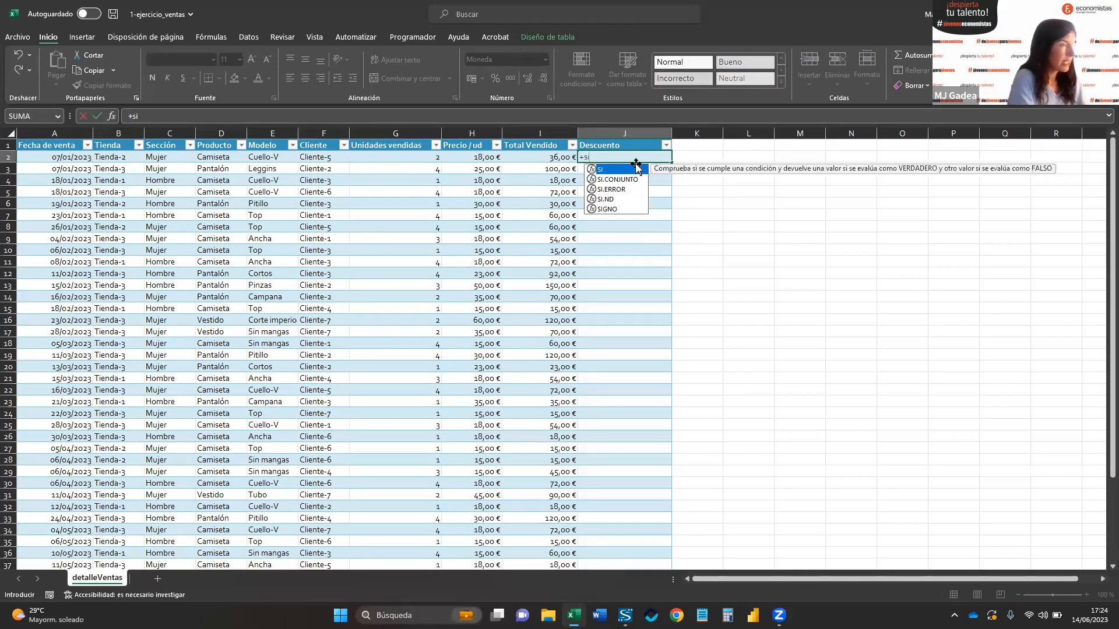
text(()
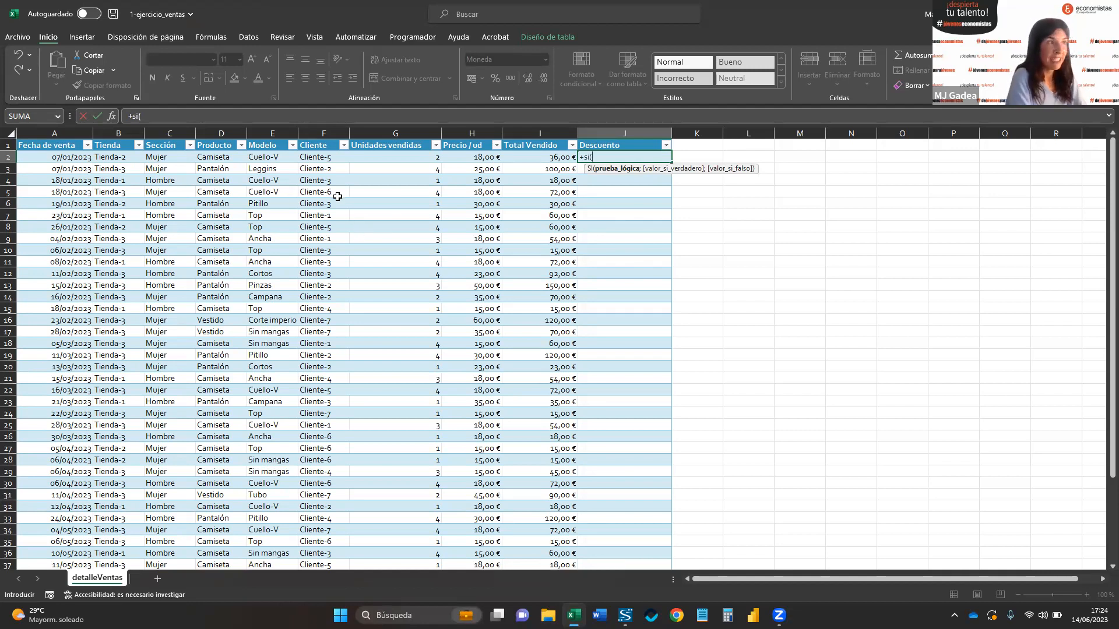
text(o)
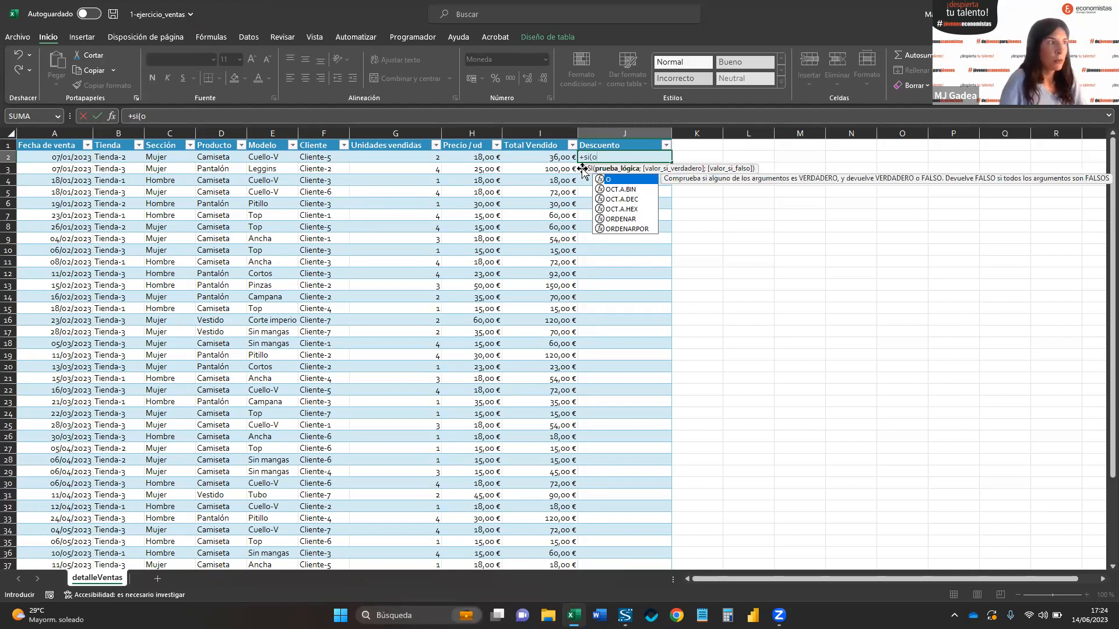
text(()
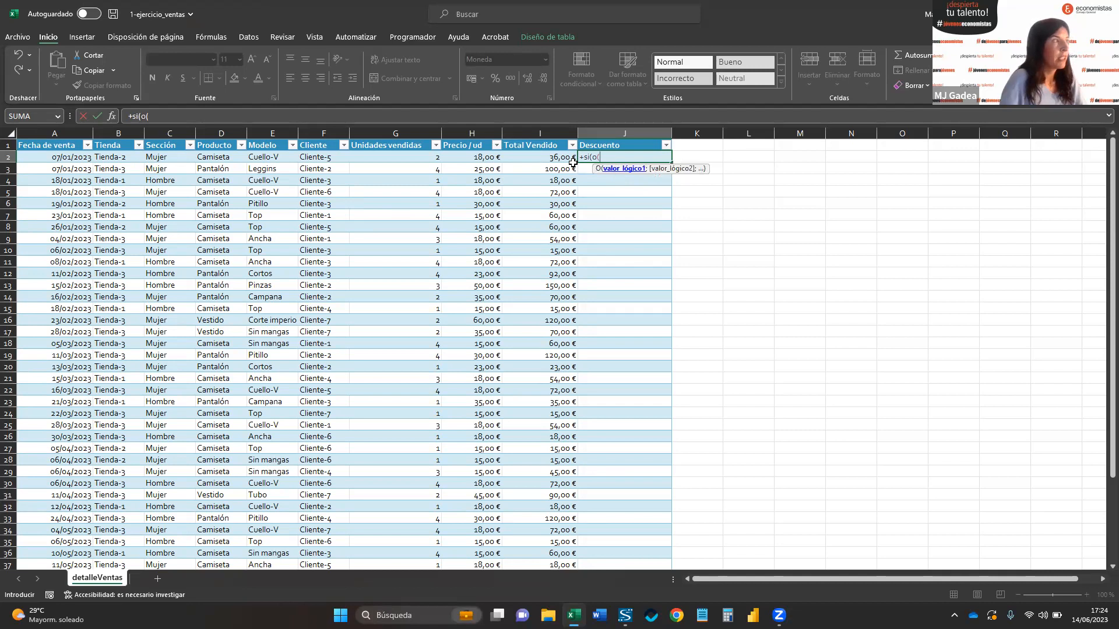
click(321, 157)
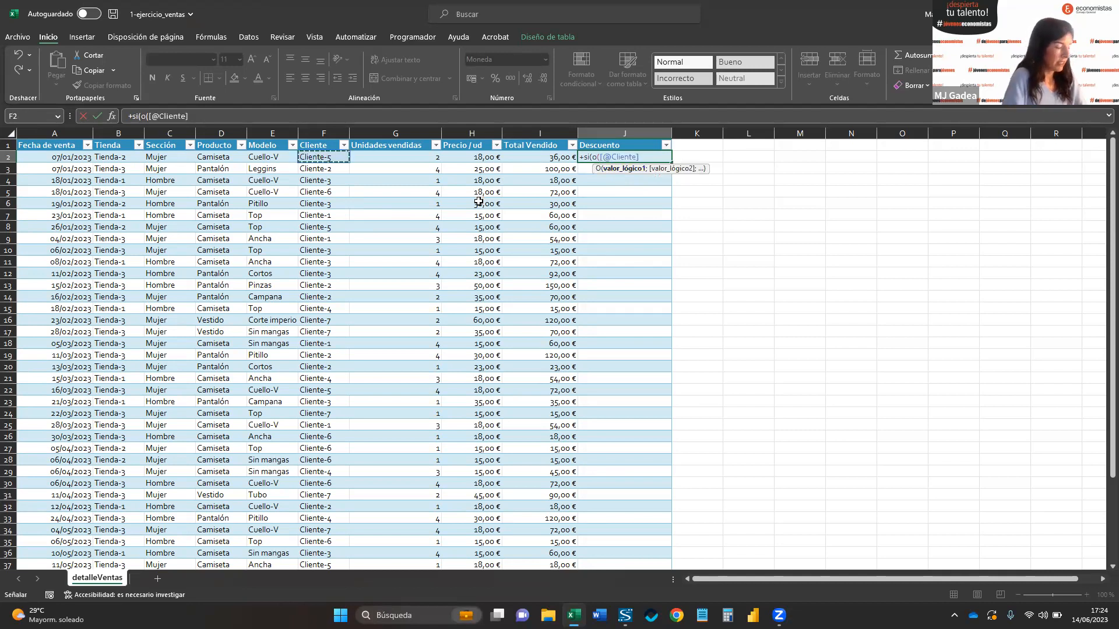
text(="Cliente-5)
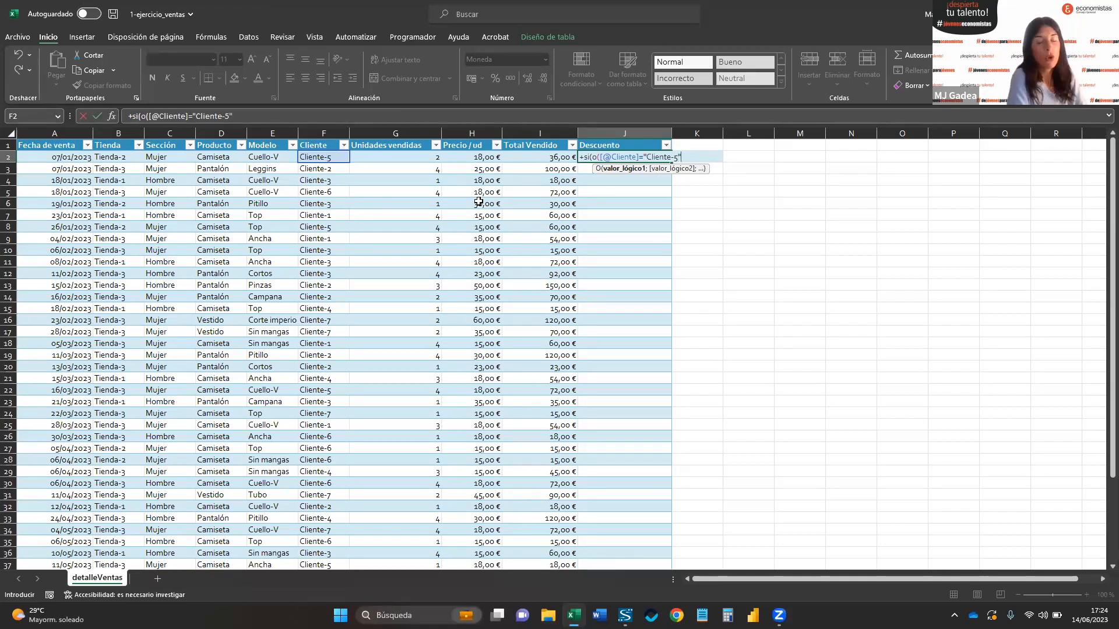
text(";)
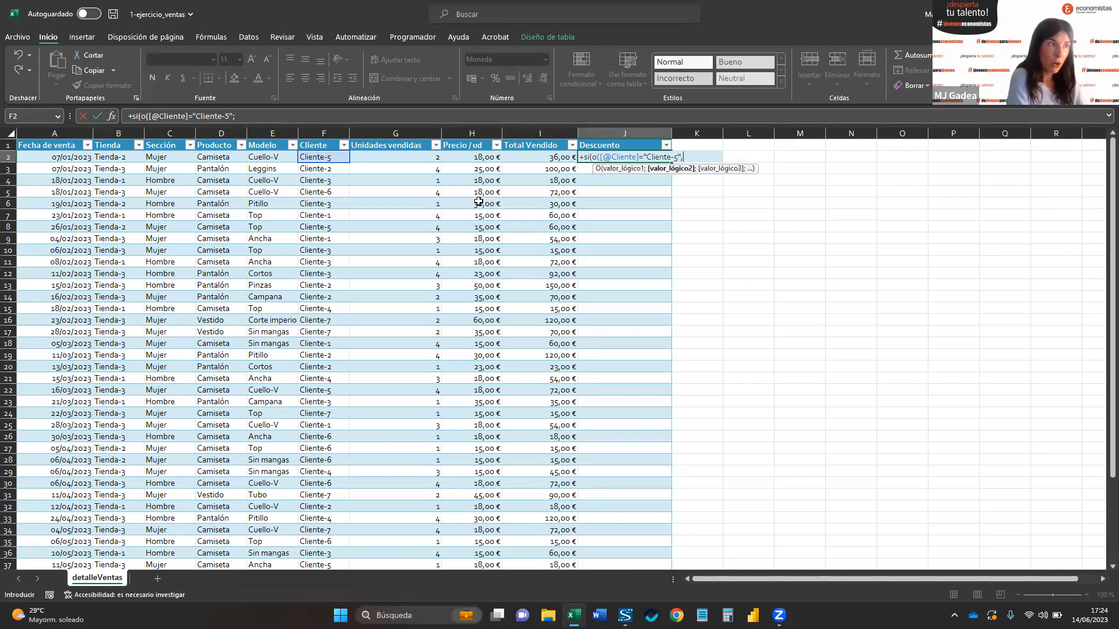
- Add Cliente equal to "Cliente-2" as the second condition of the O test, without an extra opening parenthesis, and close the test
text(()
click(313, 156)
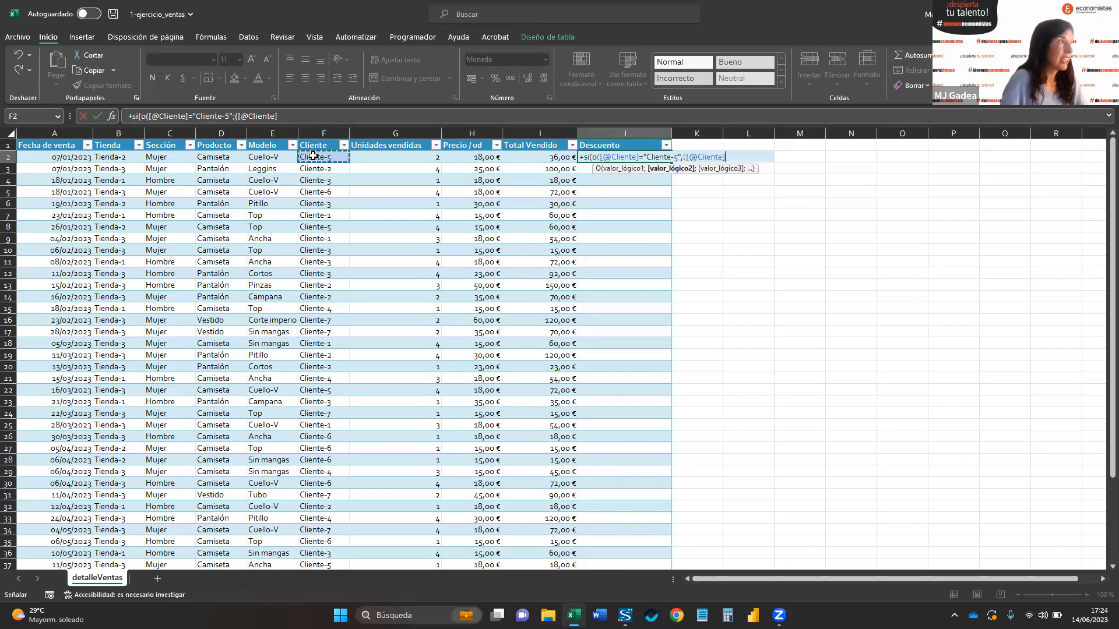
text(="Cliente-2")
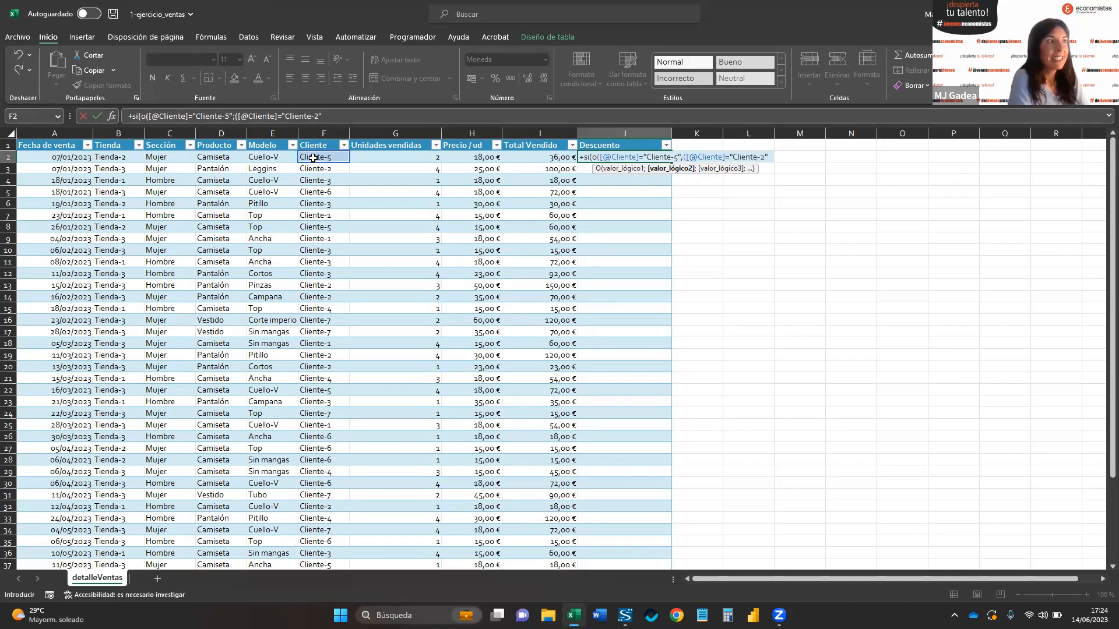
text())
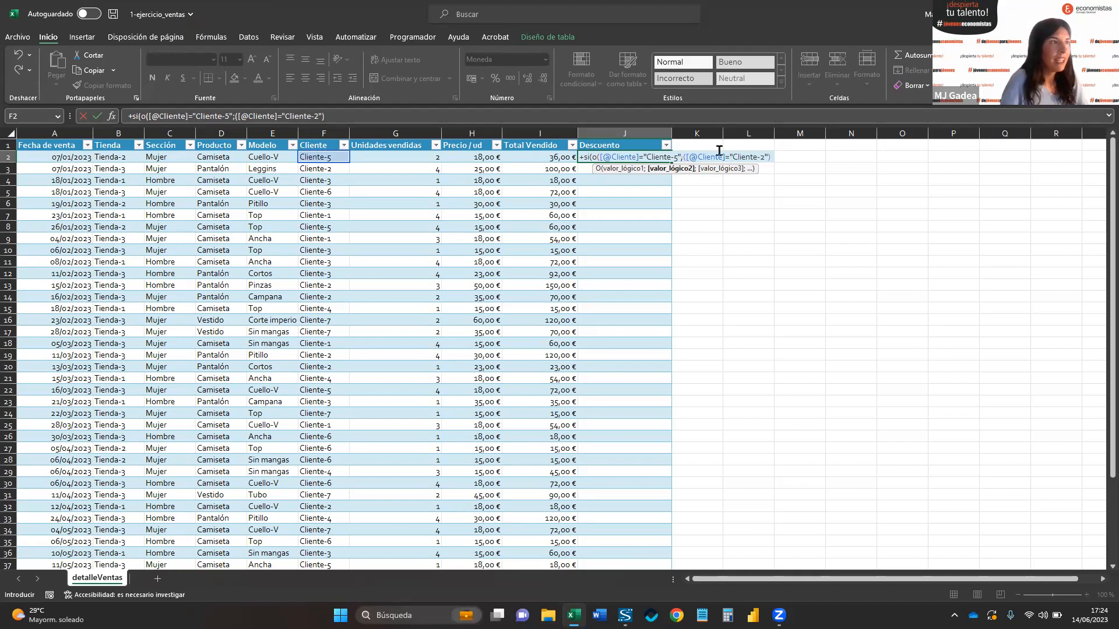
click(703, 163)
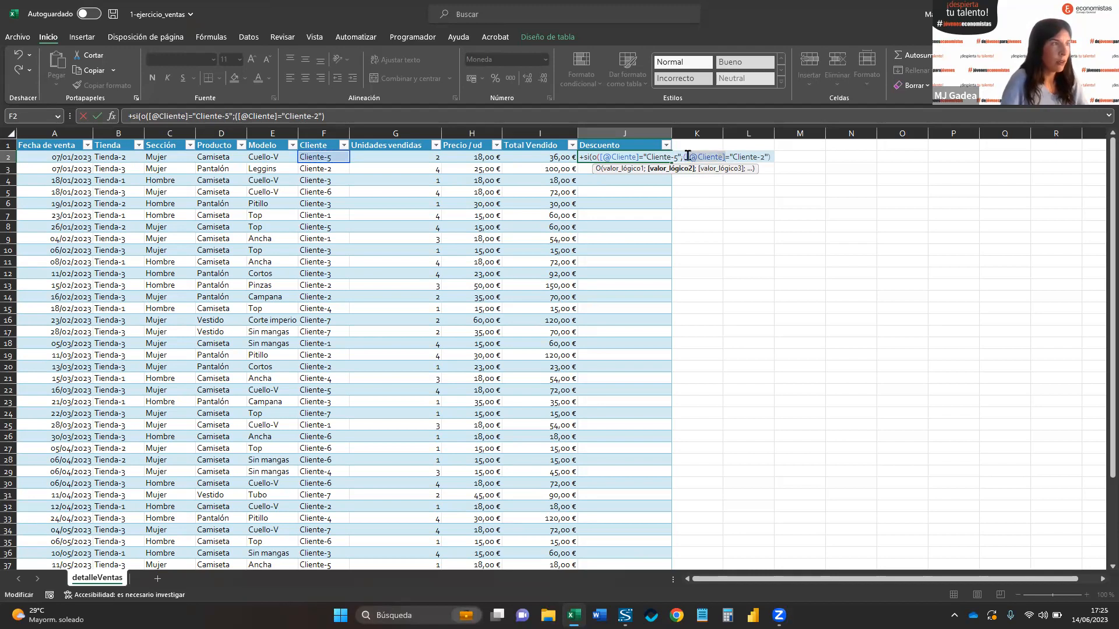
key(BackSpace)
click(769, 156)
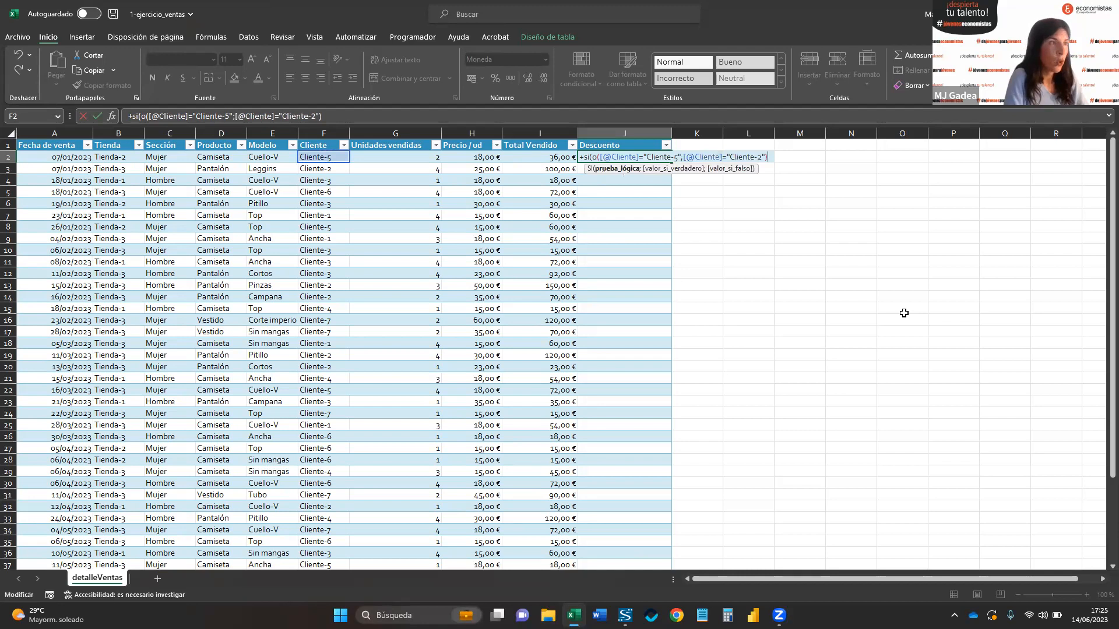
- Complete the Descuento formula with "Descuento 5%" as the true value and an empty text as the false value
text(;)
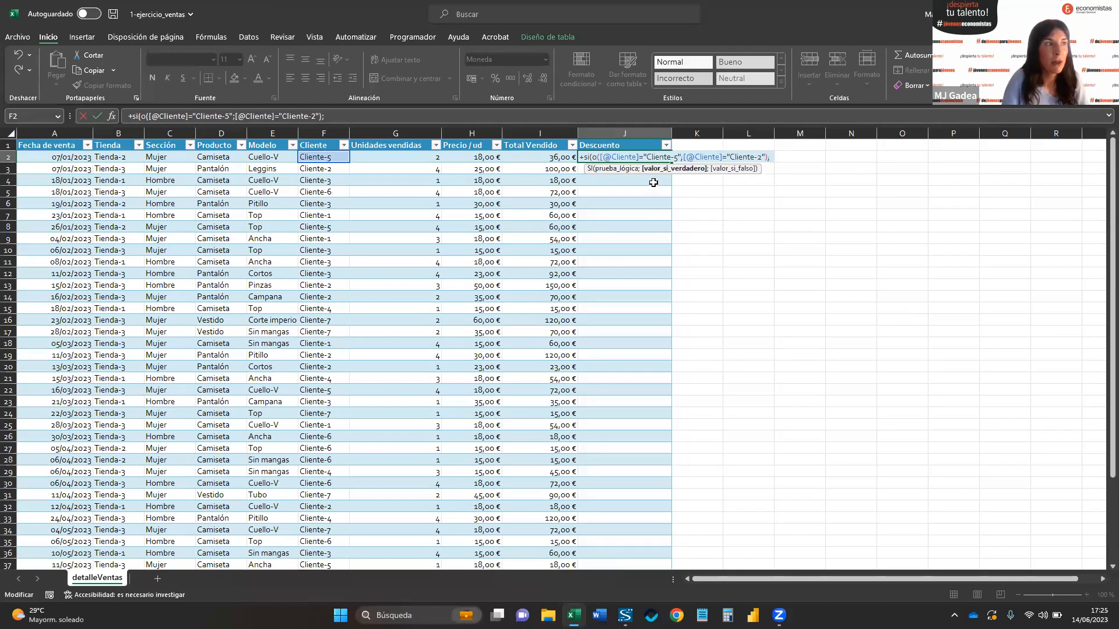
text("Descuento 5%";" No hay)
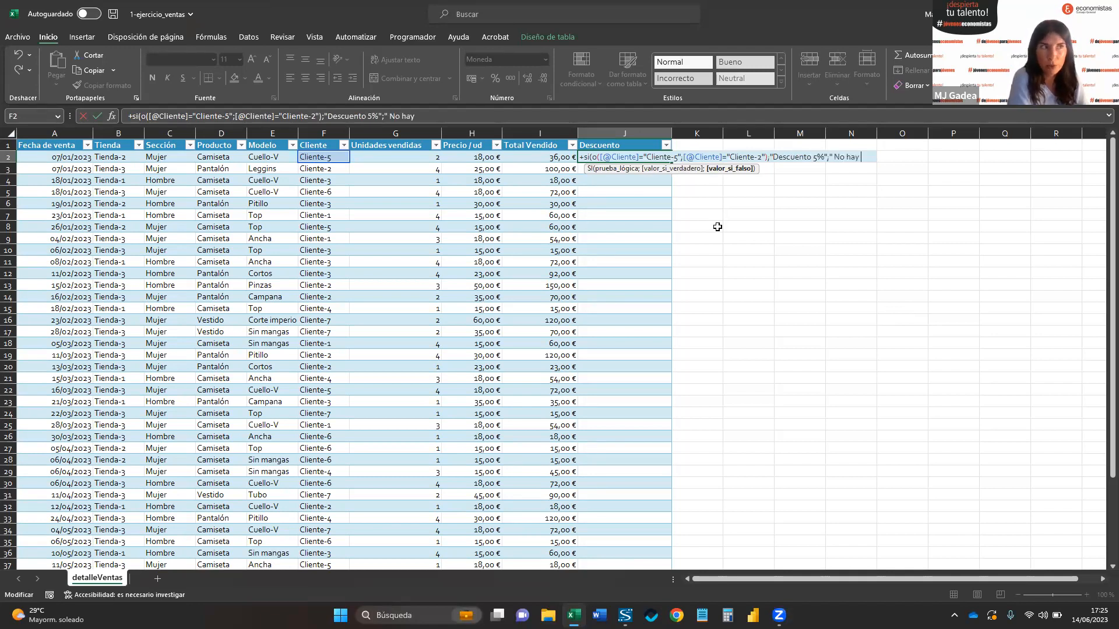
key(BackSpace)
key(BackSpace)
key(BackSpace)
key(BackSpace)
key(BackSpace)
key(BackSpace)
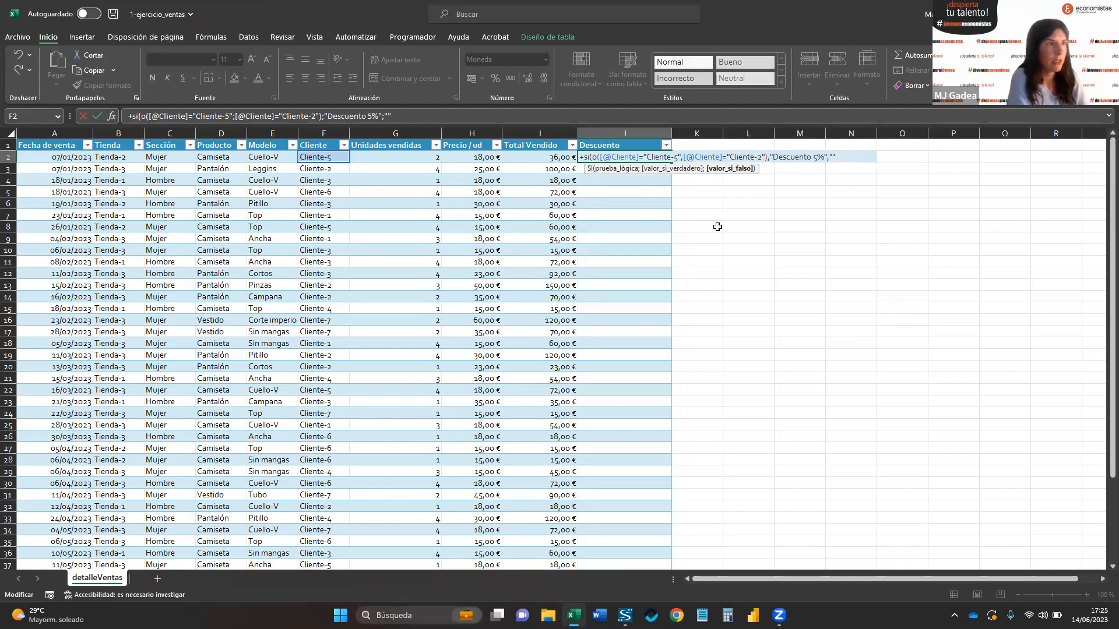
text())
key(Return)
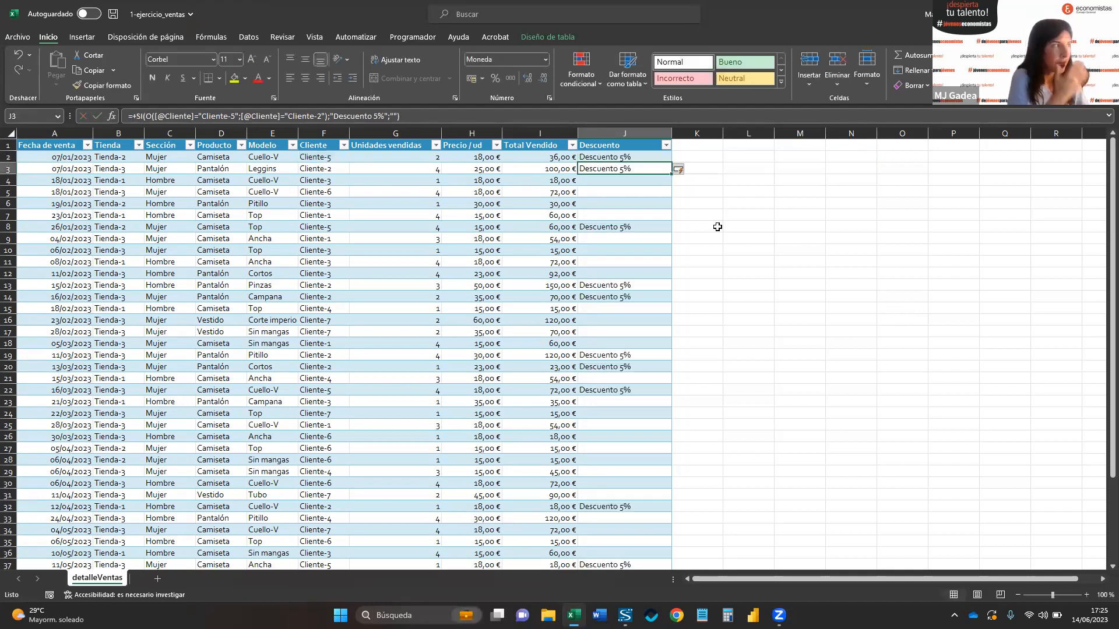
- Compare the Cliente and Descuento values in several rows and review the SI formula with the O test in J3
click(336, 157)
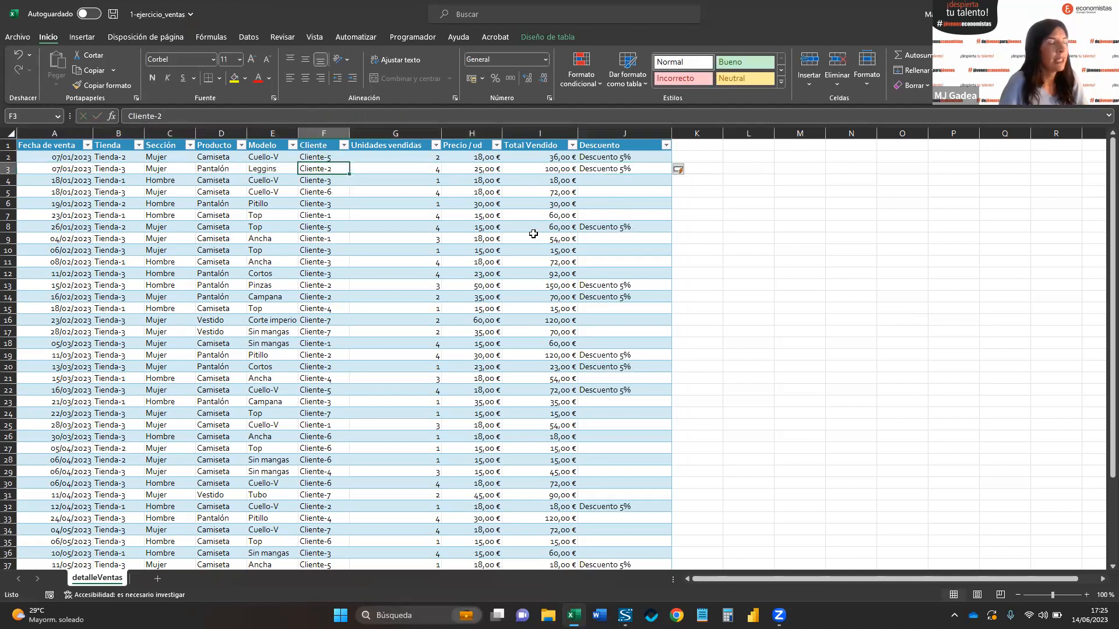
click(314, 229)
click(640, 227)
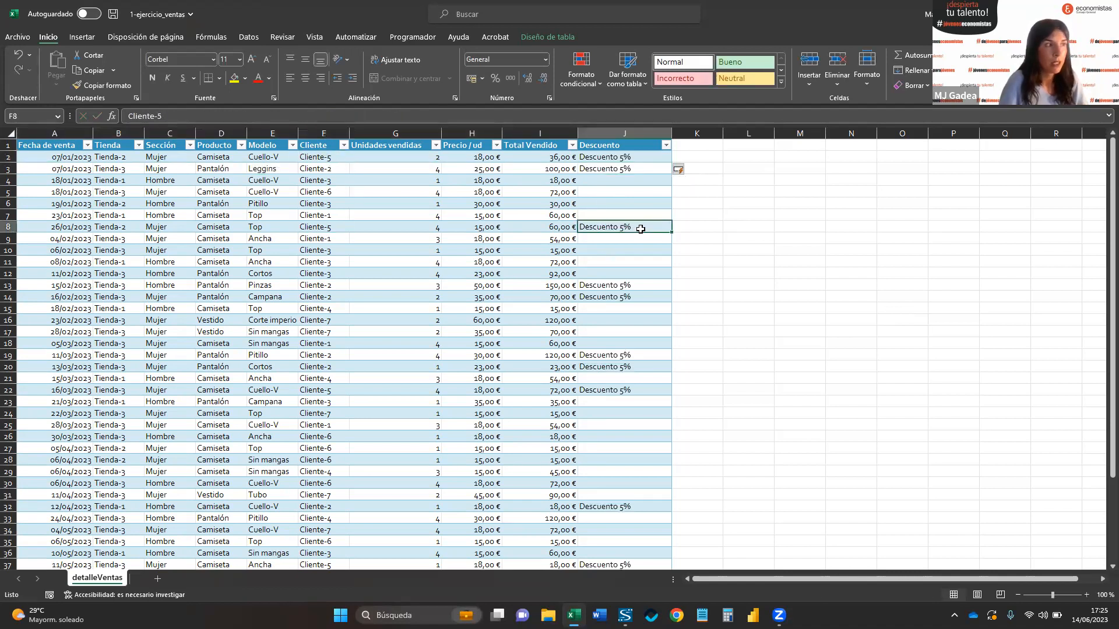
click(634, 285)
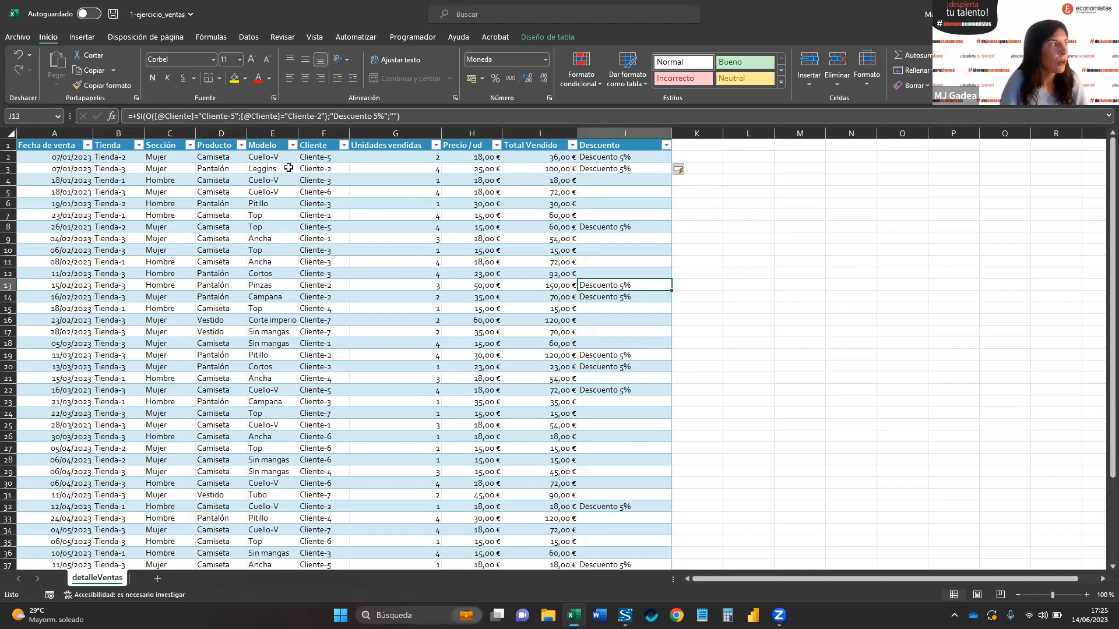
click(231, 160)
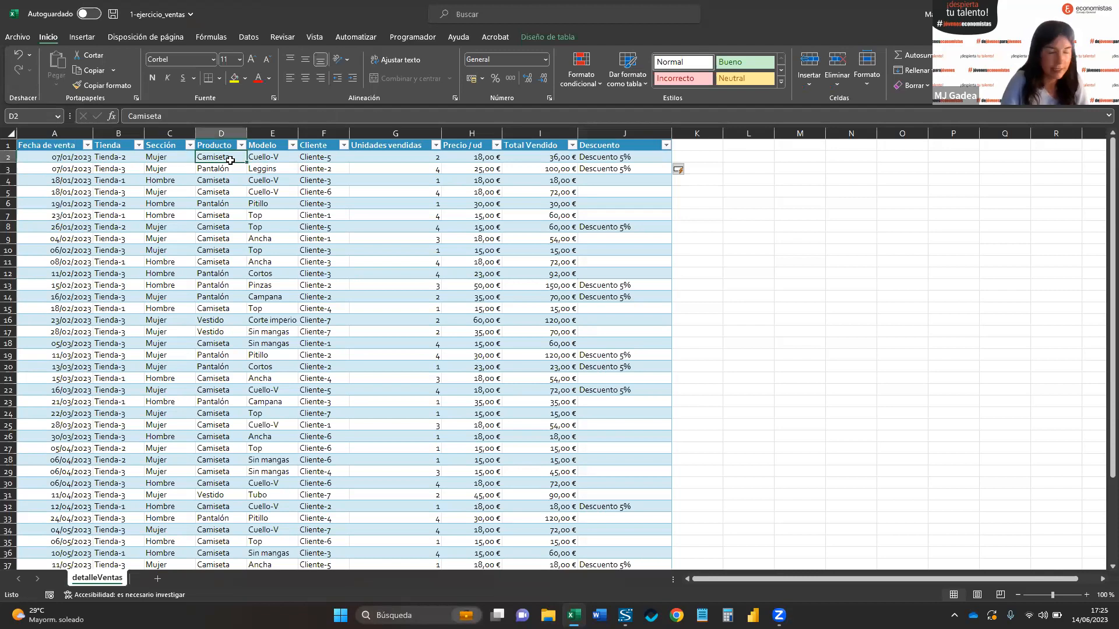
click(634, 164)
double_click(636, 165)
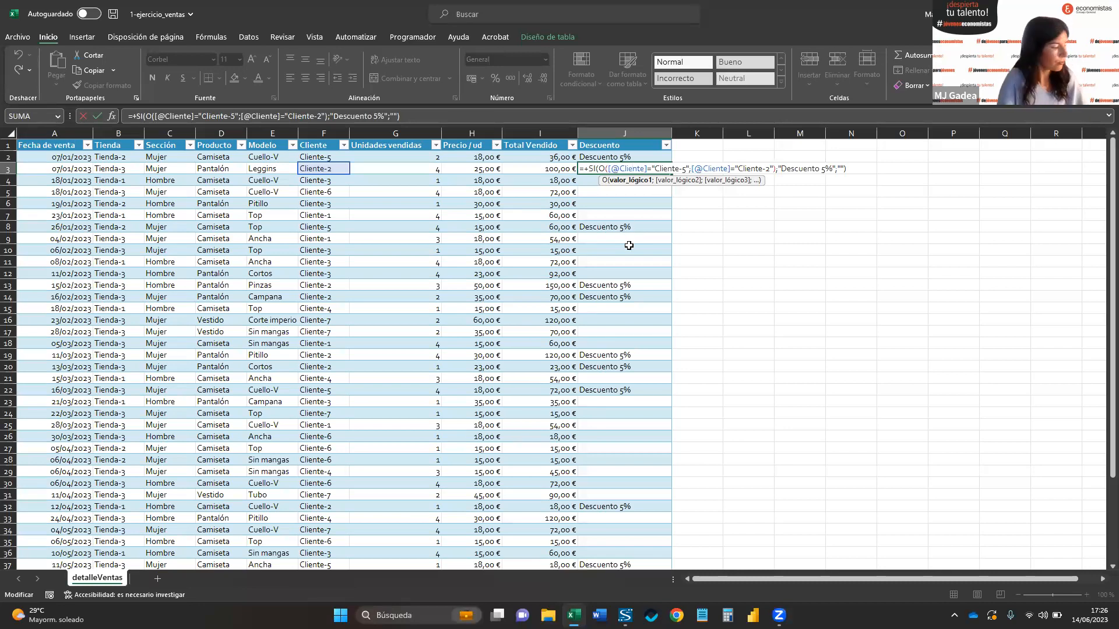
key(Return)
click(751, 261)
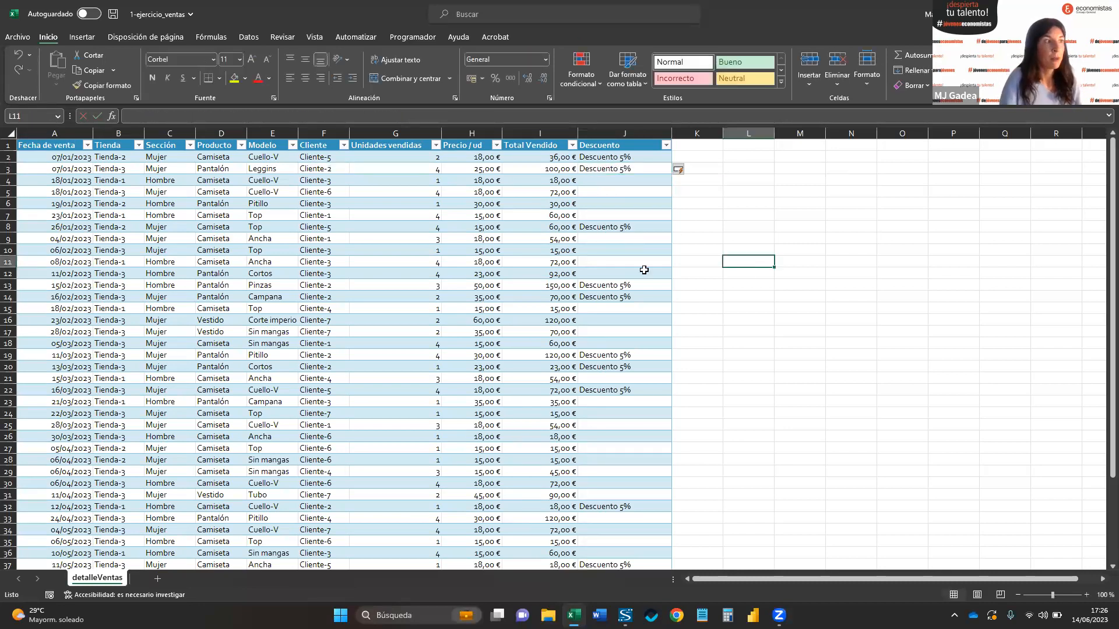
- Insert a table column to the right of Descuento and title it "Total Vendido con Dto"
click(641, 190)
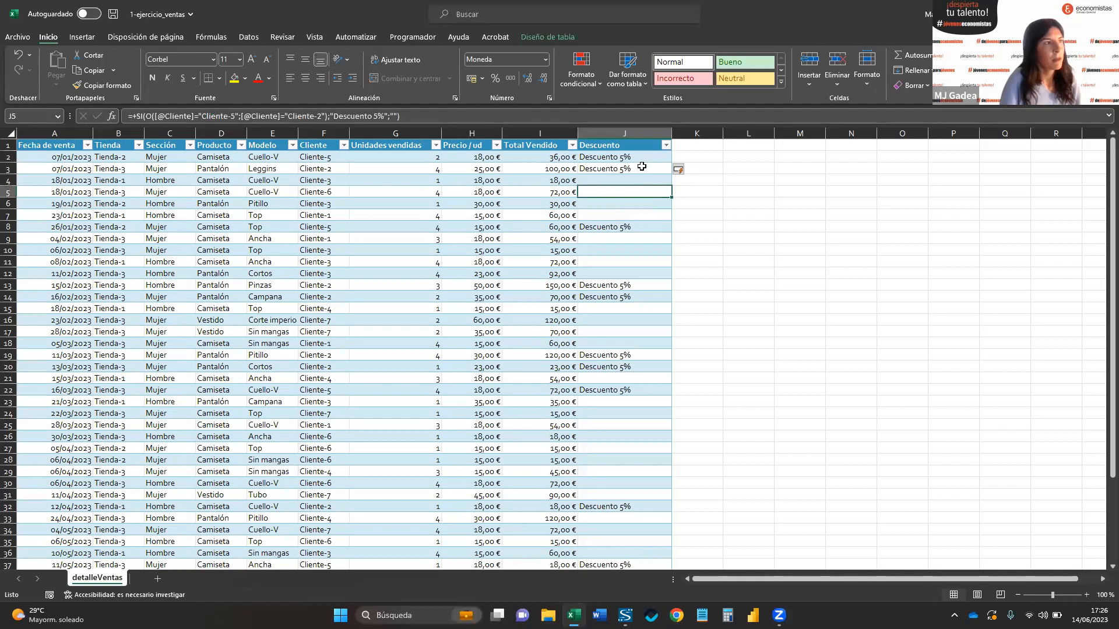
right_click(638, 188)
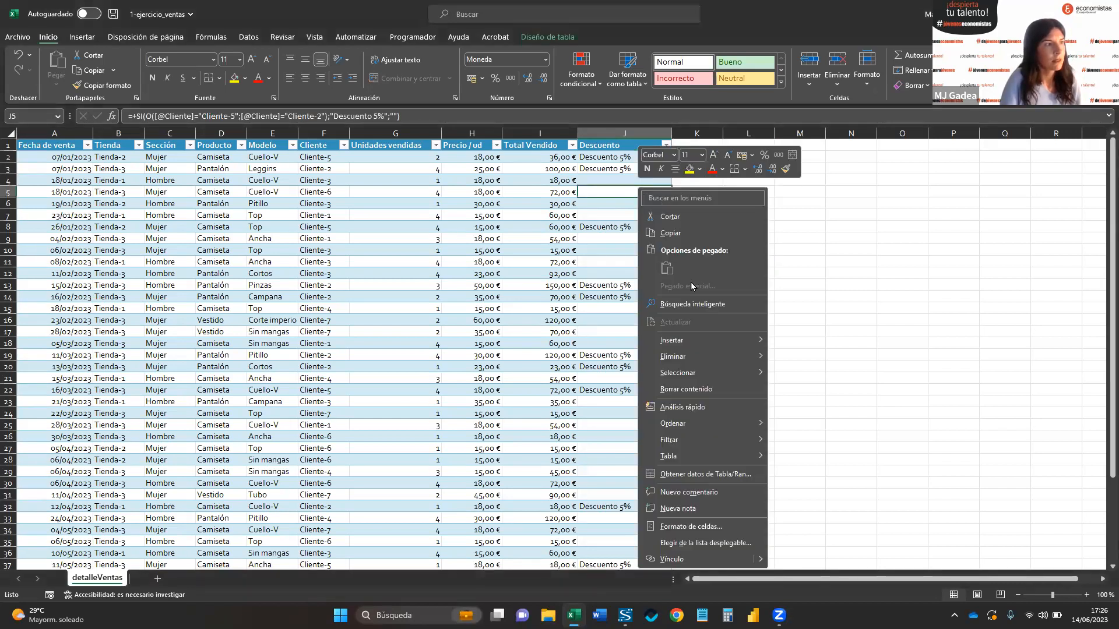
mouse_move(680, 340)
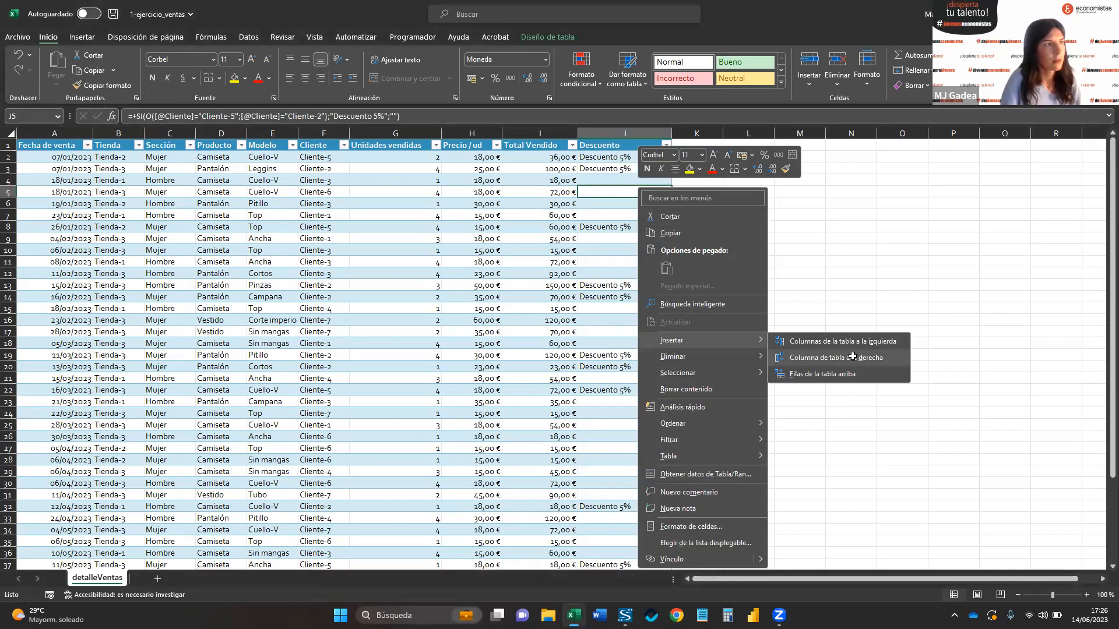
click(852, 357)
click(696, 145)
drag(749, 138, 749, 137)
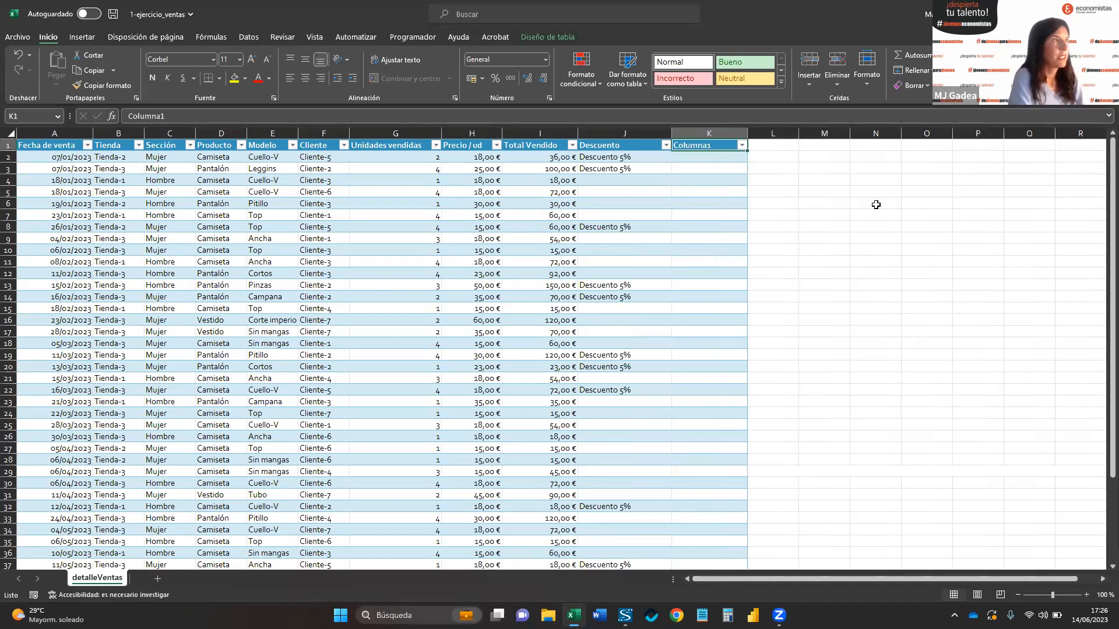
text(Total Vendido con Dto)
key(Return)
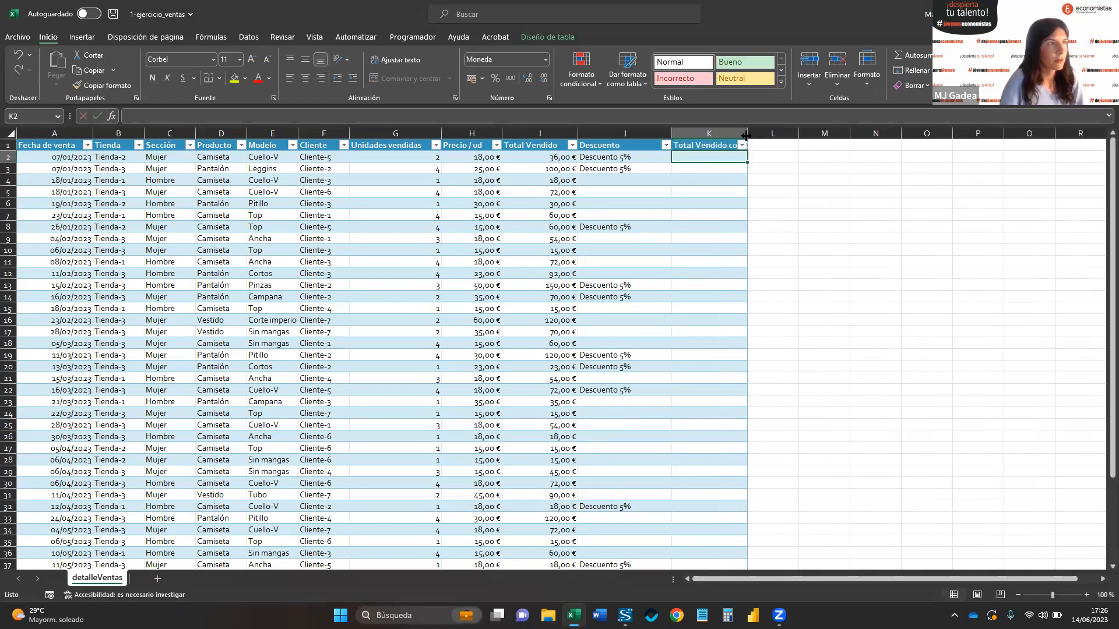
- Fit the width of the Total Vendido con Dto column to its full header text
double_click(746, 136)
click(746, 136)
click(834, 228)
- Start a SI formula in K2 that tests whether the row's Descuento value equals "Descuento 5%"
click(707, 155)
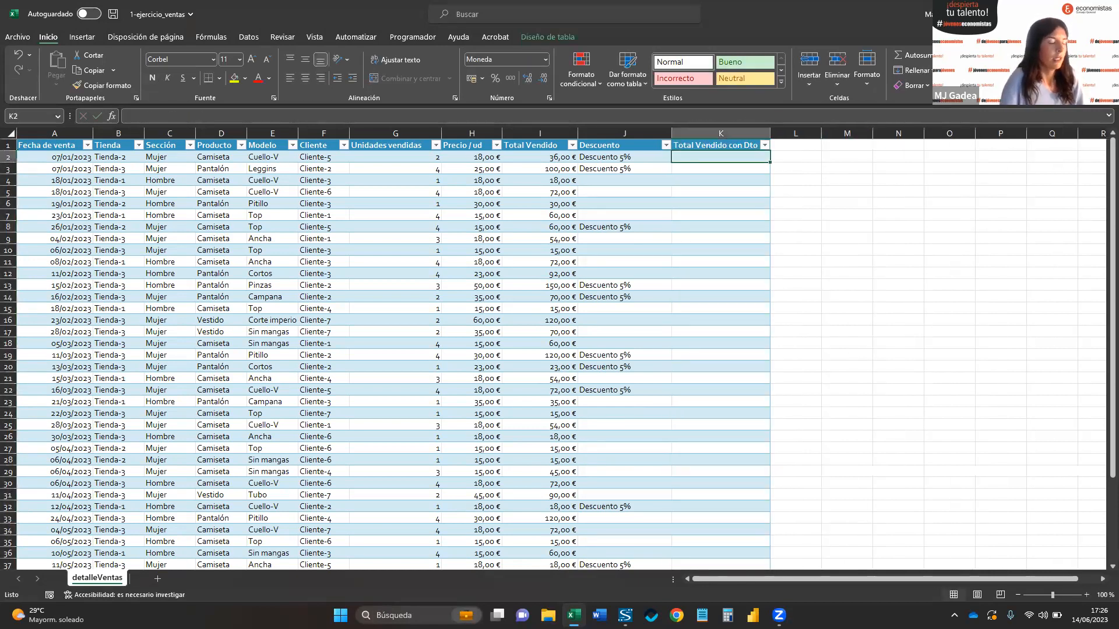
text(+)
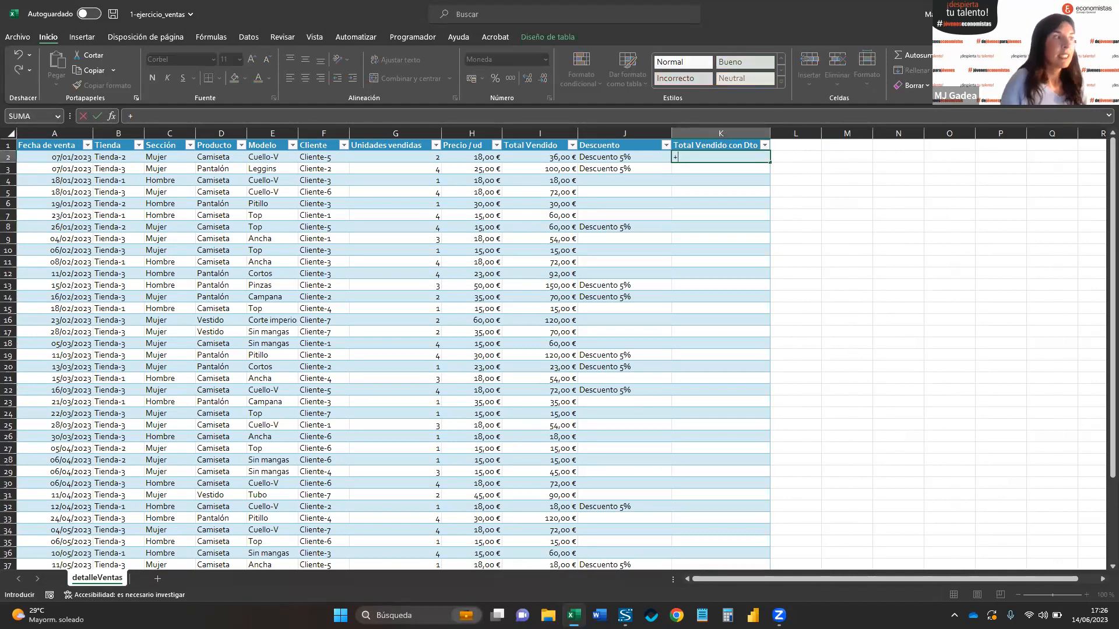
text(si()
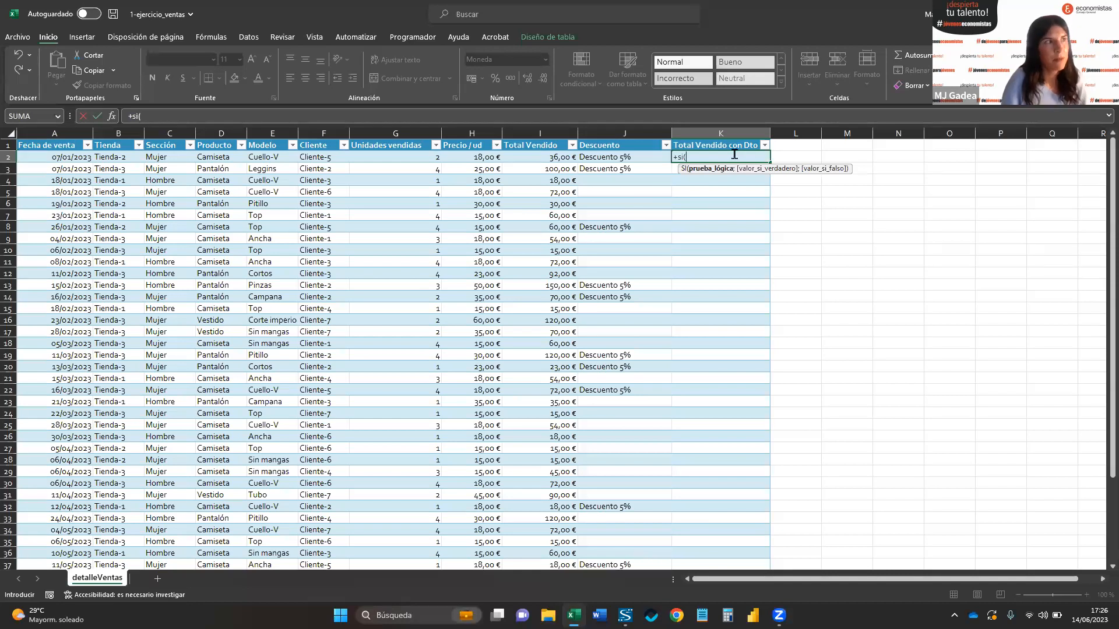
click(627, 156)
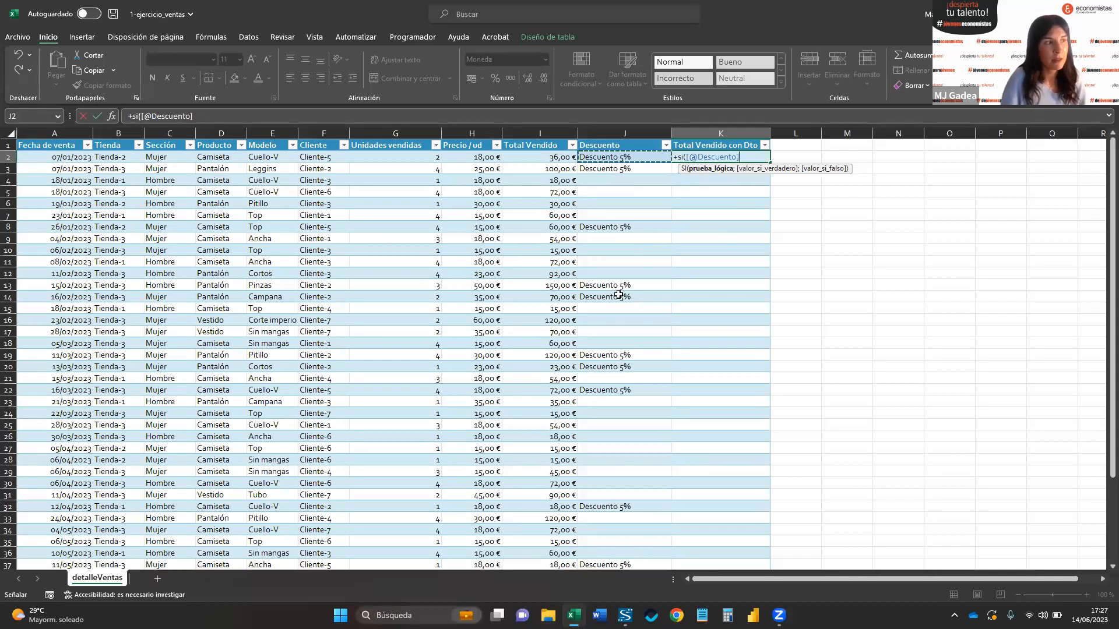
text(="Descuen)
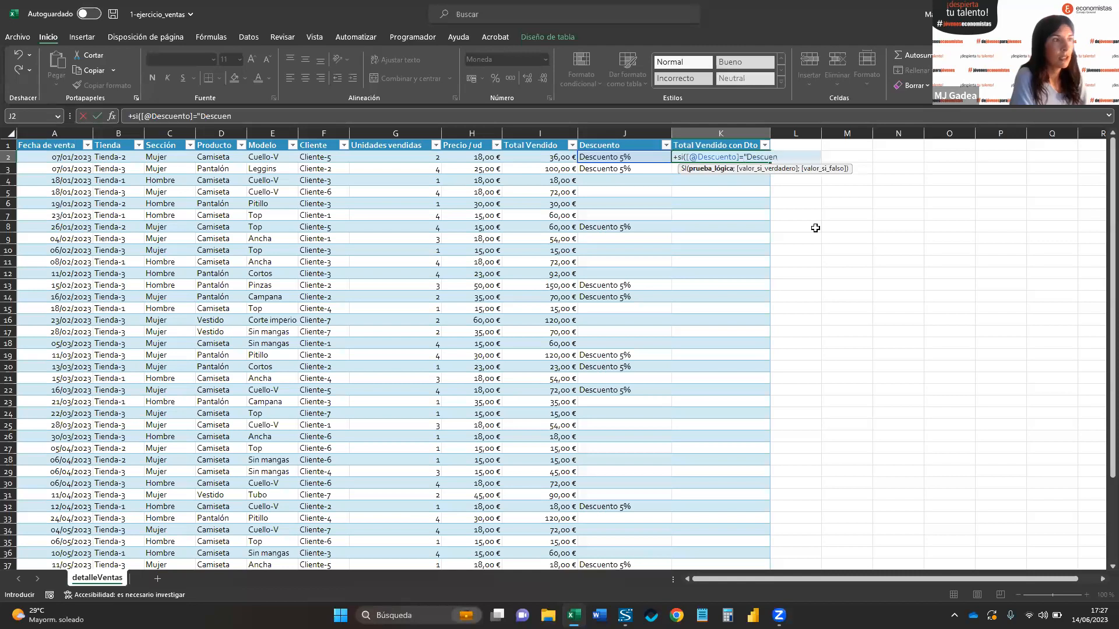
text(to 5%";)
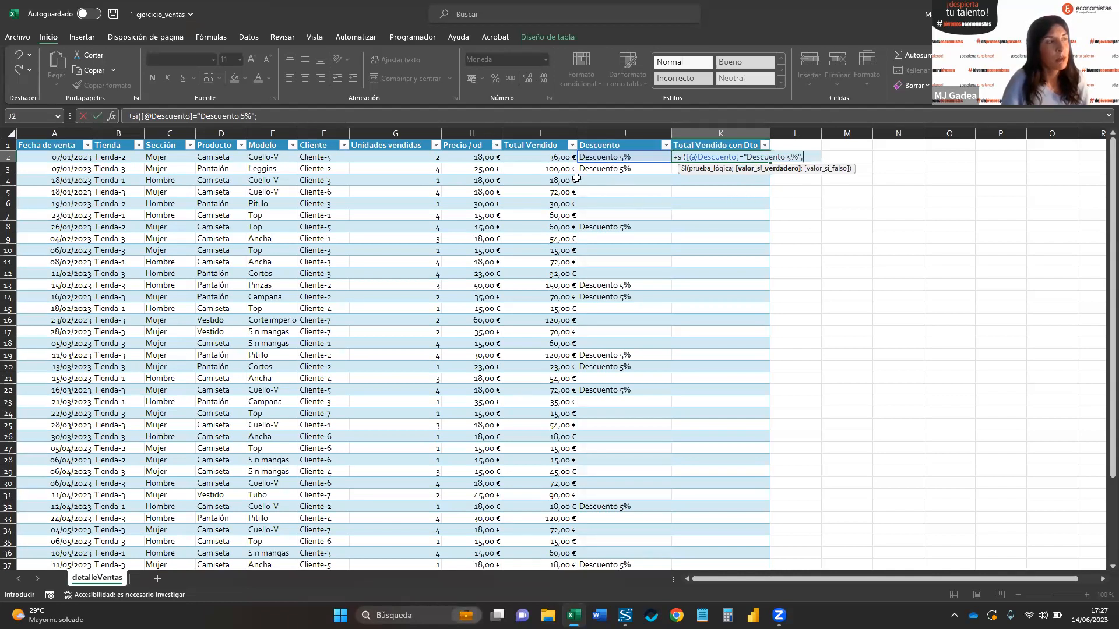
- Complete the K2 formula with Total Vendido multiplied by 0,95 as the true value and plain Total Vendido as the false value
click(548, 156)
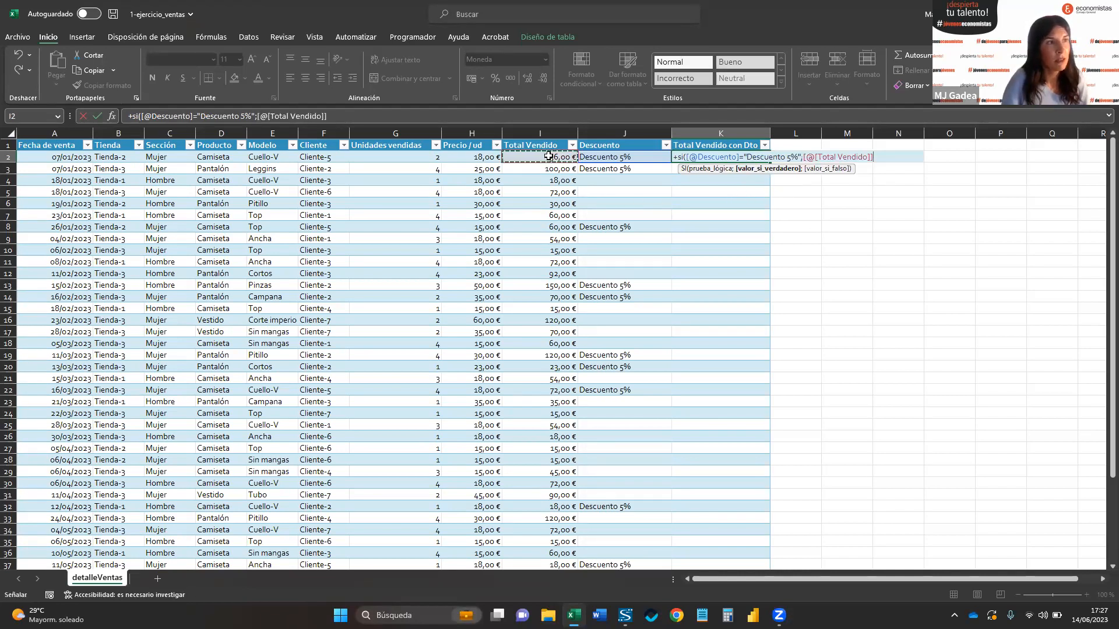
text(*0,95)
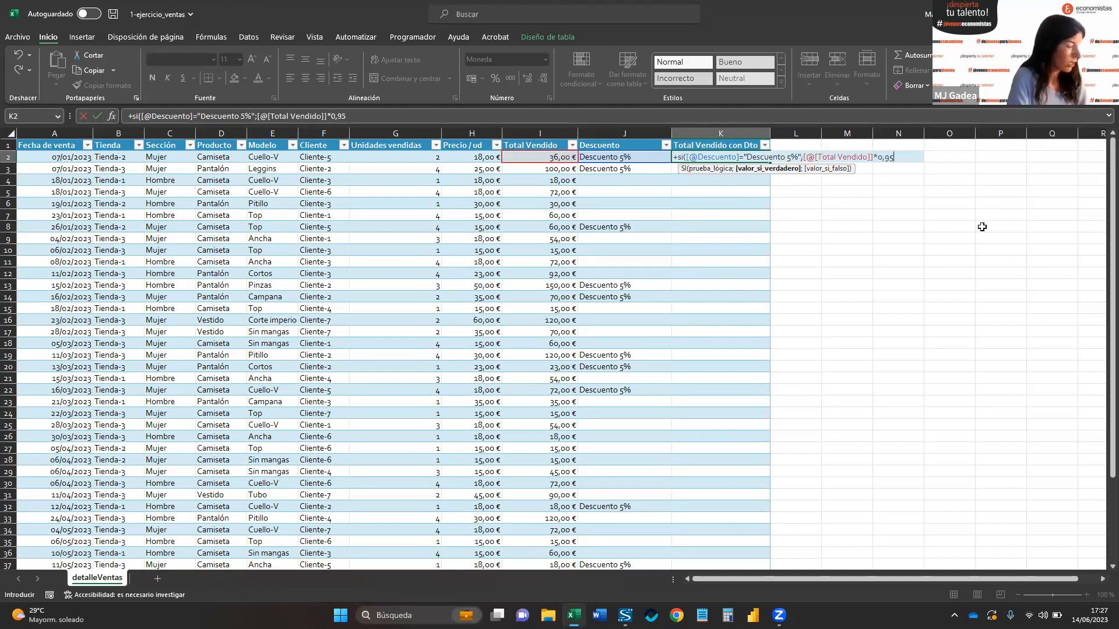
text(;)
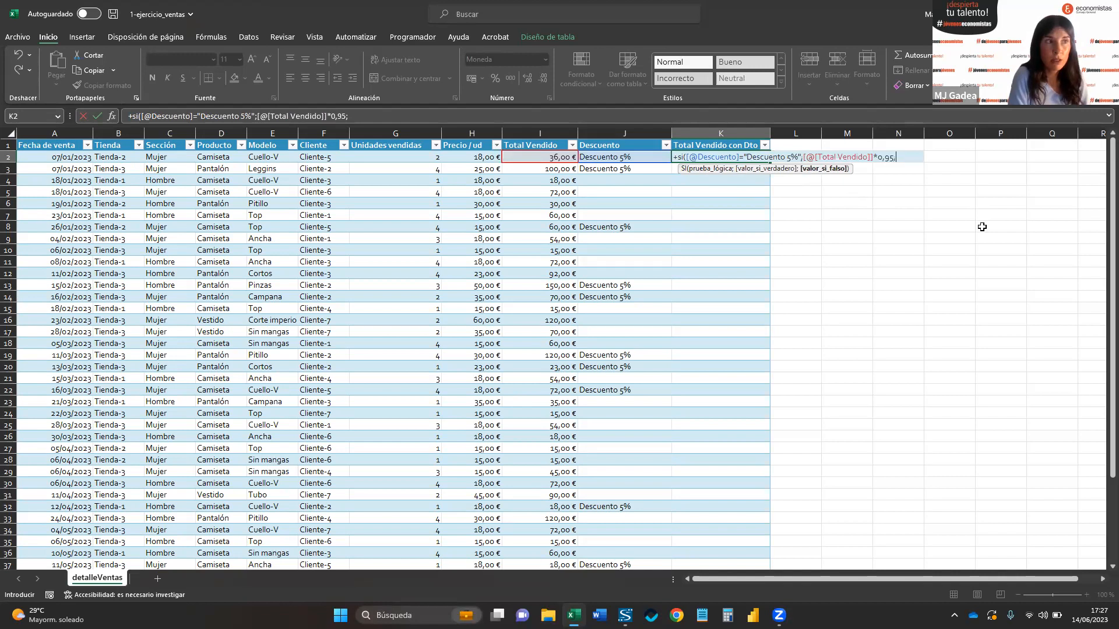
click(546, 157)
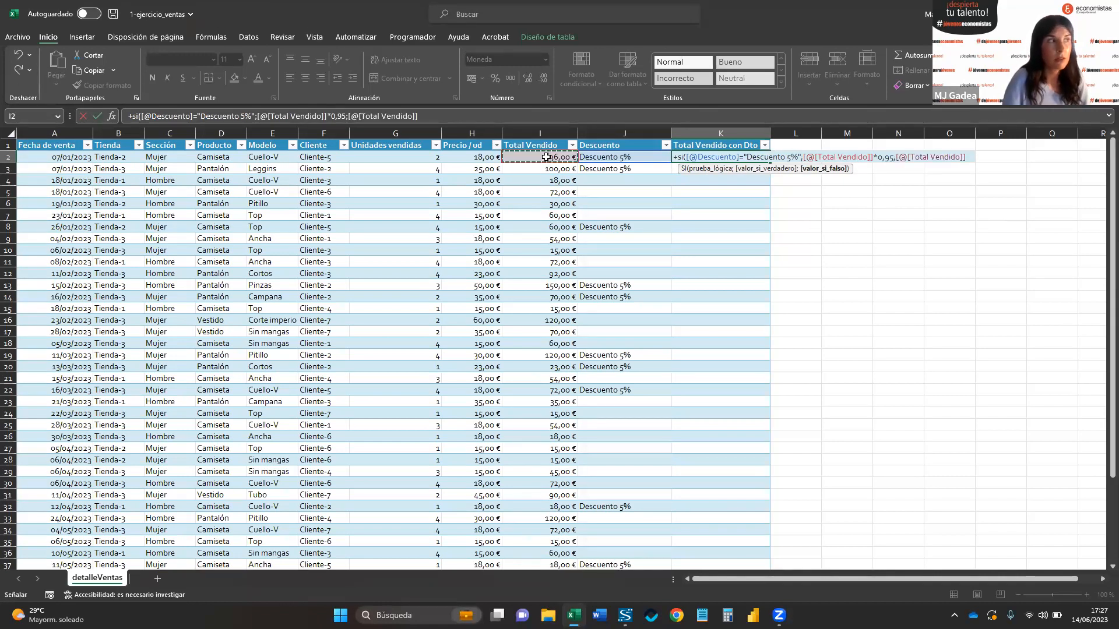
text())
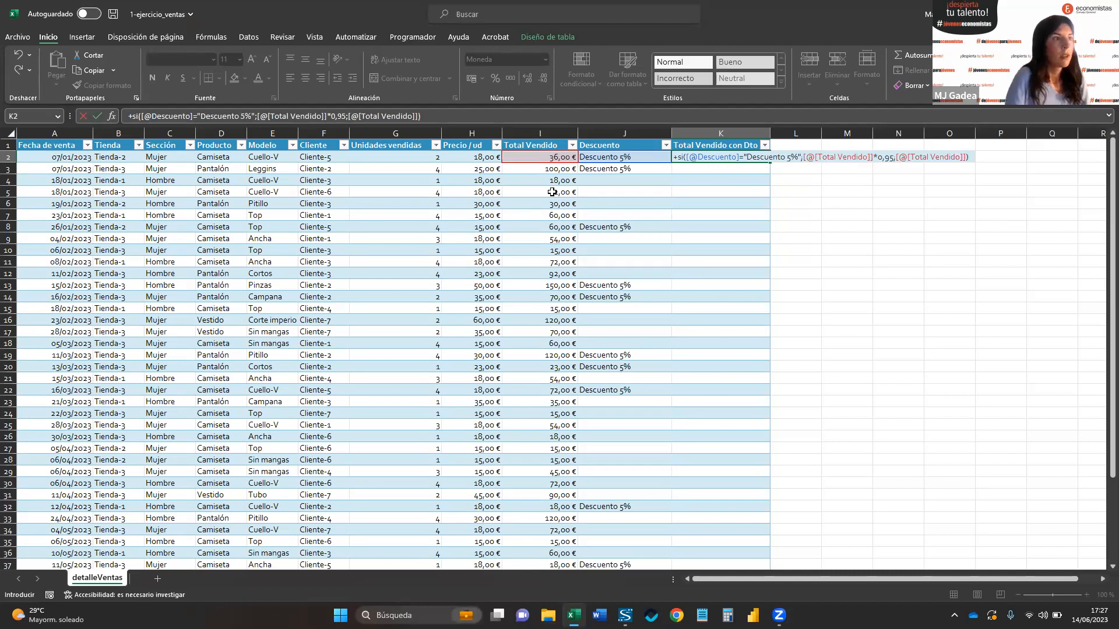
key(Return)
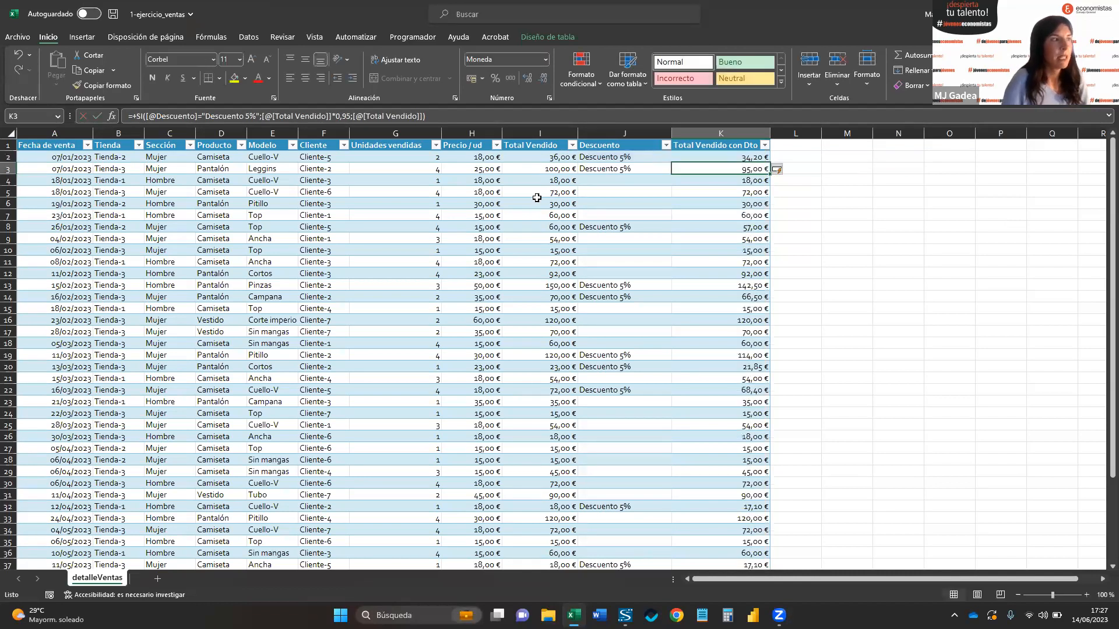
- Compare Total Vendido with Total Vendido con Dto in several rows with and without the discount
click(550, 181)
click(732, 182)
click(744, 193)
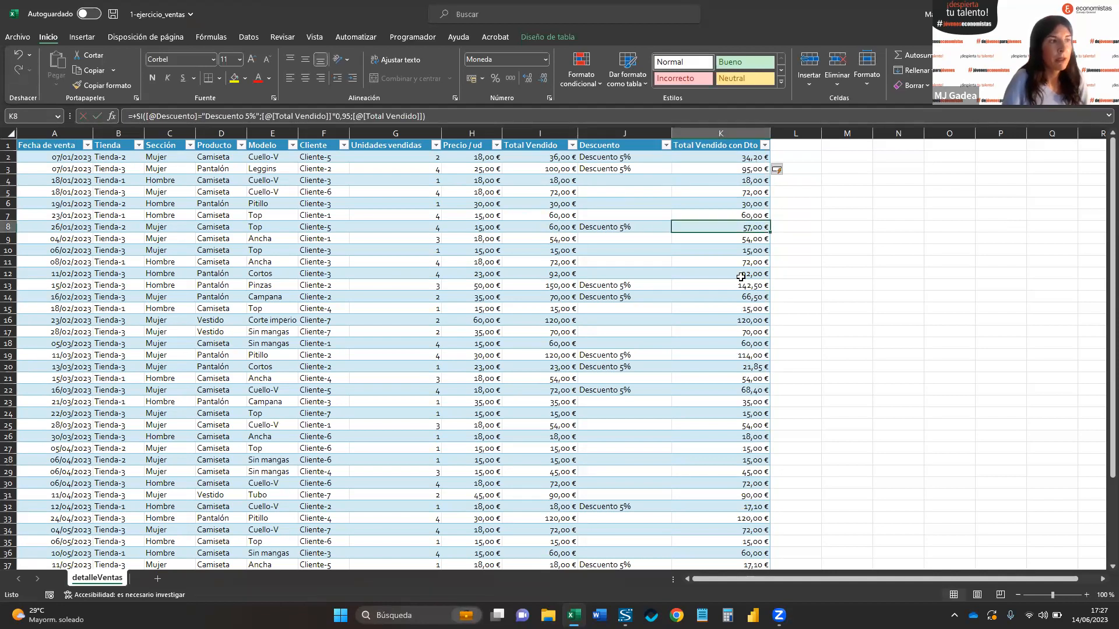
click(661, 285)
click(760, 287)
click(740, 298)
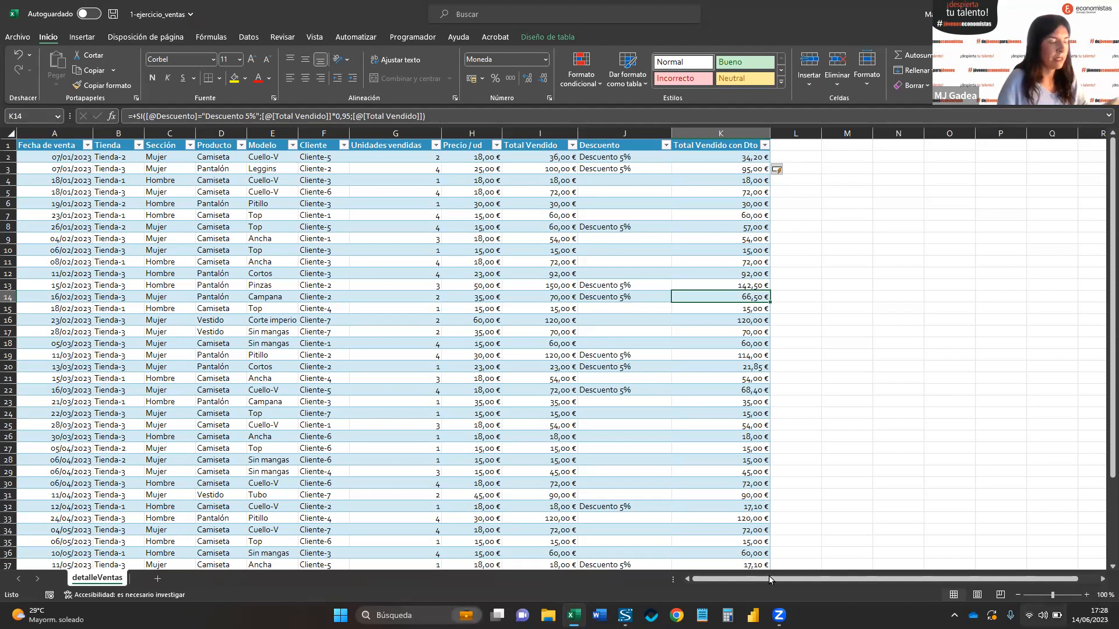
- Add a new row at the end of the sales table and enter 14/06/2023 as its Fecha de venta
scroll(670, 515, down, 5)
click(758, 483)
click(748, 497)
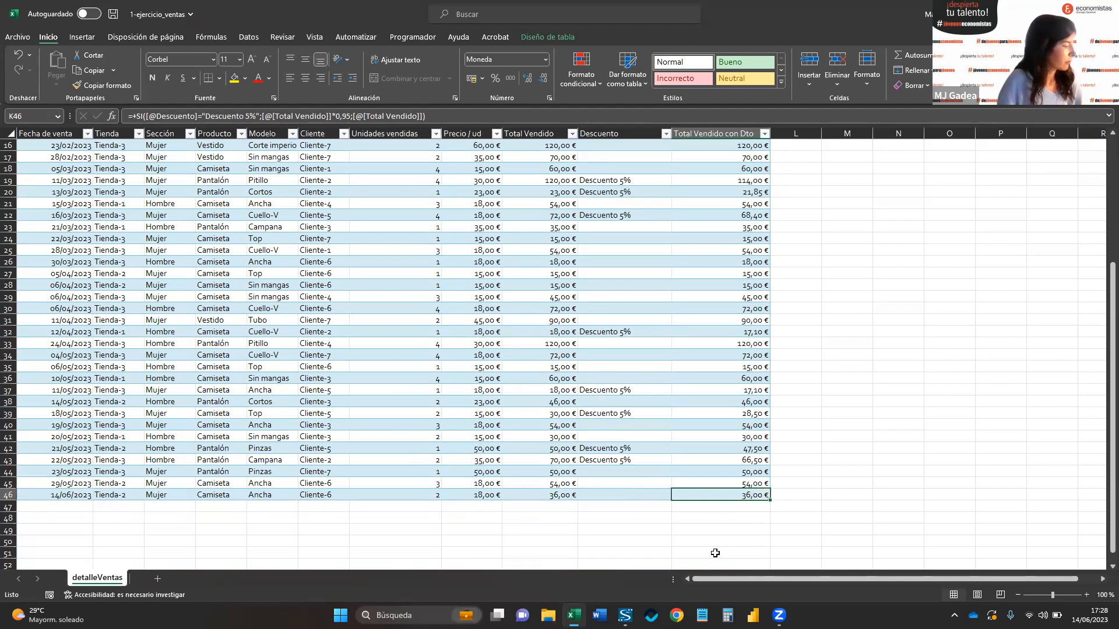
key(Tab)
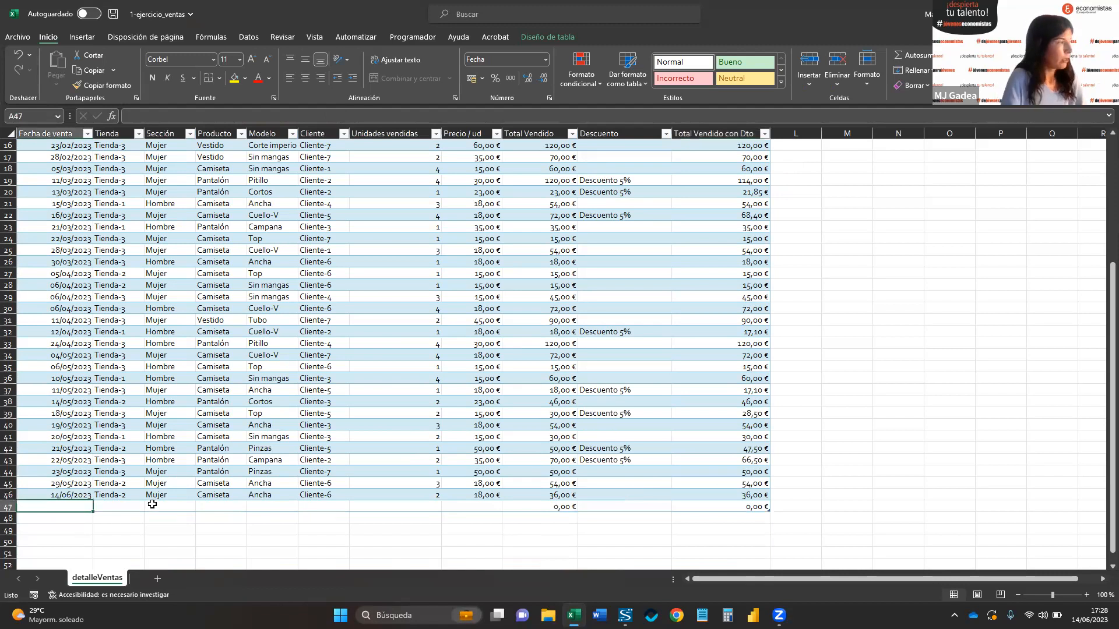
text(14/6)
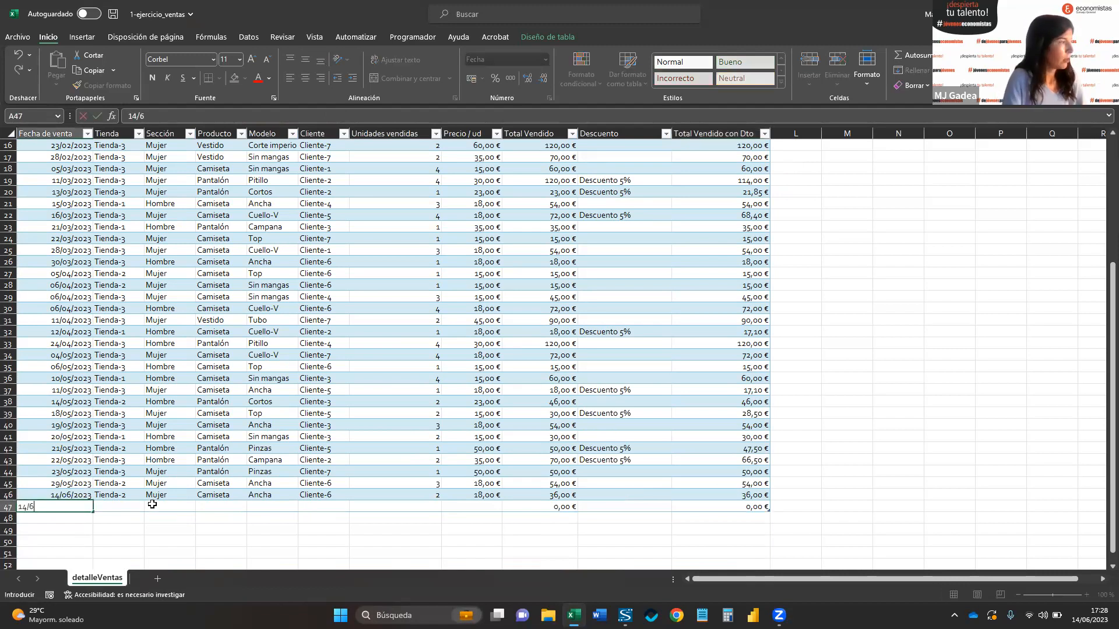
text(/06)
key(Return)
key(Up)
key(Right)
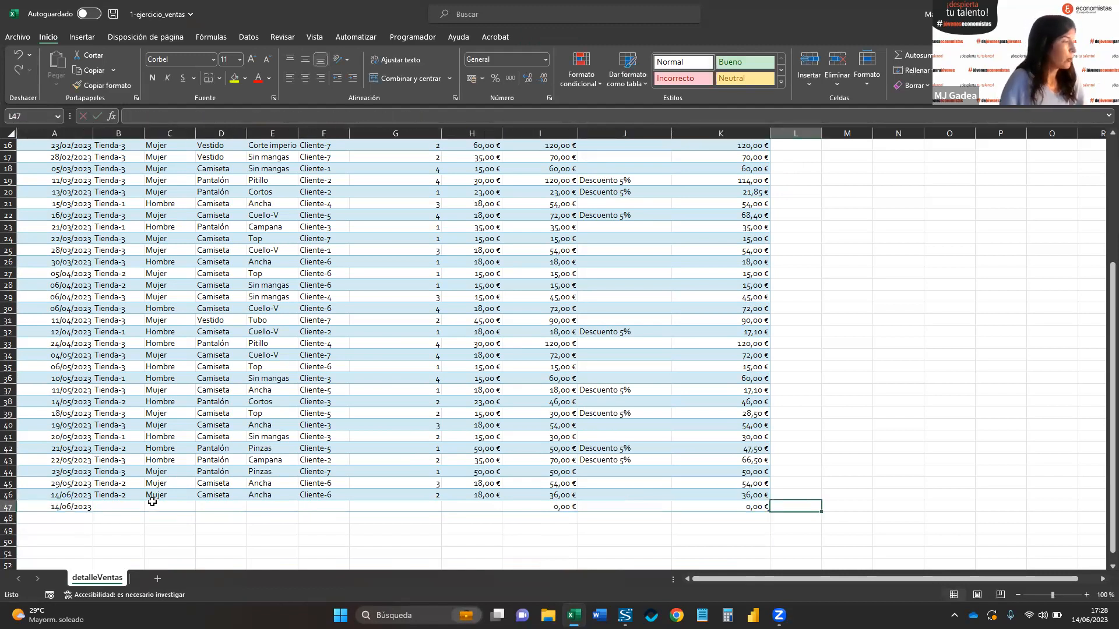
- Enter Tienda-2 as the new row's Tienda value, and clear that cell again
click(120, 509)
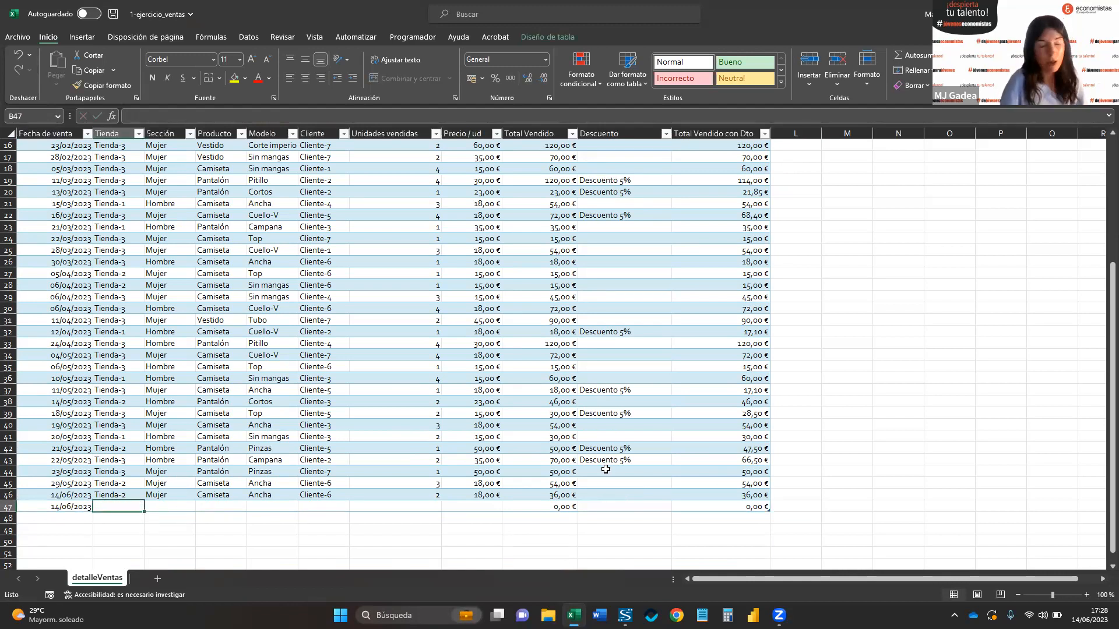
text(Tienda-2)
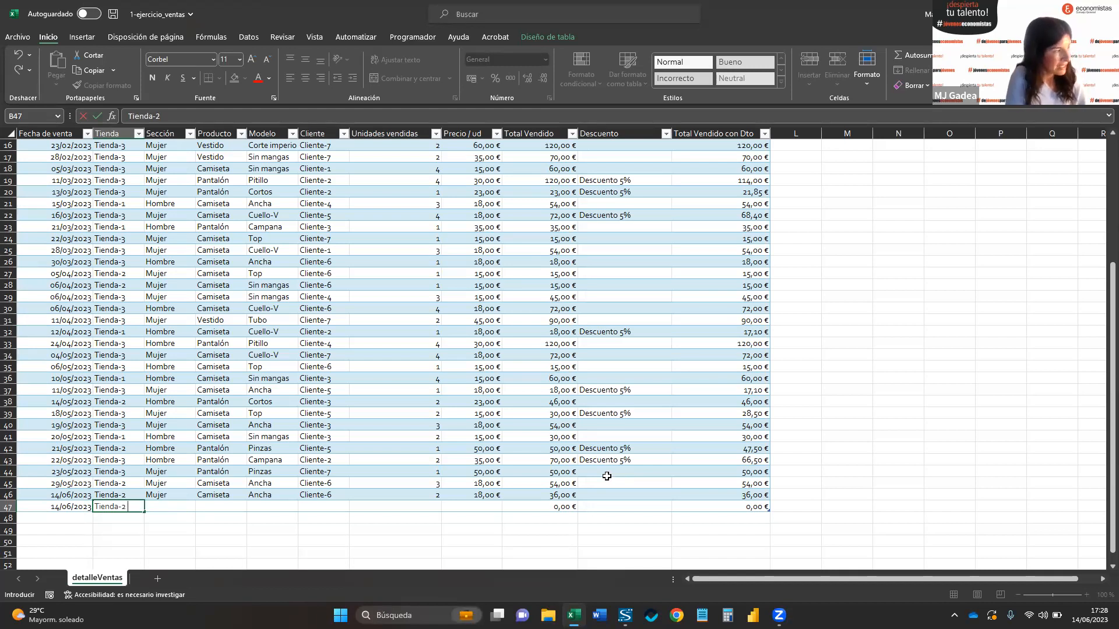
key(Return)
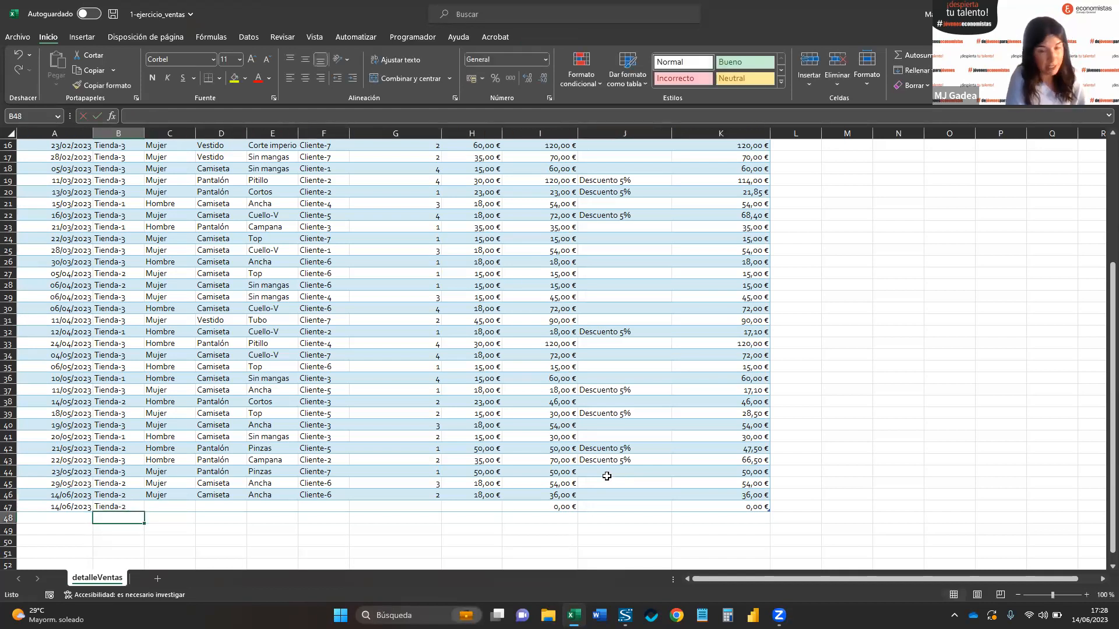
click(117, 507)
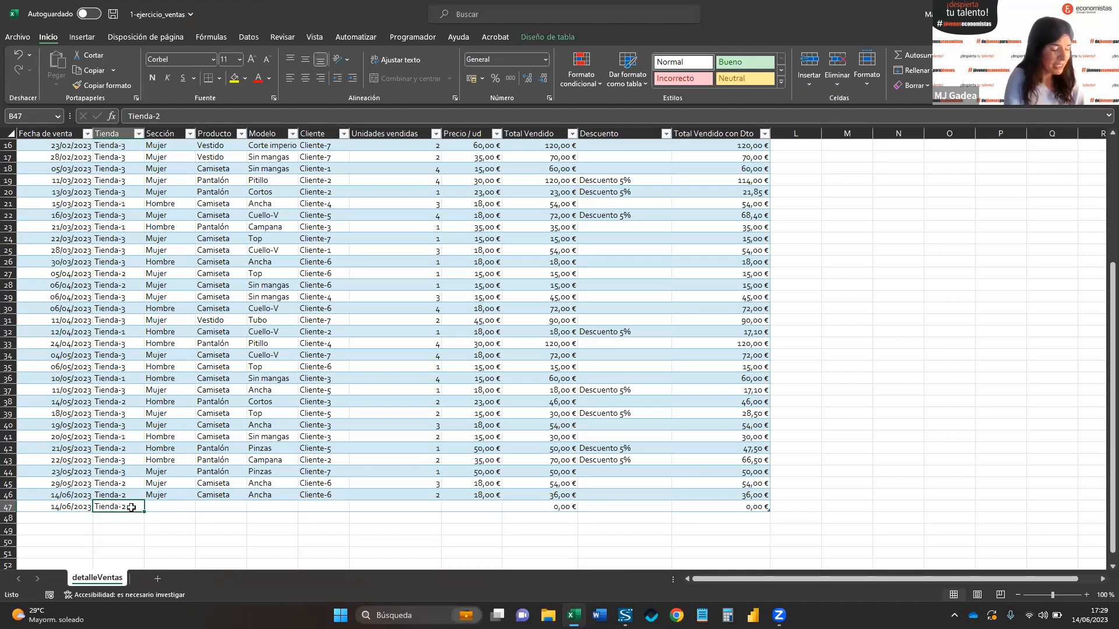
key(Delete)
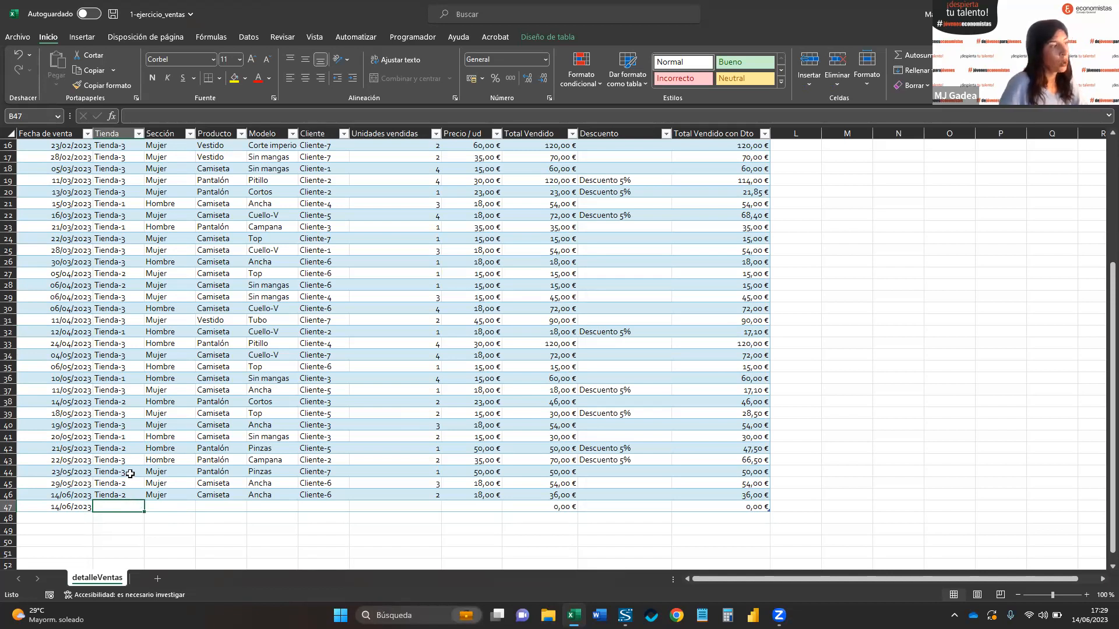
- Review the Tienda, Sección and Producto columns over the full length of the table, returning to Tienda
click(109, 446)
key(ctrl+Up)
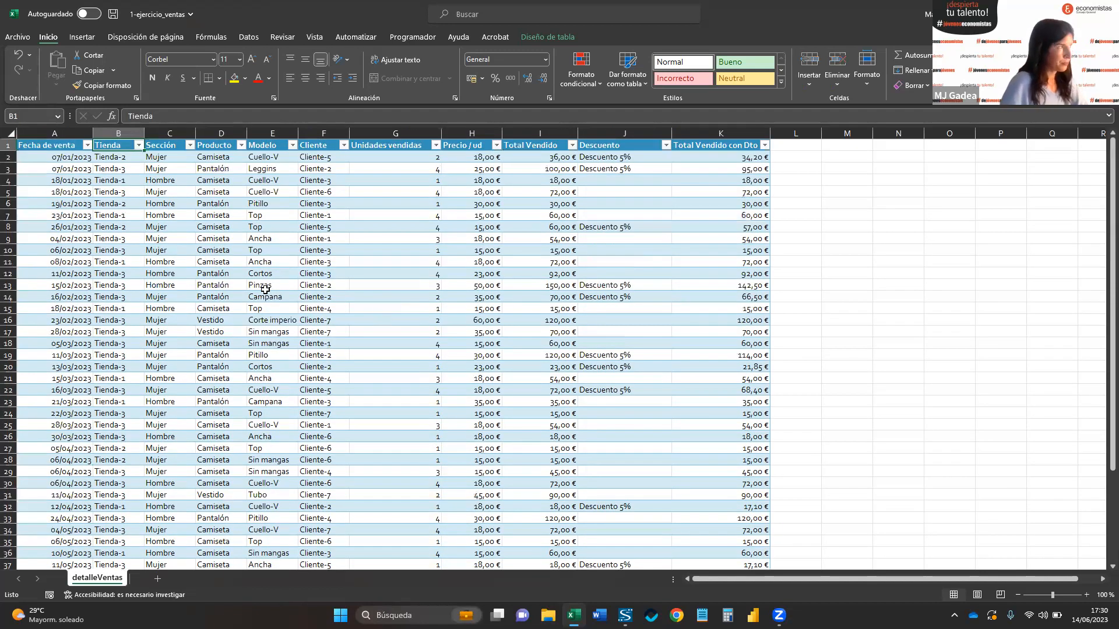
click(122, 136)
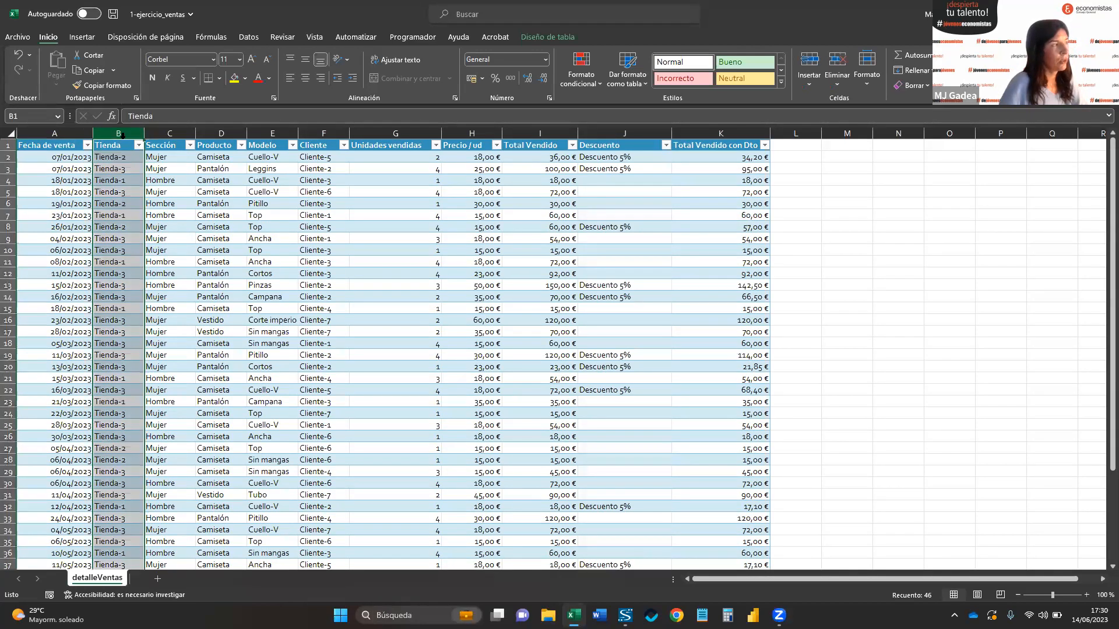
click(167, 135)
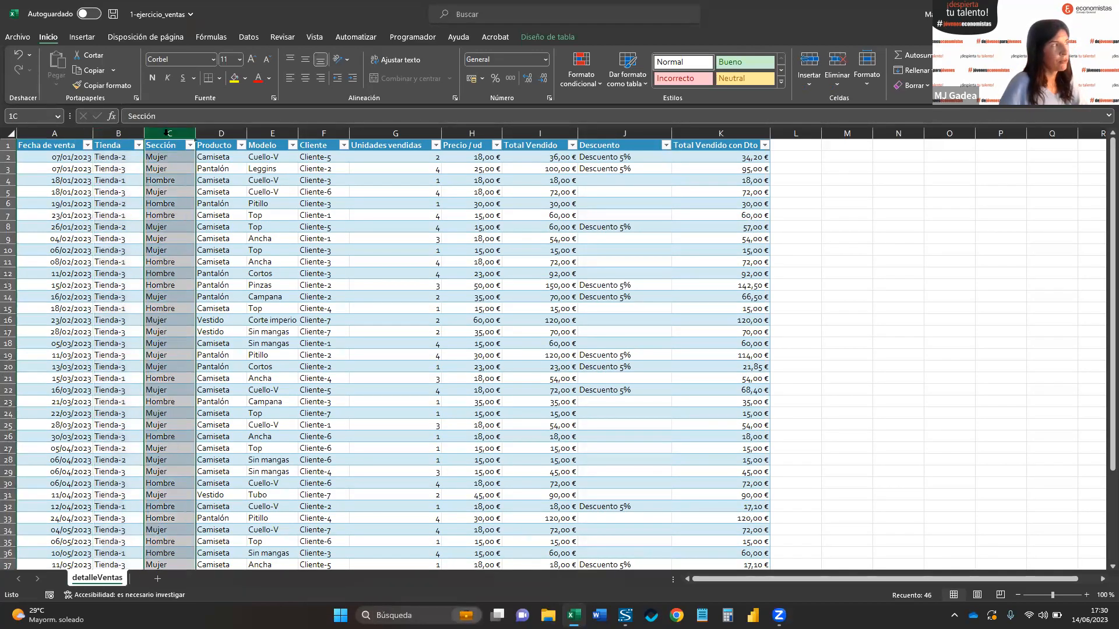
click(224, 135)
scroll(227, 289, down, 6)
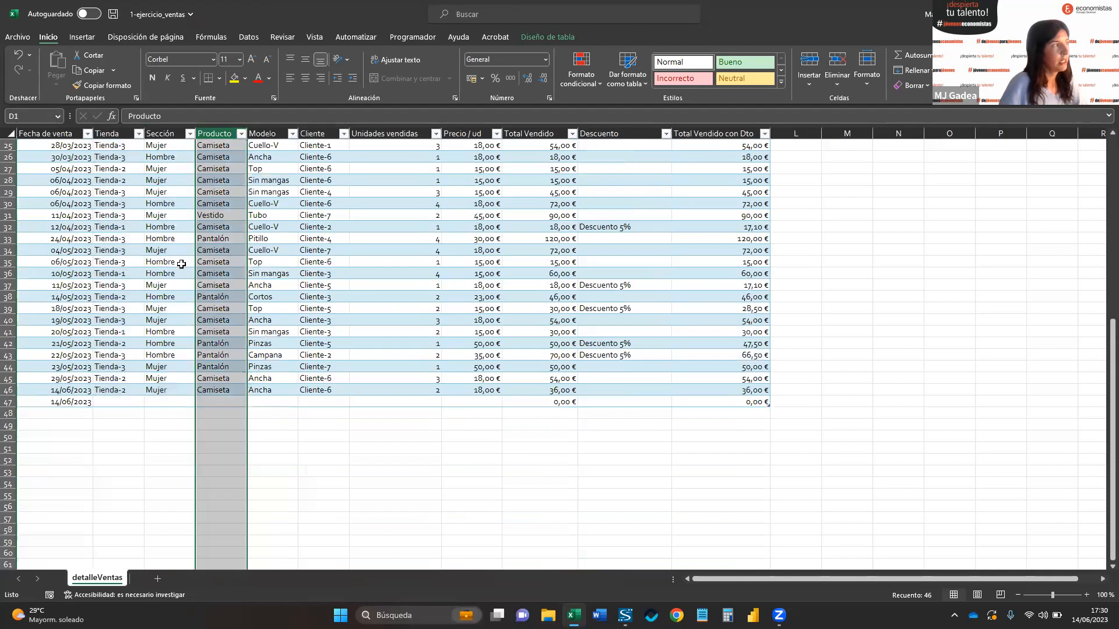
scroll(180, 260, up, 6)
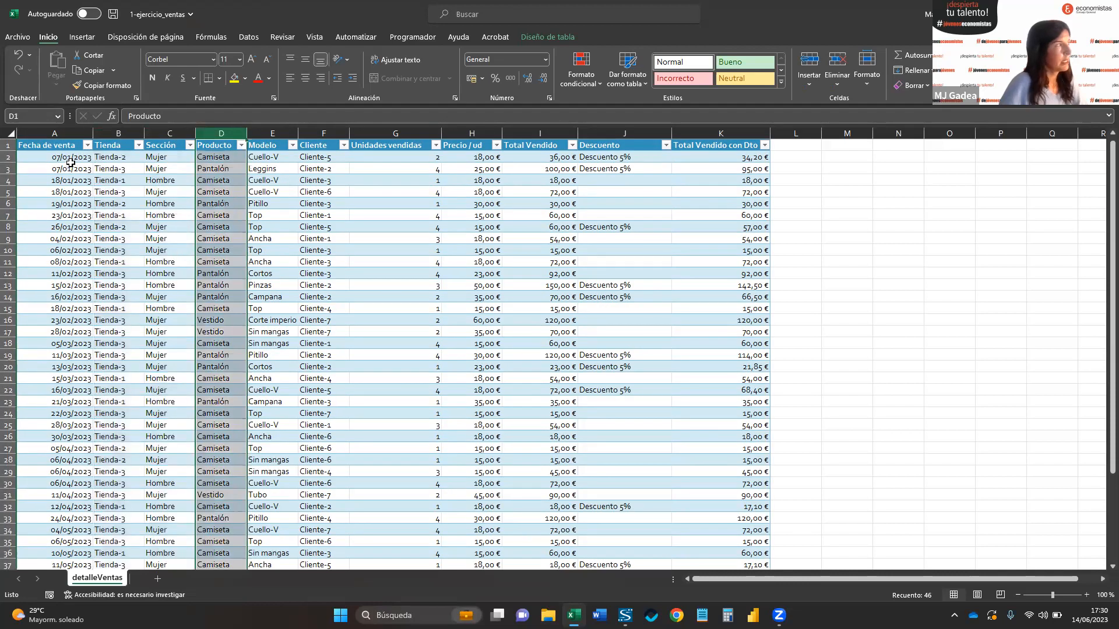
click(118, 138)
click(118, 134)
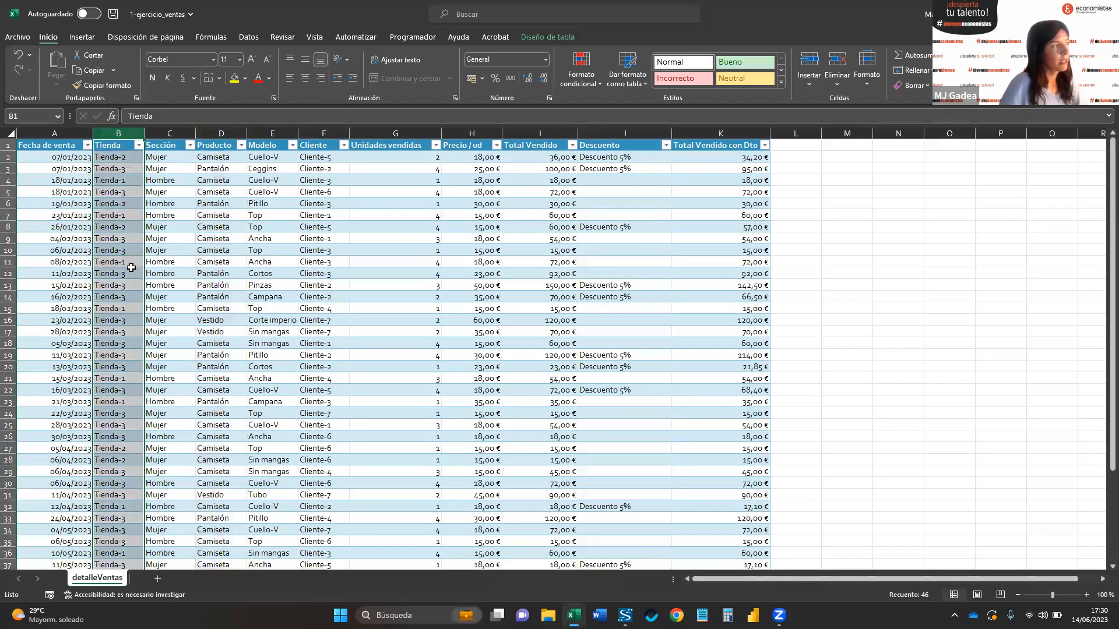
- Select all data cells of the table's Tienda column without its header
click(120, 148)
click(120, 157)
key(ctrl+shift+8)
click(121, 166)
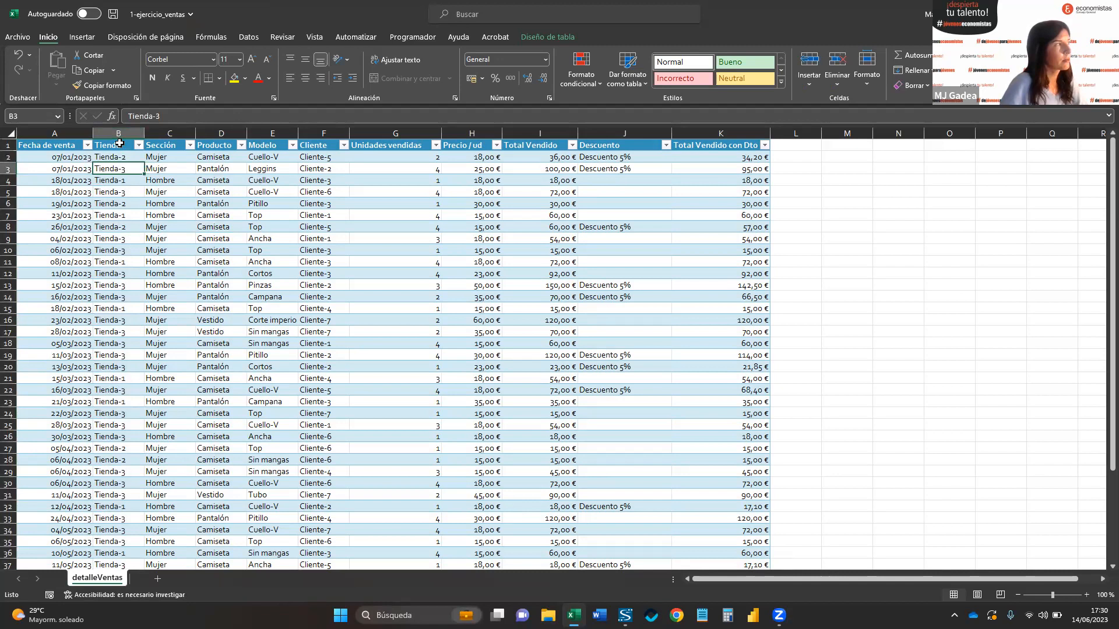
click(120, 140)
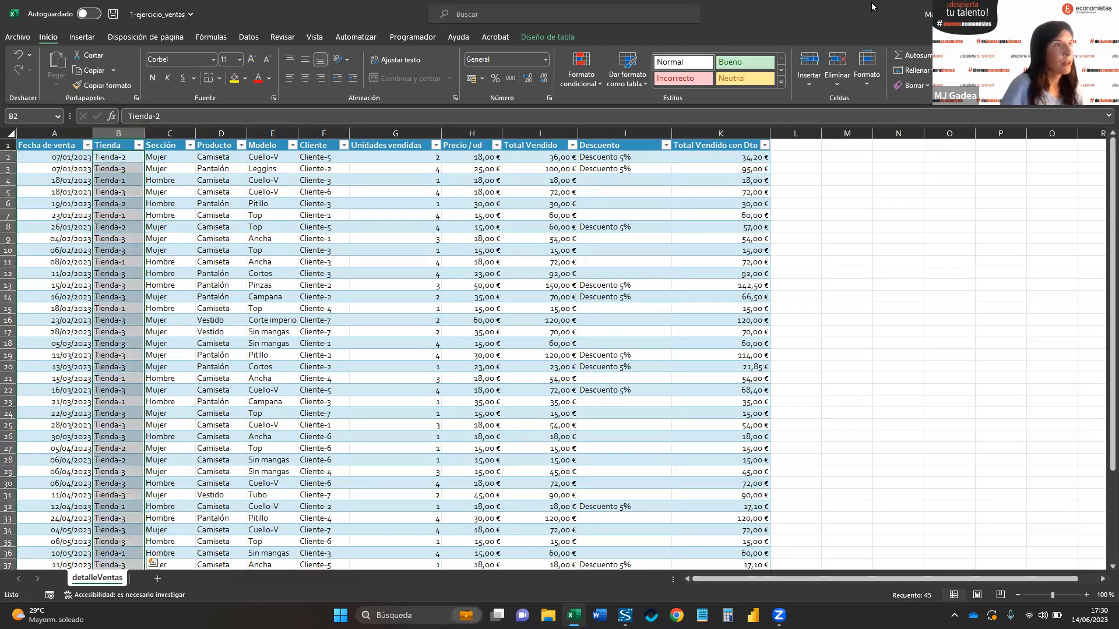
click(879, 53)
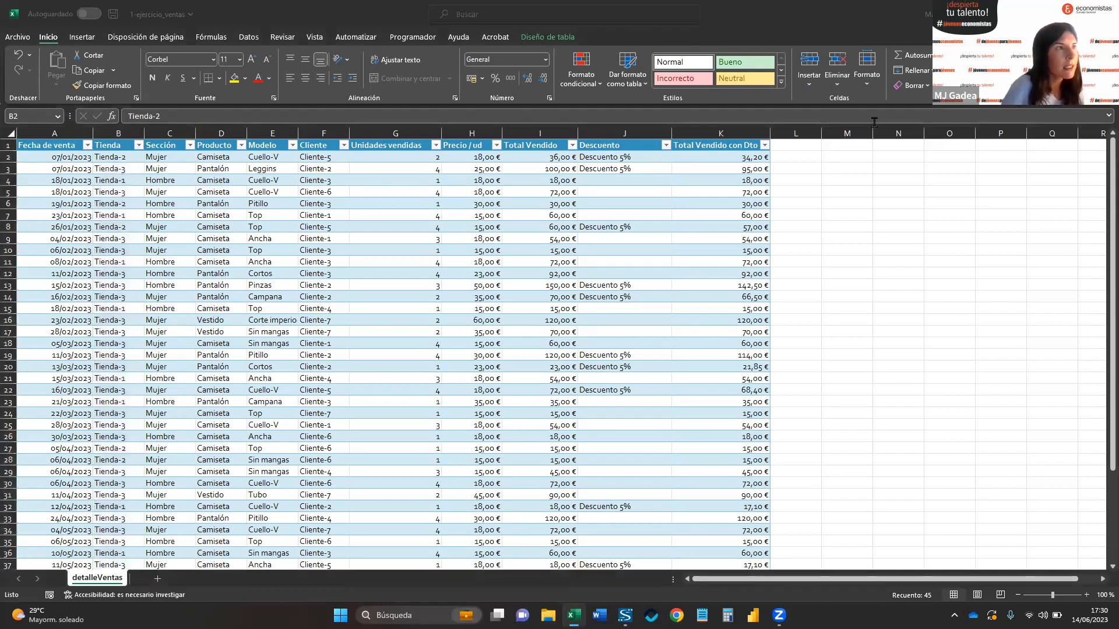
click(880, 21)
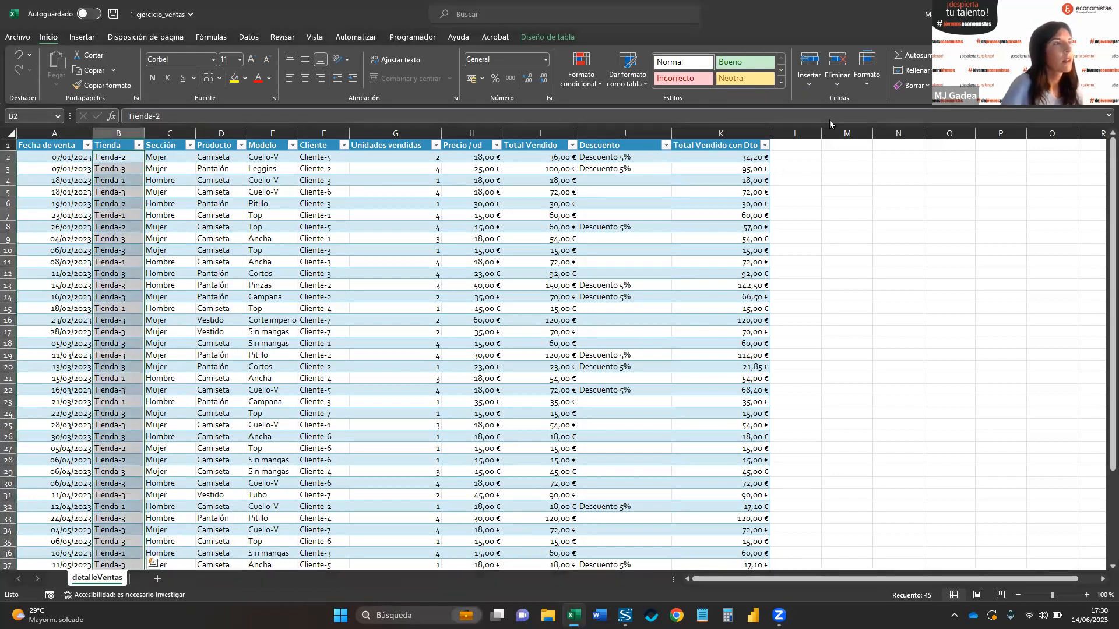
click(875, 23)
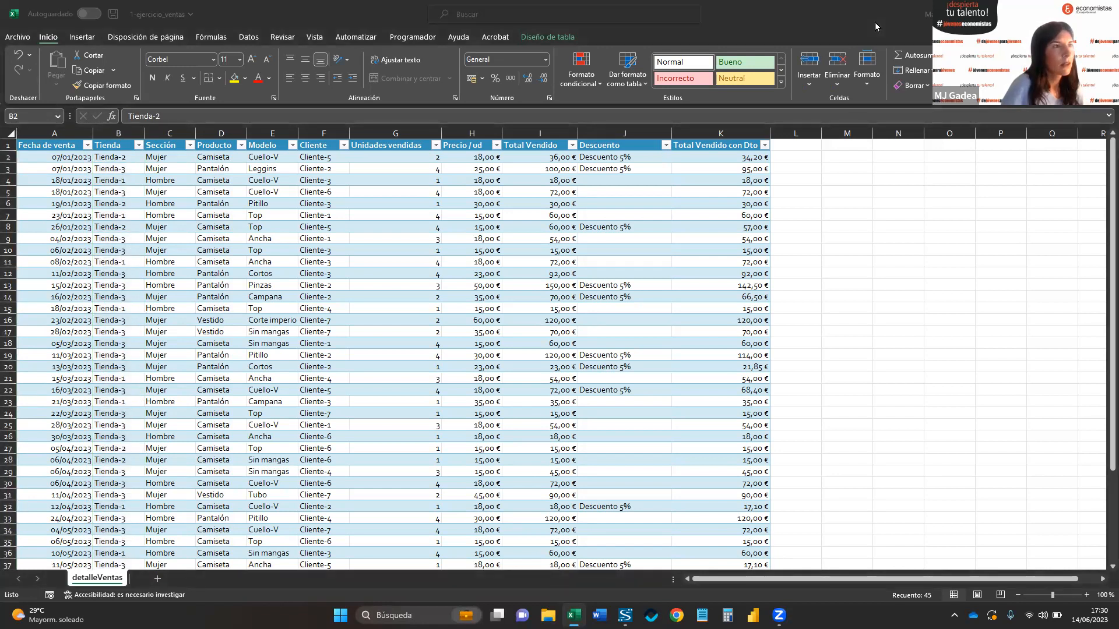
click(790, 19)
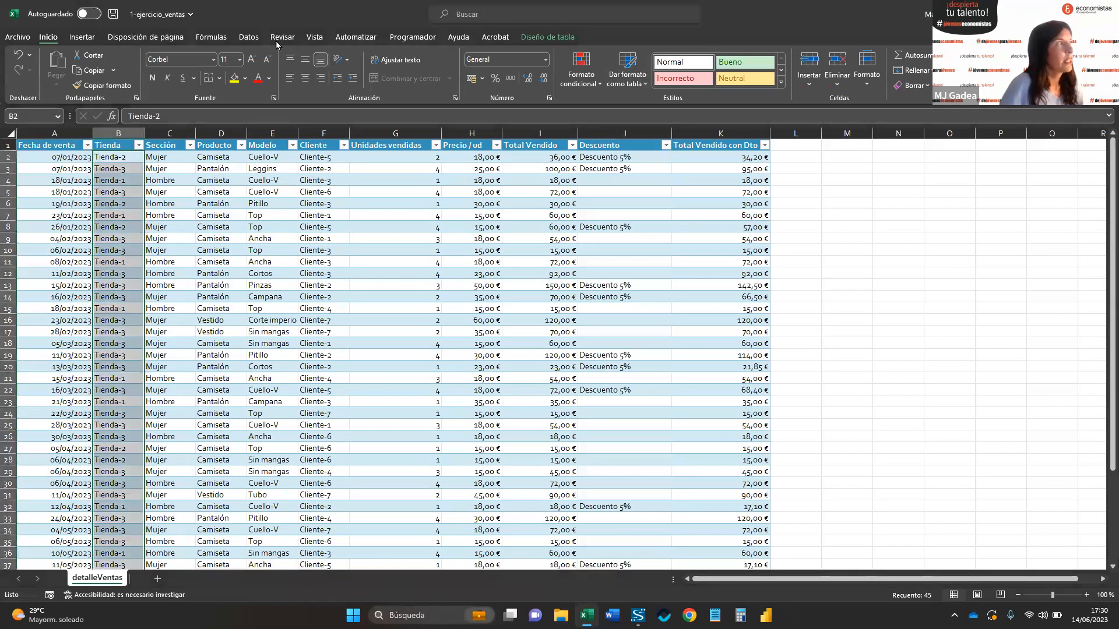
- Apply list data validation to the selected Tienda cells with the source Tienda-1;Tienda-2;Tienda-3
click(247, 38)
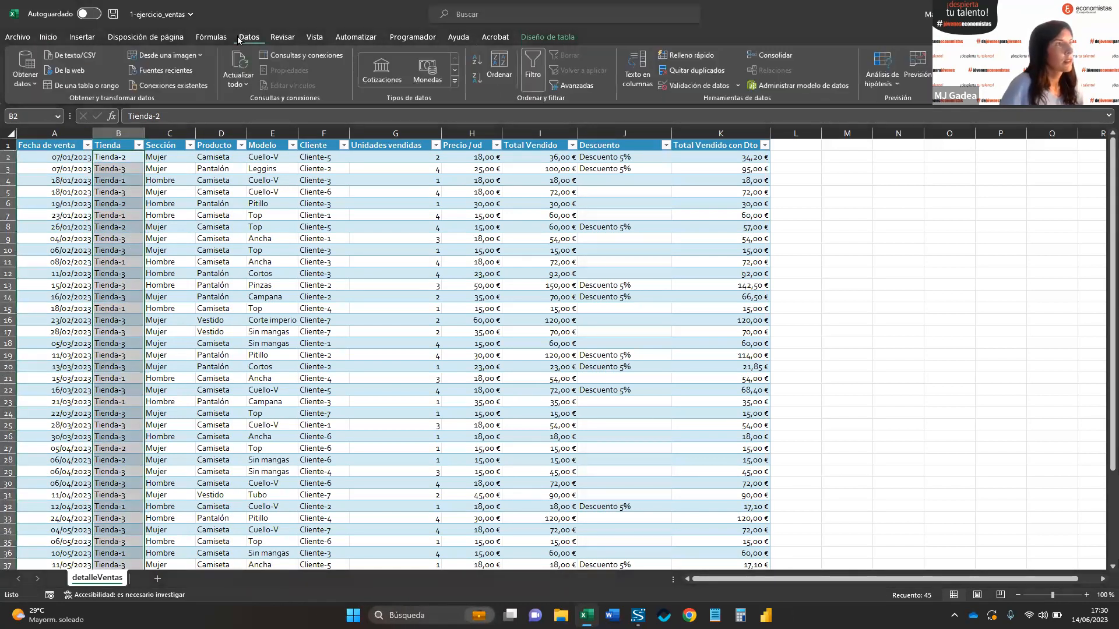
click(686, 88)
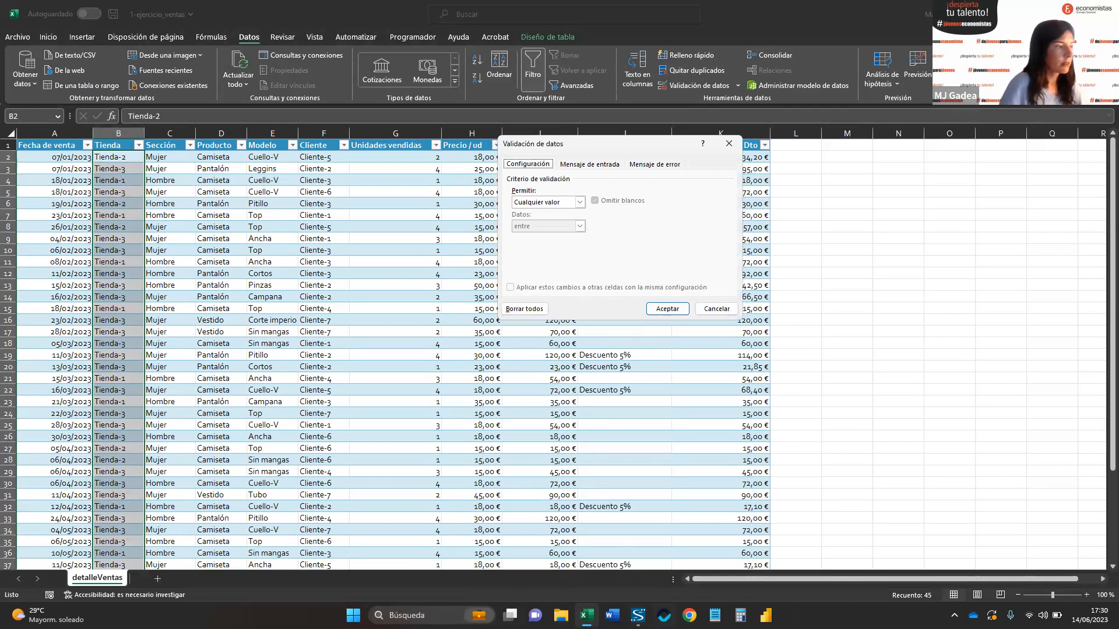
mouse_move(585, 614)
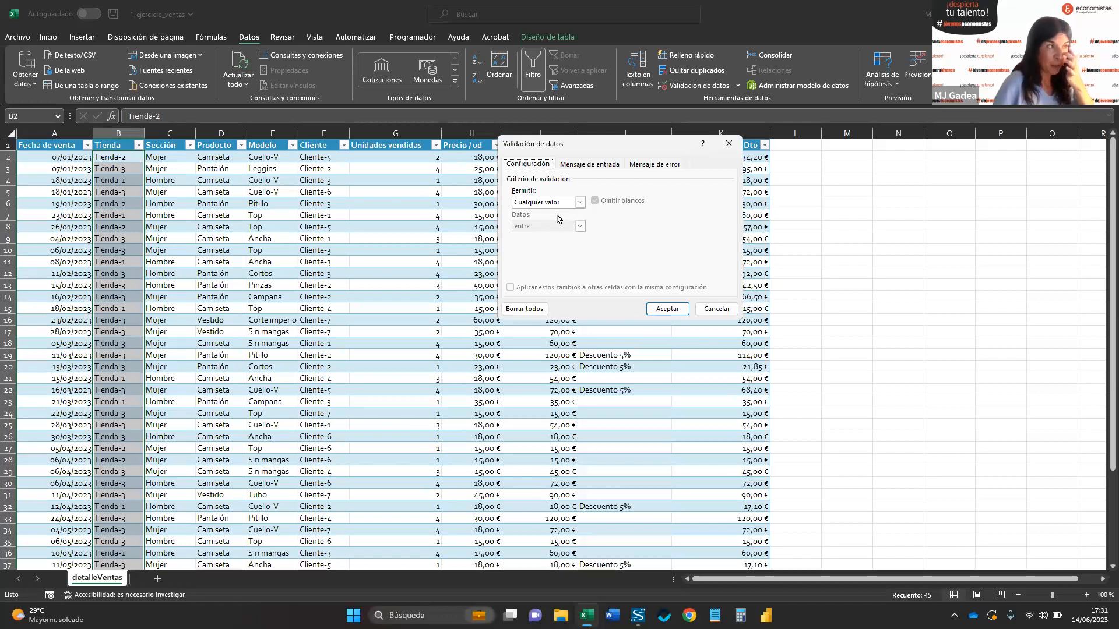
click(574, 203)
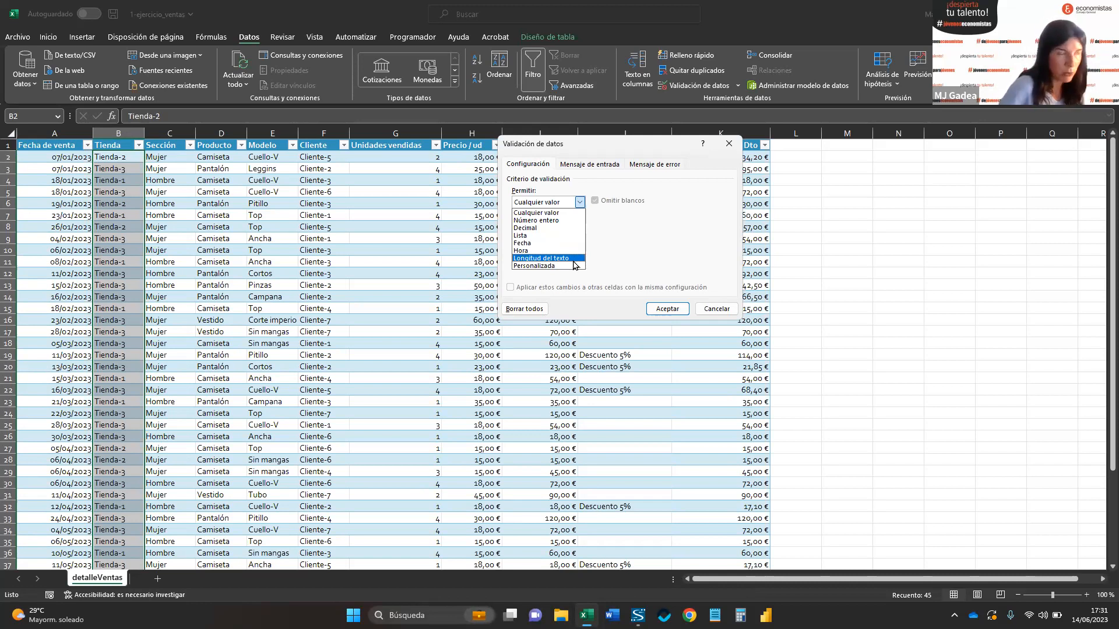
click(561, 236)
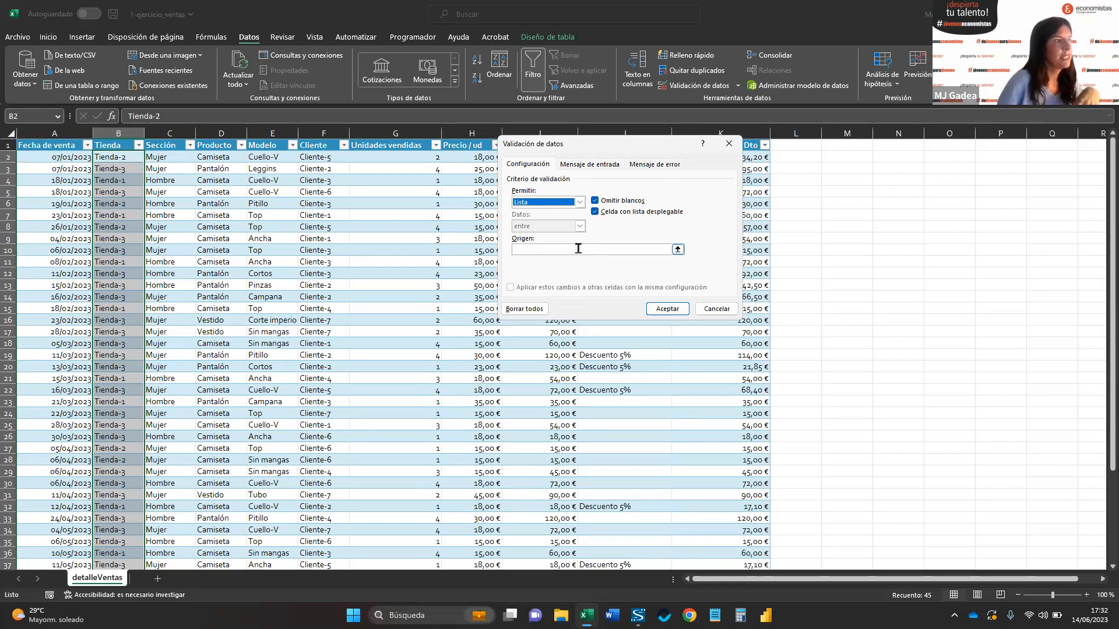
click(578, 249)
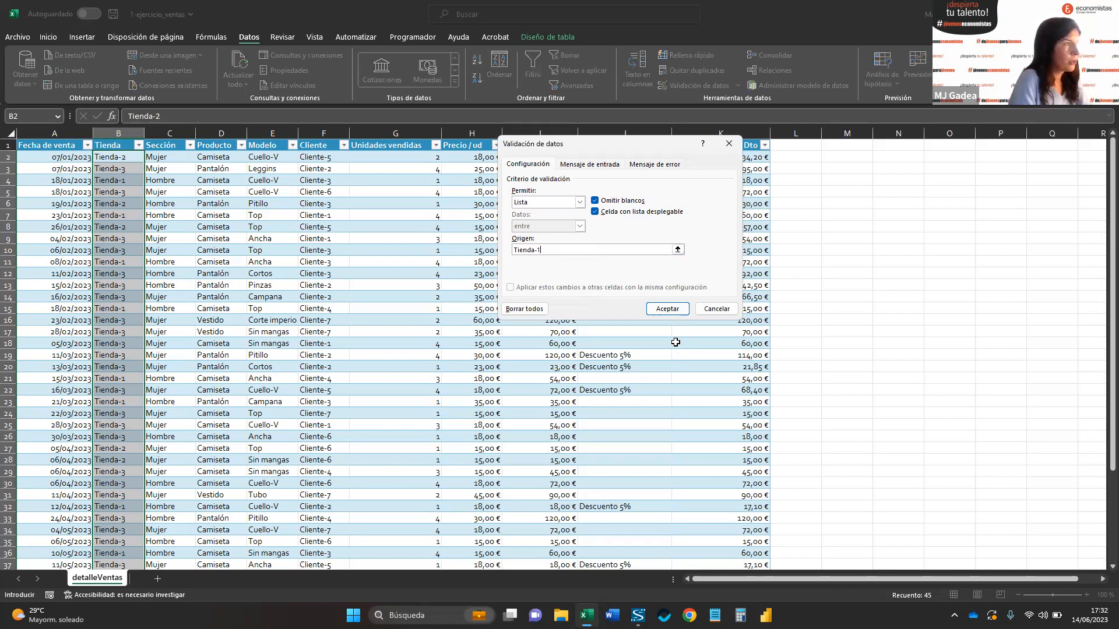
text(Tienda-1;Tienda-2;Tienda-3)
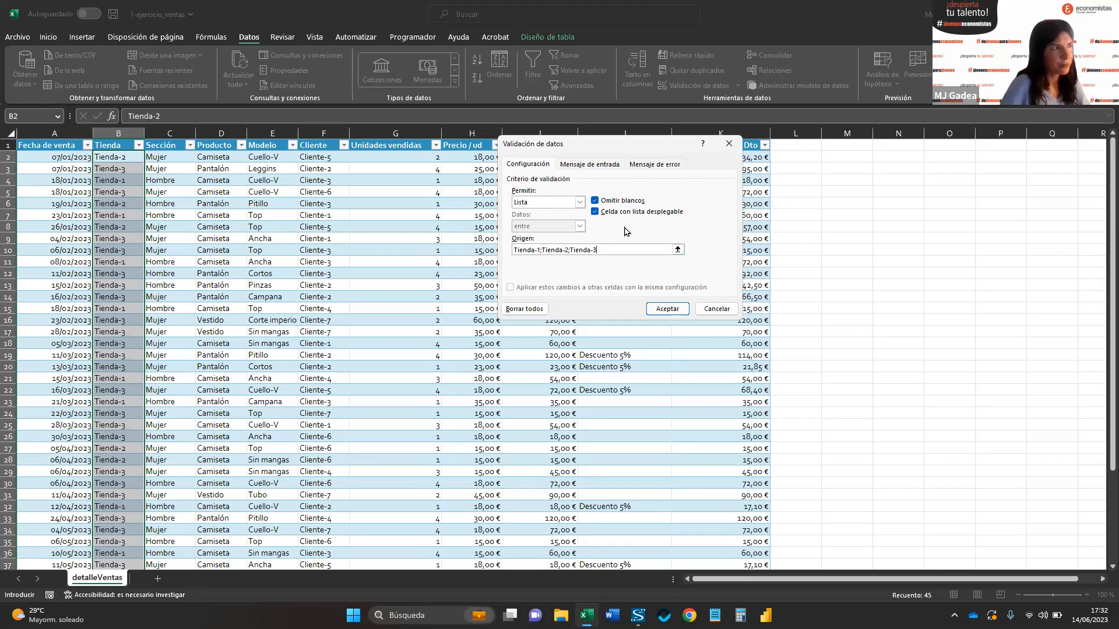
click(673, 310)
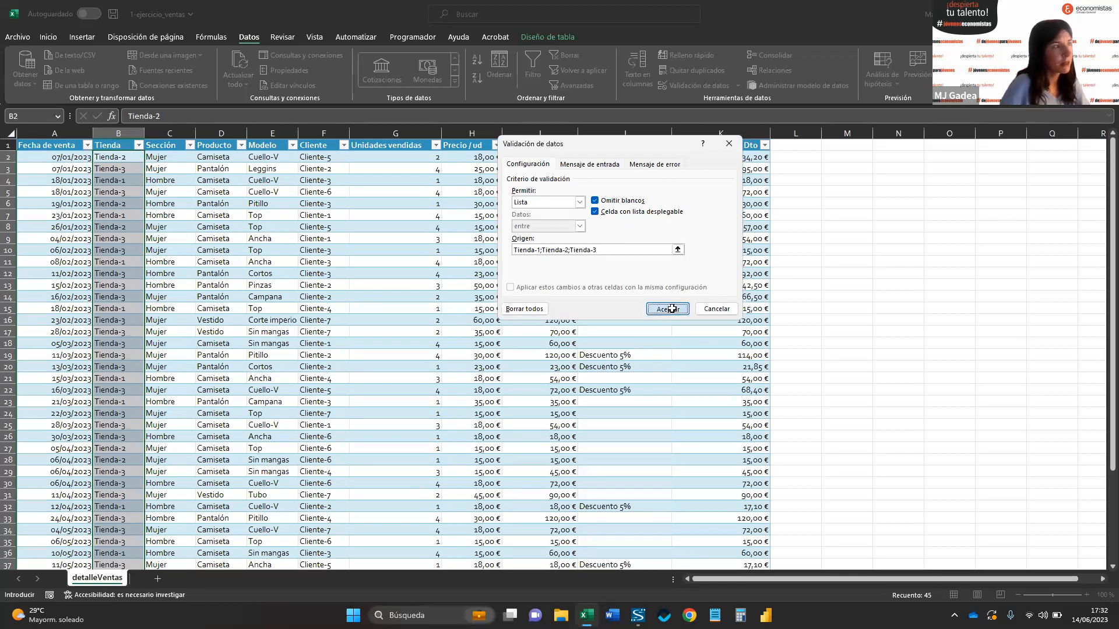
- Check the options offered by the dropdown list in the Tienda cells of rows 2 and 8
click(151, 157)
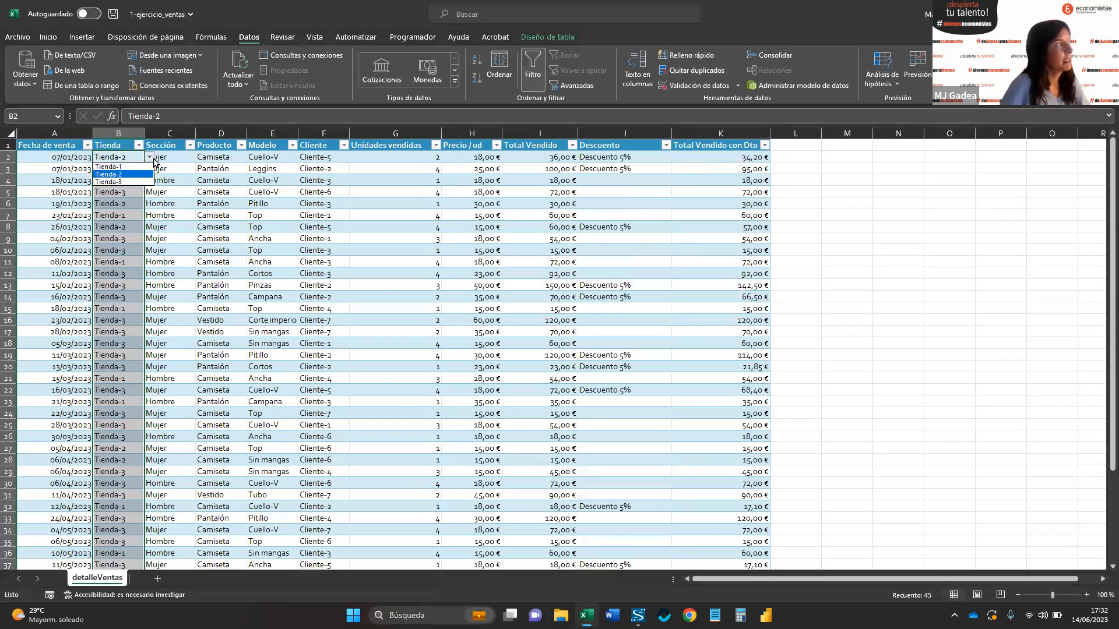
key(Escape)
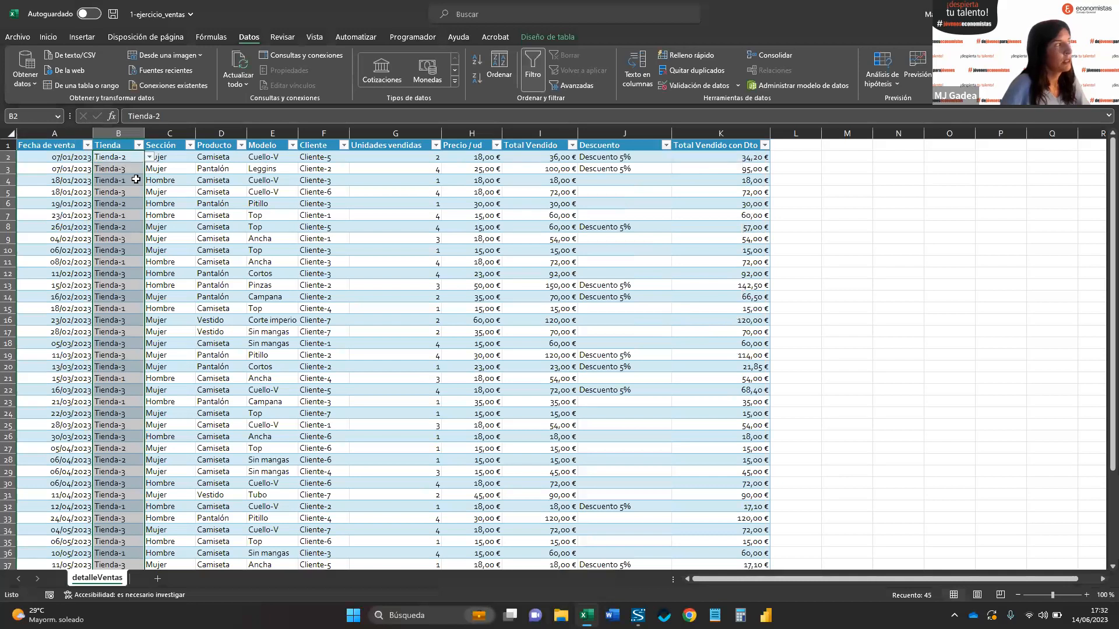
click(120, 192)
click(133, 227)
click(149, 226)
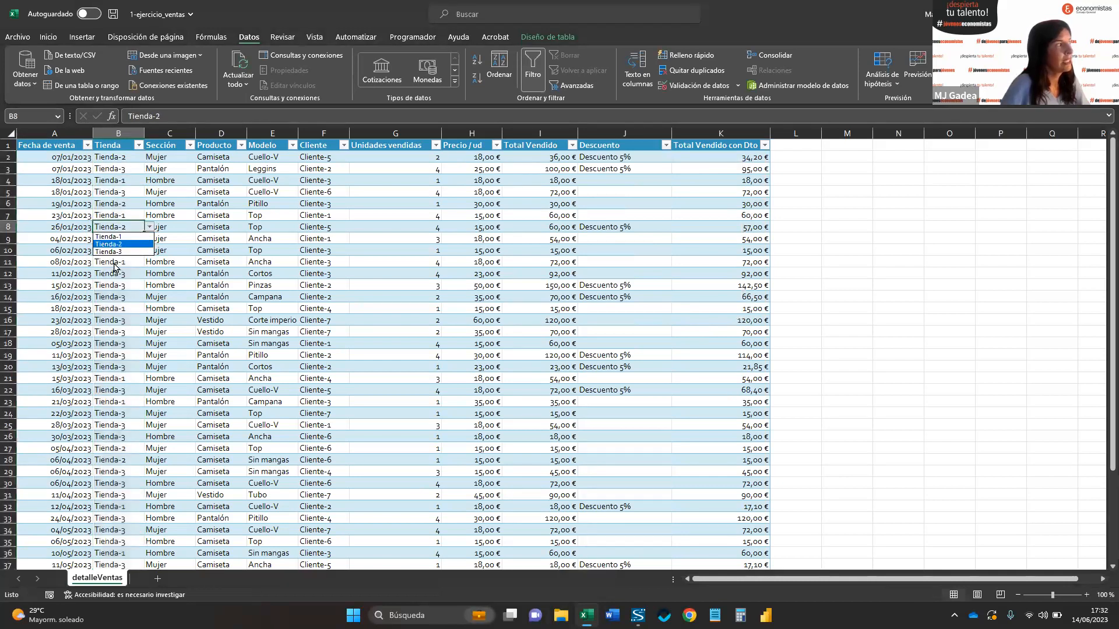
key(Escape)
- Choose Tienda-2 from the dropdown list as the Tienda value of the table's last row
scroll(236, 374, down, 12)
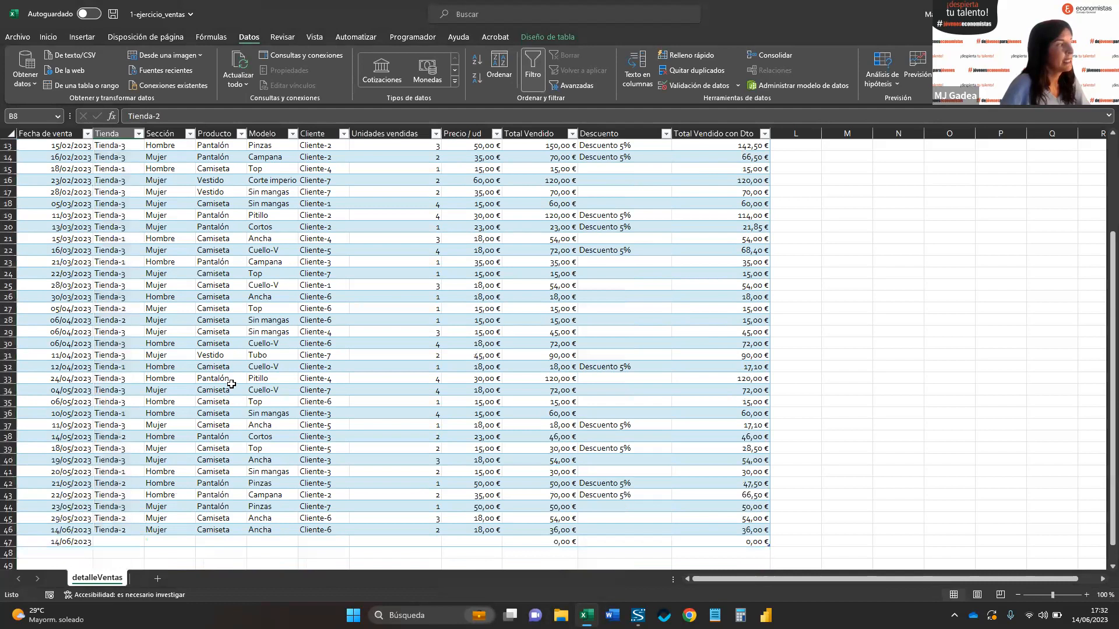
scroll(99, 333, up, 2)
click(114, 331)
click(151, 333)
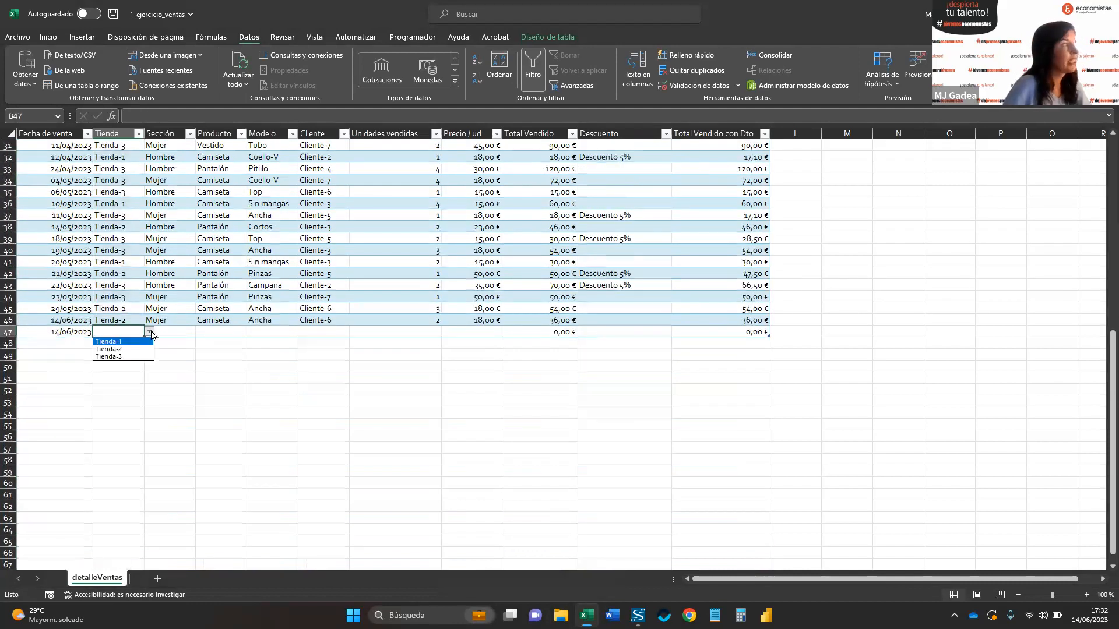
click(134, 350)
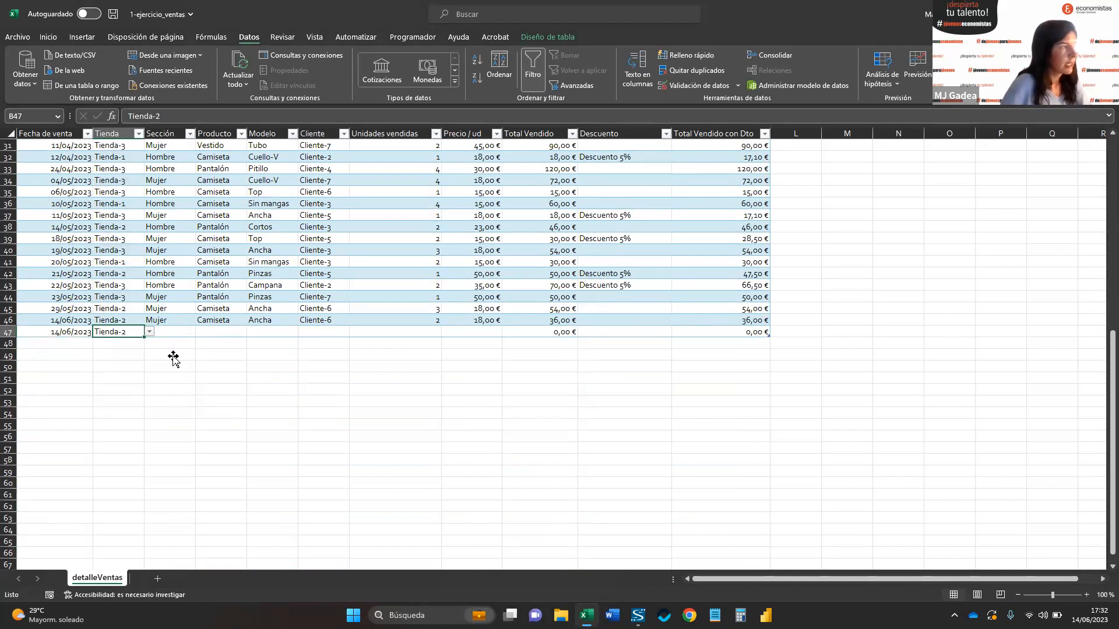
scroll(595, 403, up, 1)
click(322, 355)
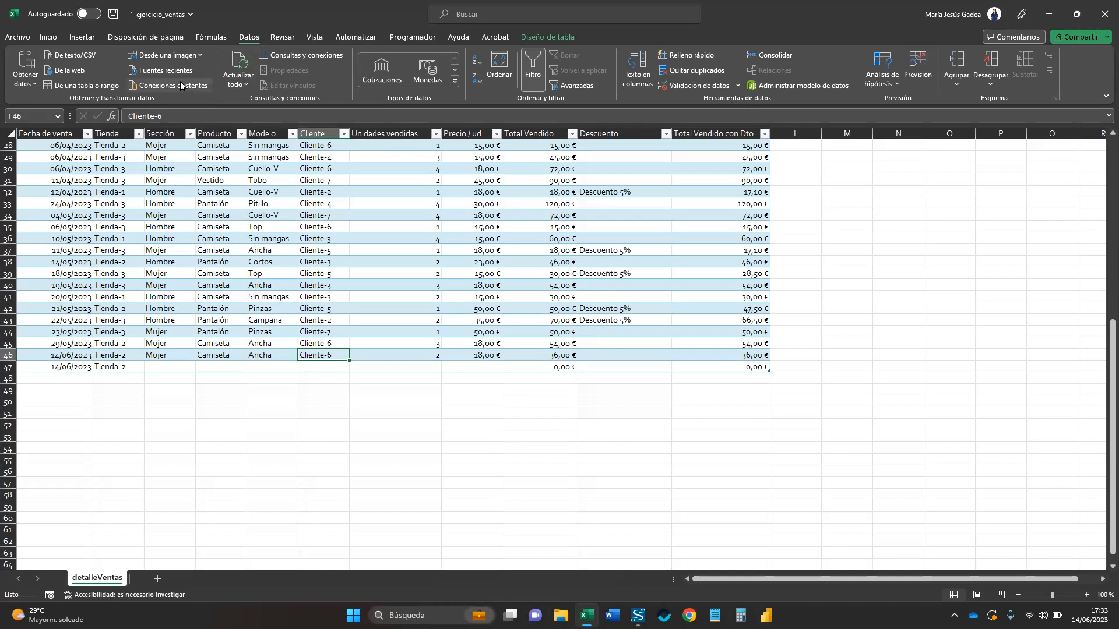
click(25, 39)
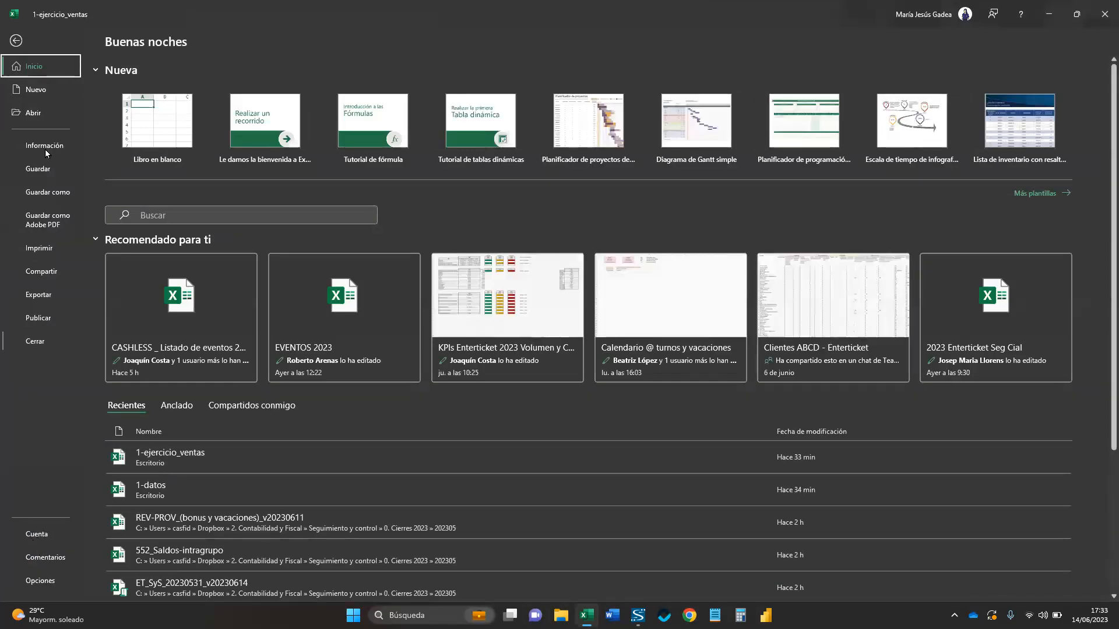
click(16, 40)
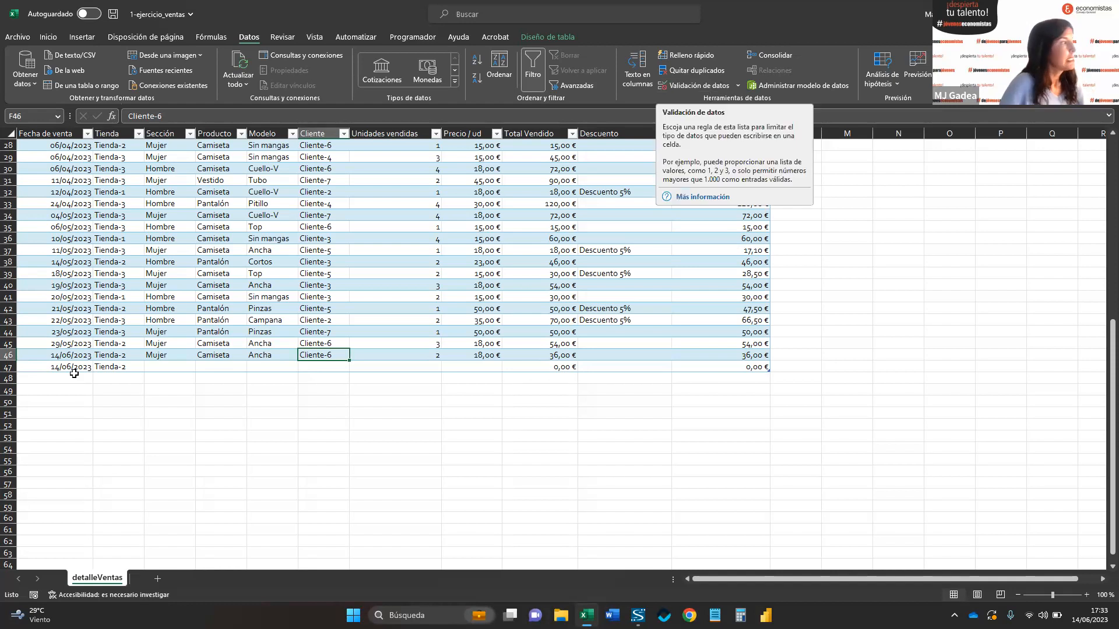
double_click(187, 365)
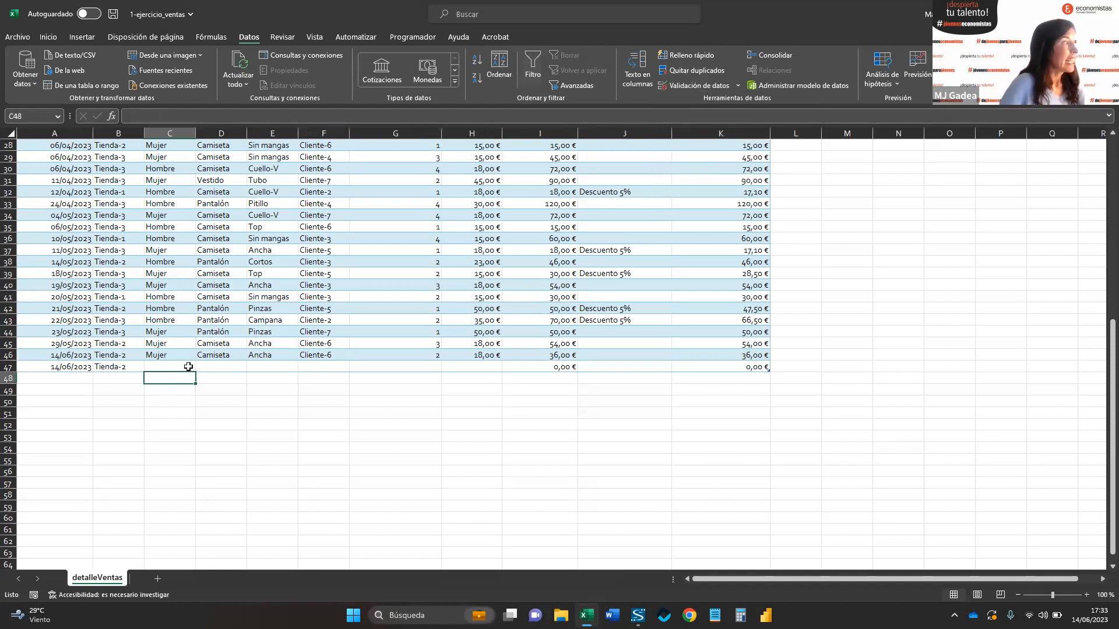
click(177, 420)
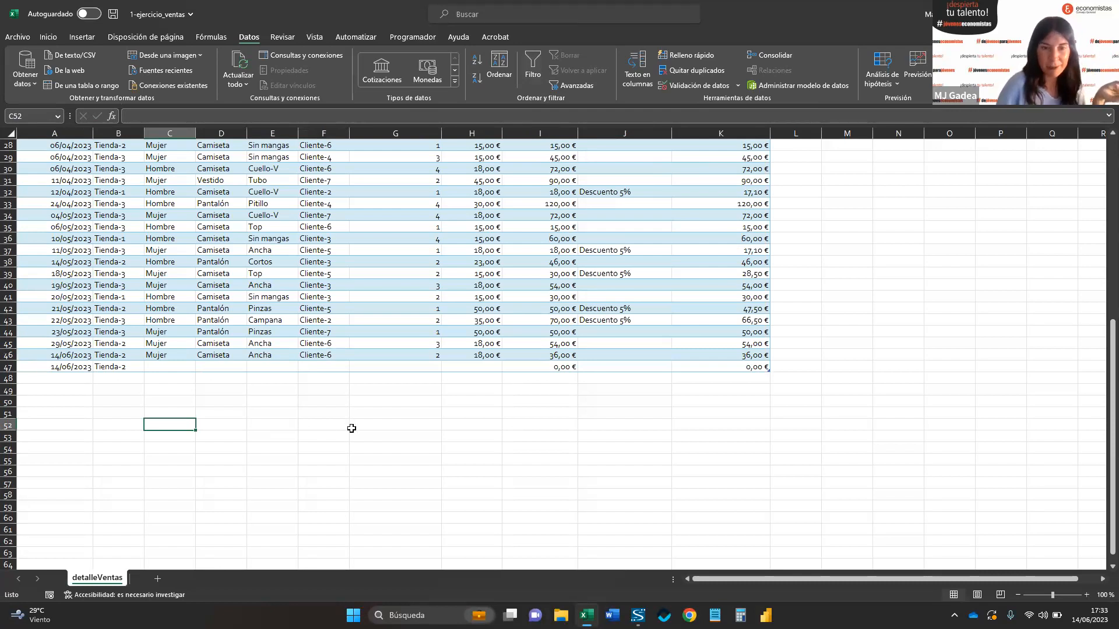
- Inspect the distinct values in the Cliente column's filter list, leaving the column unfiltered
click(321, 332)
scroll(341, 274, up, 2)
scroll(331, 265, up, 7)
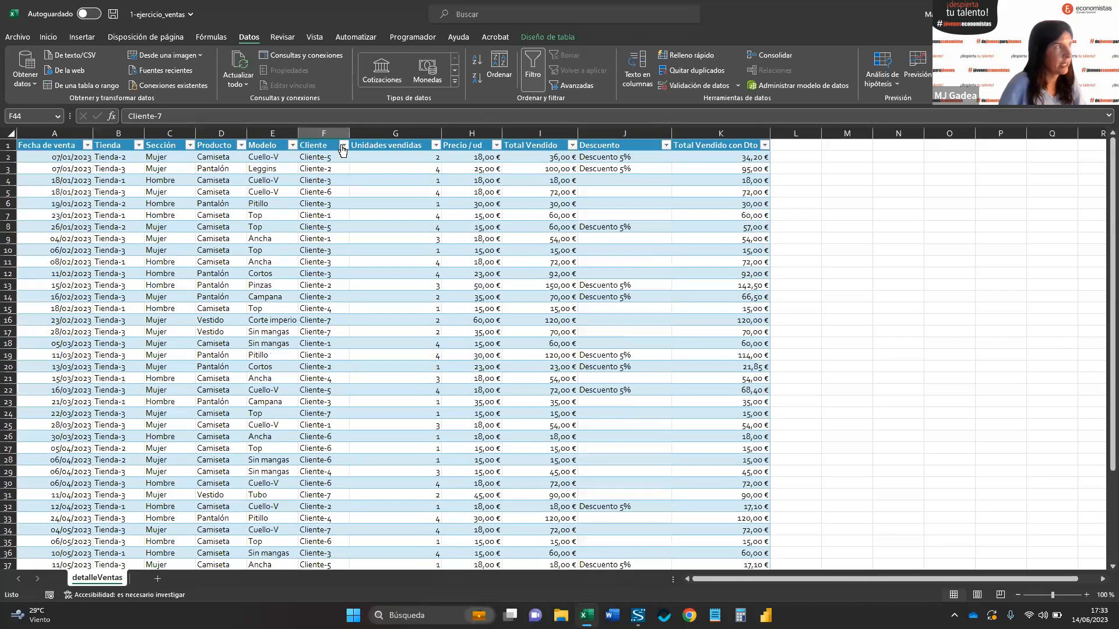
click(342, 145)
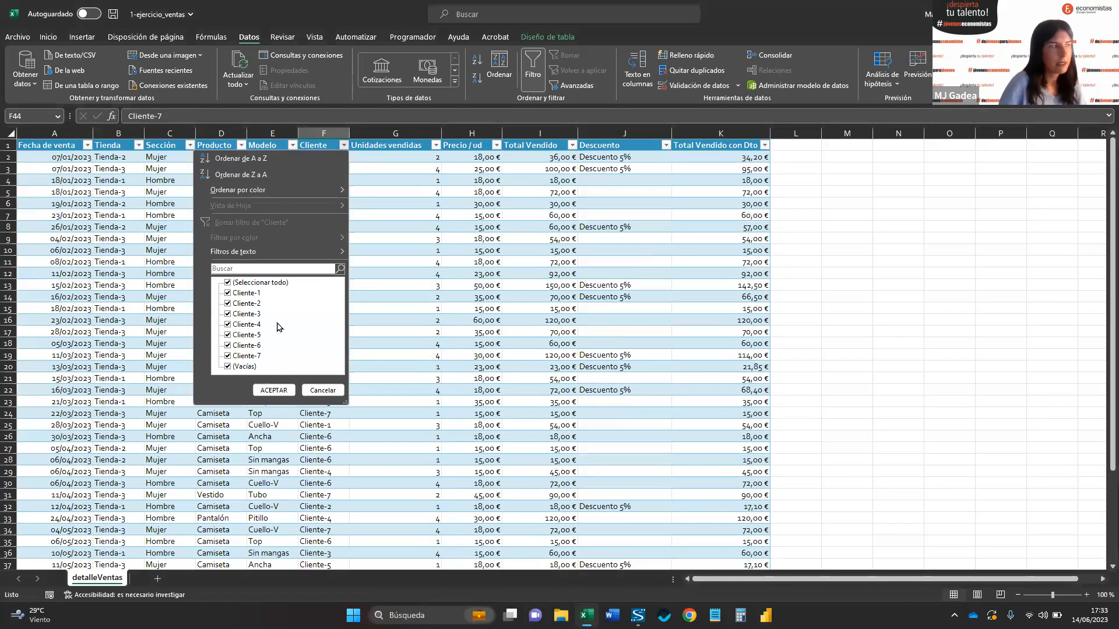
key(Escape)
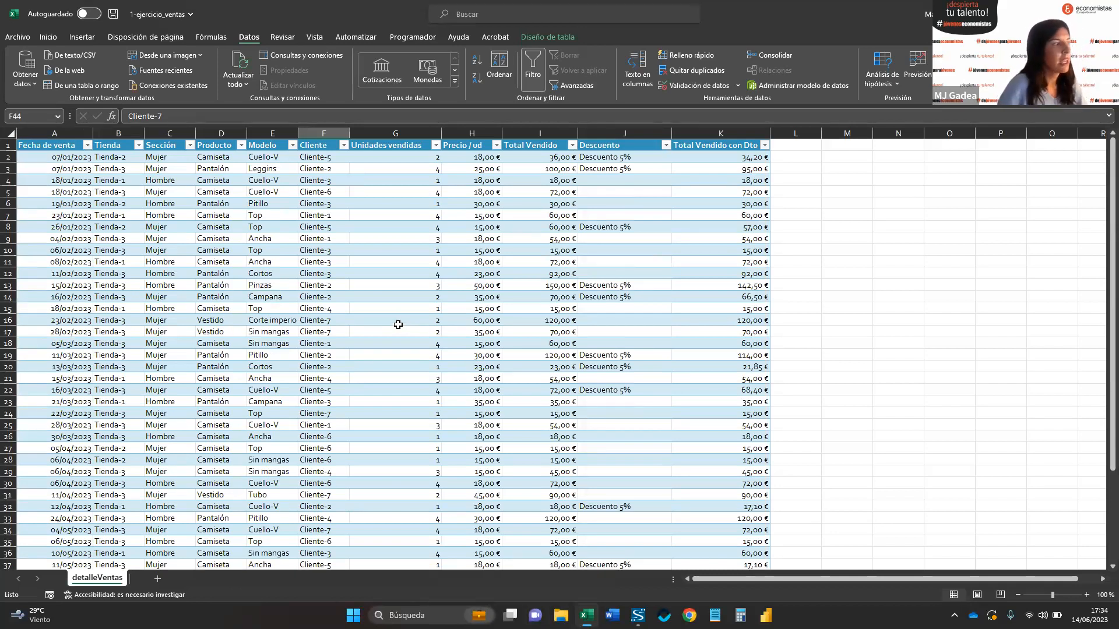
click(335, 276)
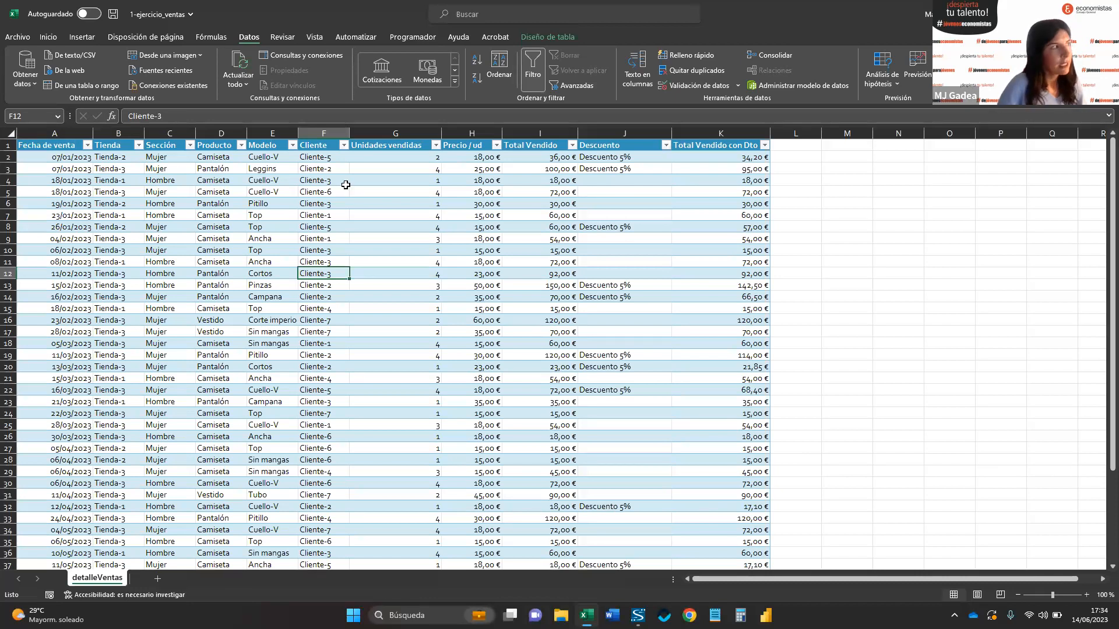
click(321, 169)
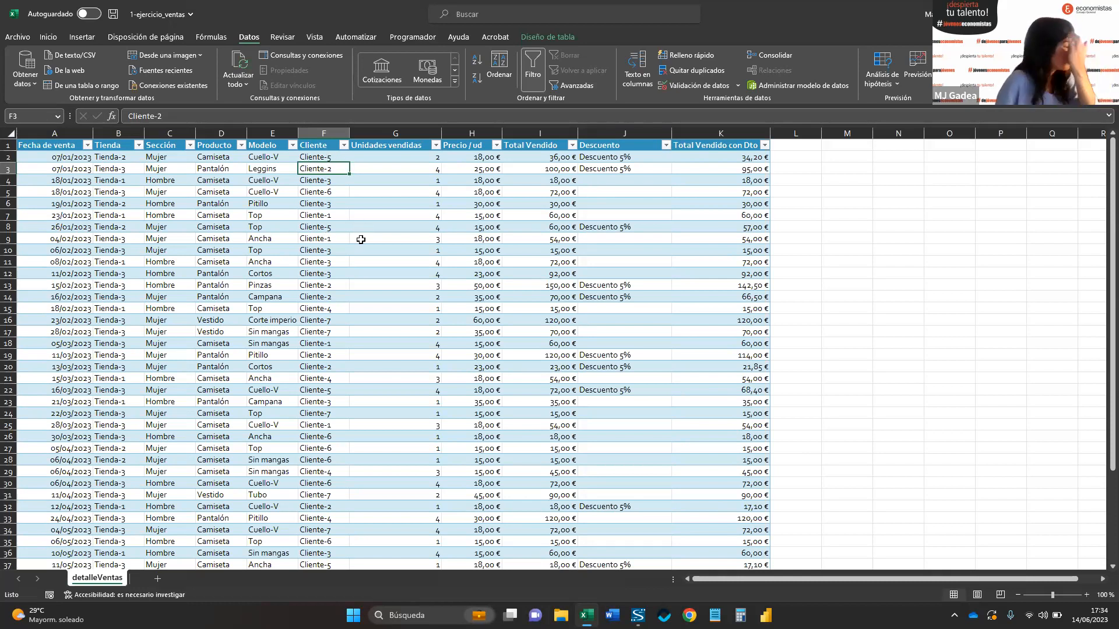
- Copy the sales table's entire Cliente column and add a new worksheet named aux-validación-datos
click(330, 132)
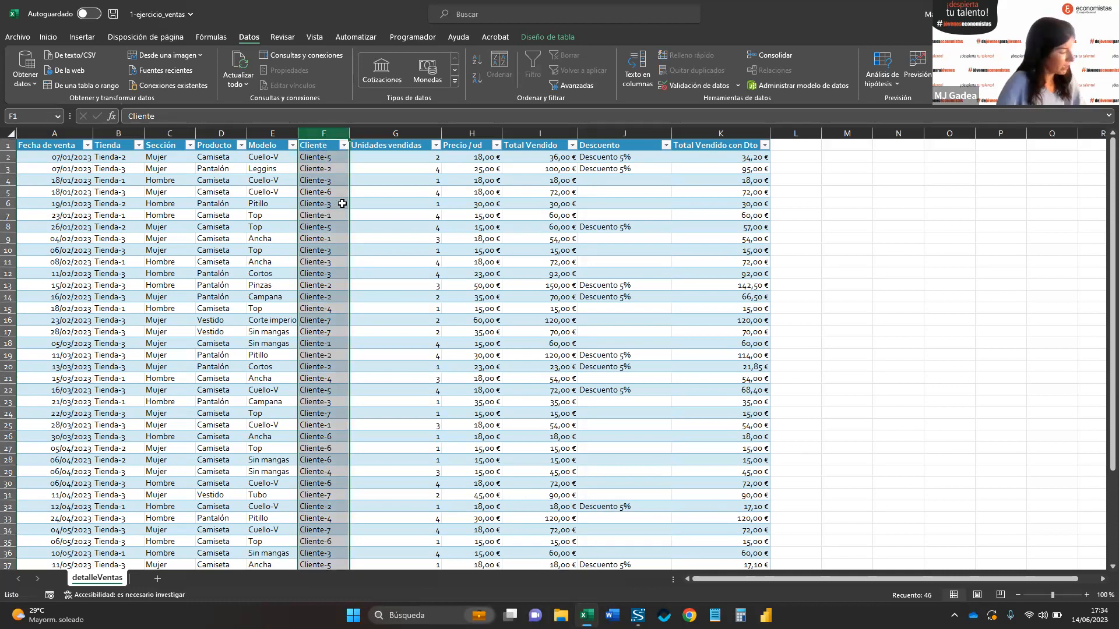
key(ctrl+c)
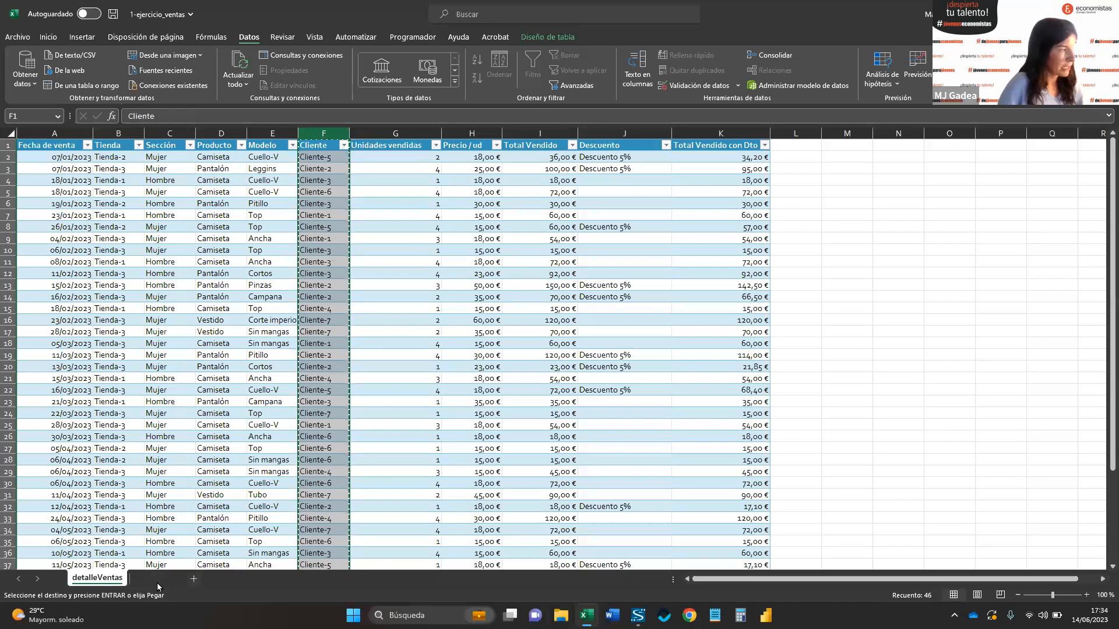
click(158, 579)
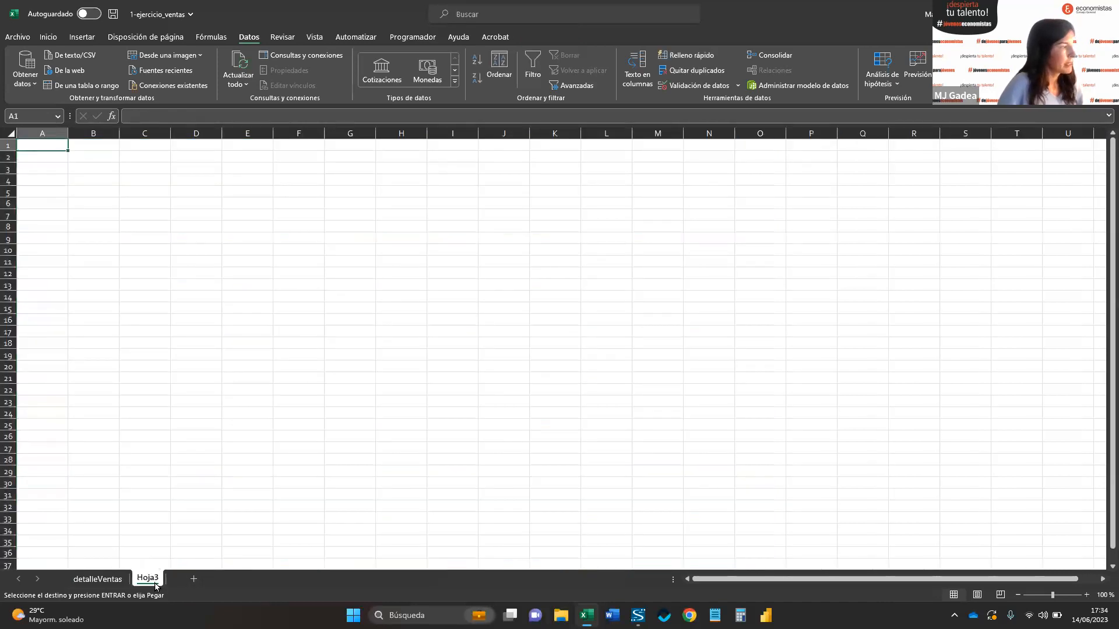
right_click(156, 580)
click(223, 455)
text(axu)
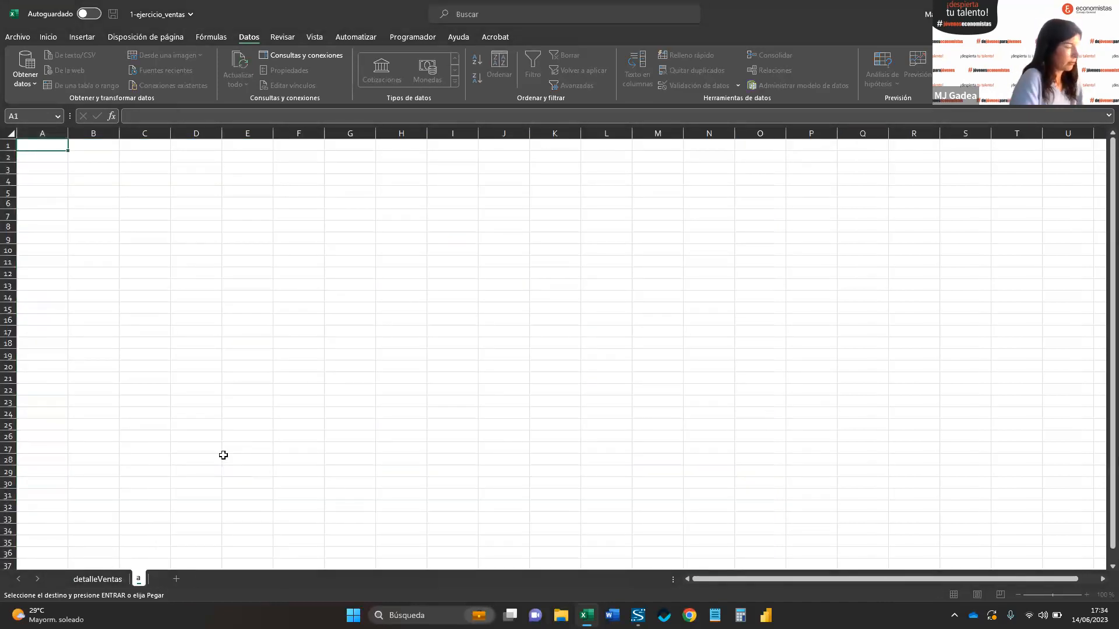
key(BackSpace)
key(BackSpace)
text(ux-)
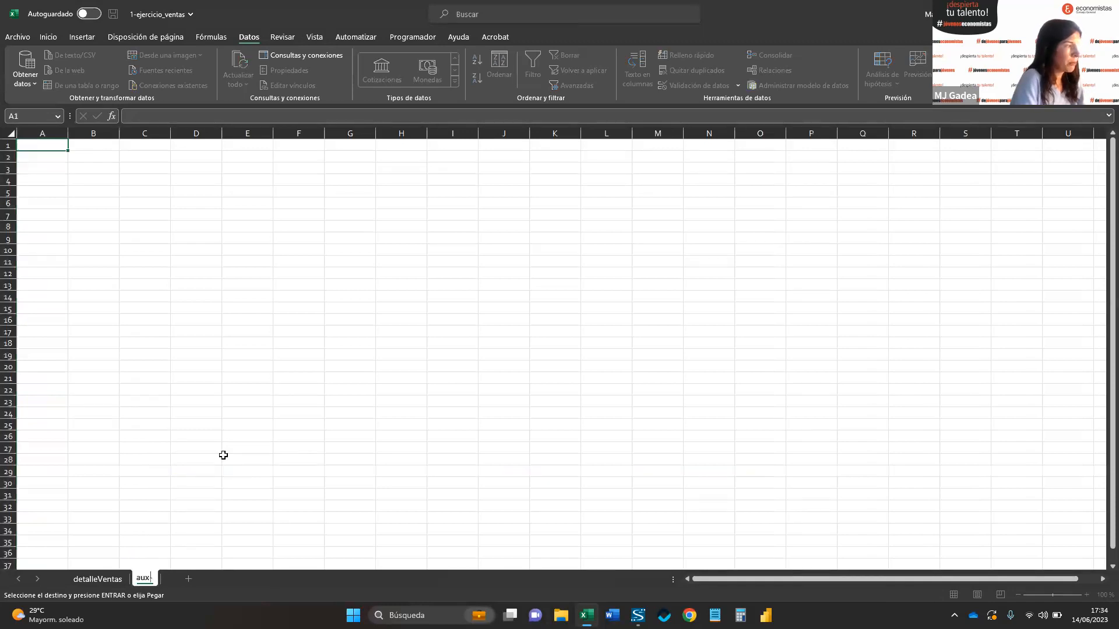
text(validación-datos)
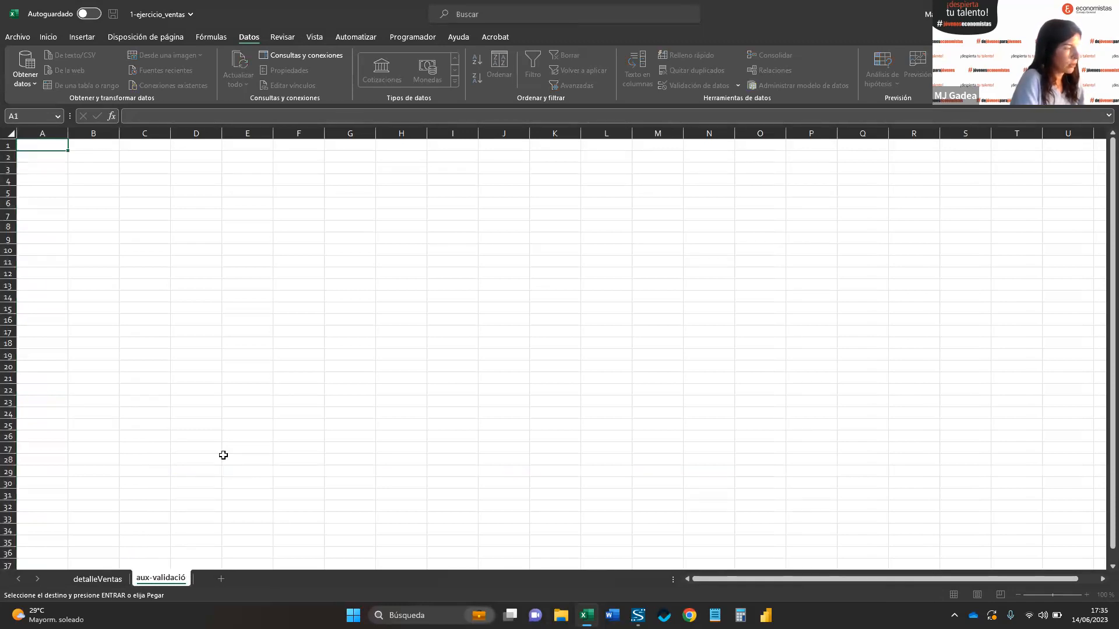
key(Return)
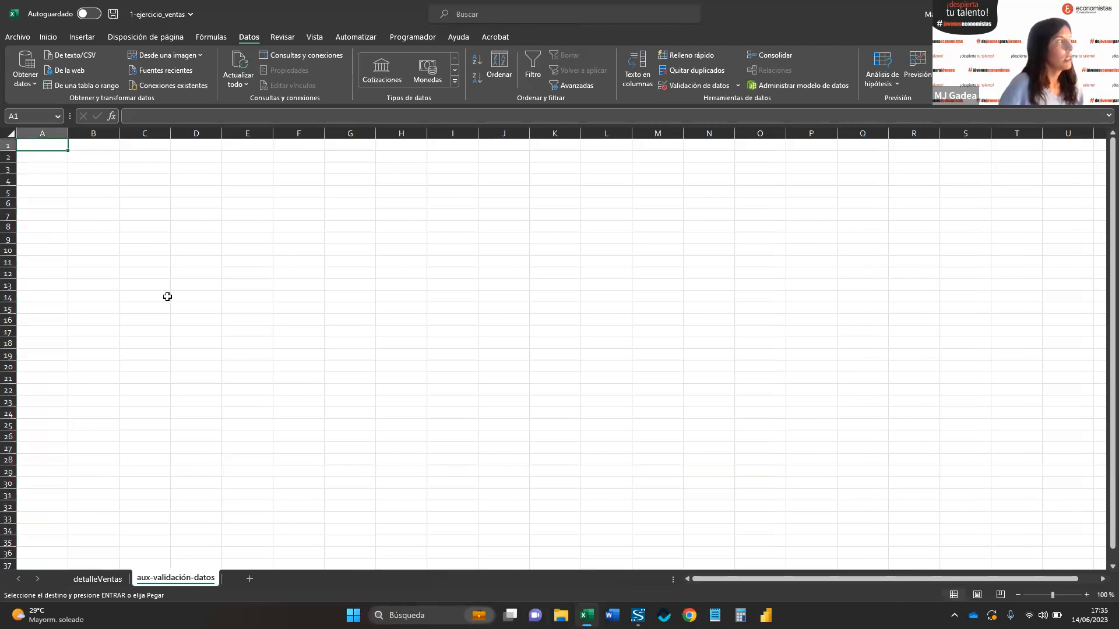
- Paste the copied Cliente column as values starting at A1 and make its header bold
right_click(50, 146)
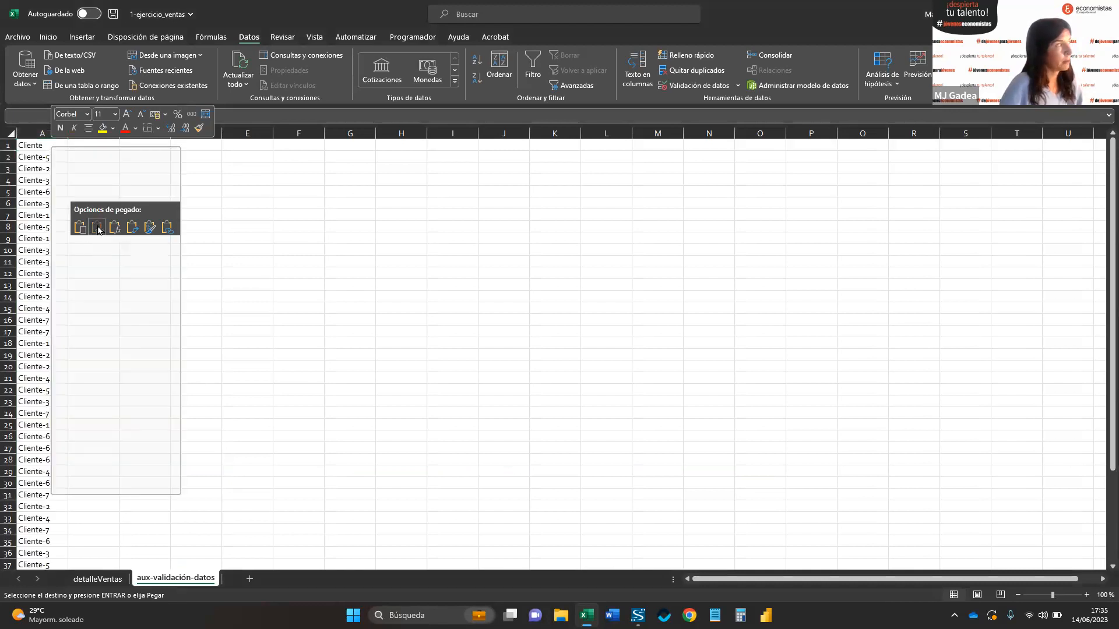
click(98, 228)
click(87, 323)
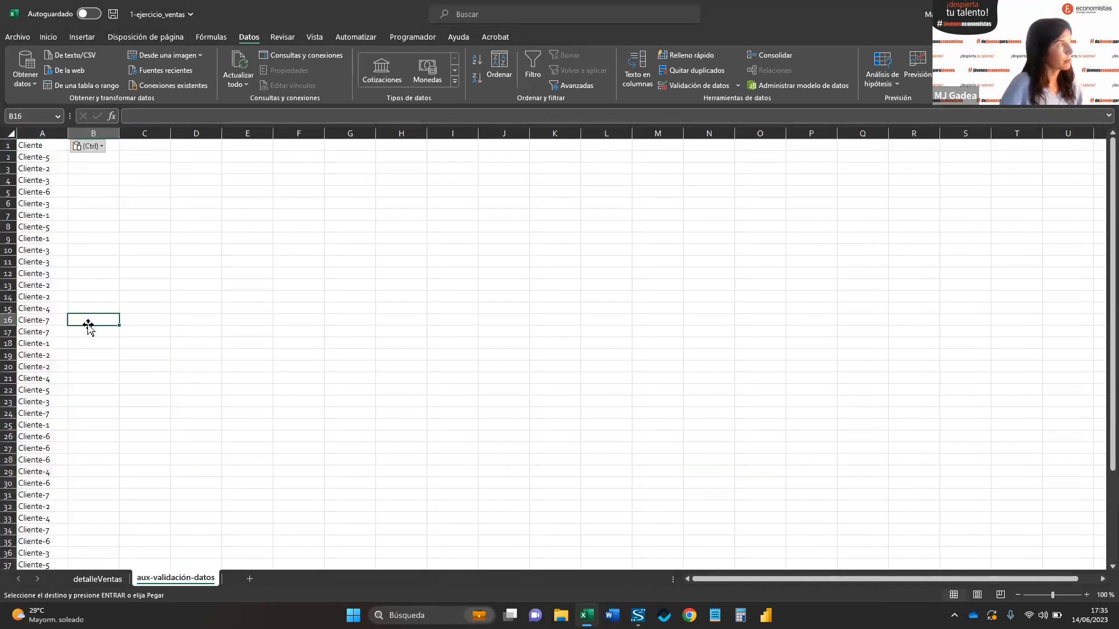
click(47, 147)
key(ctrl+b)
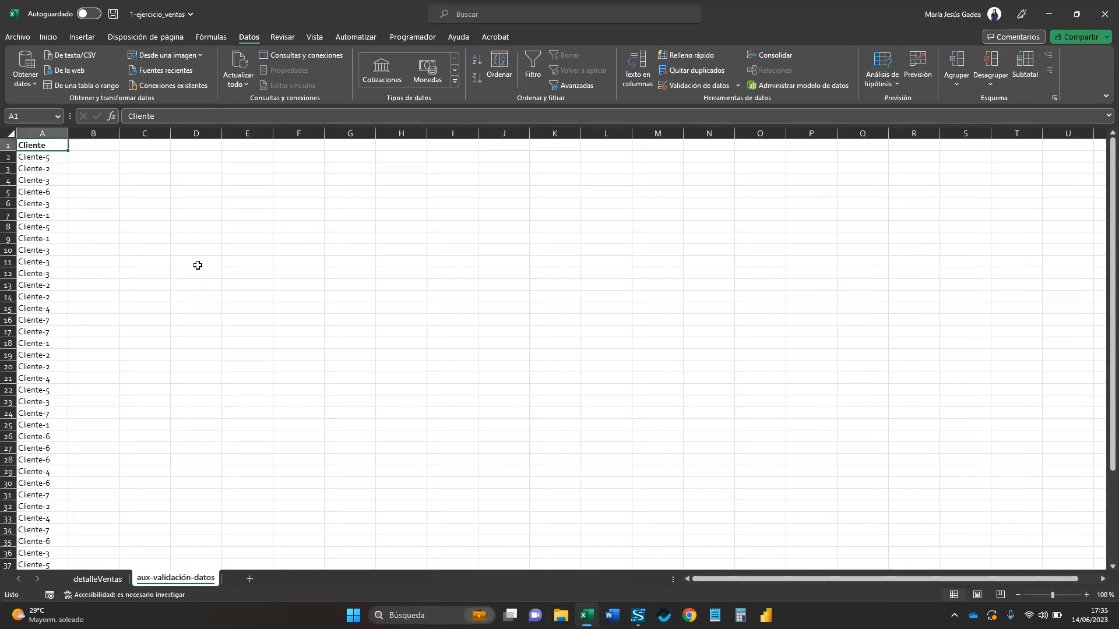
click(197, 263)
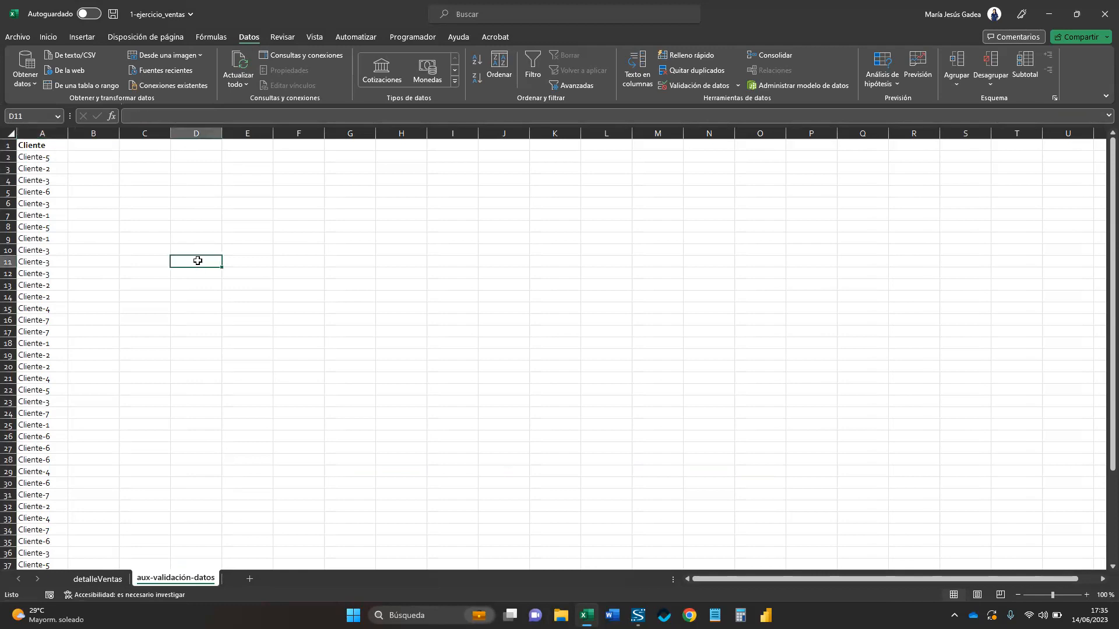
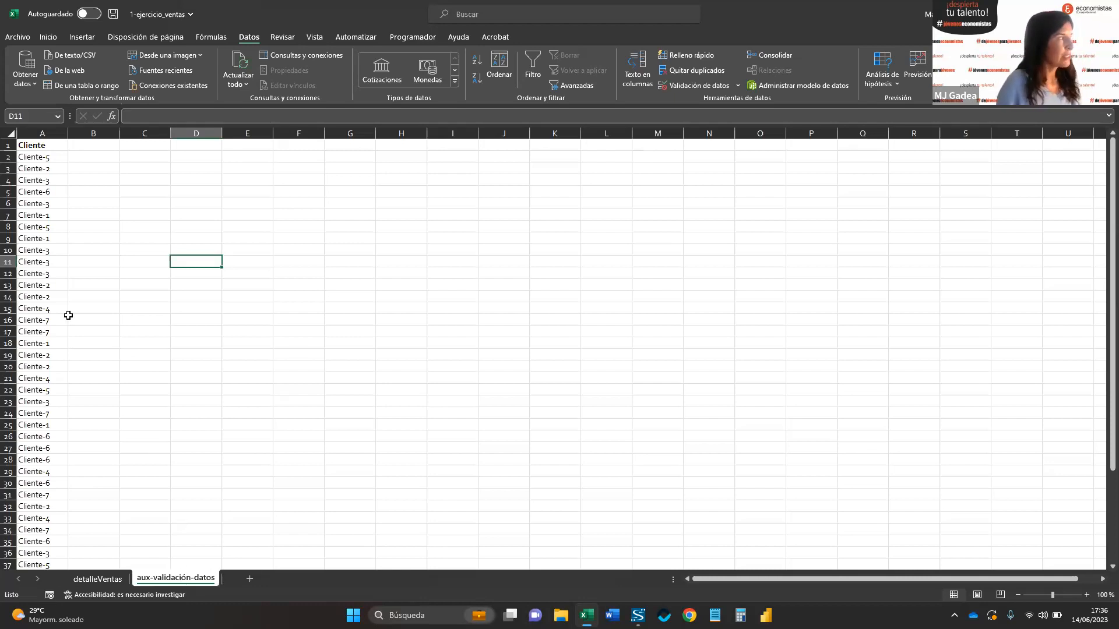
- Enter Cliente-1 in B2 and Cliente-2 in B3 of the aux-validación-datos sheet
double_click(38, 438)
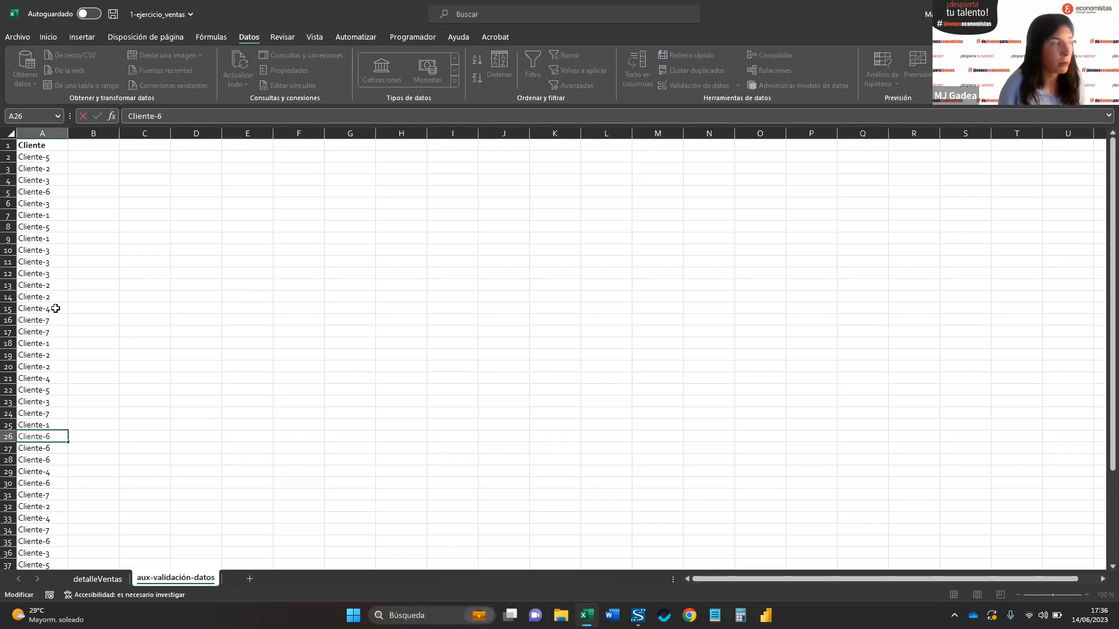
click(104, 159)
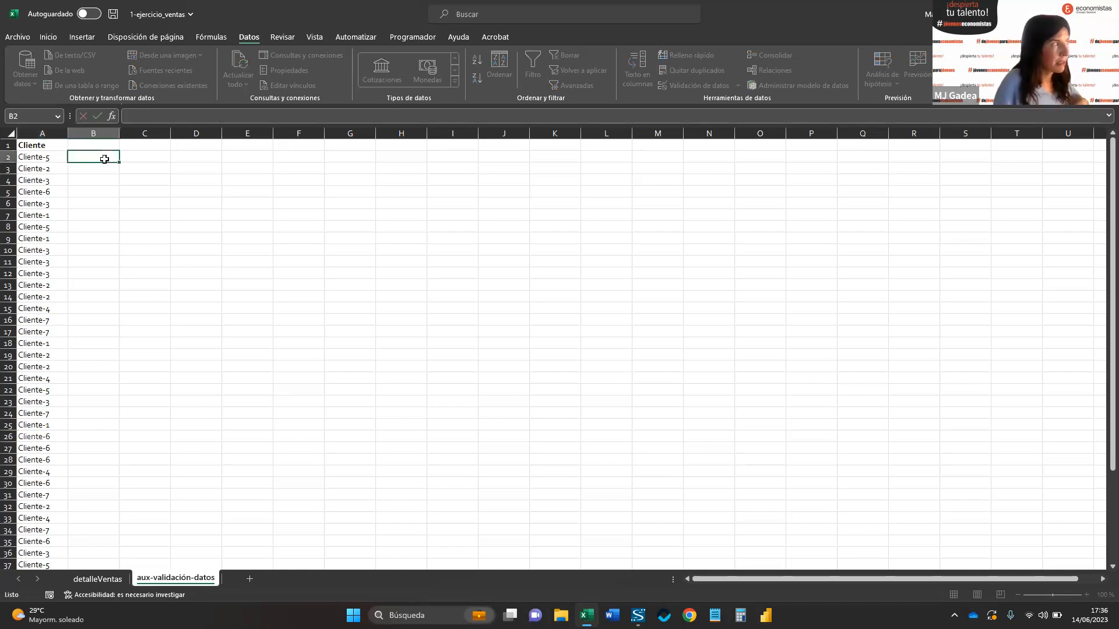
text(Cliente-1)
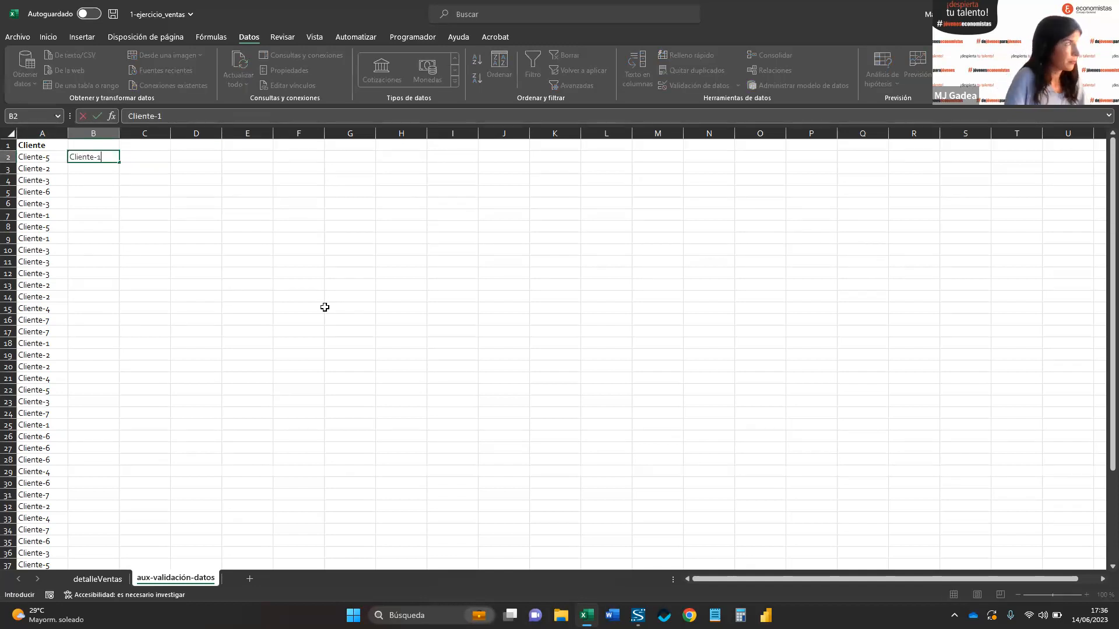
key(Return)
text(Cliente-)
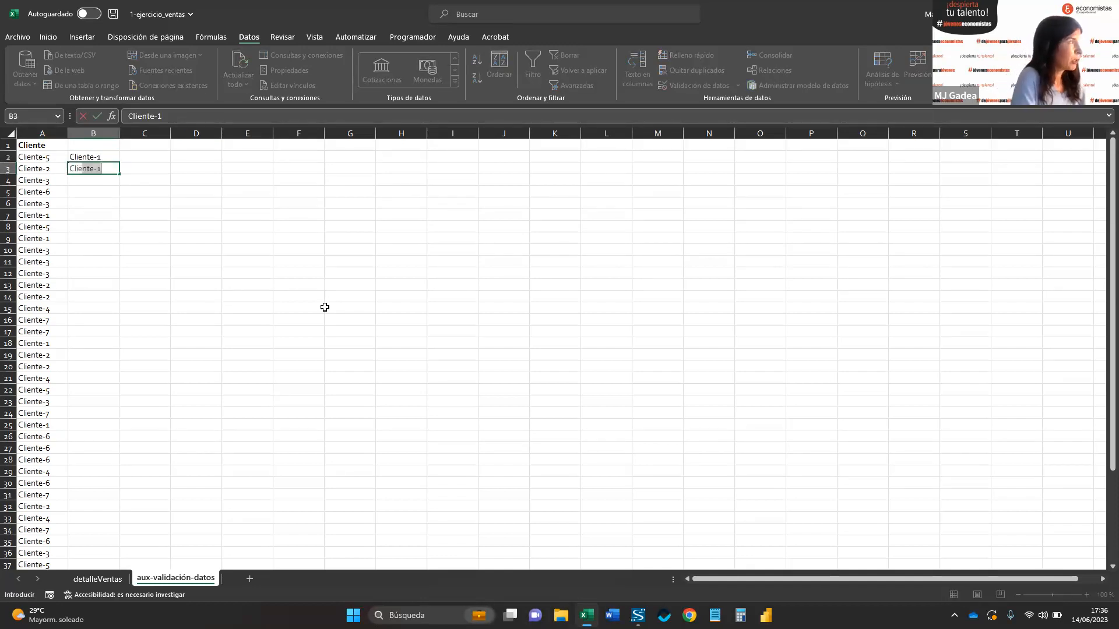
text(2)
key(Return)
- Fill the client series from B2:B3 down to B21, and clear the filled cells
key(Up)
key(Up)
key(shift+Down)
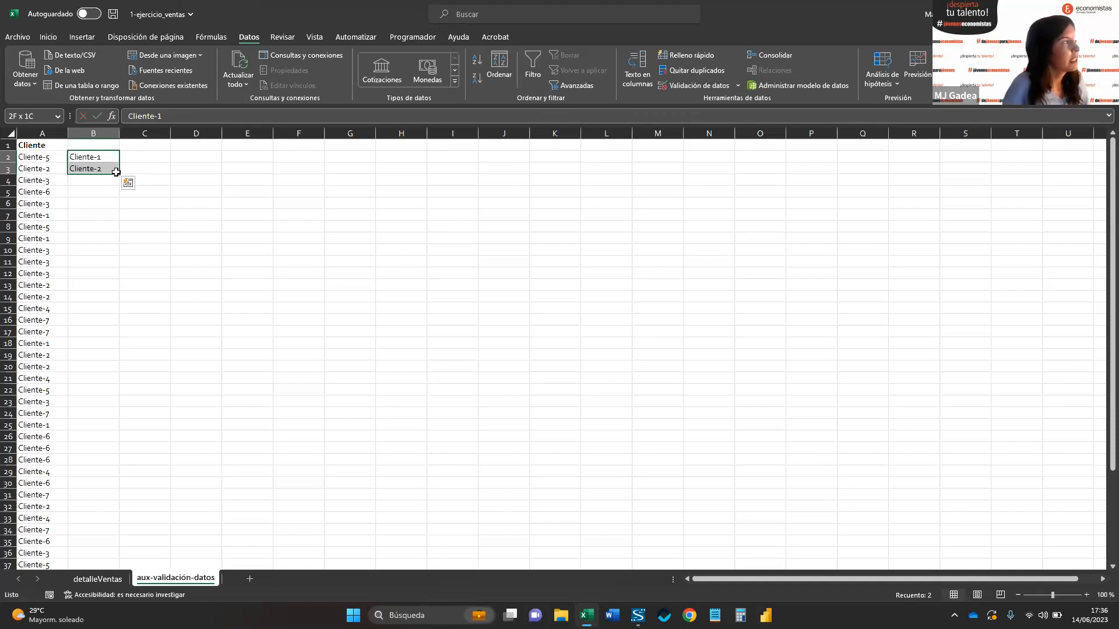
drag(116, 176, 137, 402)
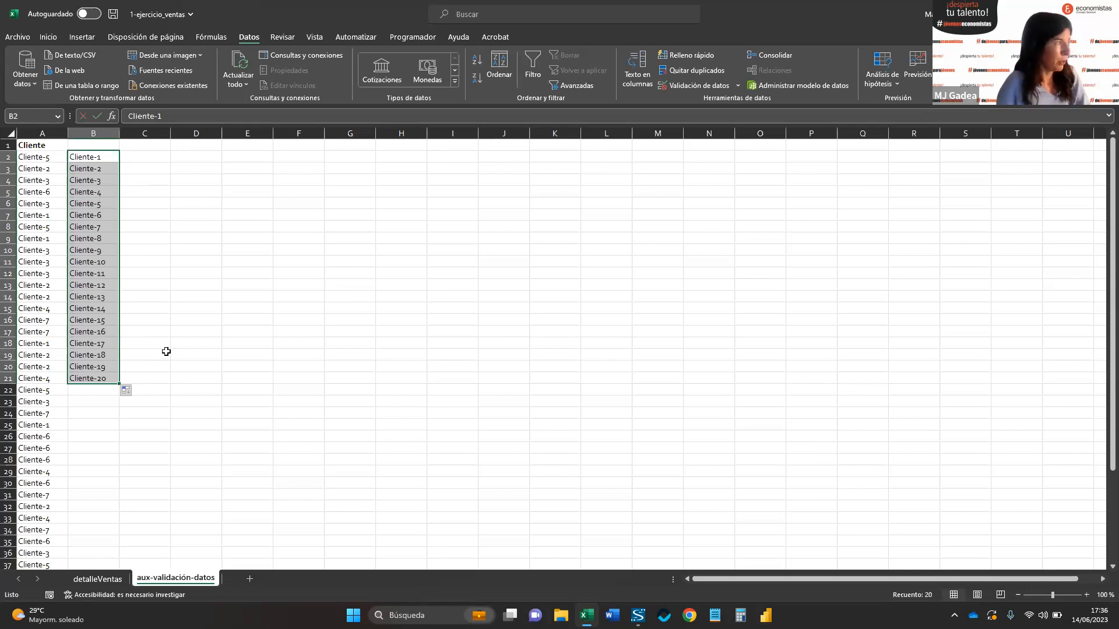
key(Delete)
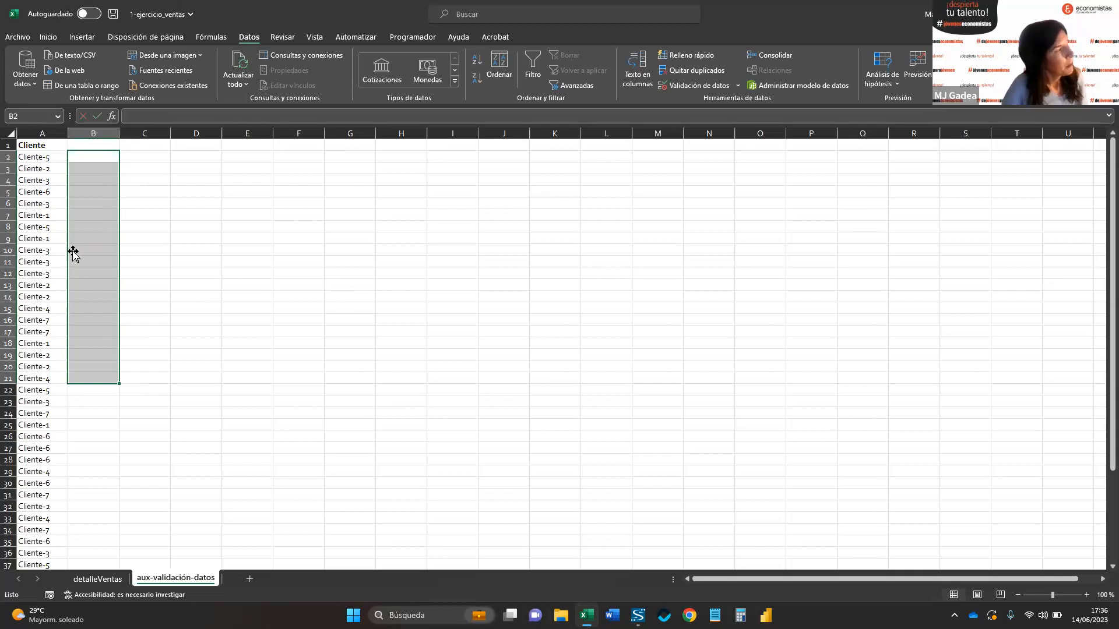
- Remove the duplicate values from the Cliente list in column A, treating the first row as a header
click(46, 130)
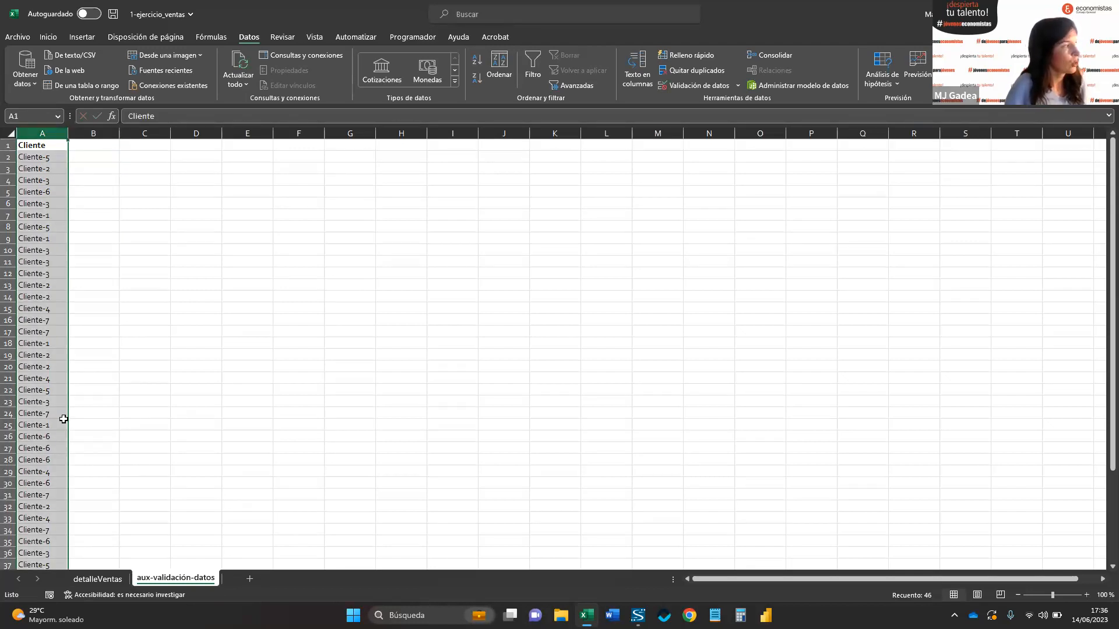
click(47, 37)
click(248, 37)
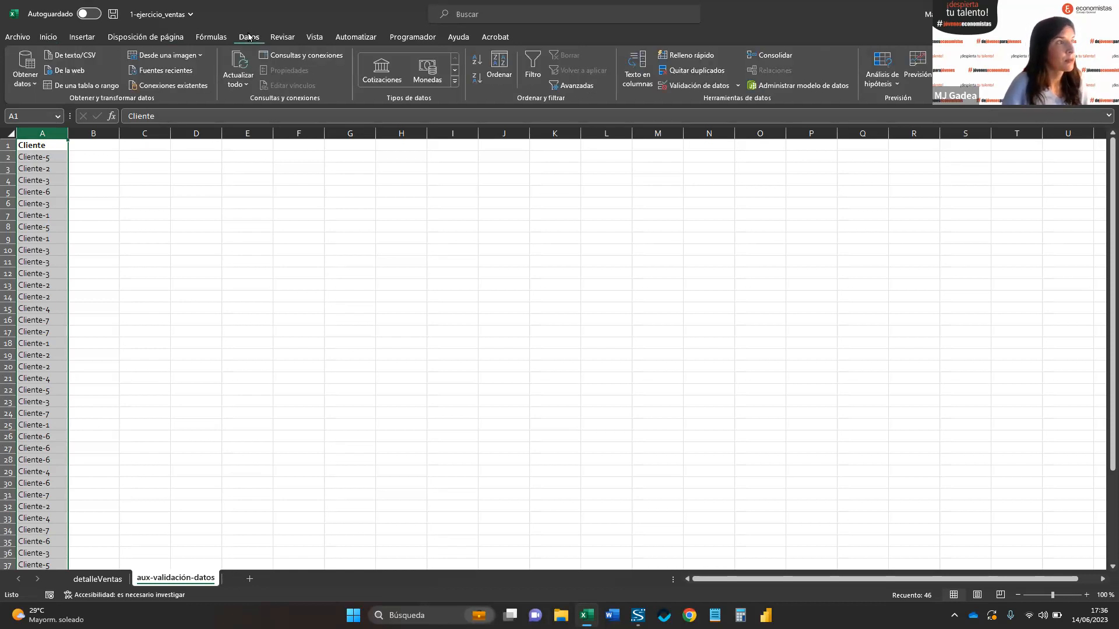
click(673, 71)
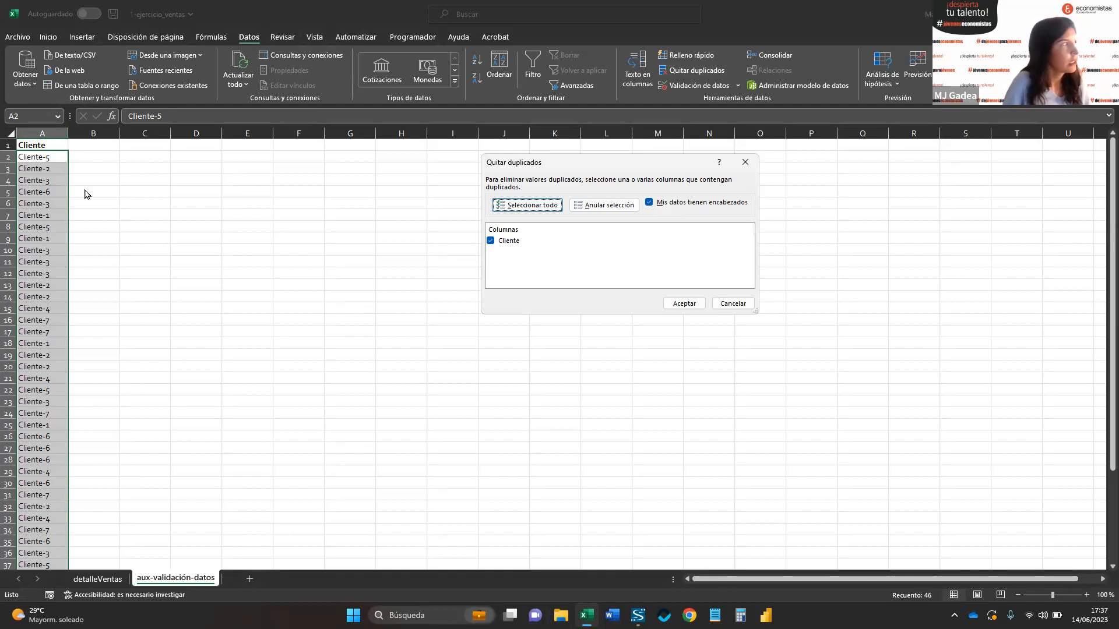
click(685, 303)
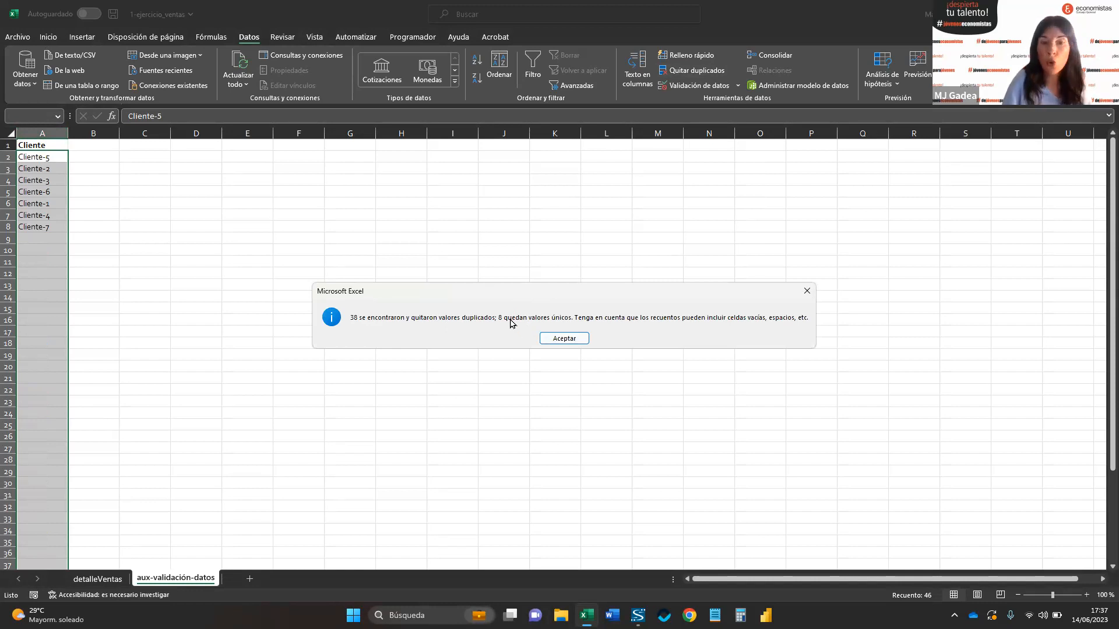
click(557, 343)
- Add a filter to the Cliente list in A1:A8 and sort it from A to Z
drag(42, 157, 51, 229)
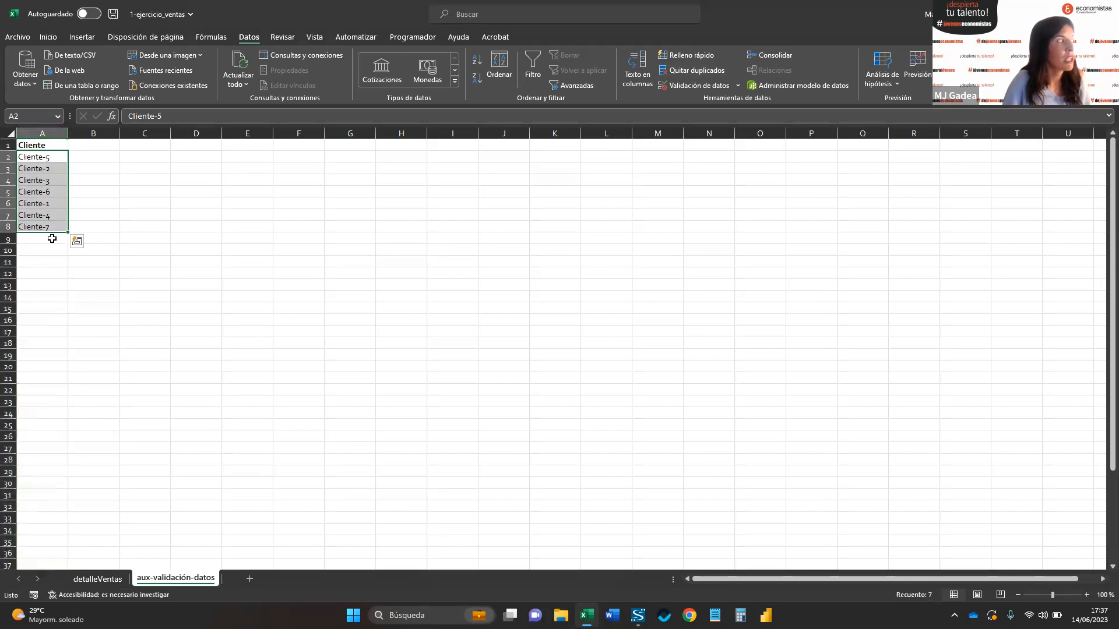
drag(53, 145, 52, 225)
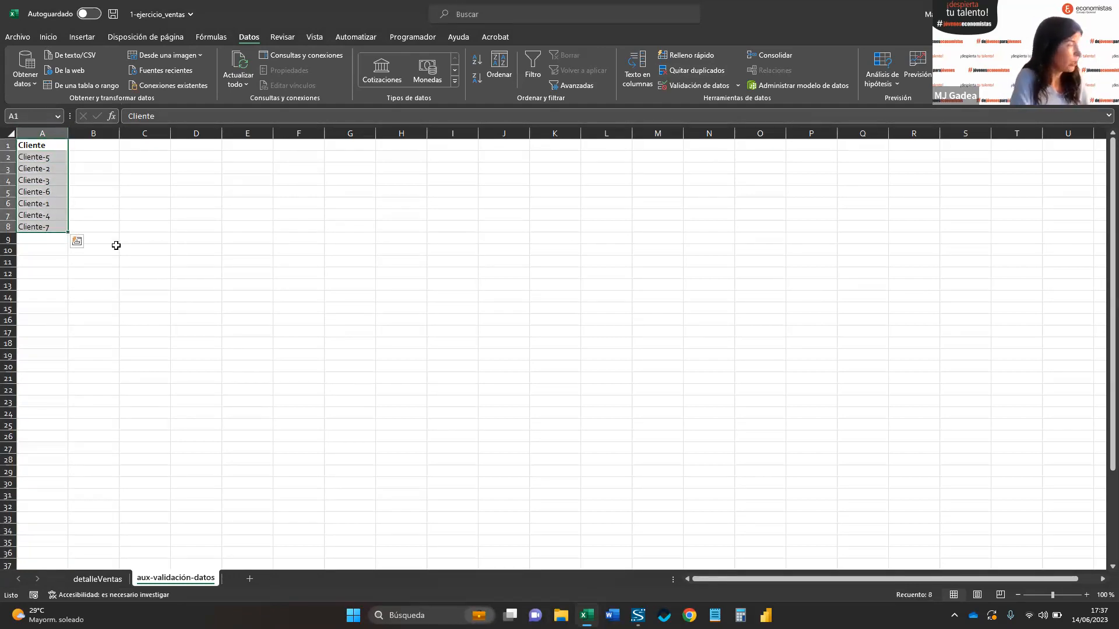
key(ctrl+shift+l)
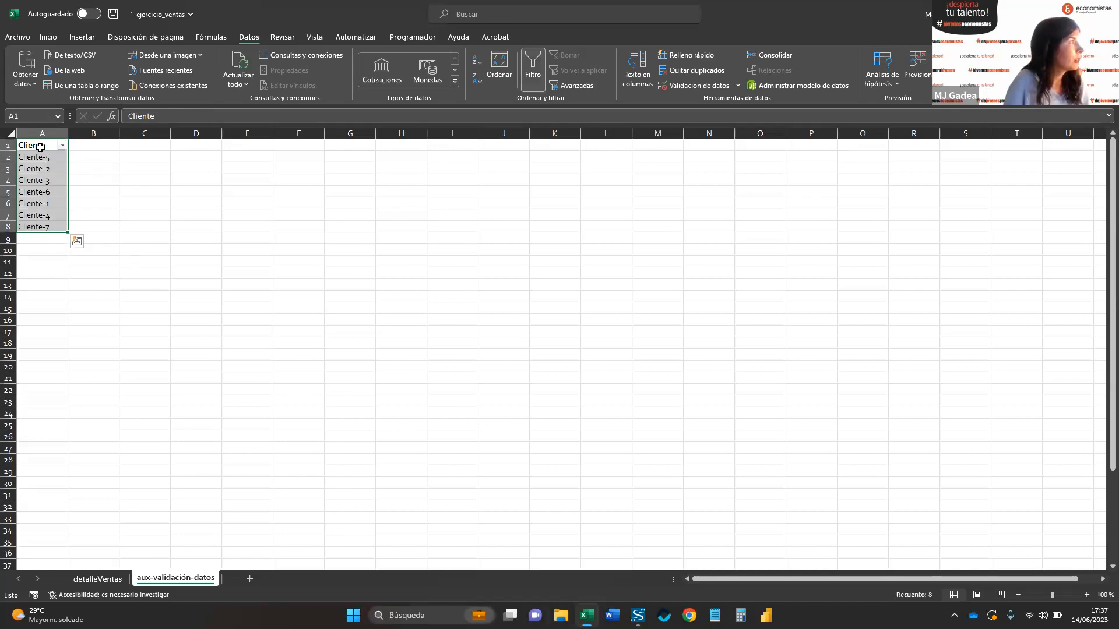
click(62, 145)
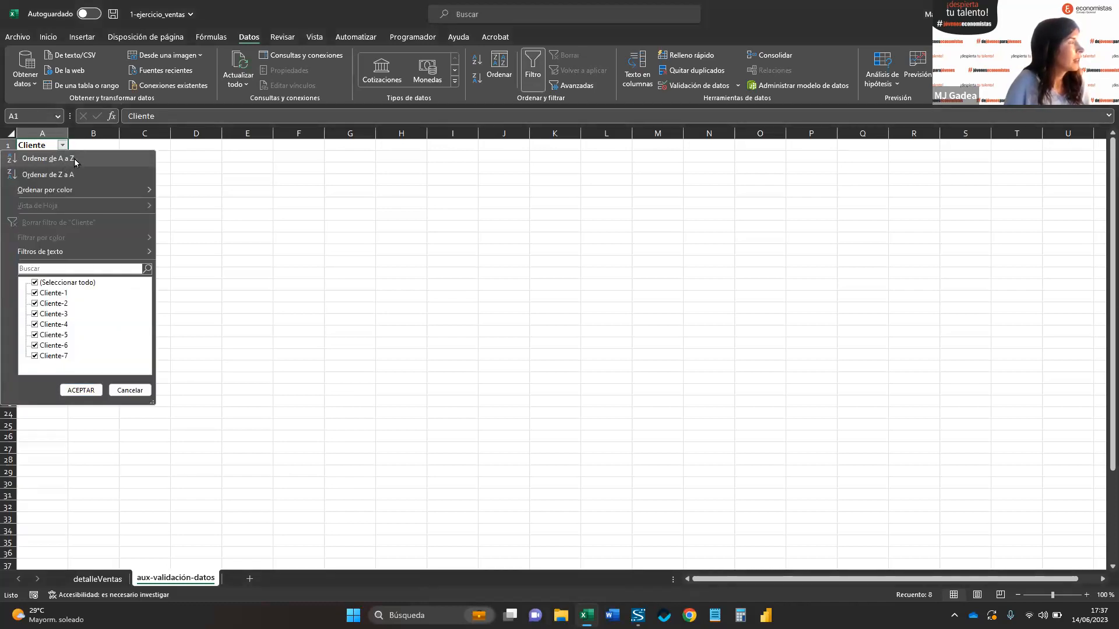
click(76, 159)
click(148, 208)
double_click(45, 168)
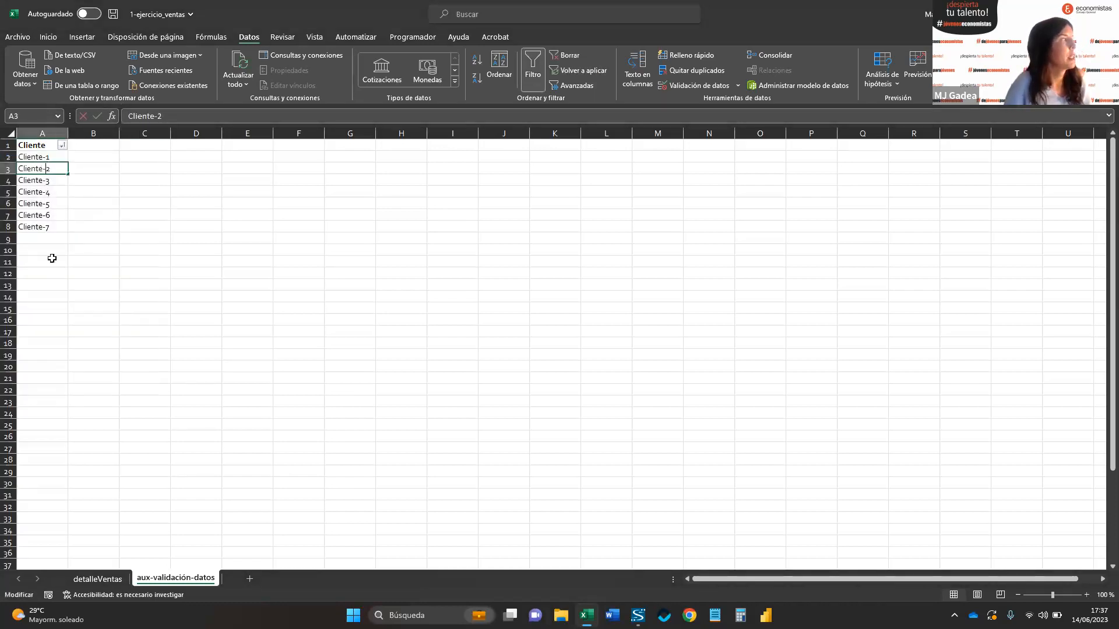
click(50, 262)
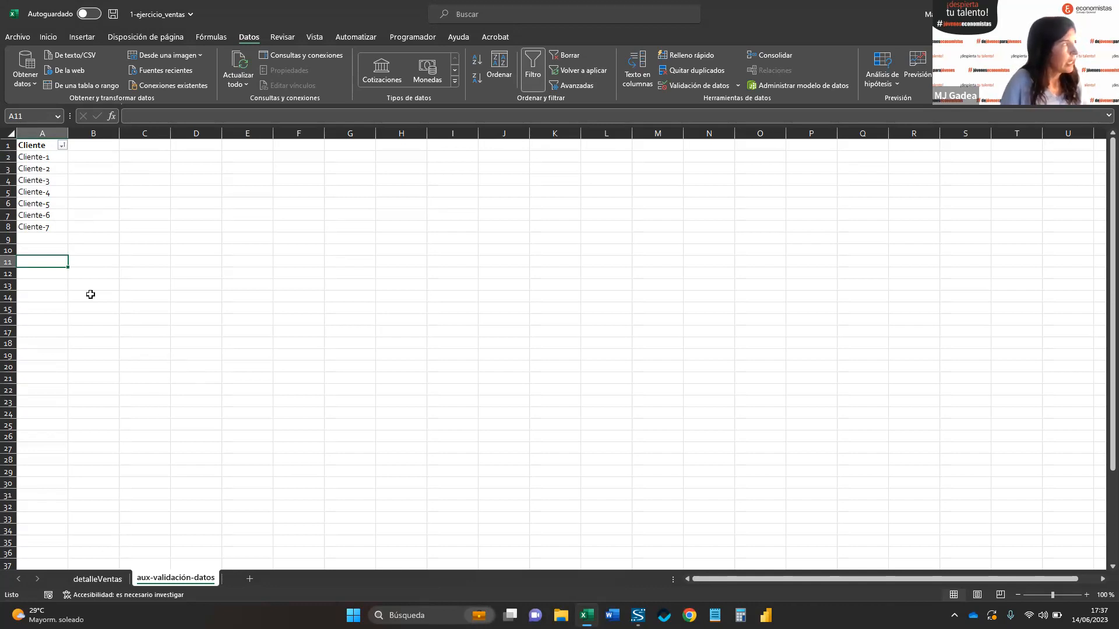
- On the detalleVentas sheet, start a data validation for all Cliente data cells and allow only a list (Lista)
click(119, 579)
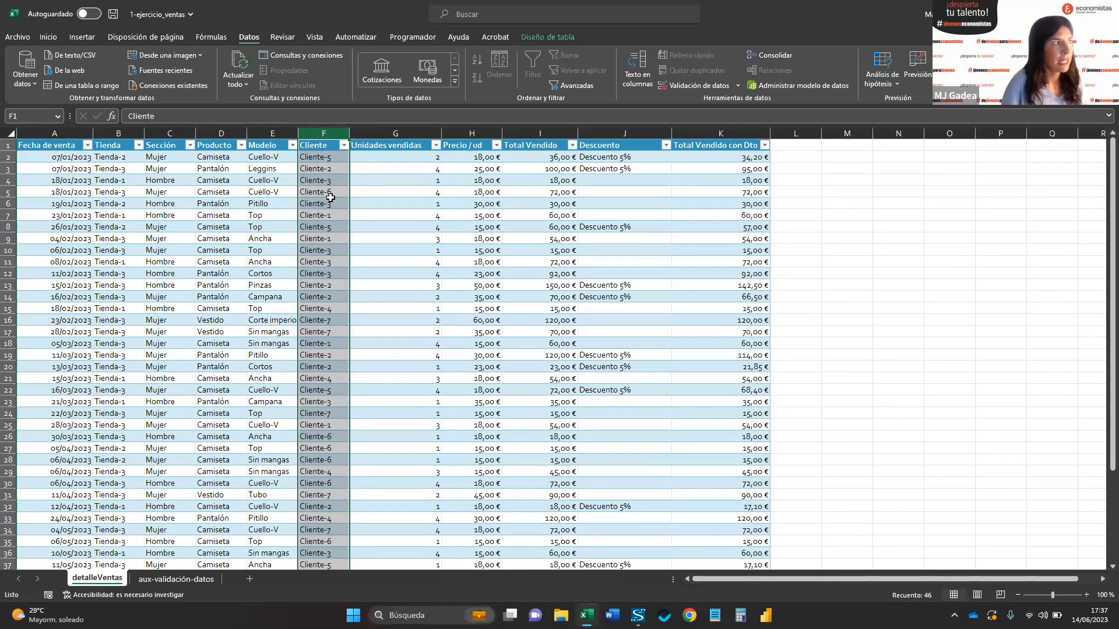
click(325, 154)
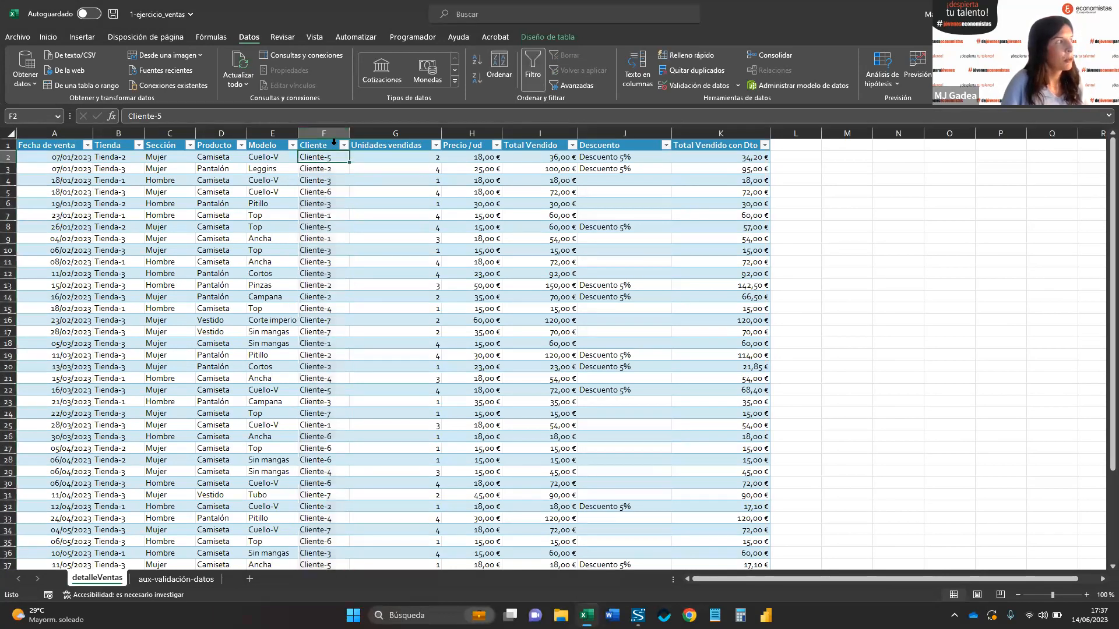
click(332, 141)
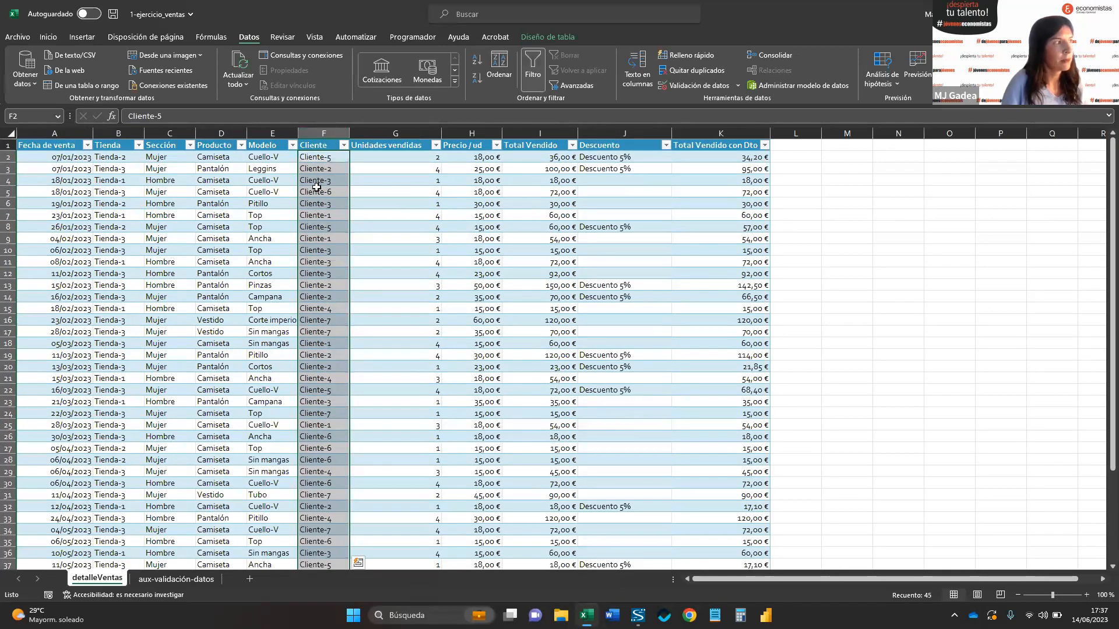
click(330, 131)
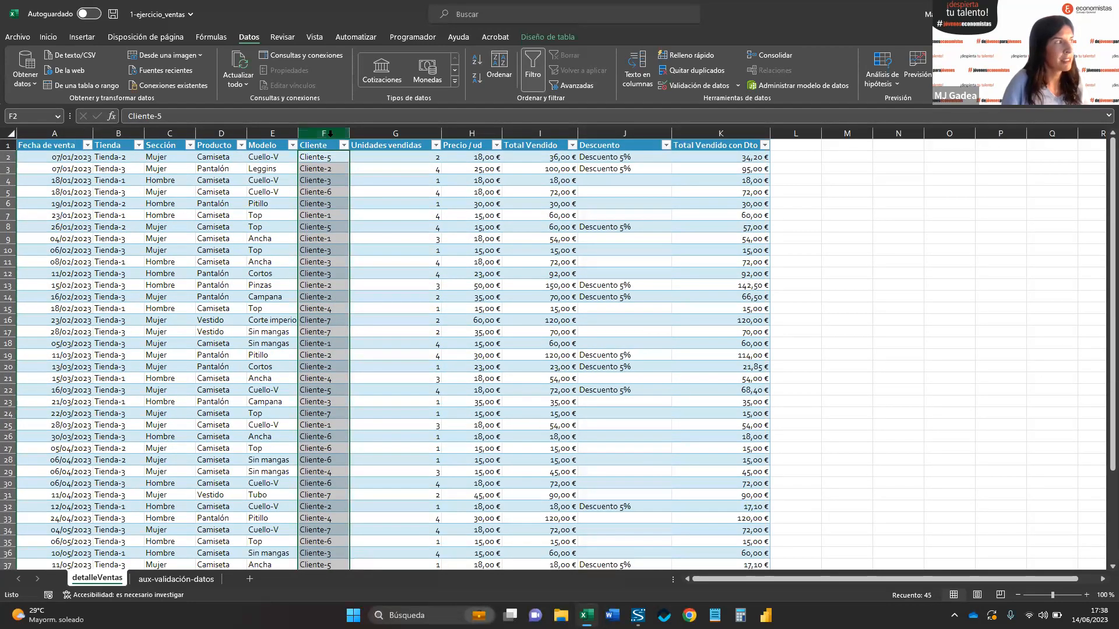
click(329, 143)
click(353, 196)
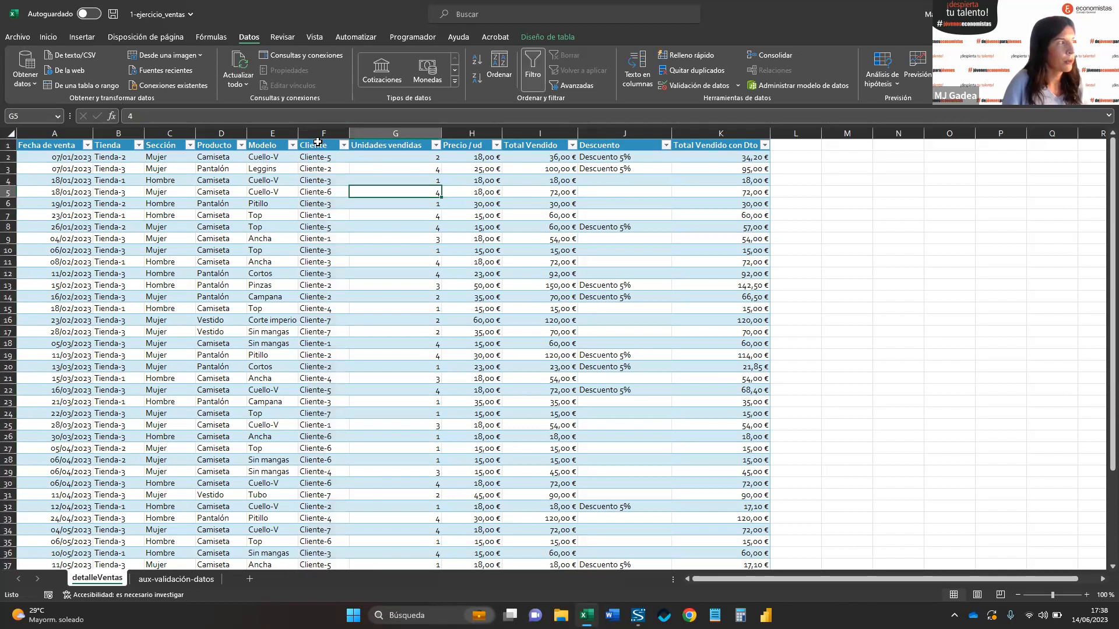
click(317, 142)
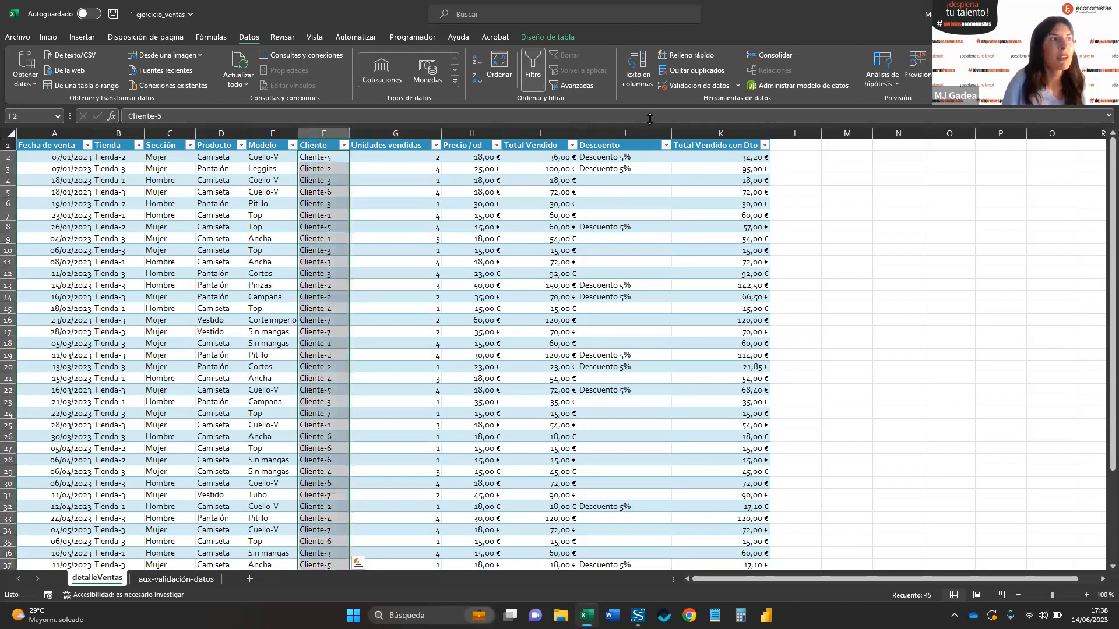
click(702, 86)
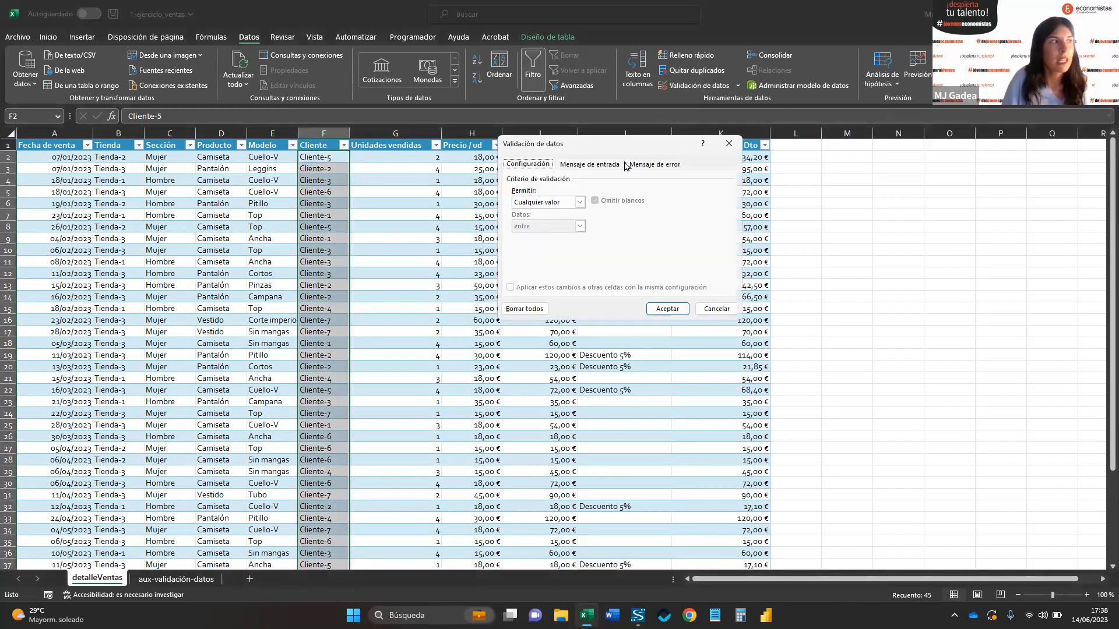
click(579, 201)
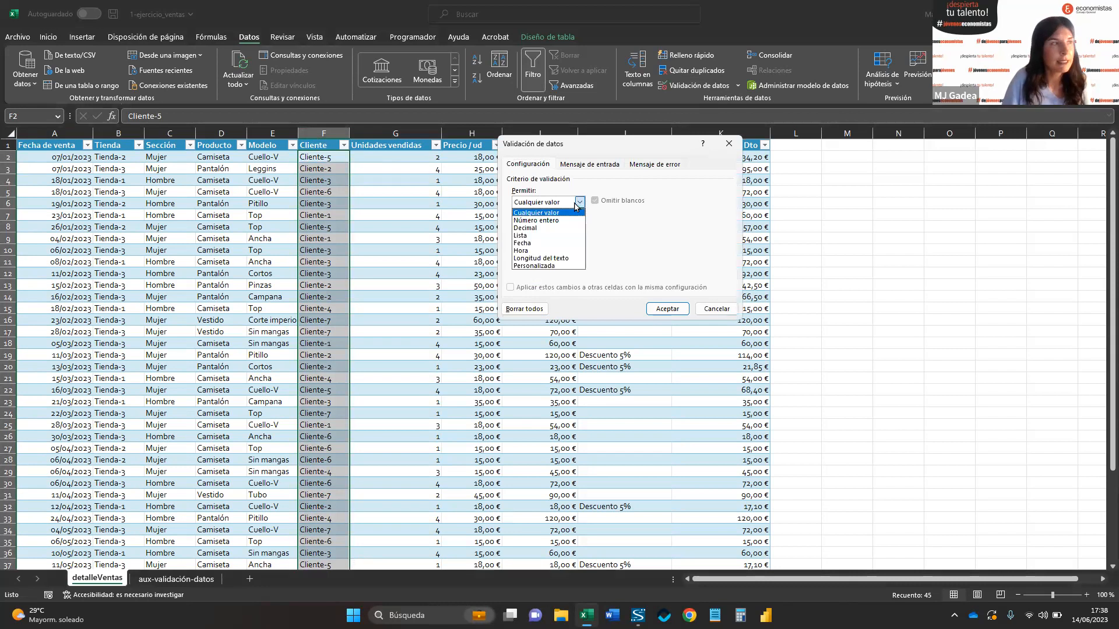
click(536, 235)
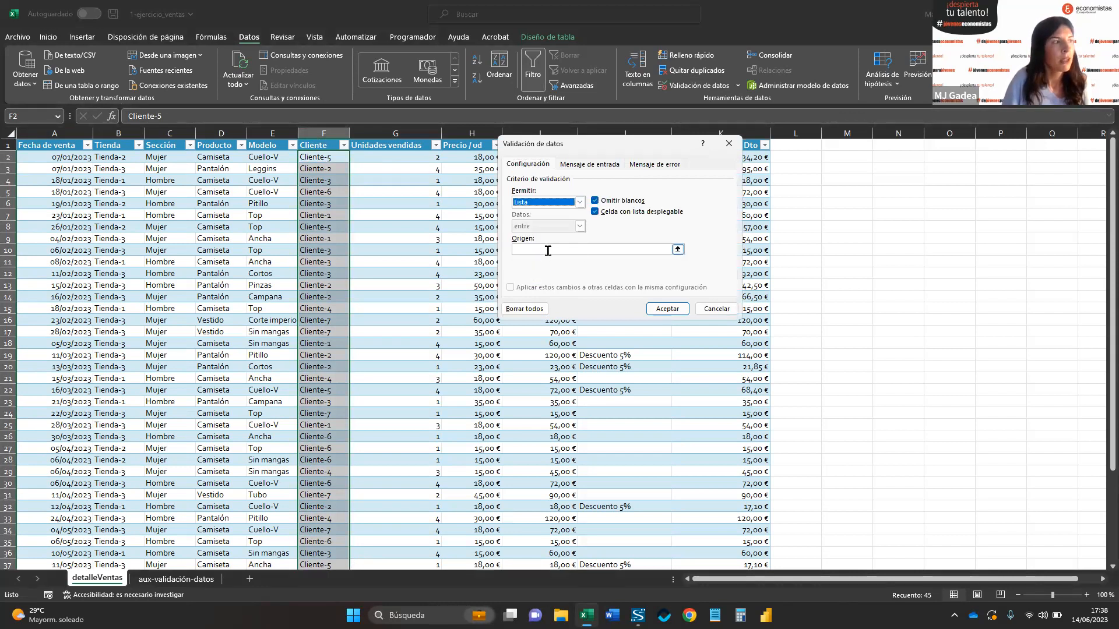
- Set the validation list's source to ='aux-validación-datos'!$A$2:$A$30 and apply the rule
click(548, 250)
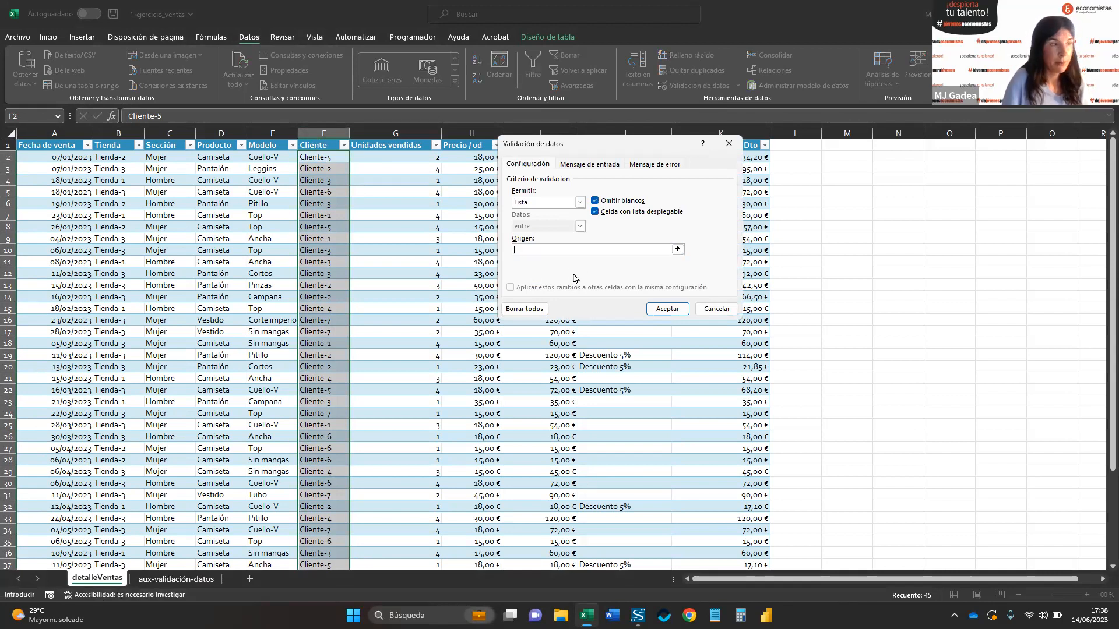
key(BackSpace)
key(BackSpace)
key(BackSpace)
key(BackSpace)
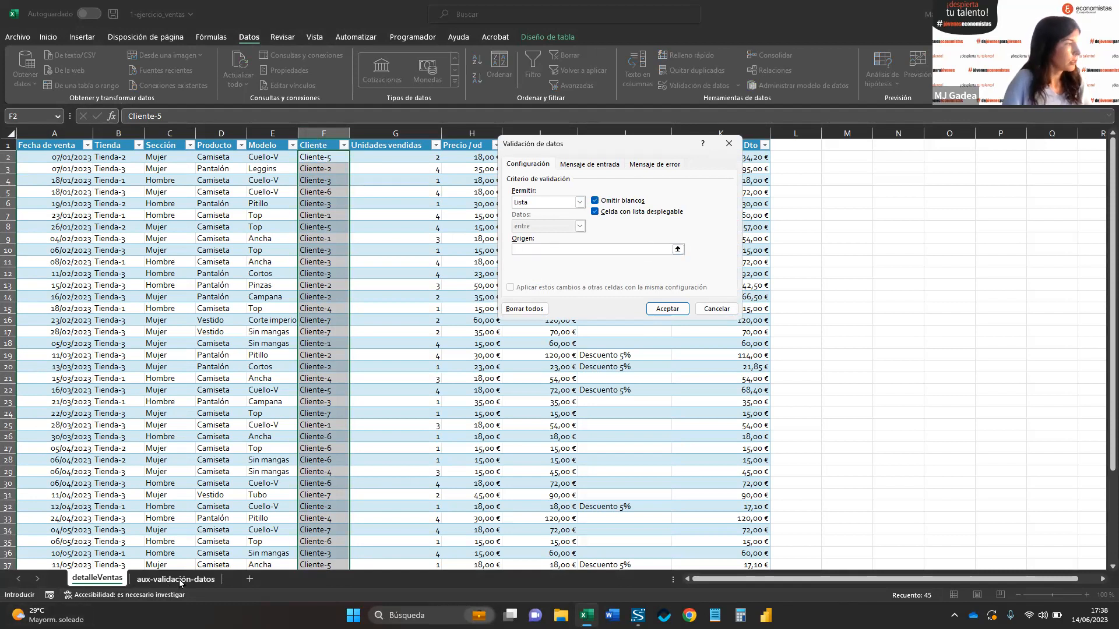
click(182, 579)
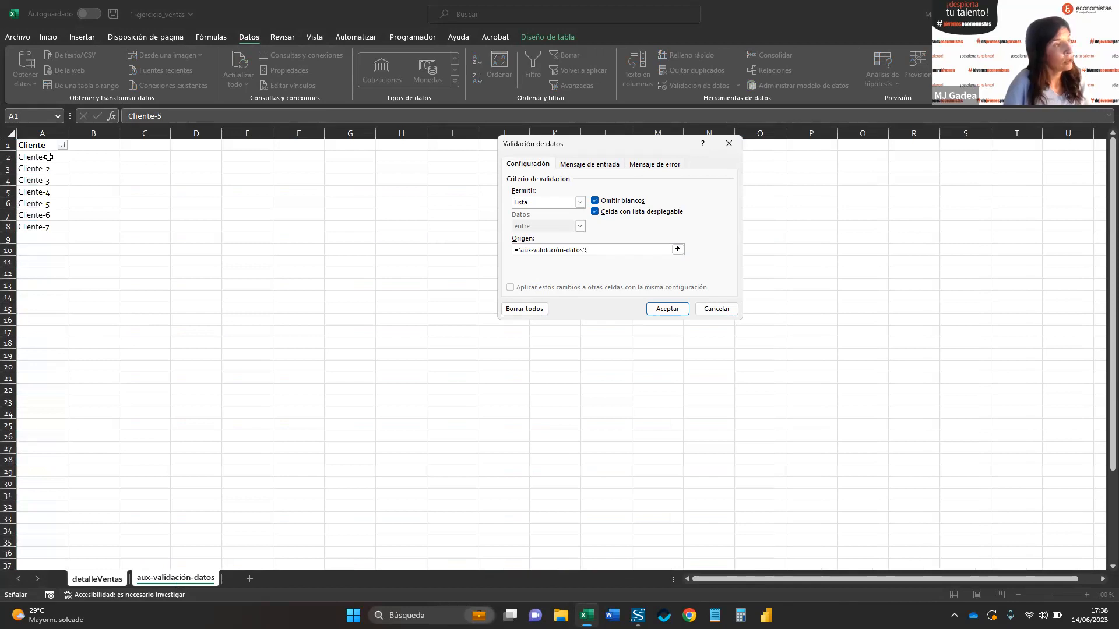
drag(48, 157, 61, 453)
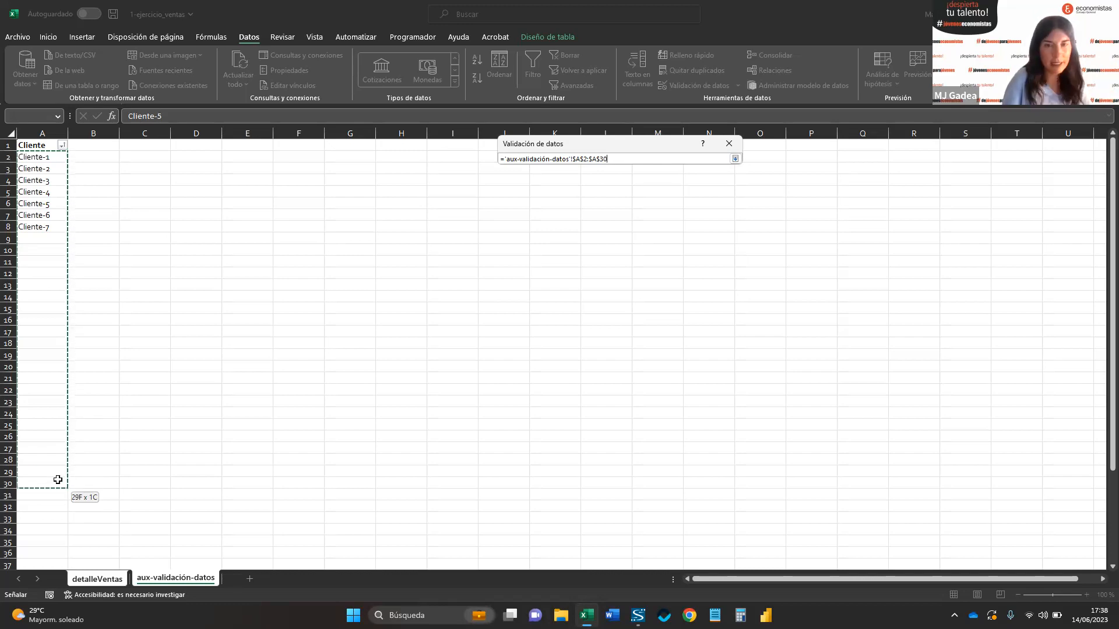
drag(60, 479, 60, 478)
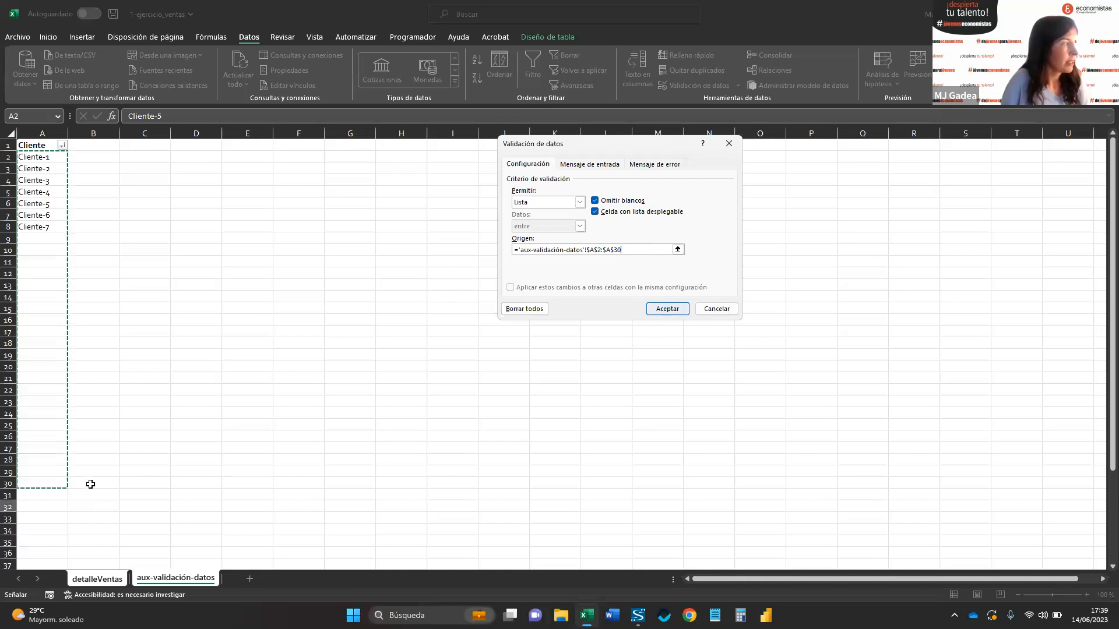
click(669, 309)
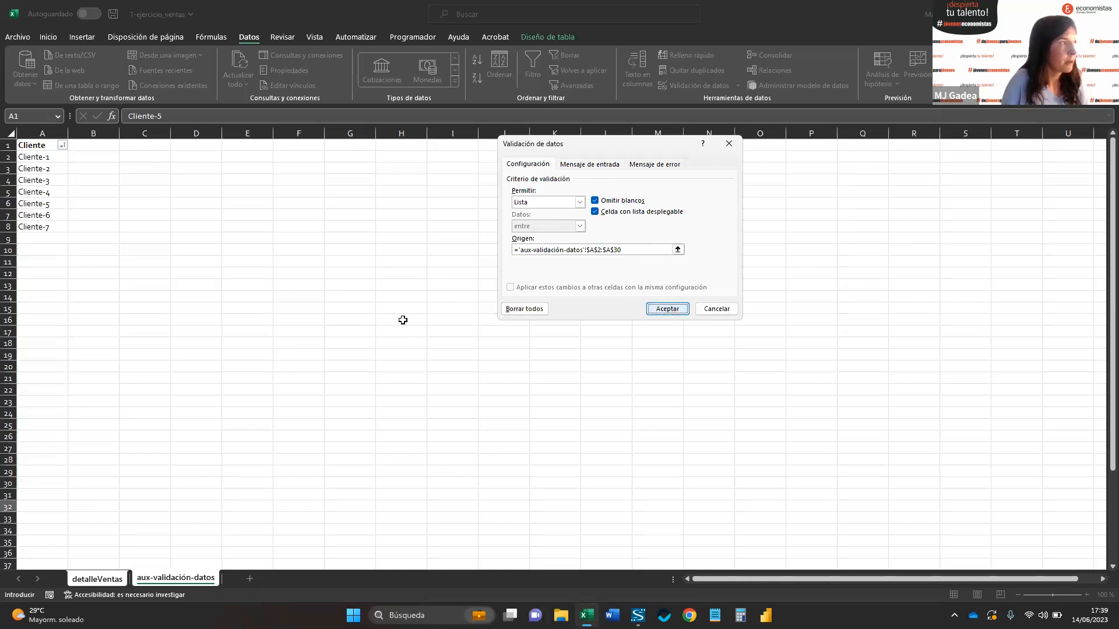
- Inspect the options in the Cliente dropdown list of cell F12
click(354, 273)
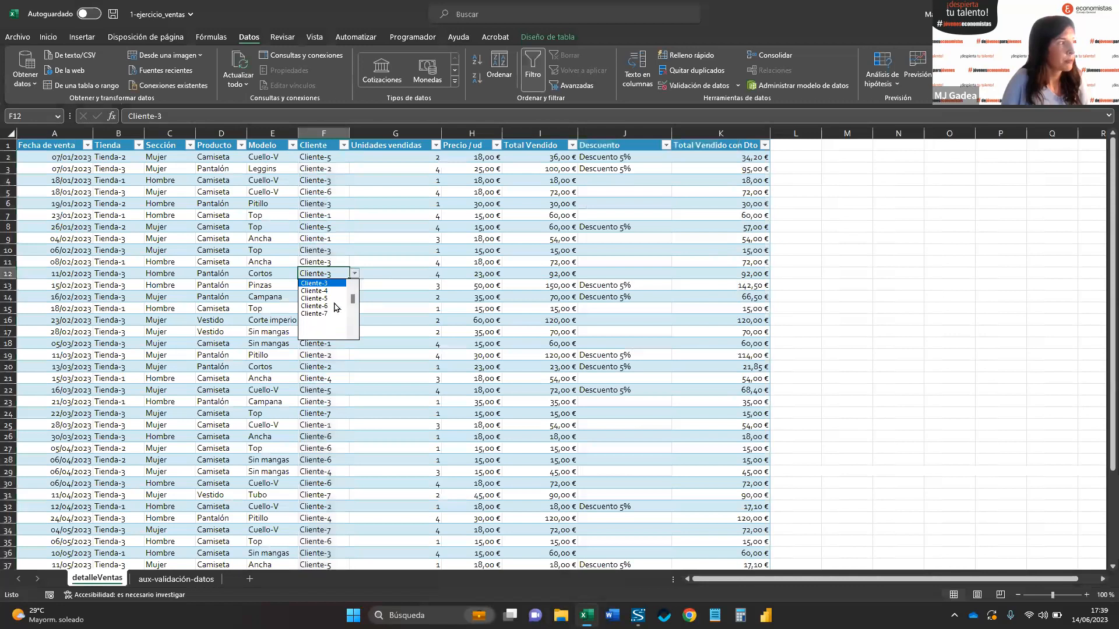
mouse_move(354, 296)
mouse_down()
mouse_move(356, 281)
mouse_move(353, 309)
mouse_move(355, 286)
mouse_up()
click(283, 479)
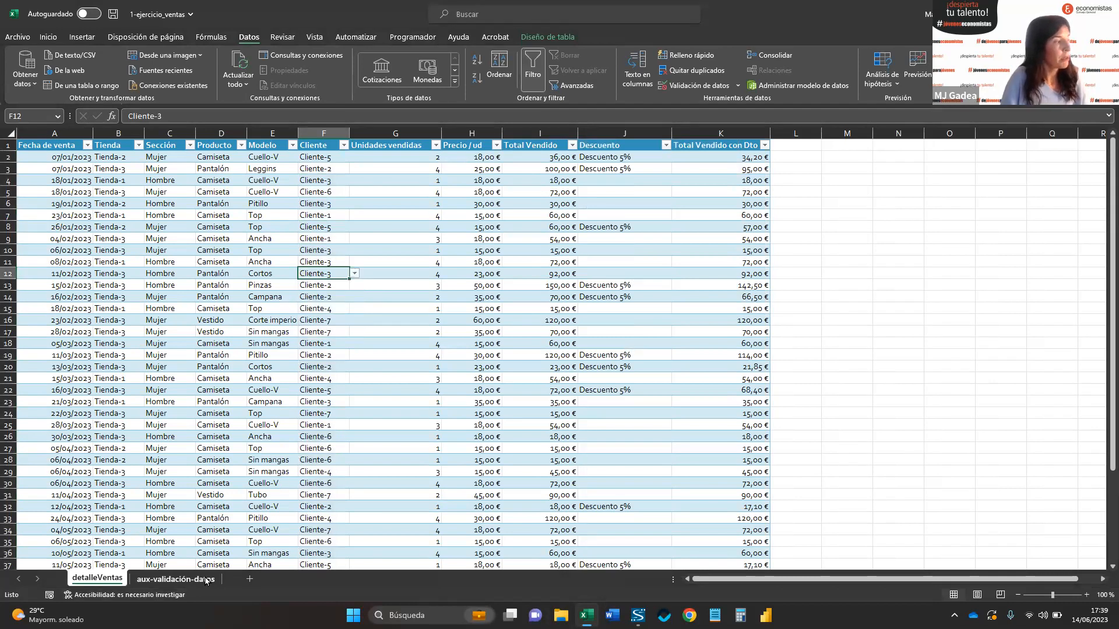
- On the aux-validación-datos sheet, shade the validation source range A2:A30 with a light grey fill
click(175, 579)
click(33, 487)
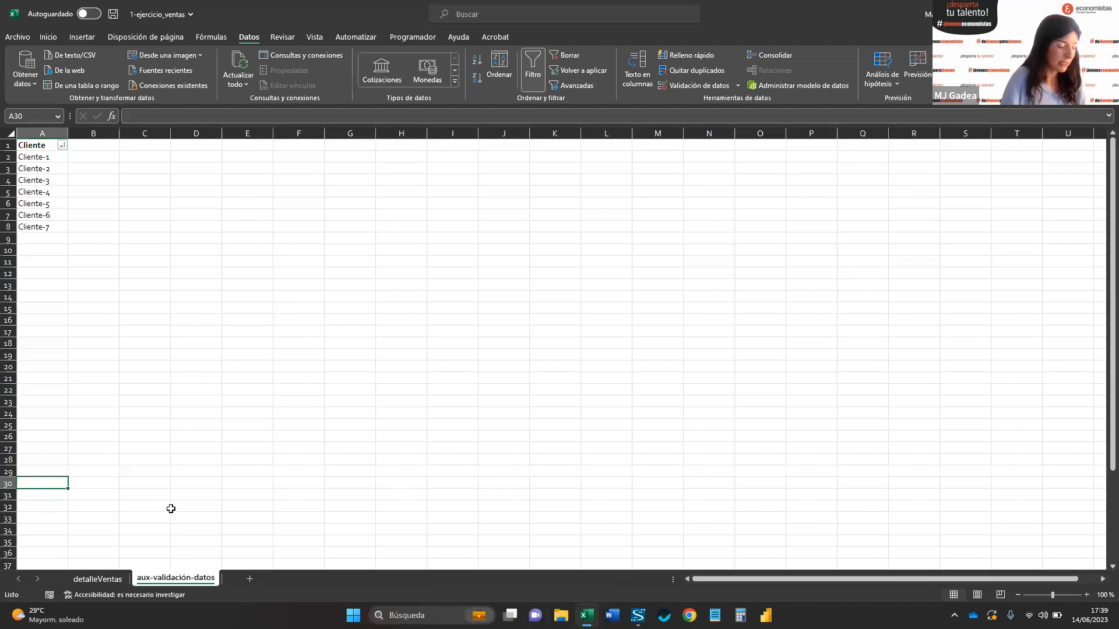
key(ctrl+shift+Up)
key(ctrl+shift+Up)
key(shift+Down)
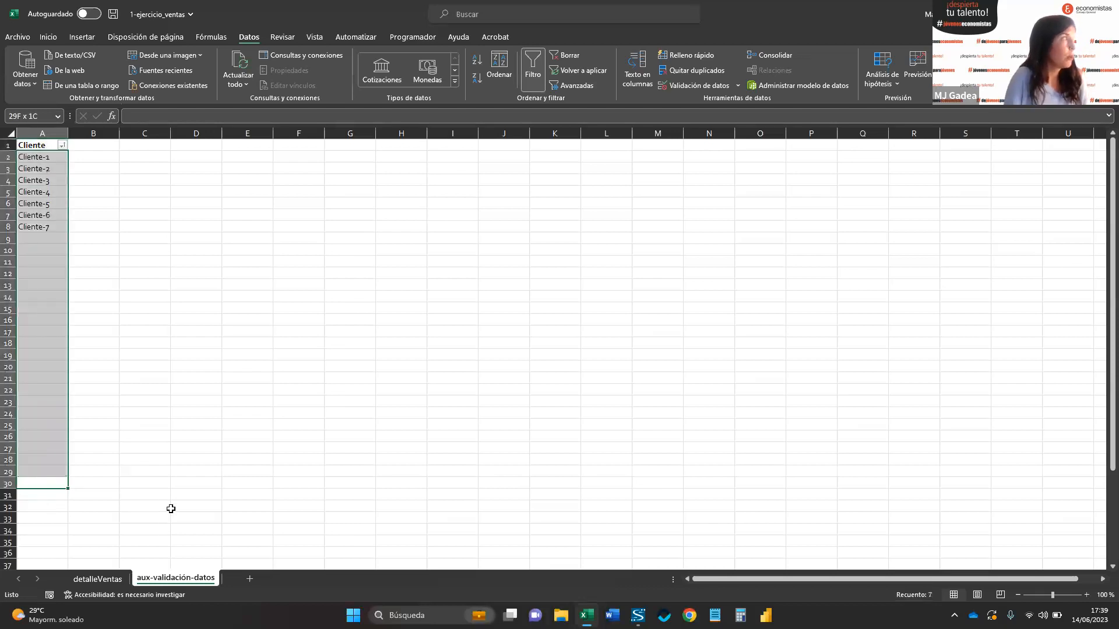
click(48, 37)
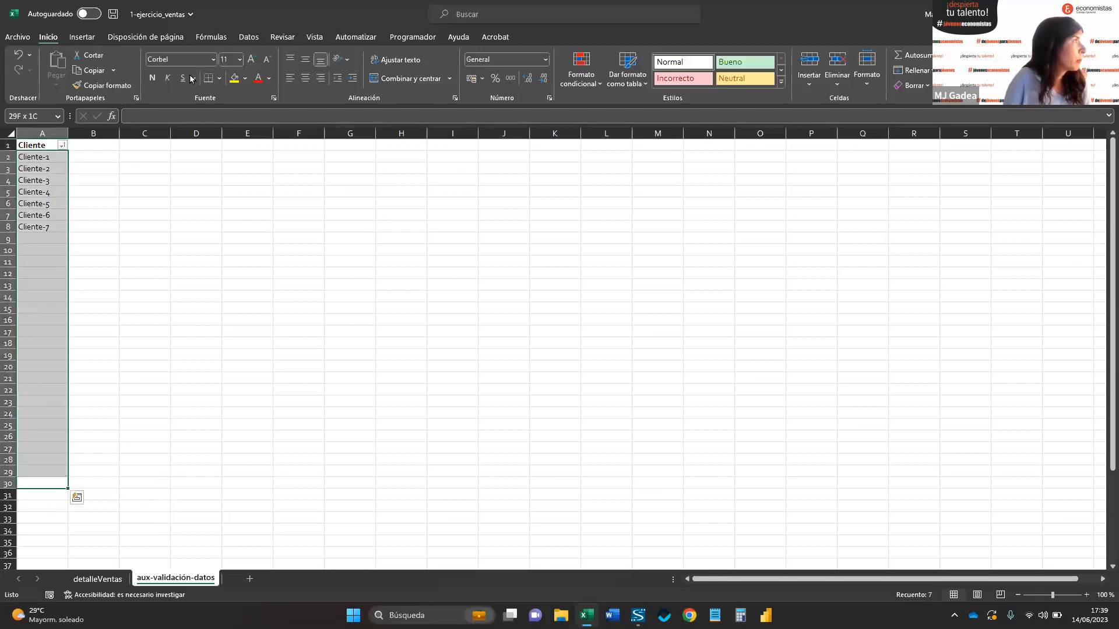
click(244, 77)
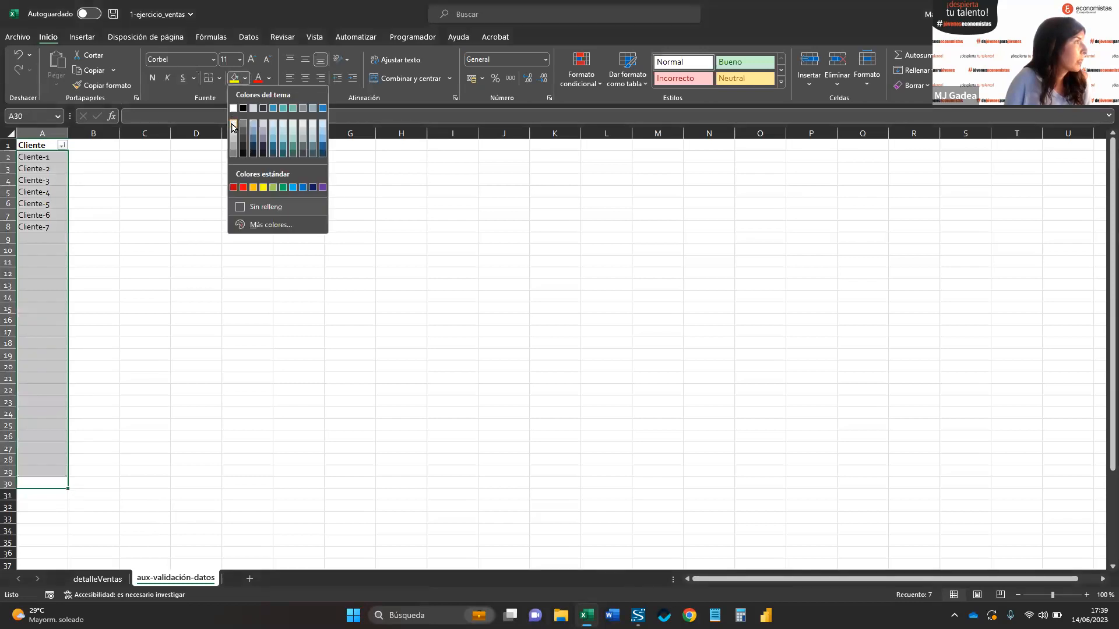
click(234, 127)
click(164, 334)
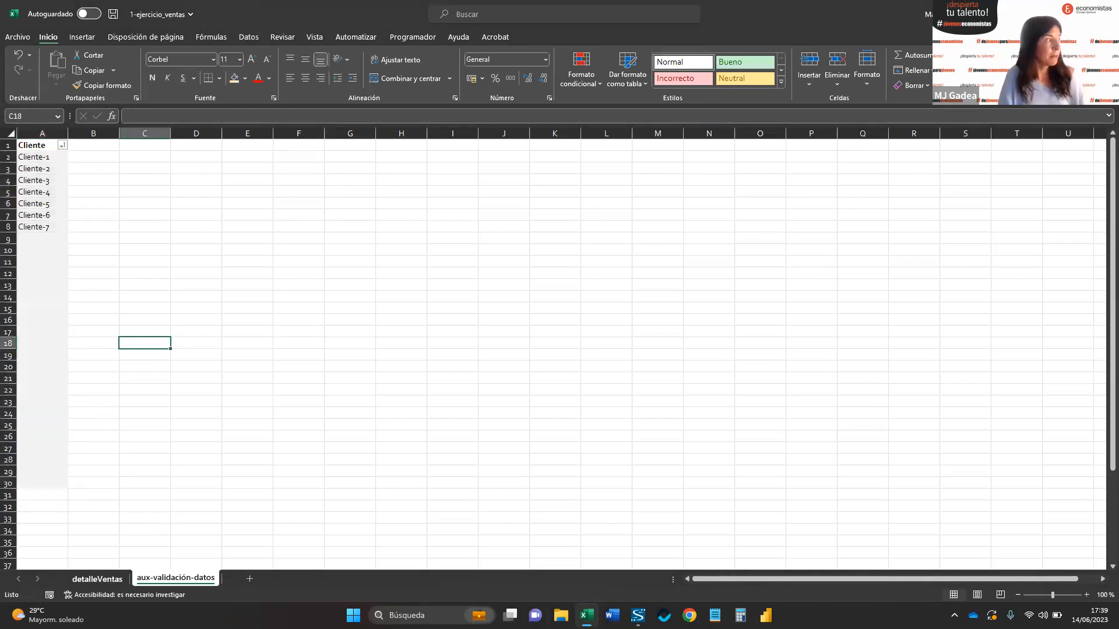
click(52, 482)
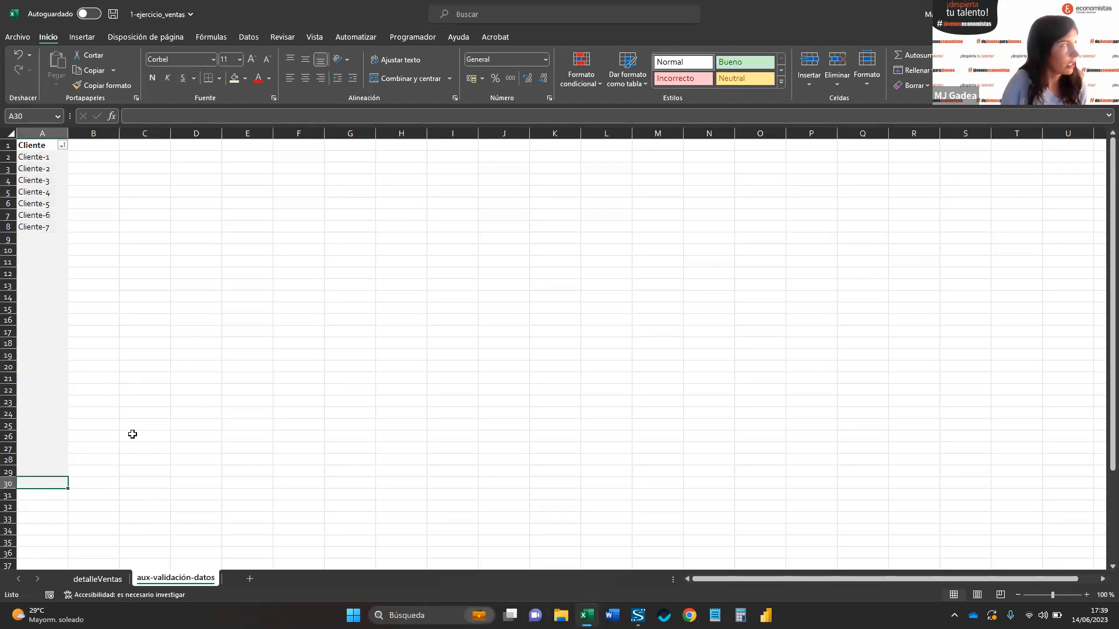
drag(46, 243, 56, 430)
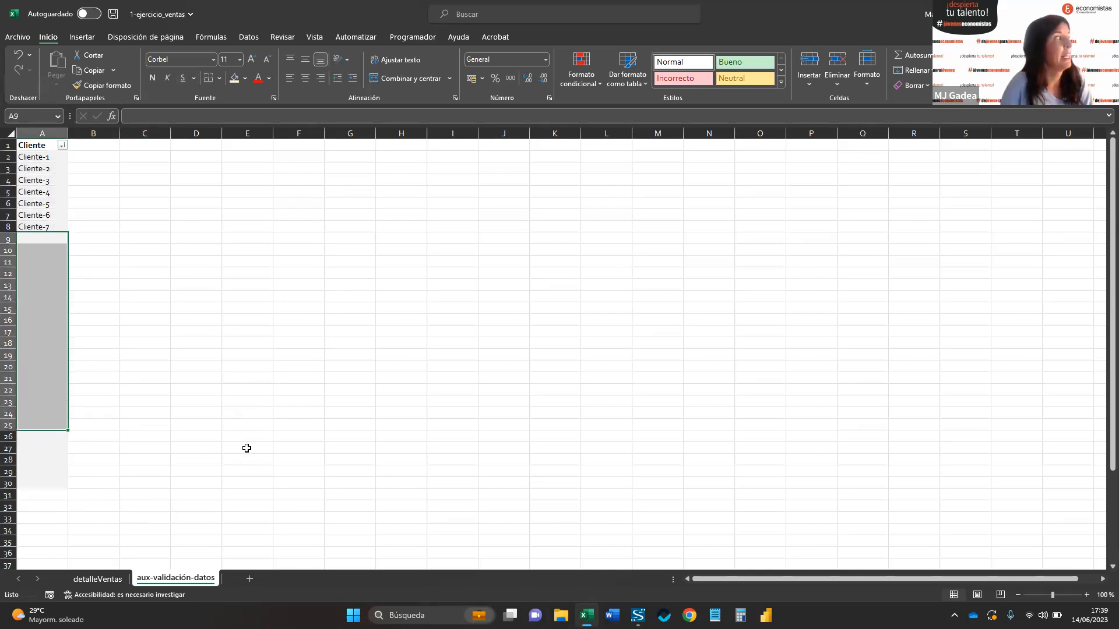
click(248, 426)
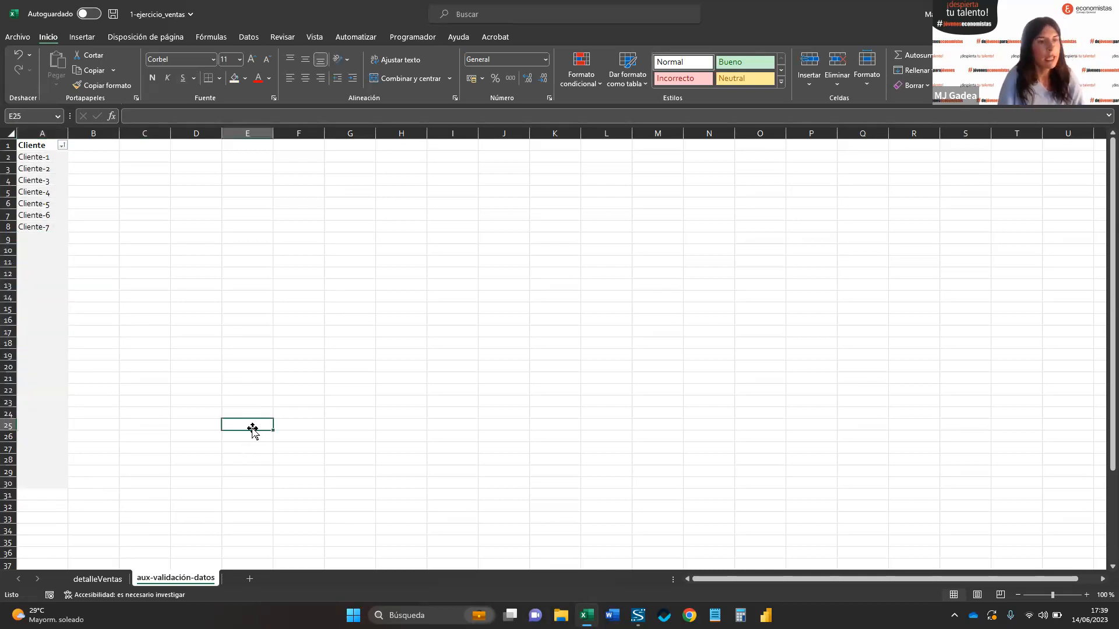
- Return to the detalleVentas sheet and examine the table headers while moving through the rows, including the Descuento column's filter options
click(98, 578)
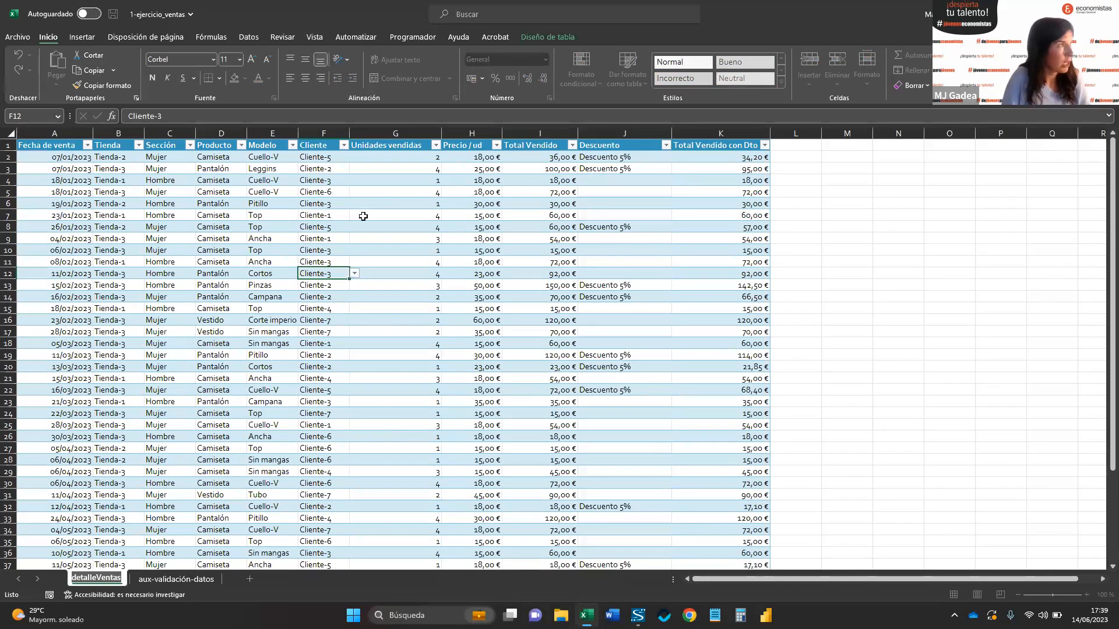
click(335, 204)
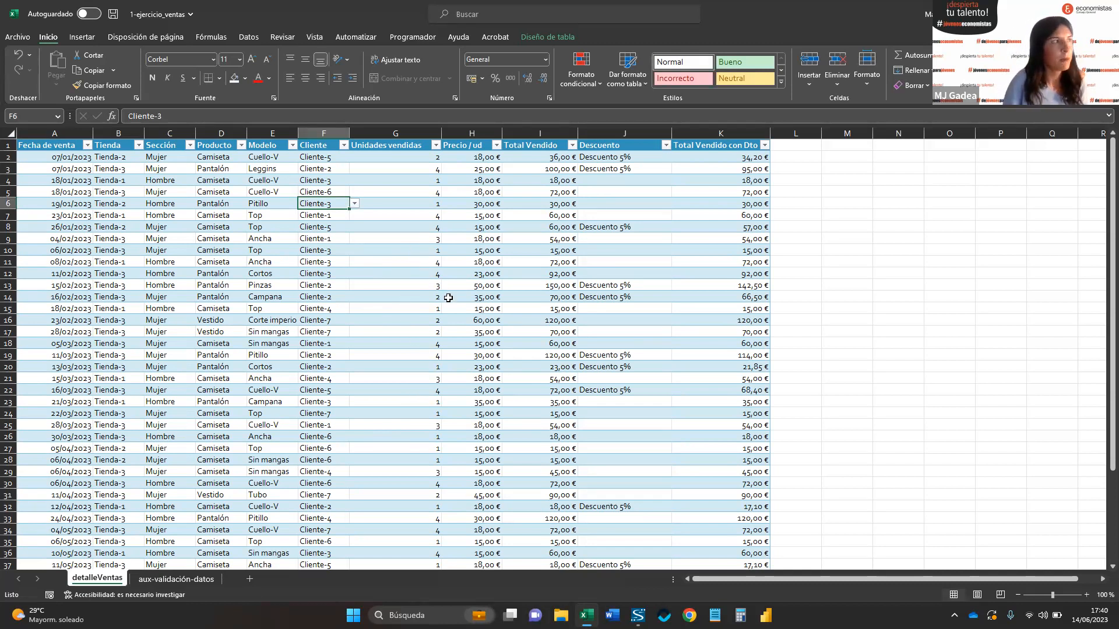
scroll(550, 282, down, 1)
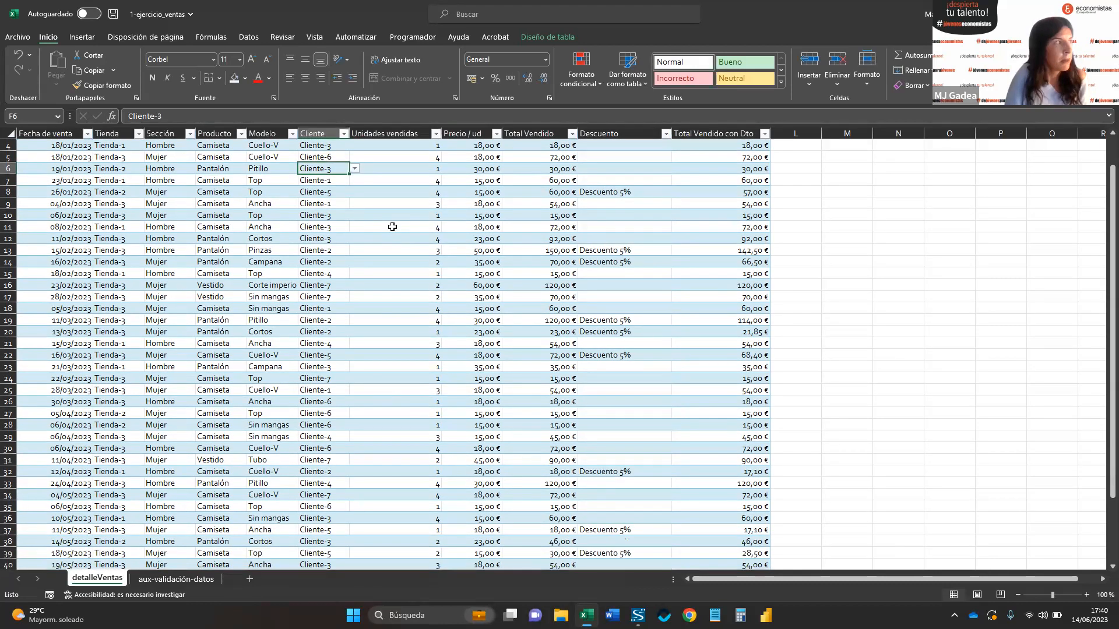
scroll(378, 253, up, 1)
scroll(392, 238, down, 1)
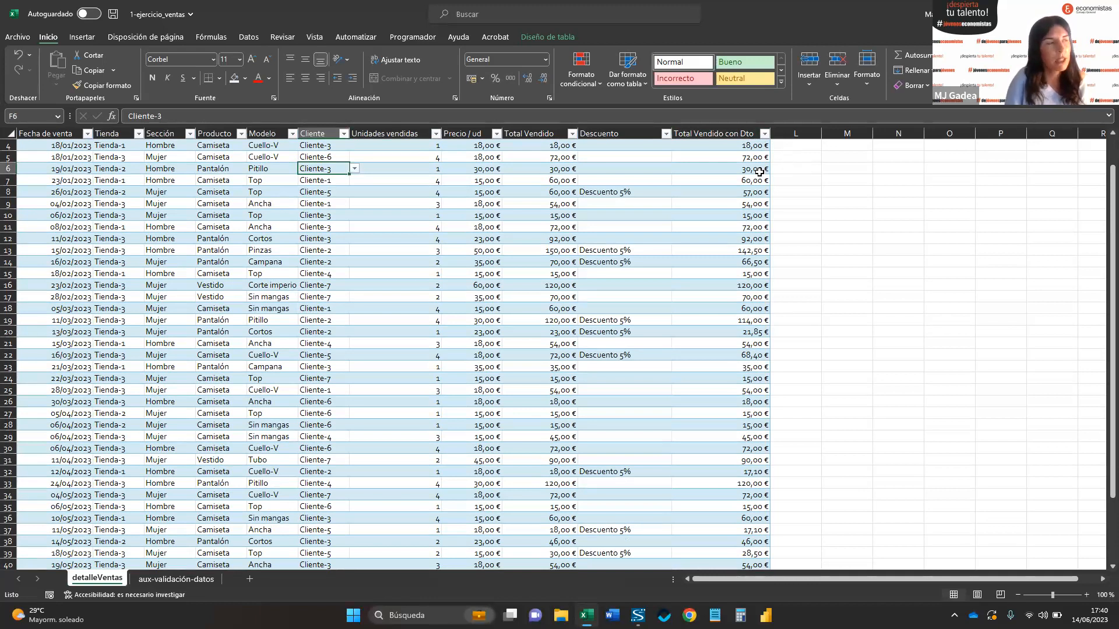
click(666, 134)
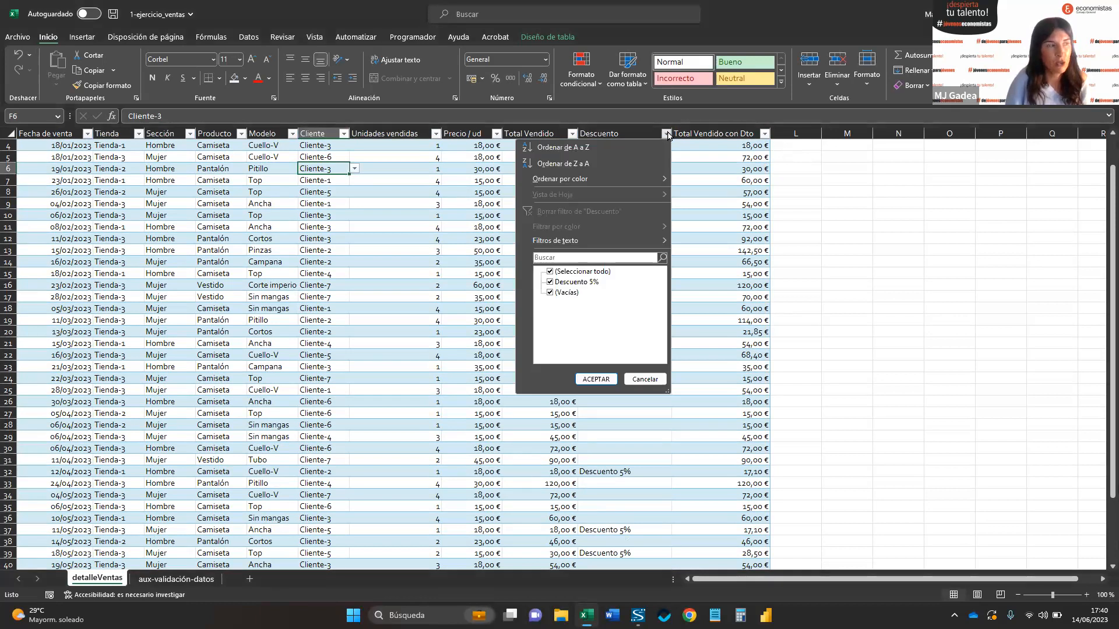
click(718, 186)
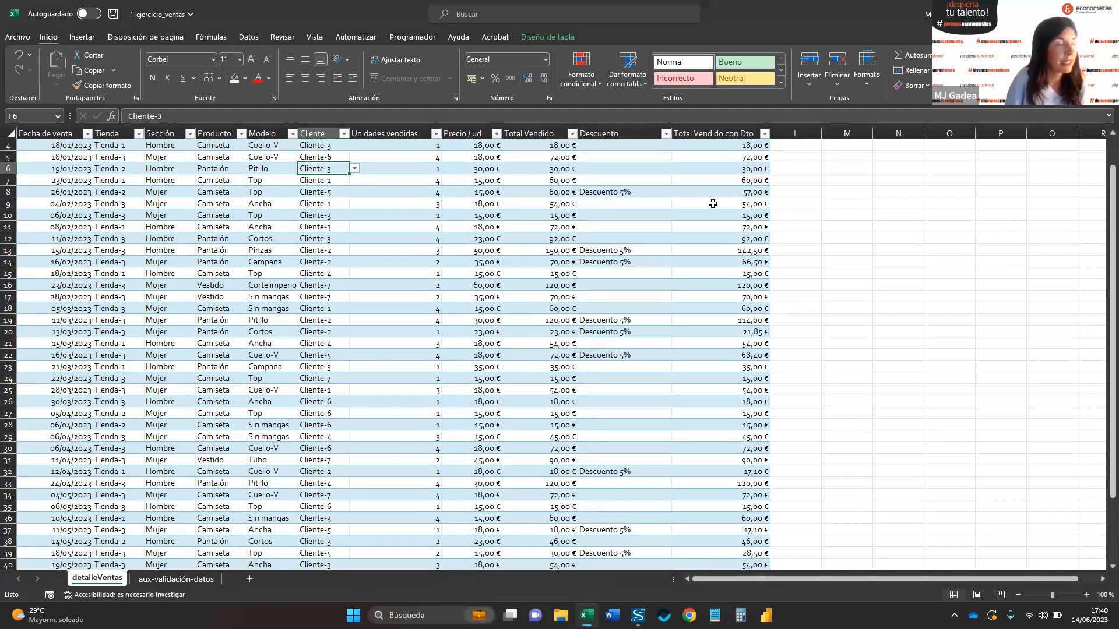
scroll(712, 203, up, 1)
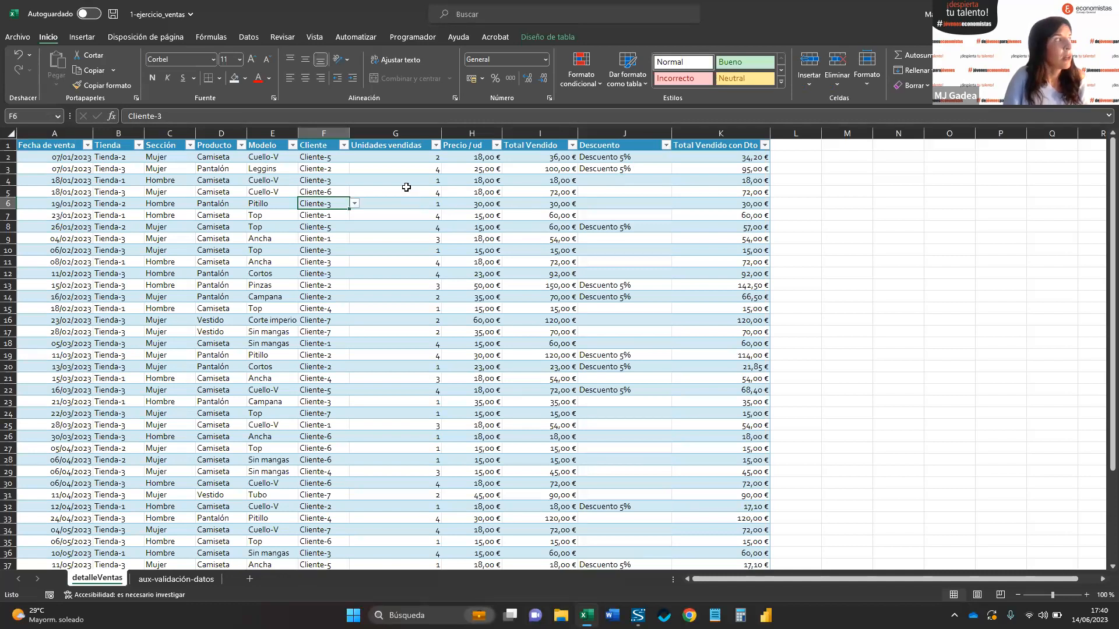
click(306, 40)
double_click(312, 36)
click(311, 38)
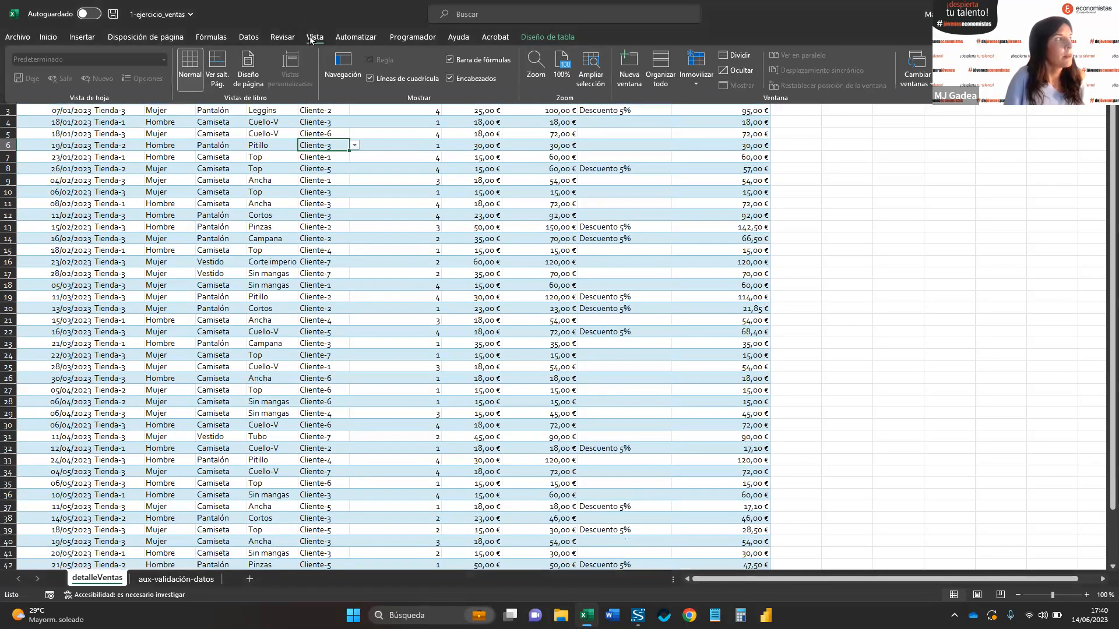
click(698, 75)
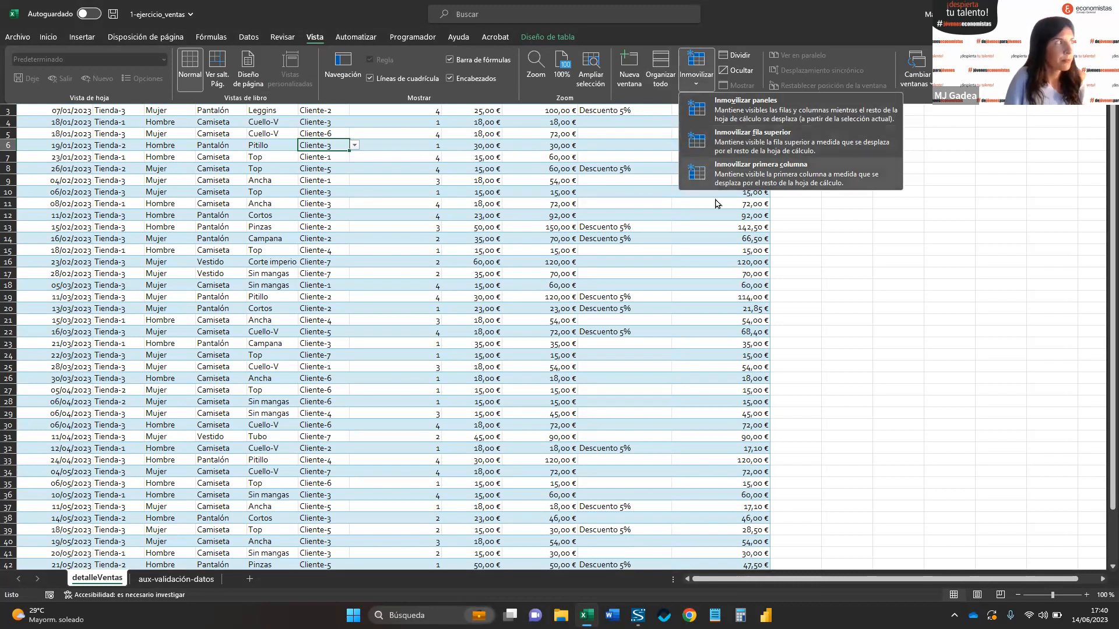
click(483, 360)
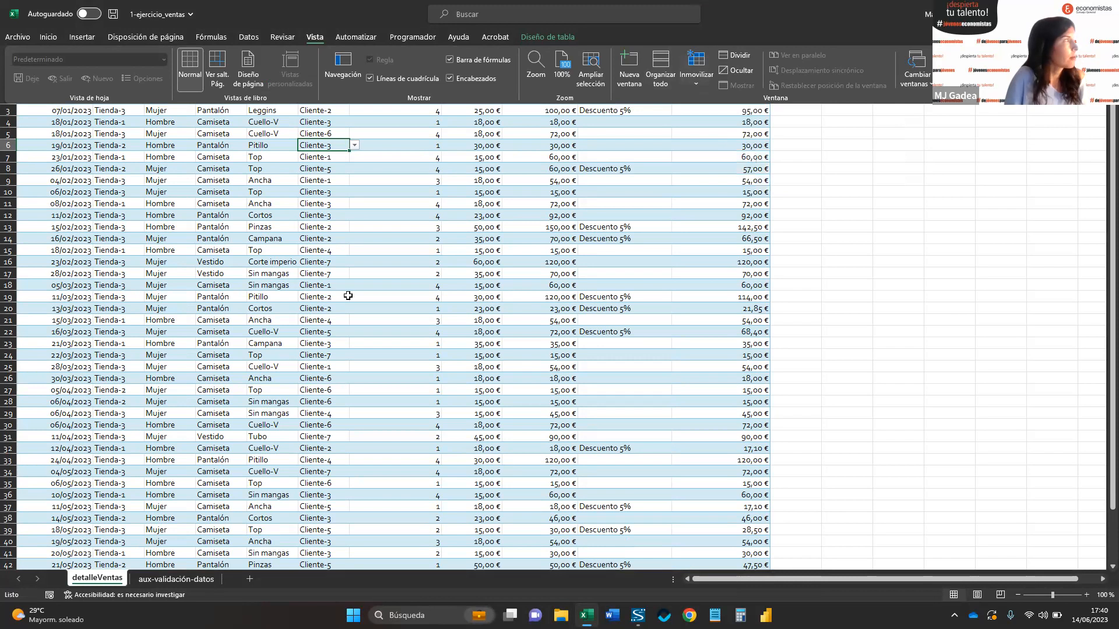
click(1046, 185)
scroll(649, 298, down, 1)
scroll(649, 297, up, 1)
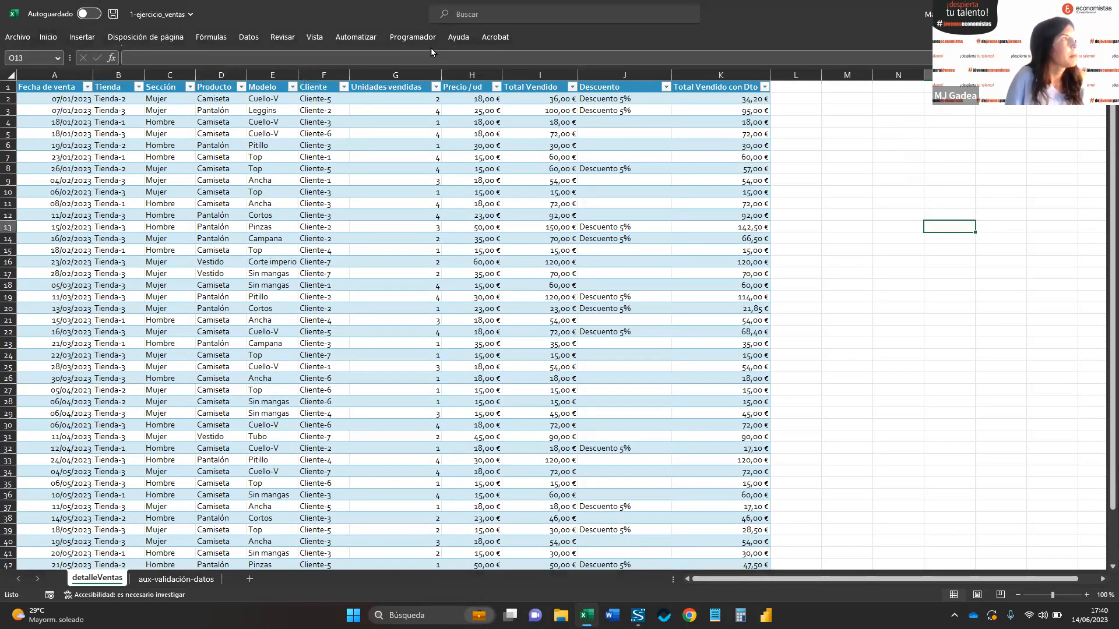
- Change the ribbon display setting so that the toolbar is always shown
click(318, 38)
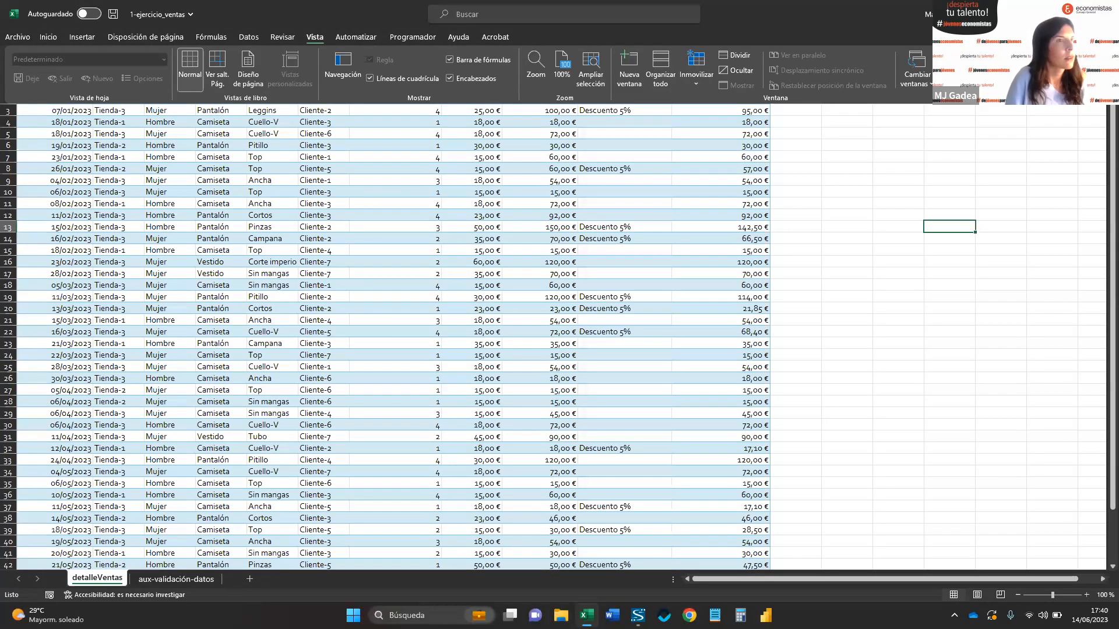
click(1107, 98)
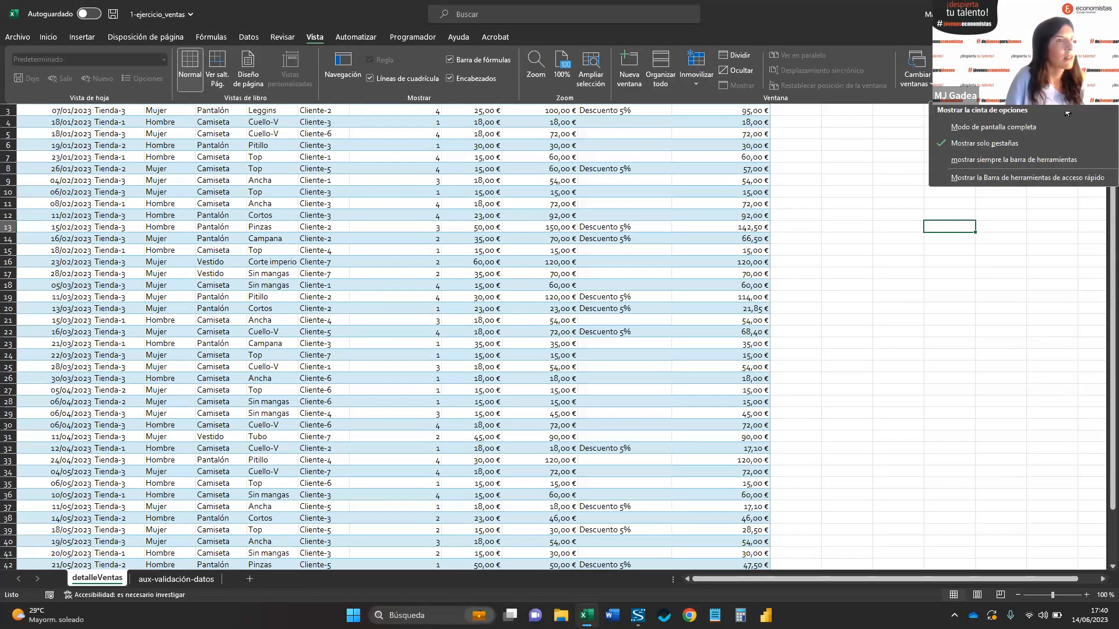
click(1043, 164)
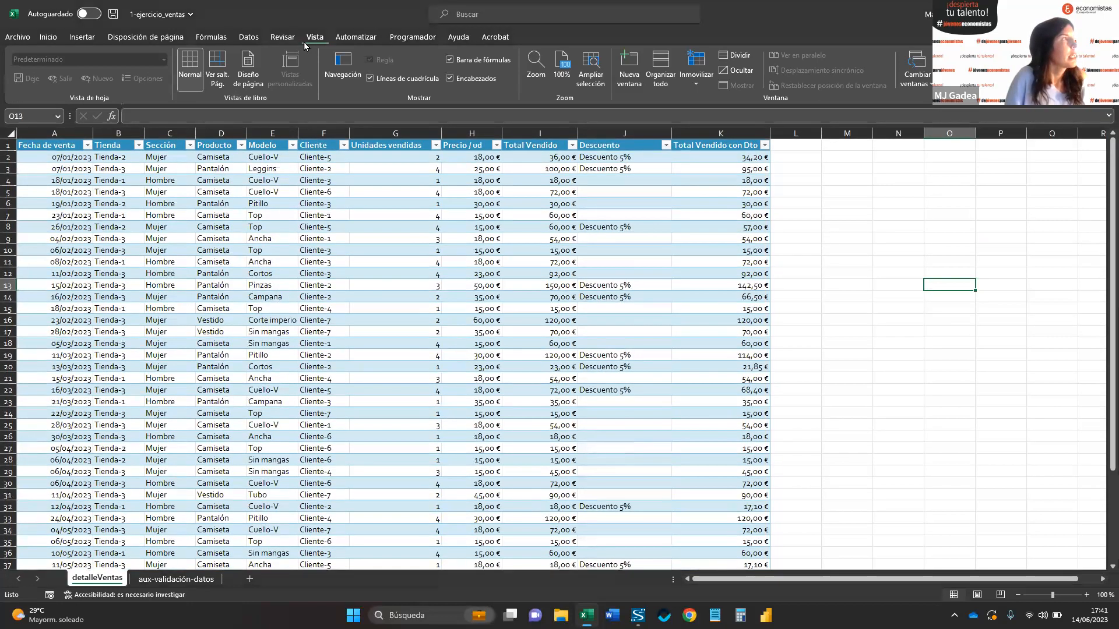
- Freeze the top row of the detalleVentas sheet and check that the headers stay in view through the records
click(691, 82)
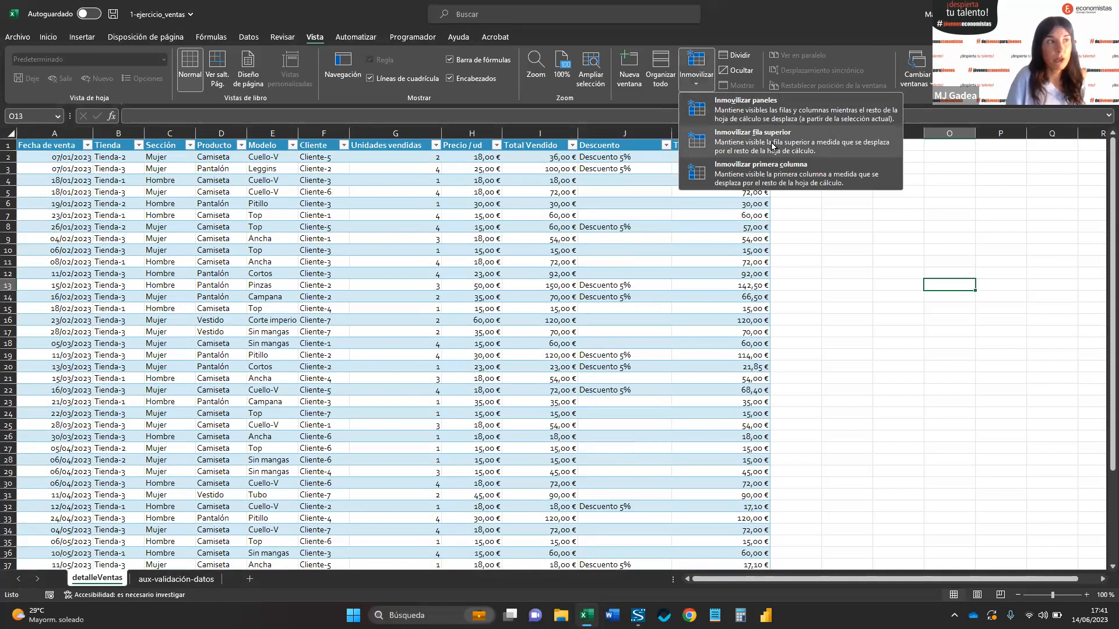
click(772, 146)
scroll(418, 415, down, 6)
scroll(420, 421, up, 6)
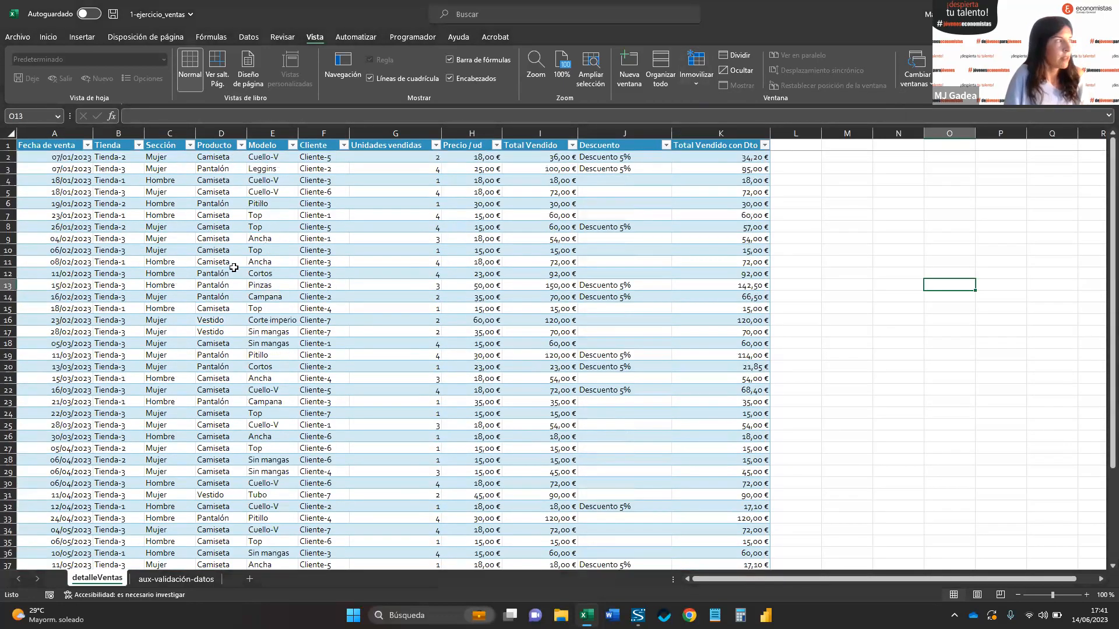
click(745, 255)
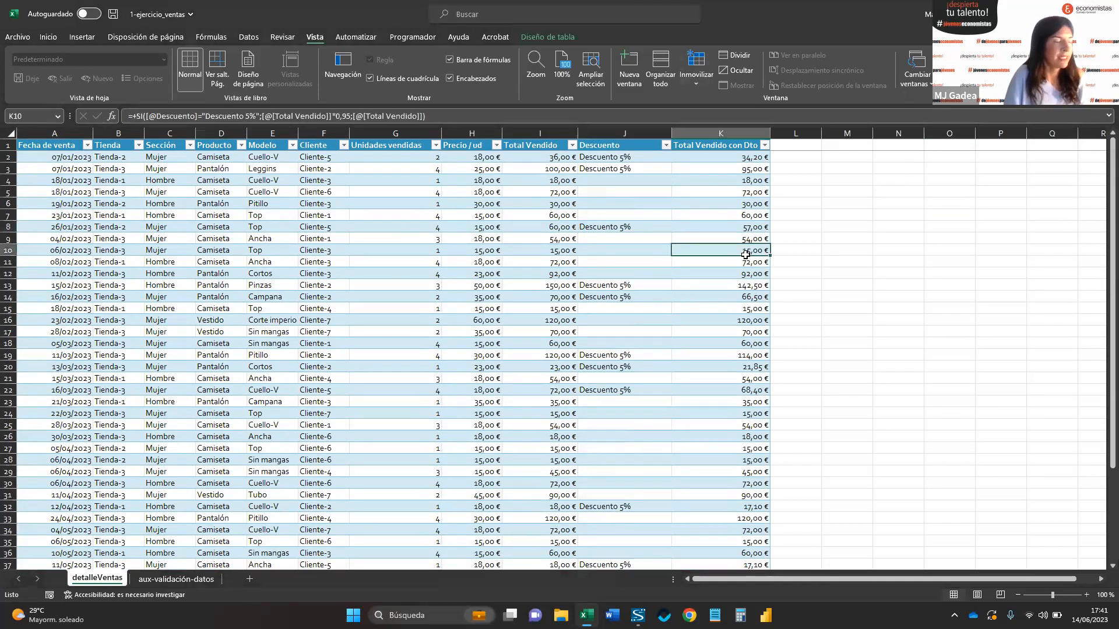
scroll(469, 287, down, 2)
scroll(477, 324, up, 2)
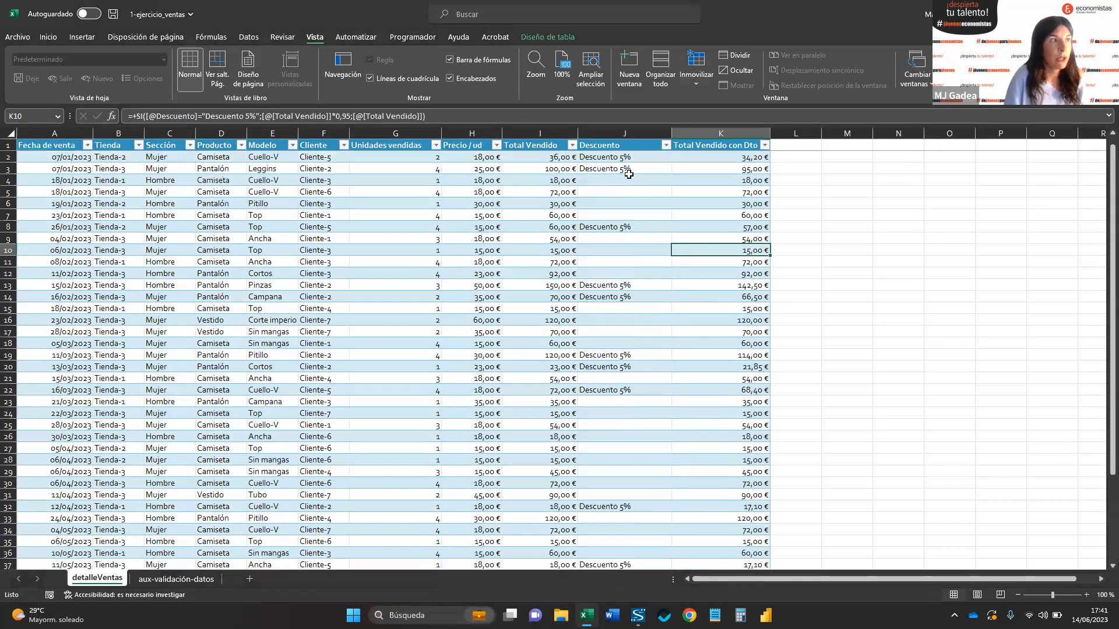
- Unfreeze the top row, freeze the first column instead, and check its behaviour across the sheet
click(698, 88)
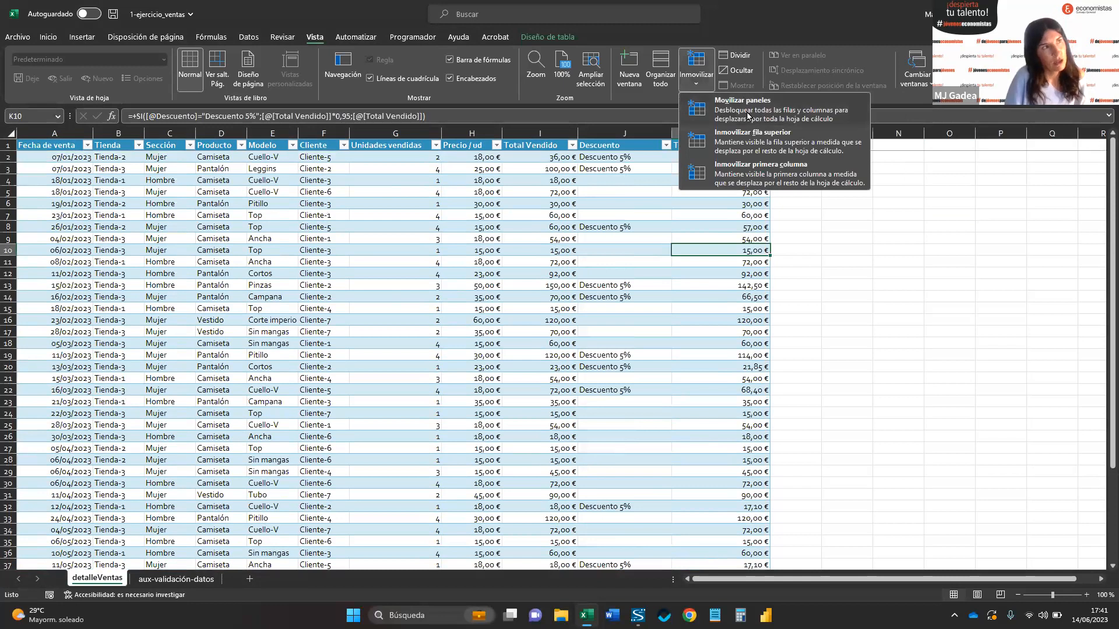
click(747, 115)
click(700, 85)
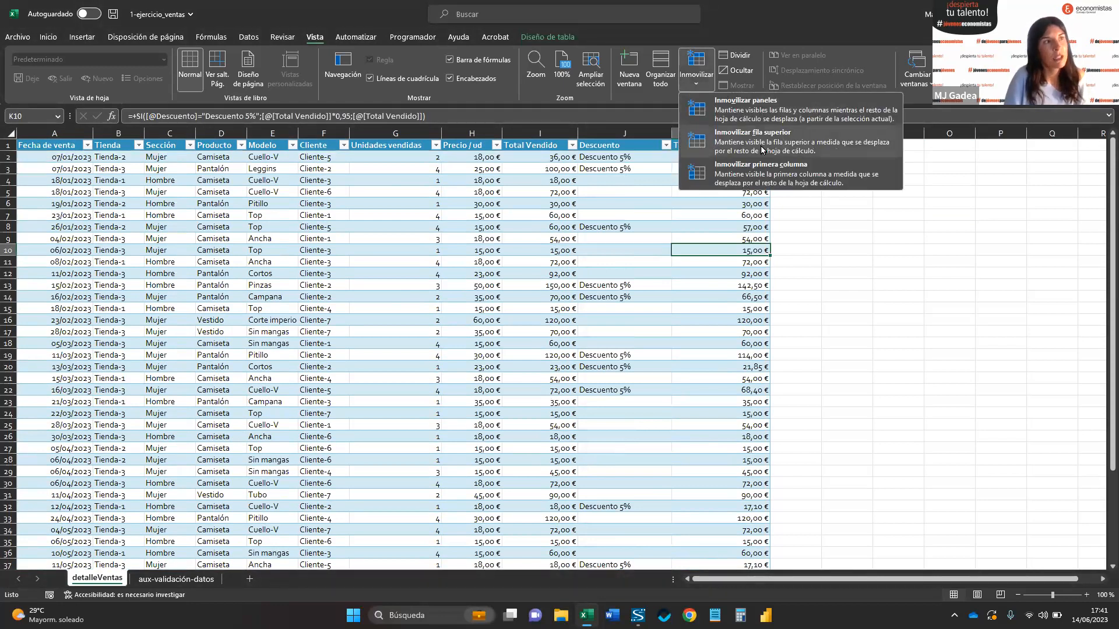
click(758, 171)
scroll(76, 307, down, 5)
scroll(75, 307, up, 5)
drag(758, 580, 620, 563)
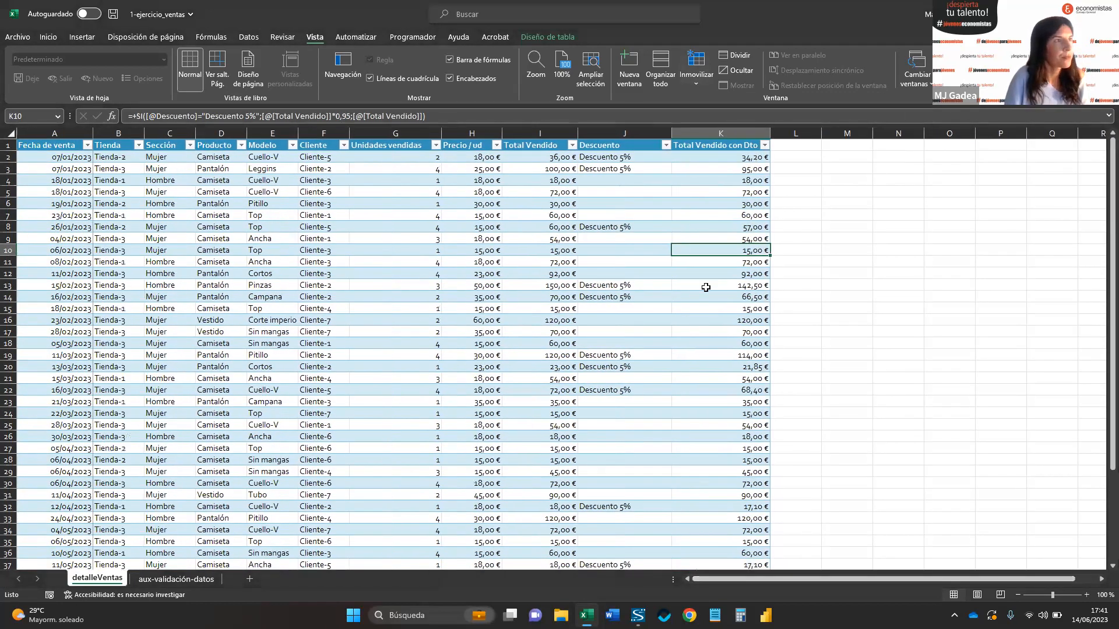
click(696, 65)
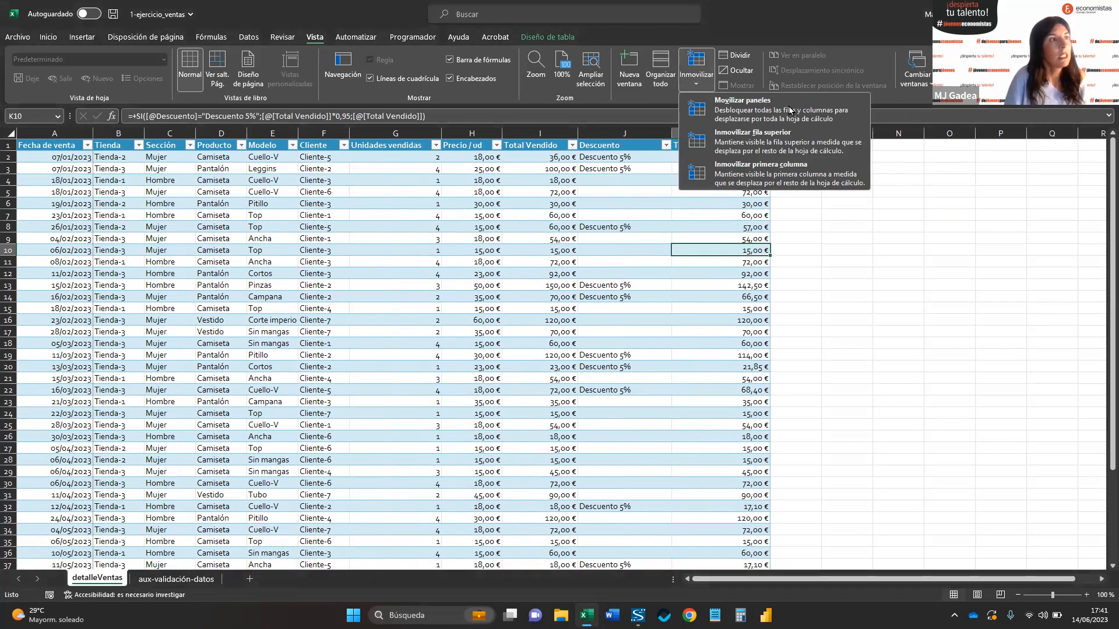
click(305, 316)
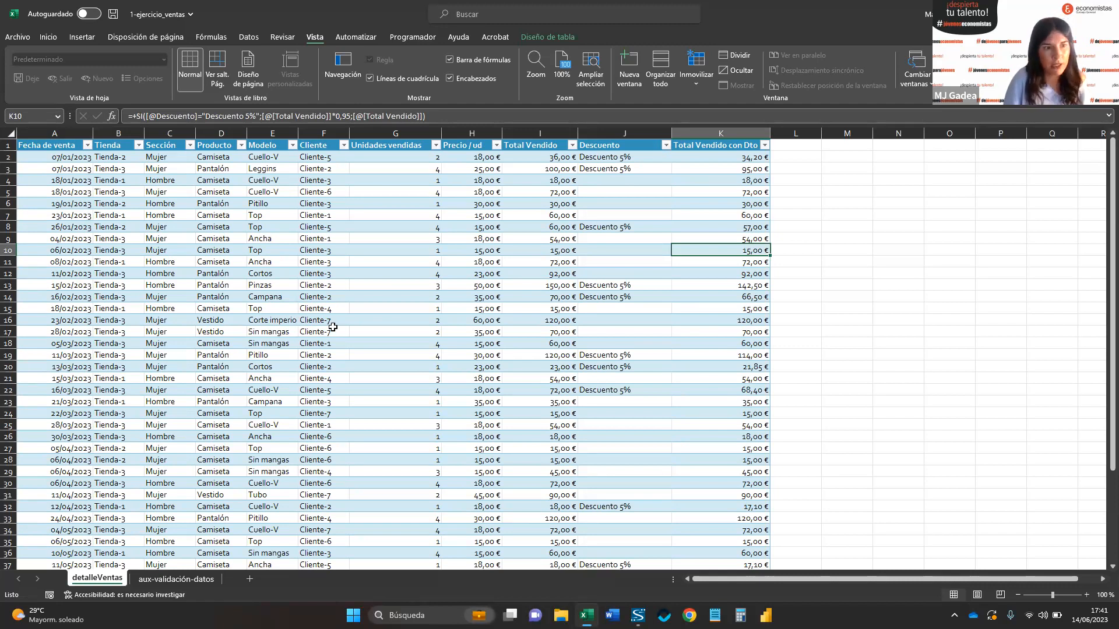
click(124, 152)
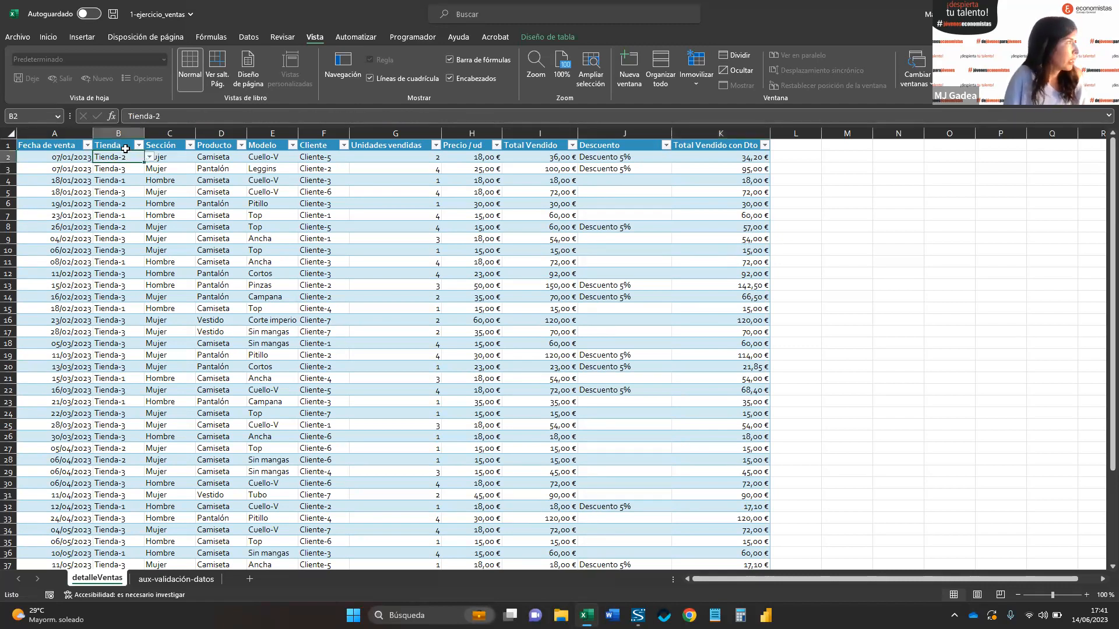
double_click(126, 145)
click(255, 284)
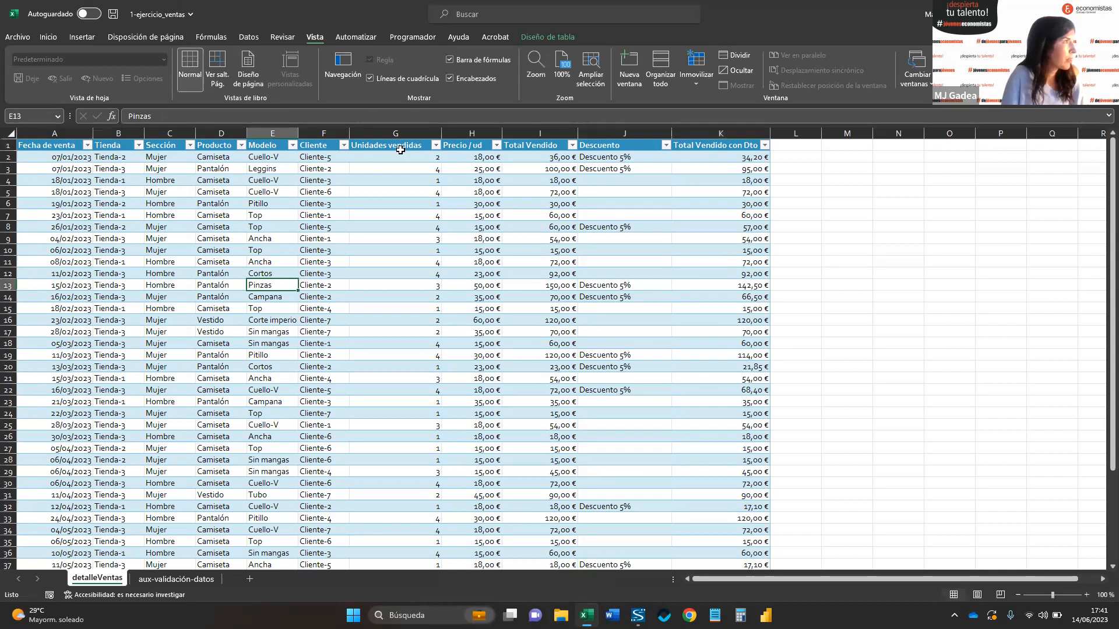
- Insert a blank row above the sales table's header row
click(402, 149)
key(shift+space)
key(ctrl+plus)
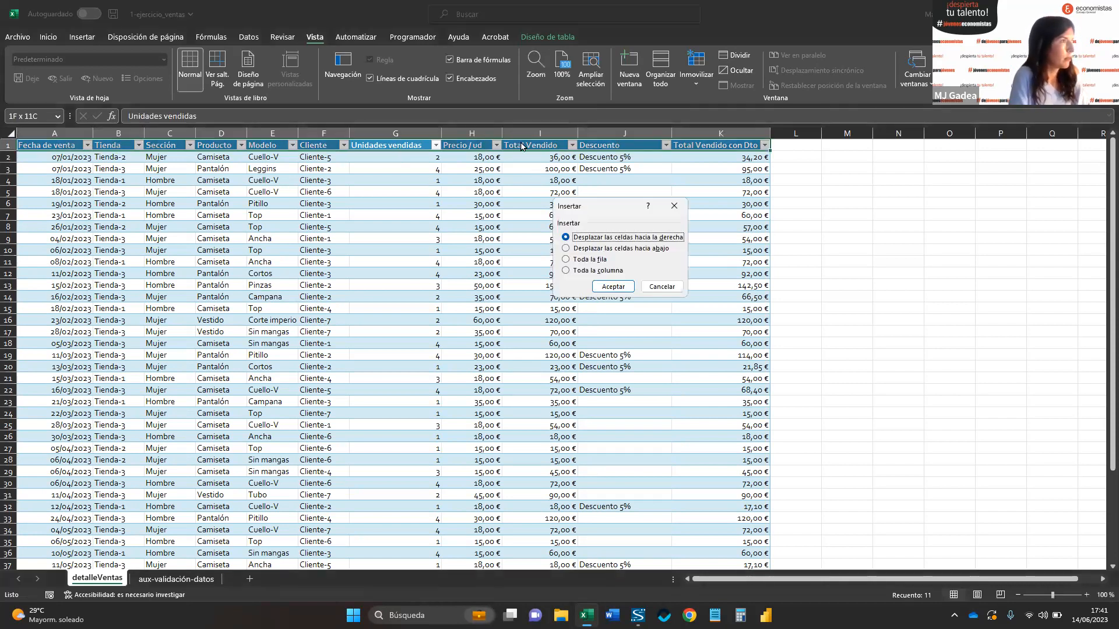
key(Down)
key(Return)
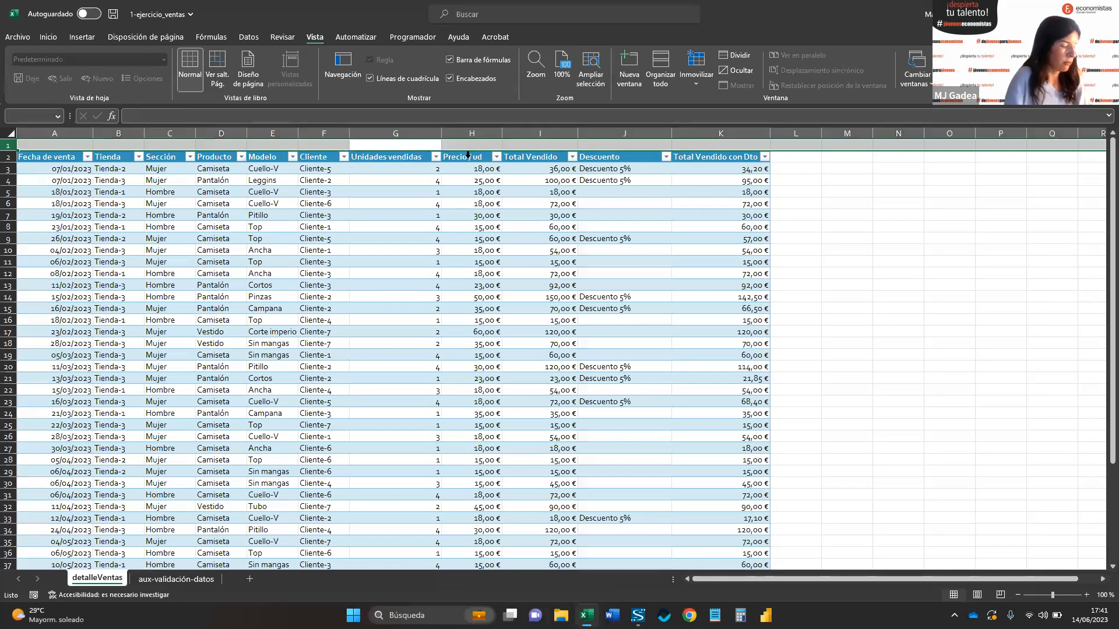
- Insert another blank row above the sales table and enter the title "Detalle Ventas" in cell A1
key(ctrl+plus)
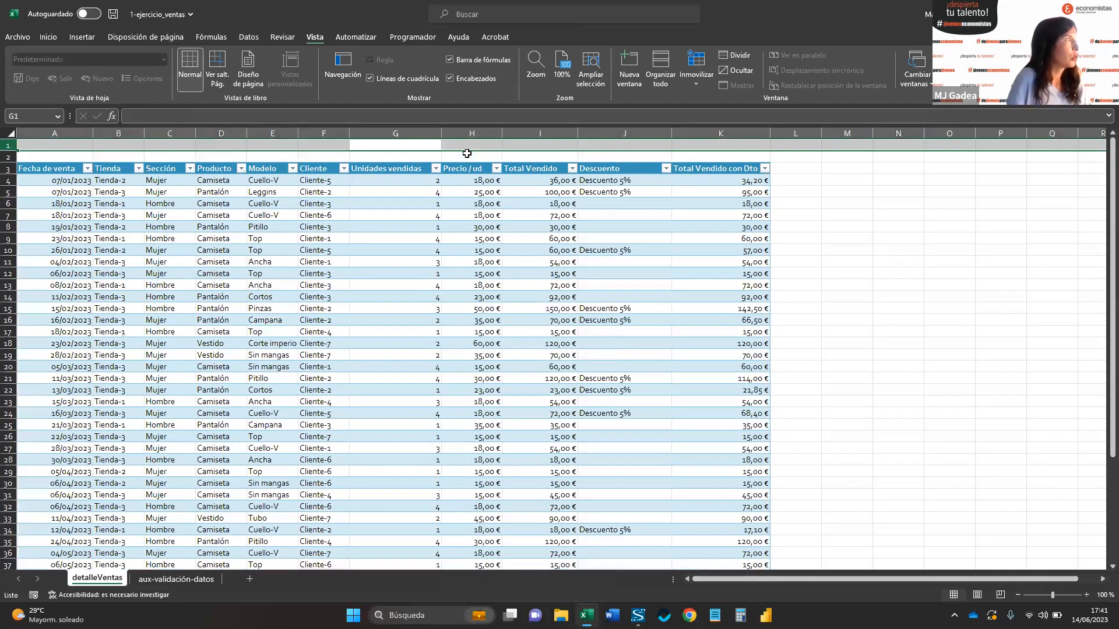
click(73, 141)
text(Detalle Ventas)
key(ctrl+Return)
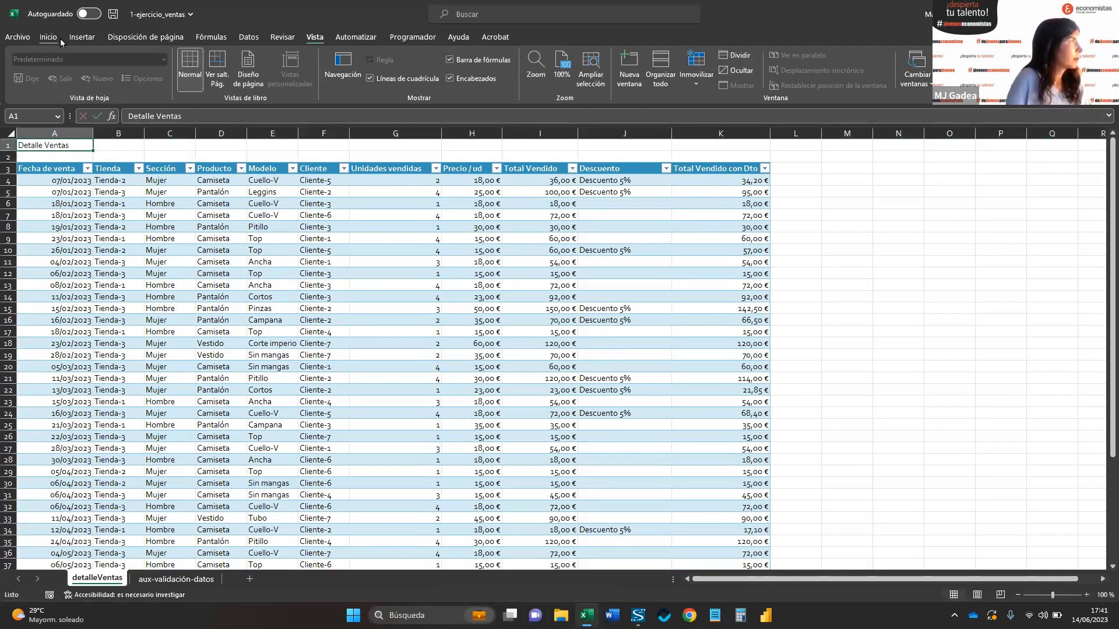
- Format the "Detalle Ventas" title in A1 as bold italic with font size 12
click(152, 78)
click(253, 60)
click(168, 80)
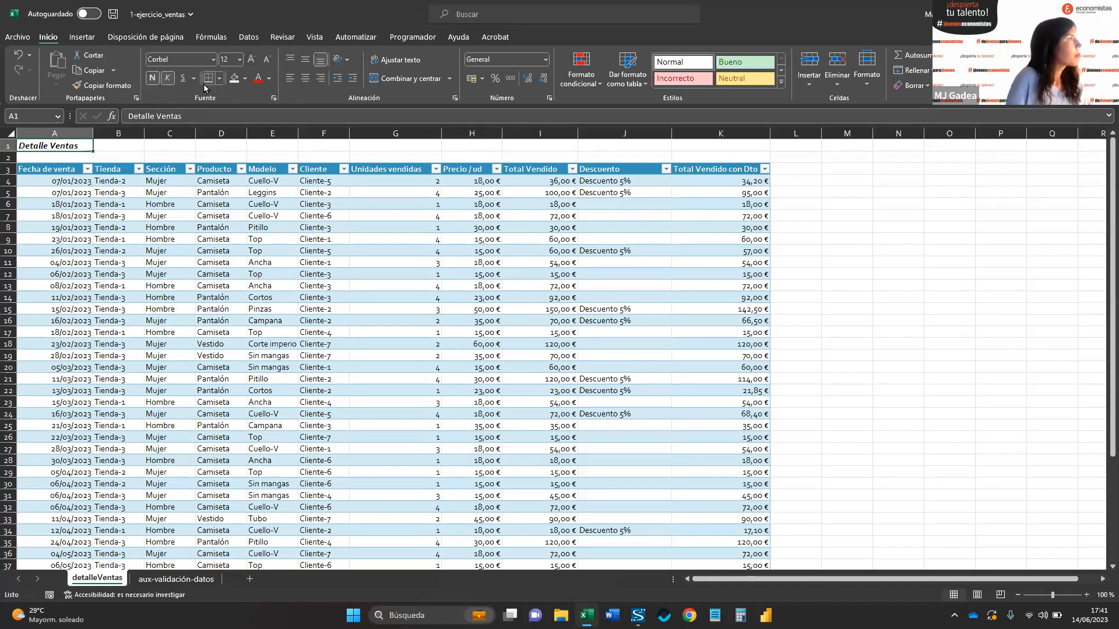
click(182, 78)
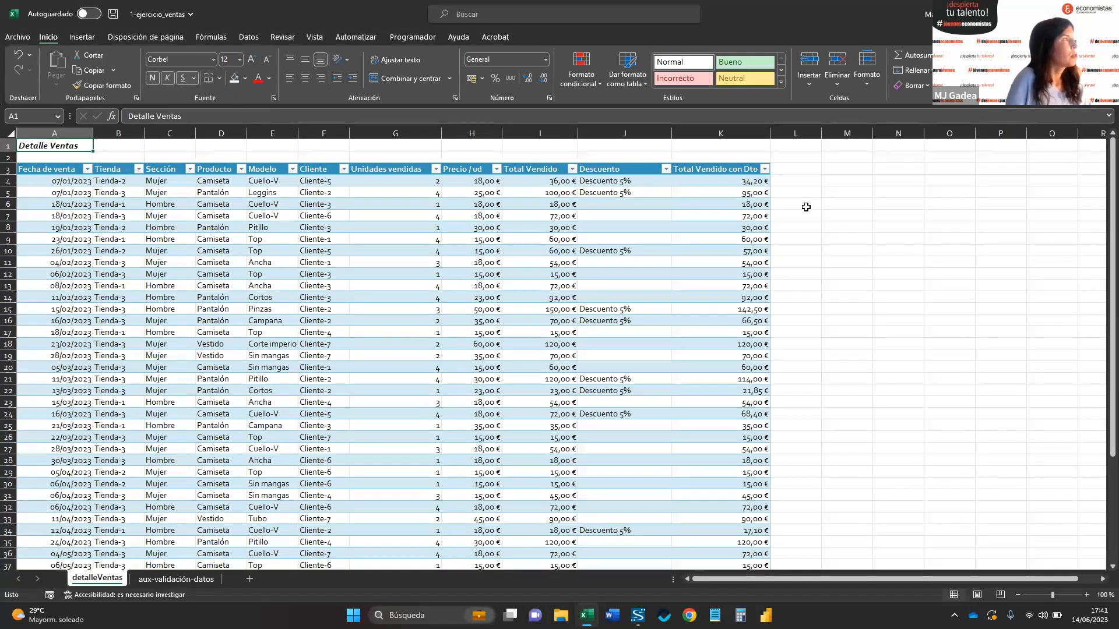
click(1011, 397)
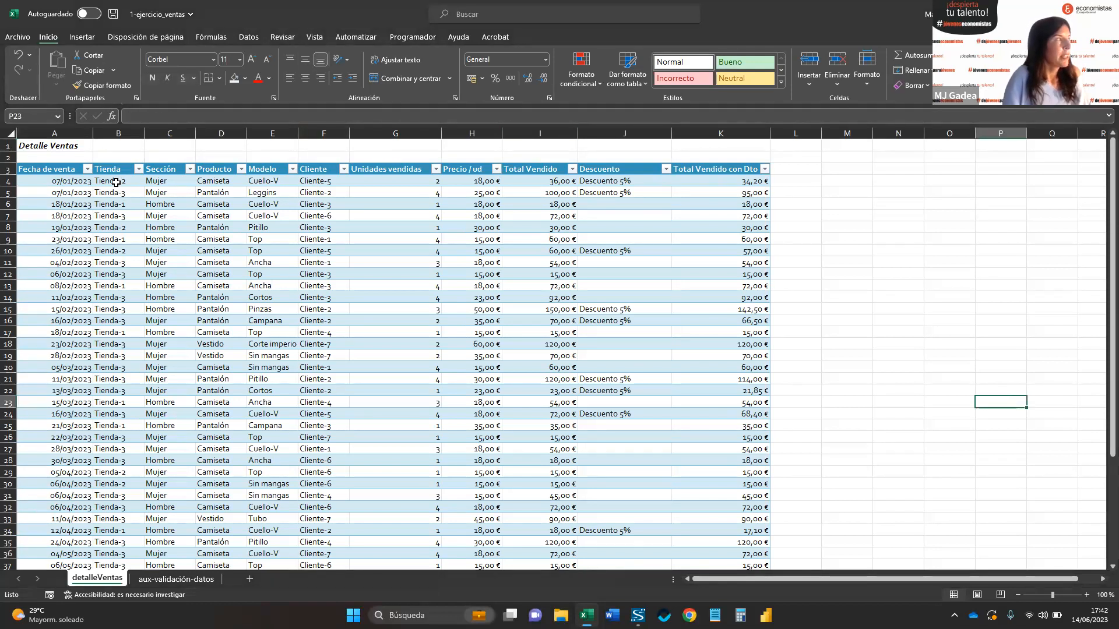
click(123, 148)
key(shift+space)
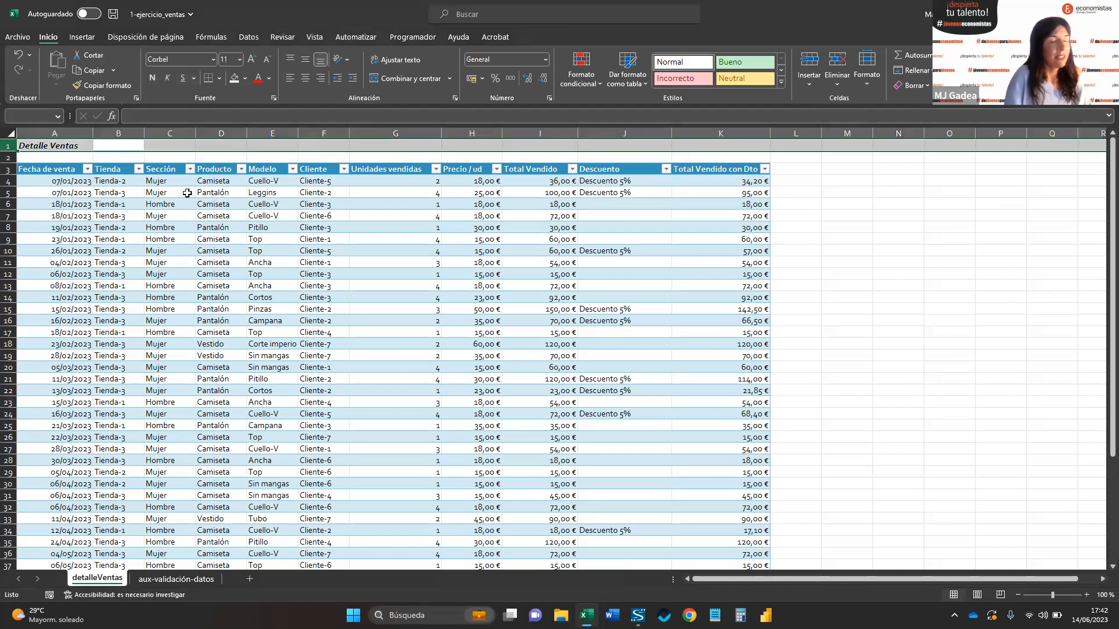
click(202, 275)
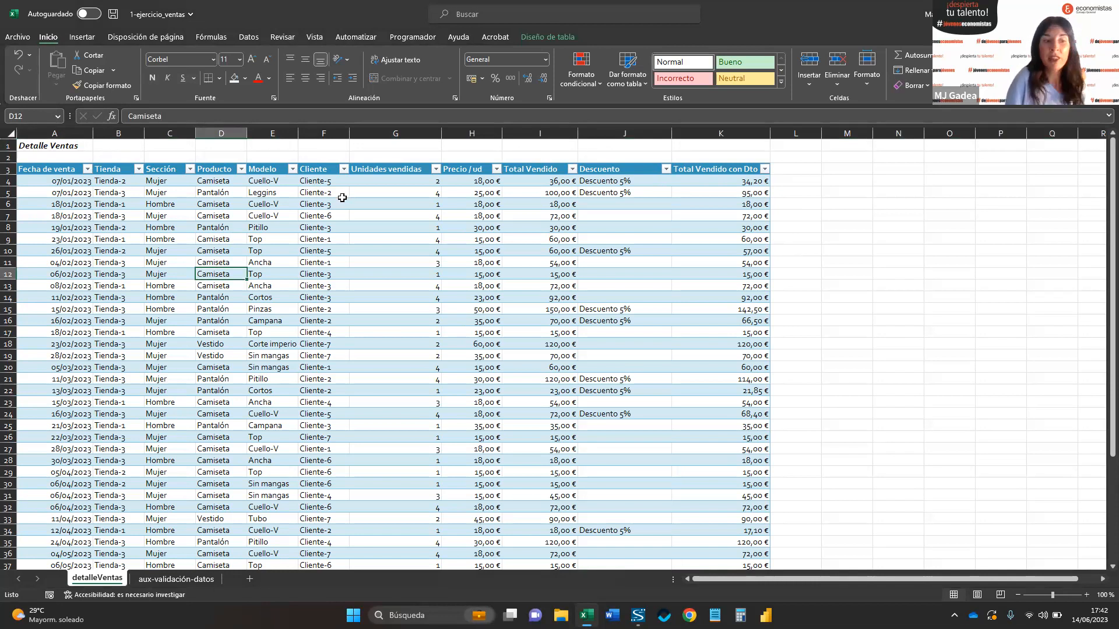
click(118, 170)
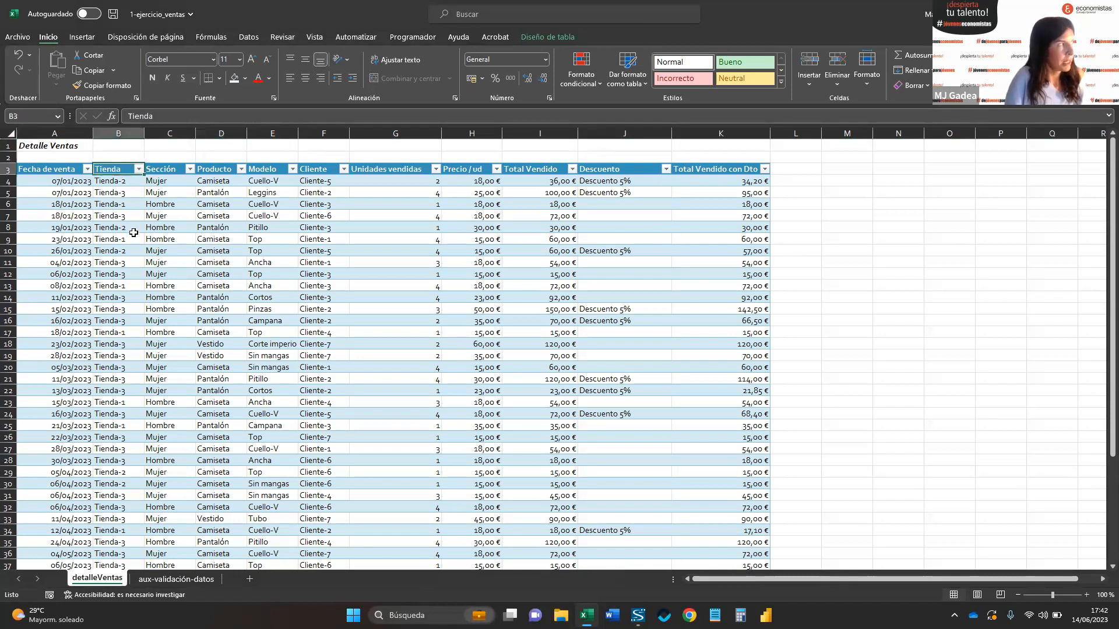
click(69, 134)
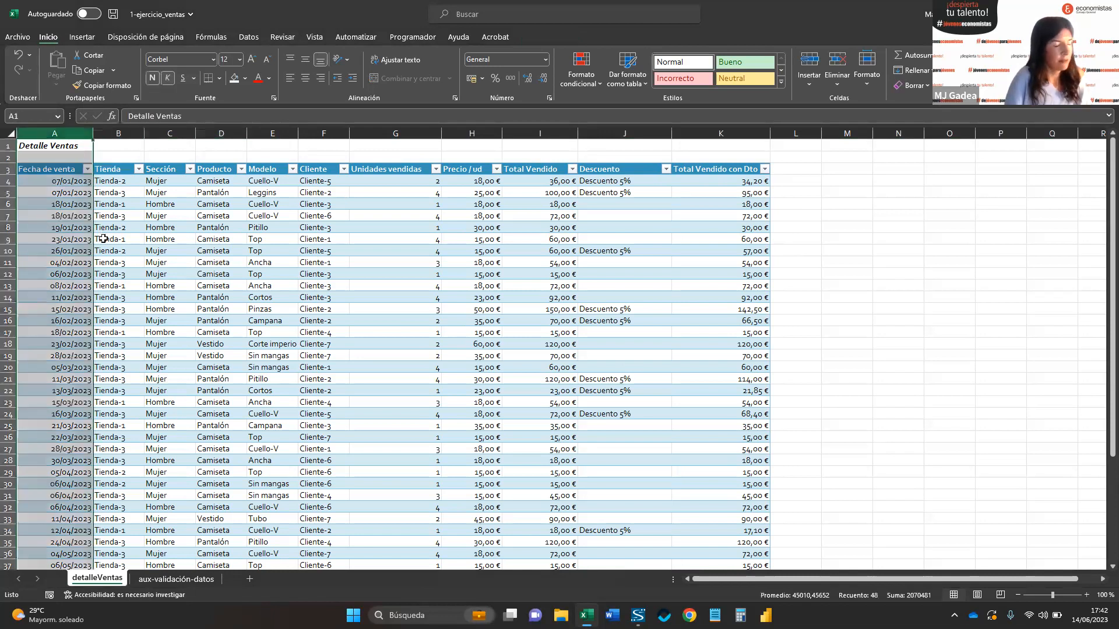
click(119, 134)
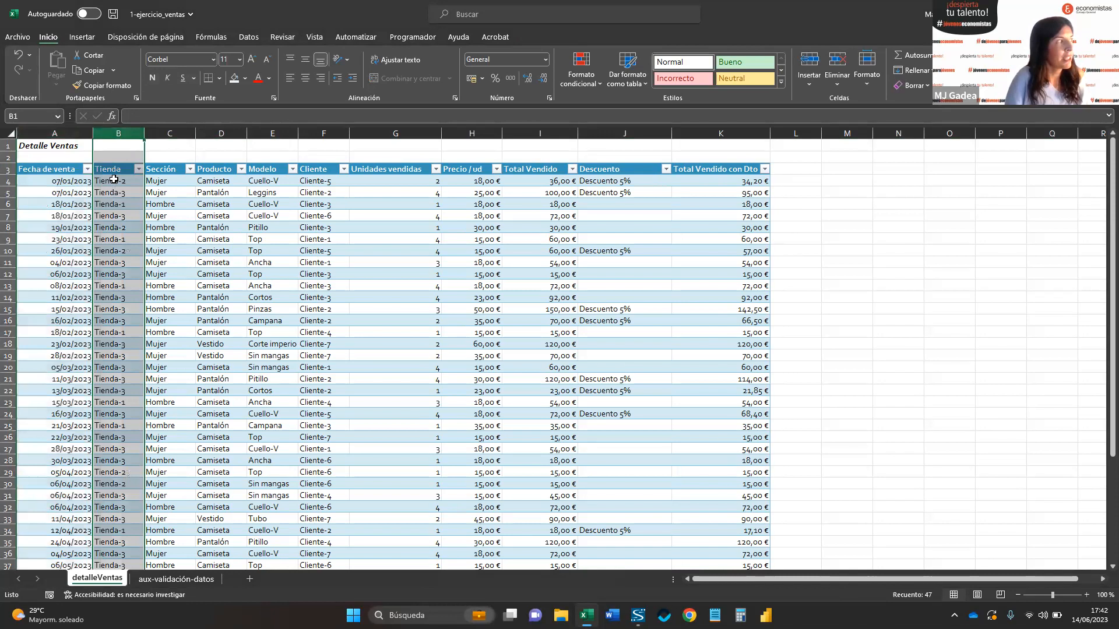
- Freeze the panes at cell B4 so rows 1 to 3 and column A stay fixed, and check by scrolling
click(115, 181)
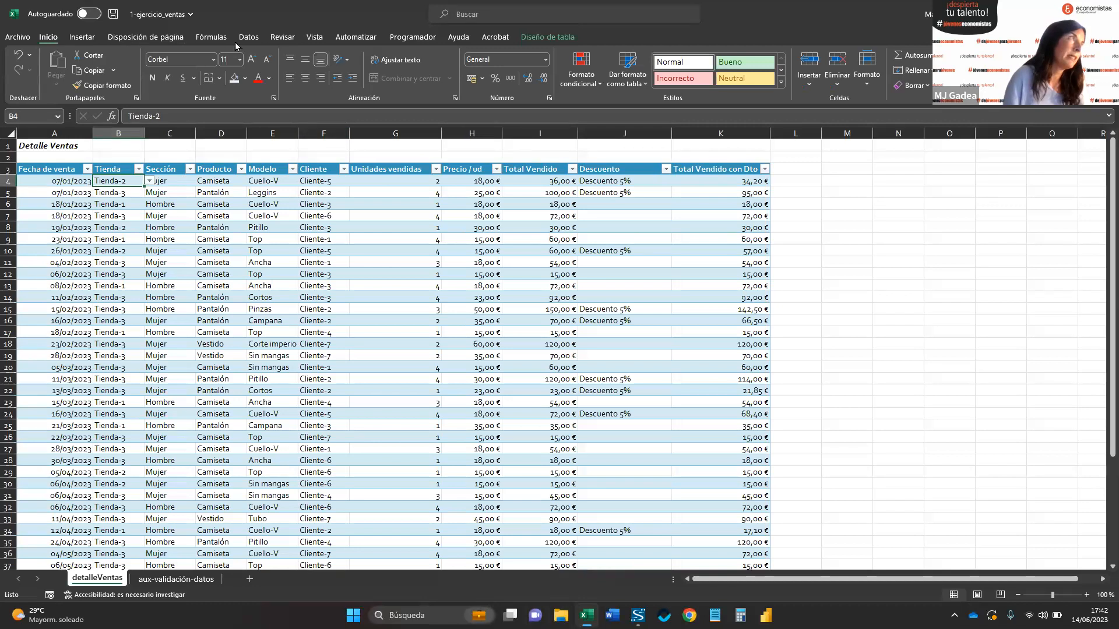
click(315, 37)
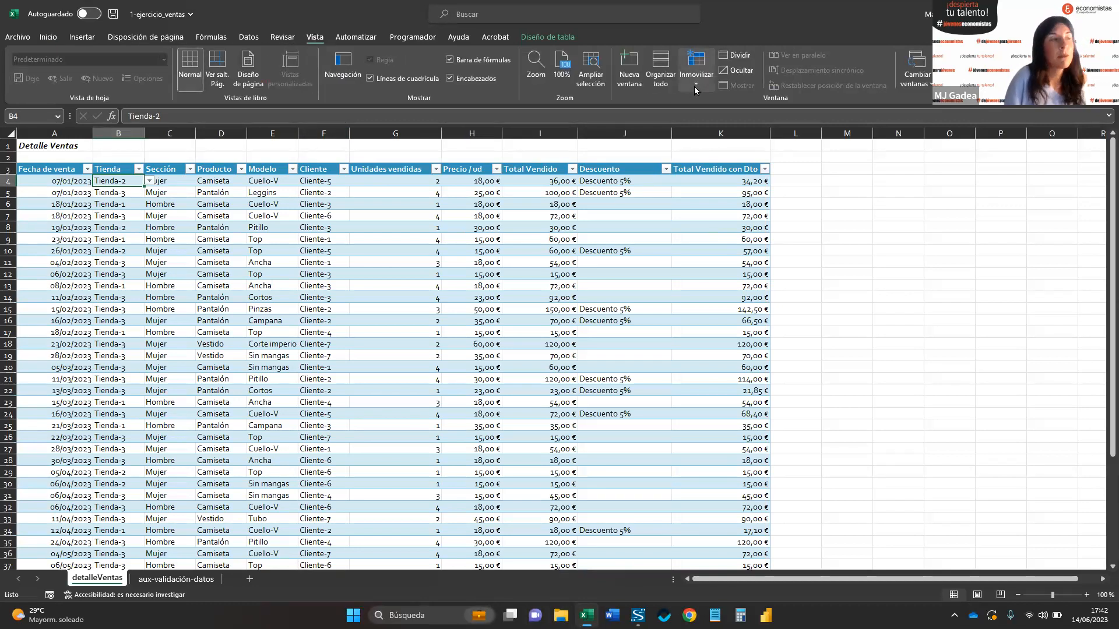
click(694, 86)
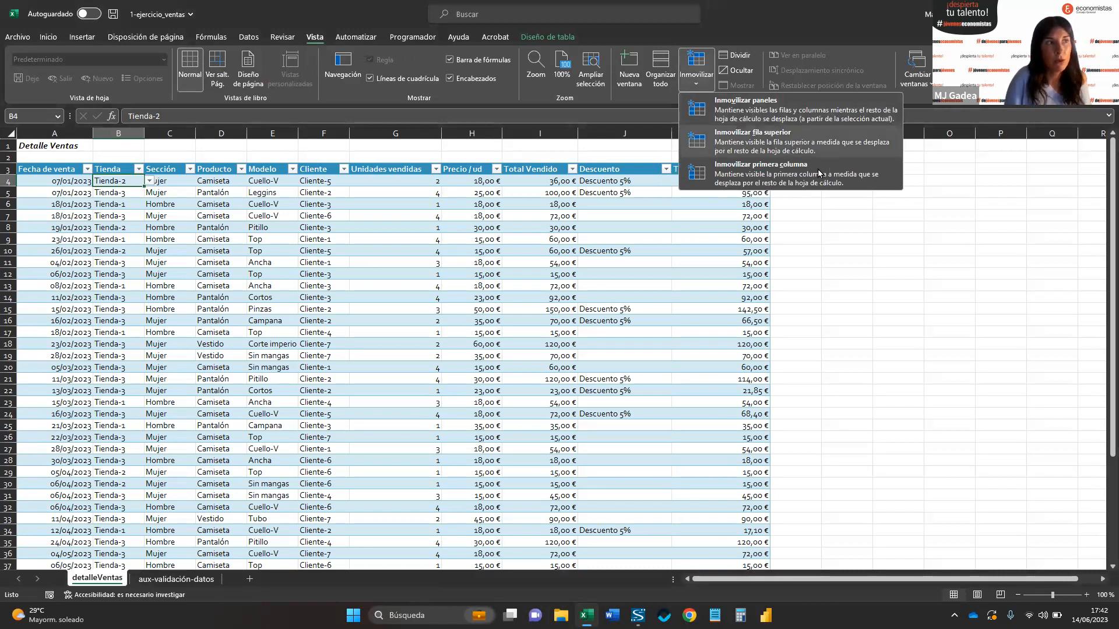
click(774, 117)
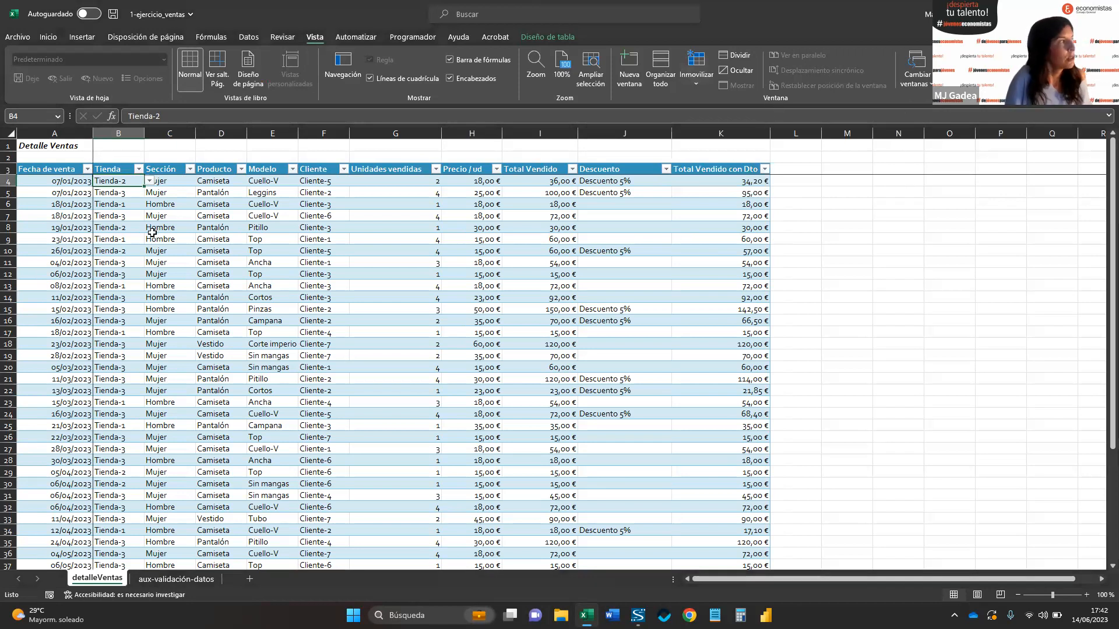
scroll(205, 345, down, 3)
scroll(204, 344, up, 3)
mouse_move(916, 579)
mouse_down()
mouse_move(973, 576)
mouse_move(915, 576)
mouse_up()
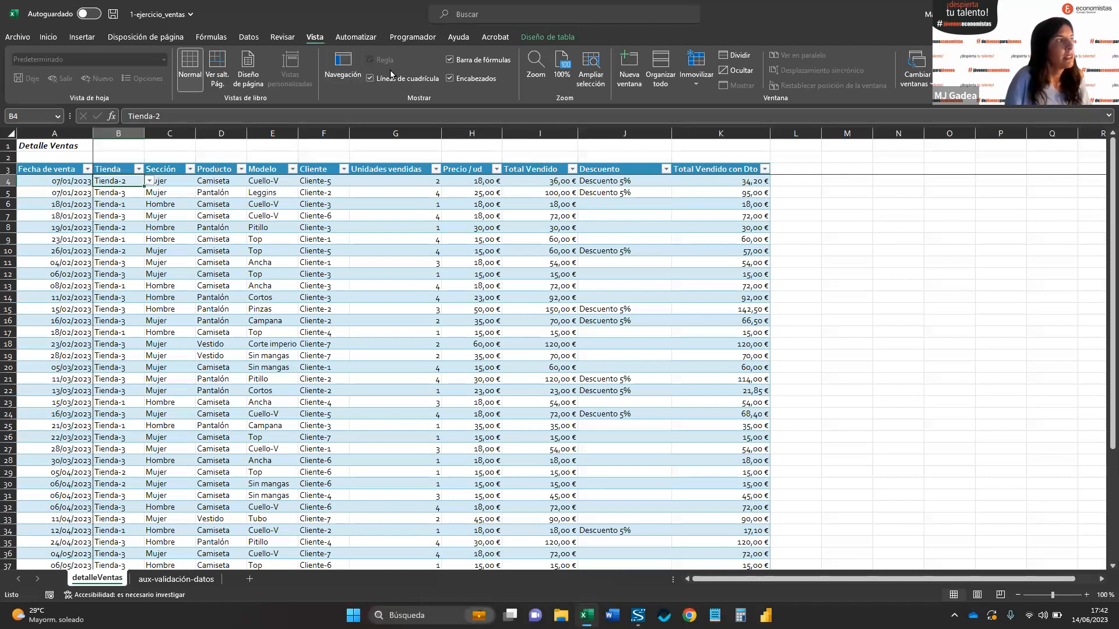
- Hide the gridlines on the detalleVentas sheet and save the workbook
click(370, 78)
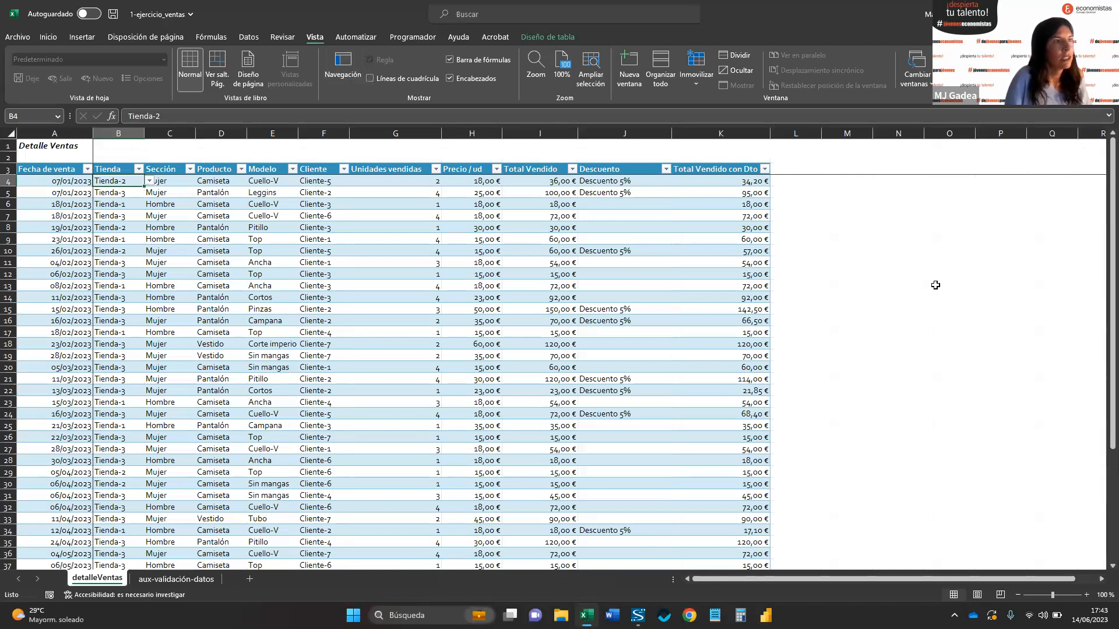
click(935, 285)
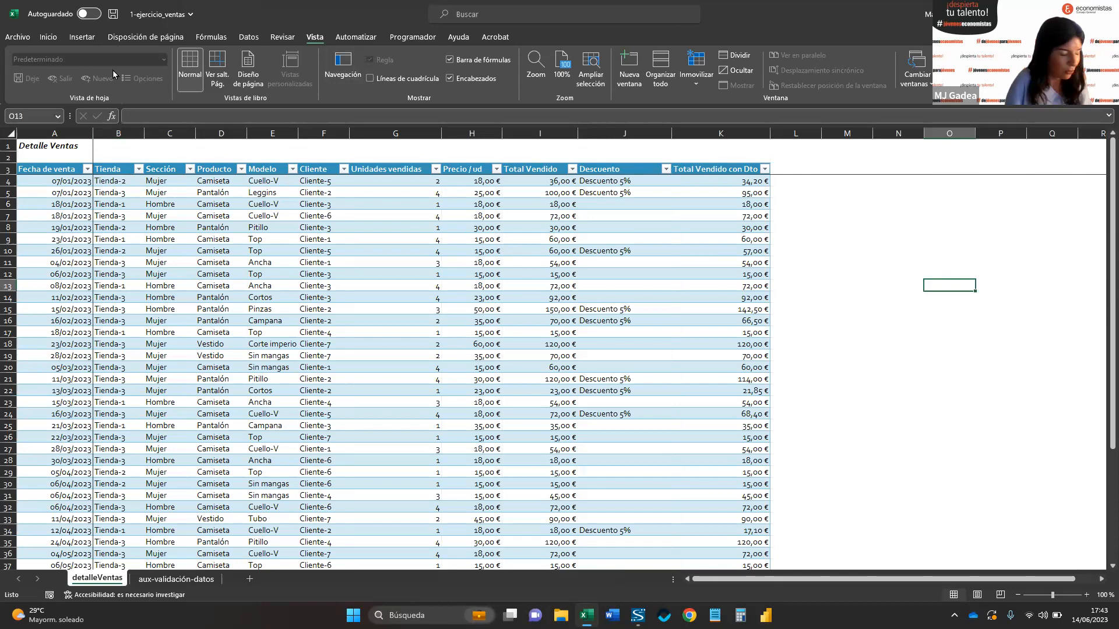
key(ctrl+s)
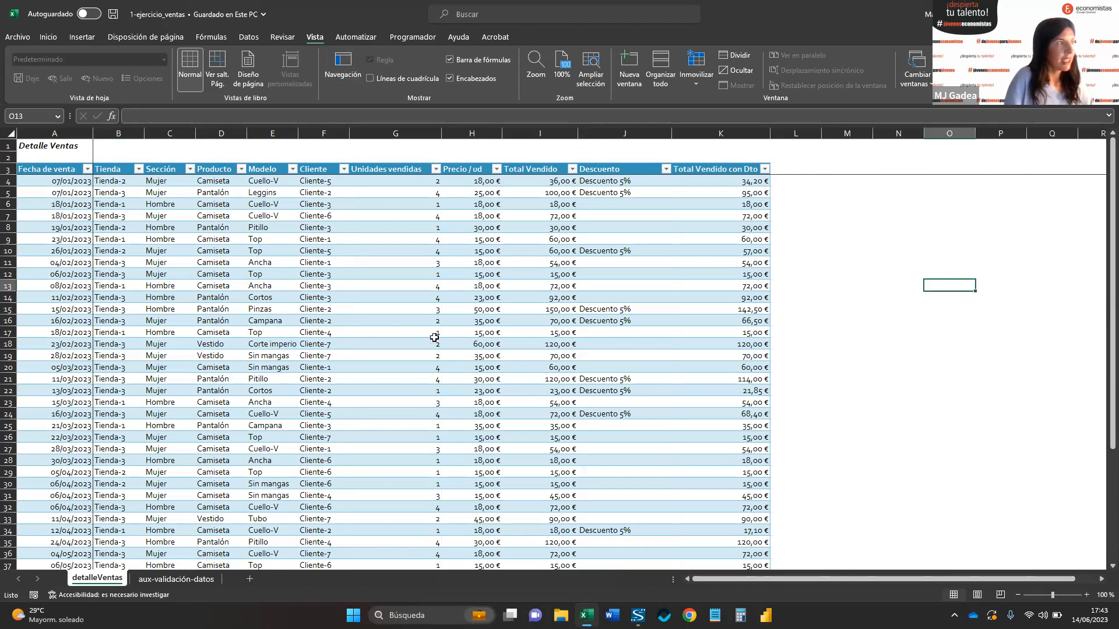
- Choose Tienda-2 from the validation list in the Tienda cell of the table's last record, row 49
scroll(439, 346, down, 2)
scroll(439, 347, up, 2)
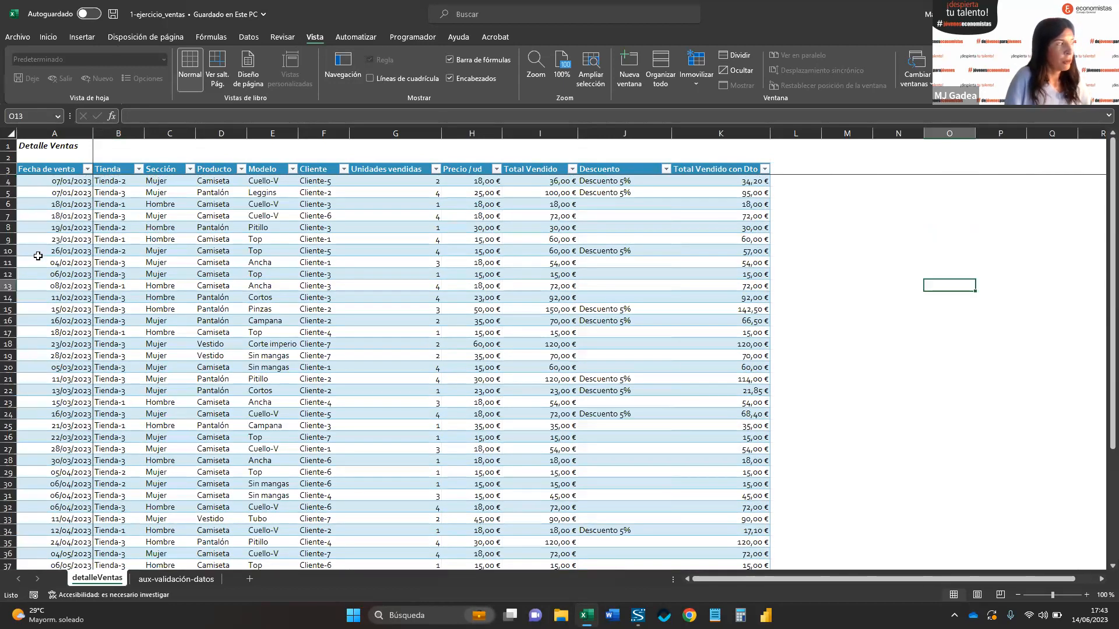
scroll(386, 385, down, 4)
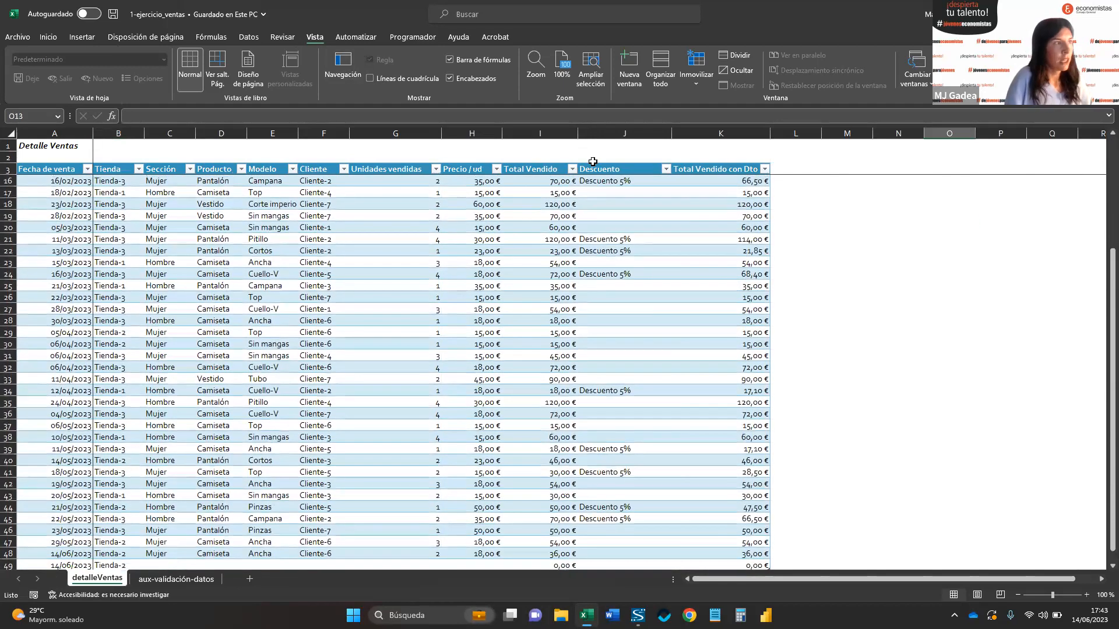
drag(635, 134, 711, 134)
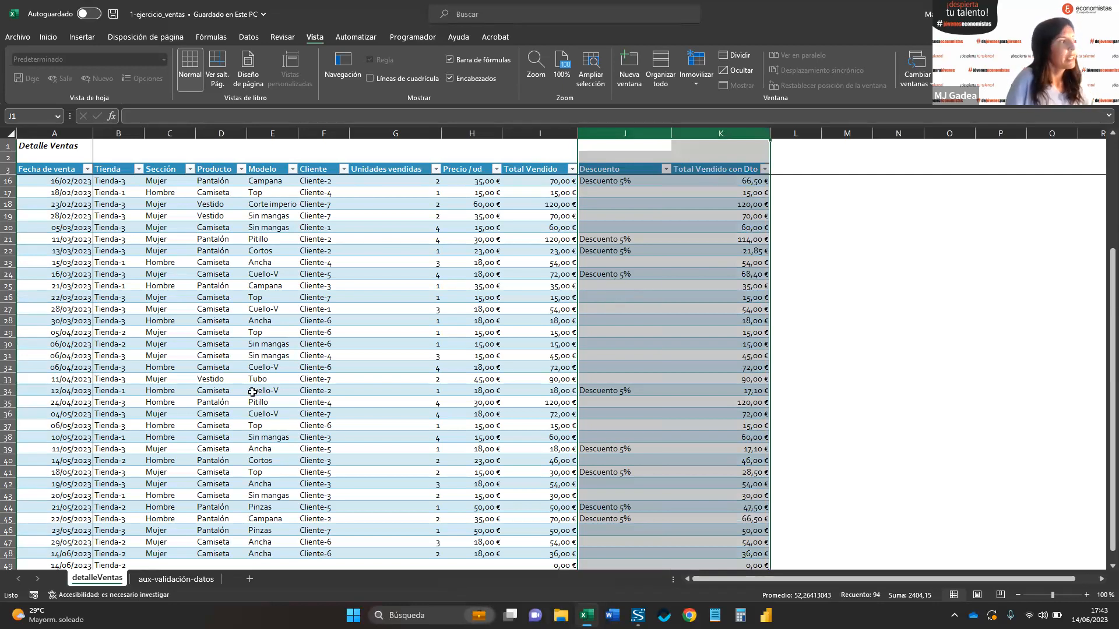
scroll(294, 368, down, 4)
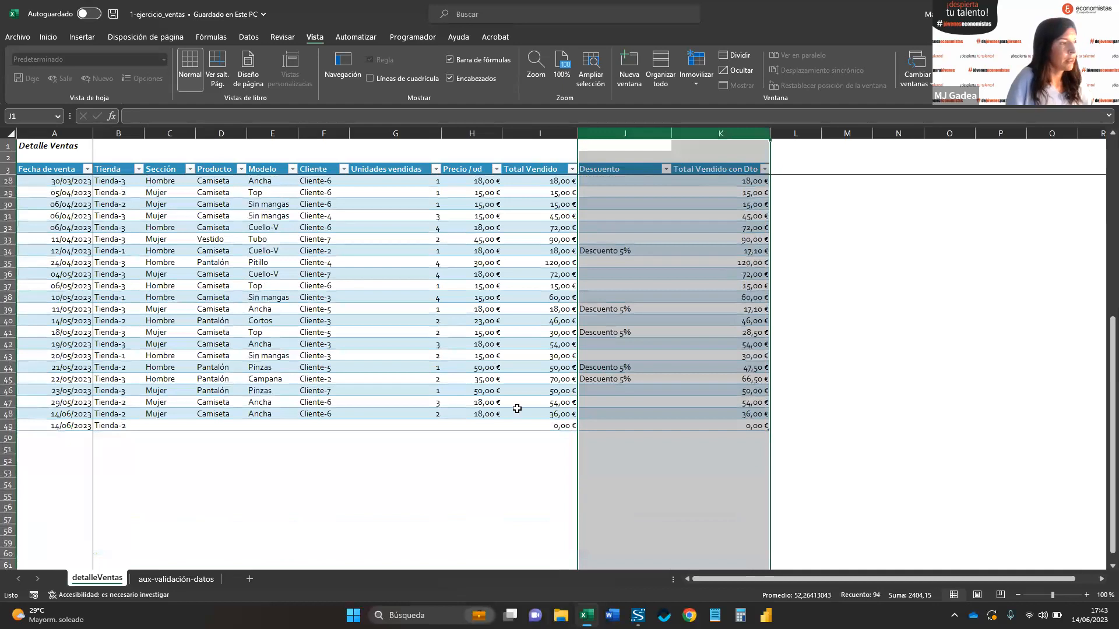
click(155, 426)
click(119, 430)
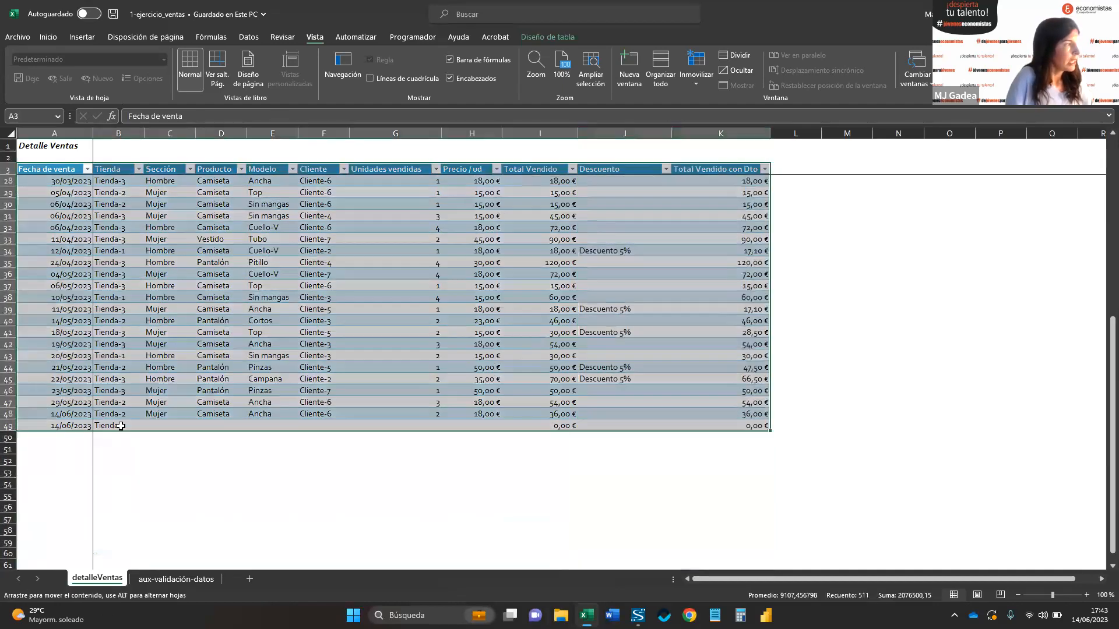
click(124, 417)
click(133, 427)
click(150, 426)
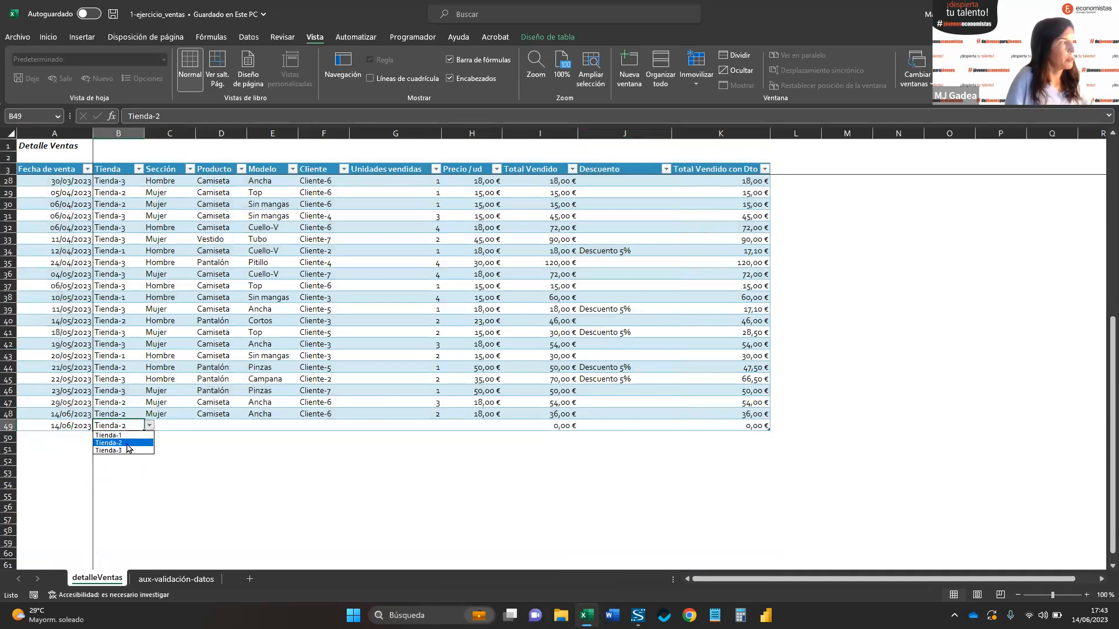
click(125, 443)
- Choose Cliente-3 from the validation list in the Cliente cell of row 49
click(300, 426)
click(353, 425)
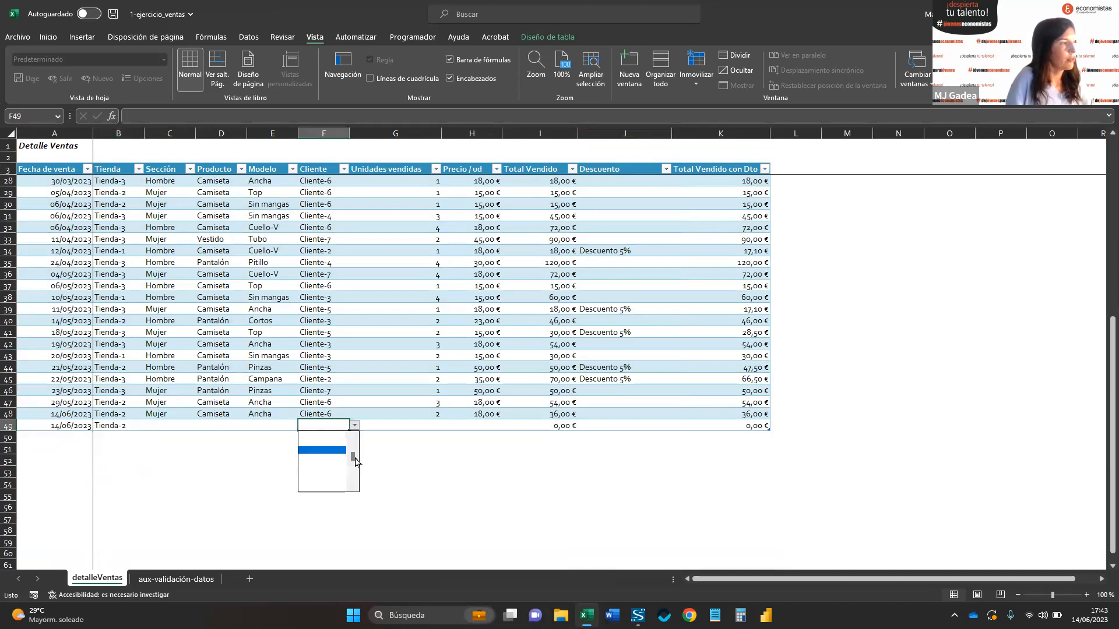
drag(353, 457, 353, 449)
click(318, 450)
click(315, 484)
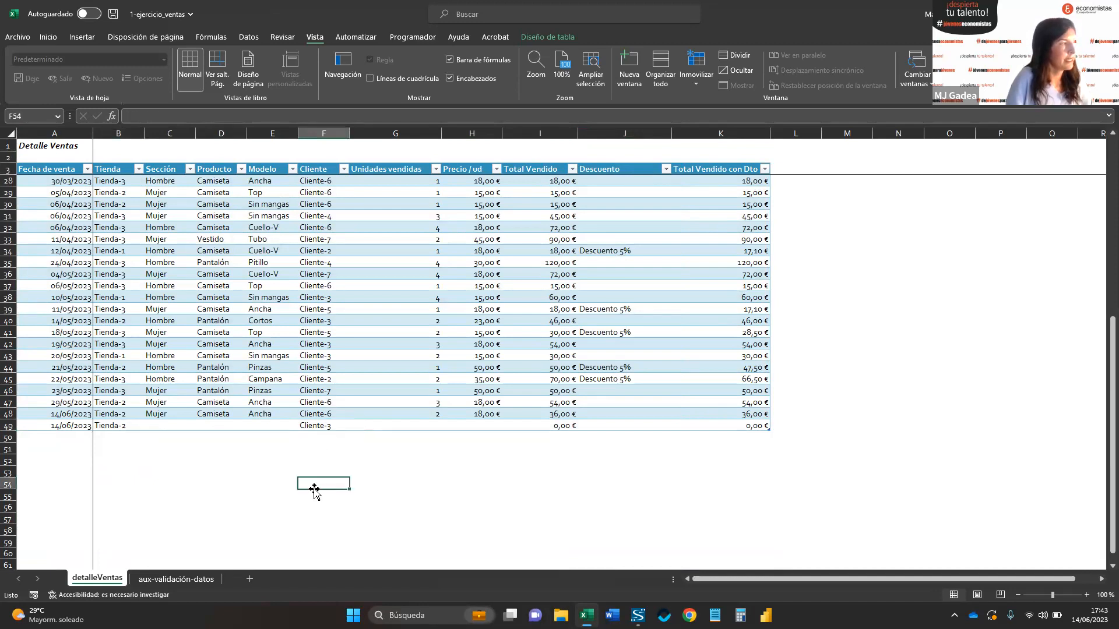
- Copy the Sección, Producto and Modelo values (Mujer, Camiseta, Ancha) from row 48 into row 49
drag(158, 412, 268, 414)
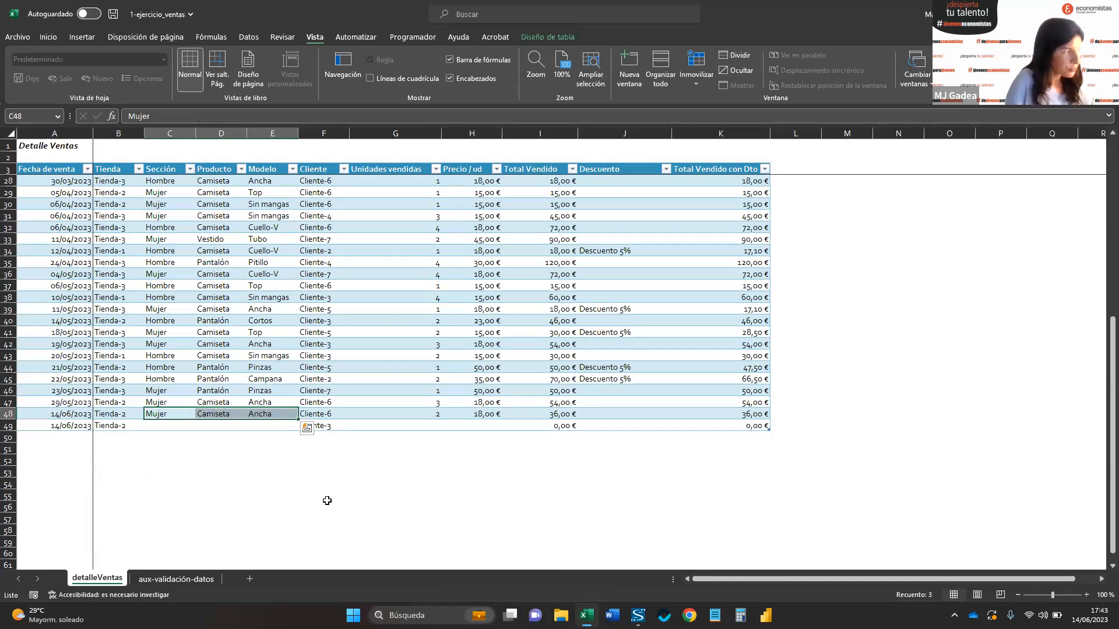
key(ctrl+c)
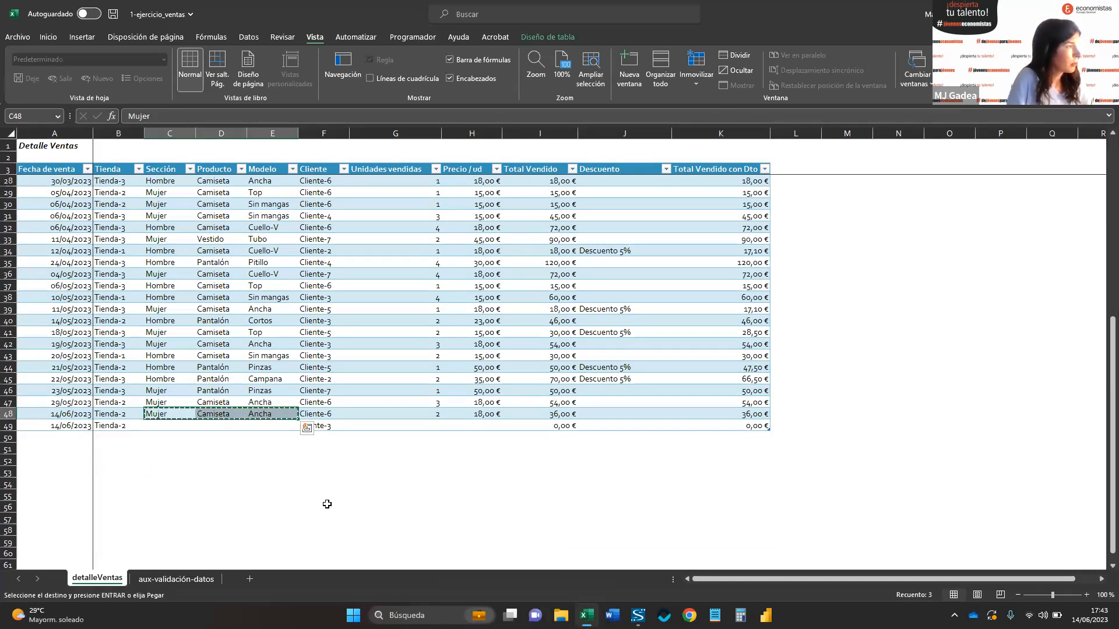
key(Down)
key(ctrl+v)
key(Right)
key(Right)
key(Right)
key(Right)
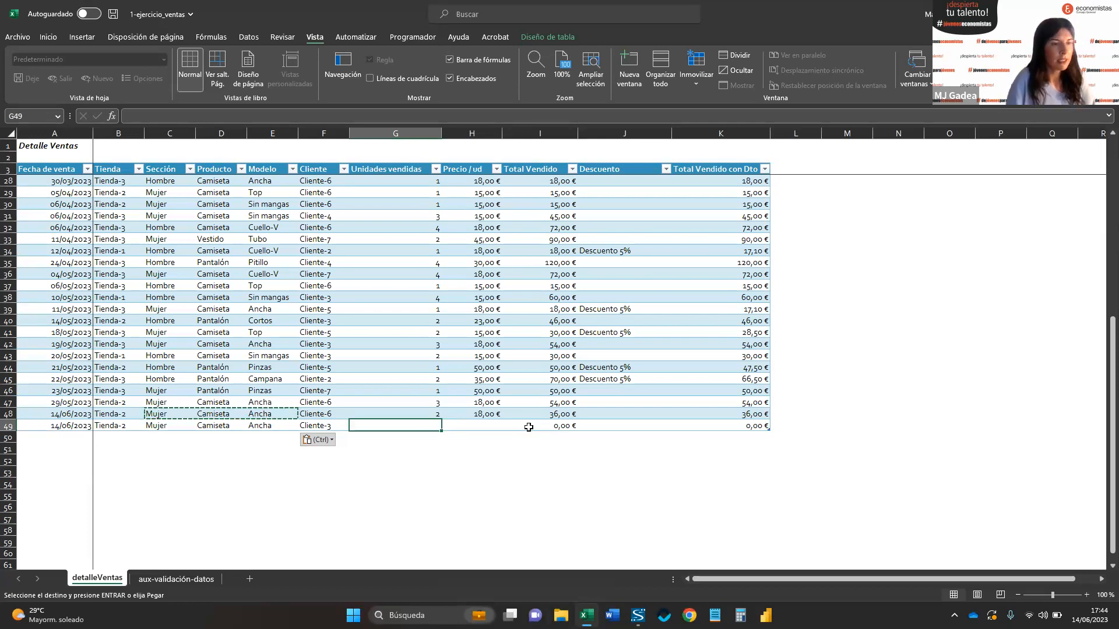
click(320, 242)
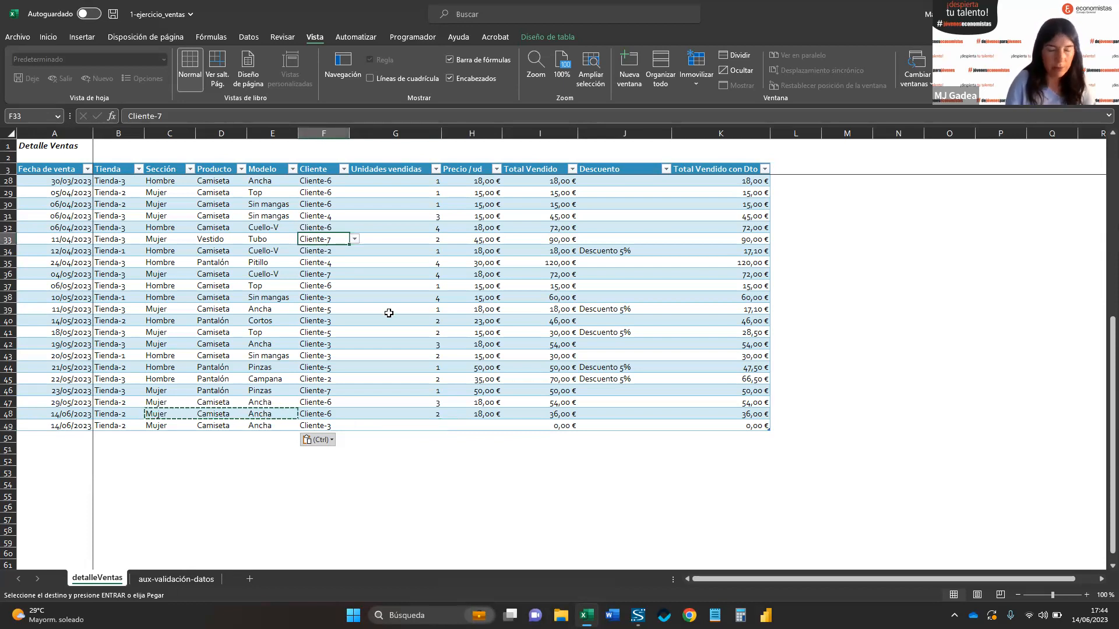
click(332, 251)
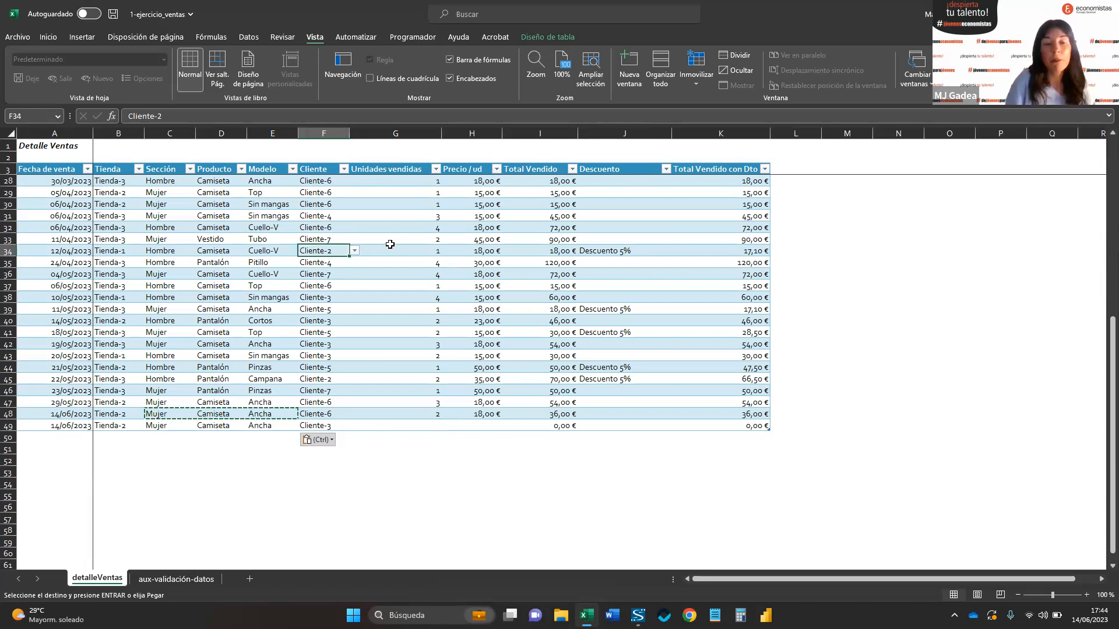
click(438, 463)
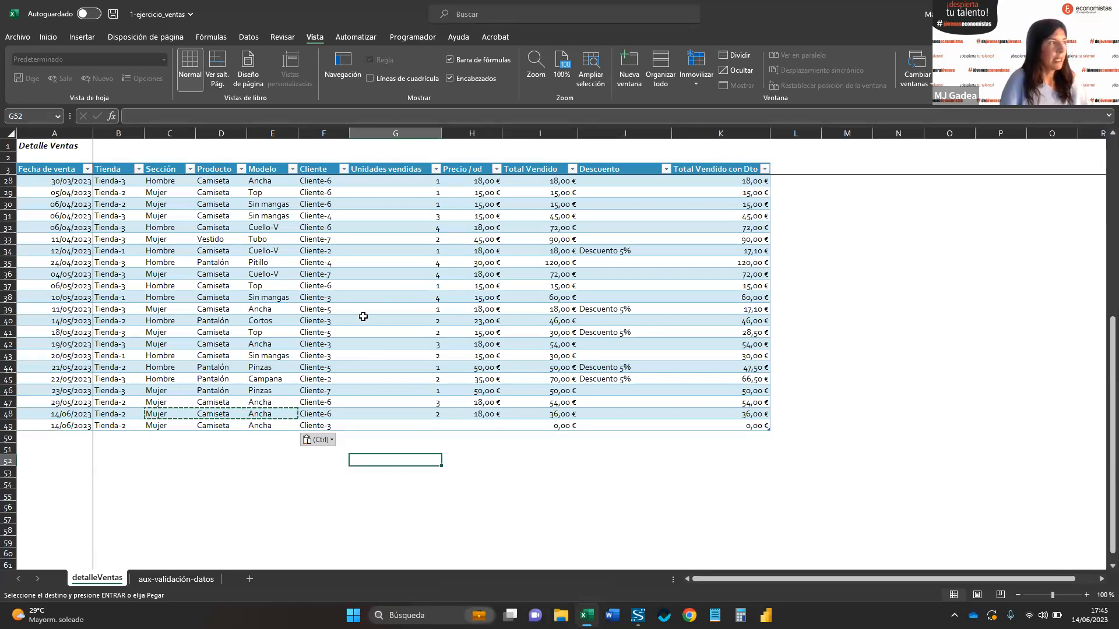
- Insert a new table column between Cliente and Unidades vendidas
click(365, 219)
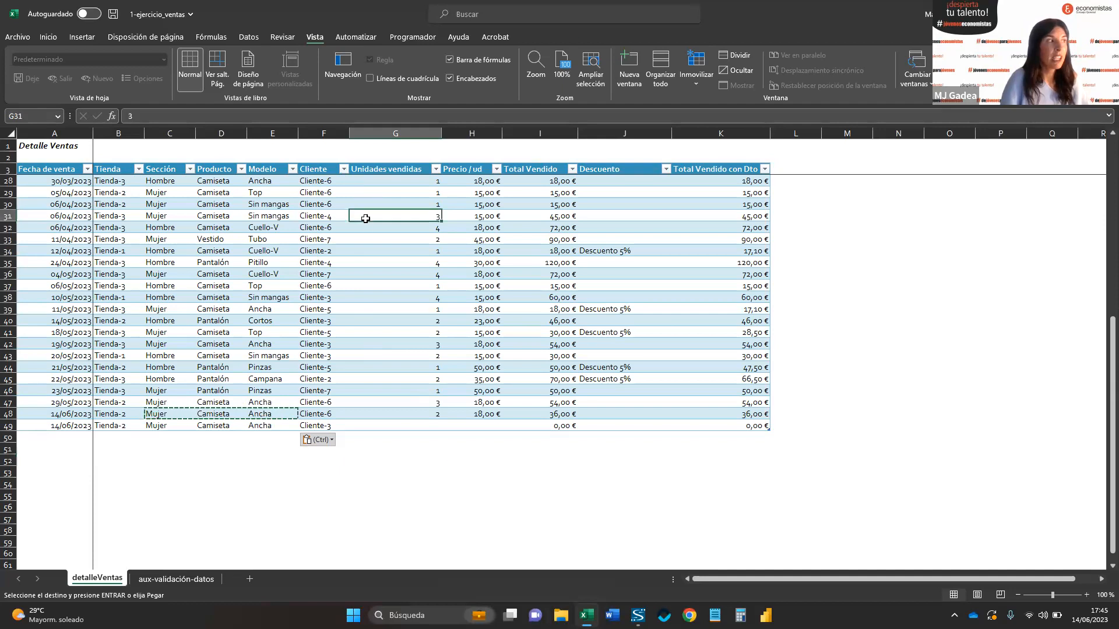
click(395, 133)
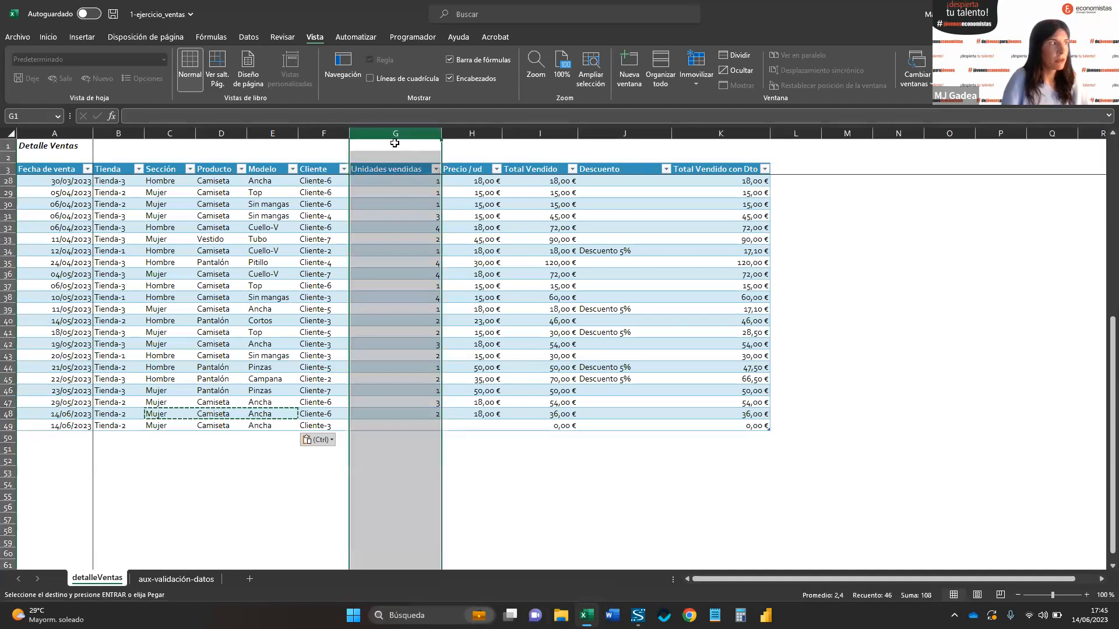
right_click(403, 146)
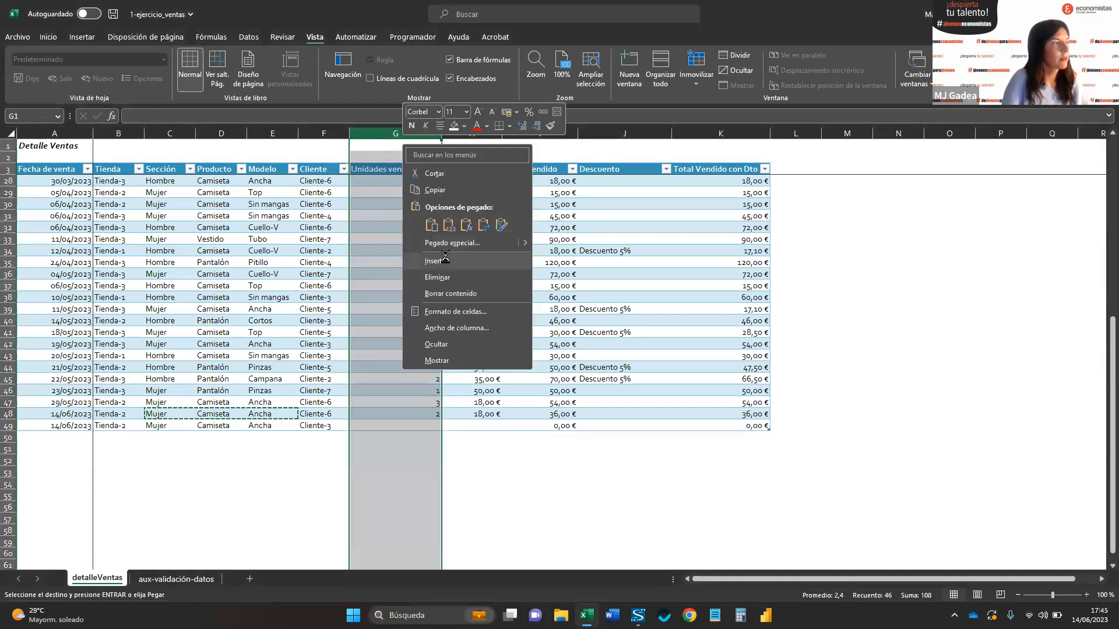
click(447, 261)
click(375, 250)
- Name the new column's header Nombre Cliente and fit the column width to its content
click(363, 170)
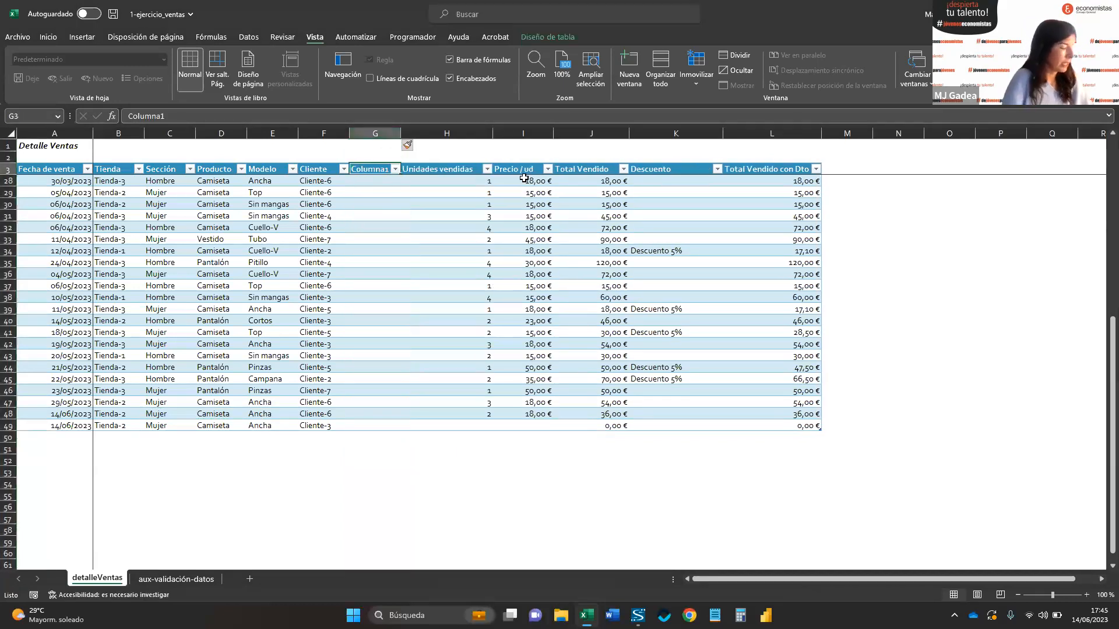
text(Nombre client)
key(BackSpace)
key(BackSpace)
text(liente)
key(Return)
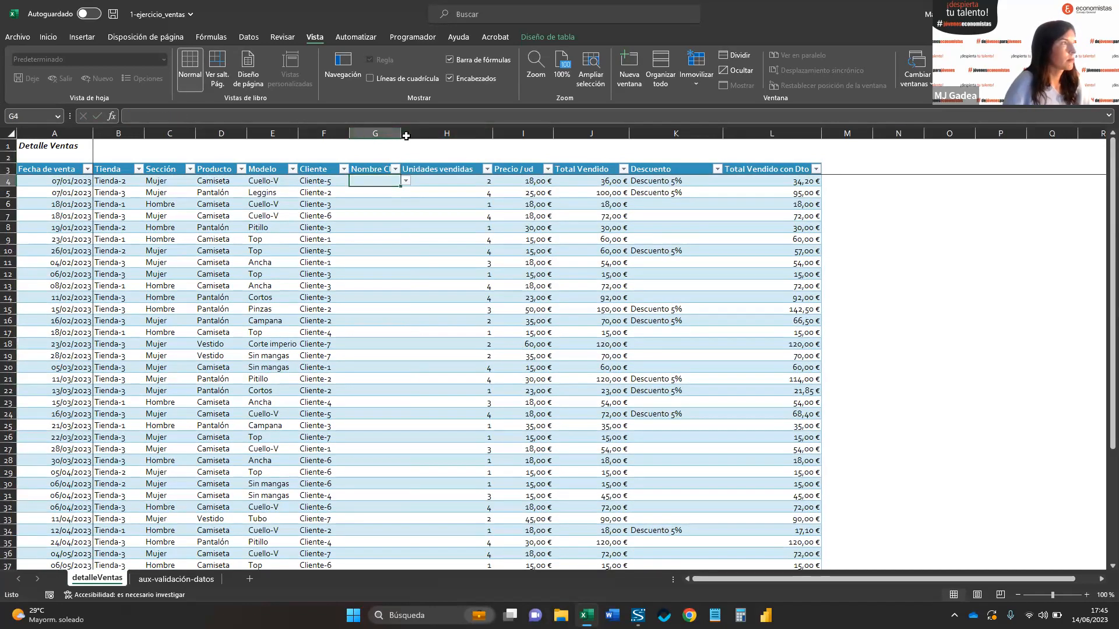
double_click(400, 133)
click(438, 267)
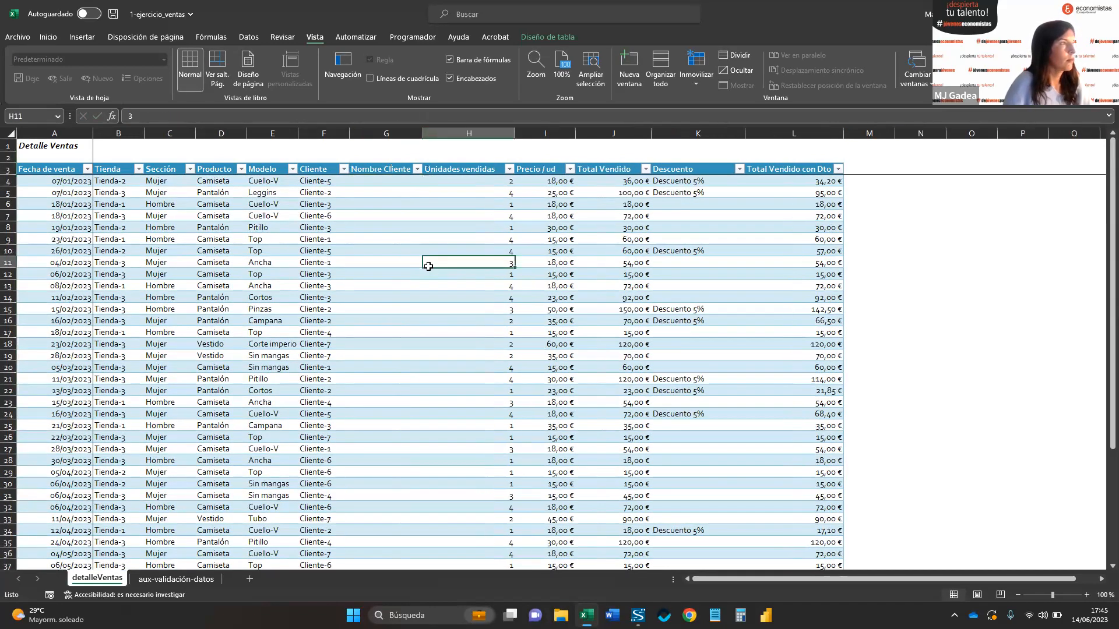
drag(391, 171, 544, 169)
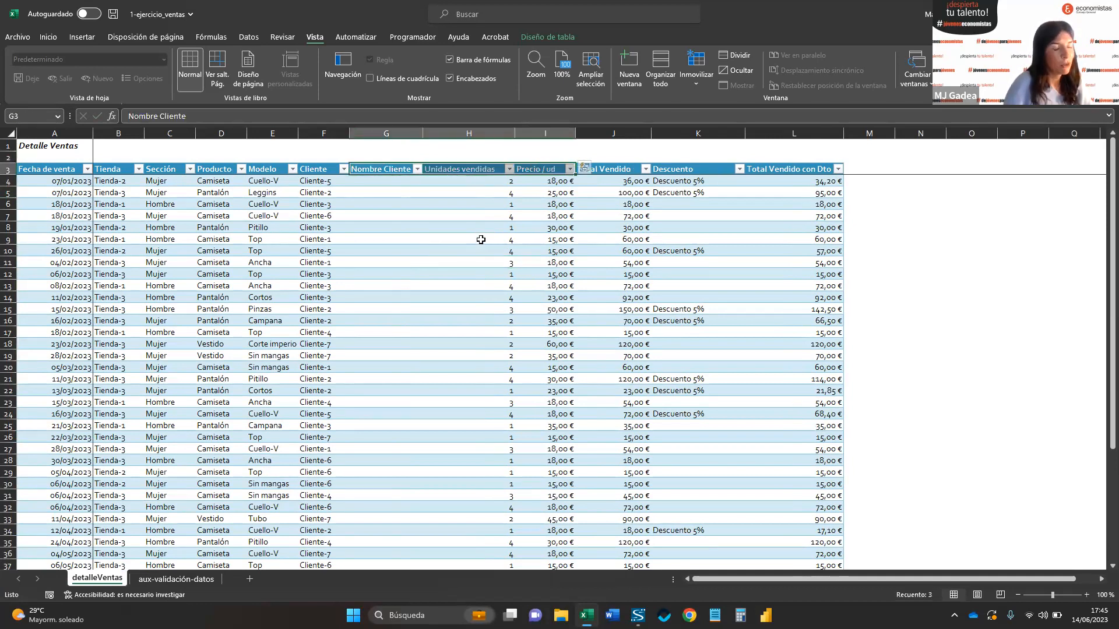
click(415, 284)
click(366, 169)
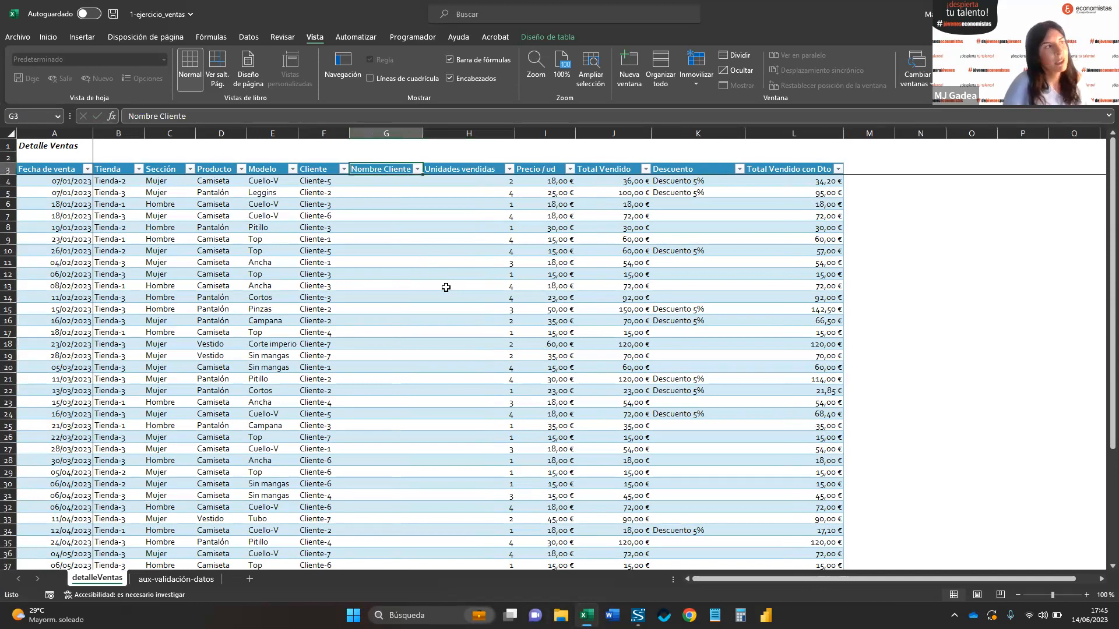
- Open the data validation settings for the Nombre Cliente column's data cells and show the allowed value types
click(394, 185)
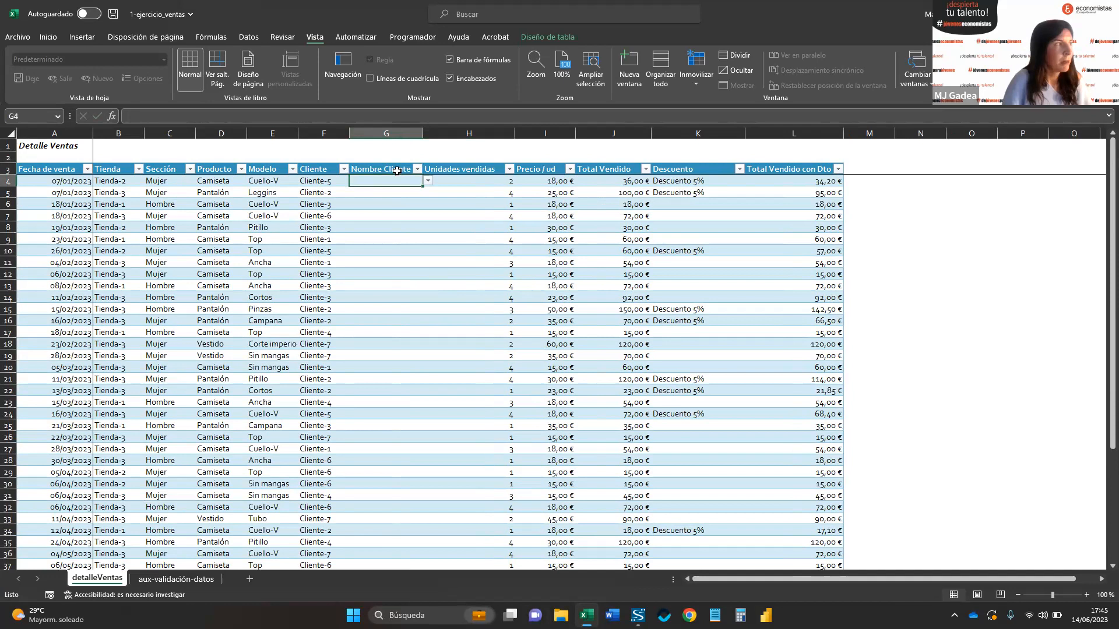
click(402, 166)
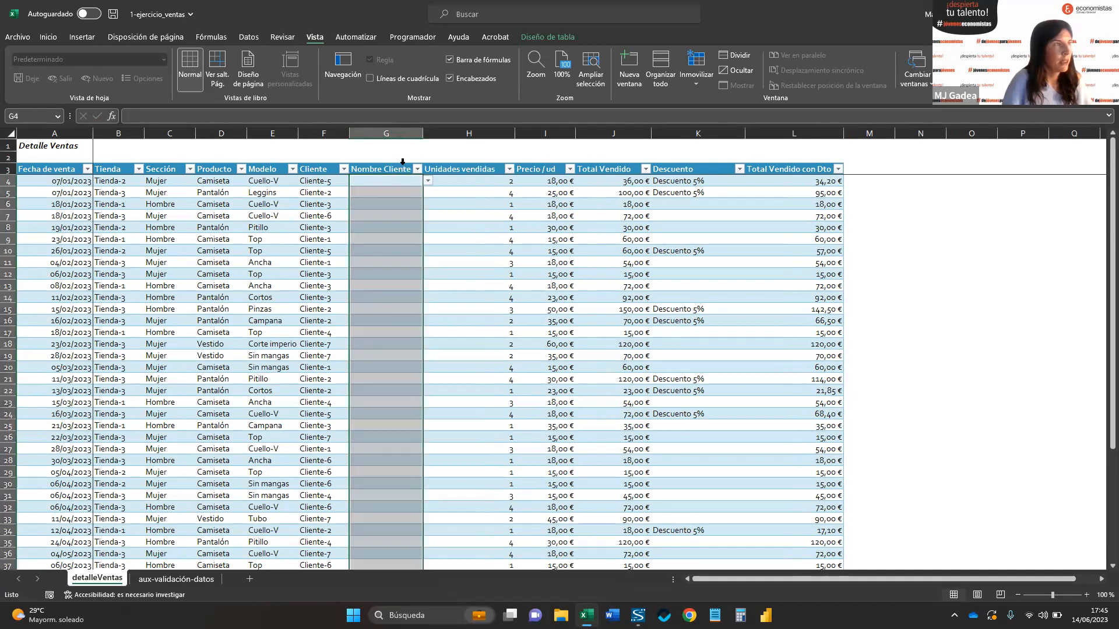
click(58, 37)
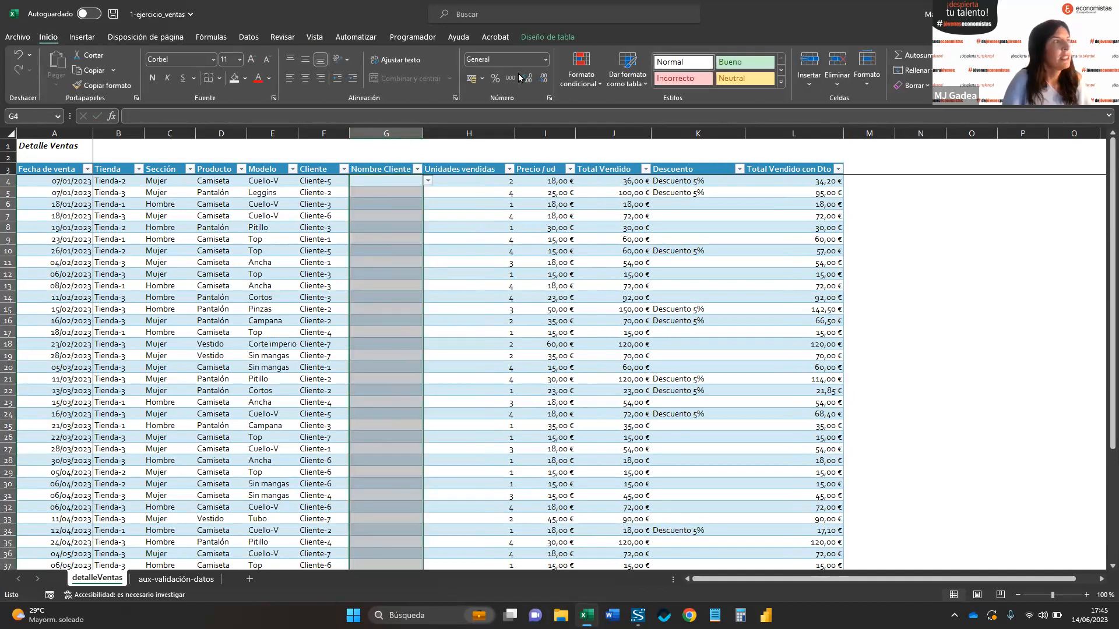
click(244, 39)
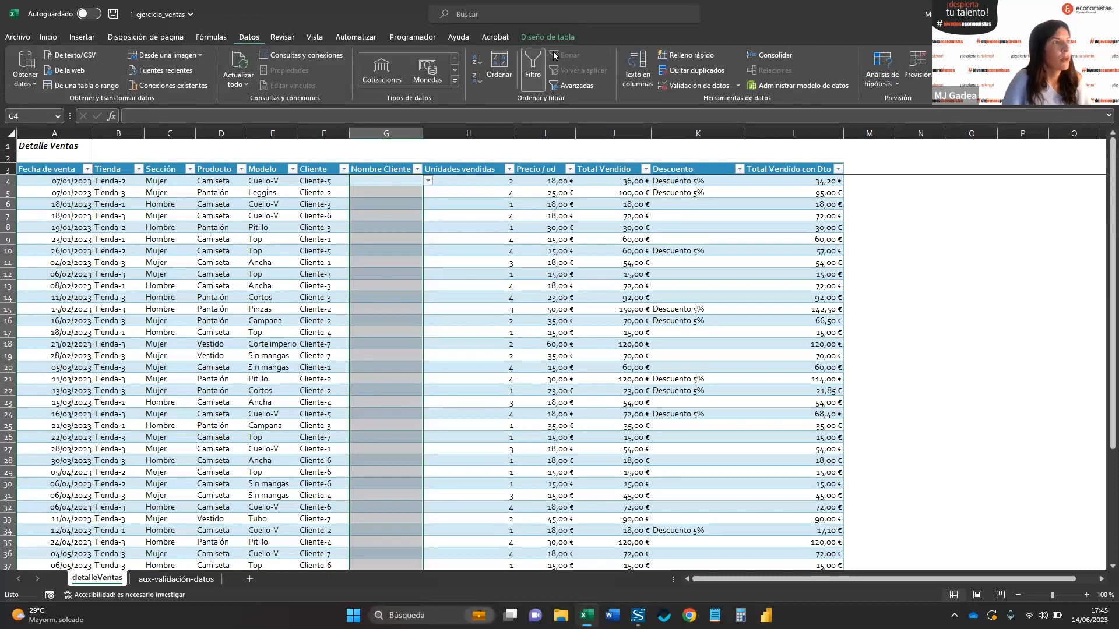
click(684, 87)
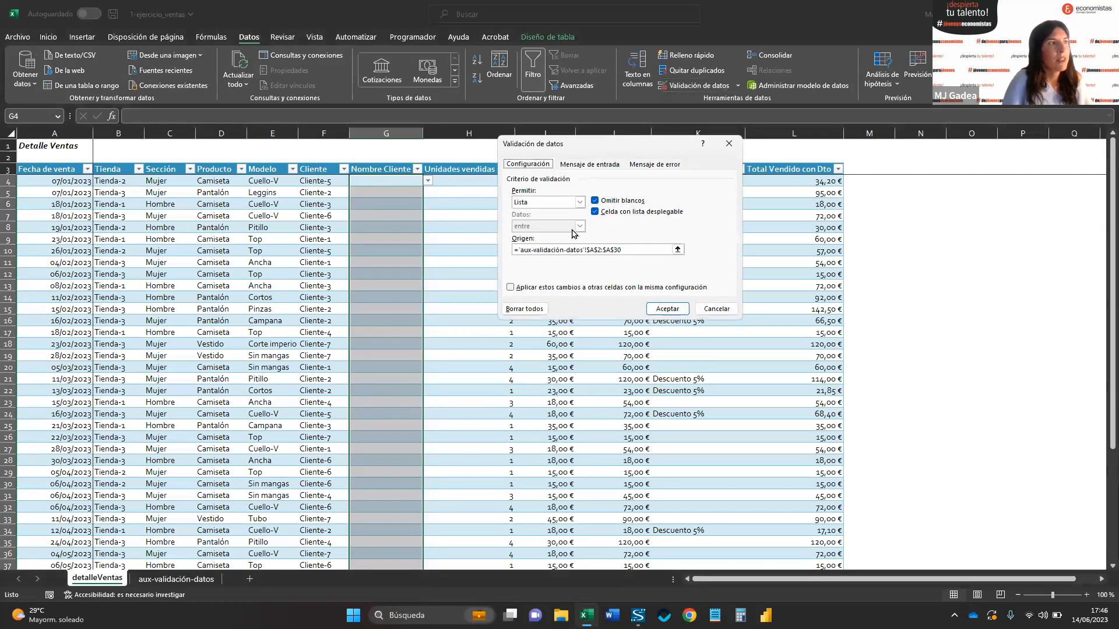
click(551, 203)
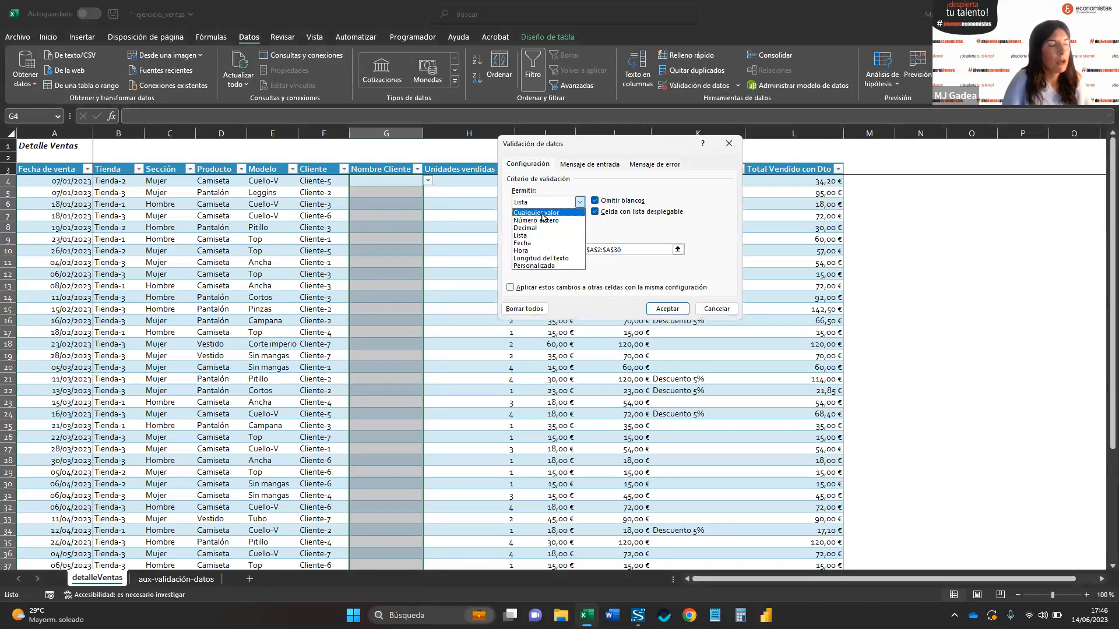
- Set the data validation of the Nombre Cliente column to allow any value (Cualquier valor)
click(543, 213)
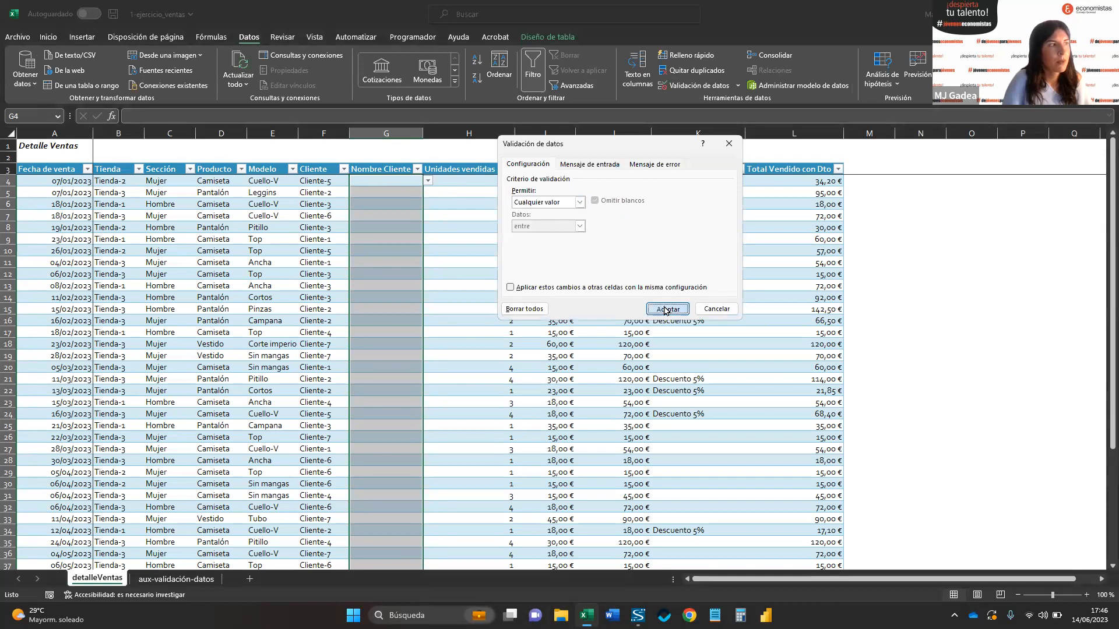
click(664, 308)
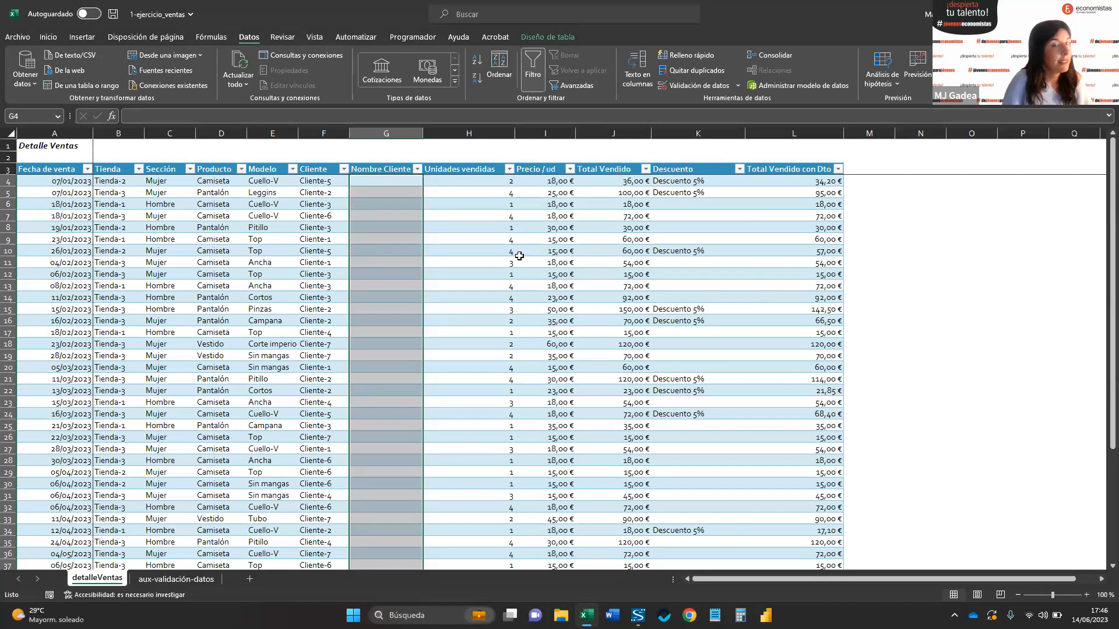
click(462, 307)
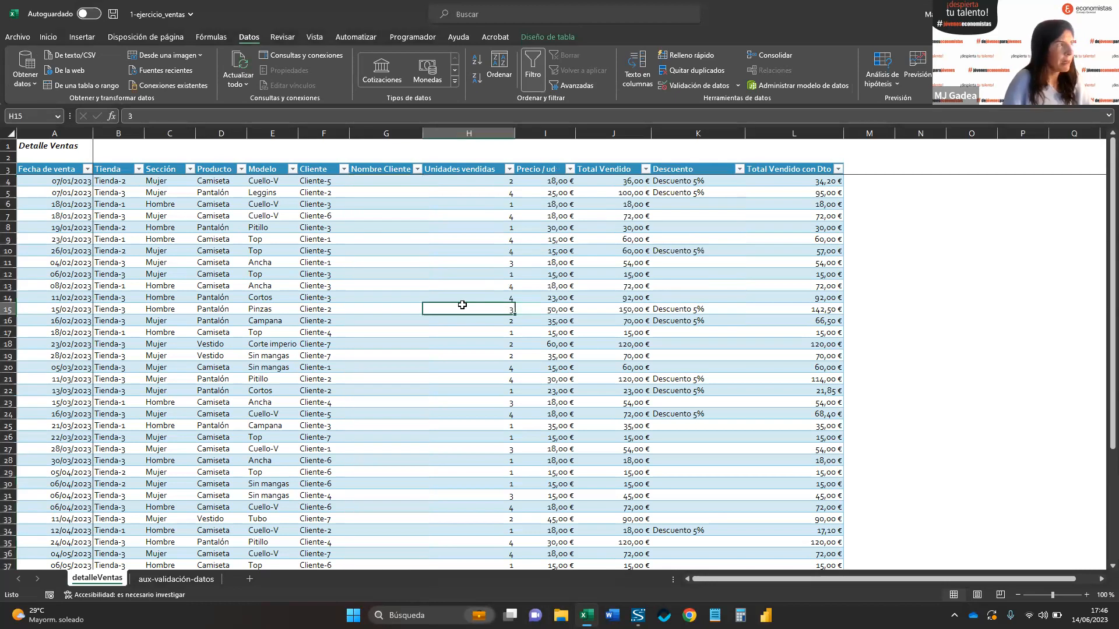
click(382, 184)
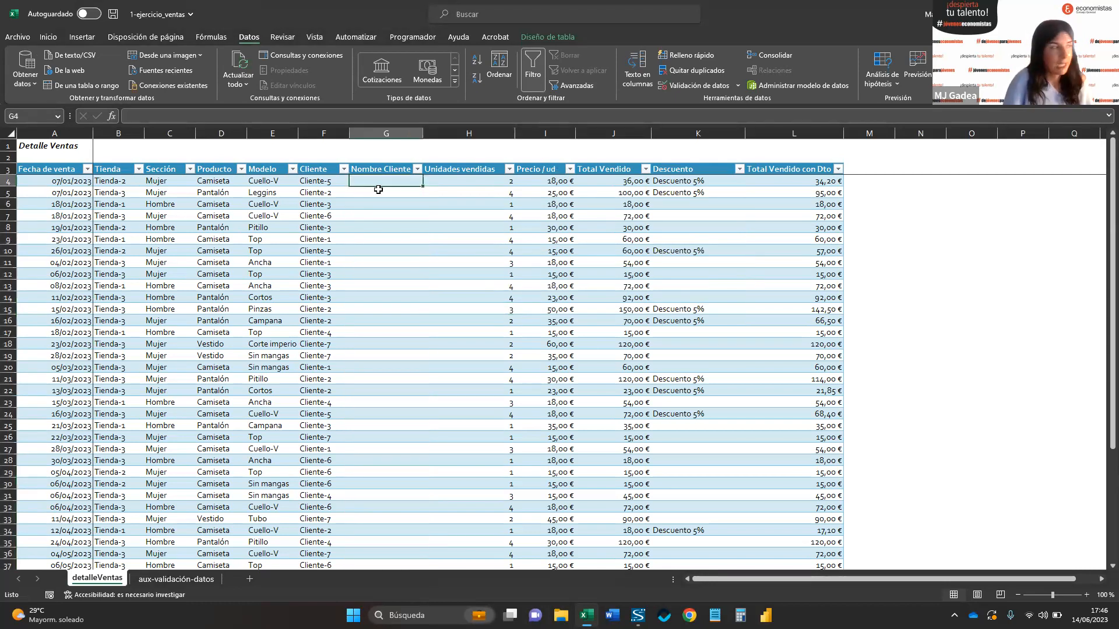
- Filter the sales table's Cliente column to show only Cliente-7
click(344, 169)
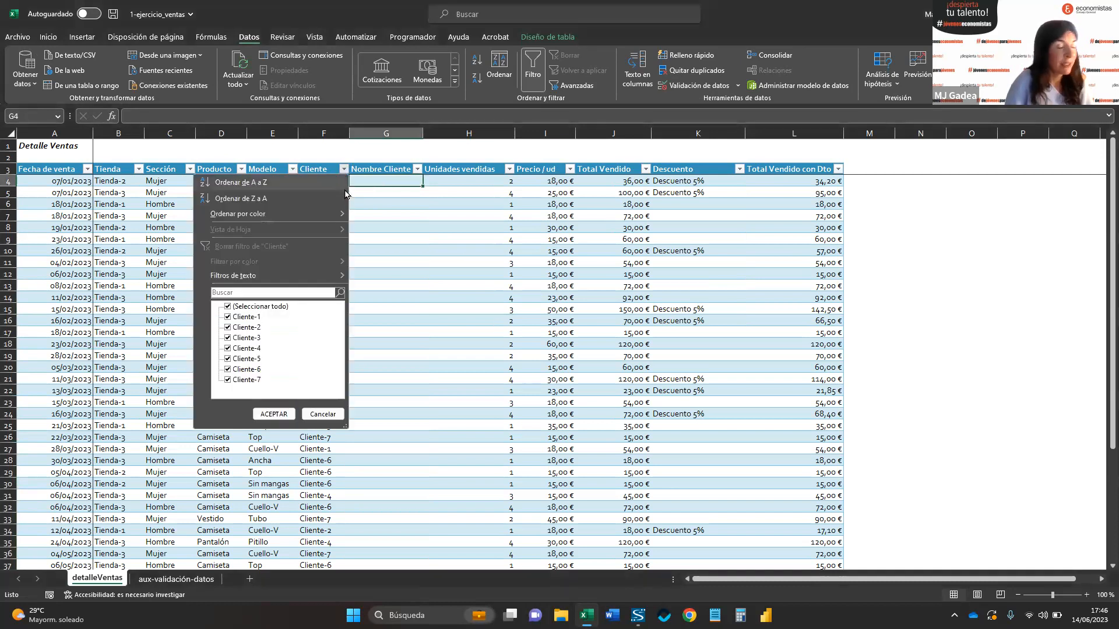
click(269, 307)
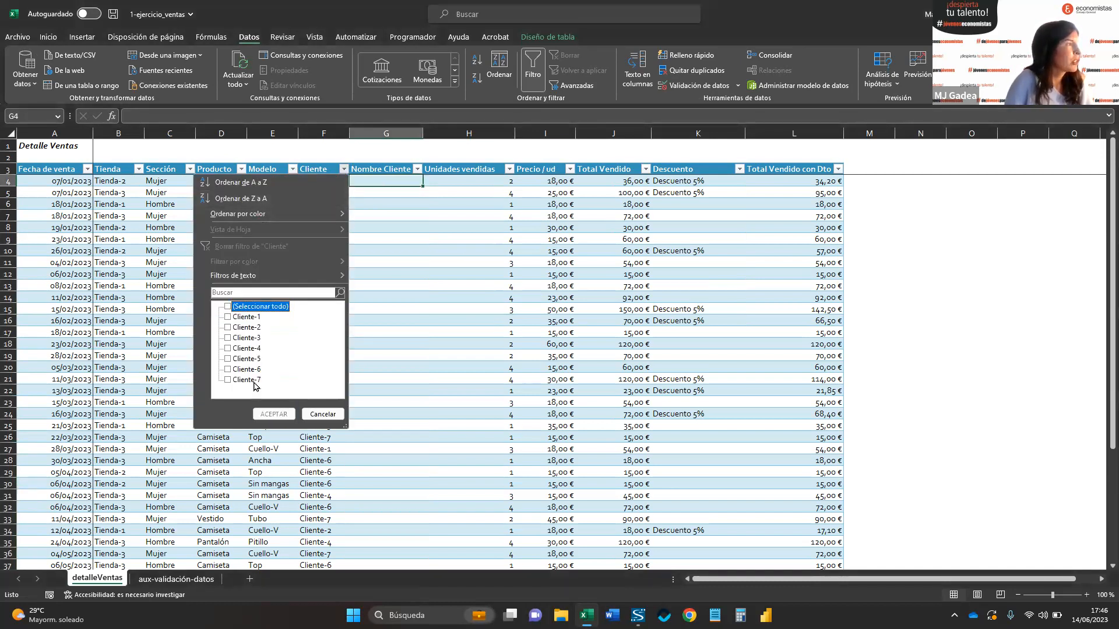
click(246, 379)
click(282, 415)
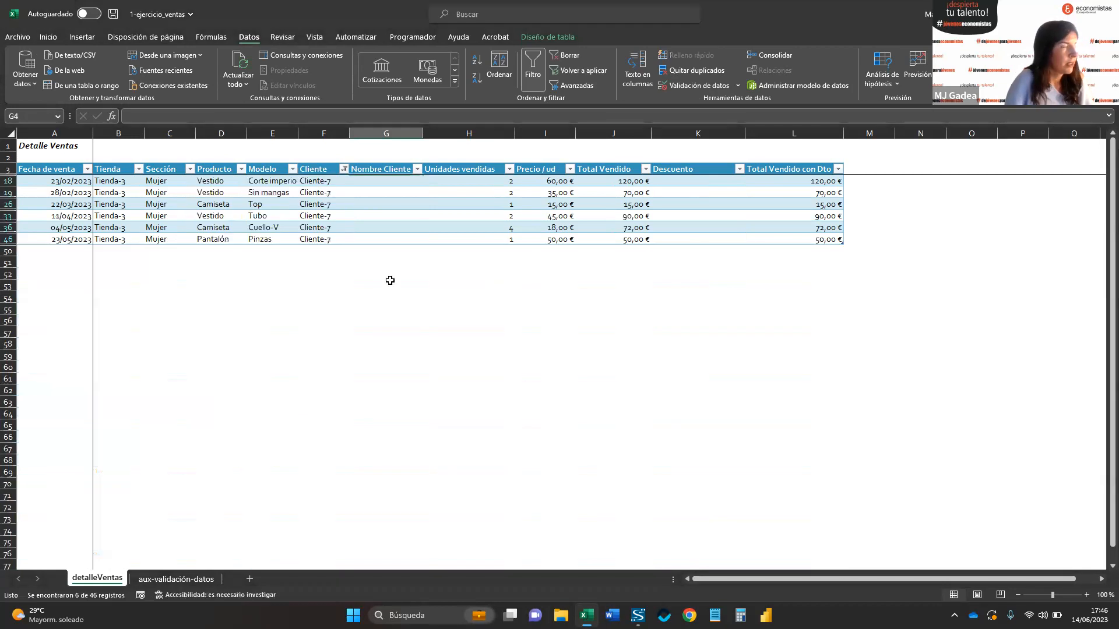
- Enter the customer's name in the first filtered row of the Nombre Cliente column, cell G18
click(386, 180)
text(Samuel)
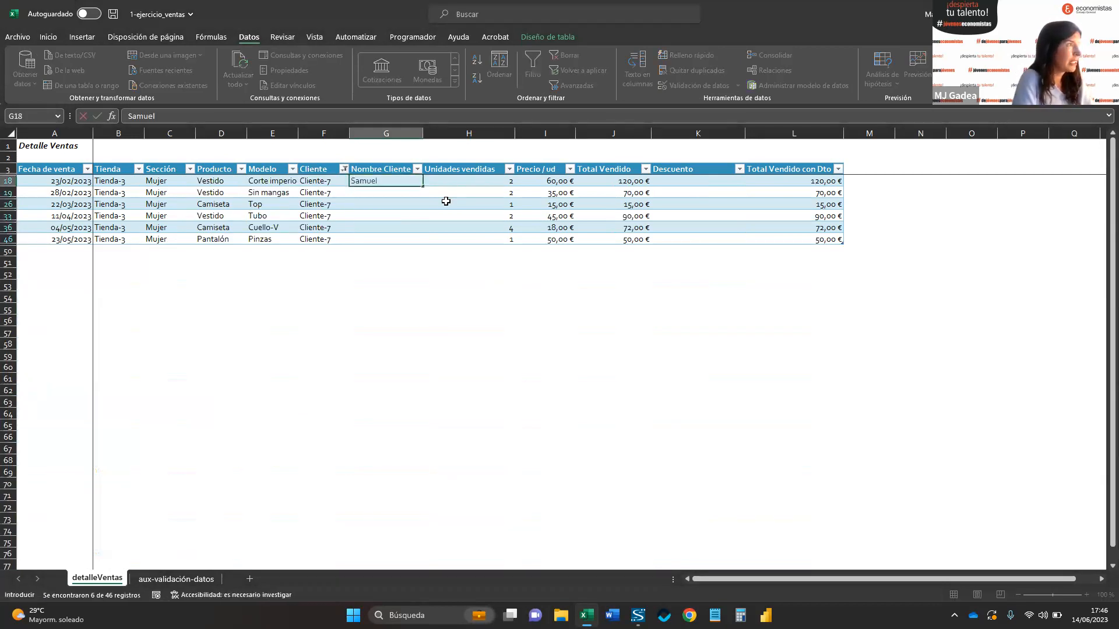
key(Return)
text(Sua)
key(BackSpace)
key(BackSpace)
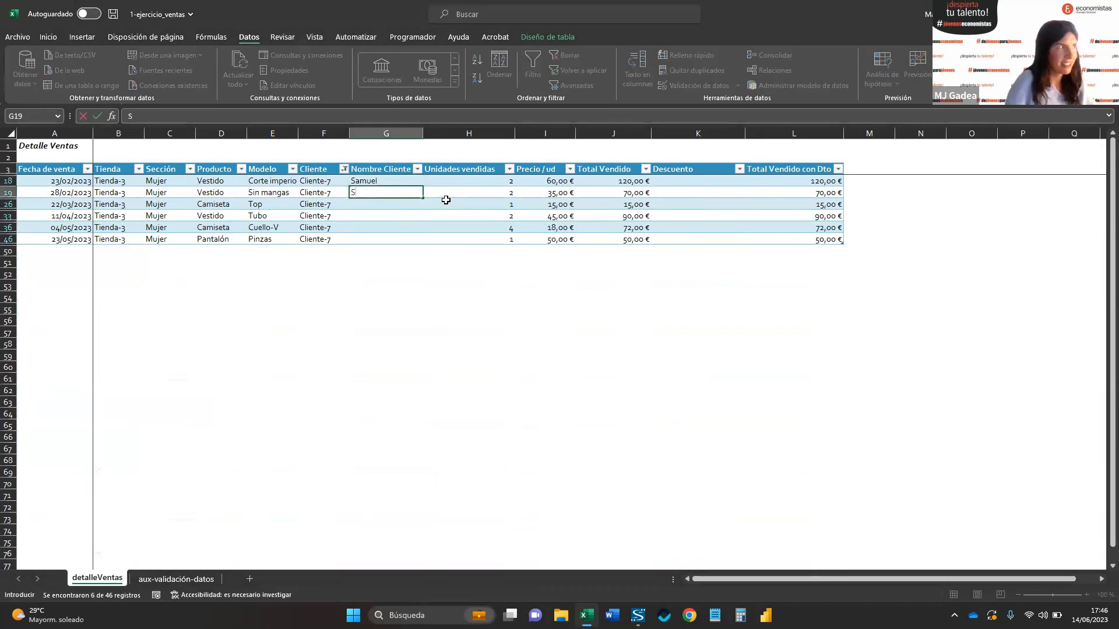
key(Escape)
- Copy the customer's name from G18 into all the filtered Nombre Cliente cells down to row 46
click(401, 182)
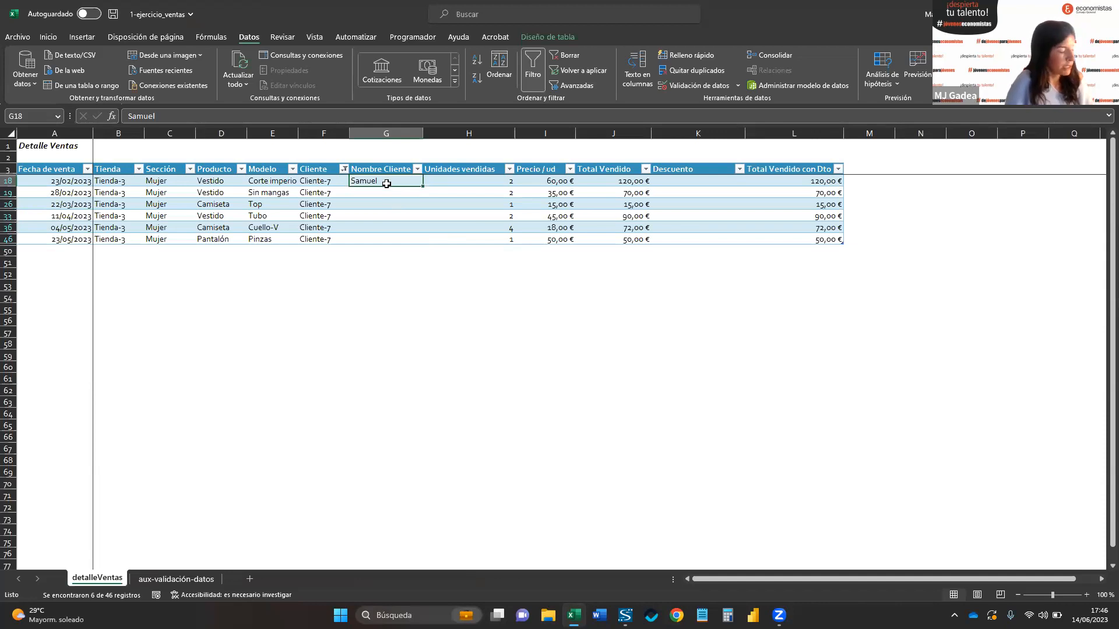
key(ctrl+c)
drag(398, 181, 415, 235)
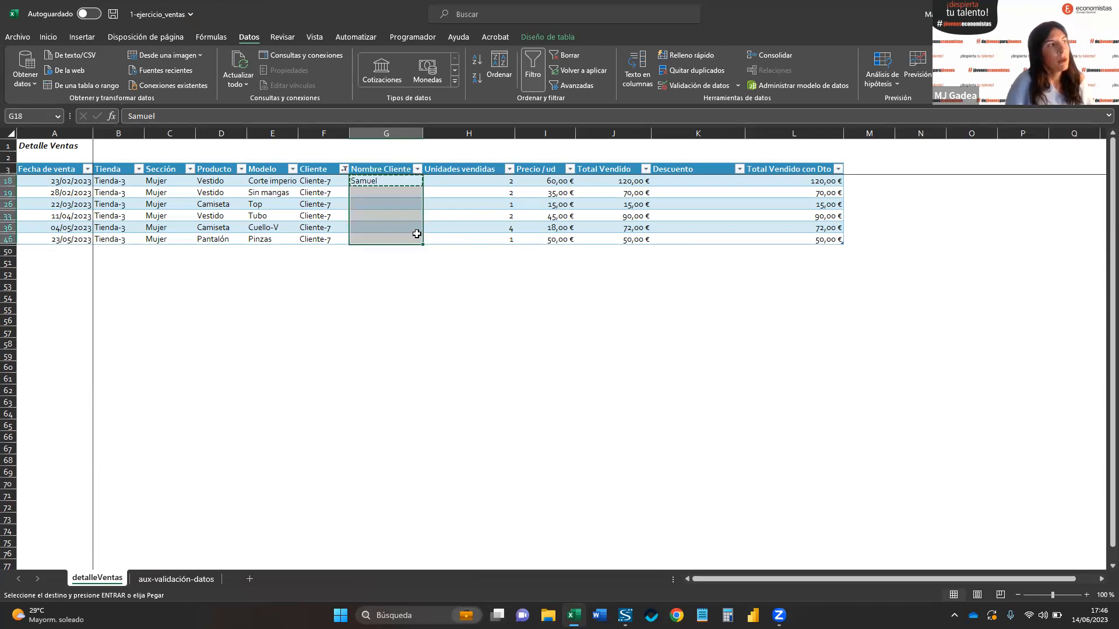
key(ctrl+v)
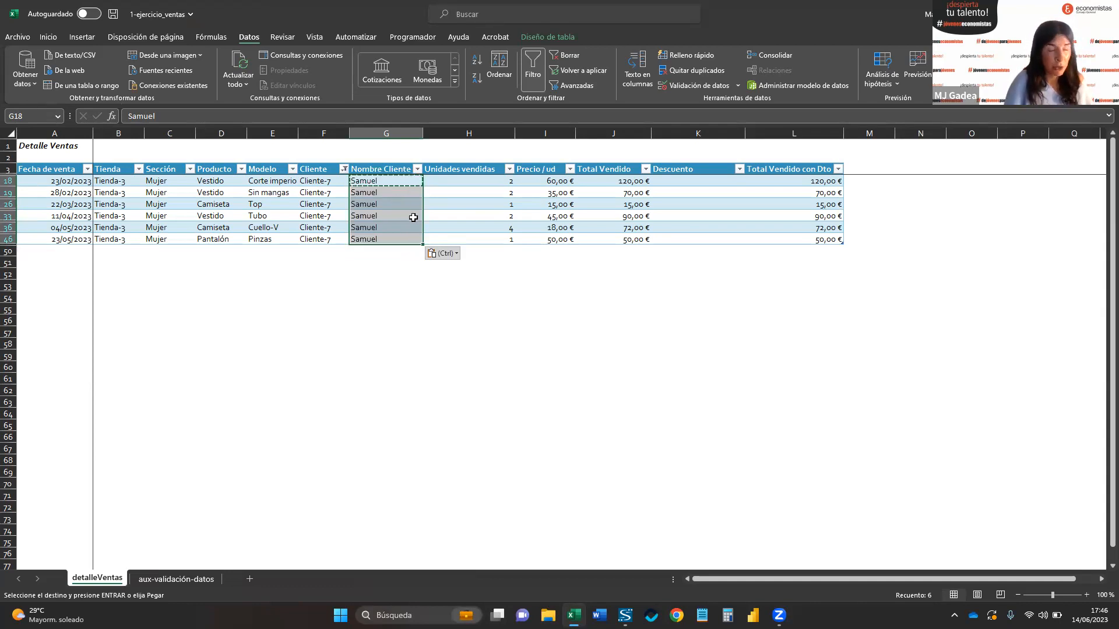
- Select all clients in the Cliente column filter to show every row of the table
click(349, 170)
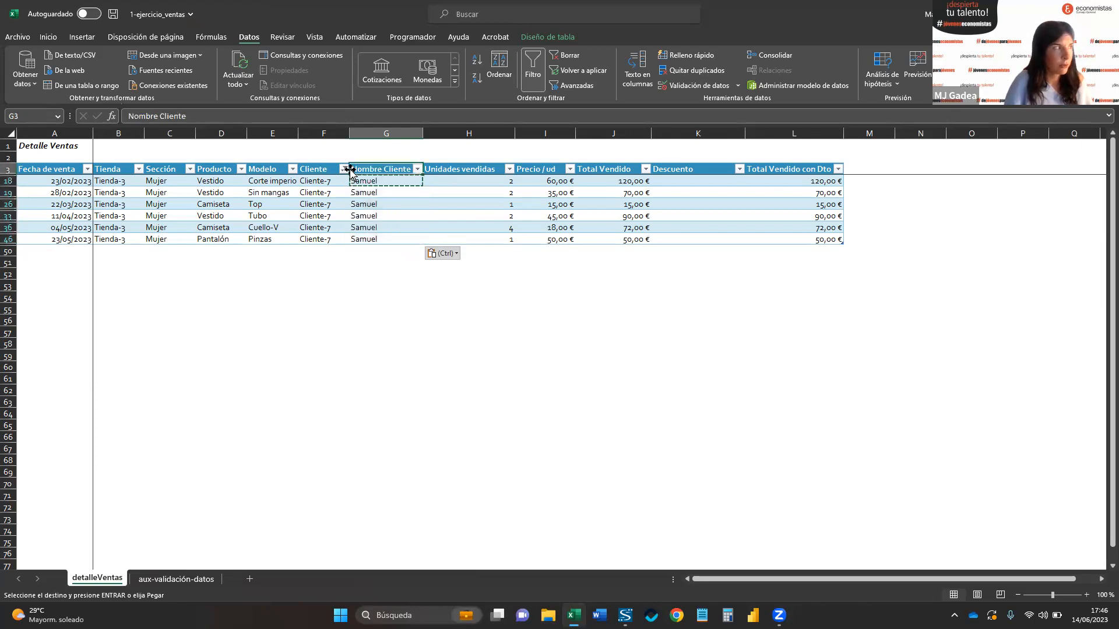
click(341, 170)
click(259, 306)
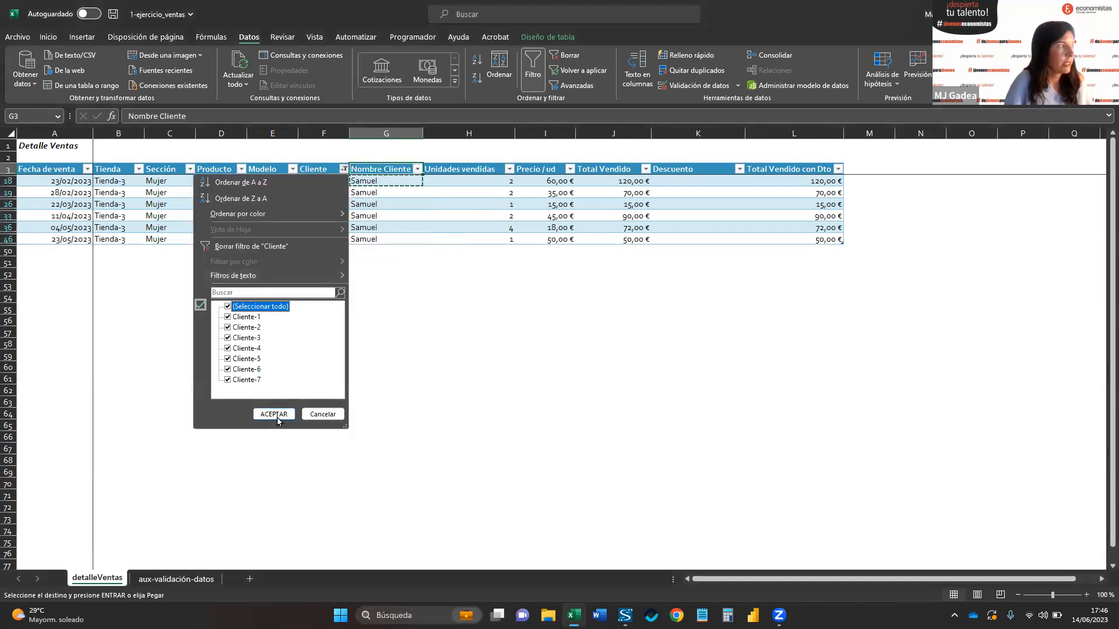
key(Return)
click(387, 357)
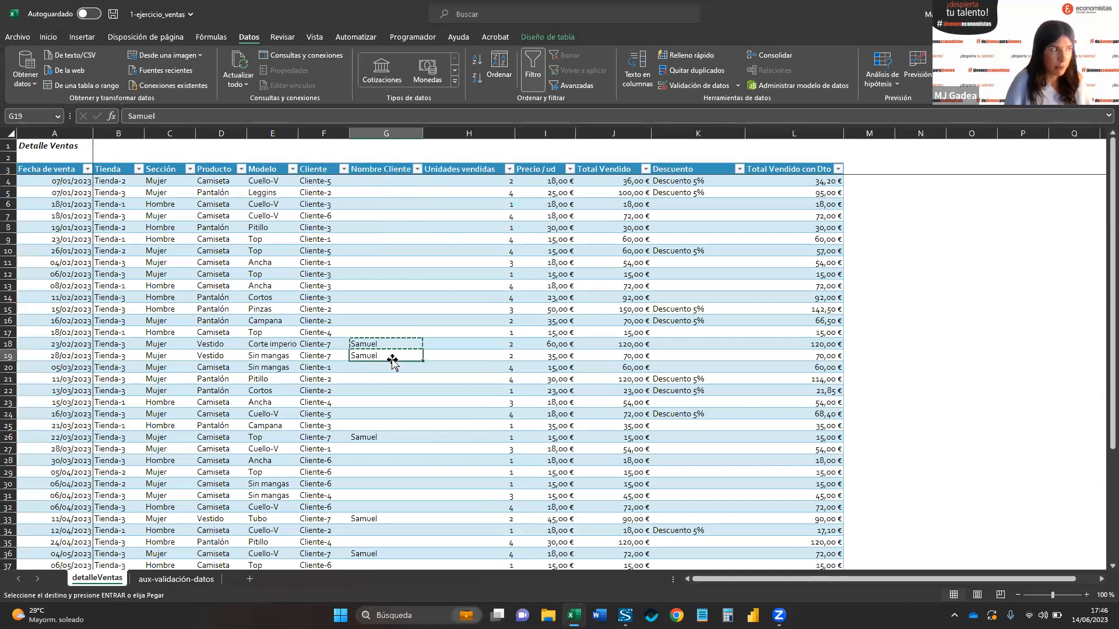
- Filter the Cliente column again so that only the Cliente-7 rows are shown
click(344, 170)
click(250, 307)
click(250, 381)
click(272, 414)
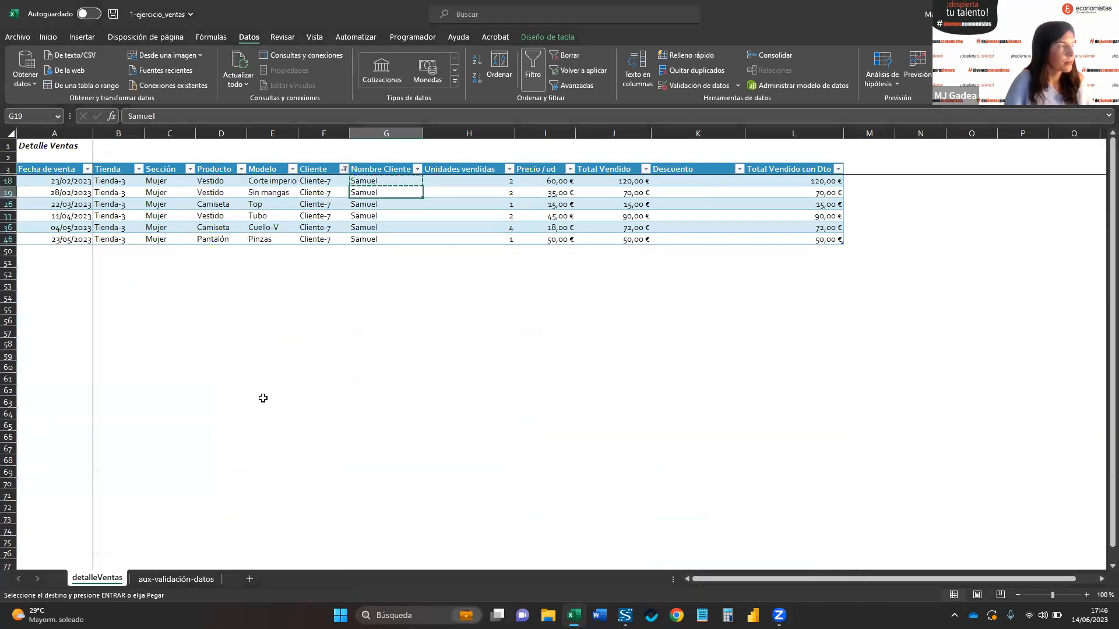
click(418, 271)
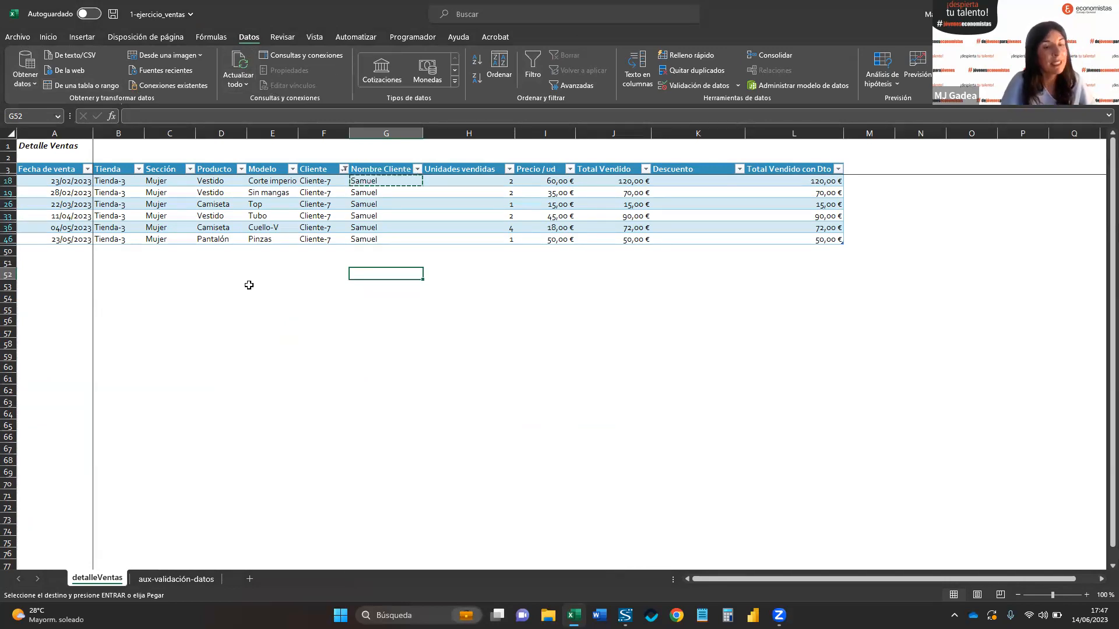
click(565, 434)
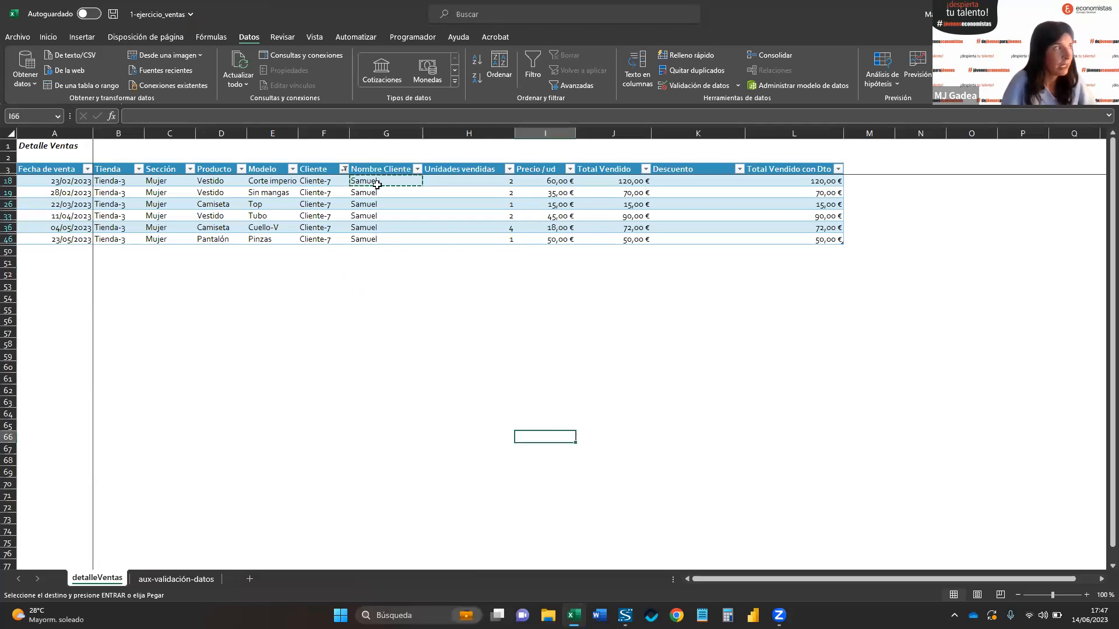
- Restrict the selection of filtered Nombre Cliente cells to visible cells only and paste the copied customer's name
drag(407, 181, 408, 241)
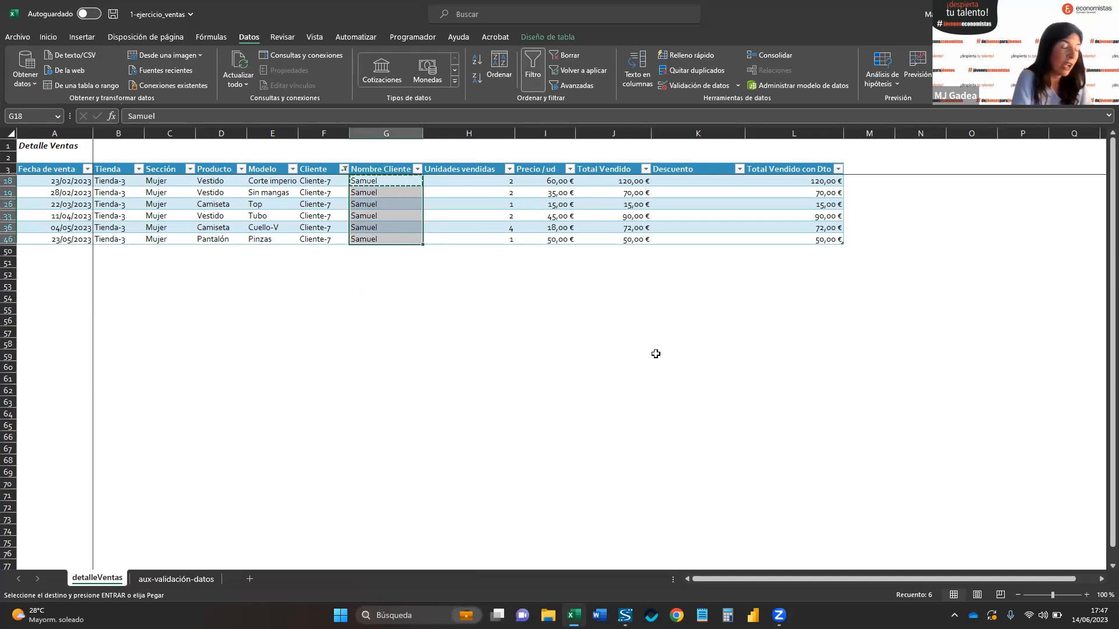
key(alt+semicolon)
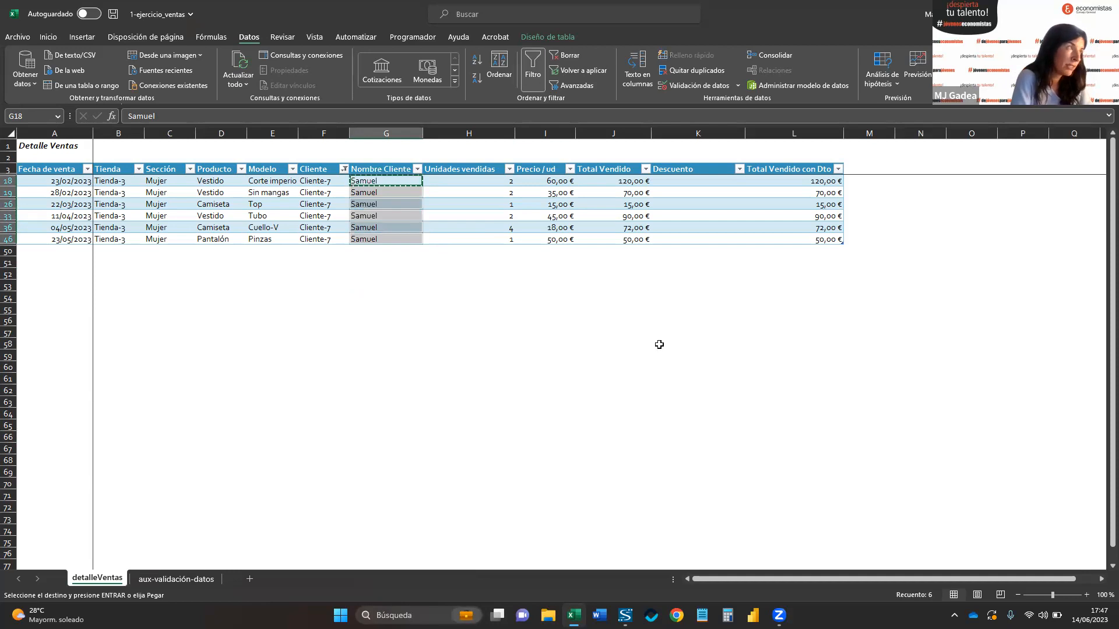
key(ctrl+v)
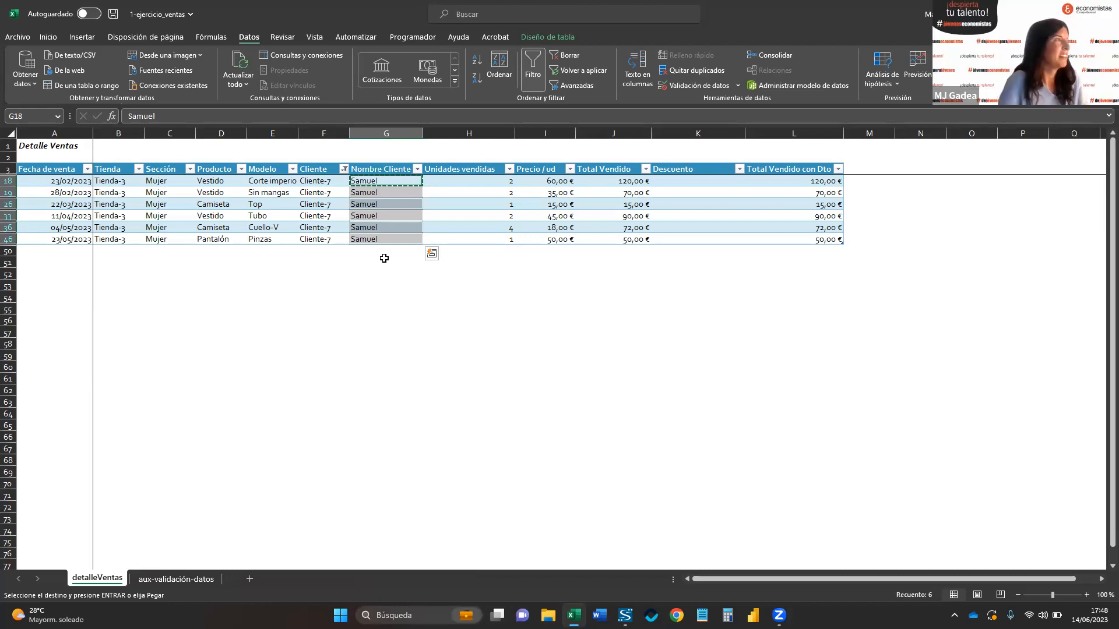
- On the aux-validación-datos sheet, extend the client series down to row 30, ending at Cliente-29
click(186, 581)
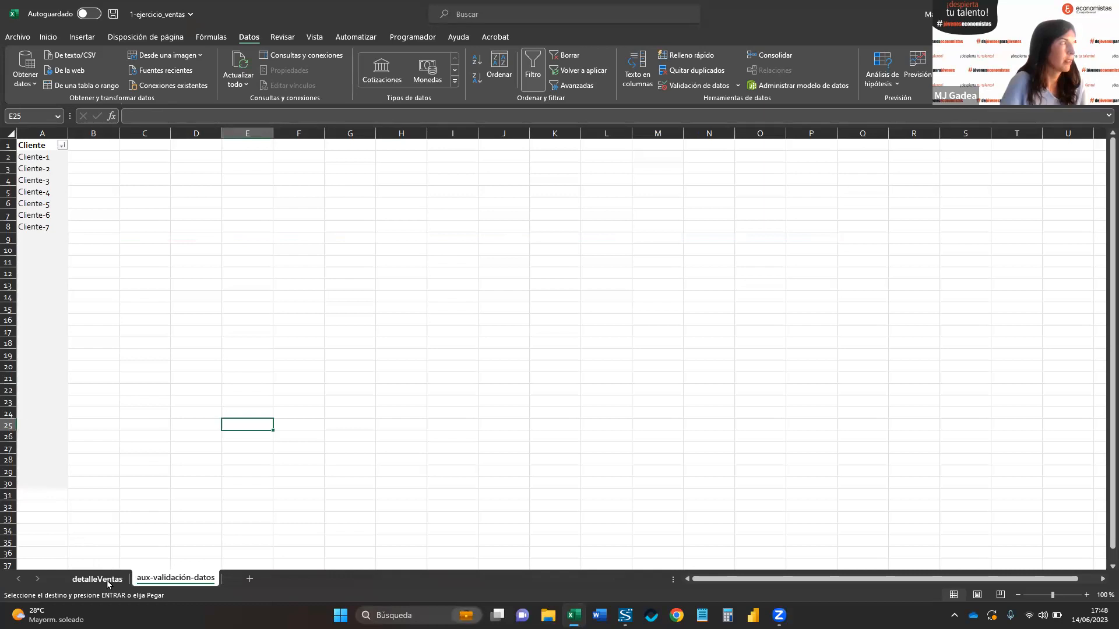
click(43, 243)
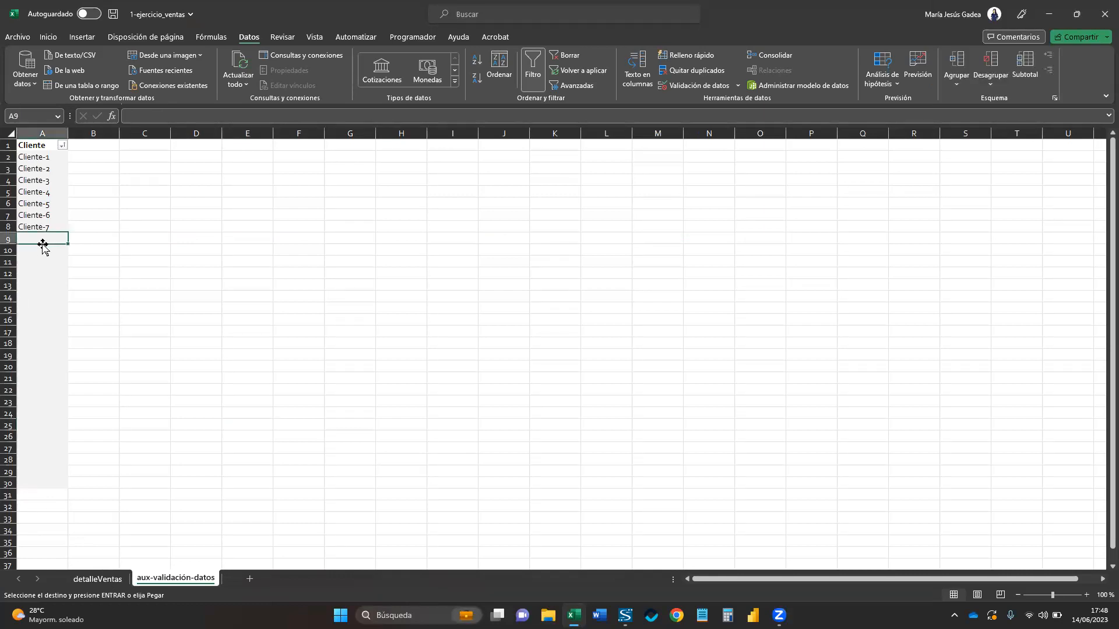
drag(51, 165, 54, 228)
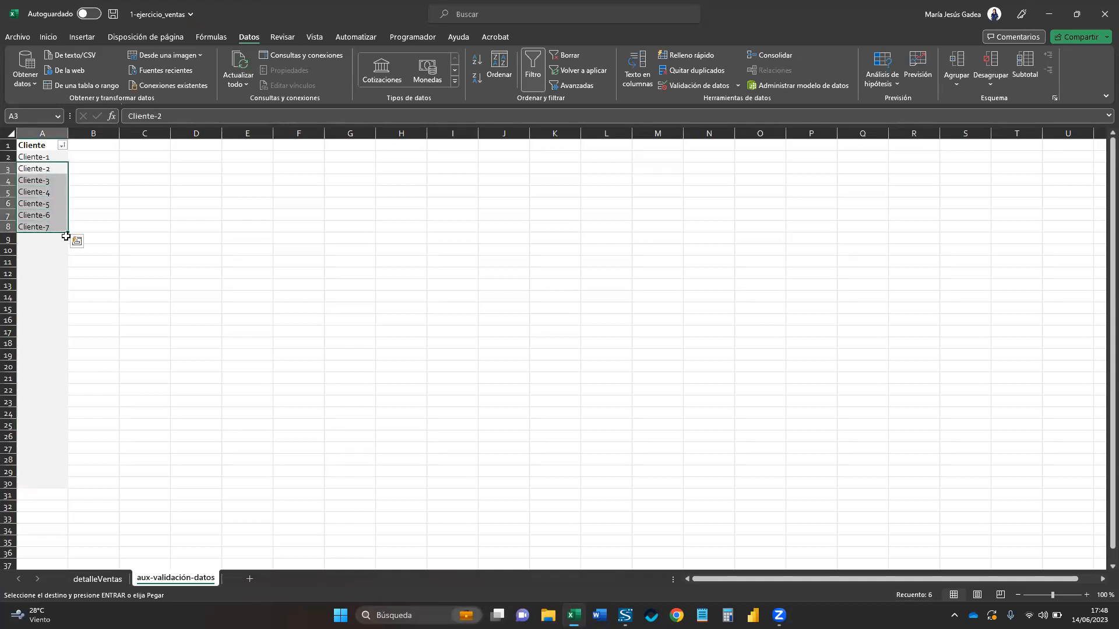
drag(66, 233, 66, 488)
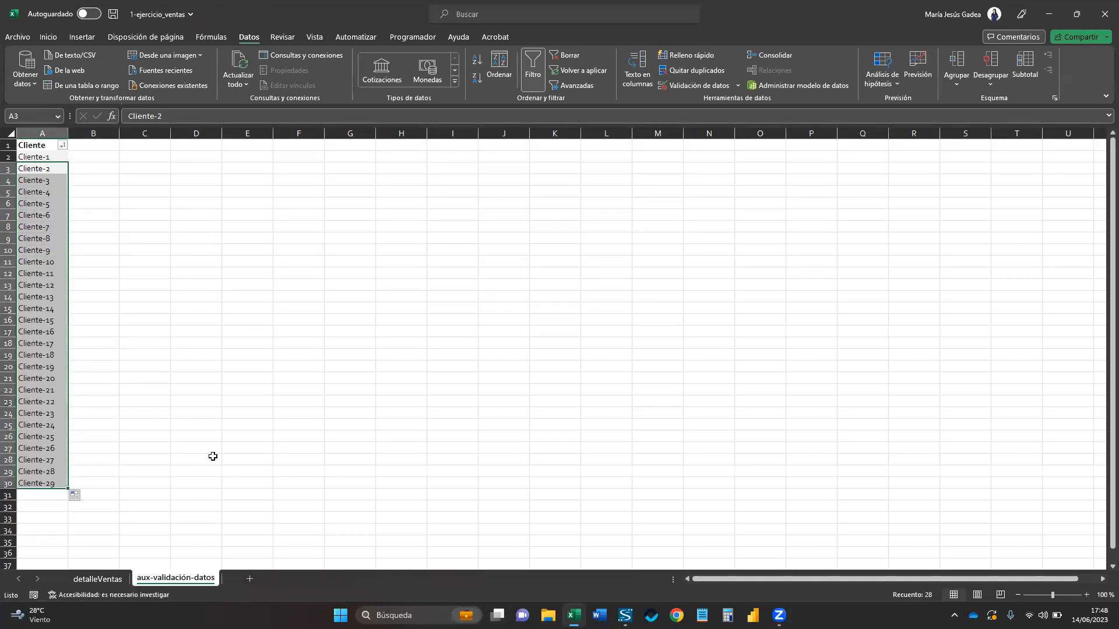
click(201, 425)
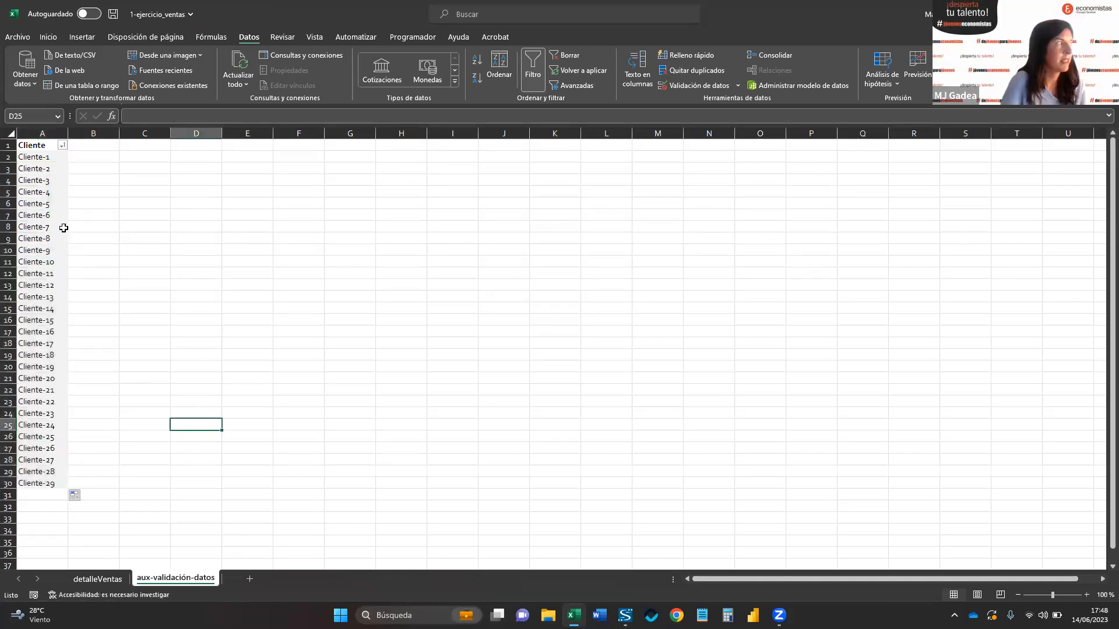
drag(56, 240, 58, 378)
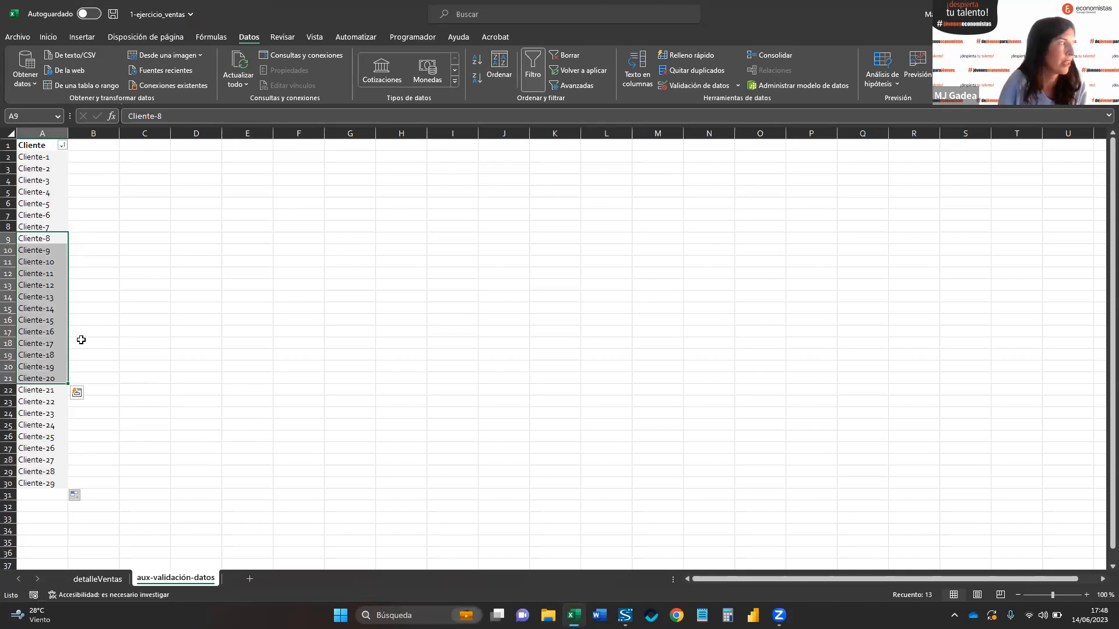
click(58, 484)
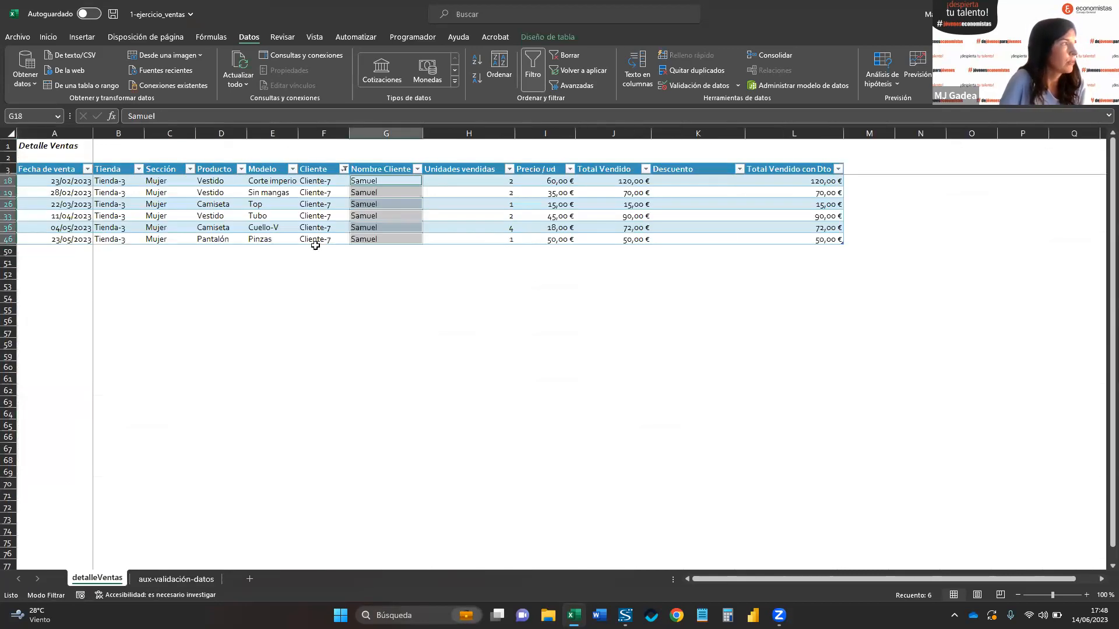
- Examine the validation list of cell F36 on the detalleVentas sheet for the added clients
click(325, 228)
click(355, 228)
scroll(352, 259, down, 5)
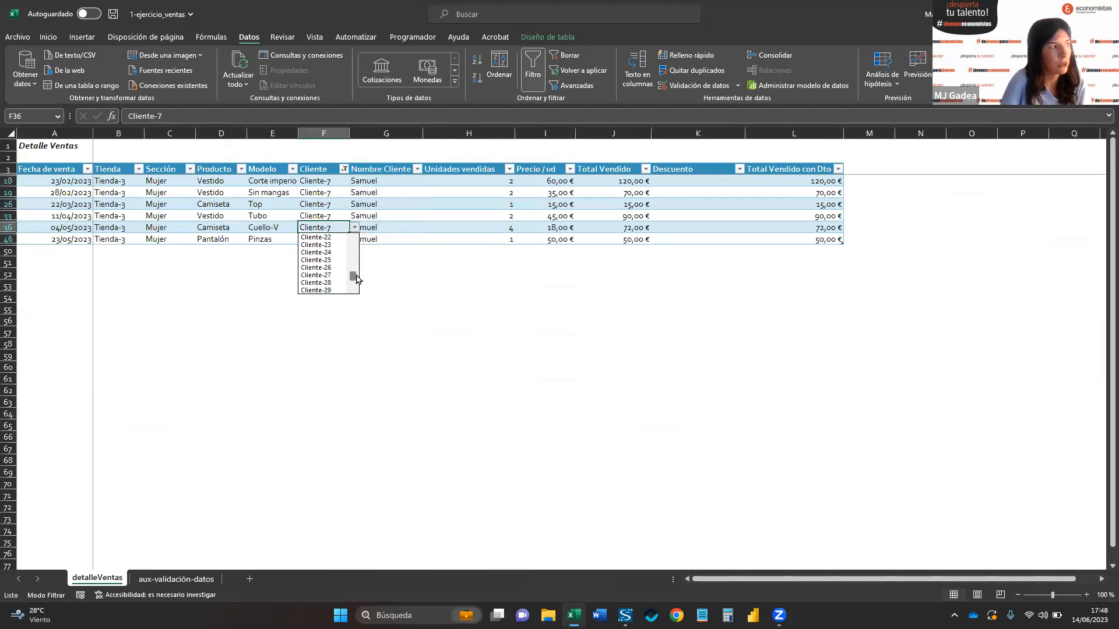
scroll(354, 259, up, 7)
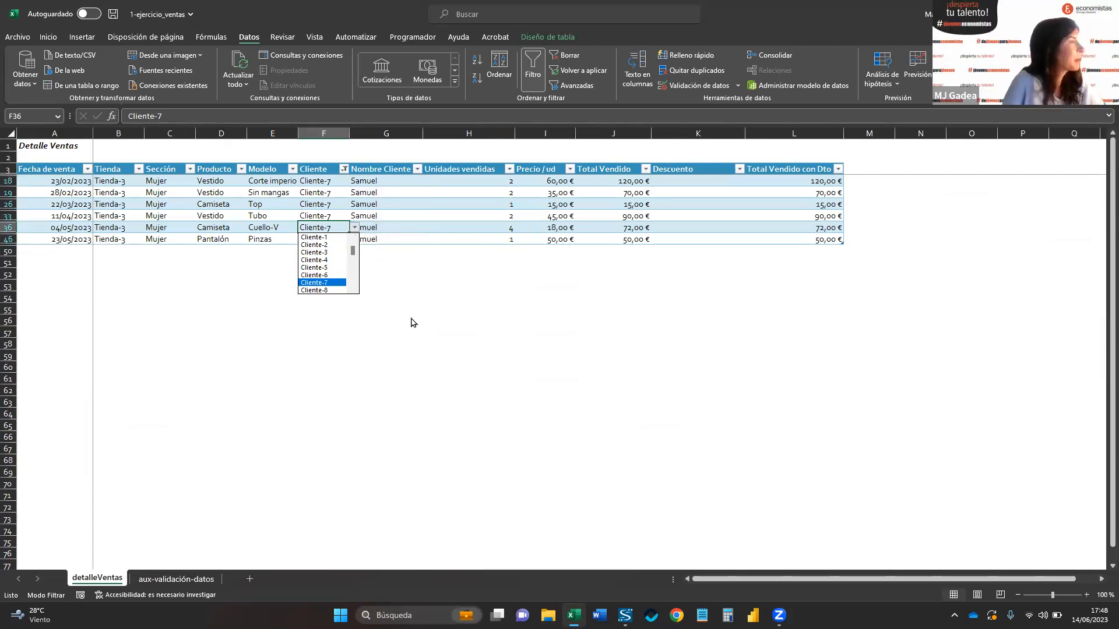
click(407, 355)
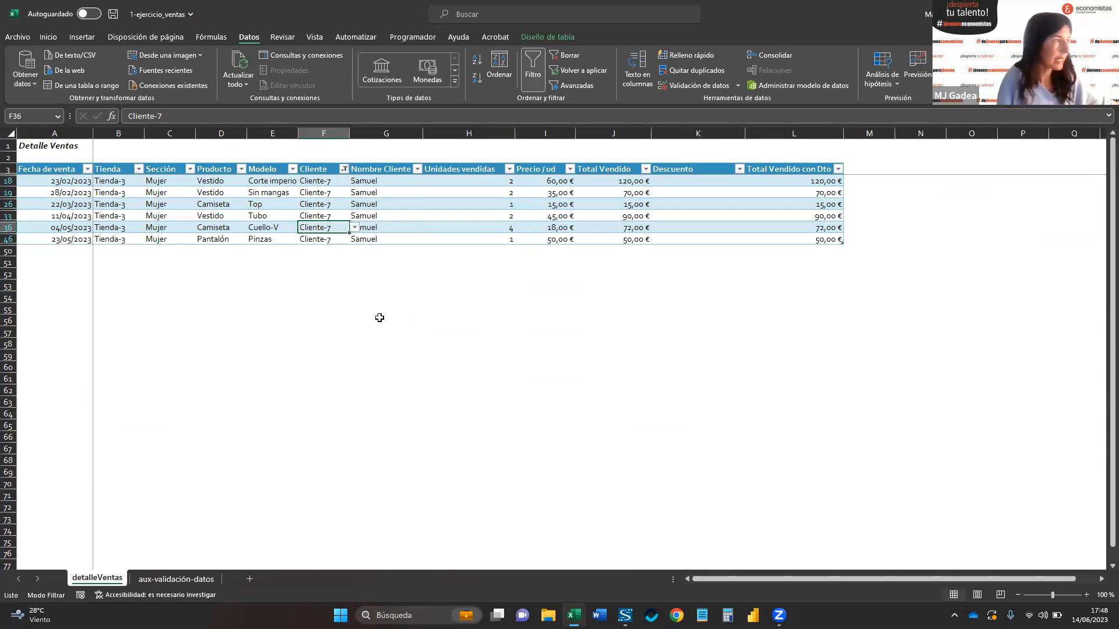
click(438, 353)
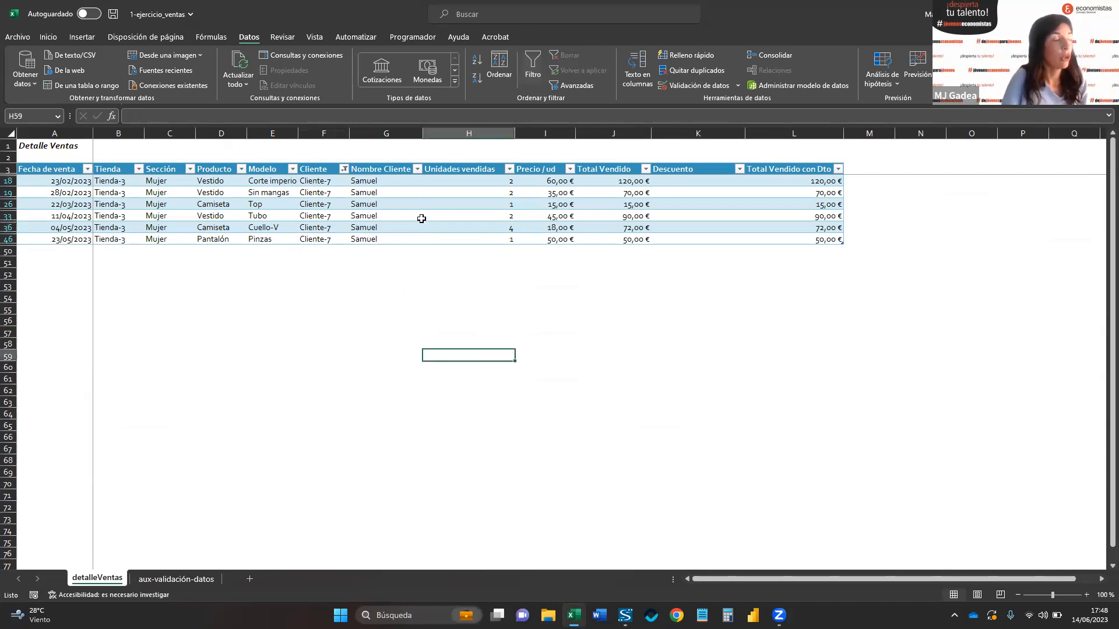
- Delete the entries from Cliente-8 to Cliente-29 on the aux-validación-datos sheet and return to detalleVentas
click(175, 564)
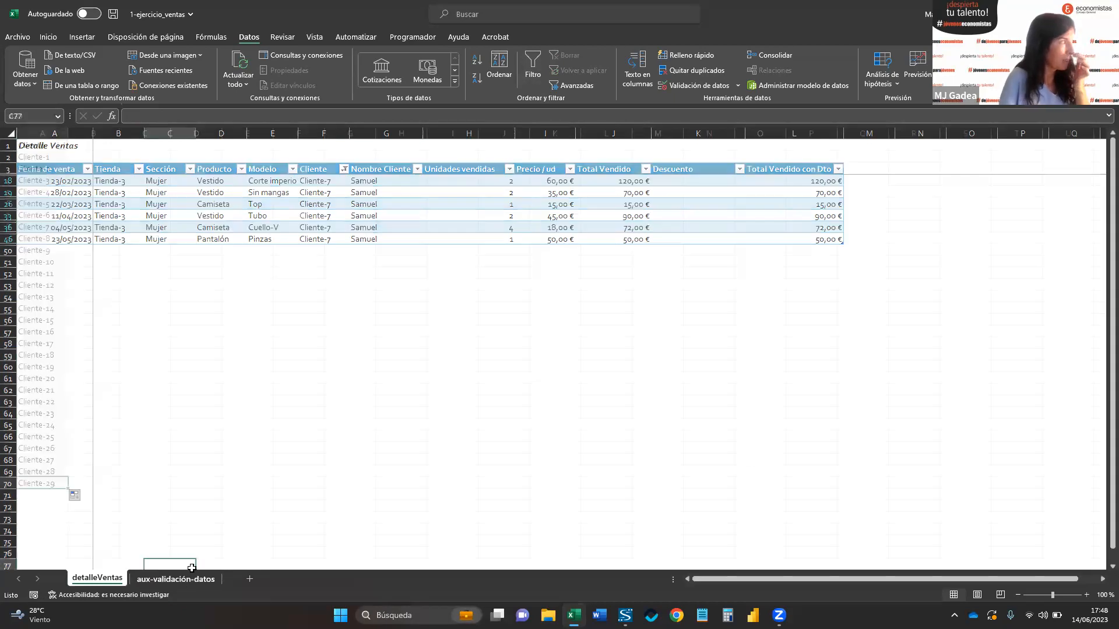
click(176, 578)
click(47, 253)
drag(47, 254, 44, 297)
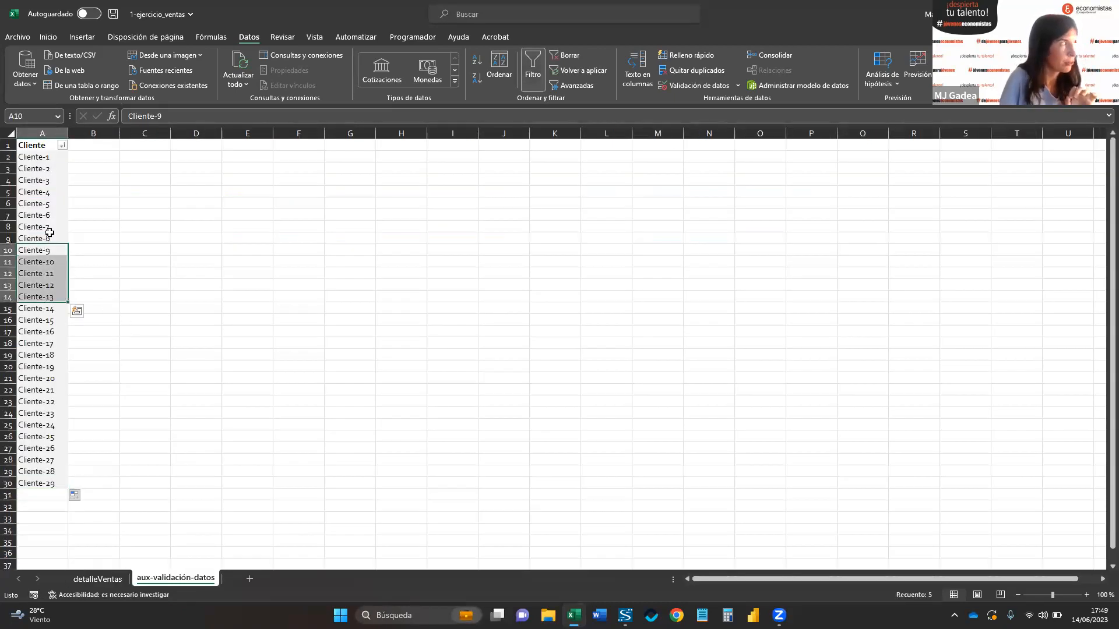
drag(49, 235, 55, 488)
key(Delete)
drag(187, 448, 186, 437)
click(97, 578)
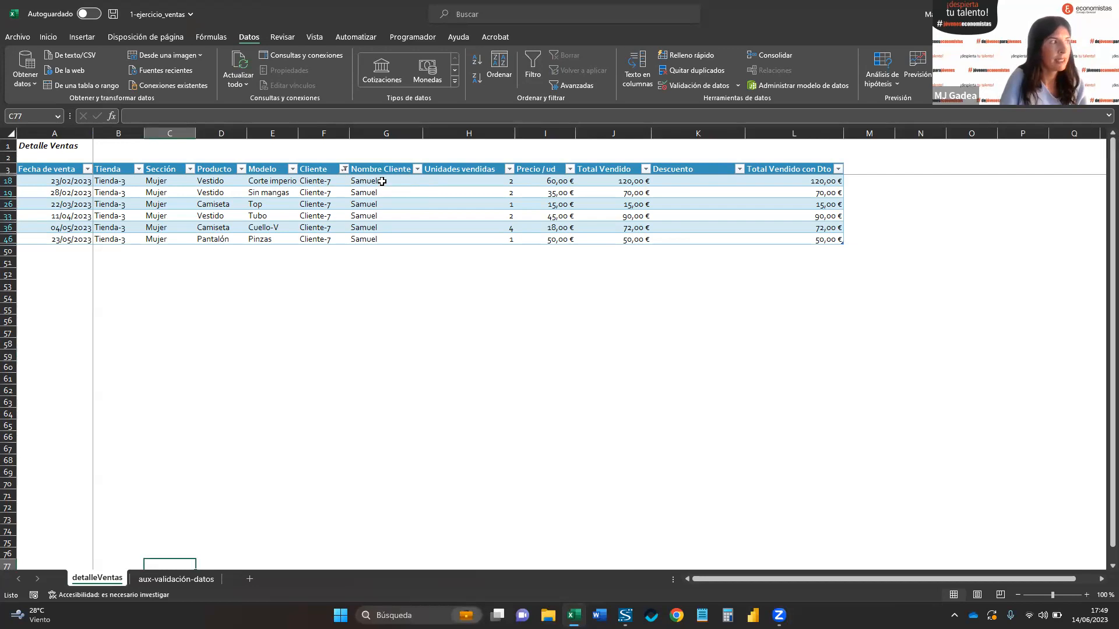
drag(378, 181, 382, 242)
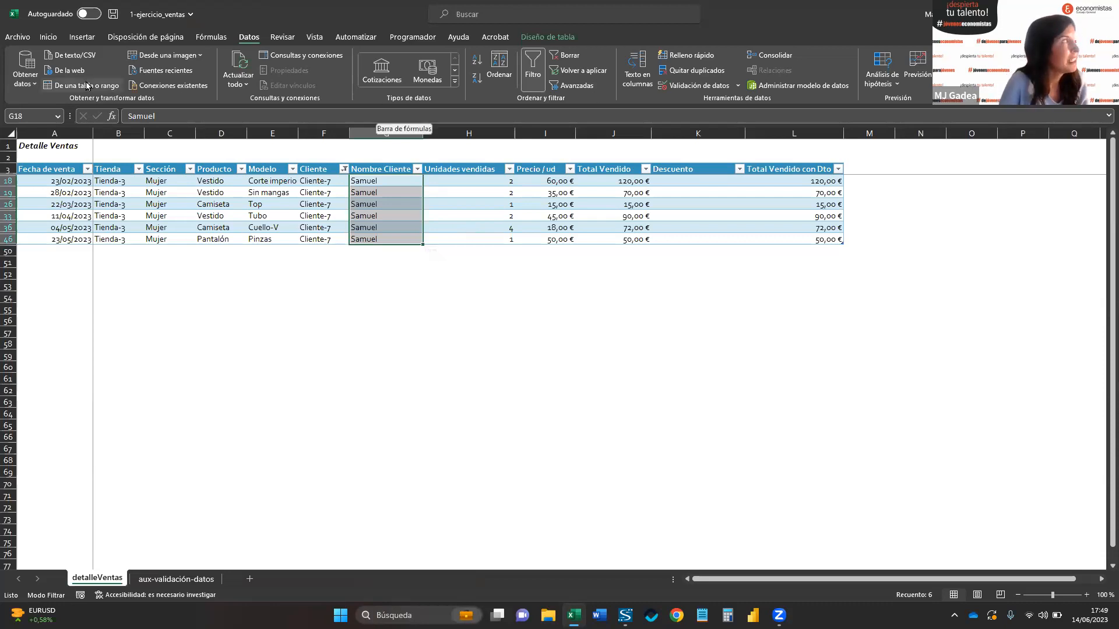
click(22, 38)
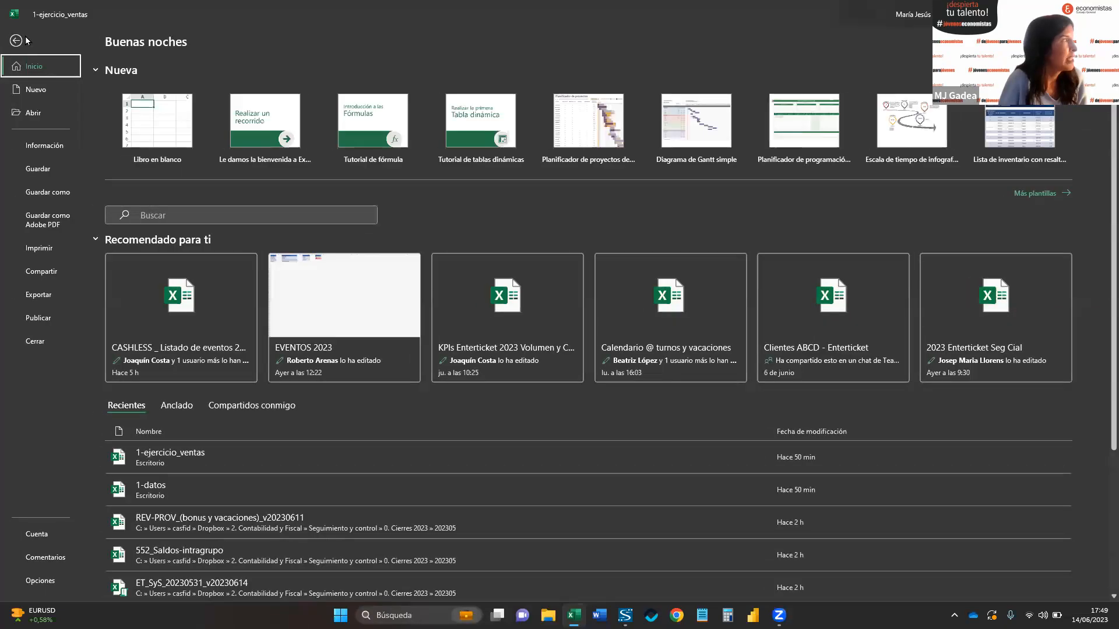
click(41, 581)
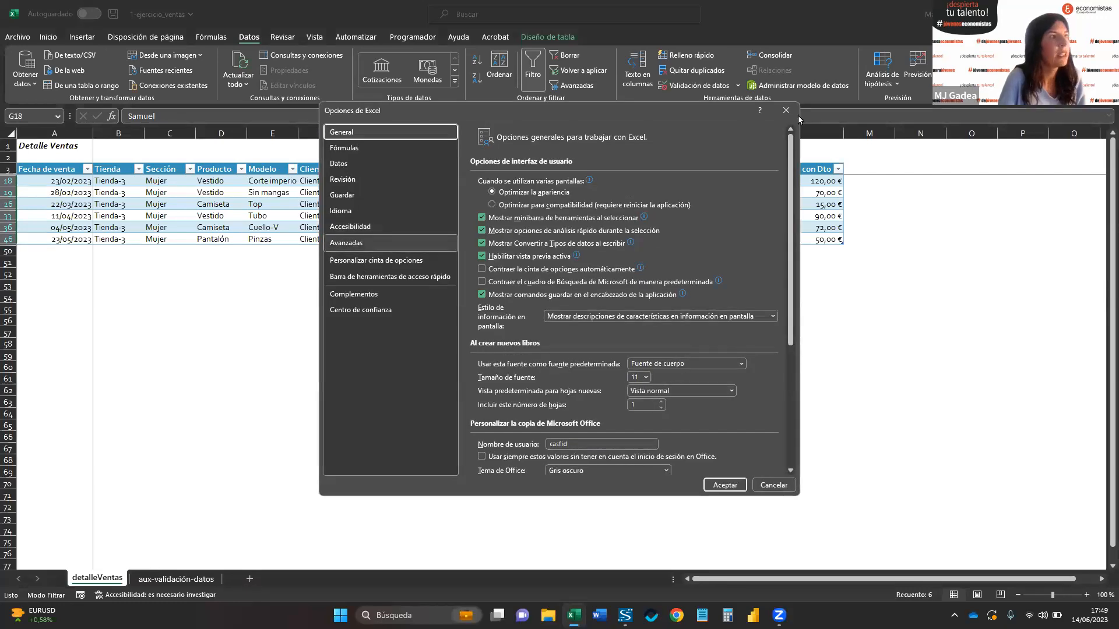
click(791, 118)
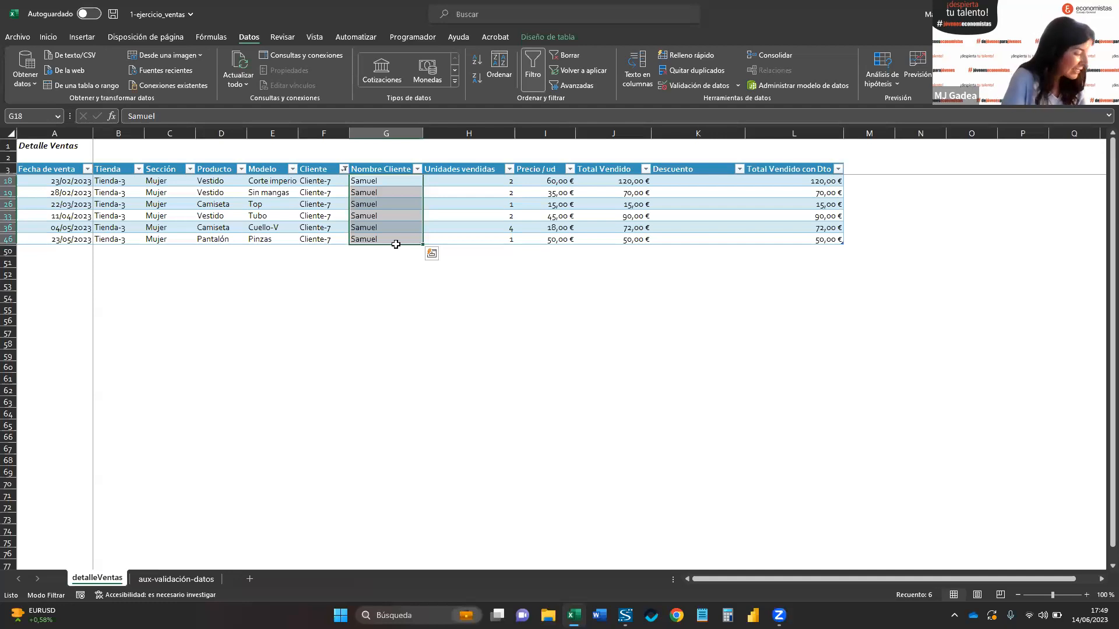
- Restrict the selection to visible cells and clear the customer's name from the filtered Nombre Cliente cells
key(alt+semicolon)
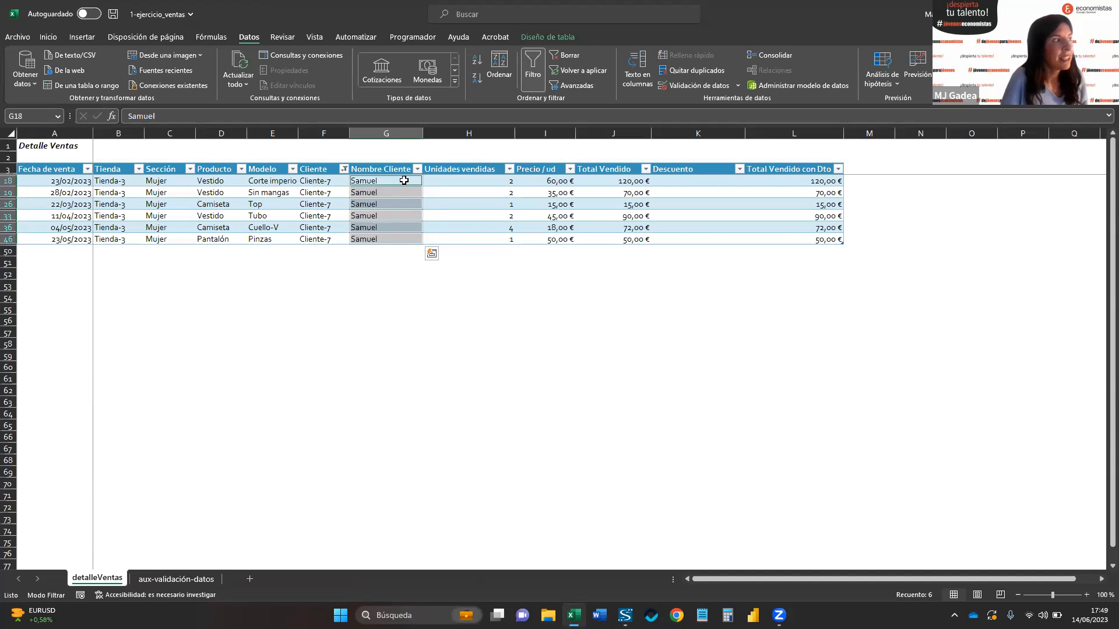
drag(403, 181, 400, 241)
key(Delete)
- Enter the customer's name again in cell G18, the first filtered row, and copy that cell
click(412, 351)
click(395, 184)
text(Samuel)
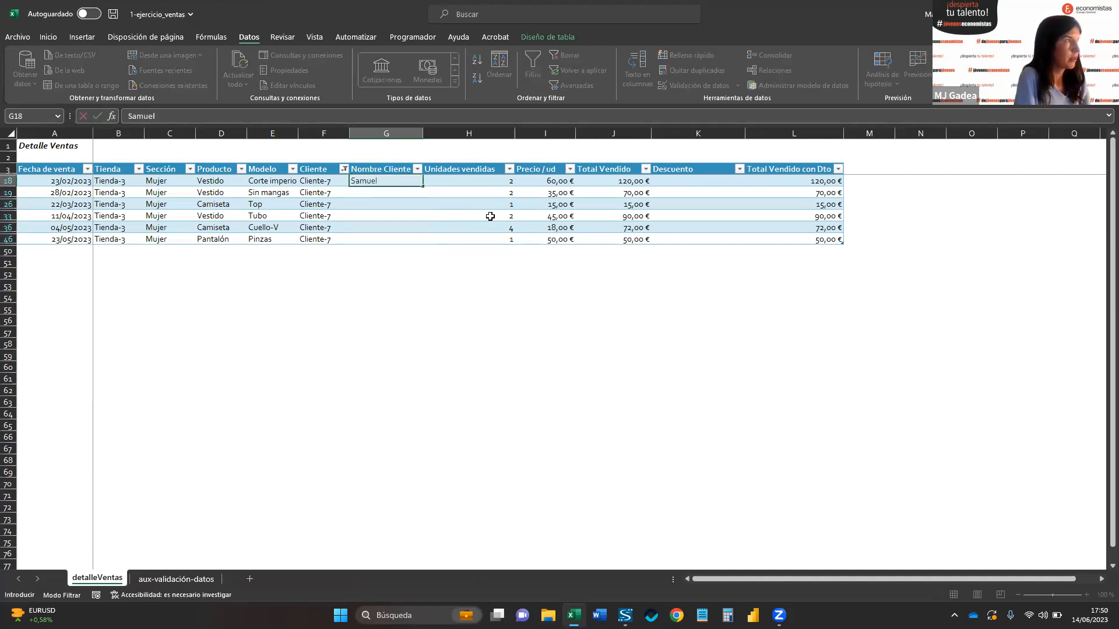
key(ctrl+Return)
key(ctrl+c)
- Paste the copied customer's name into only the visible Nombre Cliente cells from G19 to G46
drag(381, 193, 375, 242)
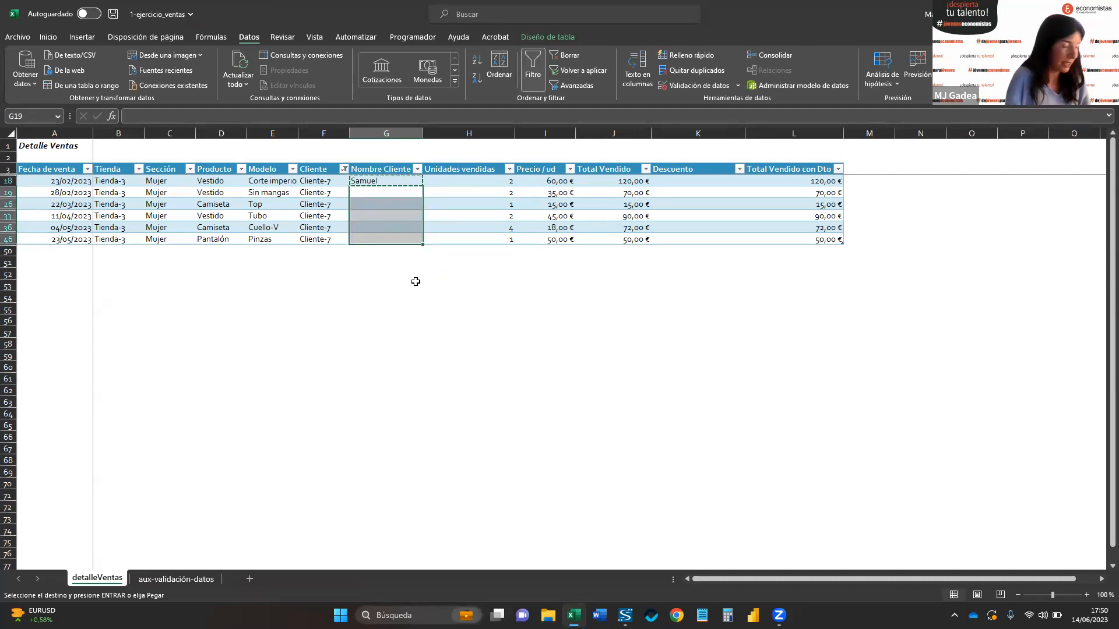
key(alt+semicolon)
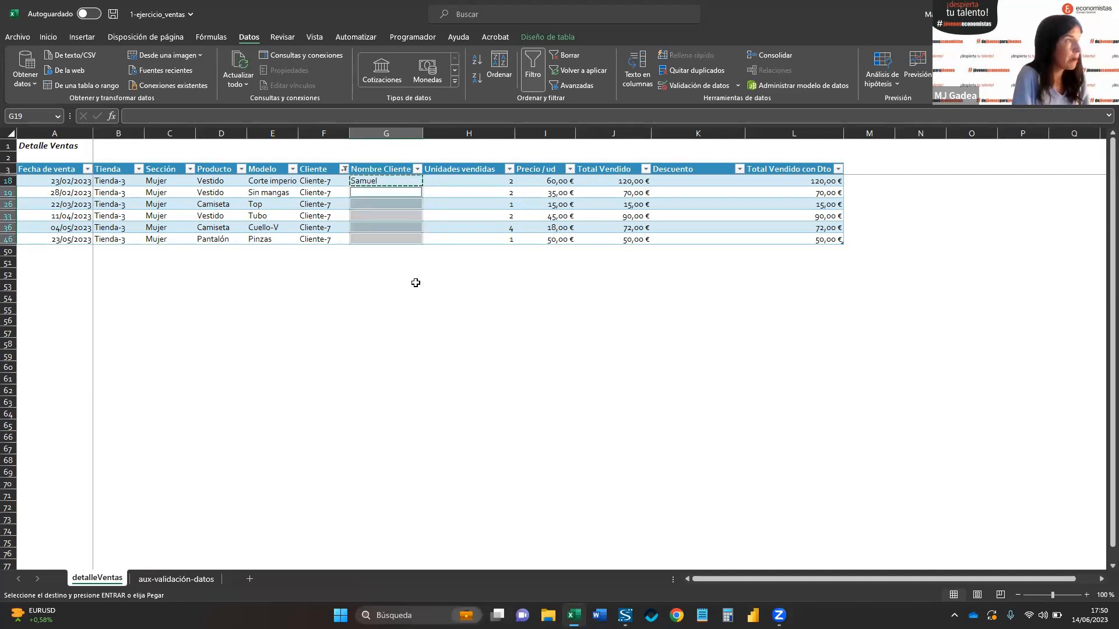
key(ctrl+v)
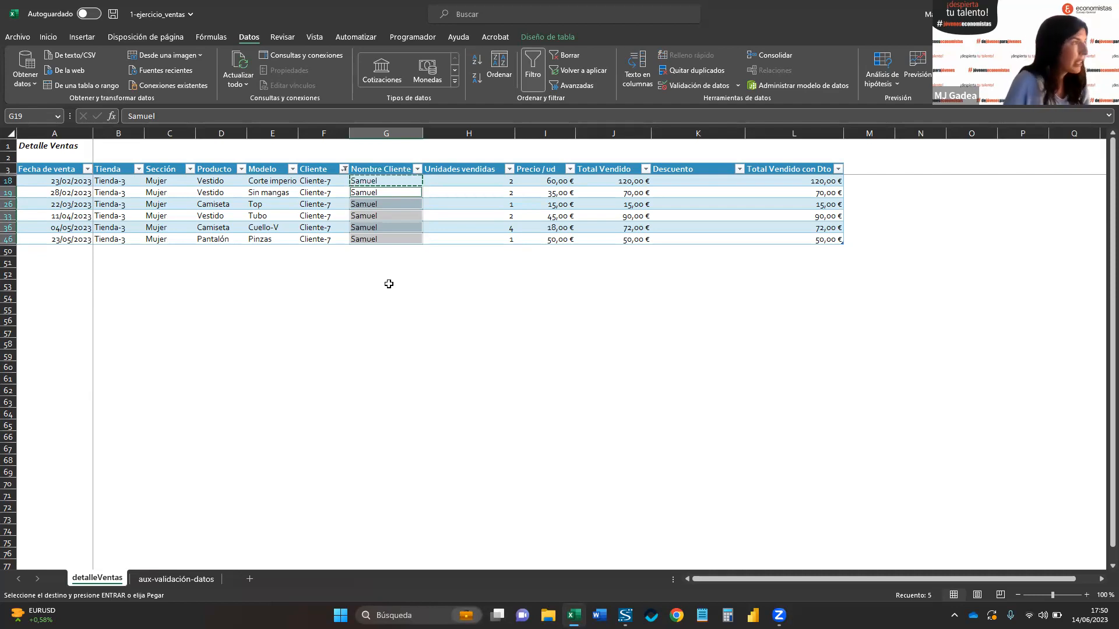
key(Return)
click(480, 227)
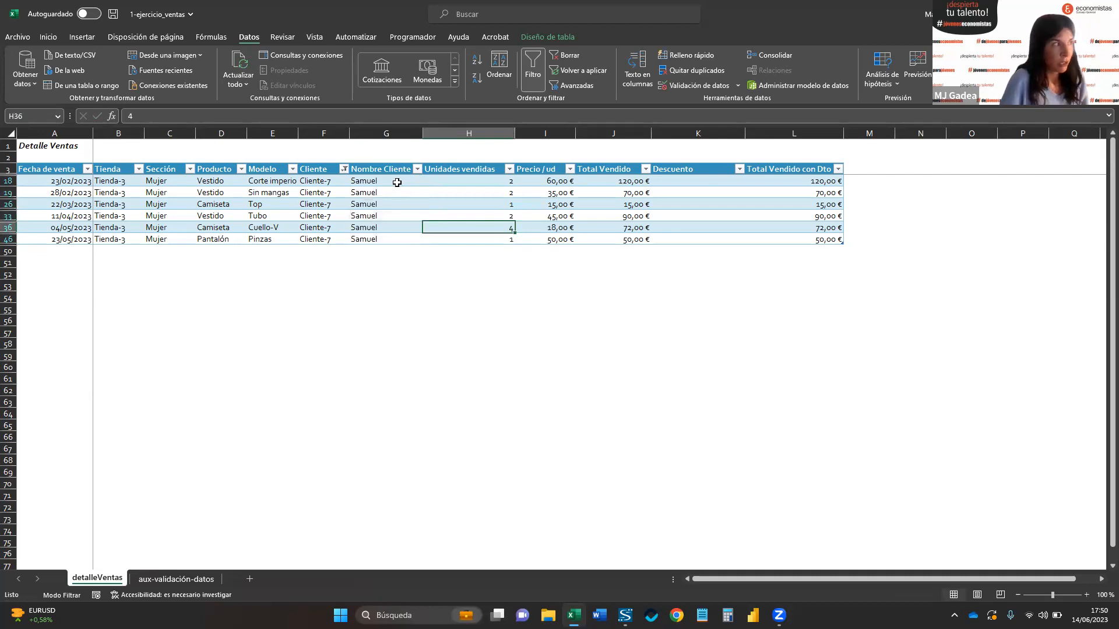
- Clear the customer's name from all the filtered Nombre Cliente cells, G18 to G46
drag(393, 182, 388, 245)
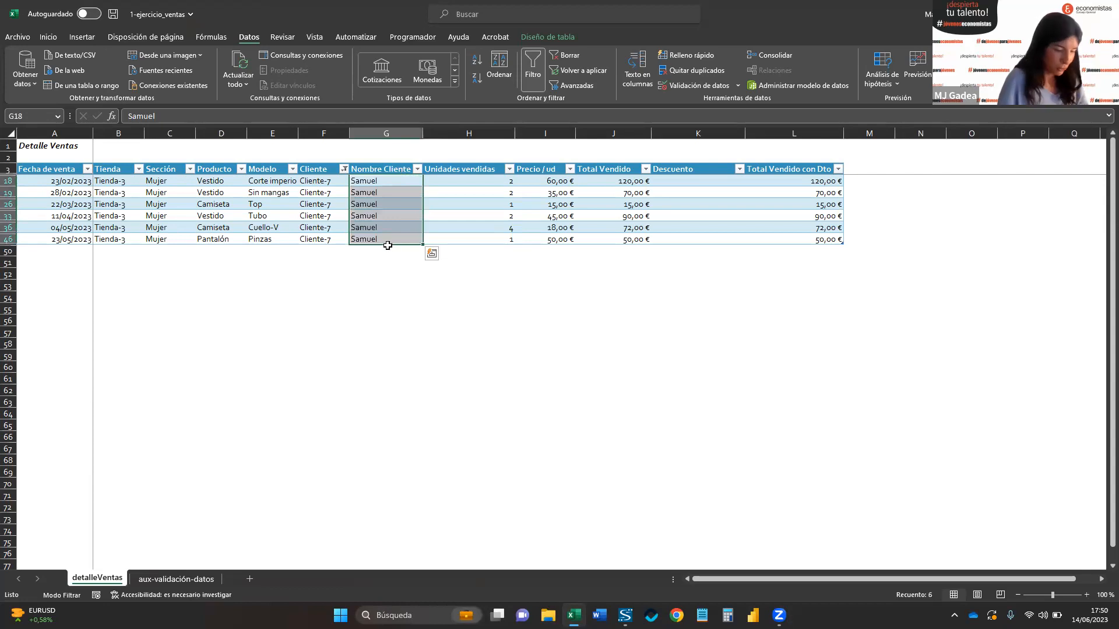
key(Delete)
click(370, 201)
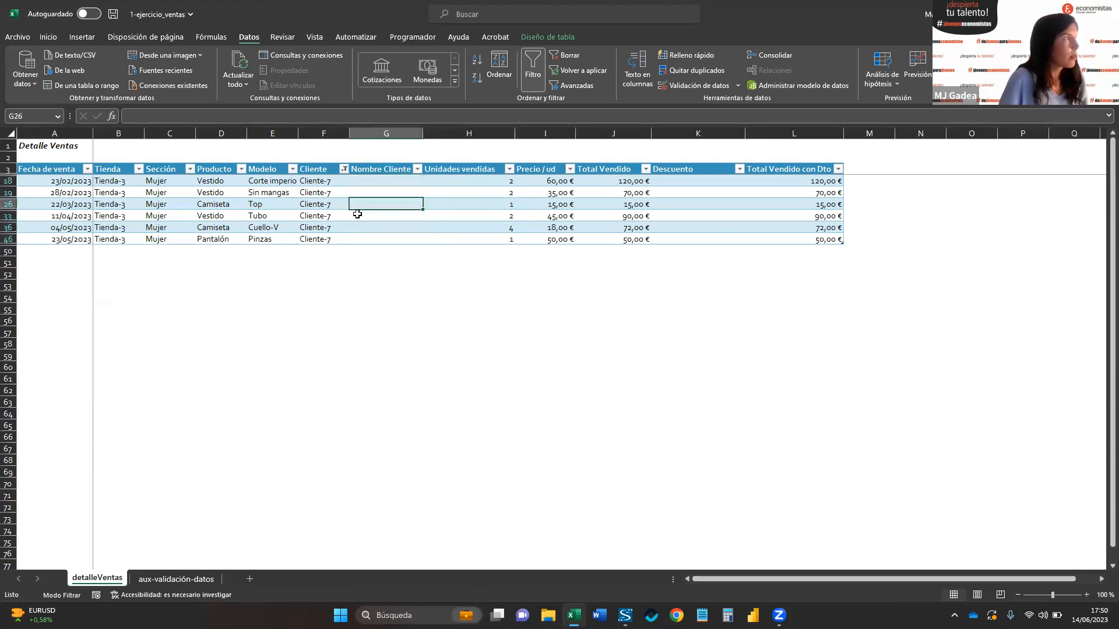
- Set the Cliente column filter to select all clients so that every sales row is included
click(344, 169)
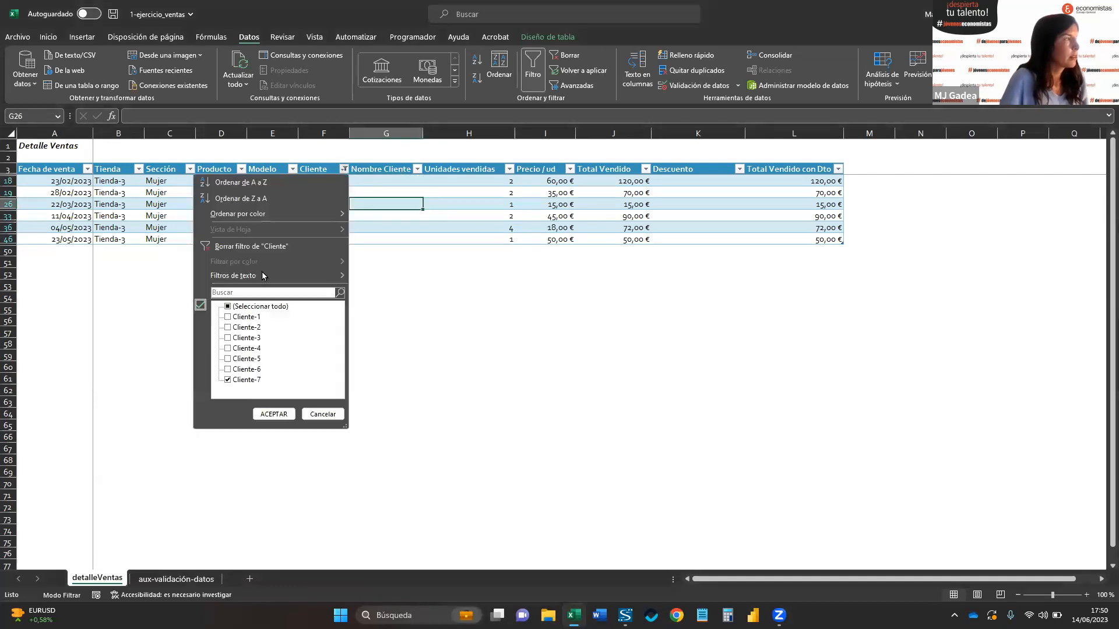
click(249, 308)
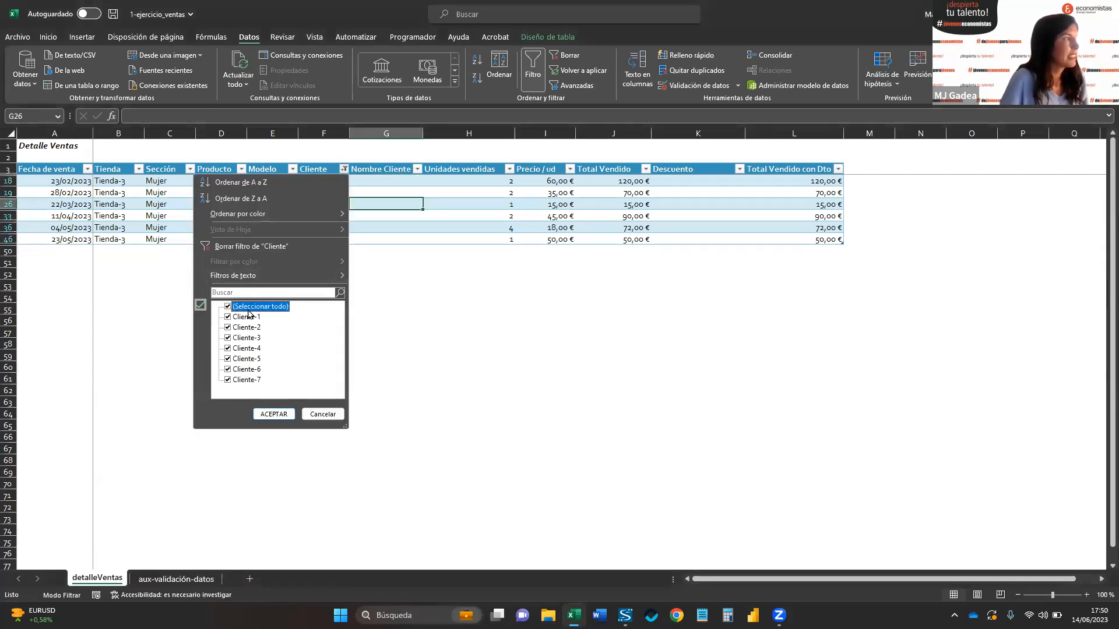
click(278, 414)
click(440, 386)
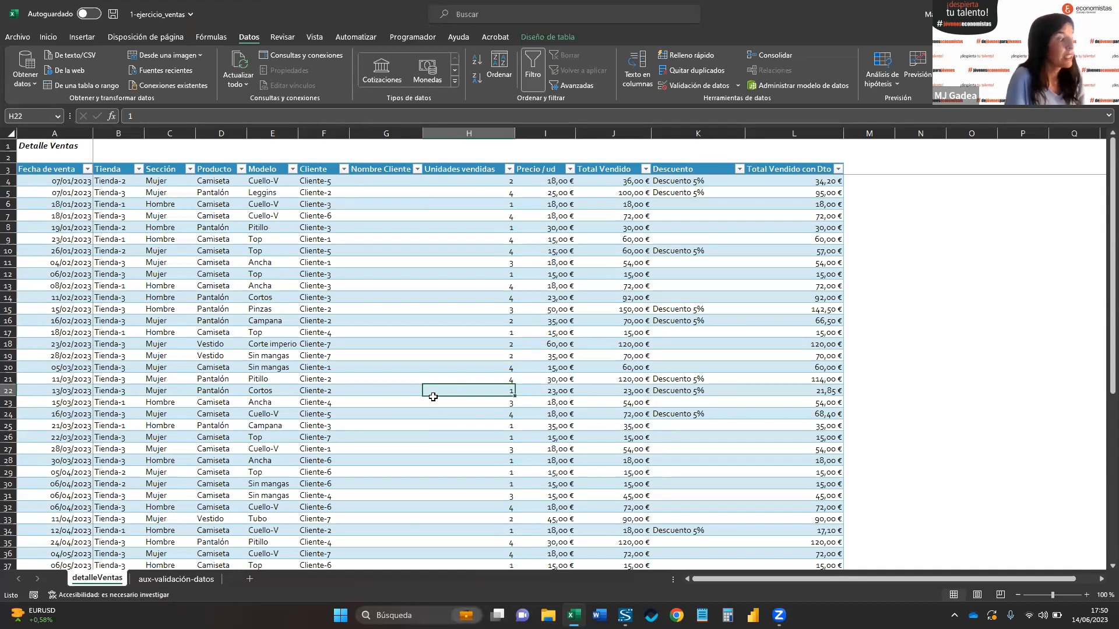
- On the aux-validación-datos sheet, enter the heading Nombre in cell B1 and make it bold
click(175, 579)
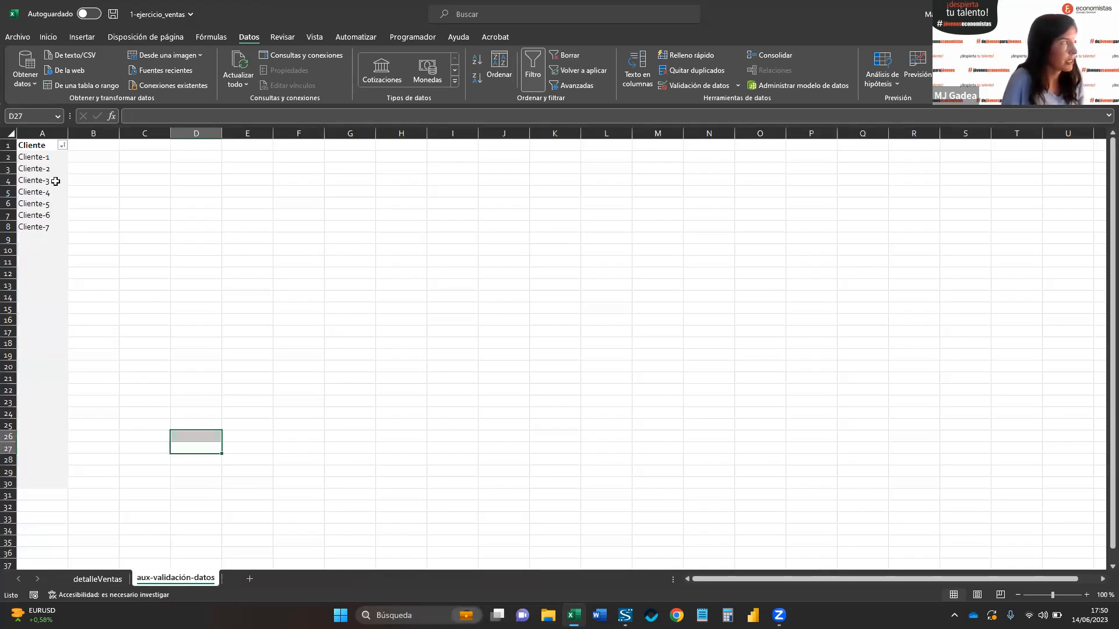
drag(43, 153, 35, 312)
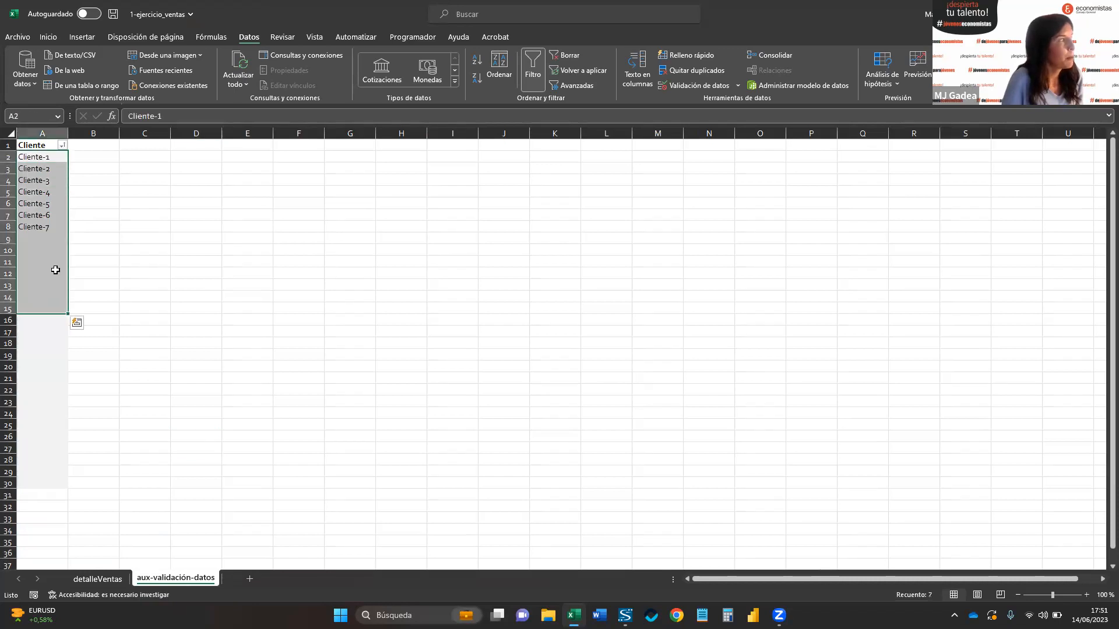
click(92, 145)
text(Nom)
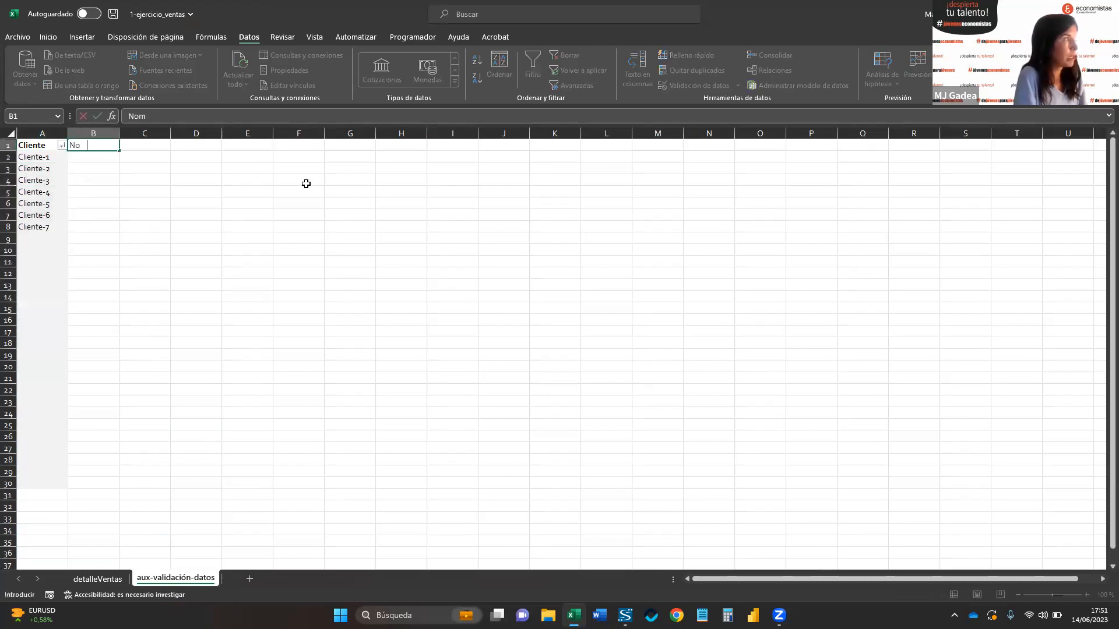
text(bre)
key(ctrl+Return)
key(ctrl+n)
key(Return)
- Enter the first names of the seven clients in cells B2 to B8, beside Cliente-1 to Cliente-7
text(María)
key(Return)
text(Sandra)
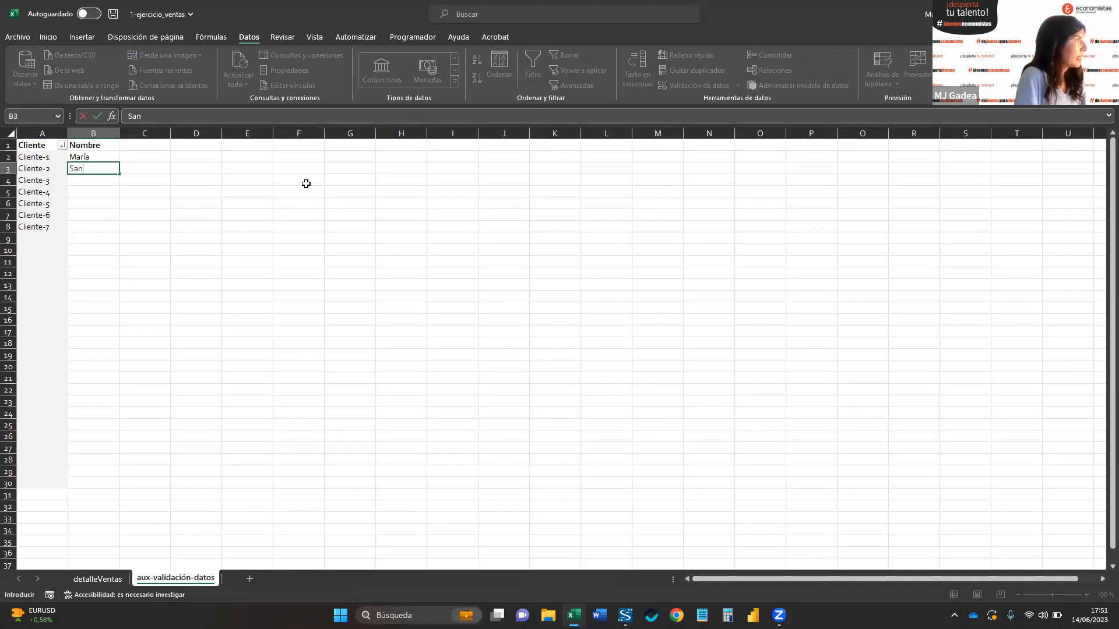
key(Return)
text(Mateo)
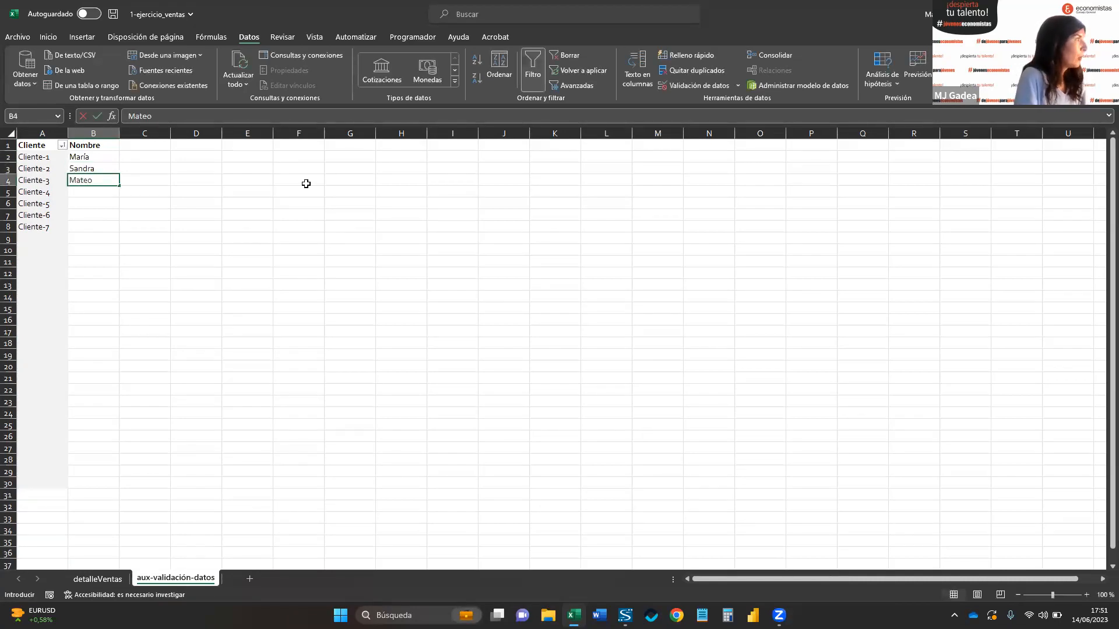
key(Return)
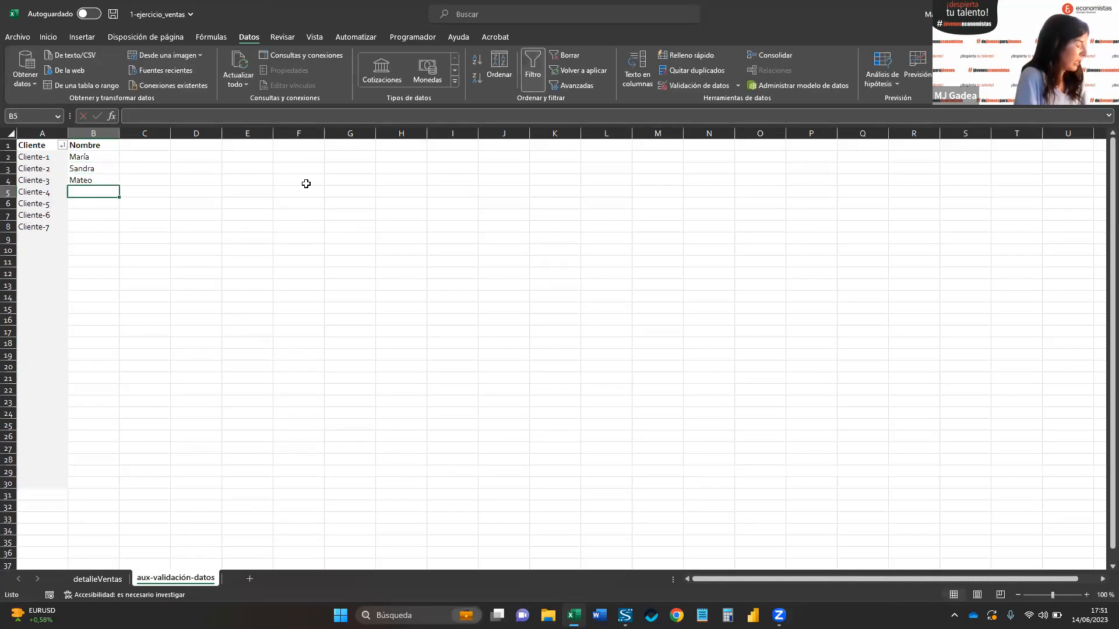
text(Marta)
key(Return)
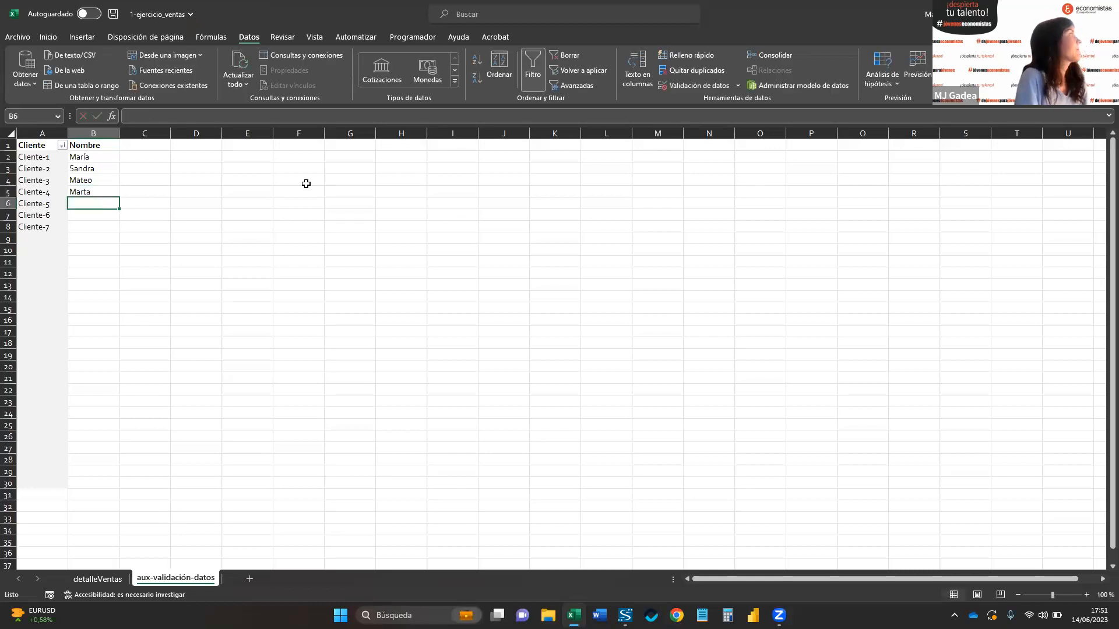
text(Pedro)
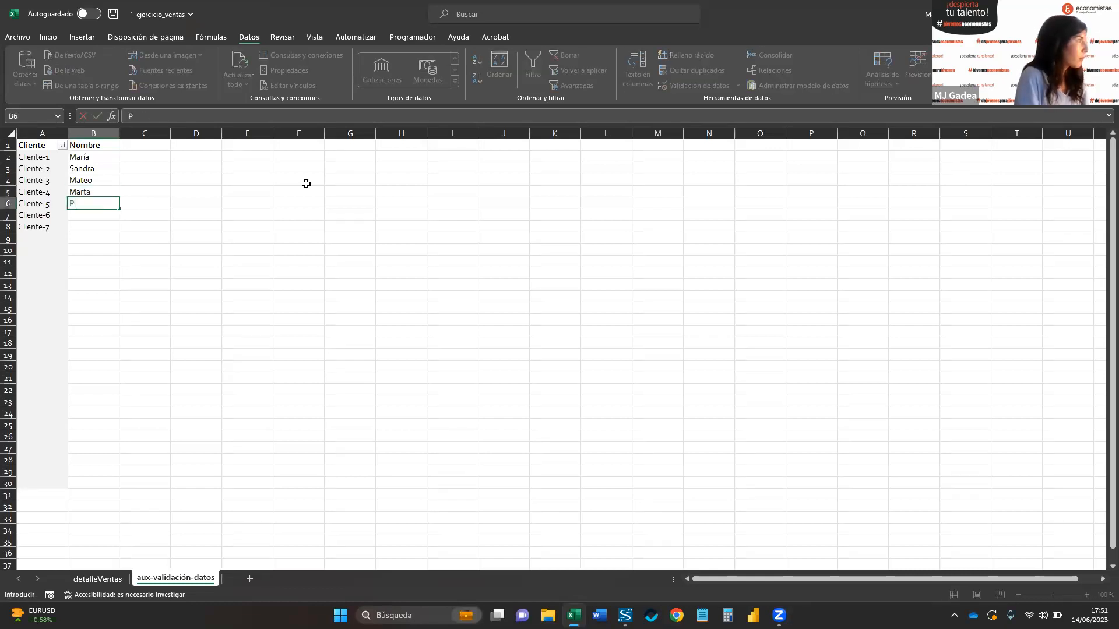
key(Return)
text(Fernando)
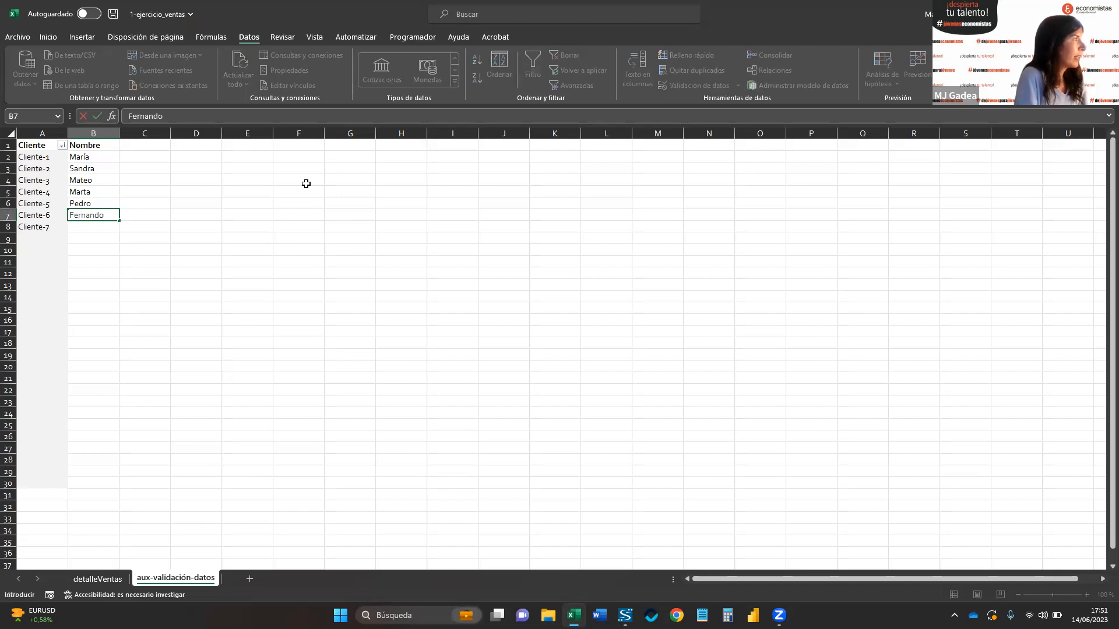
key(Return)
text(Samuel)
key(Return)
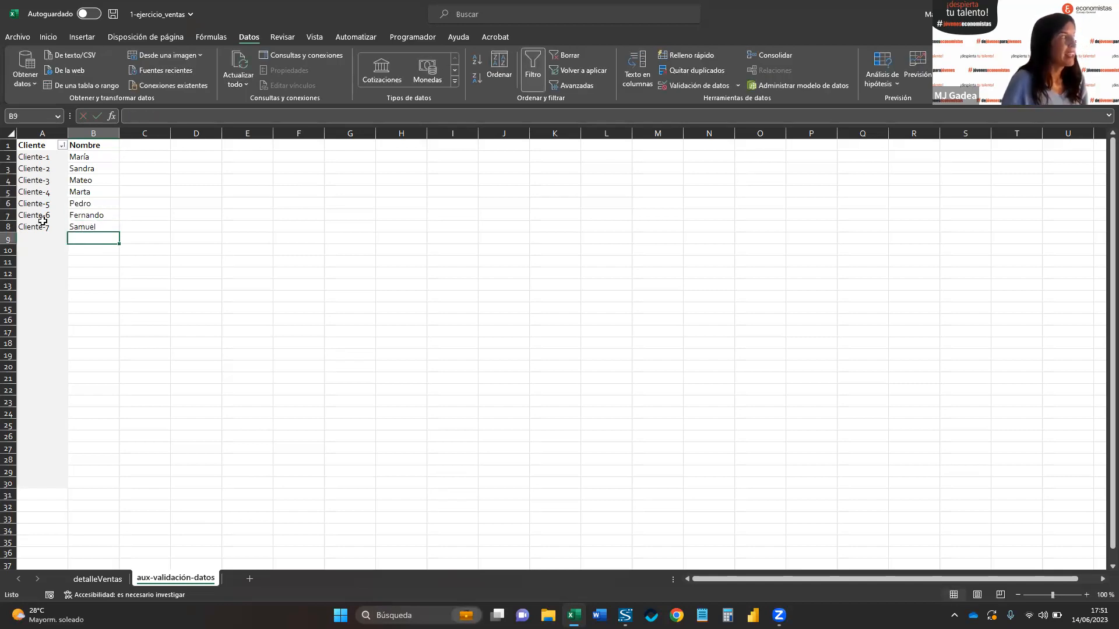
- Compare the first client codes with their names, and look over the client rows on the detalleVentas sheet
click(37, 158)
click(96, 158)
click(51, 169)
click(94, 171)
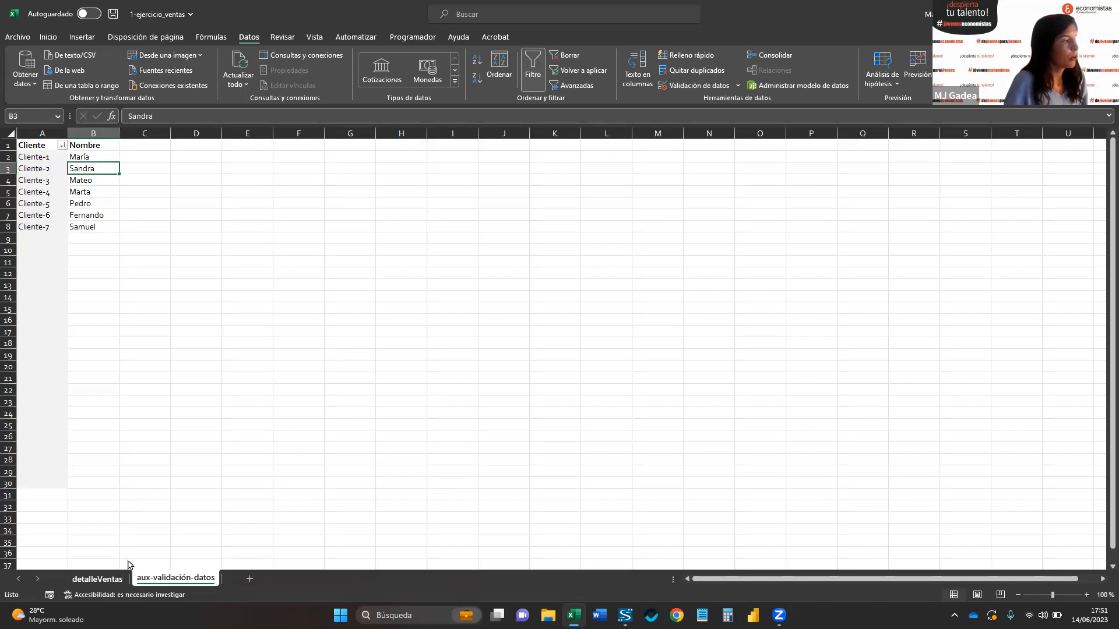
click(98, 578)
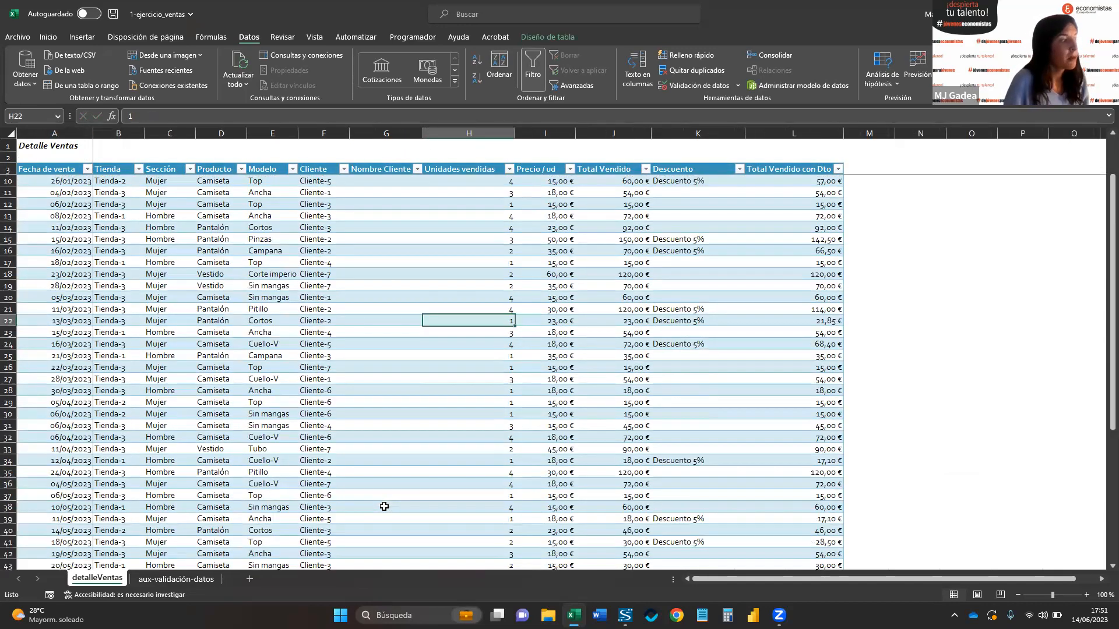
scroll(385, 508, down, 5)
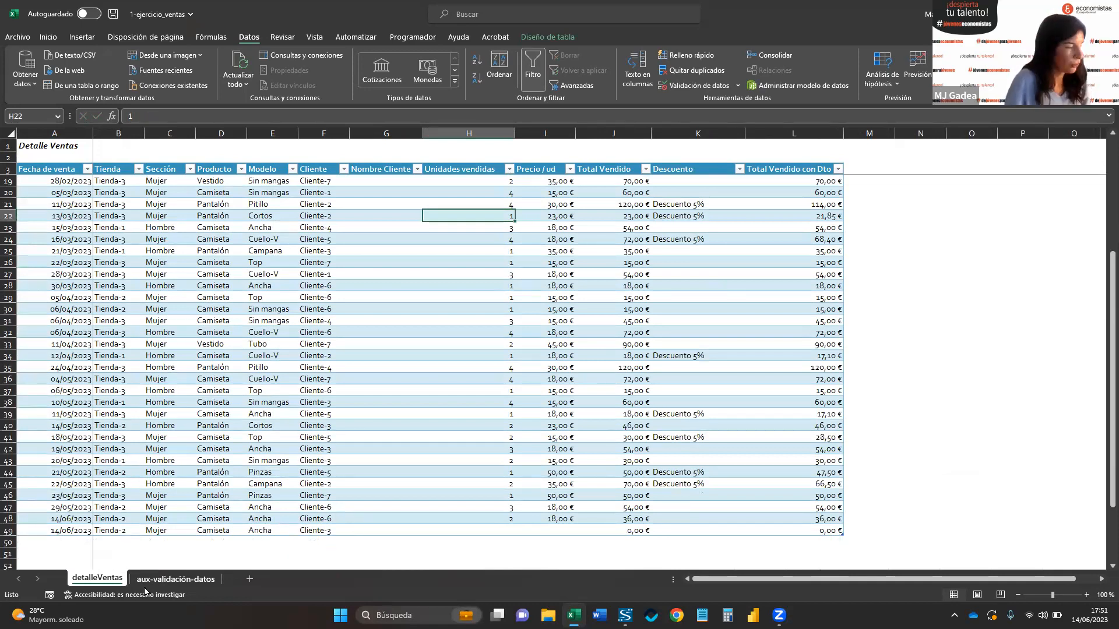
scroll(376, 373, up, 5)
- In cell G4 of the Nombre Cliente column, start a BUSCARV formula with the same row's Cliente as the lookup value
click(380, 169)
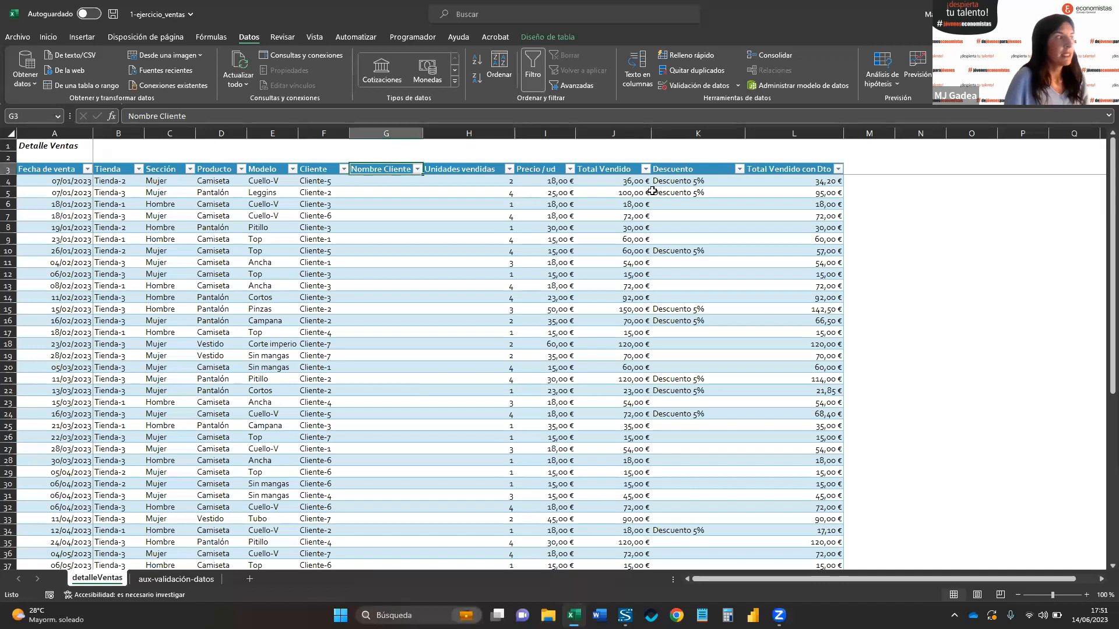
key(Down)
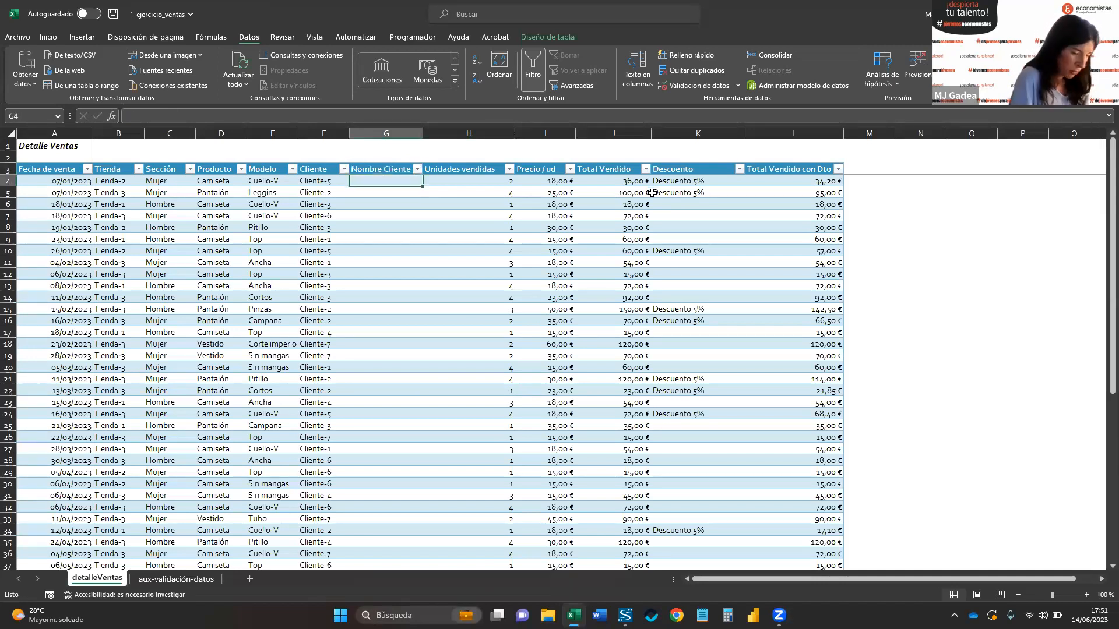
text(+)
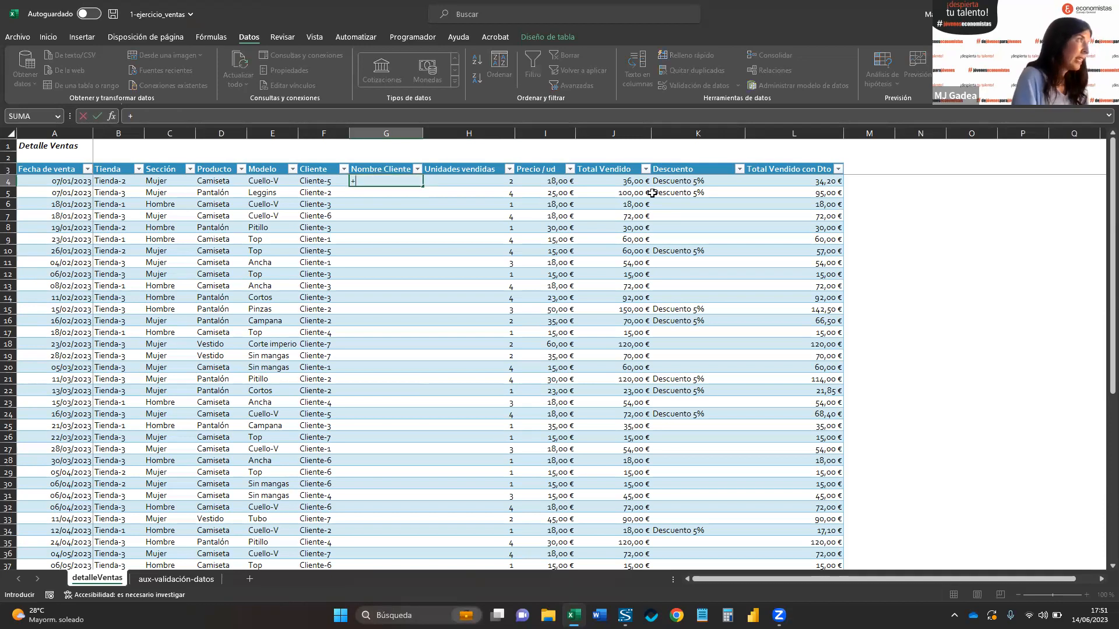
text(BUSCARV)
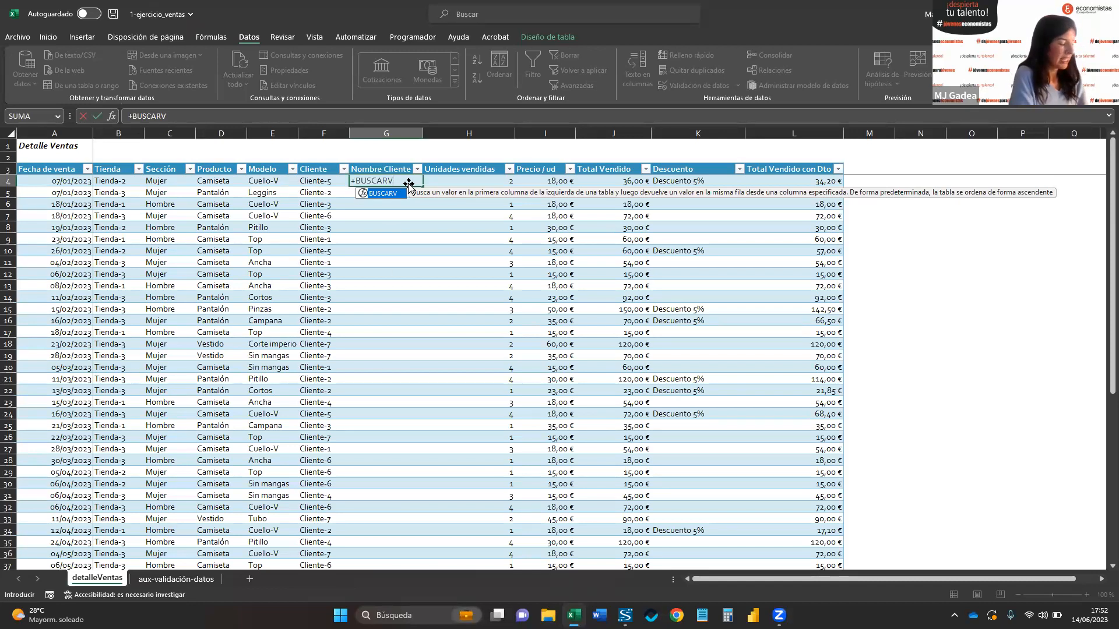
text(()
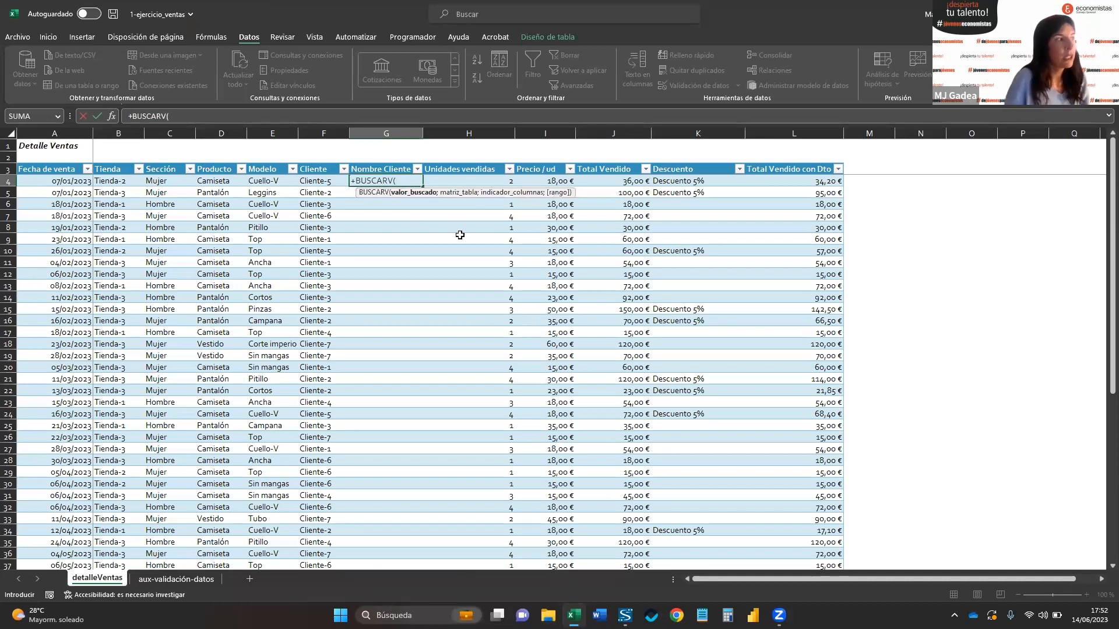
click(323, 180)
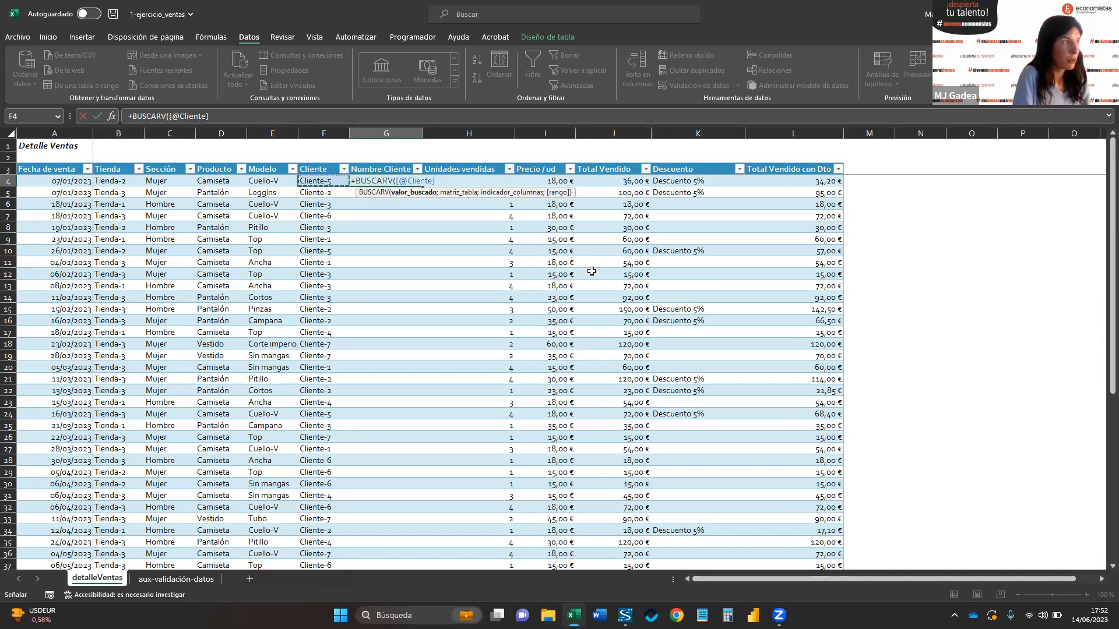
- Set the table array of the BUSCARV formula to A1:B30 on the aux-validación-datos sheet
text(;'aux-validación-datos'!)
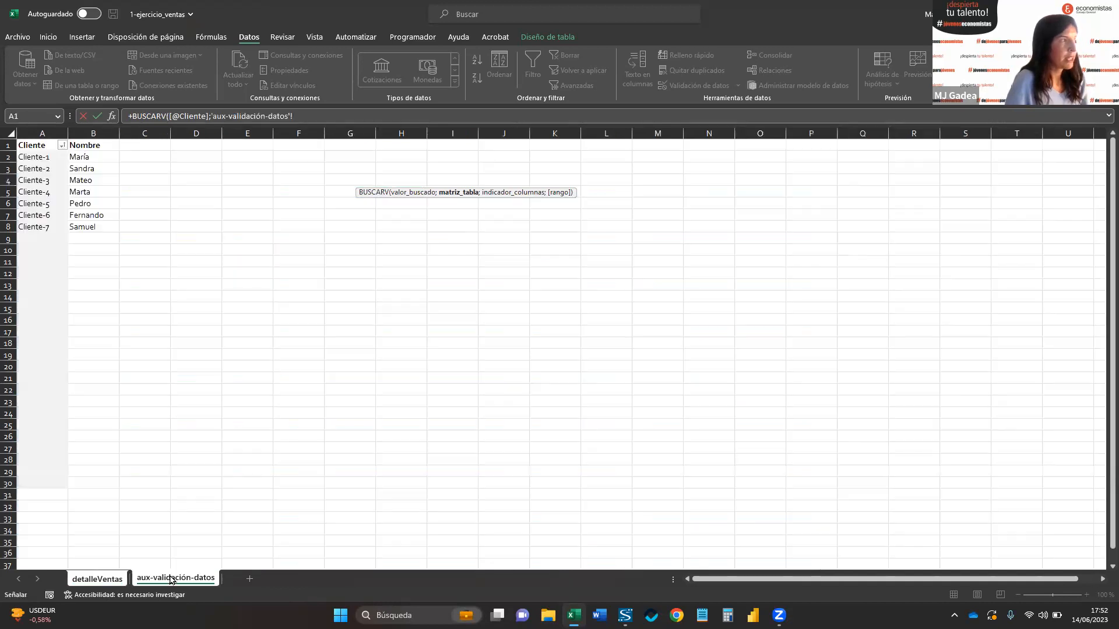
click(171, 579)
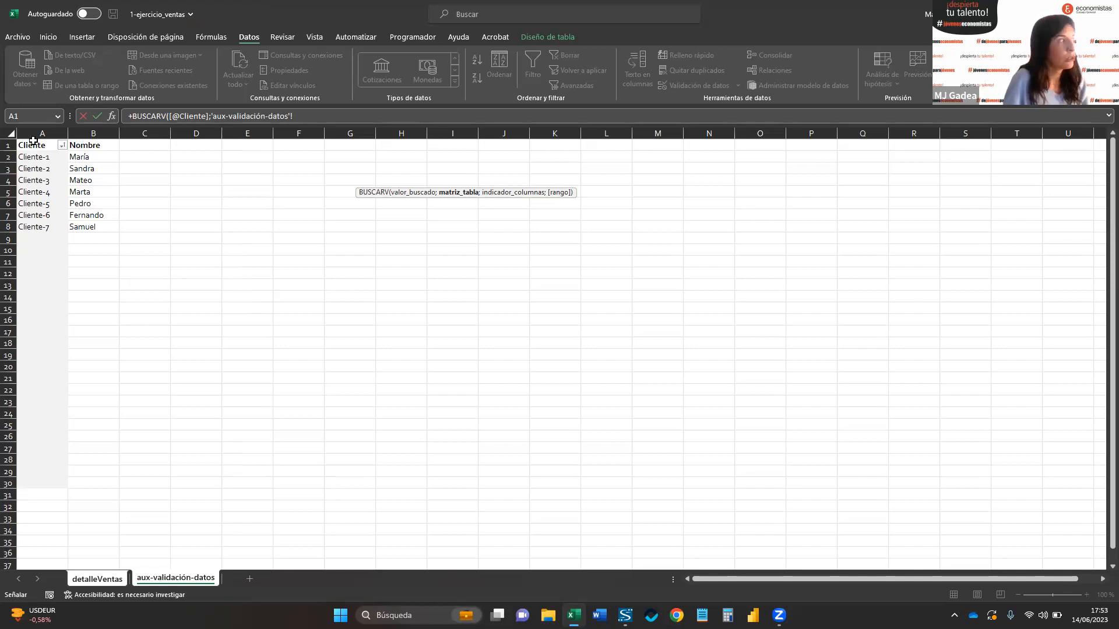
drag(33, 141, 89, 484)
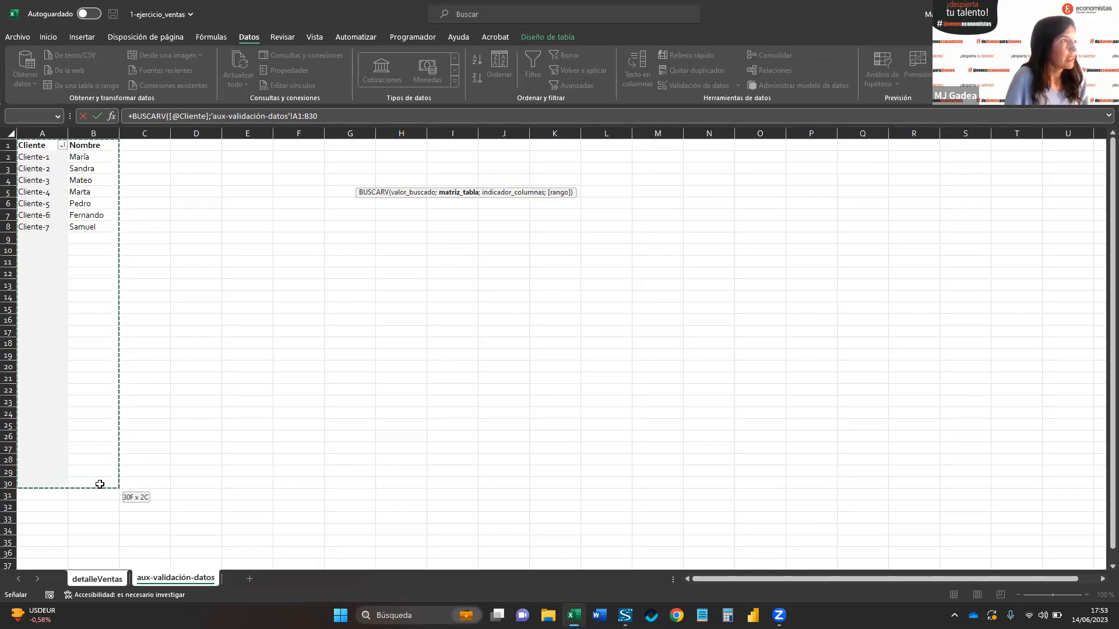
click(100, 484)
key(ctrl+Home)
drag(76, 489, 81, 486)
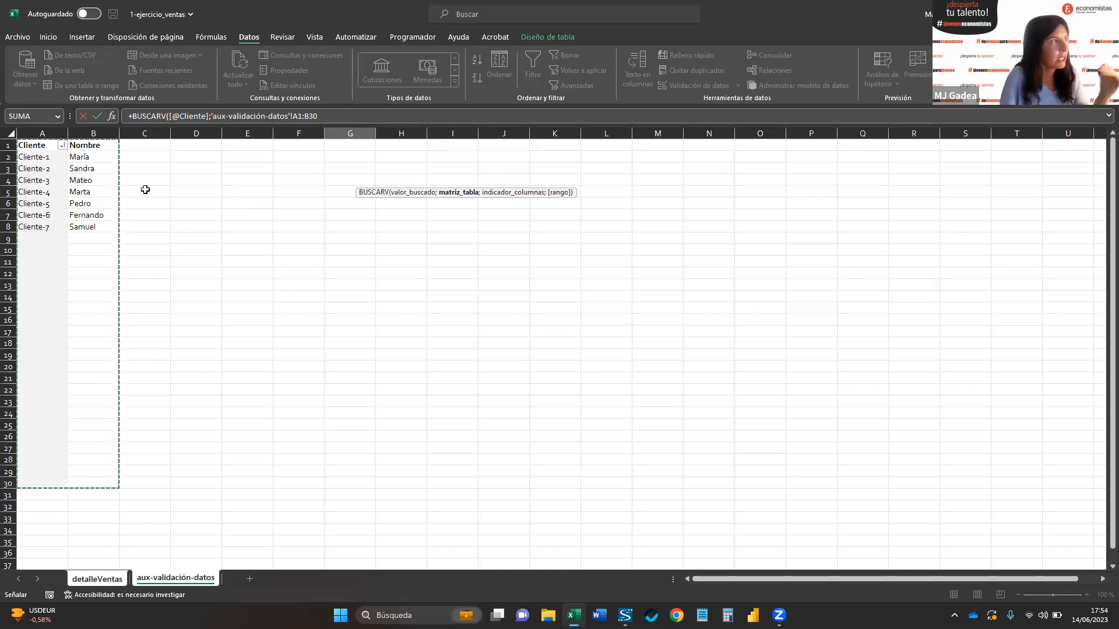
- Make both ends of the lookup range in the formula absolute, as $A$1:$B$30
click(308, 116)
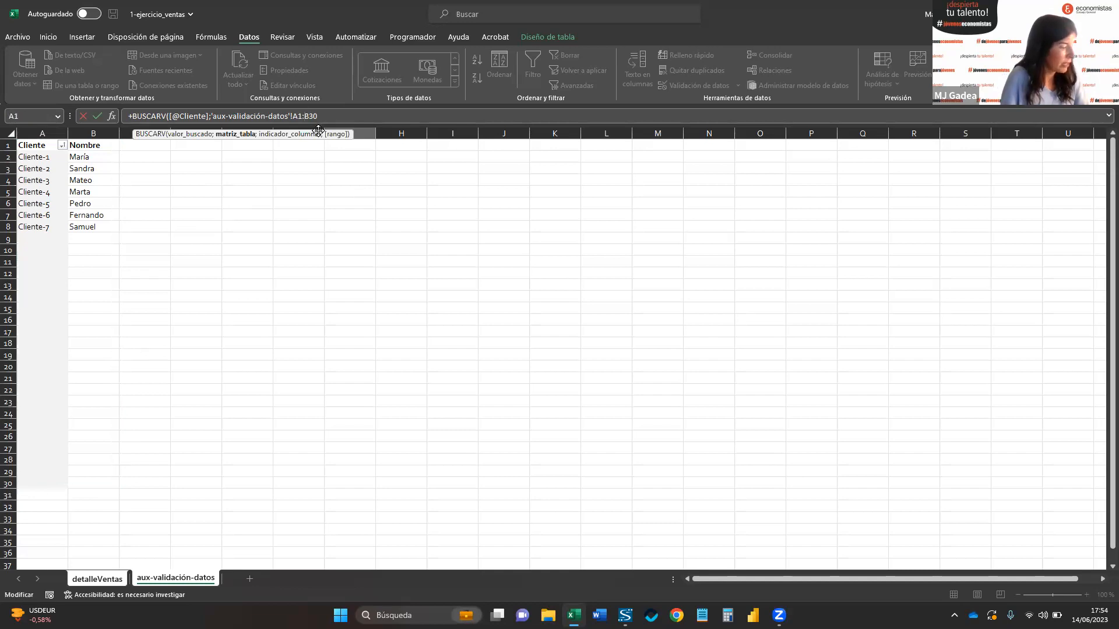
key(F4)
click(295, 116)
key(F4)
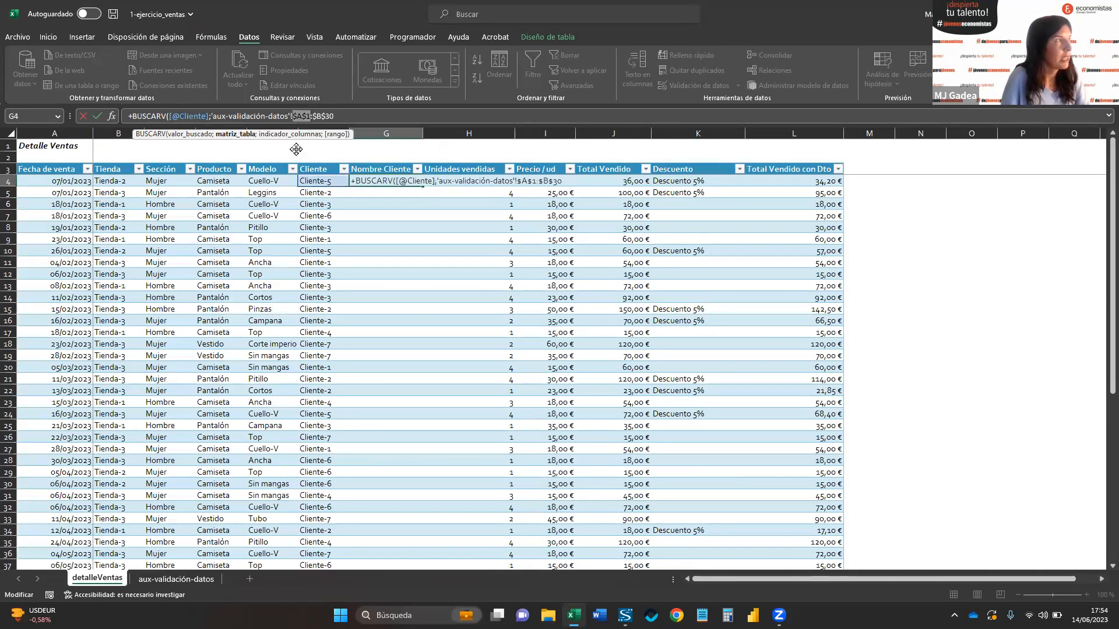
click(349, 116)
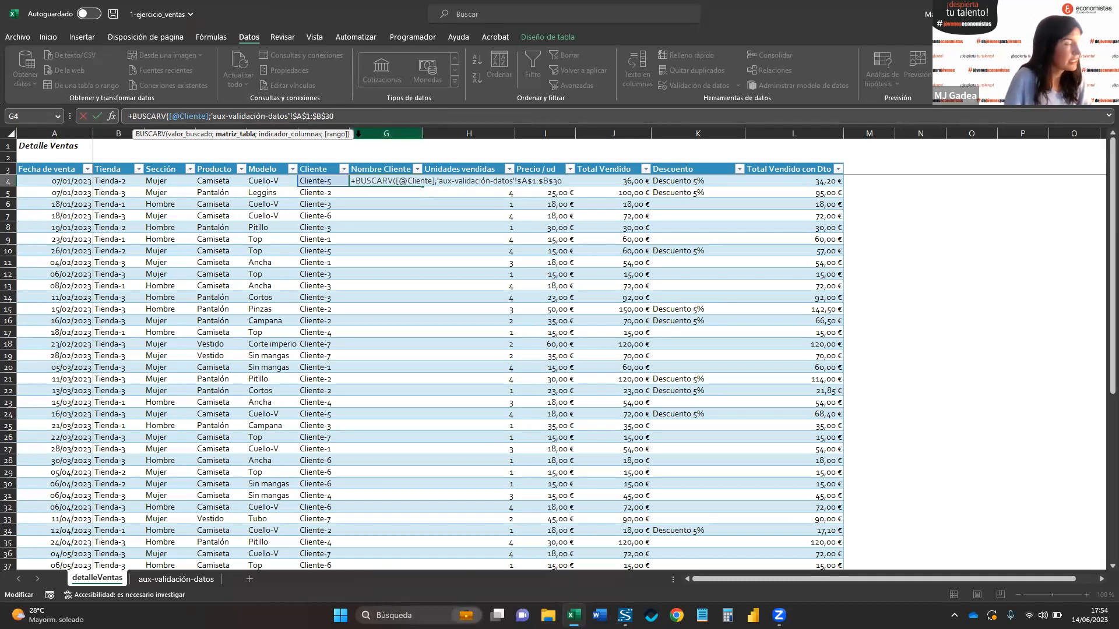
key(F4)
key(F4)
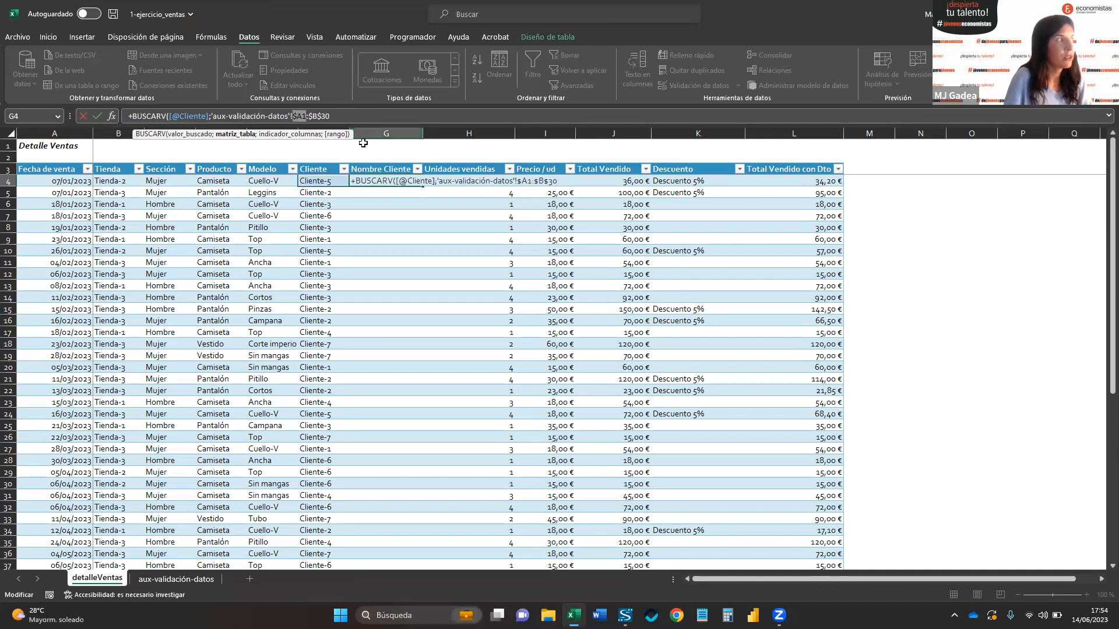
key(F4)
key(F4)
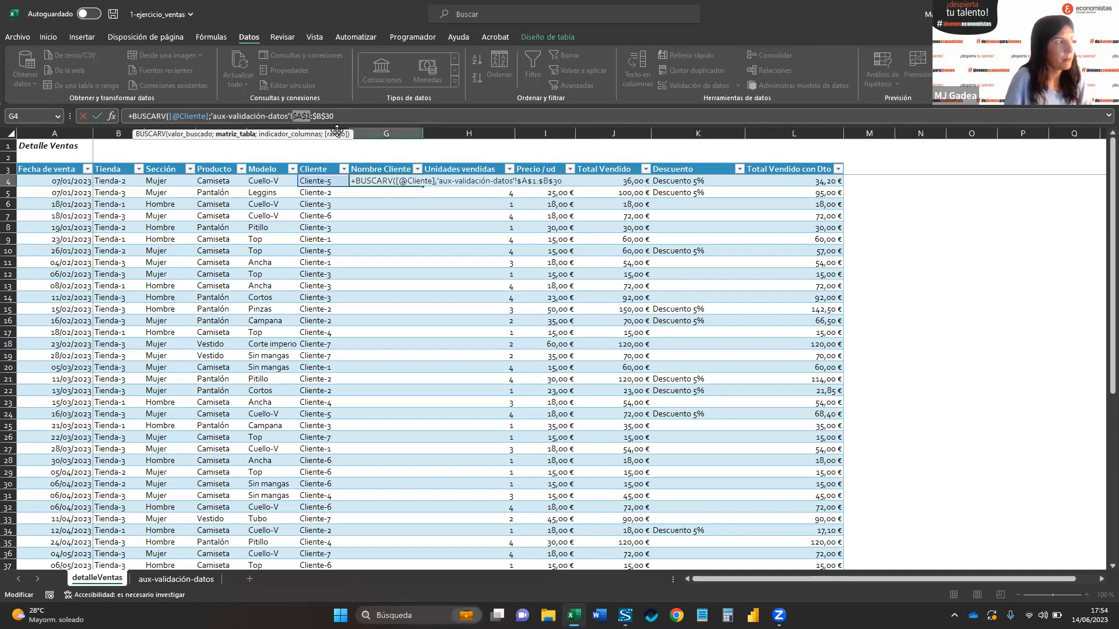
click(391, 120)
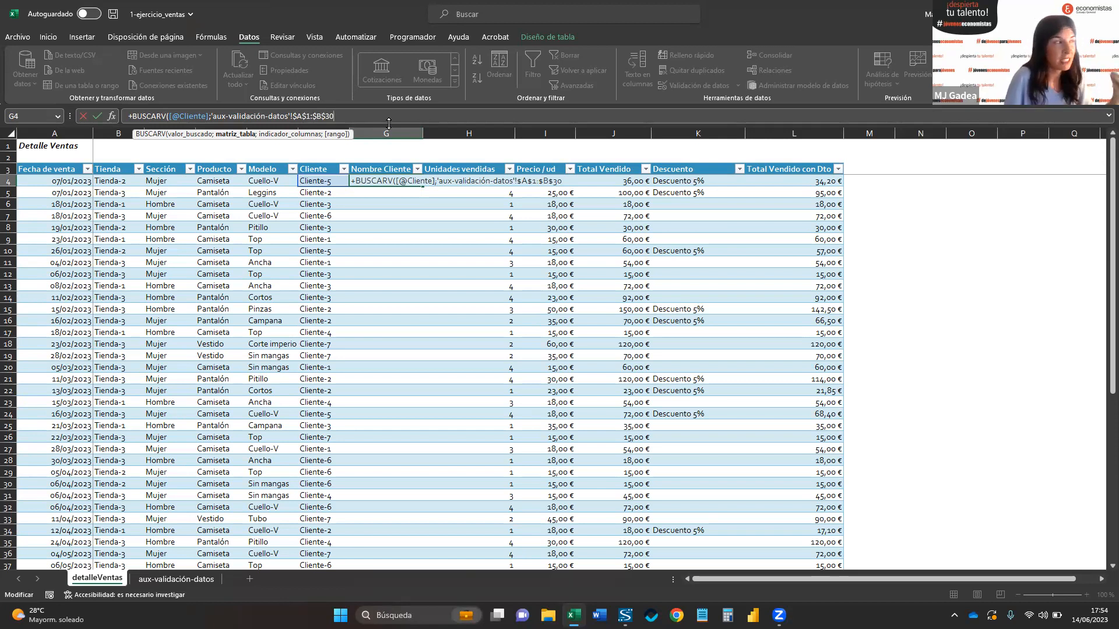
- Complete the BUSCARV formula with column index 2 and FALSO for an exact match, and enter it
text(;)
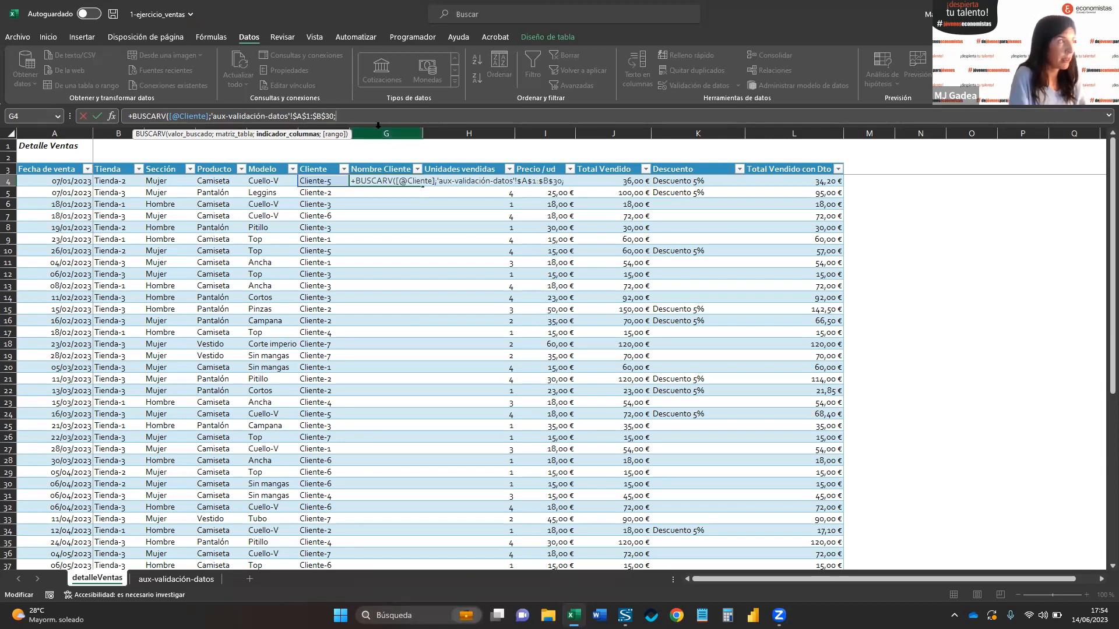
click(175, 579)
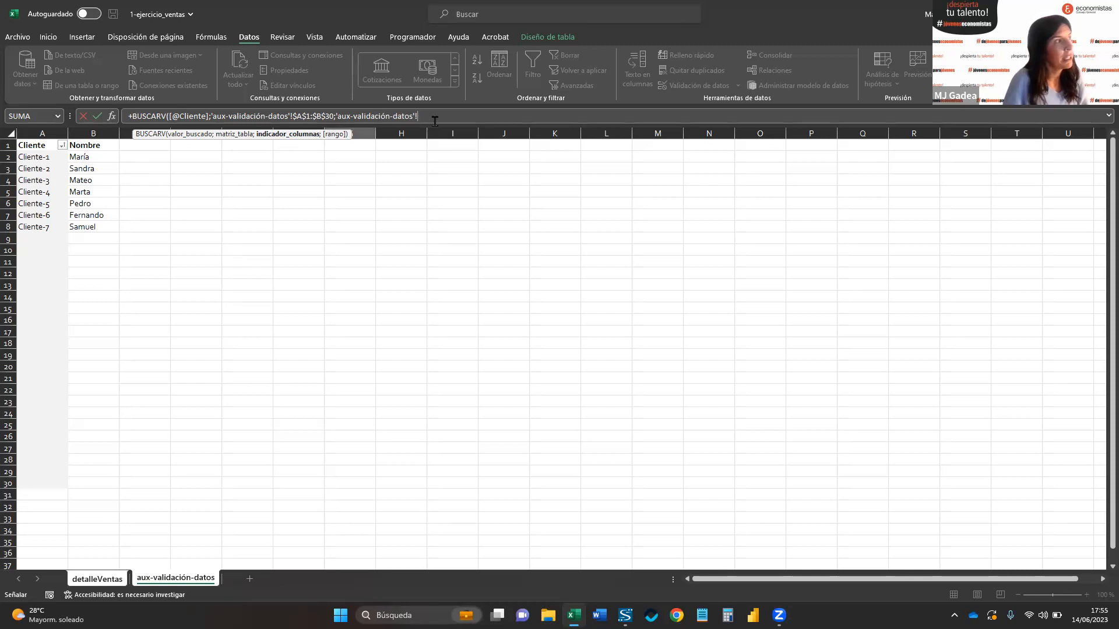
double_click(348, 116)
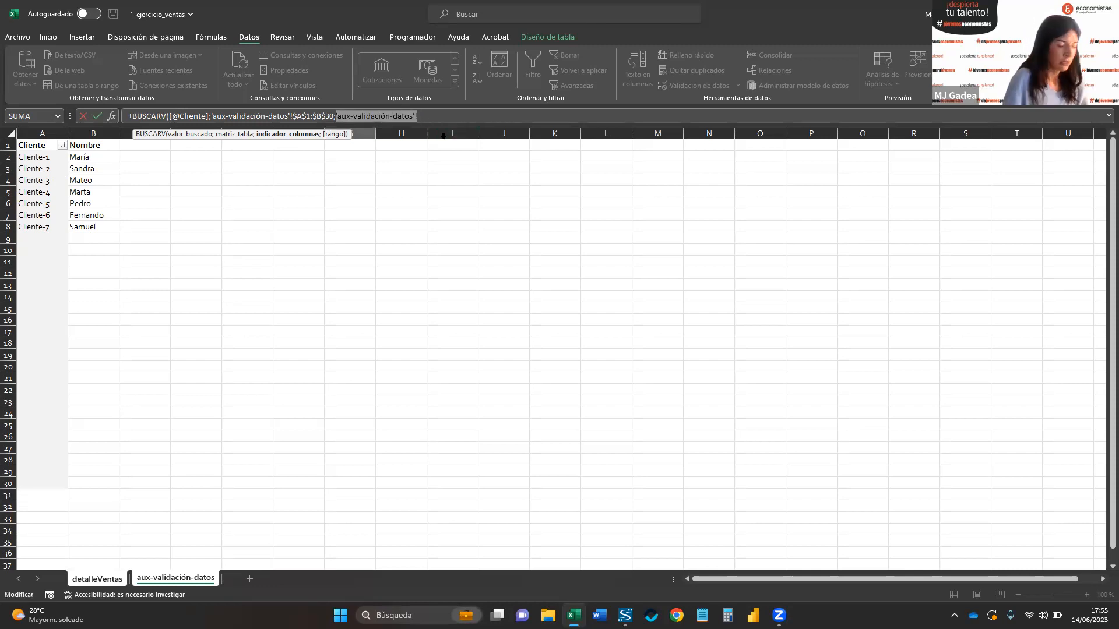
text(2)
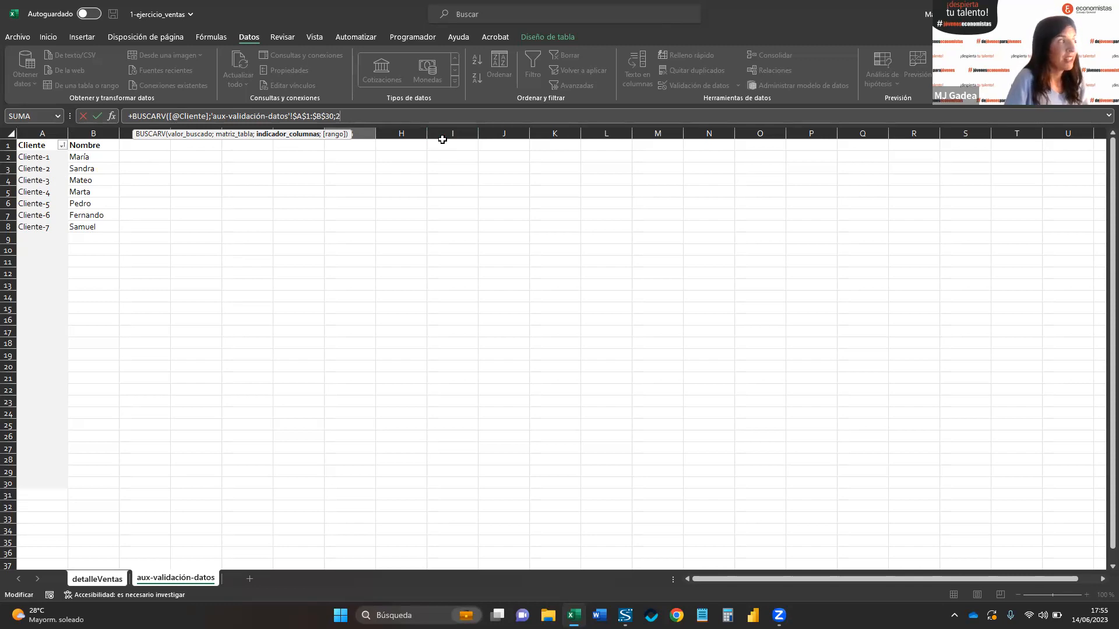
text(;)
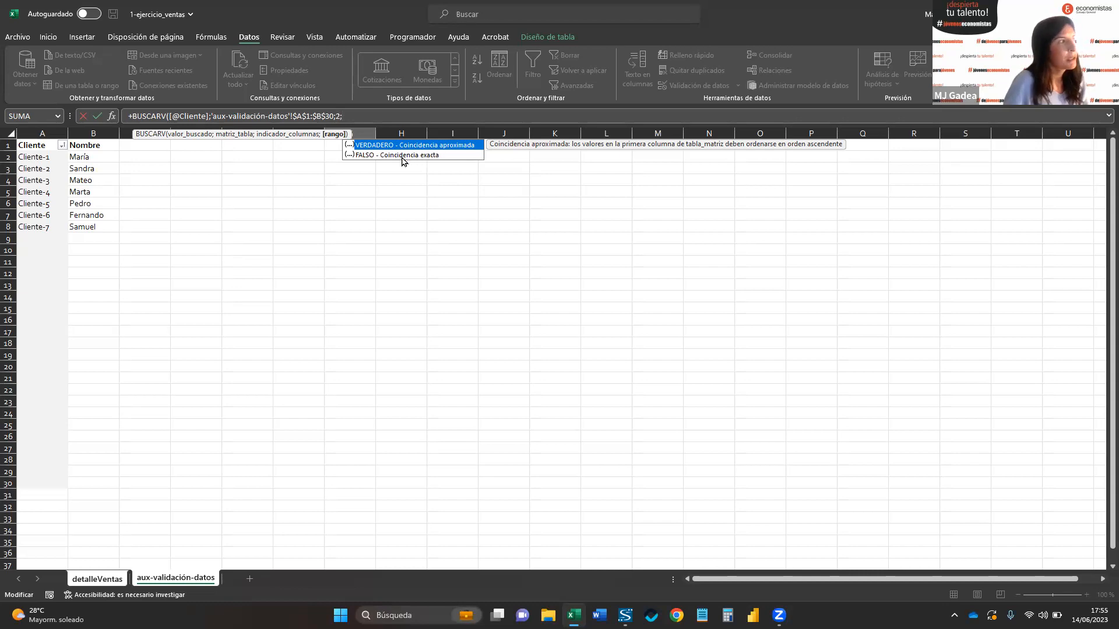
text(FALSO)
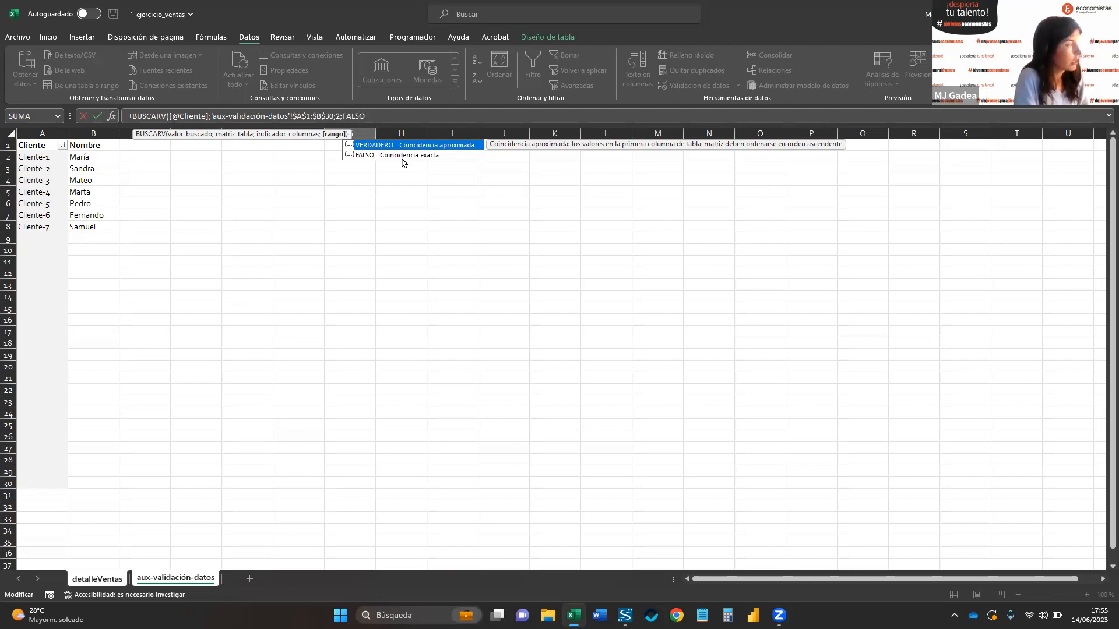
text())
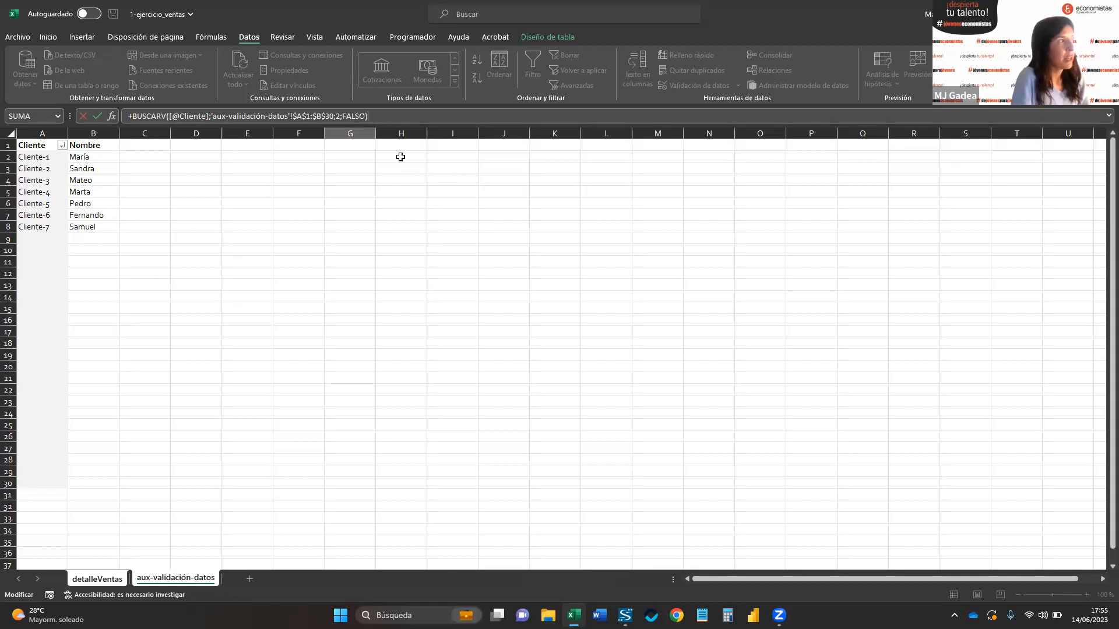
key(Return)
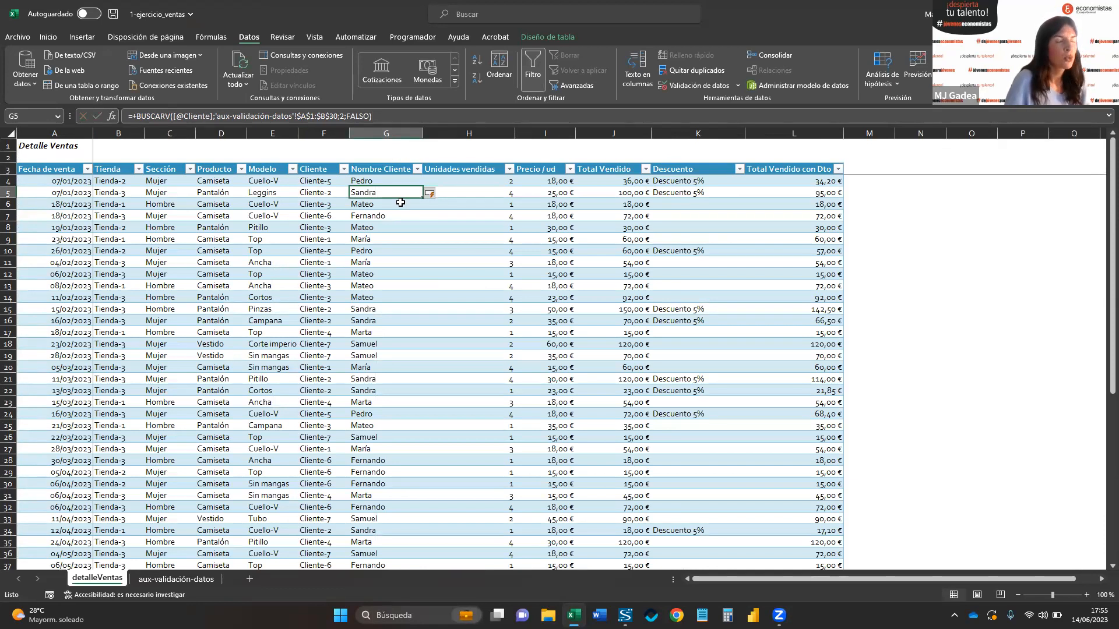
- Review the formula in G4 and compare the looked-up client names with the list on the aux-validación-datos sheet
click(393, 181)
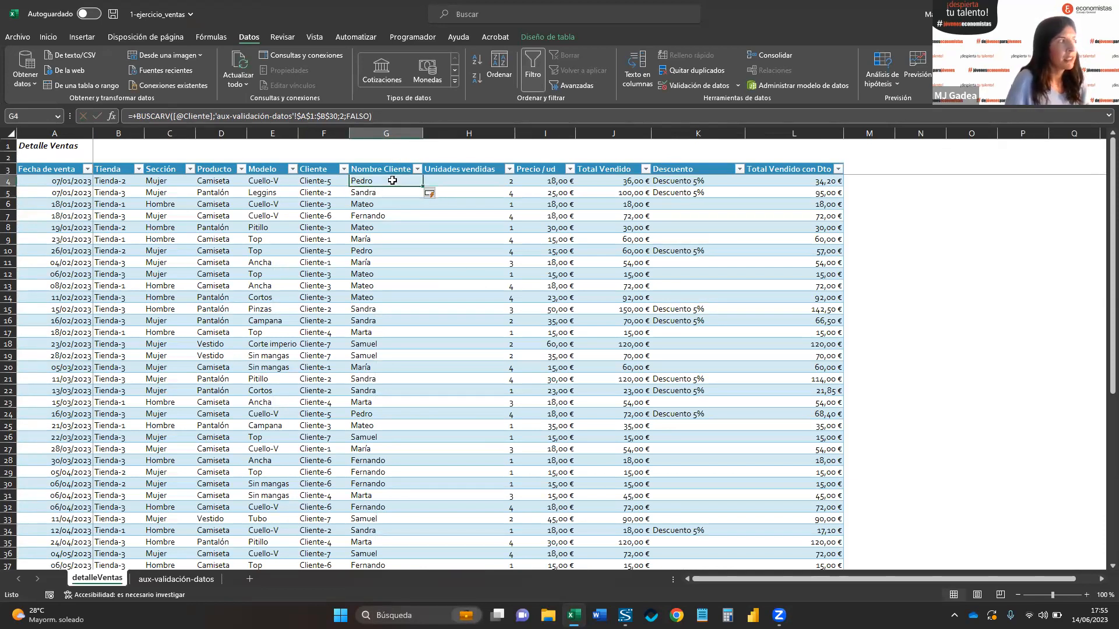
click(333, 134)
click(176, 579)
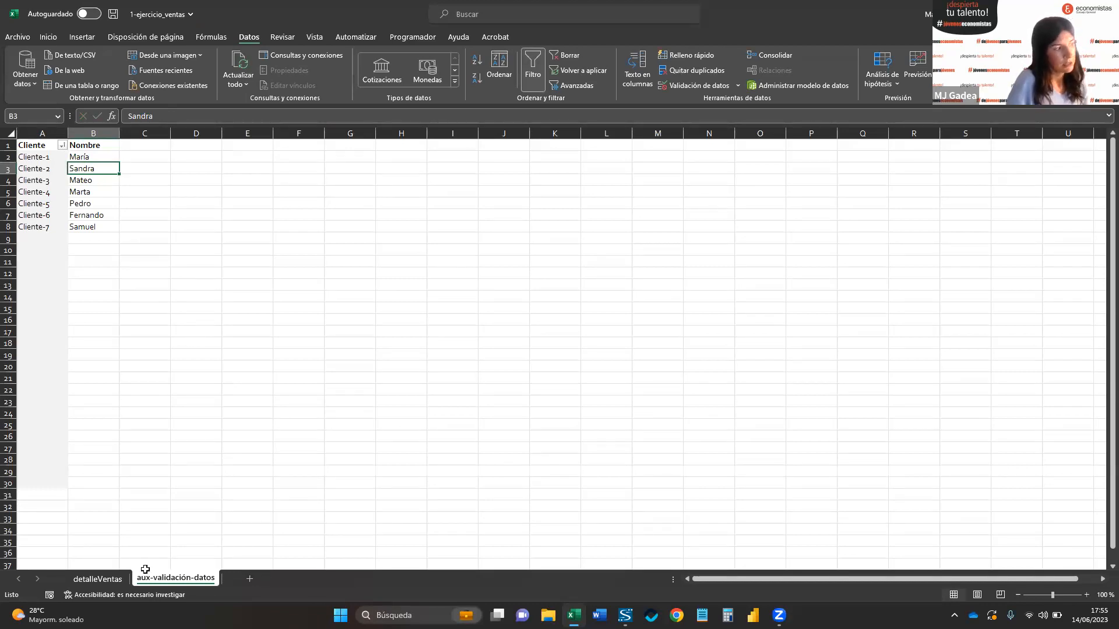
click(125, 578)
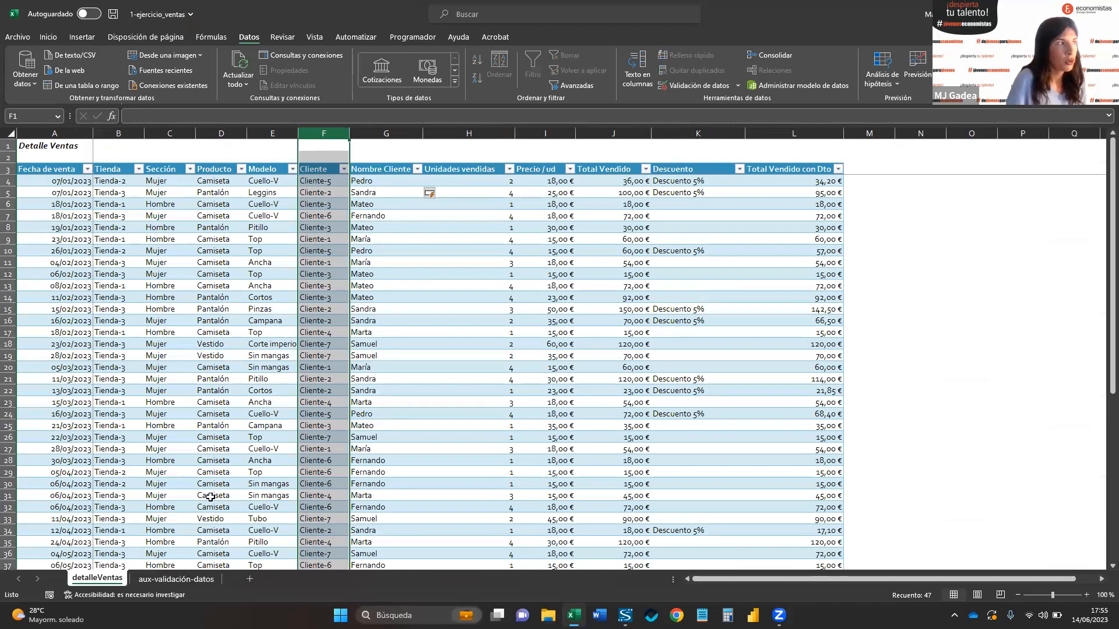
click(494, 486)
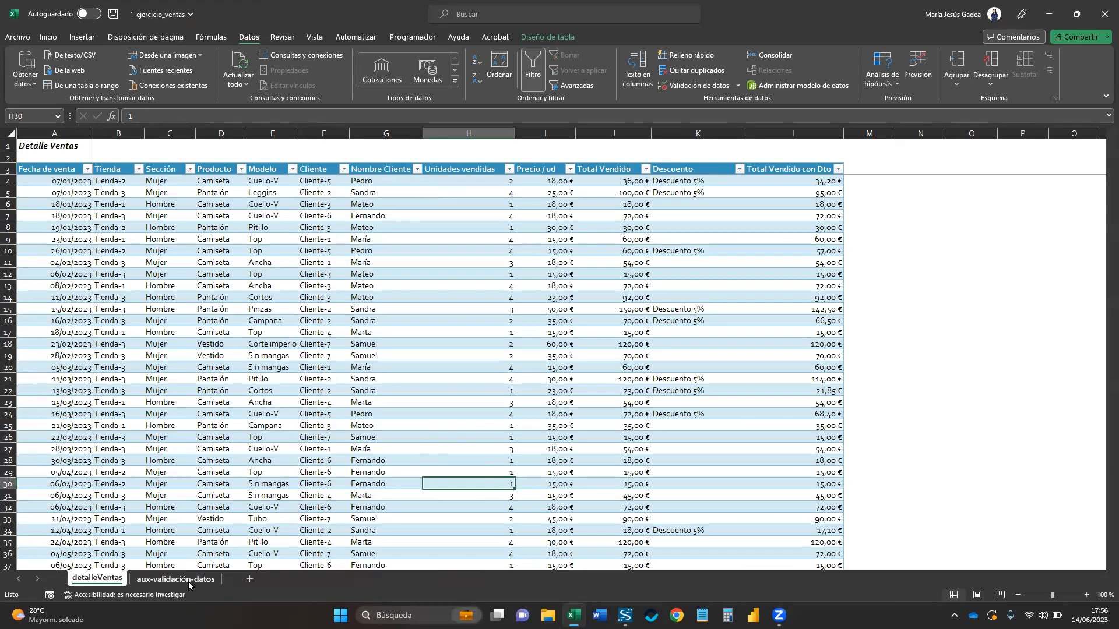
- Examine the columns and the free rows below the client list on the aux-validación-datos sheet, and return to detalleVentas
click(188, 583)
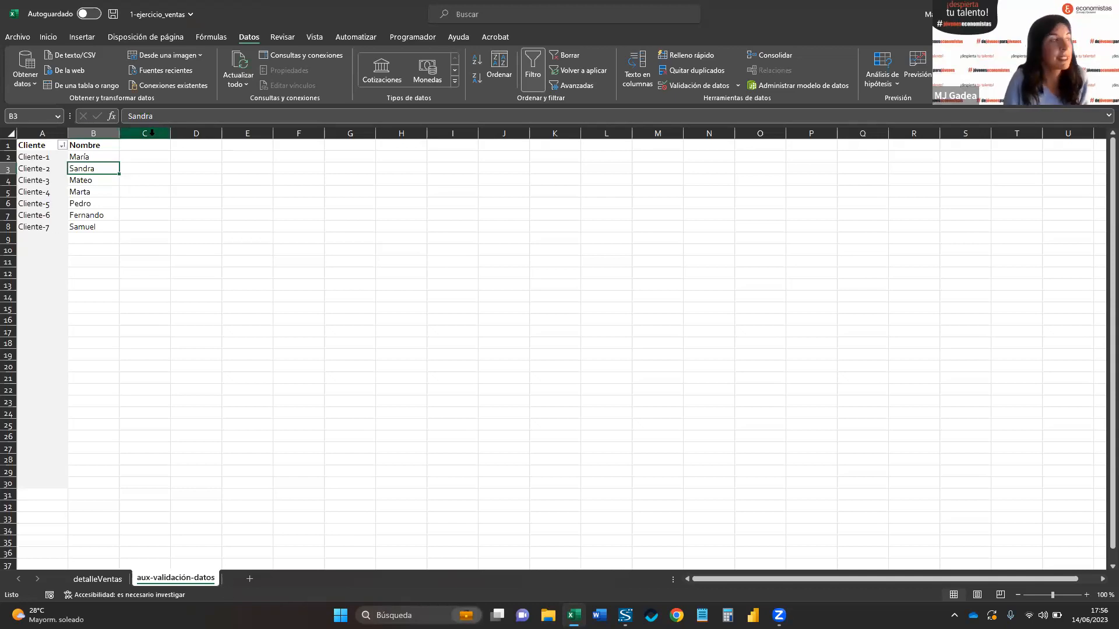
click(152, 133)
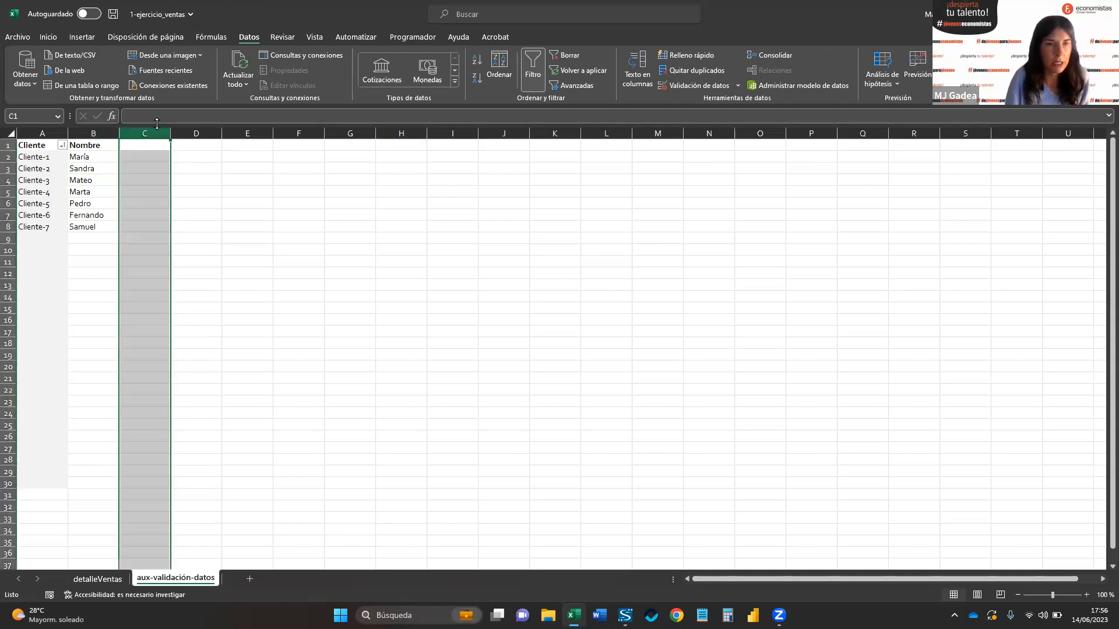
click(194, 135)
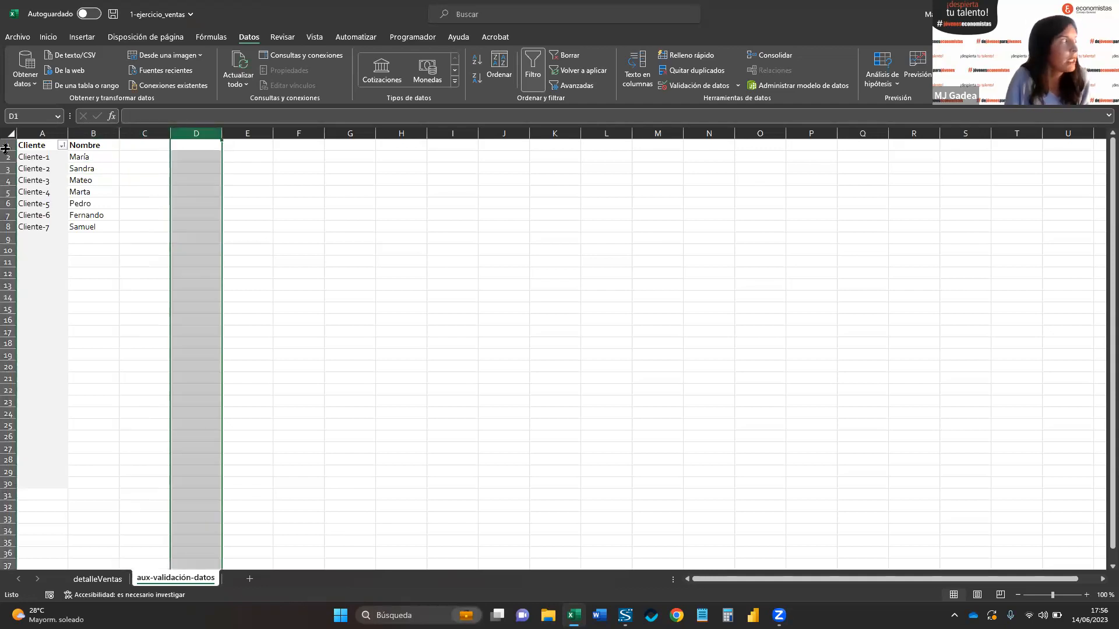
click(57, 133)
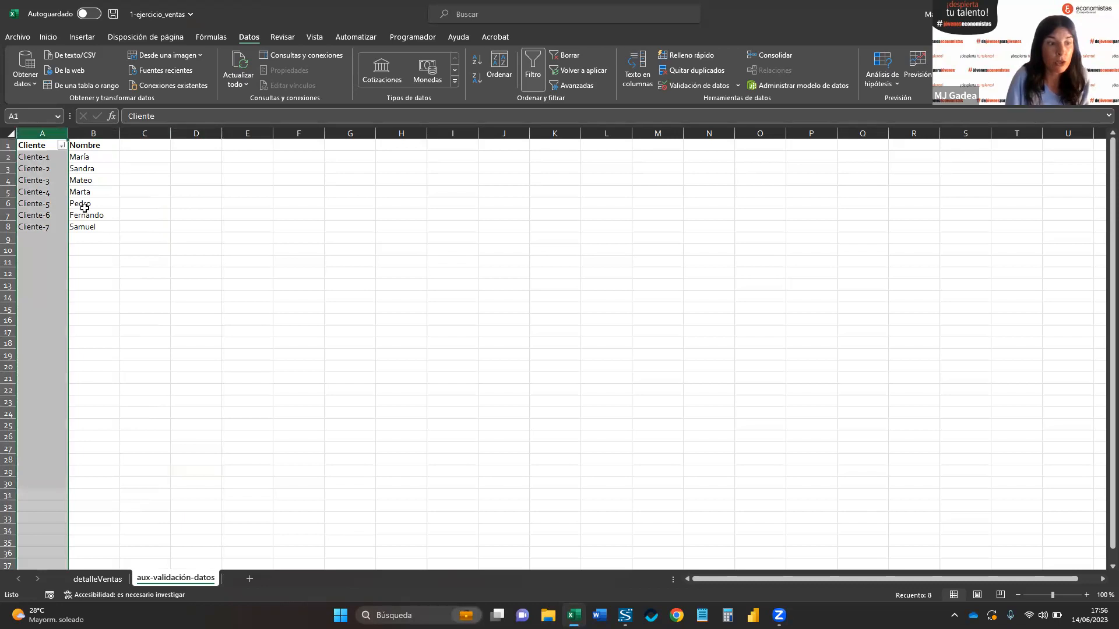
click(56, 241)
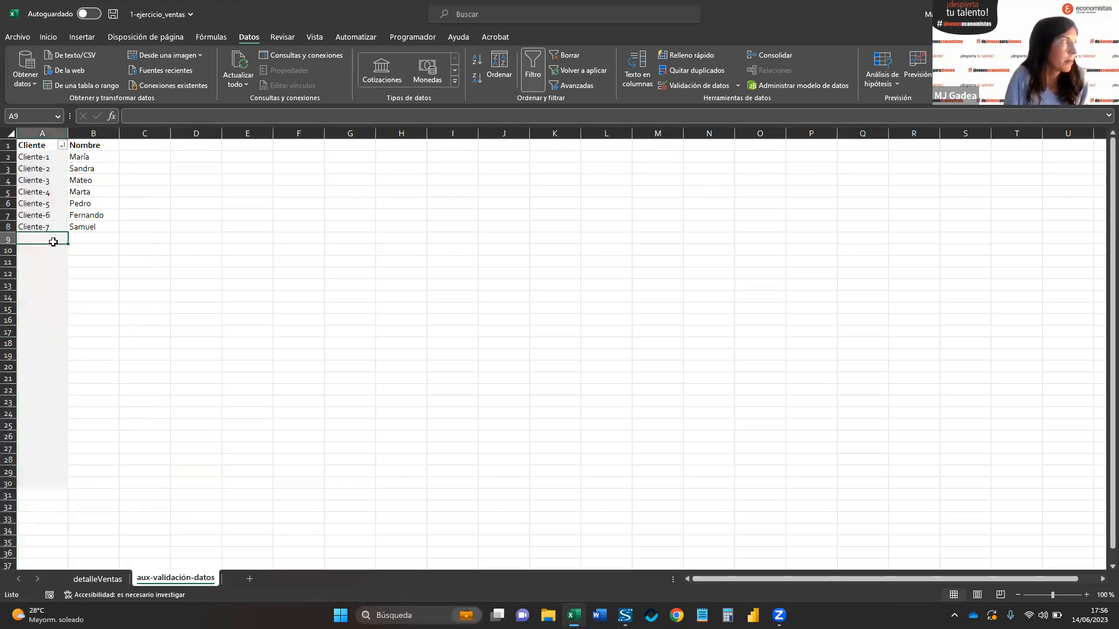
scroll(49, 501, down, 6)
scroll(53, 500, up, 6)
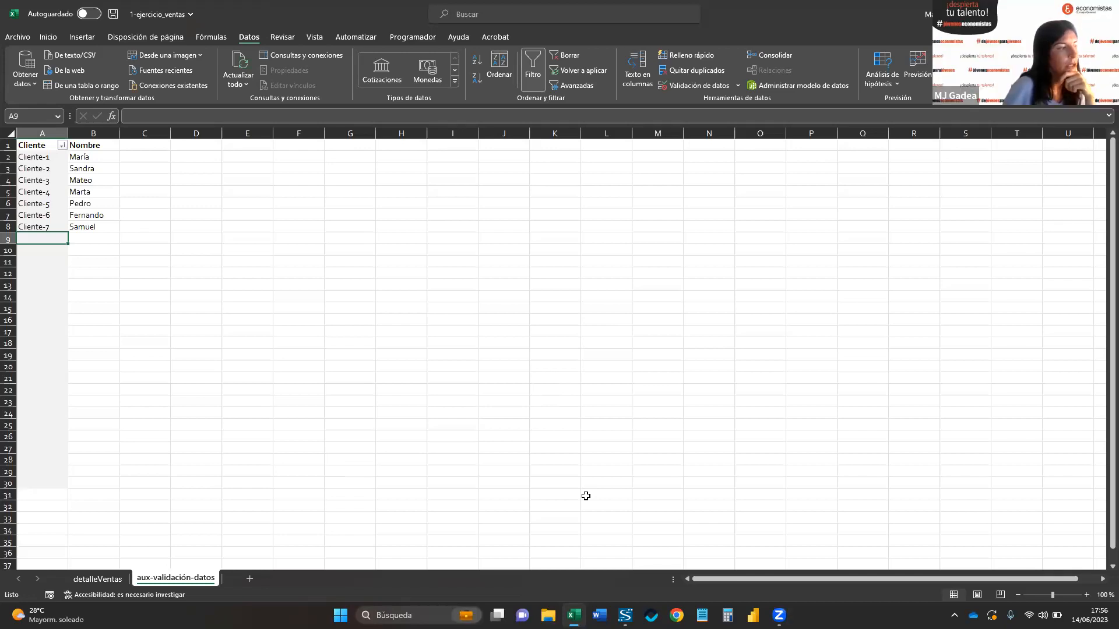
click(108, 583)
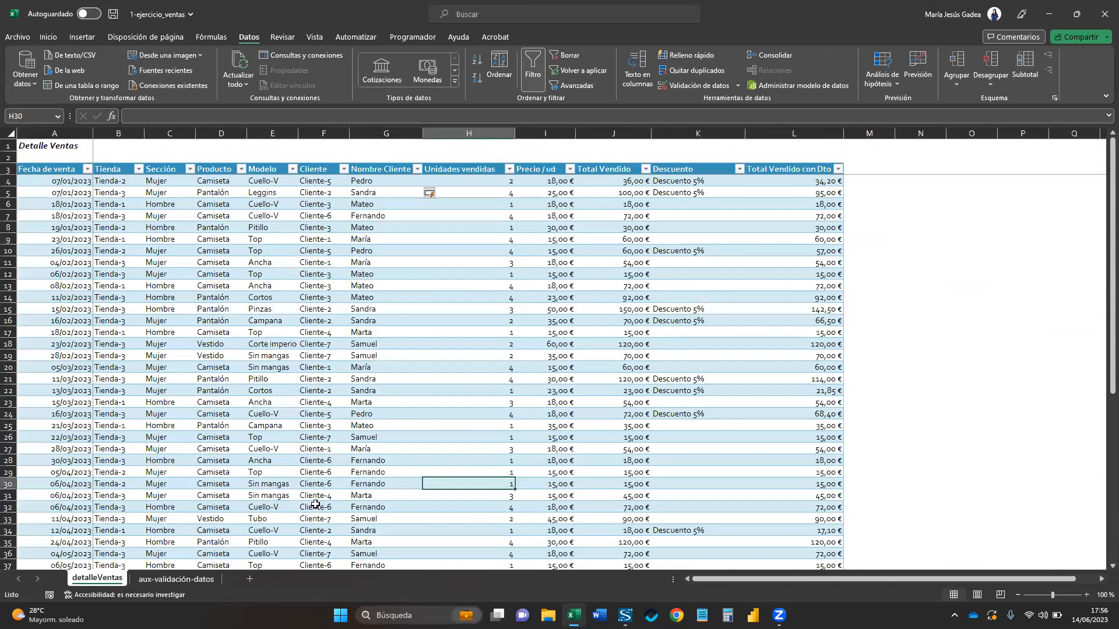
- Examine the client options offered by the validation list of cell F32 in the Cliente column
click(322, 505)
click(353, 508)
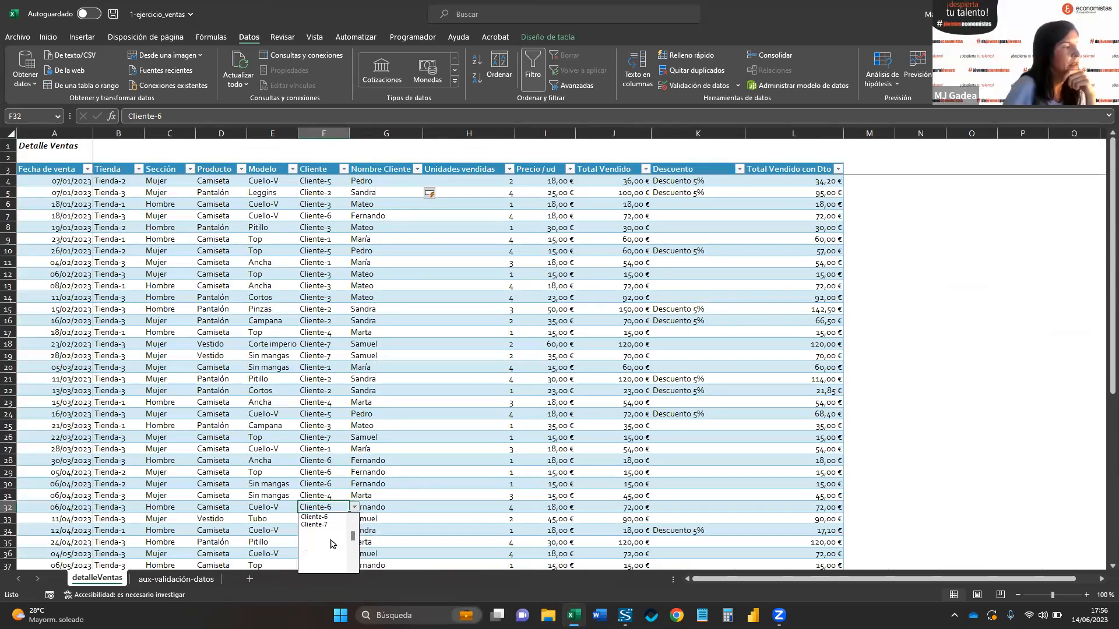
drag(352, 541, 353, 555)
scroll(348, 542, up, 3)
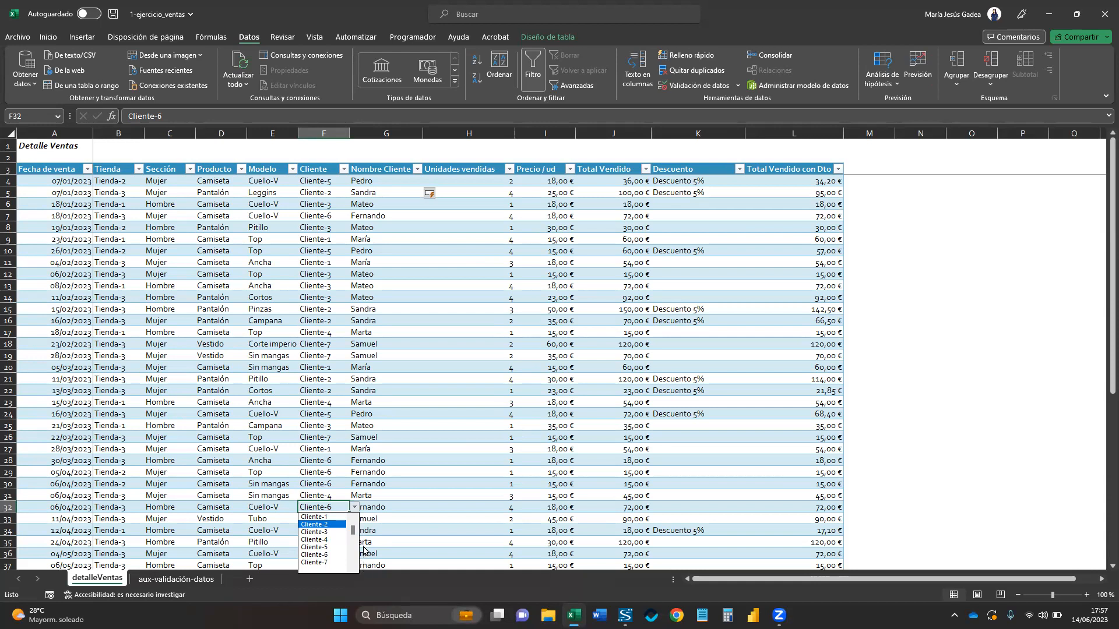
key(Escape)
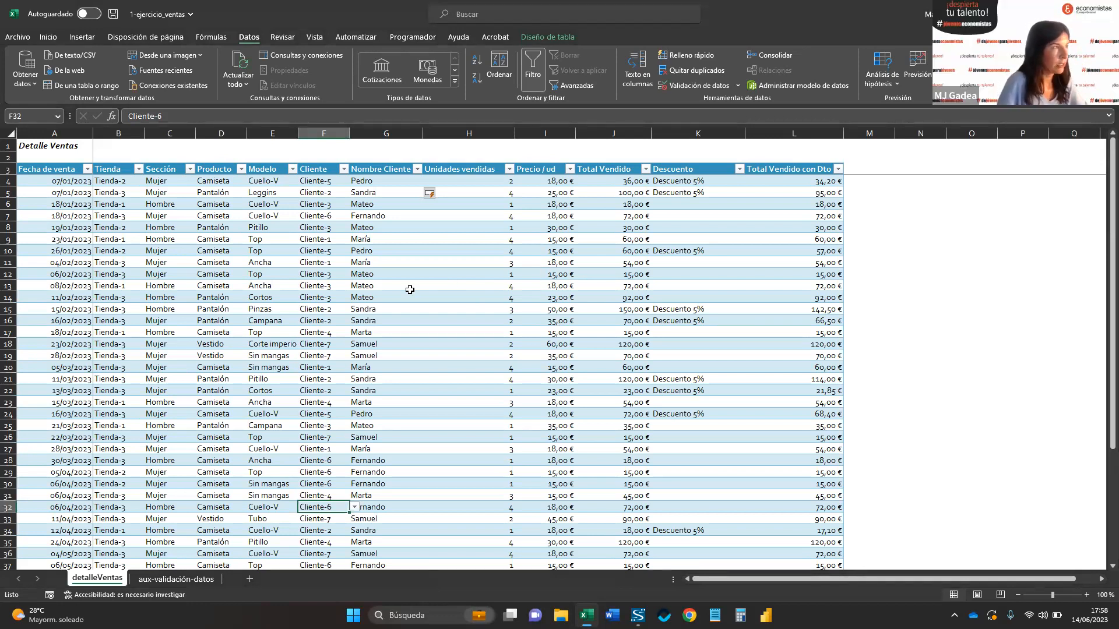
- Clear the lookup formulas from the entire Nombre Cliente column, from G4 down to the last table row
click(418, 170)
click(496, 288)
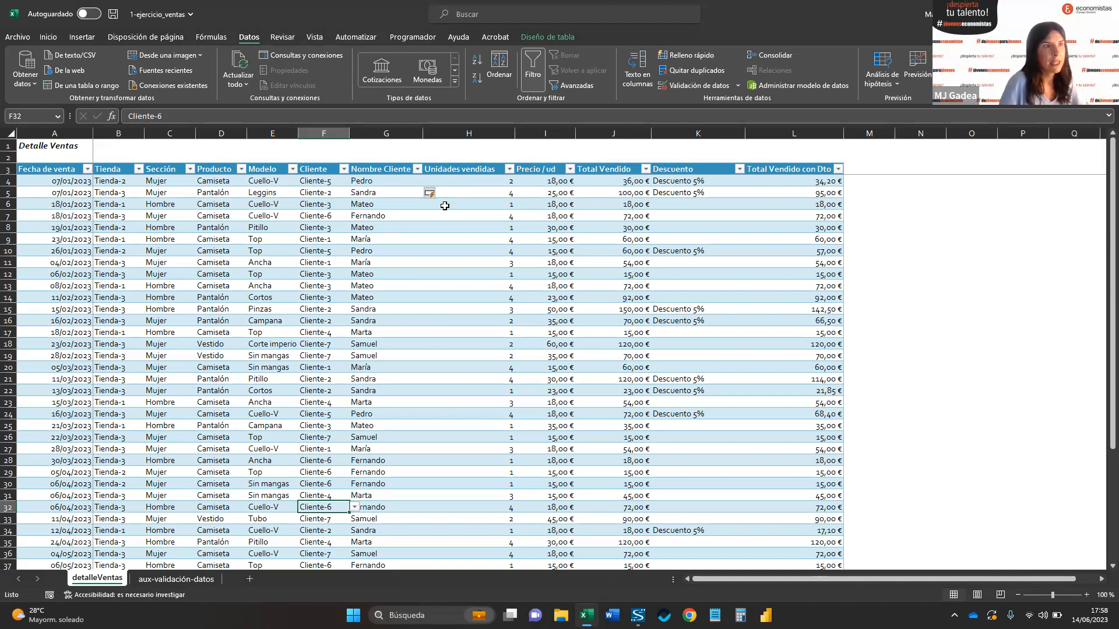
click(384, 182)
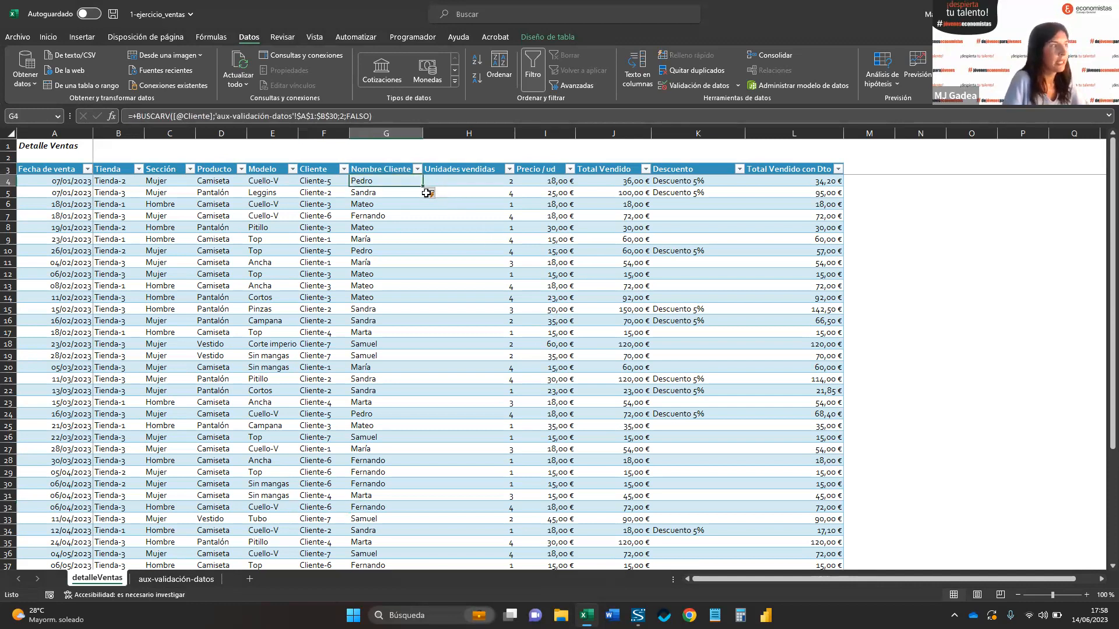
key(ctrl+shift+Down)
key(Delete)
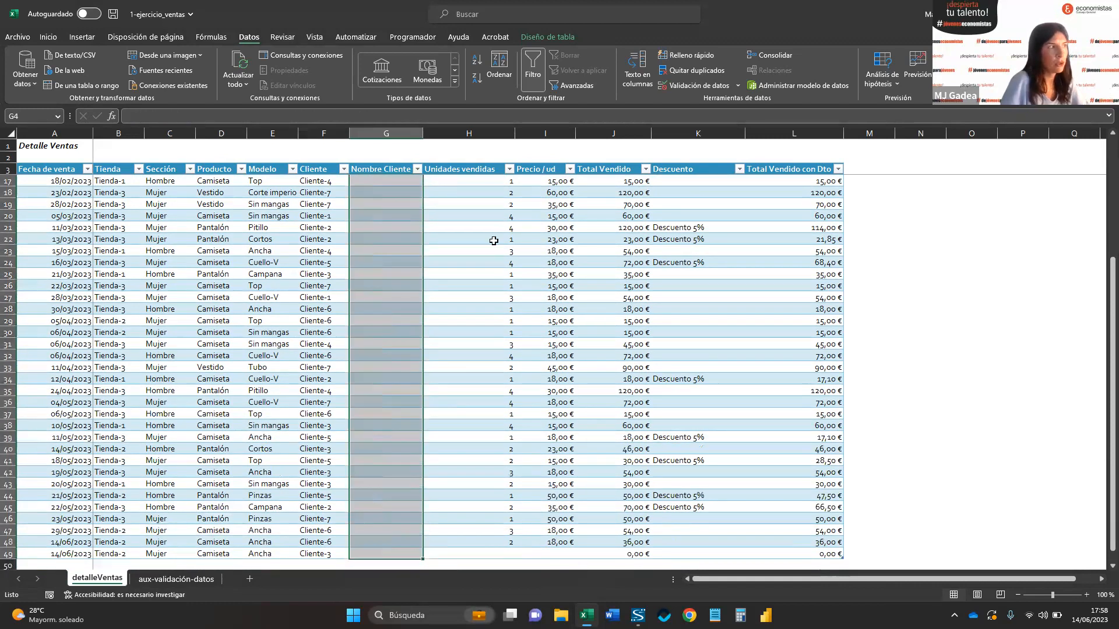
scroll(361, 177, up, 2)
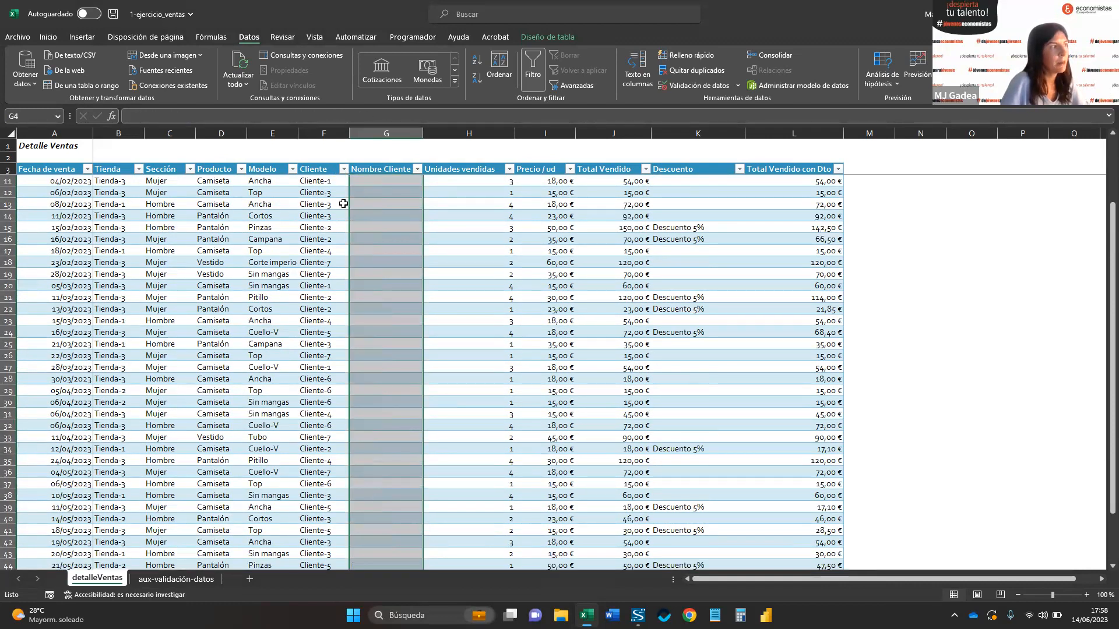
- Filter the Cliente column of the sales table to show only Cliente-1
click(344, 169)
click(244, 306)
click(244, 317)
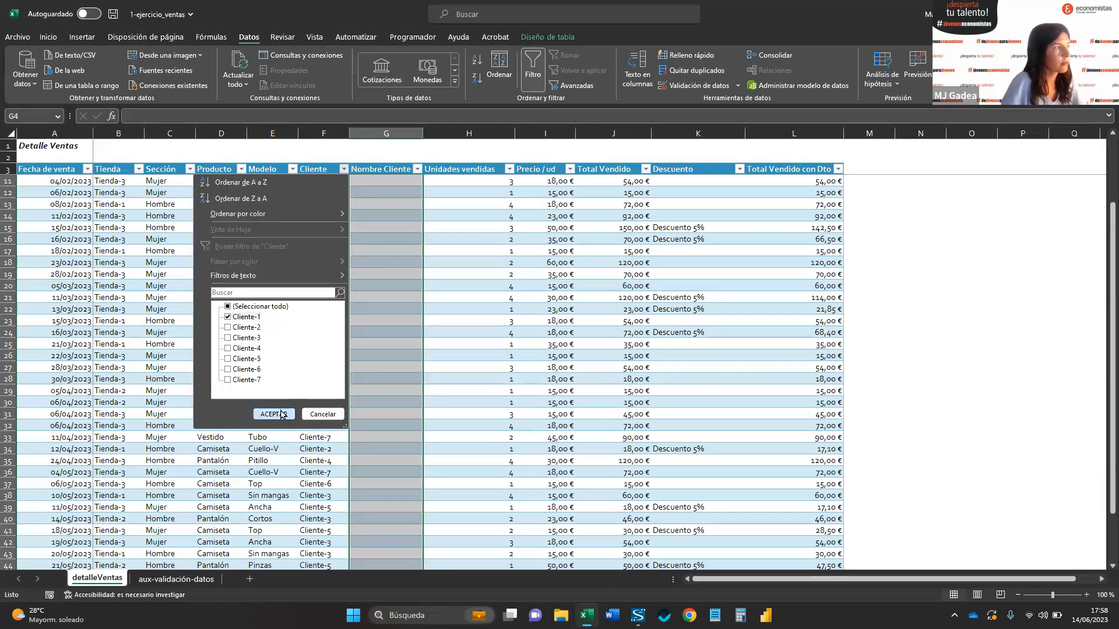
click(273, 413)
- Enter the client's first name in G11 and copy it to the other filtered rows of Nombre Cliente
text(m)
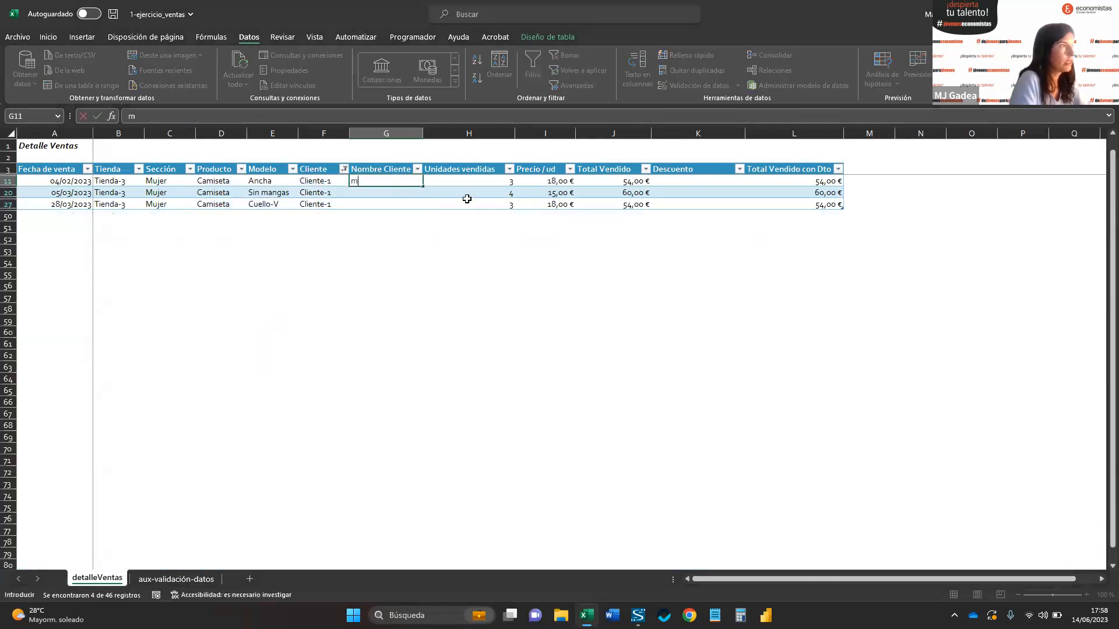
key(Return)
key(Up)
key(ctrl+c)
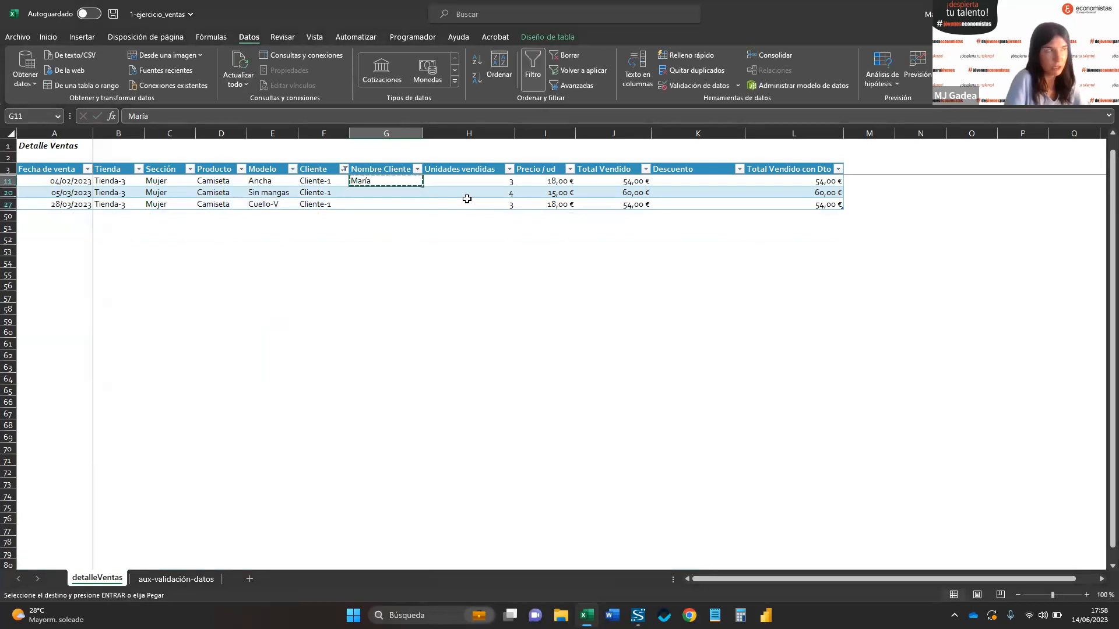
key(shift+Down)
key(shift+Down)
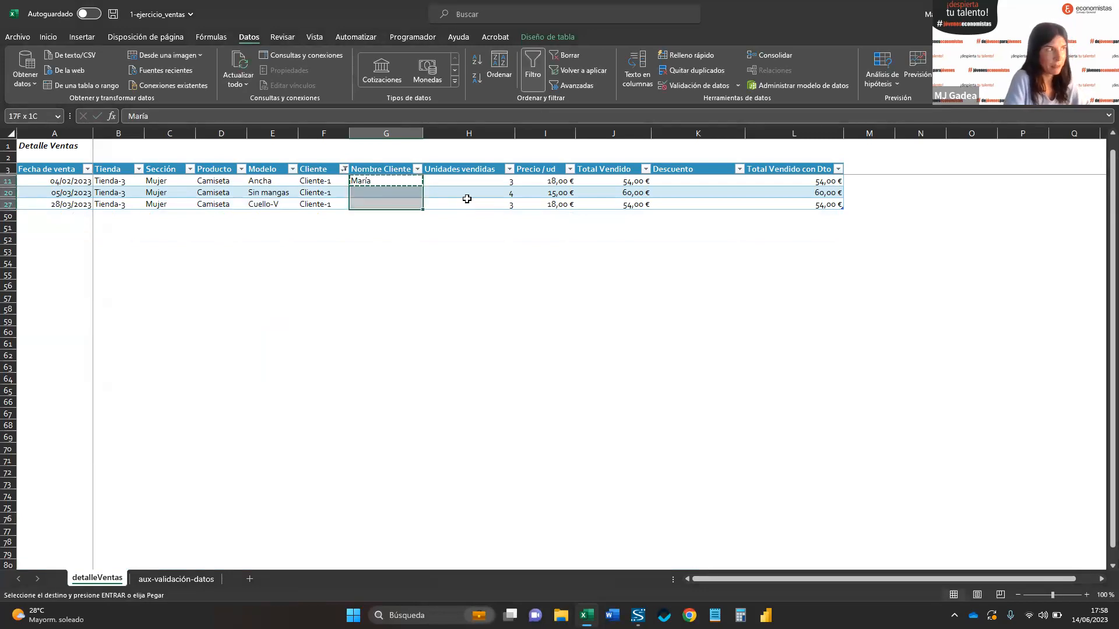
key(ctrl+v)
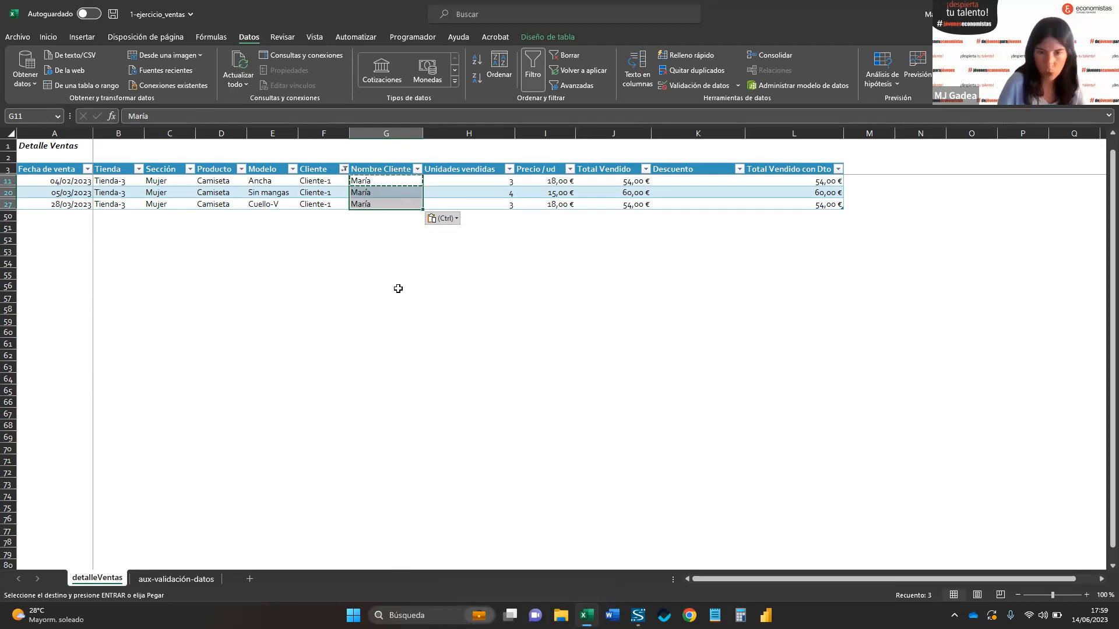
- Delete the names copied below G11 and paste the name from G11 again into only the visible filtered cells
mouse_move(387, 181)
mouse_down()
mouse_move(373, 205)
mouse_move(392, 209)
mouse_move(387, 200)
mouse_up()
key(Delete)
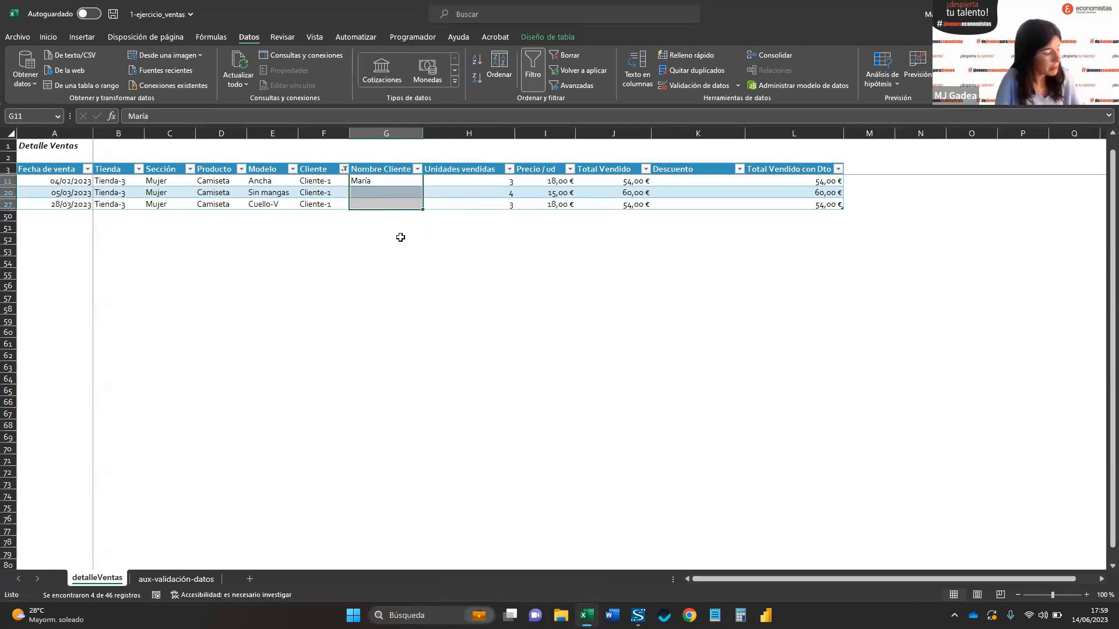
click(375, 179)
key(ctrl+c)
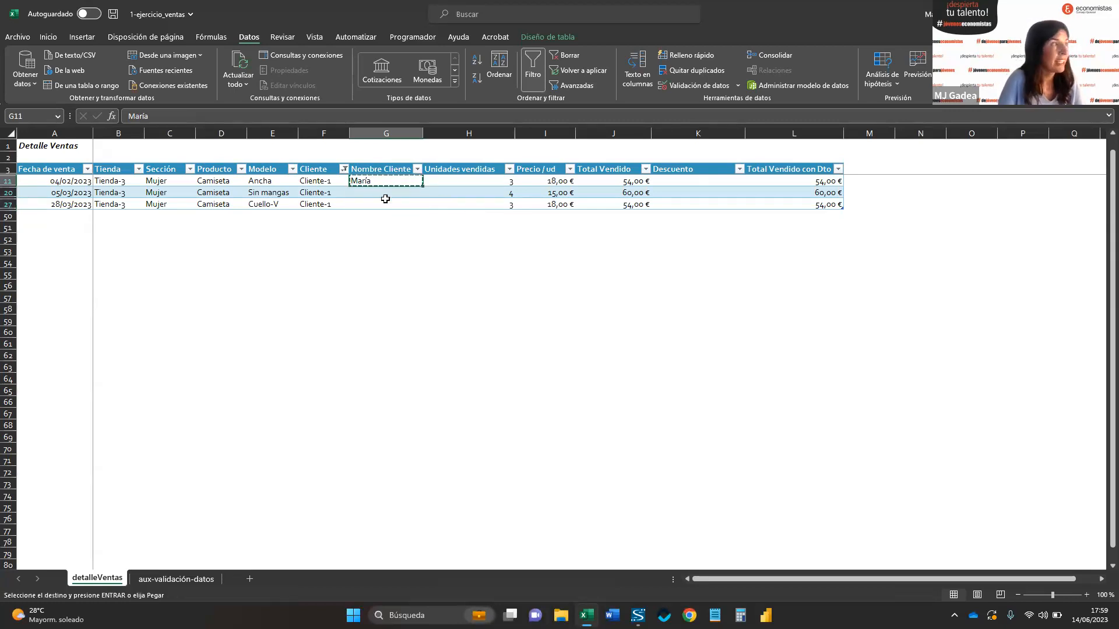
drag(402, 195, 402, 201)
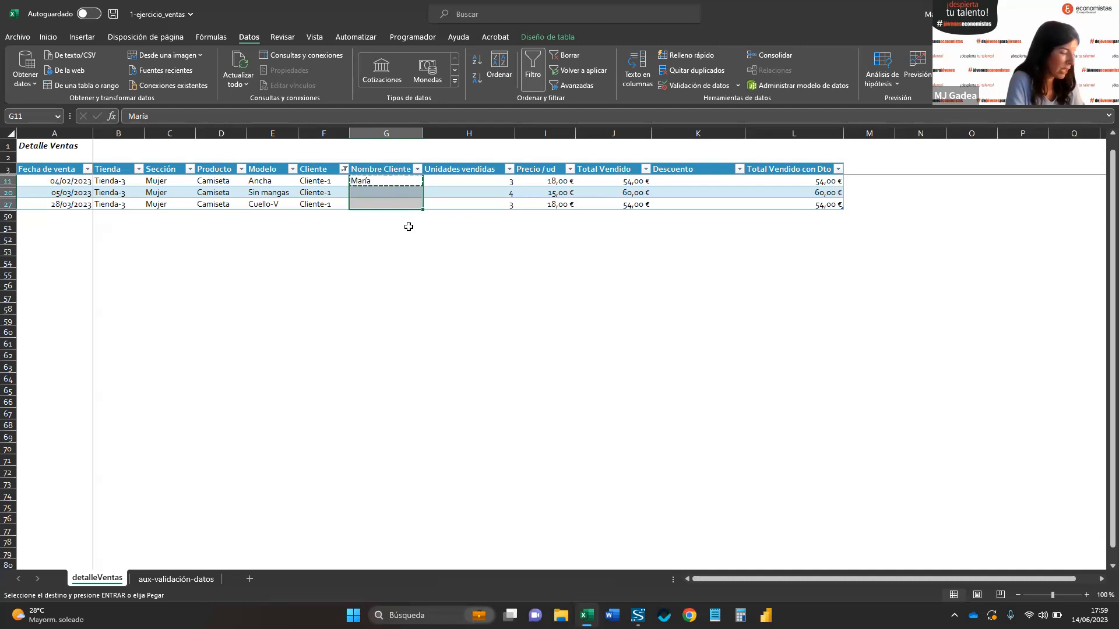
key(alt+semicolon)
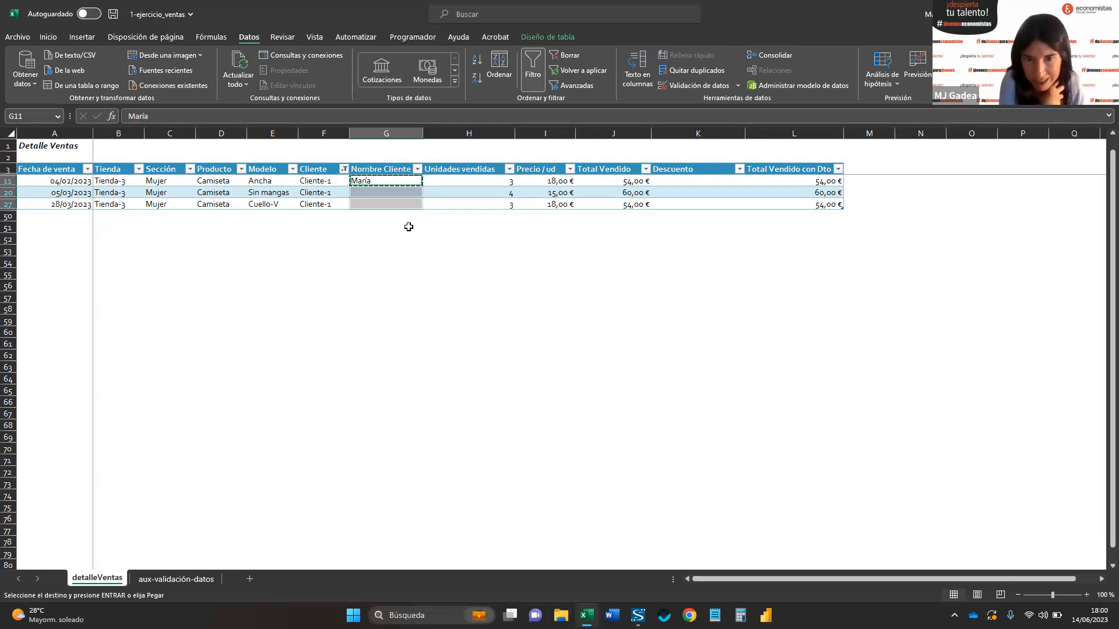
key(ctrl+v)
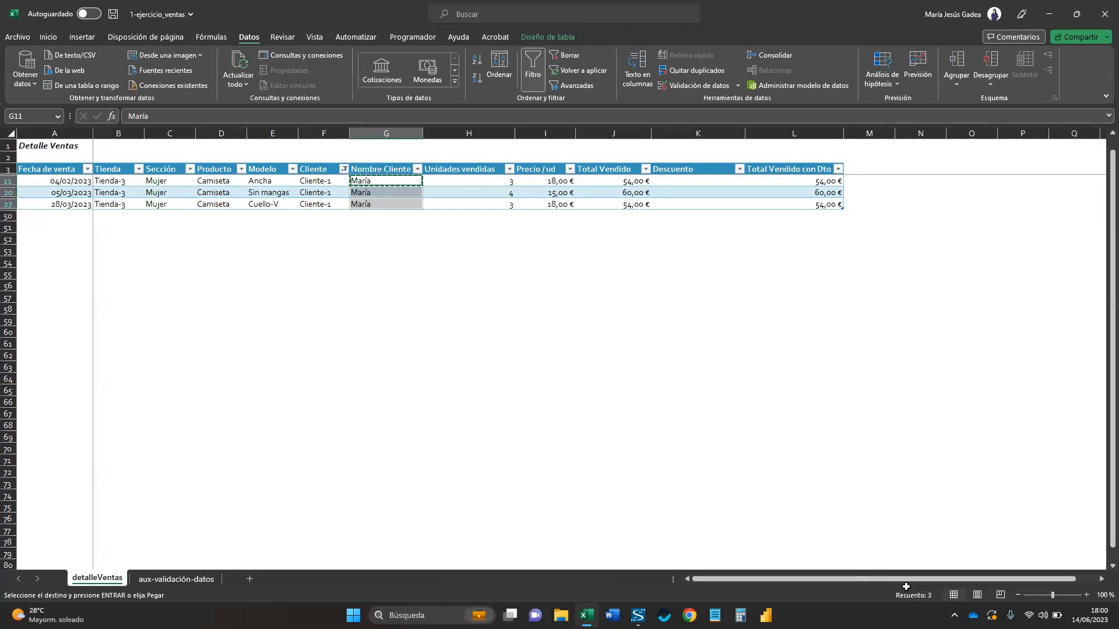
- Check the summary statistics for the filtered client names and for their Total Vendido con Dto values
click(460, 315)
drag(392, 182, 389, 206)
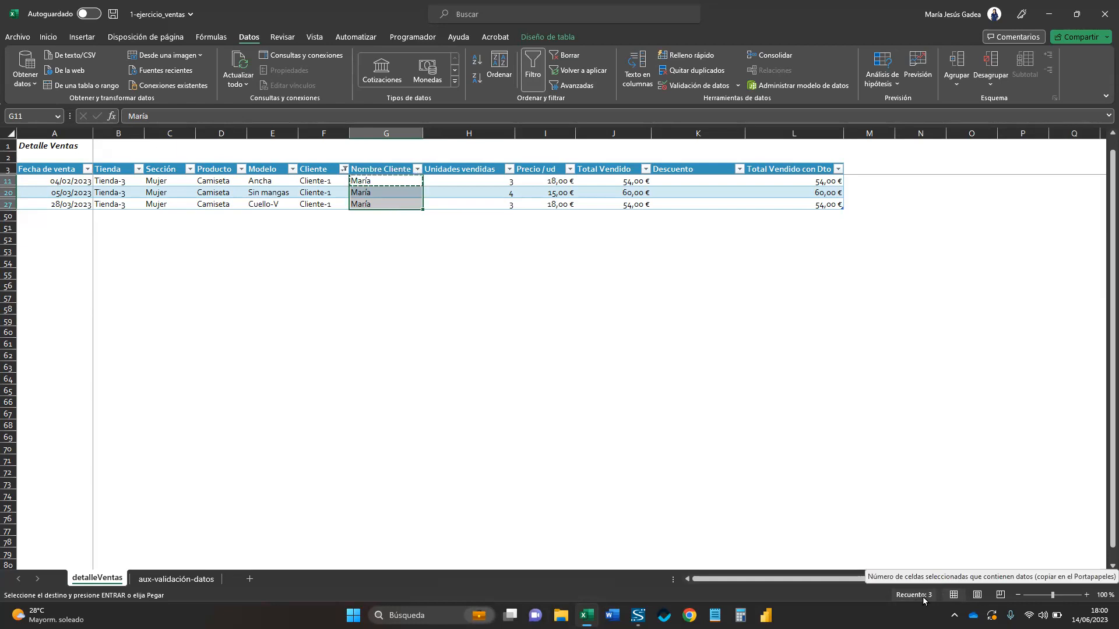
drag(819, 183, 814, 207)
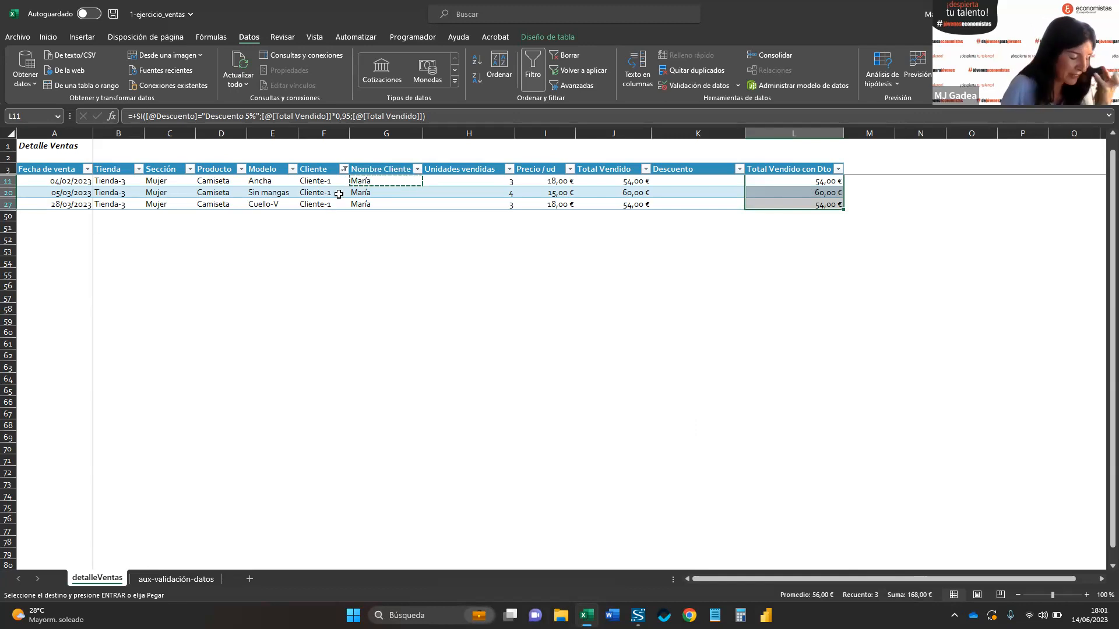
- Copy the sum of the filtered Total Vendido con Dto values and paste it into cell M2
drag(811, 181, 805, 204)
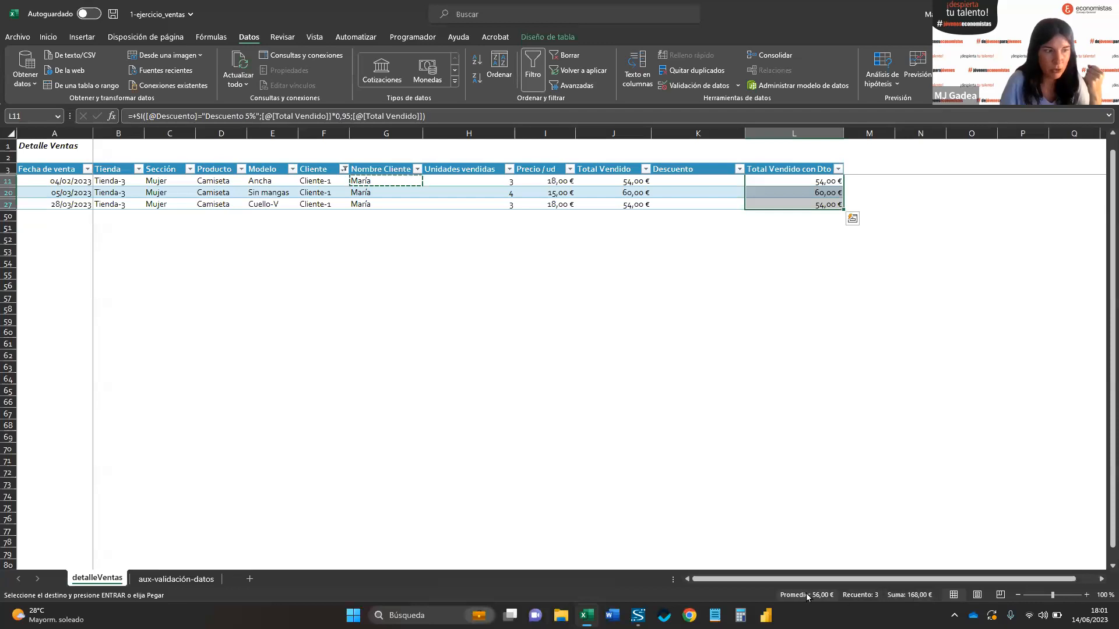
click(920, 596)
click(890, 157)
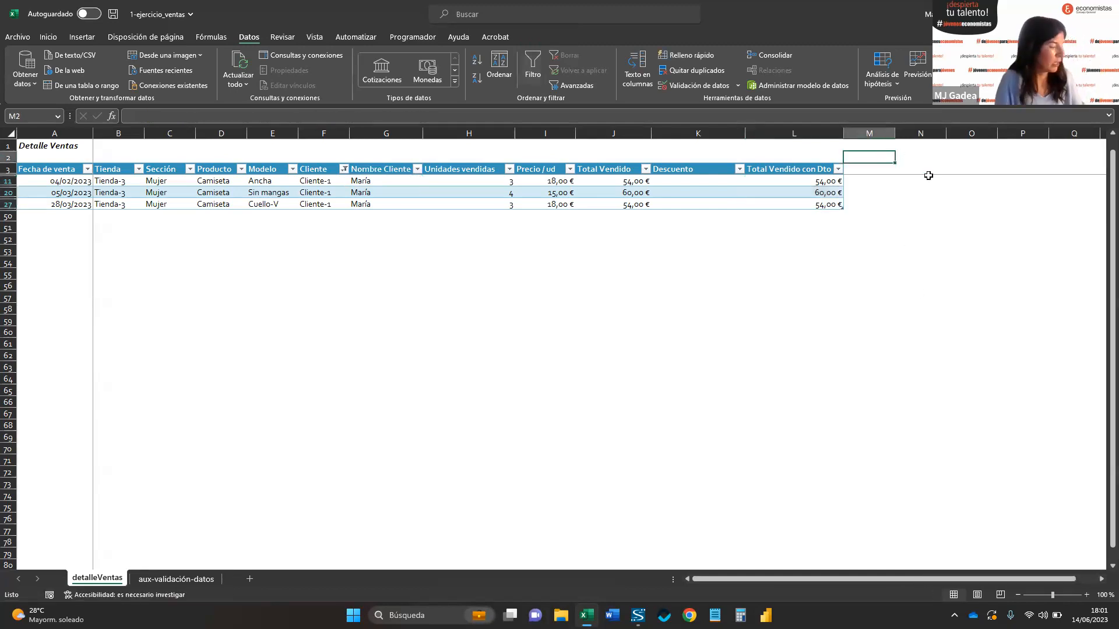
key(ctrl+v)
click(964, 298)
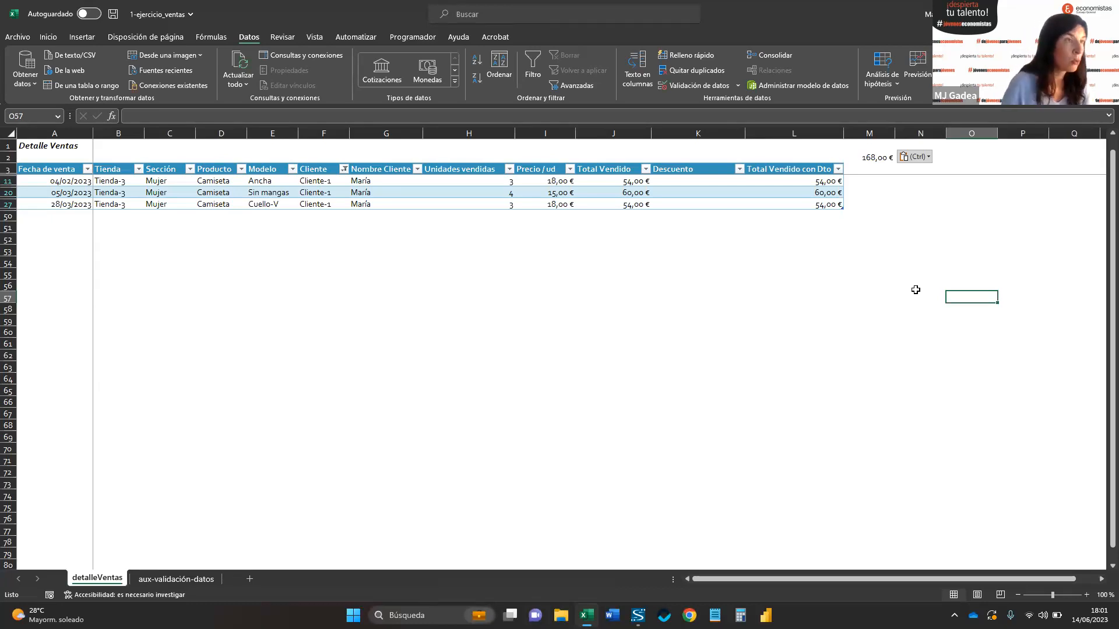
- Check the statistics of the filtered Total Vendido con Dto values again and delete the sum pasted in M2
drag(813, 181, 814, 205)
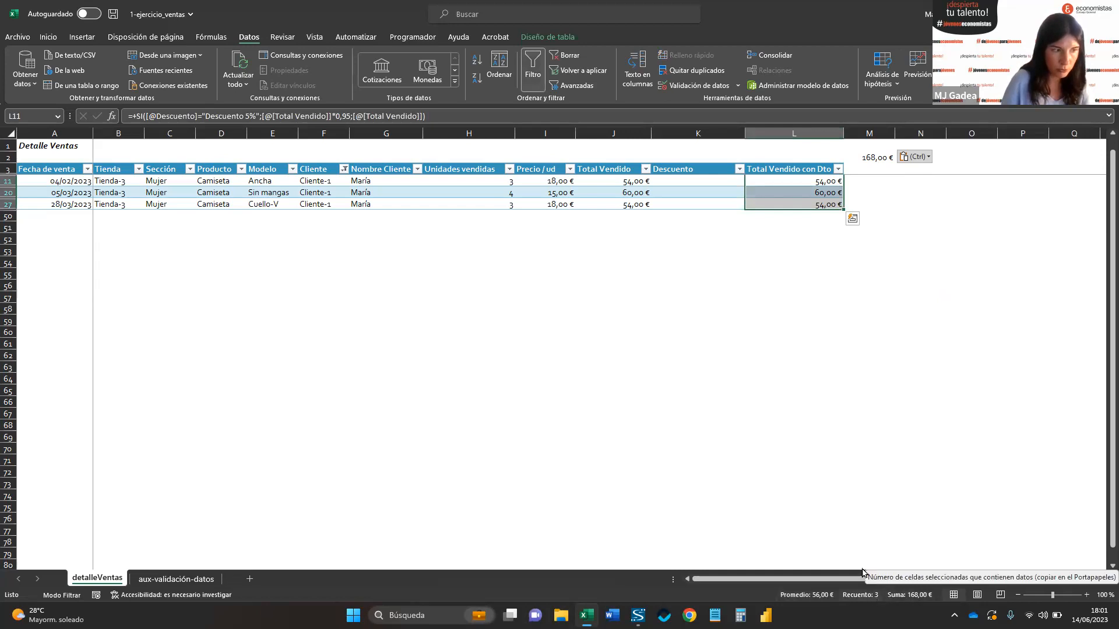
click(874, 158)
key(Delete)
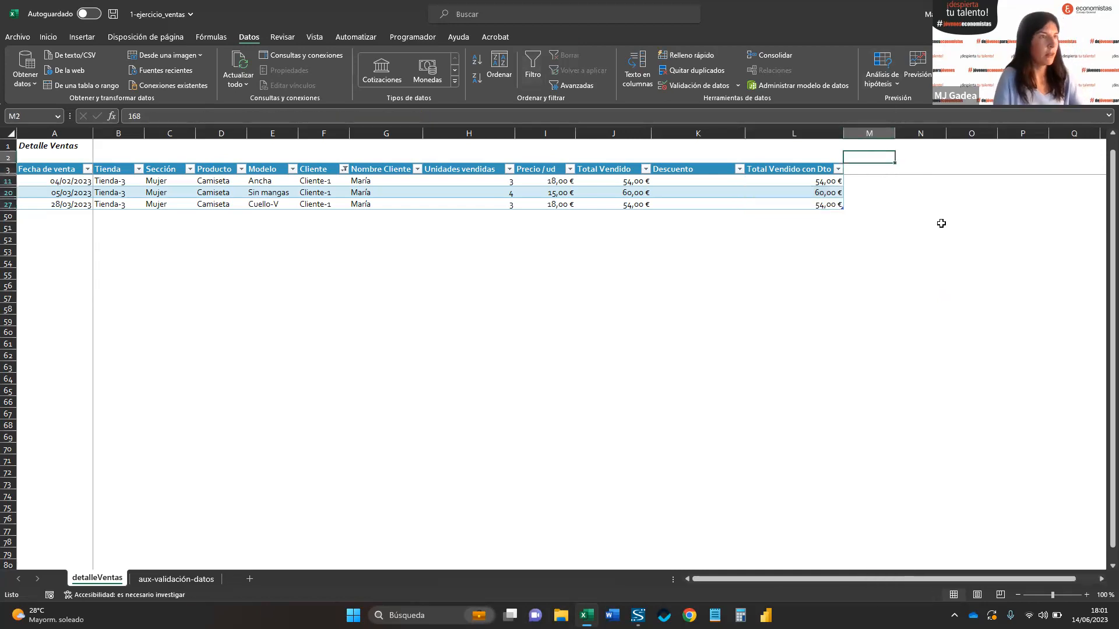
click(892, 295)
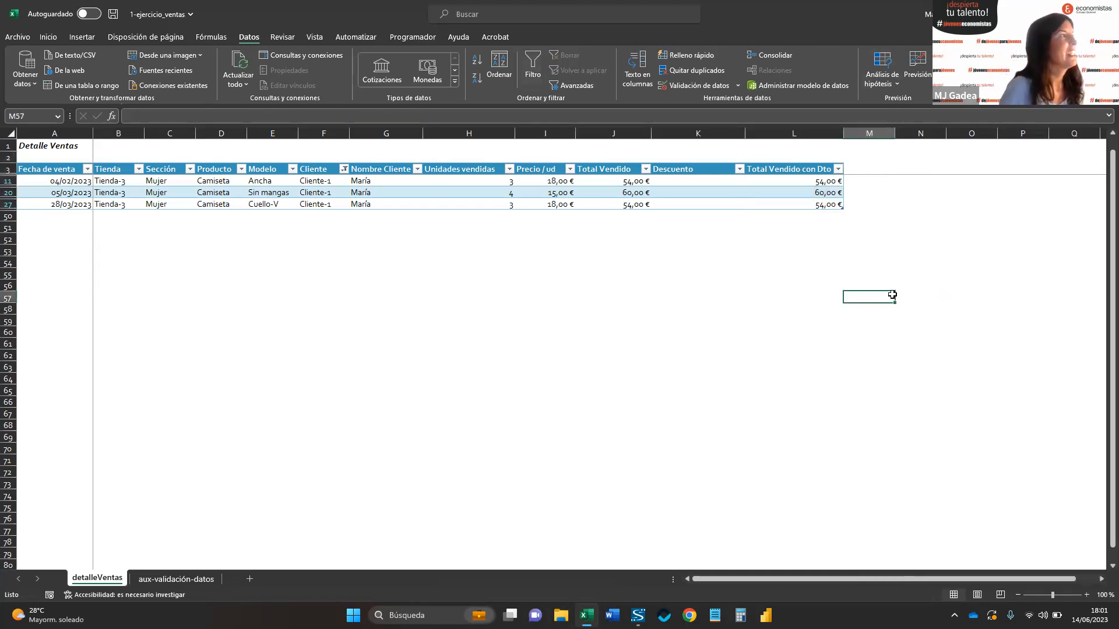
- Clear the Cliente-1 filter so that the table shows all sales rows
click(367, 265)
click(379, 192)
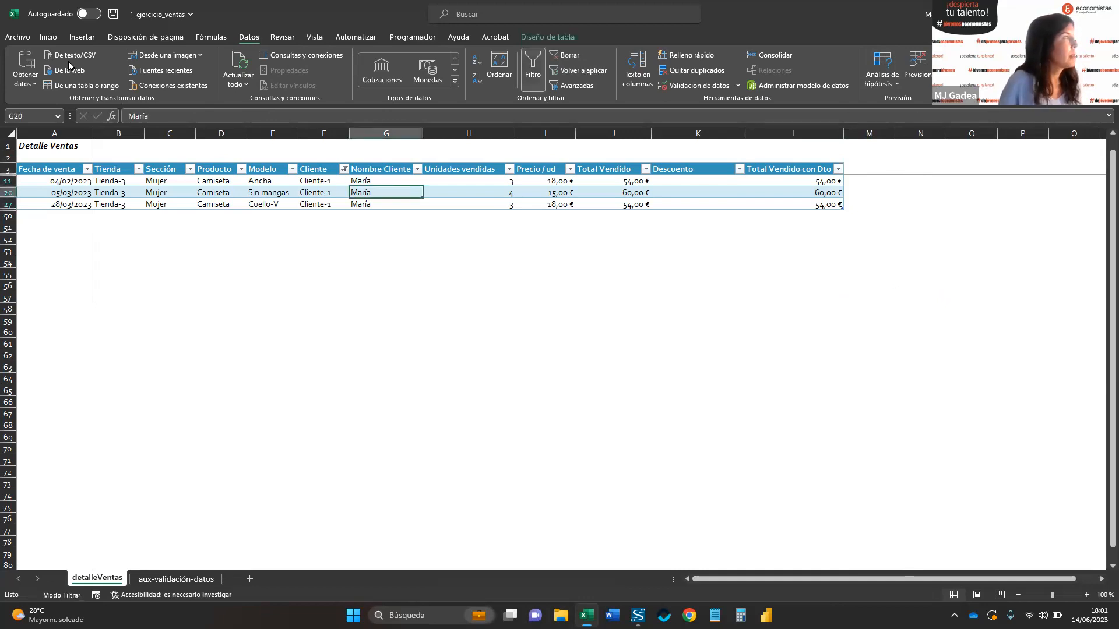
click(280, 195)
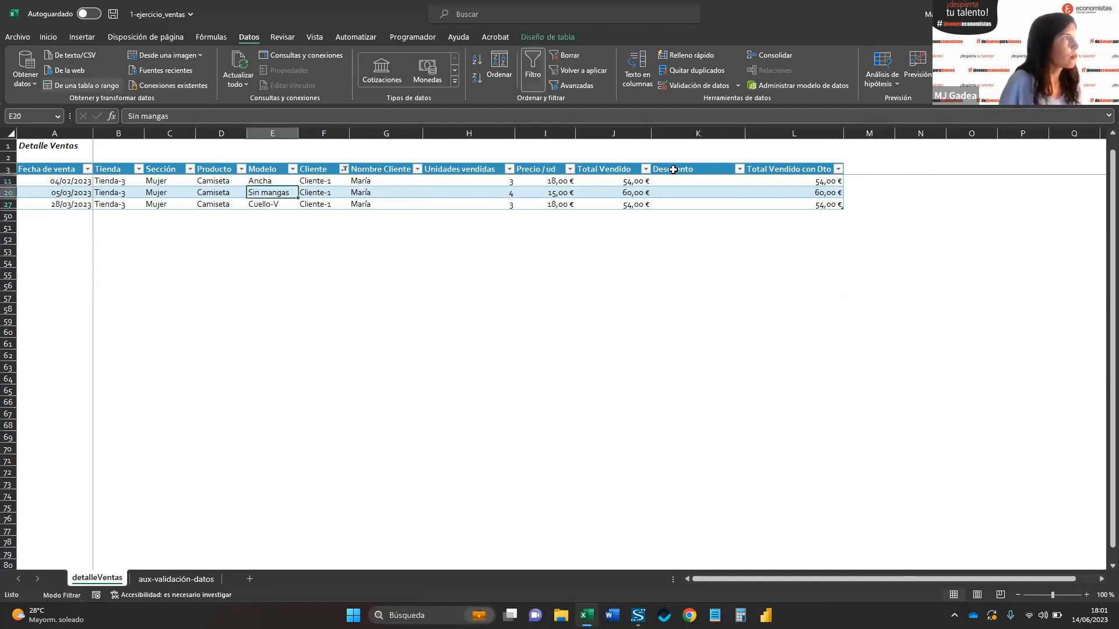
click(52, 38)
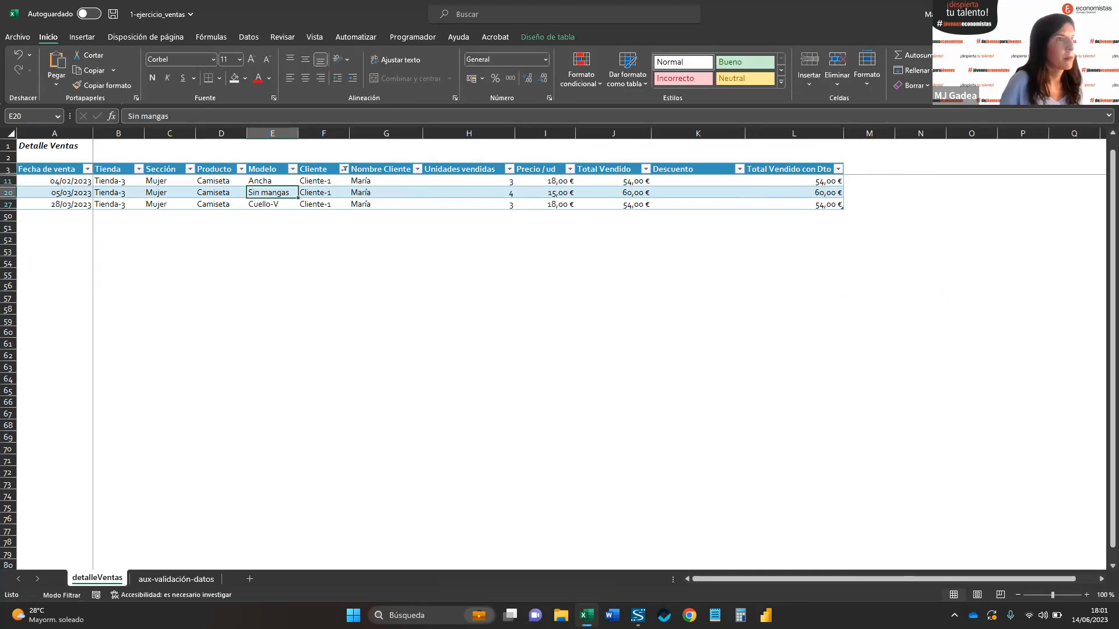
click(972, 72)
click(980, 167)
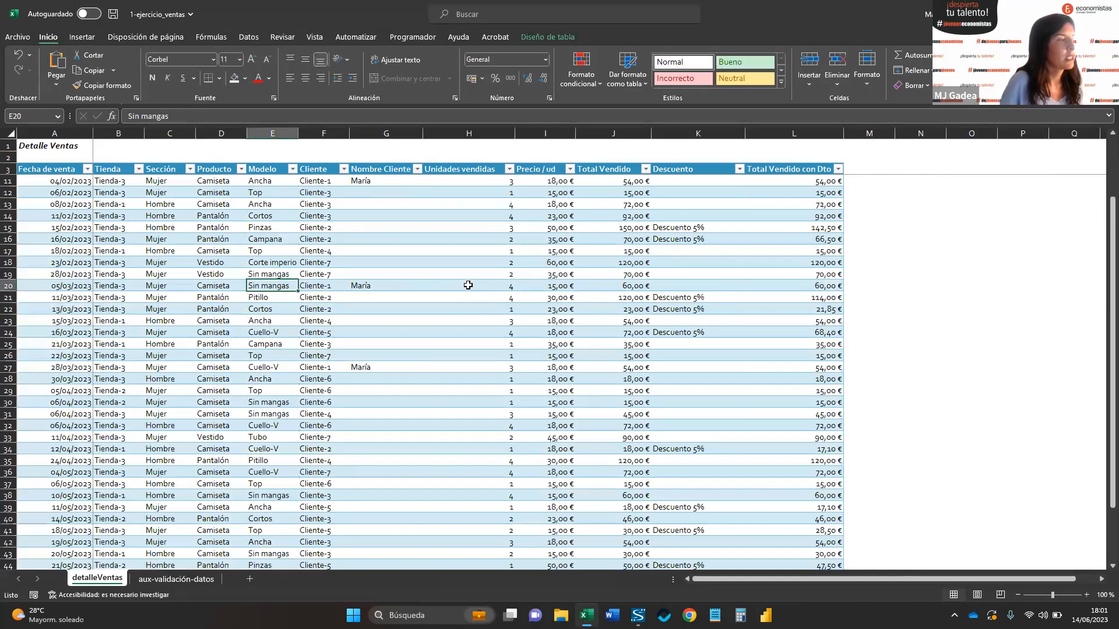
- Delete the manually entered names from the Nombre Cliente column, from G11 downwards
click(468, 285)
click(384, 182)
key(ctrl+shift+Down)
key(ctrl+shift+Down)
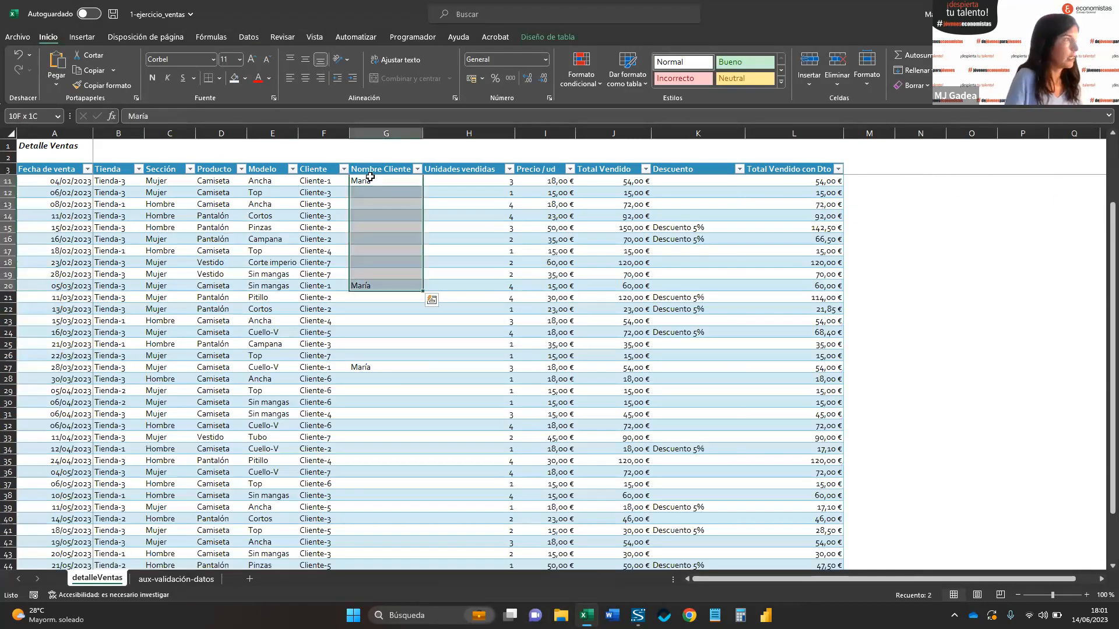
key(ctrl+shift+Down)
key(Delete)
key(Up)
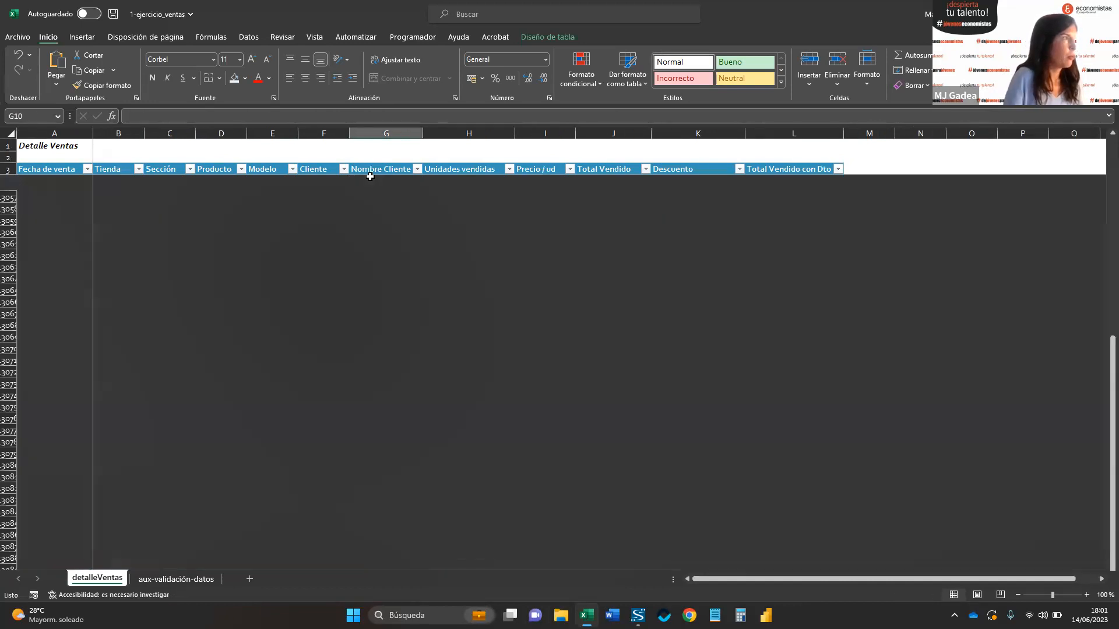
- Start a BUSCARV formula in cell G4 of the Nombre Cliente column, using the same row's Cliente value as the lookup value
key(Up)
key(Up)
key(Up)
key(Up)
key(Up)
key(Up)
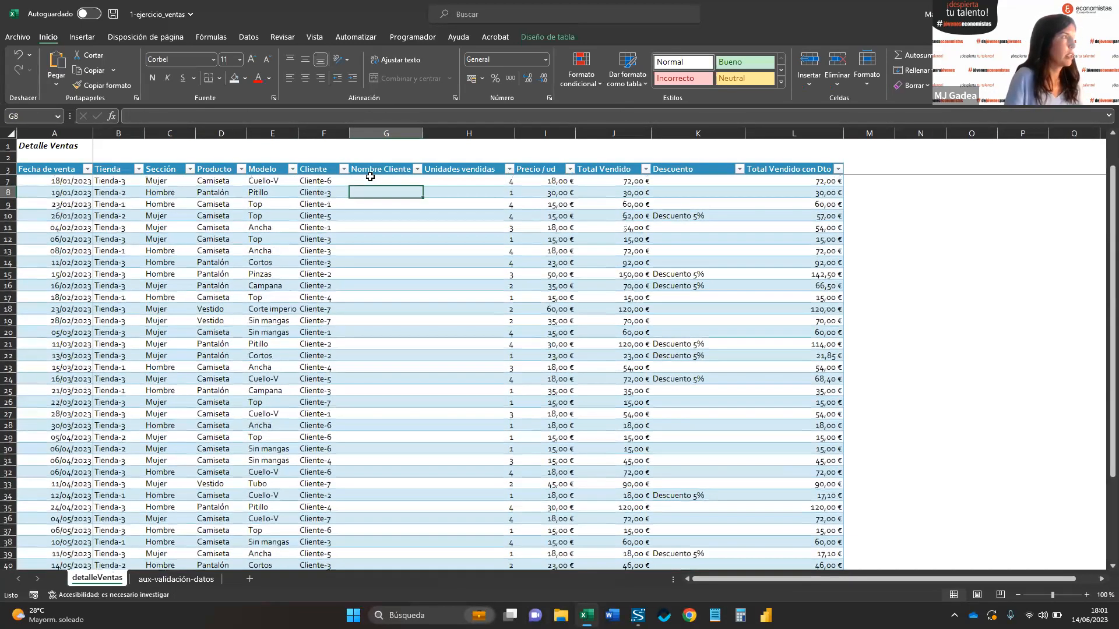
text(+)
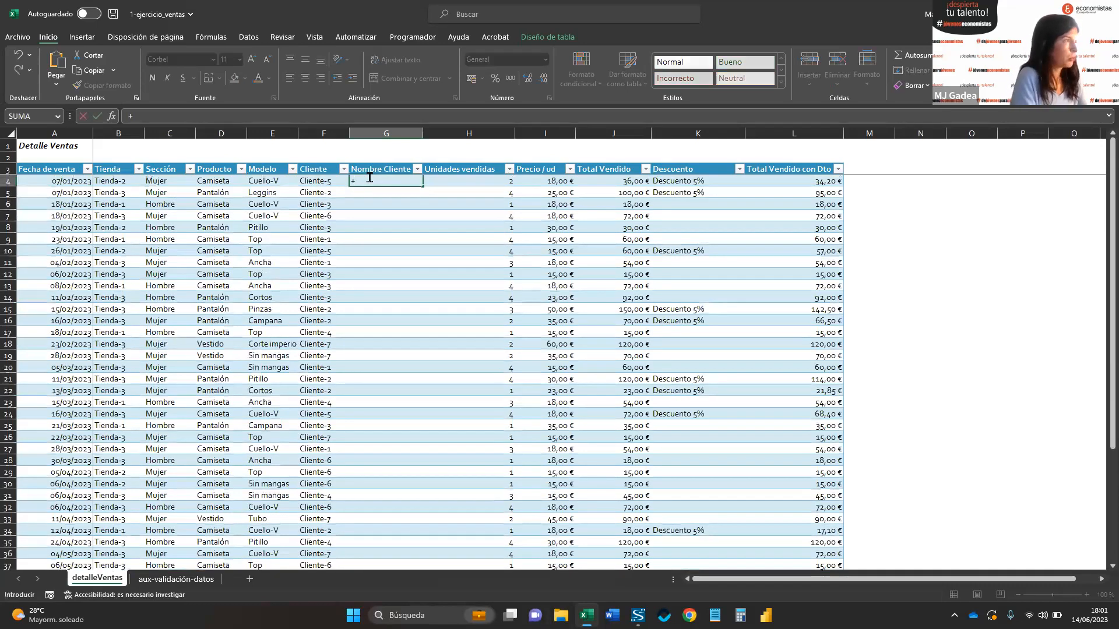
text(buscarv()
click(318, 180)
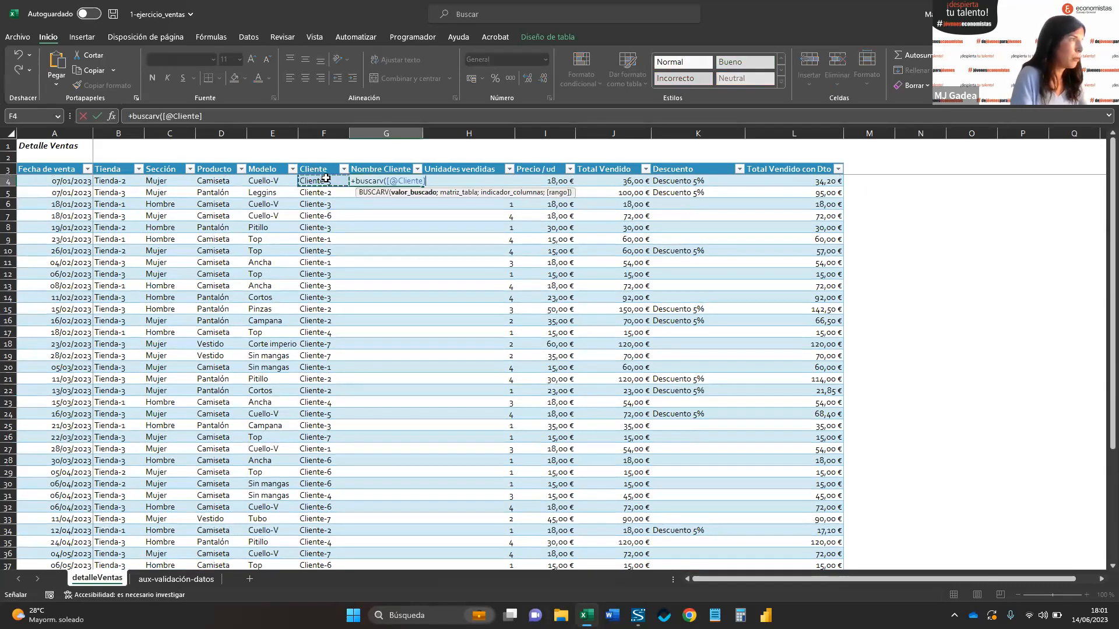
text(;)
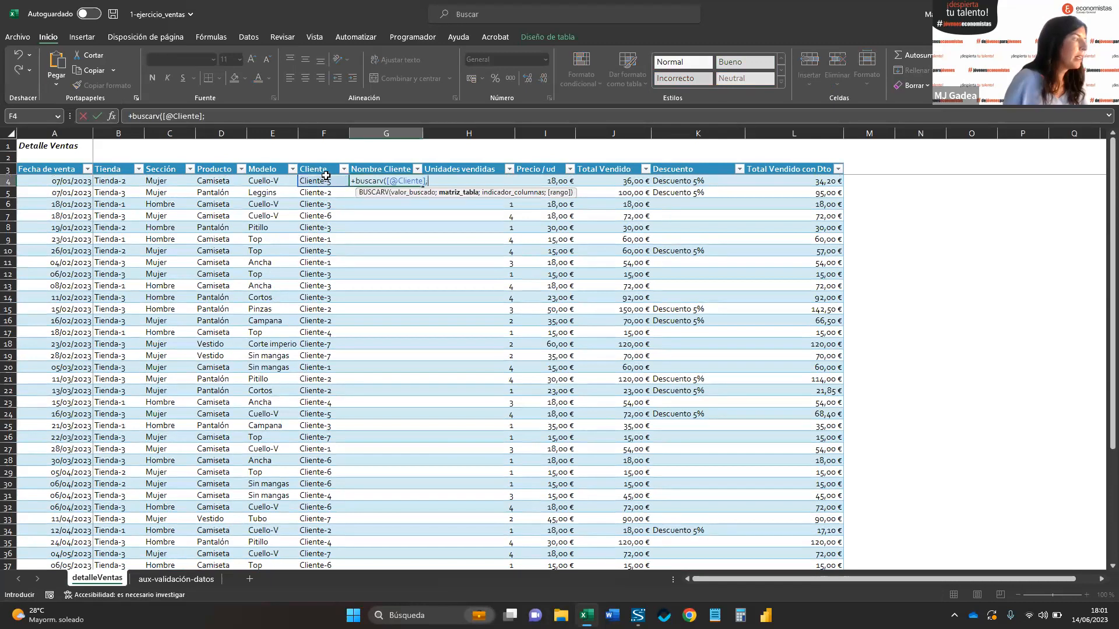
- Complete the BUSCARV formula with absolute columns $A:$B of the aux-validación-datos sheet, column index 2 and FALSO for an exact match
click(176, 579)
drag(37, 147, 97, 489)
drag(54, 134, 97, 144)
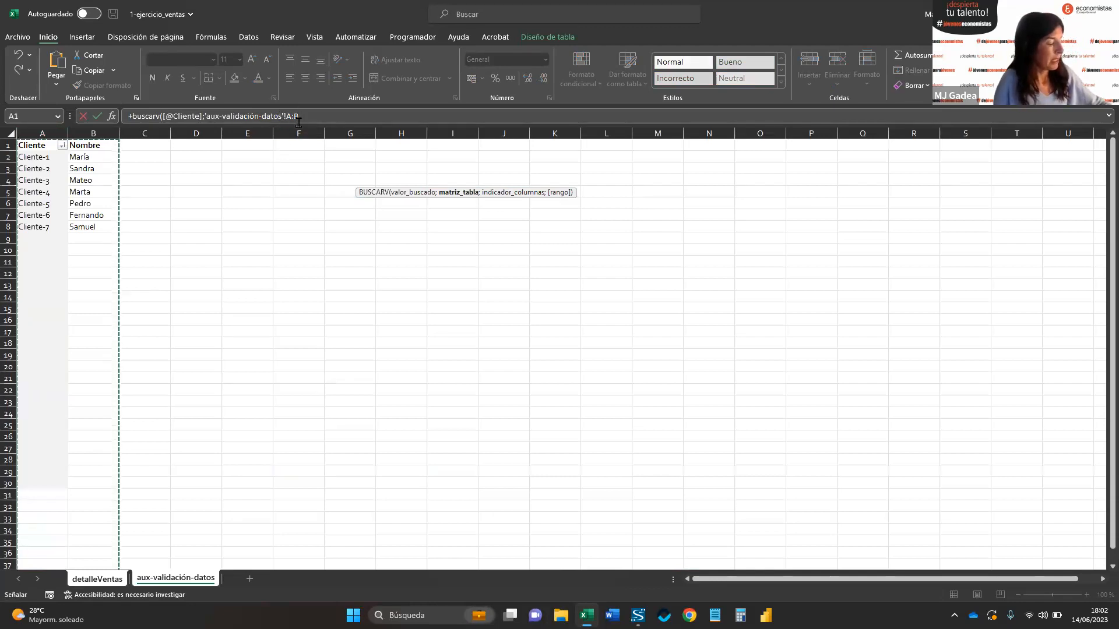
key(F4)
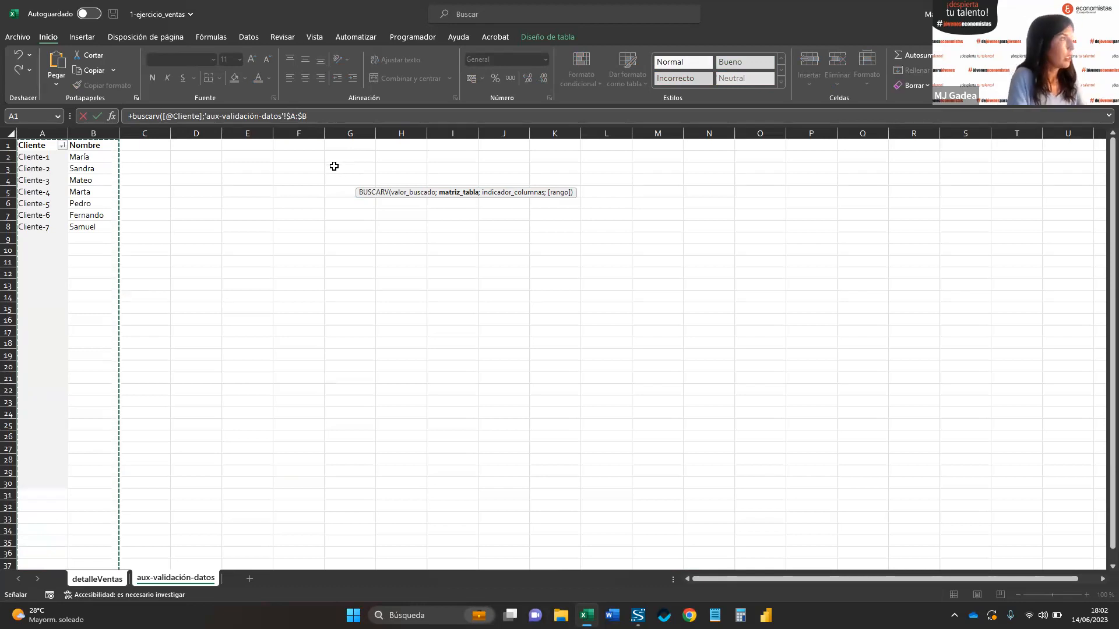
text(;)
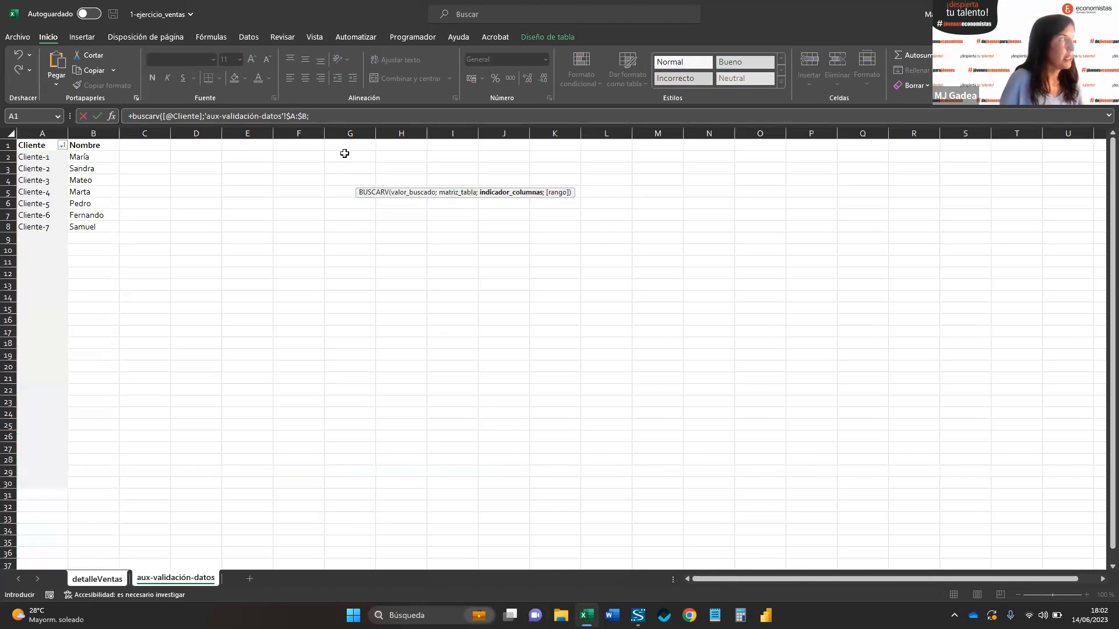
text(2;falso))
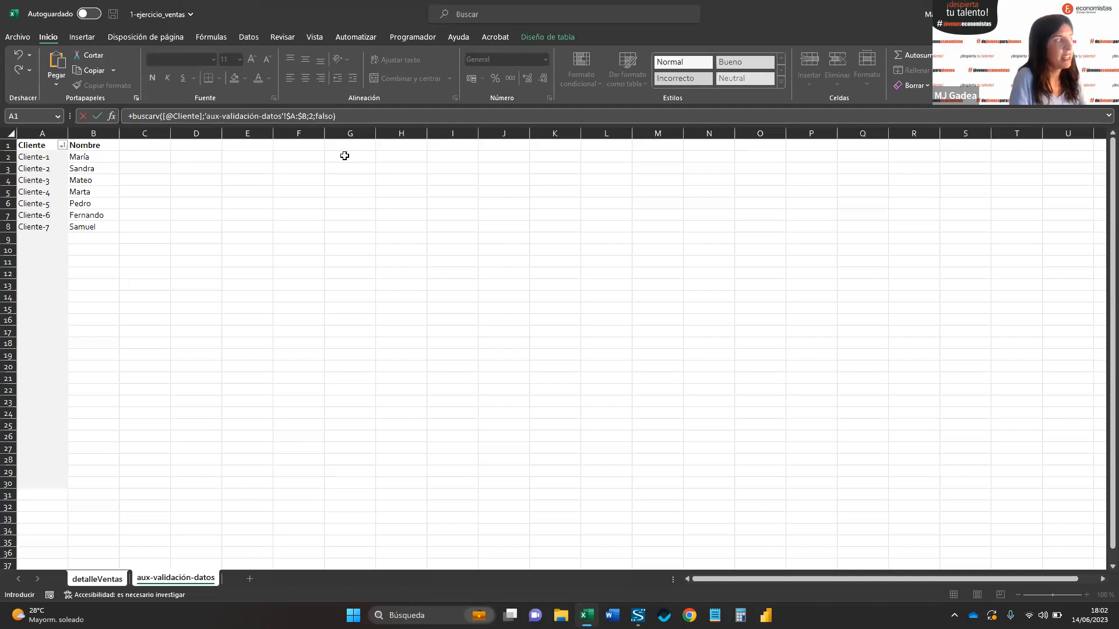
key(Return)
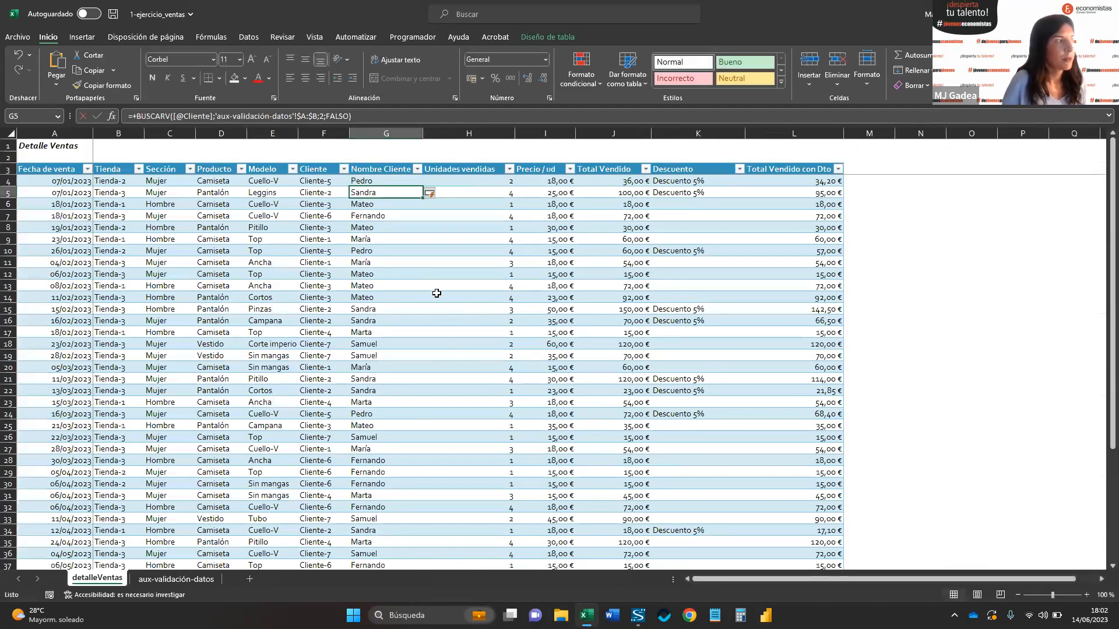
click(412, 256)
key(ctrl+Up)
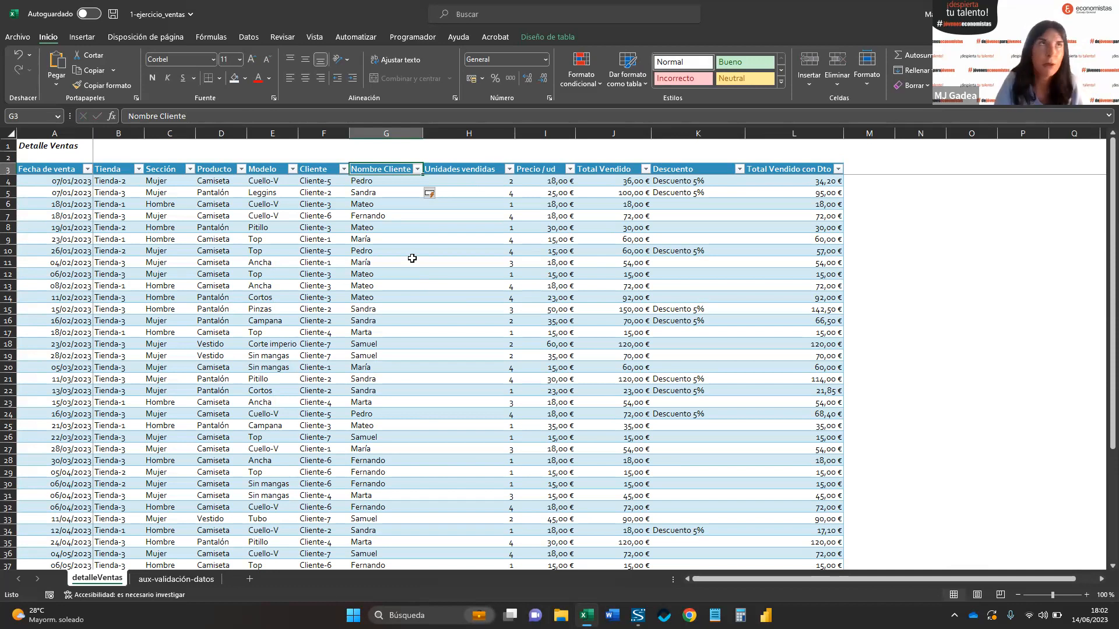
- Filter the Tienda column of the sales table to show only Tienda-1
click(142, 173)
click(58, 307)
click(56, 317)
click(81, 414)
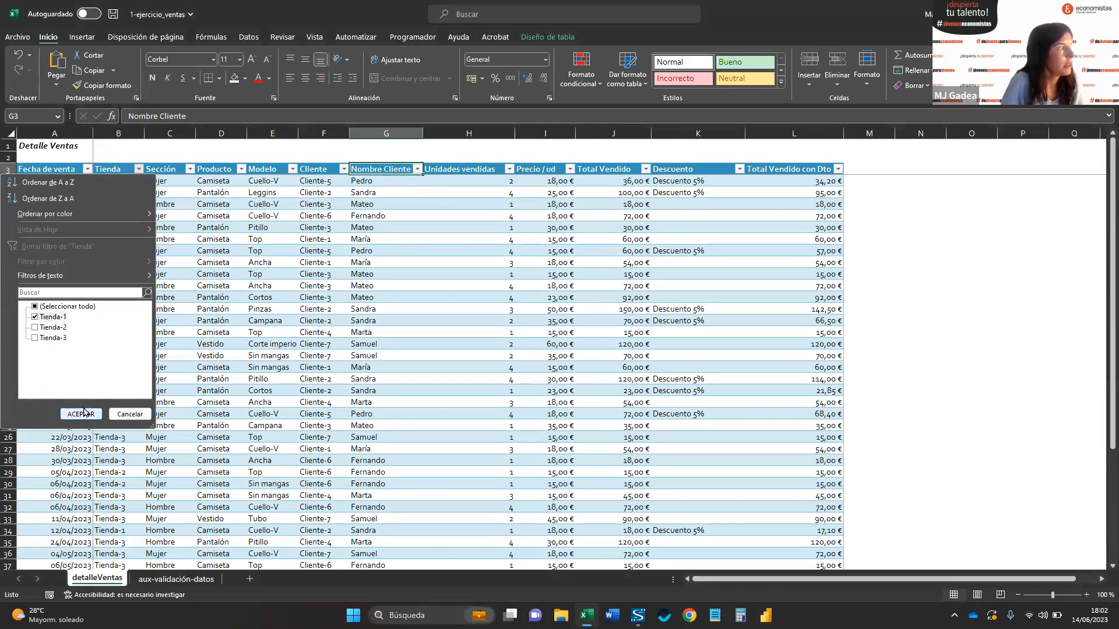
- Copy the sum of the filtered Total Vendido con Dto values and paste it into cell M1
drag(634, 180, 620, 276)
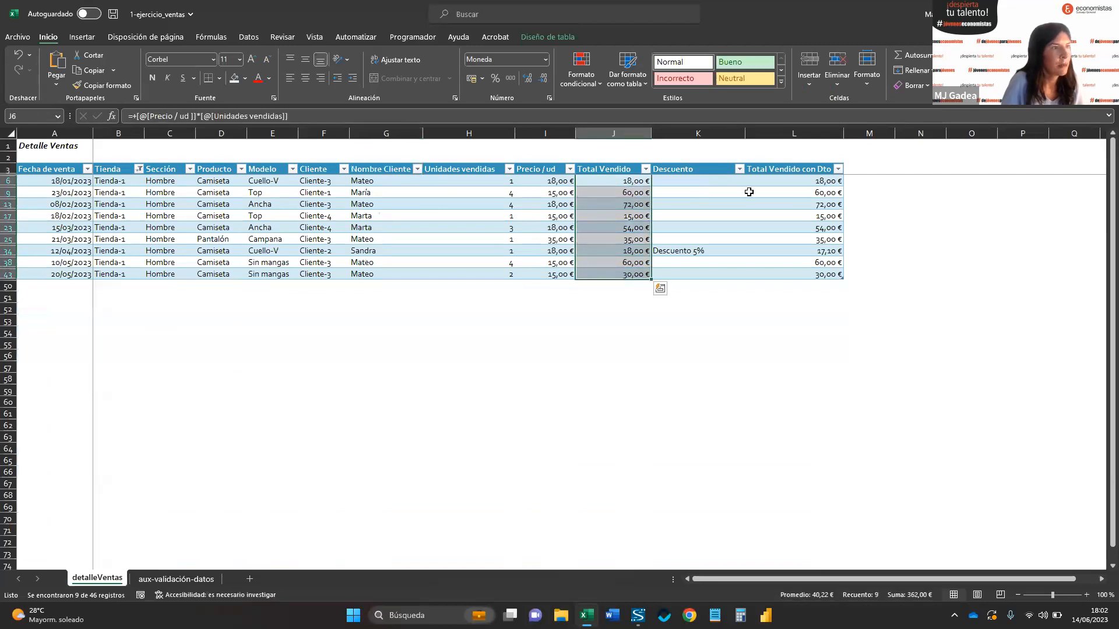
drag(792, 181, 790, 274)
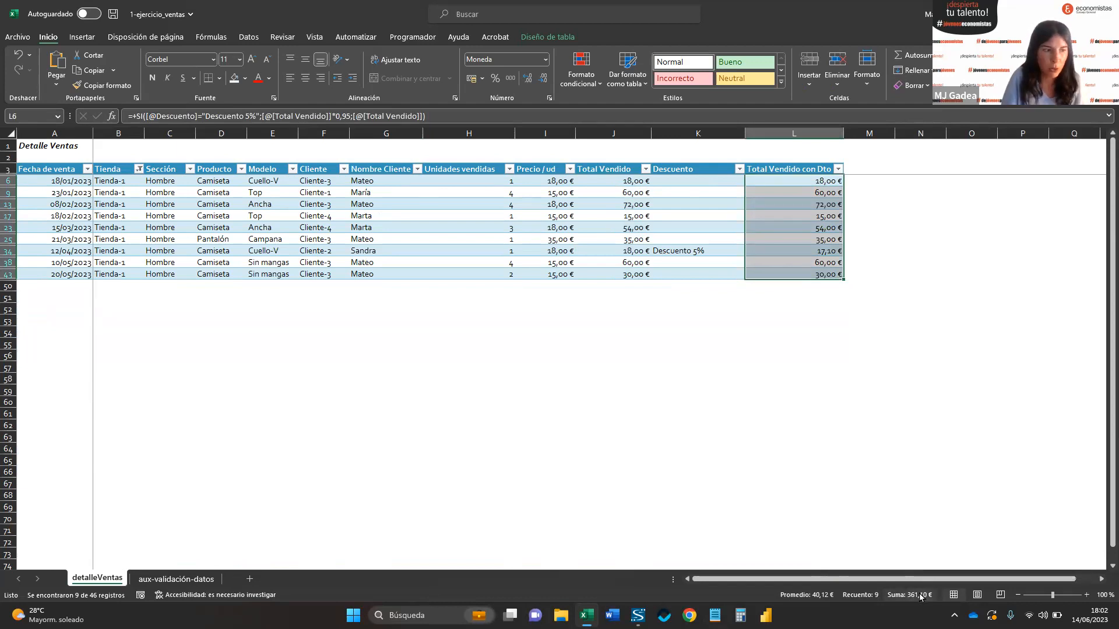
click(813, 149)
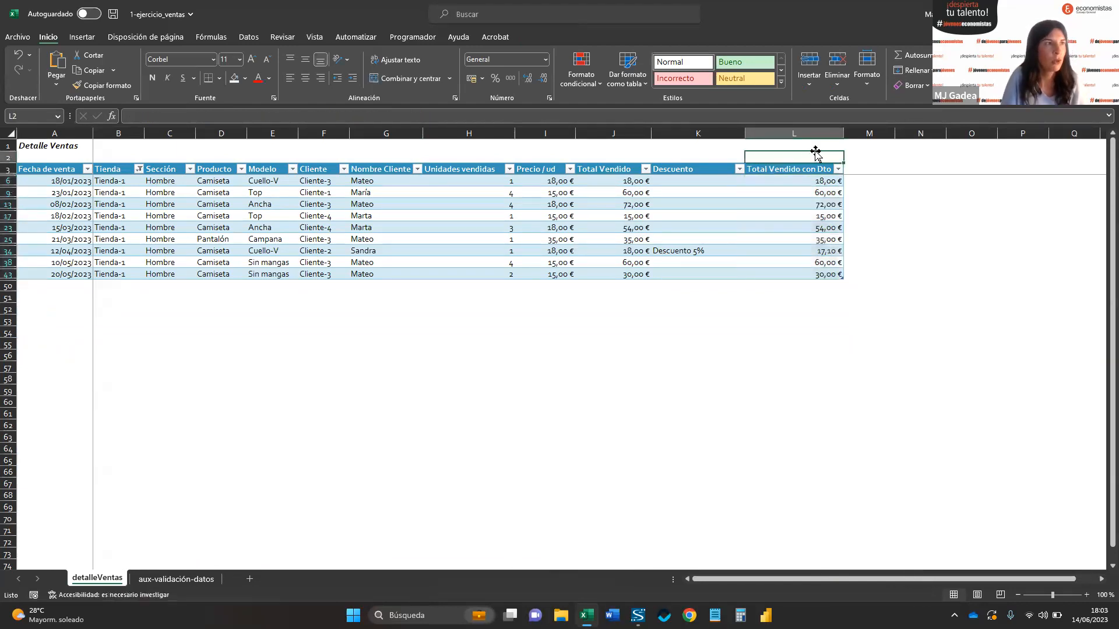
click(866, 146)
text(361,1)
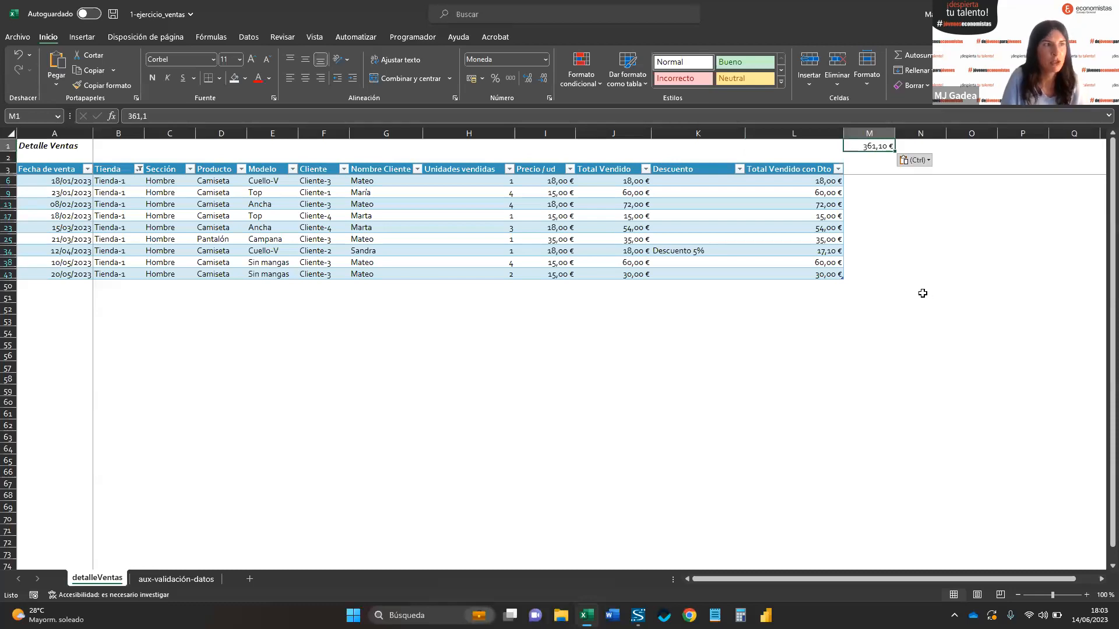
click(356, 310)
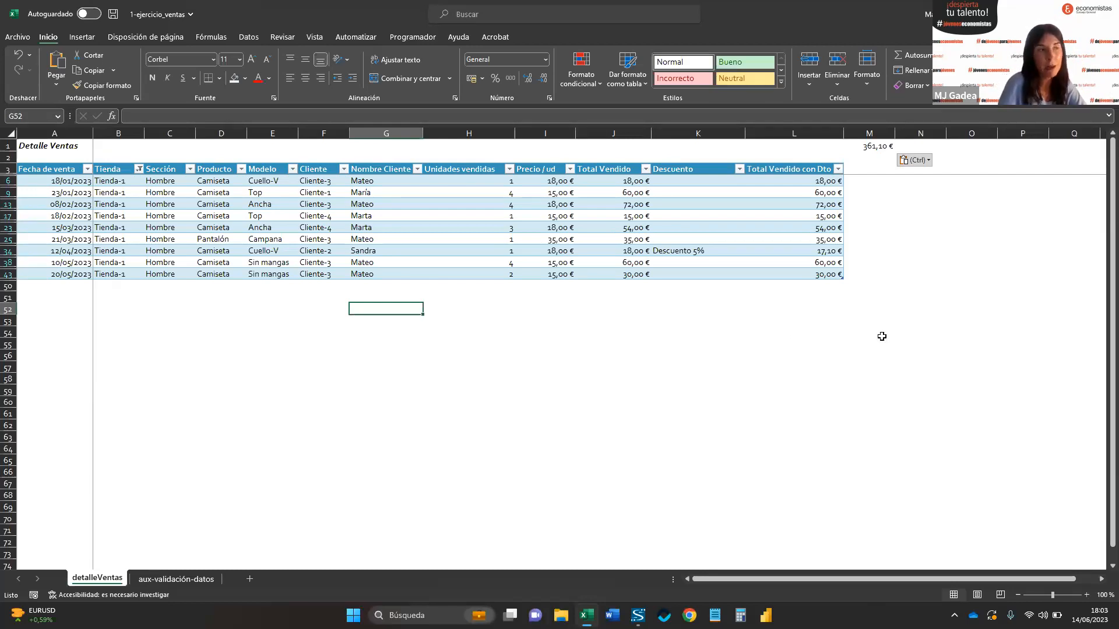
- Clear the Tienda-1 filter so that the table shows all sales rows
click(811, 239)
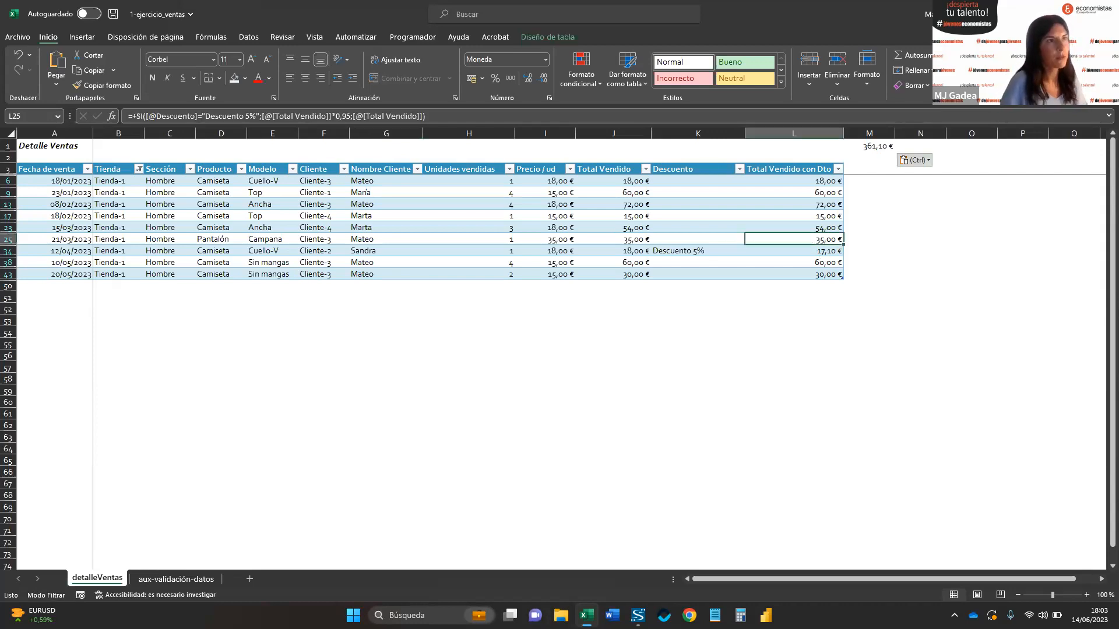
click(972, 75)
click(986, 169)
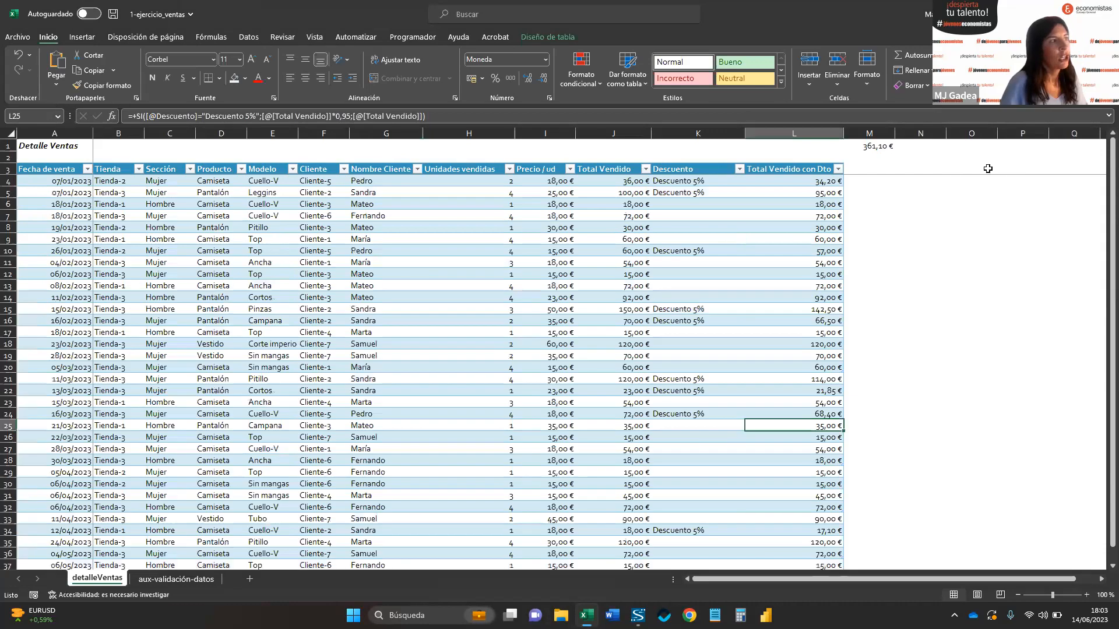
- Select the whole detalleVentas table with its headers and insert a pivot table from it on a new worksheet
click(292, 281)
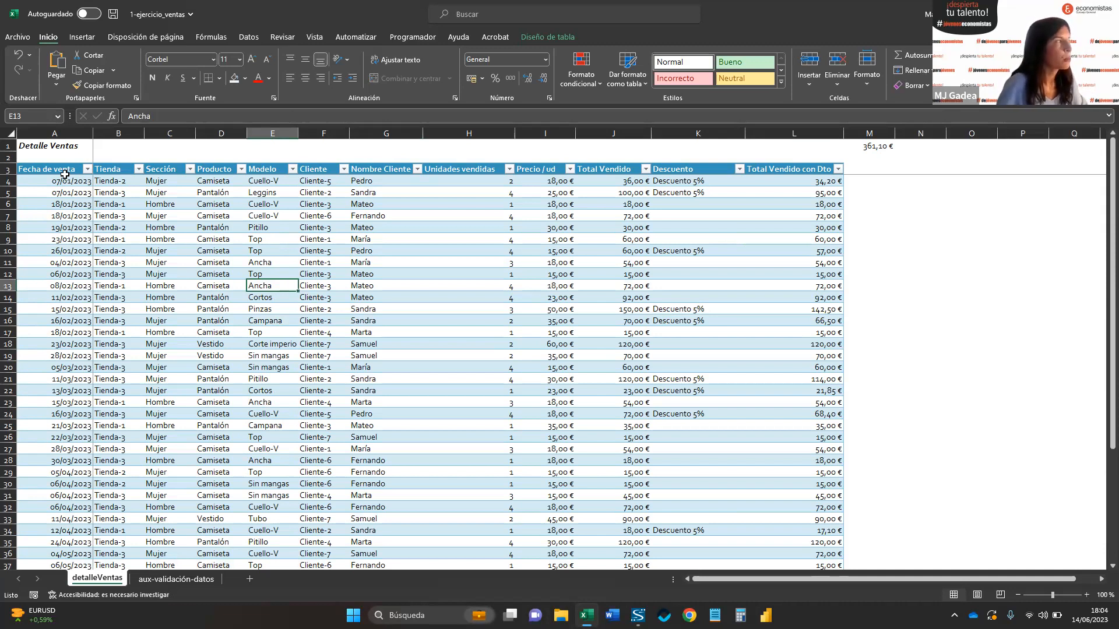
click(182, 227)
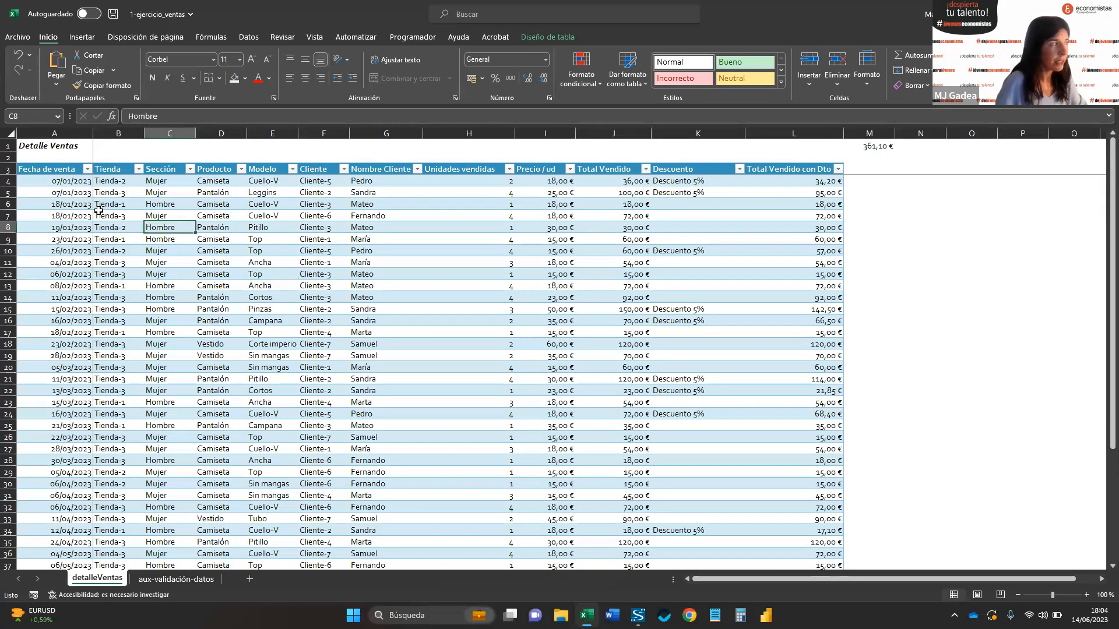
click(53, 170)
key(ctrl+shift+Right)
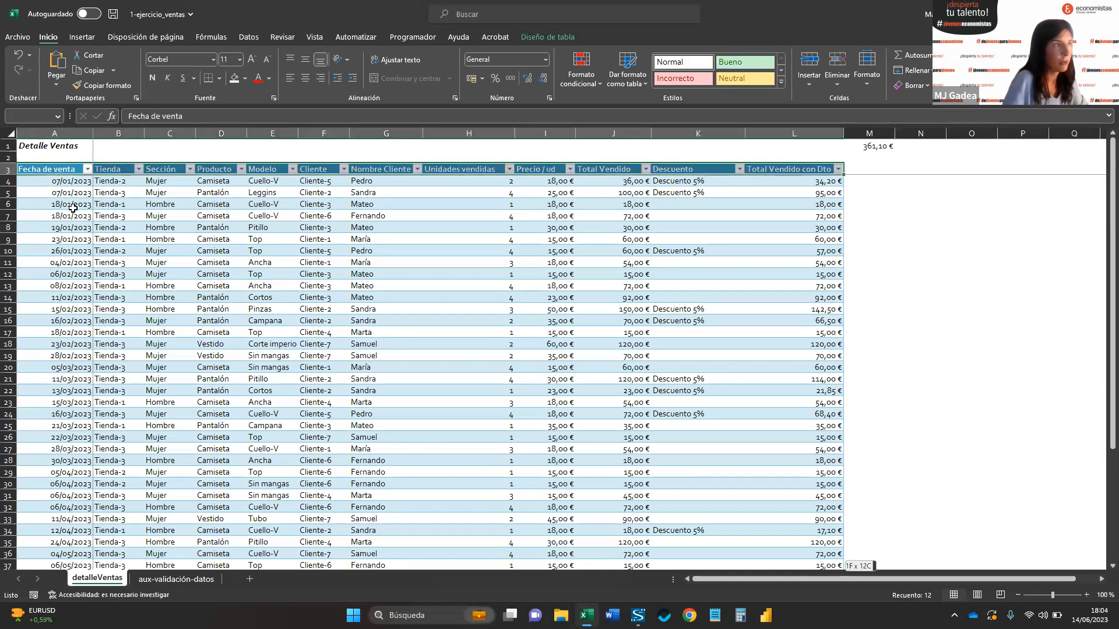
key(ctrl+shift+Down)
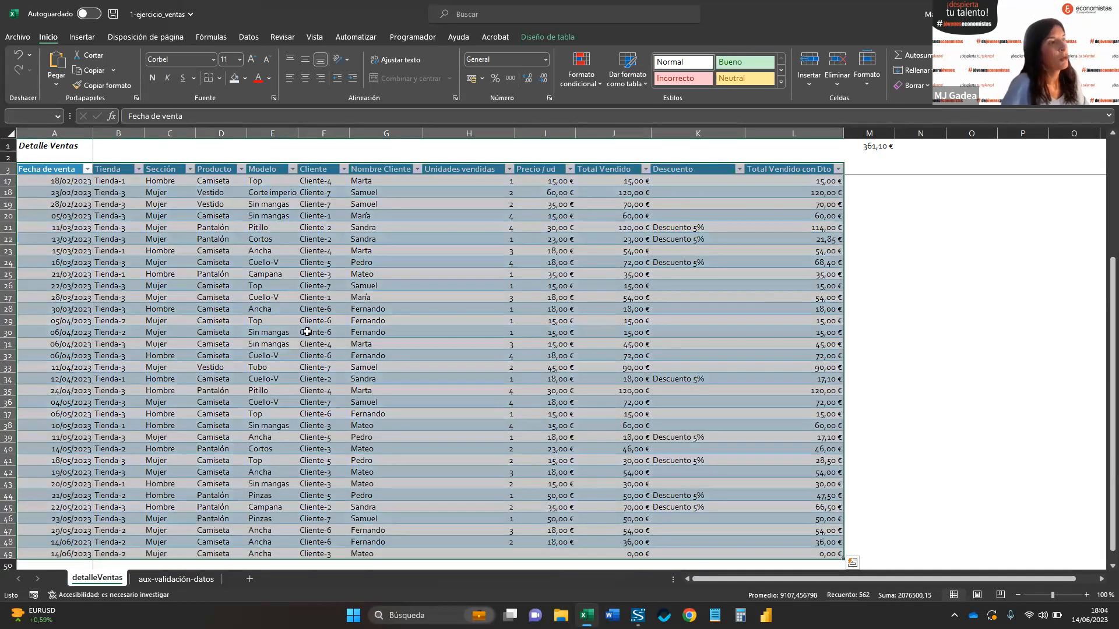
click(81, 39)
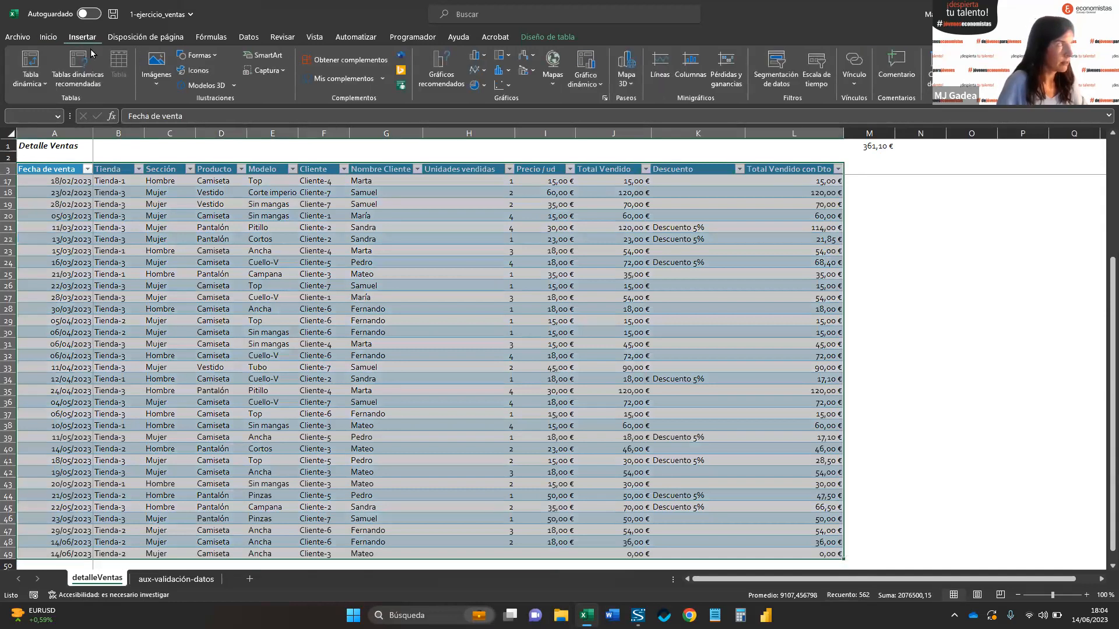
click(31, 84)
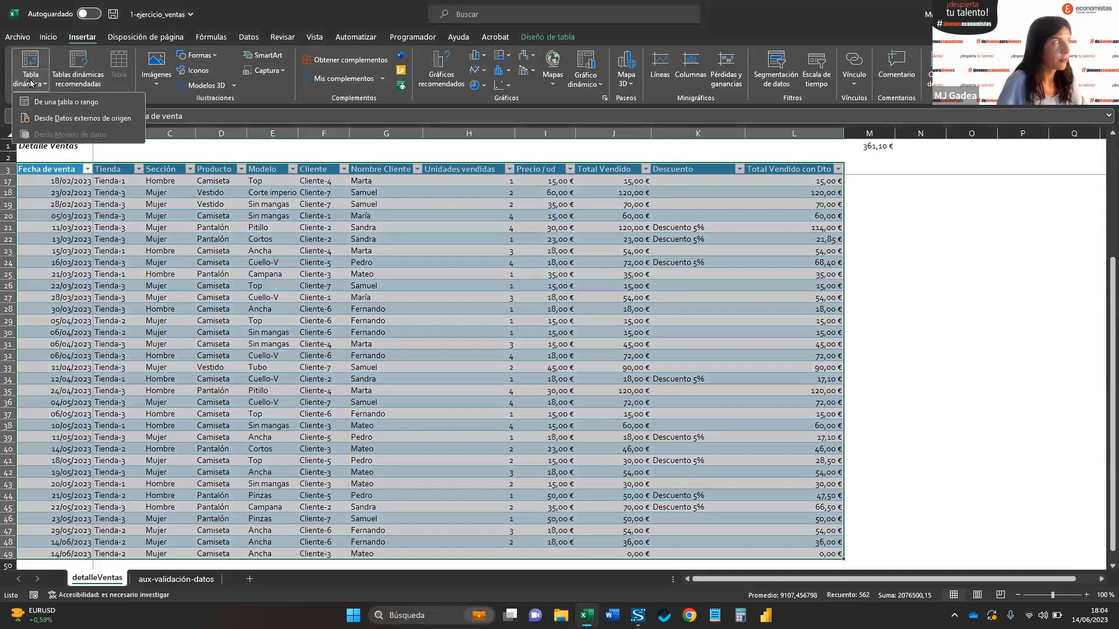
click(82, 110)
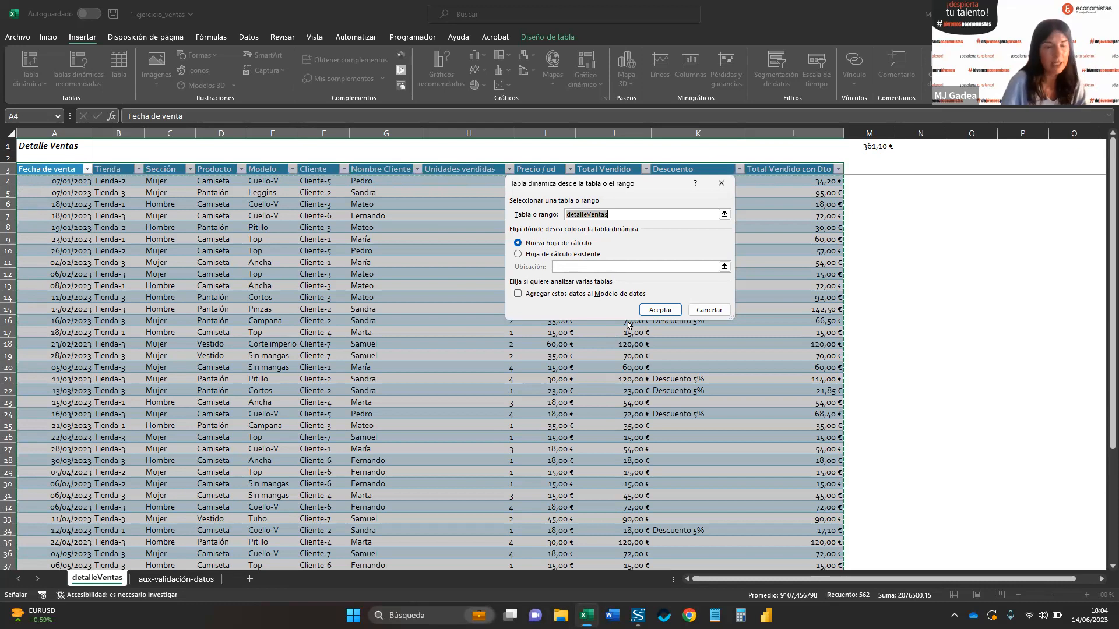
click(671, 313)
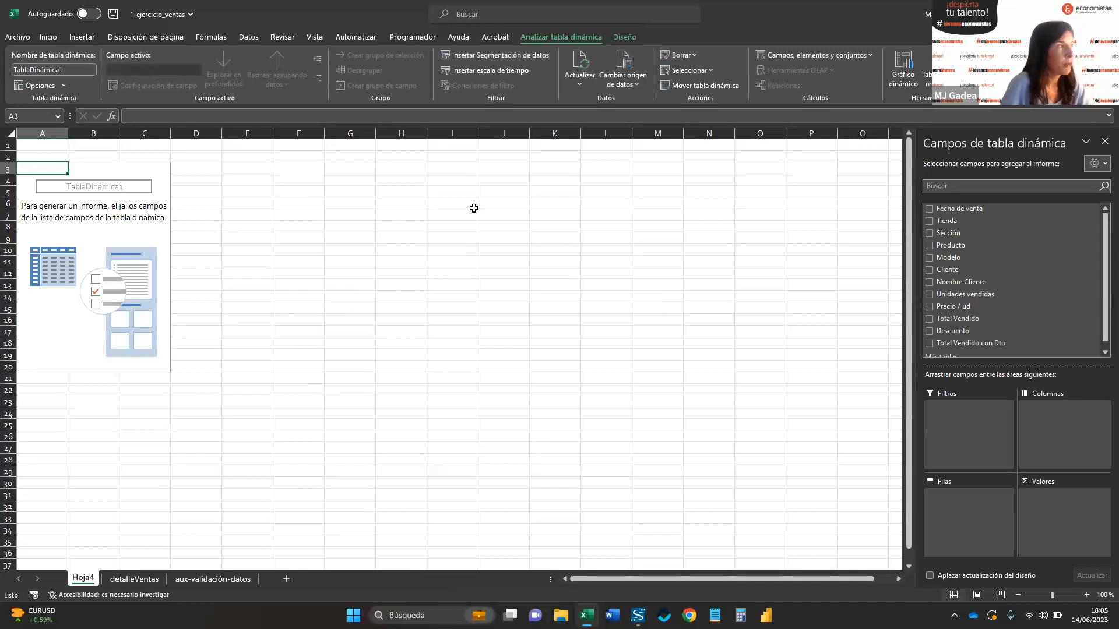
- Alternate between cells outside and inside the empty pivot table area to examine when its field list and contextual tools are available
click(499, 204)
click(466, 180)
click(455, 309)
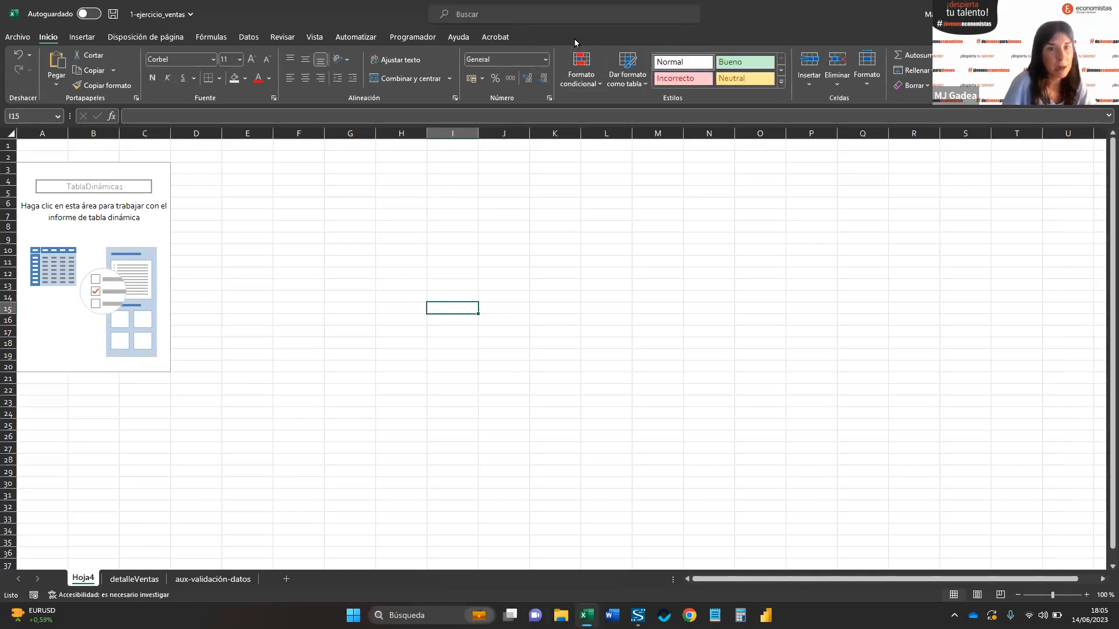
click(108, 237)
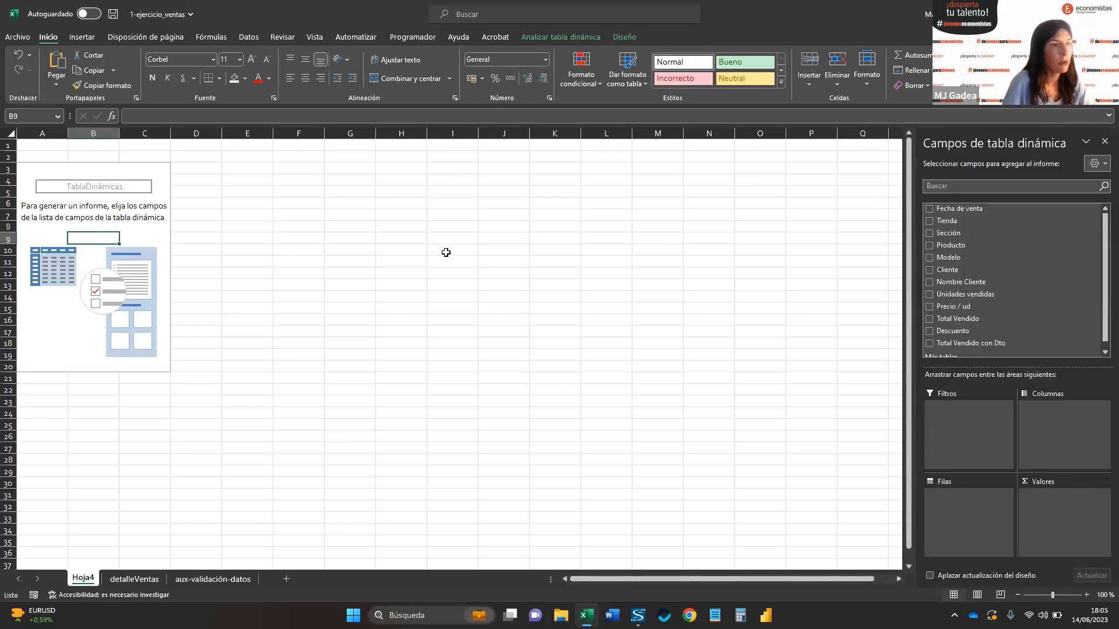
click(547, 231)
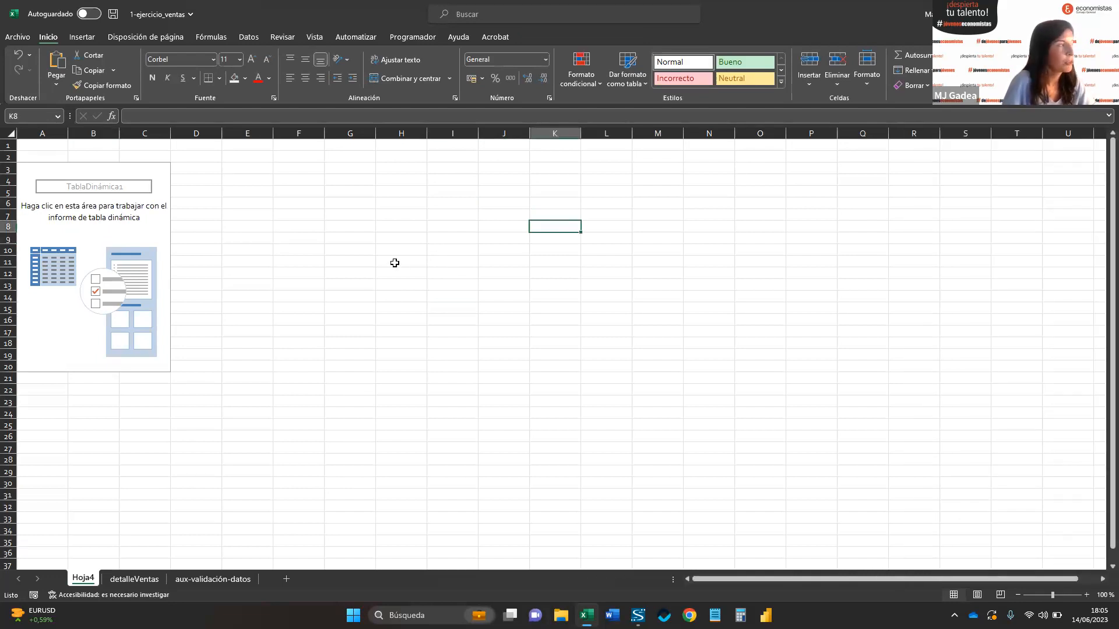
click(389, 276)
drag(575, 214, 590, 204)
click(388, 194)
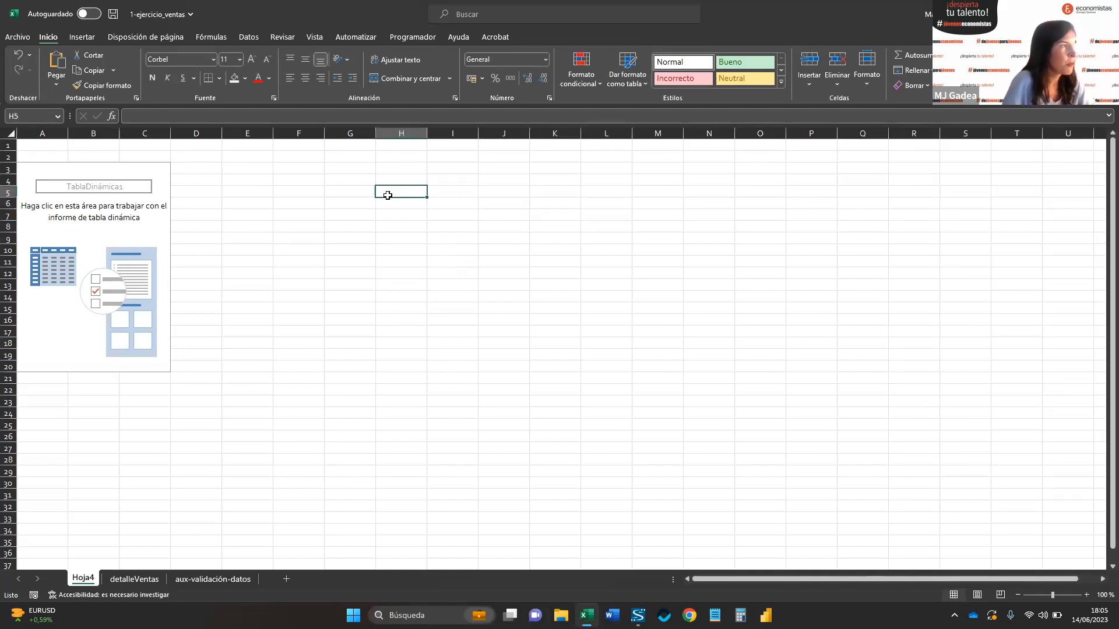
click(107, 237)
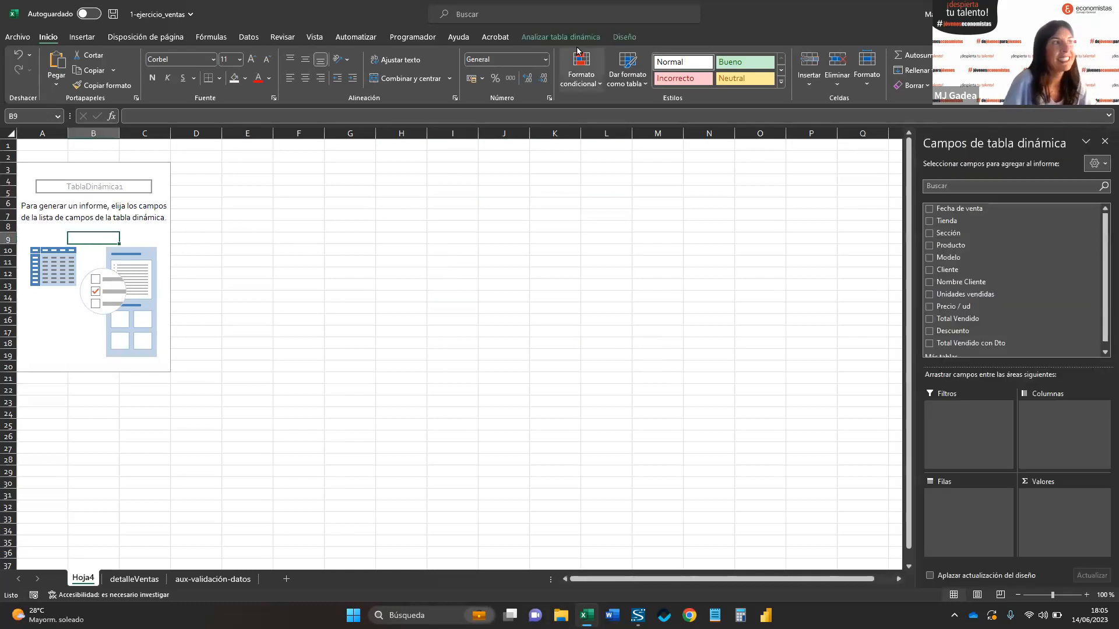
- Examine the pivot table's design options and compare them with its analysis options
click(623, 38)
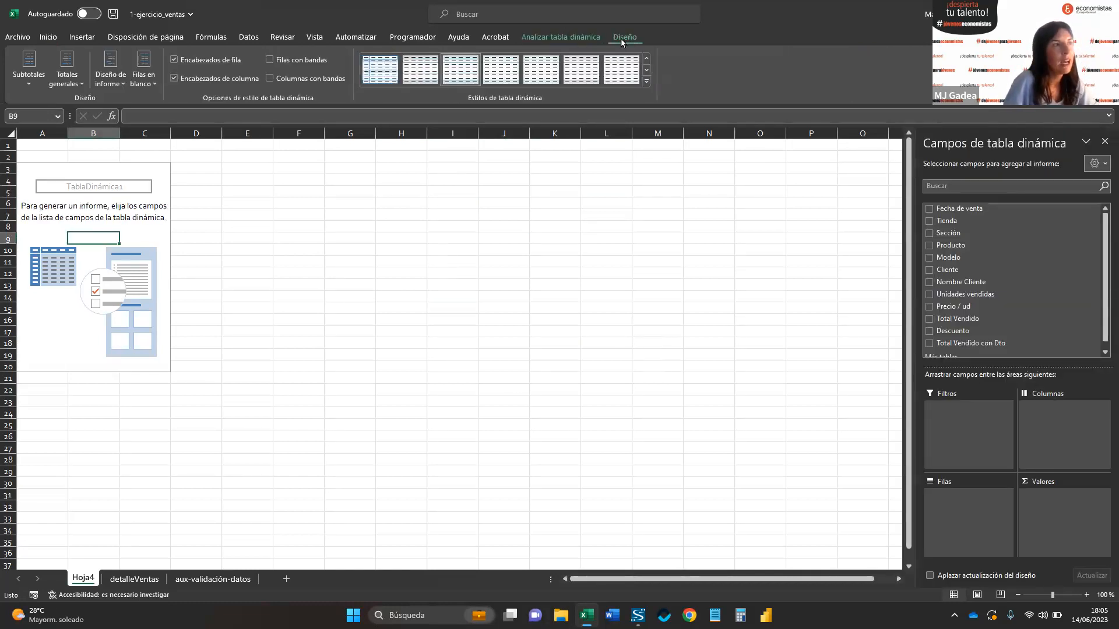
click(572, 39)
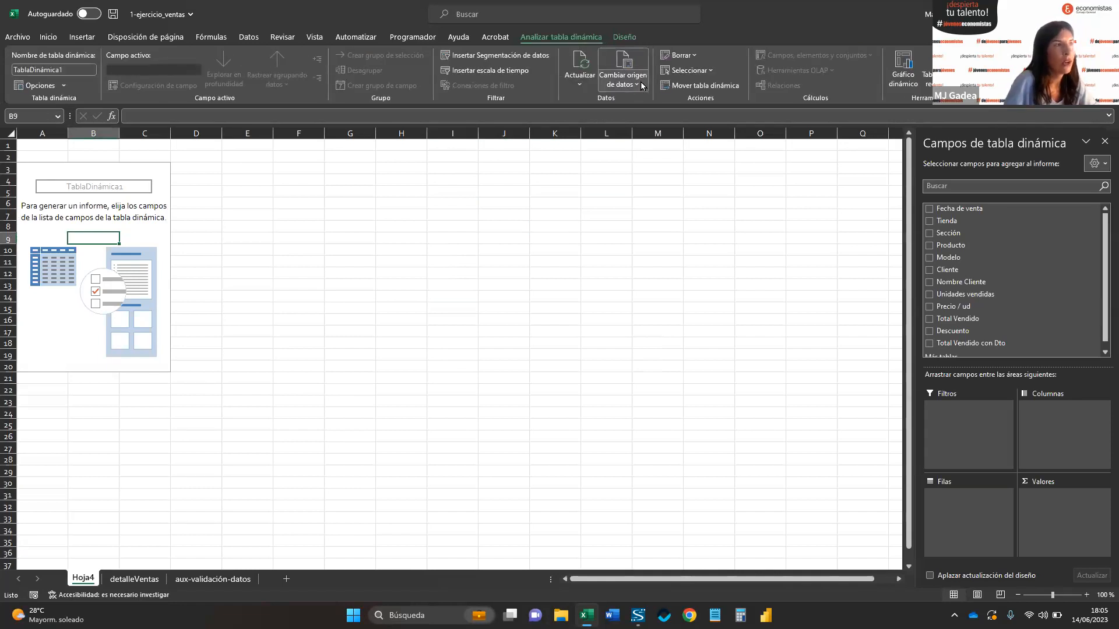
click(628, 37)
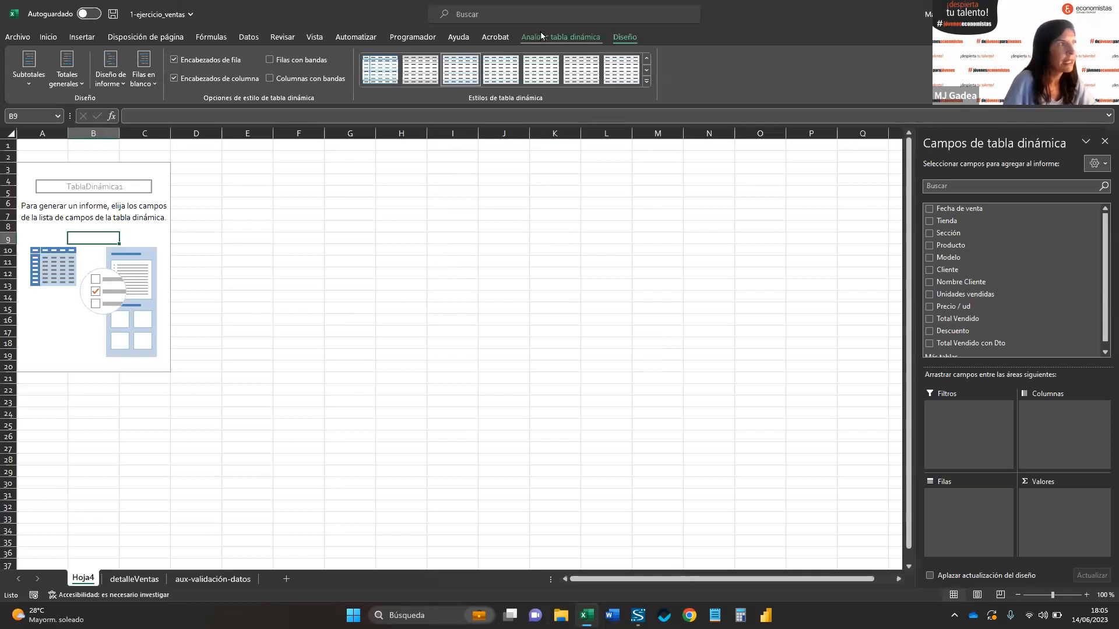
click(561, 37)
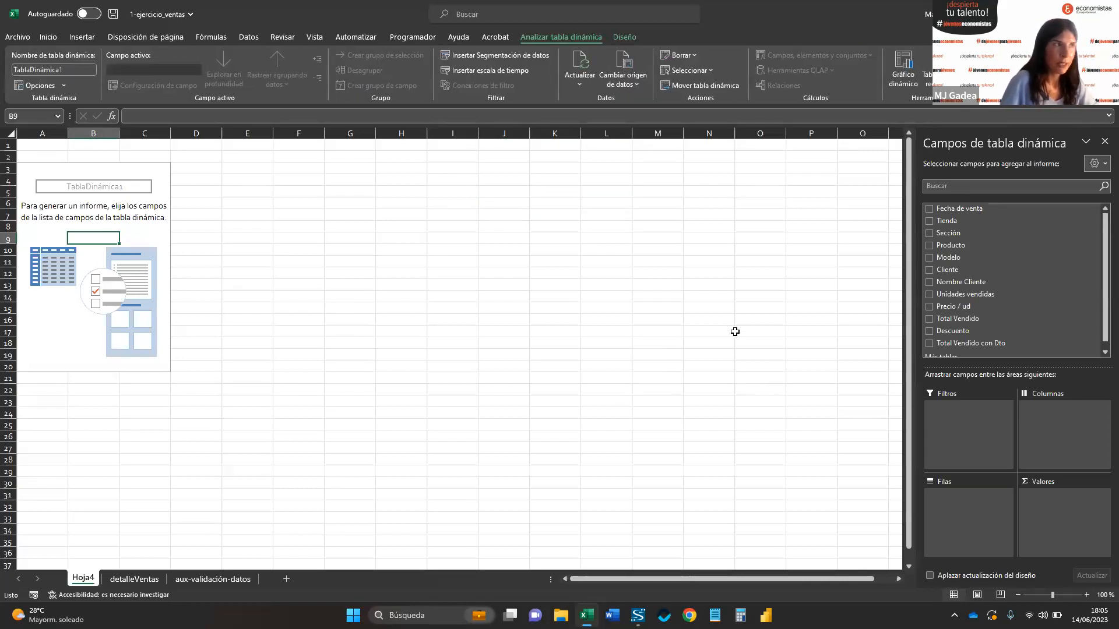
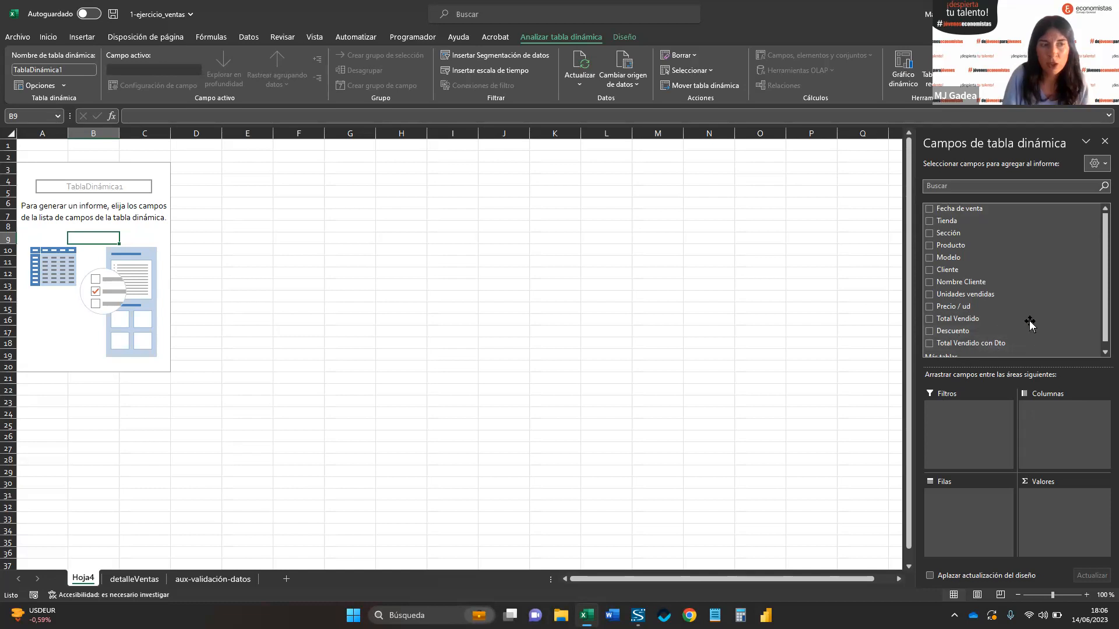
- Add the Total Vendido con Dto field to the pivot table's values
drag(987, 345, 1021, 478)
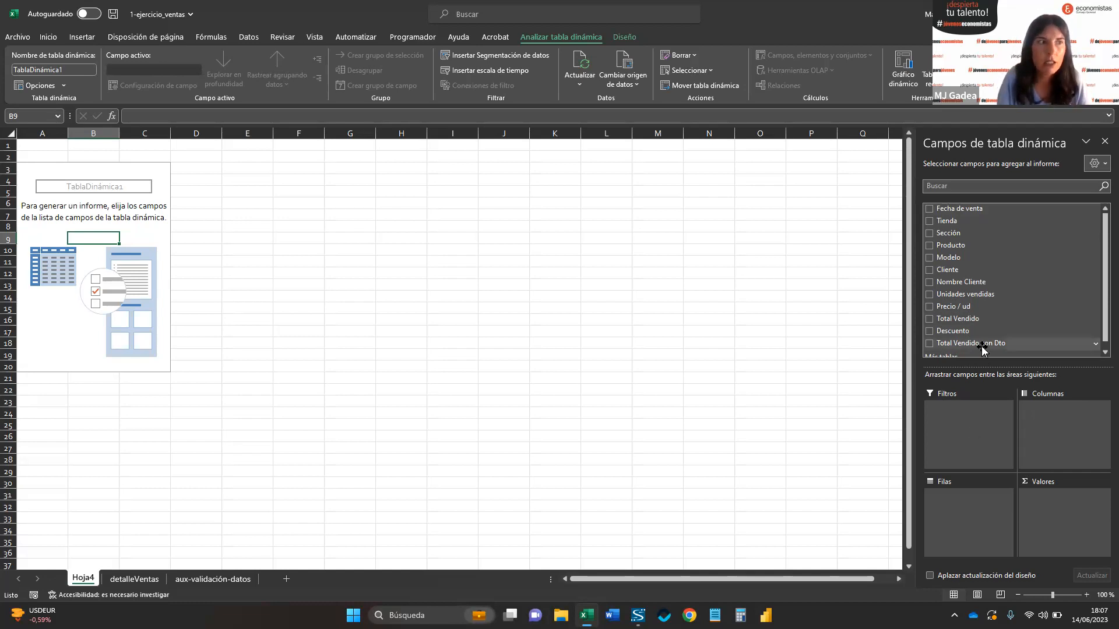
drag(989, 345, 1063, 527)
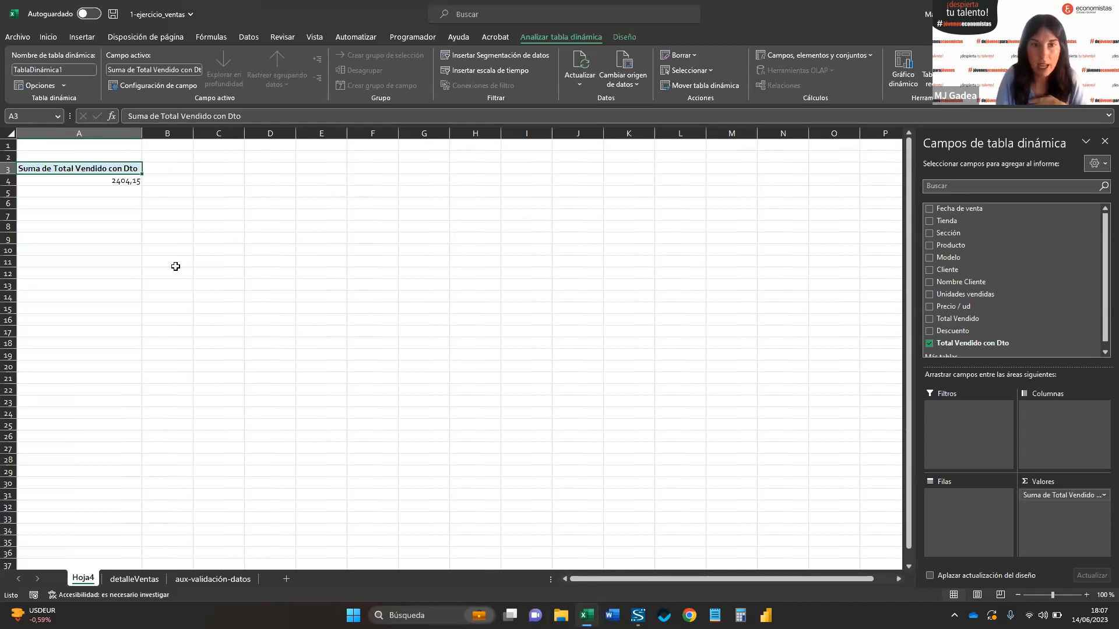
- Try to give the Total Vendido con Dto value field the custom name Total-vendido-con-dto
click(1103, 494)
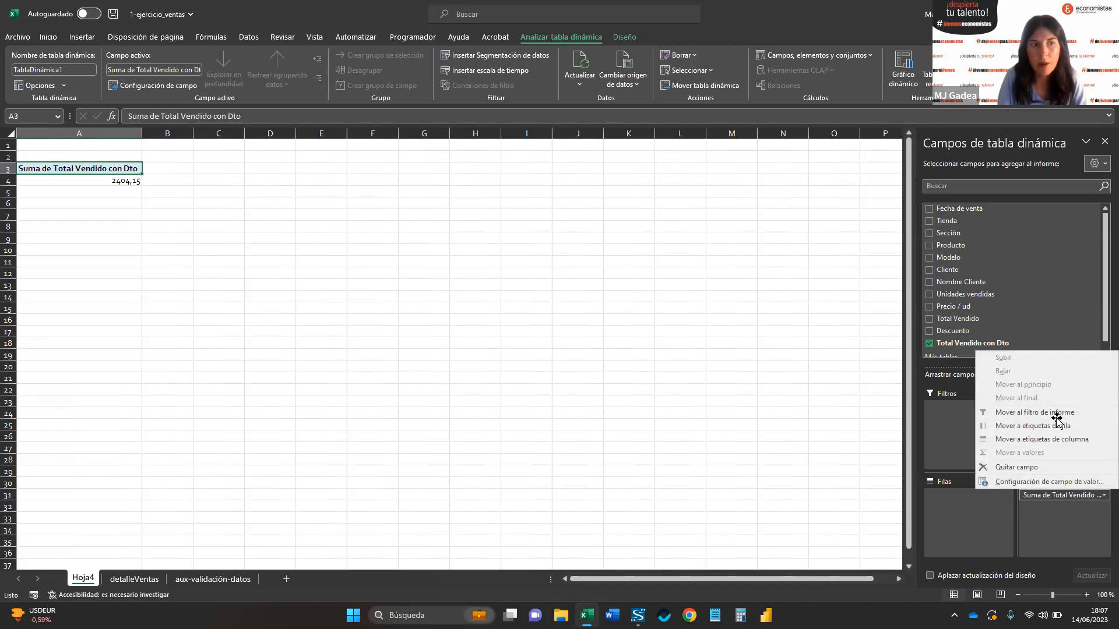
click(1066, 484)
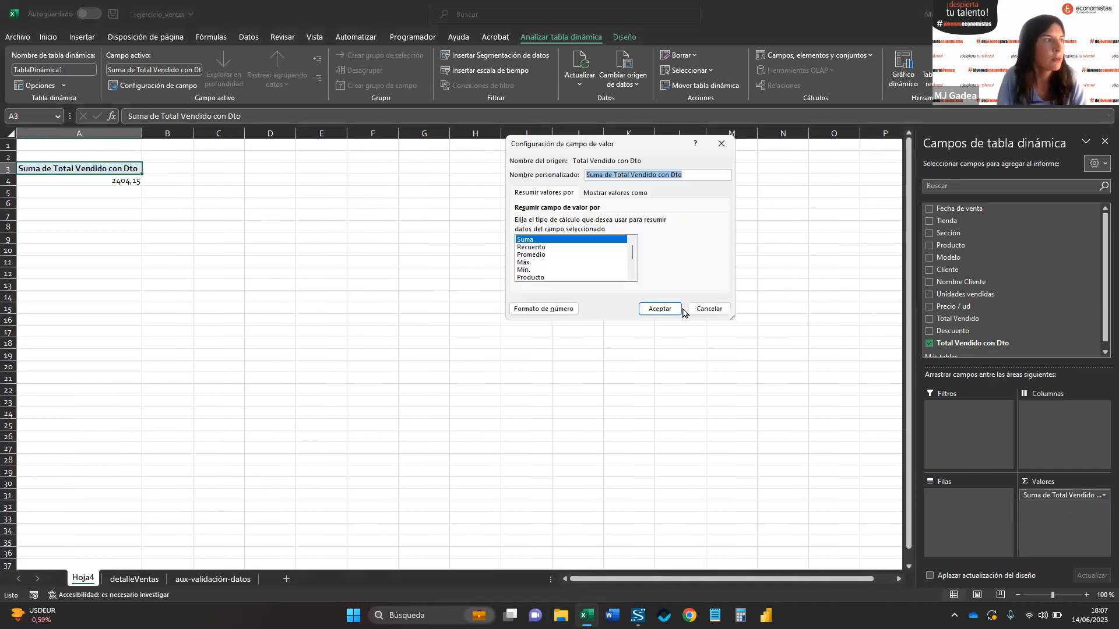
click(618, 173)
drag(613, 174, 547, 178)
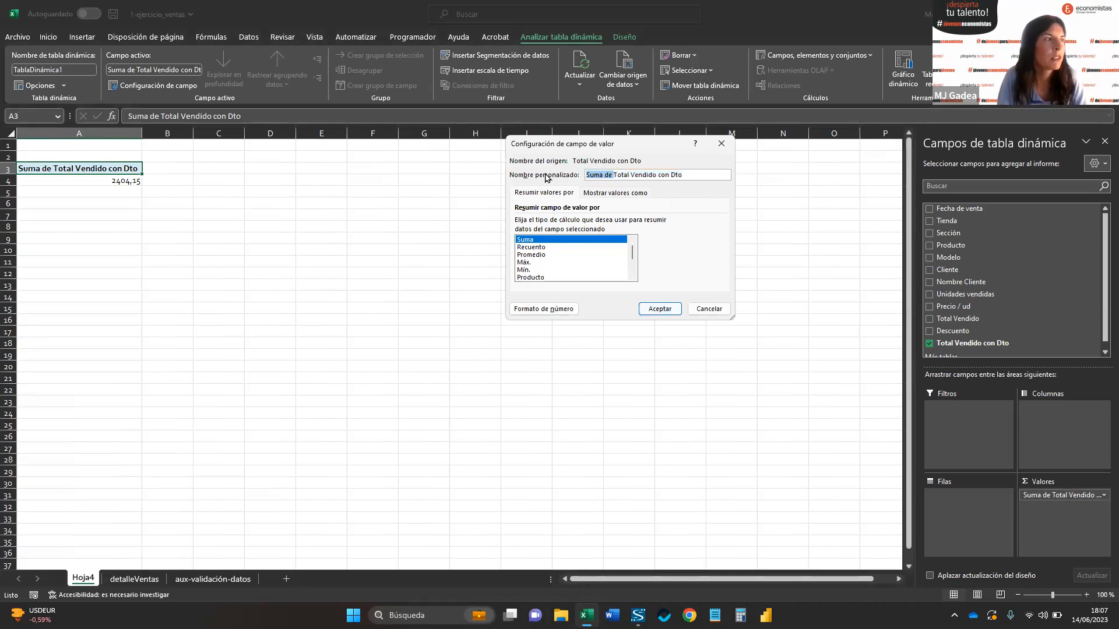
text(Total-vendi)
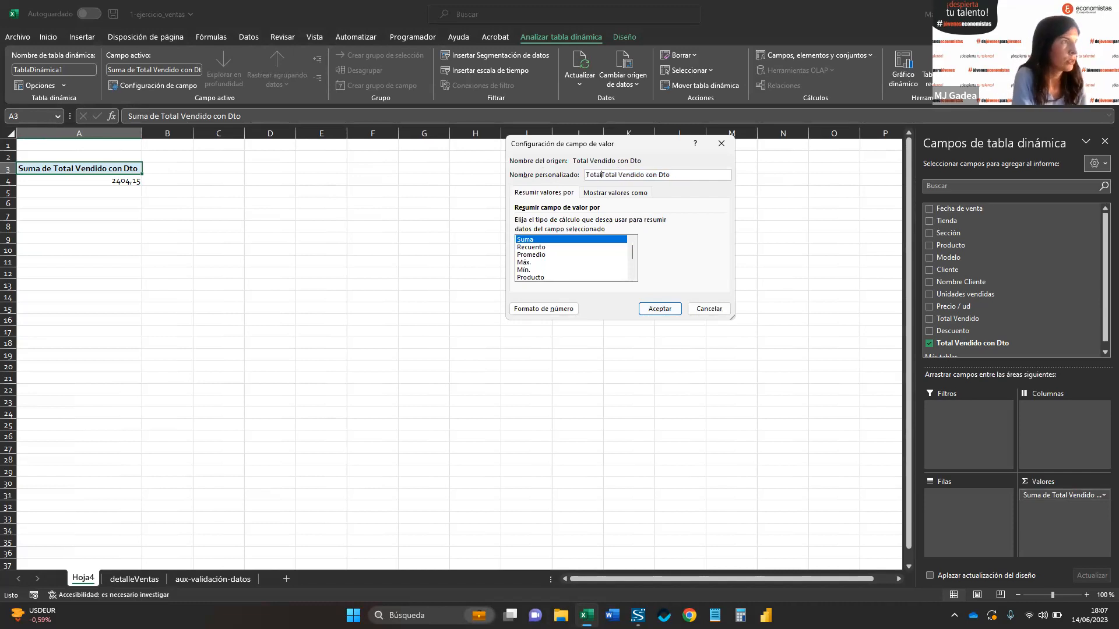
text(do-con-dto)
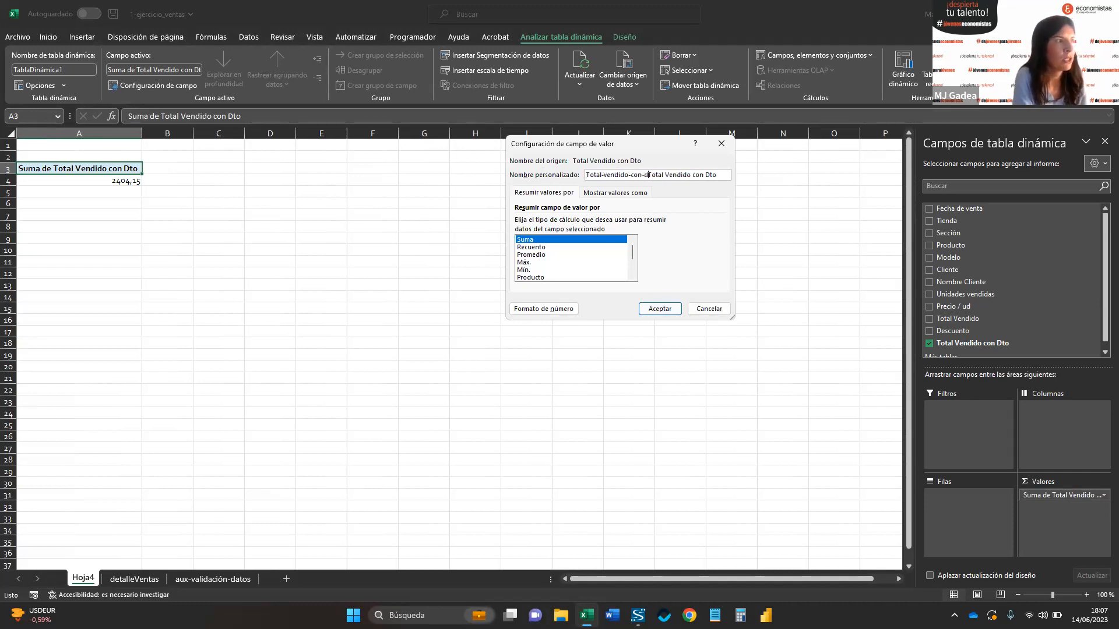
key(Delete)
key(Delete)
key(Delete)
key(Delete)
key(Delete)
key(Delete)
key(Delete)
key(Delete)
key(Delete)
key(Delete)
key(Delete)
key(Delete)
key(Delete)
key(Delete)
key(Delete)
key(Delete)
key(Delete)
key(Delete)
key(Delete)
key(Delete)
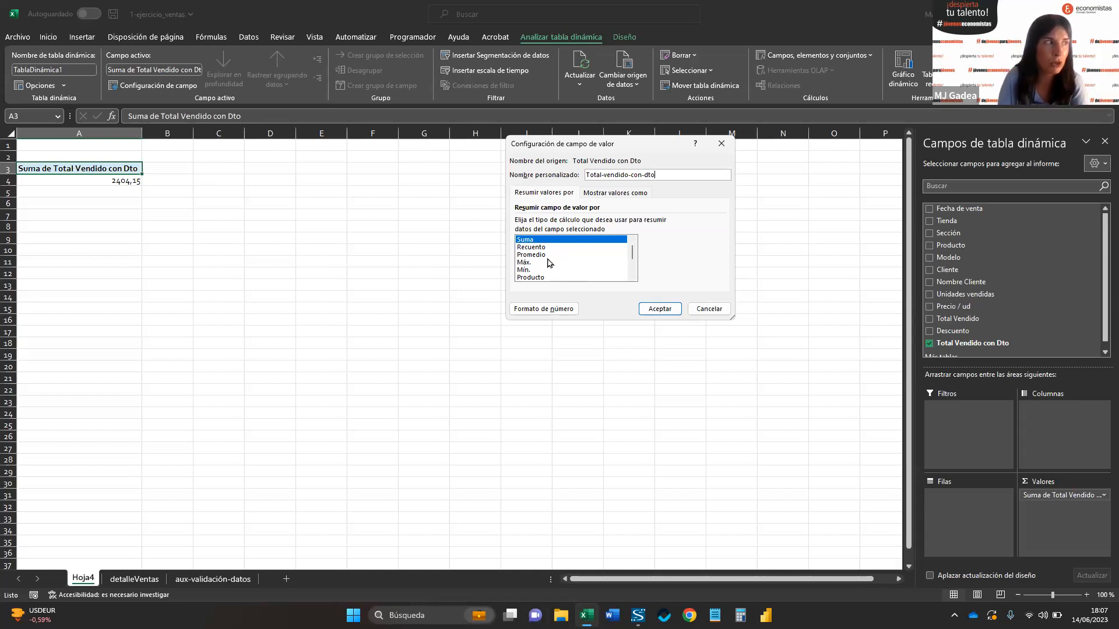
- Switch the value field's summary calculation to Máx., return it to Suma and accept the field settings
click(554, 262)
click(557, 240)
click(661, 309)
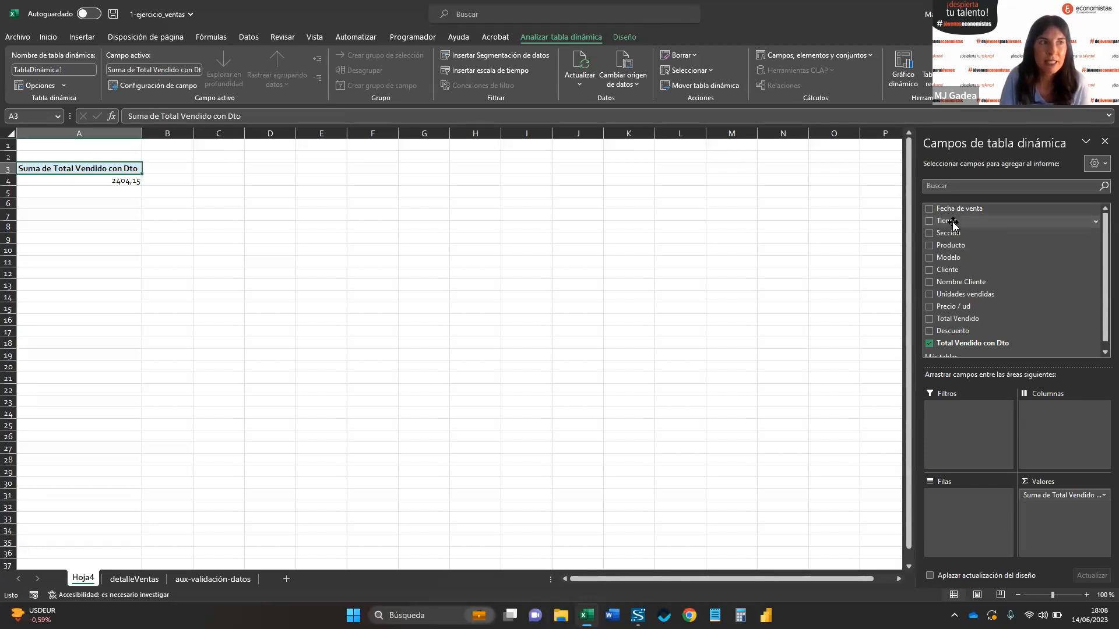
- Add the Tienda field to the pivot table's rows
drag(953, 223, 988, 525)
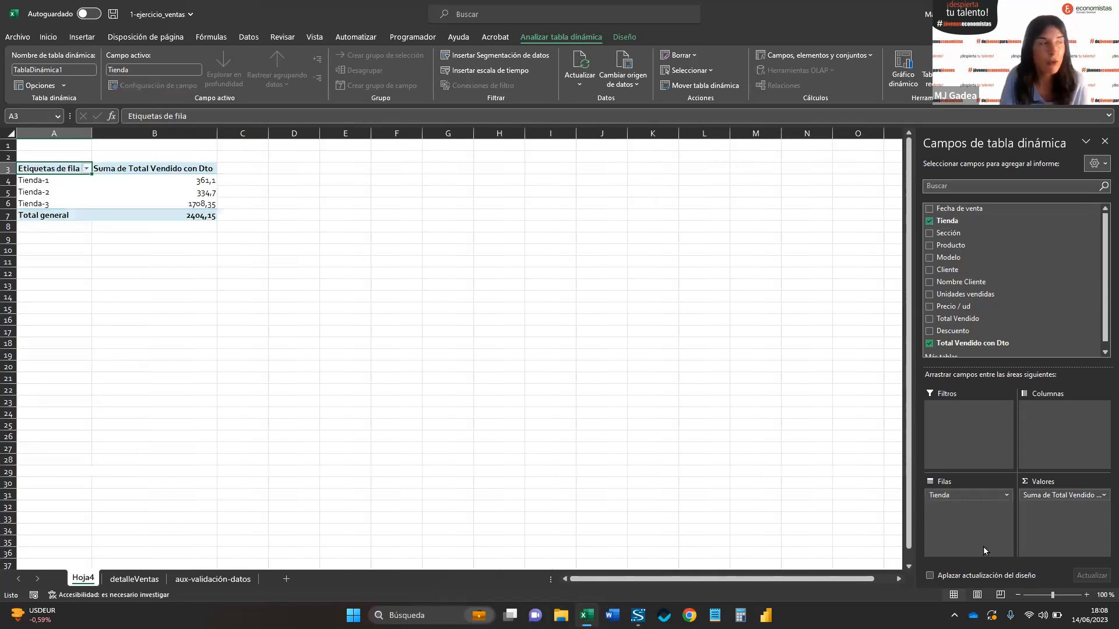
- Drill into the Tienda-1 total to extract its source rows onto a new sheet, and return to the pivot table on Hoja4
double_click(185, 181)
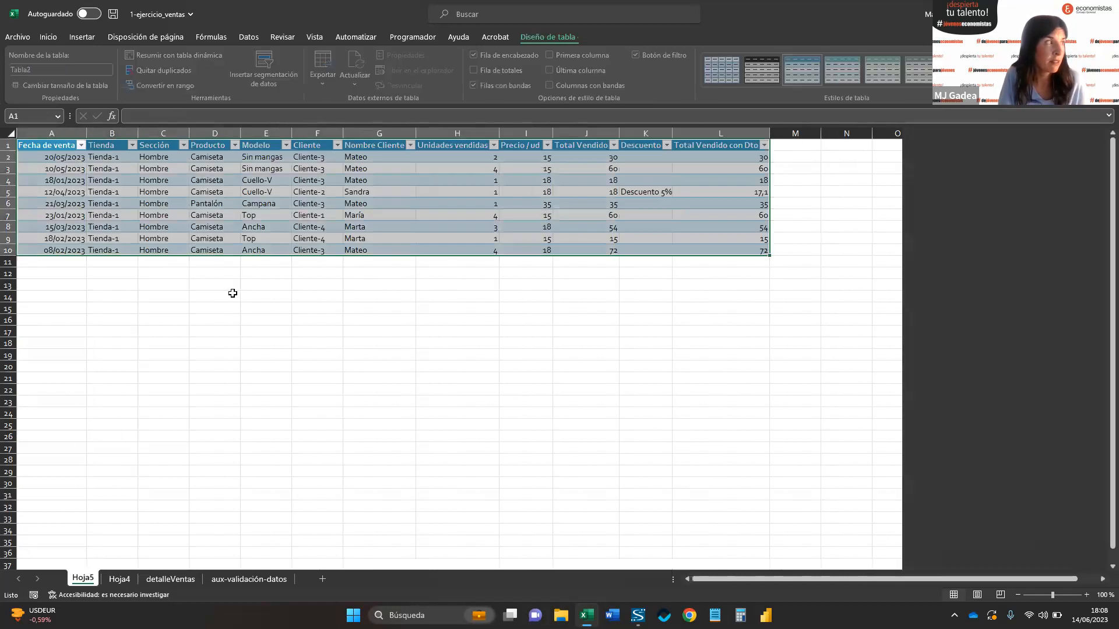
click(259, 580)
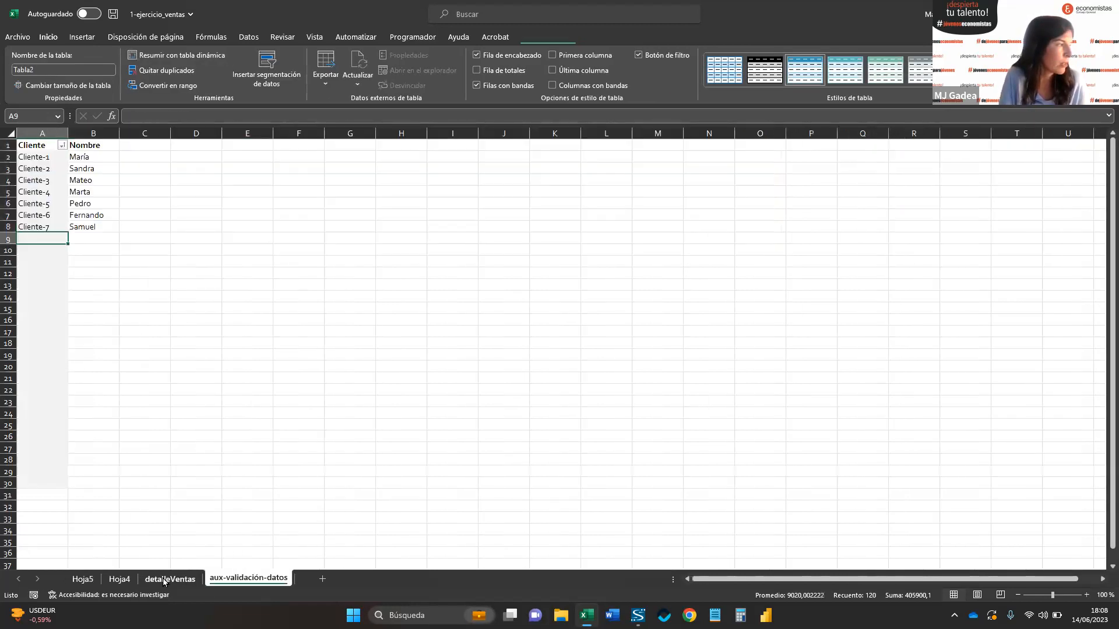
click(125, 582)
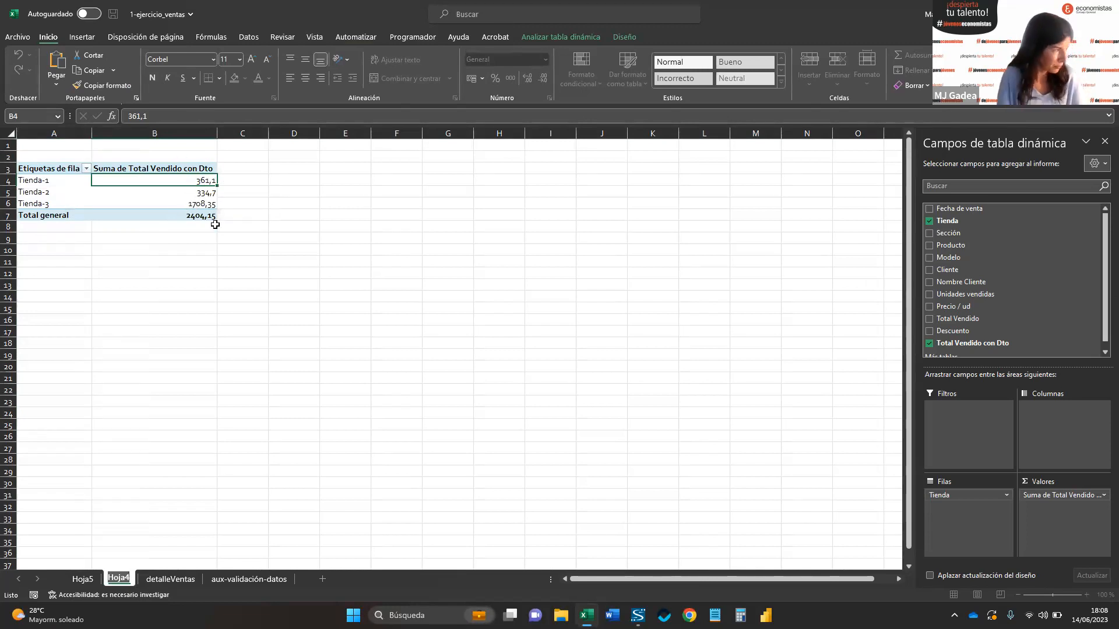
click(303, 294)
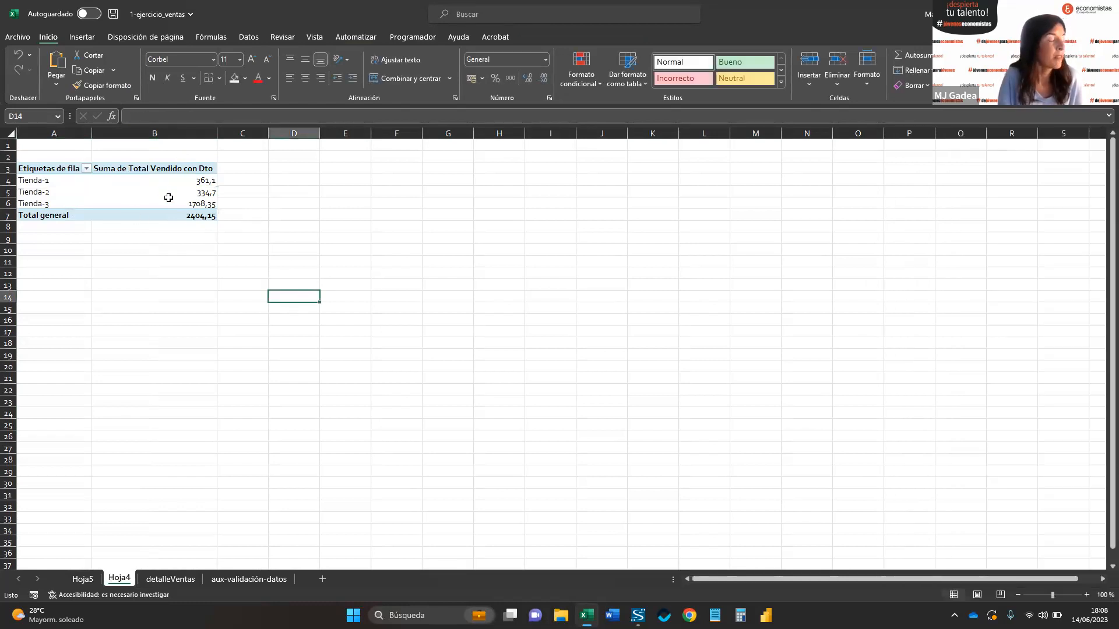
- Extract the Tienda-1 detail rows onto another sheet and check the store names in its Tienda column
mouse_move(188, 201)
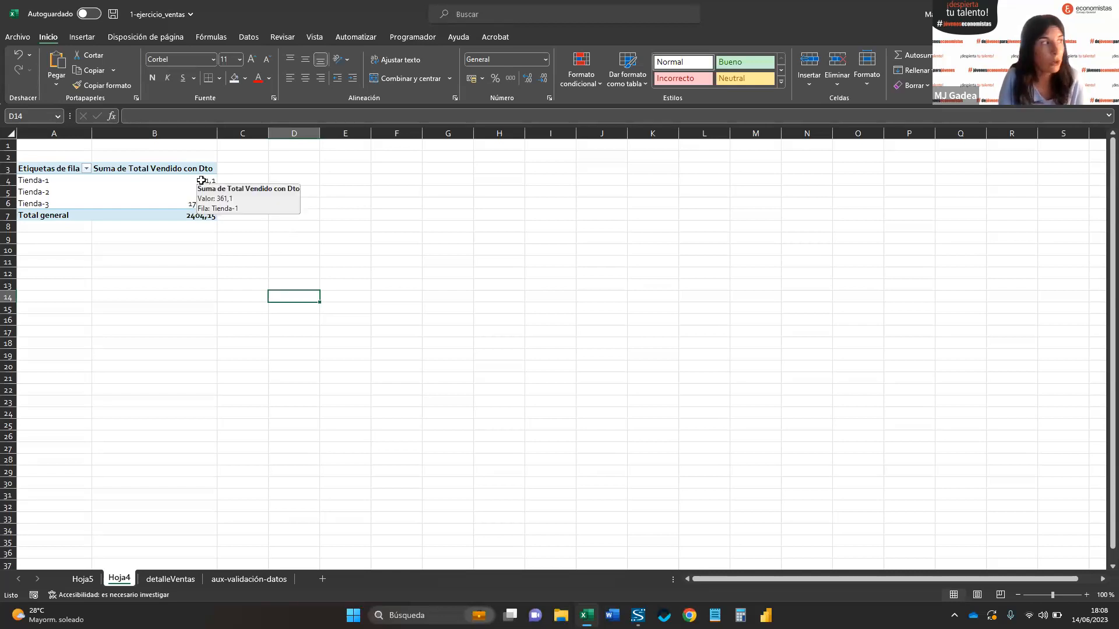
double_click(201, 180)
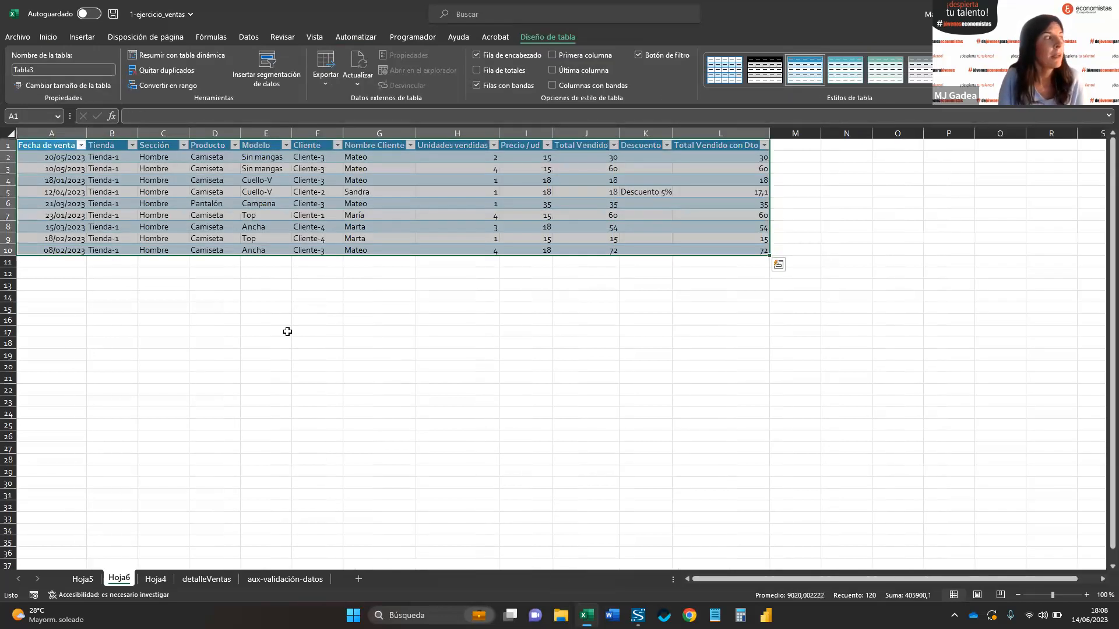
click(287, 332)
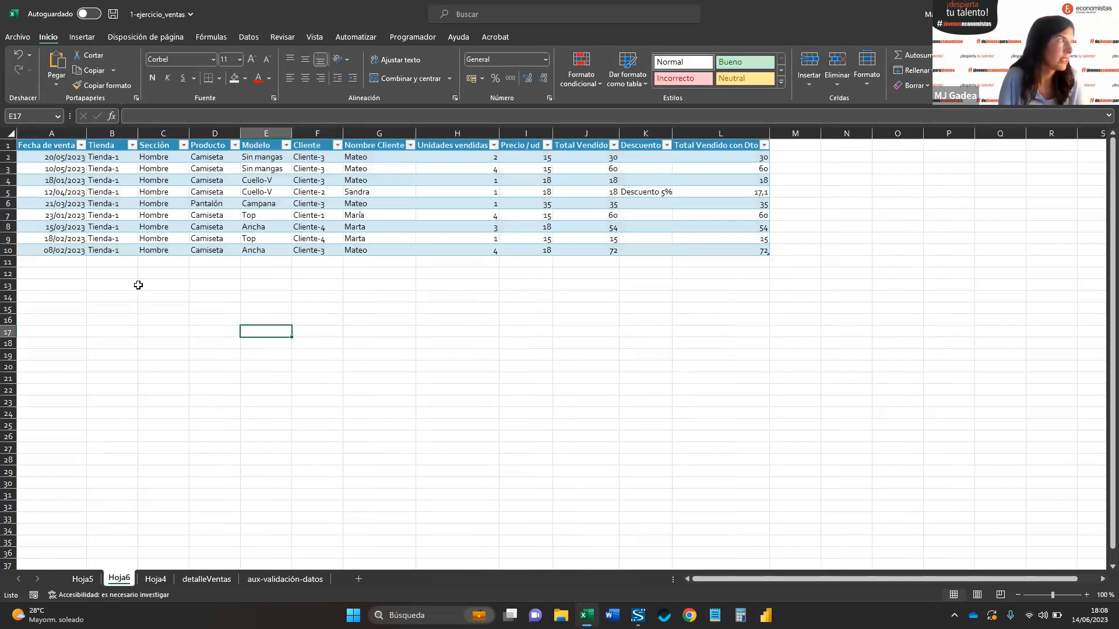
drag(108, 157, 127, 263)
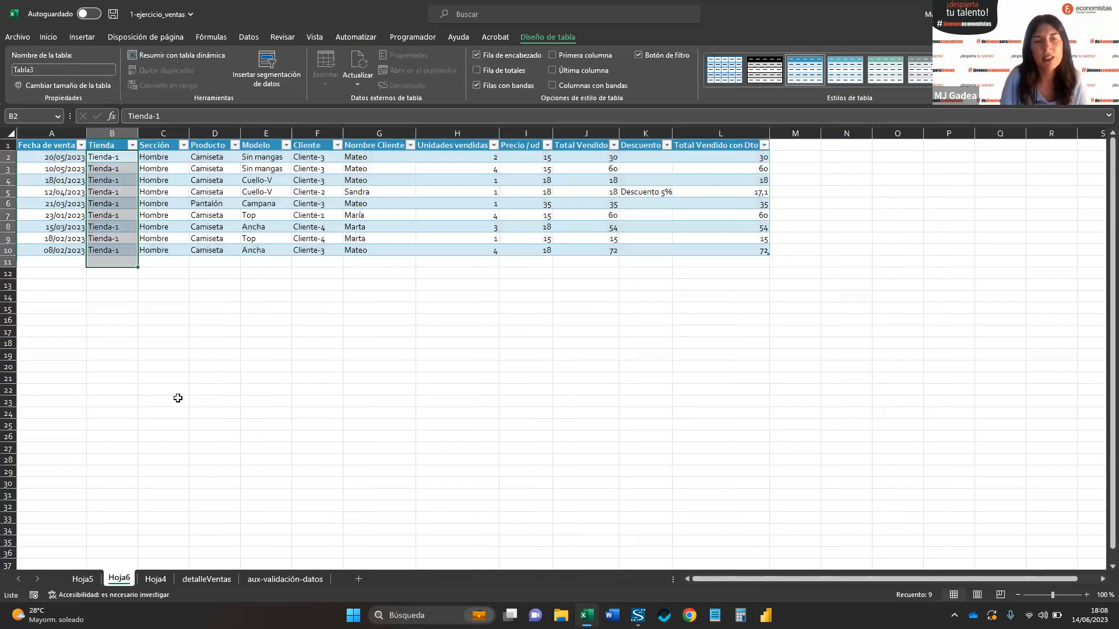
click(270, 342)
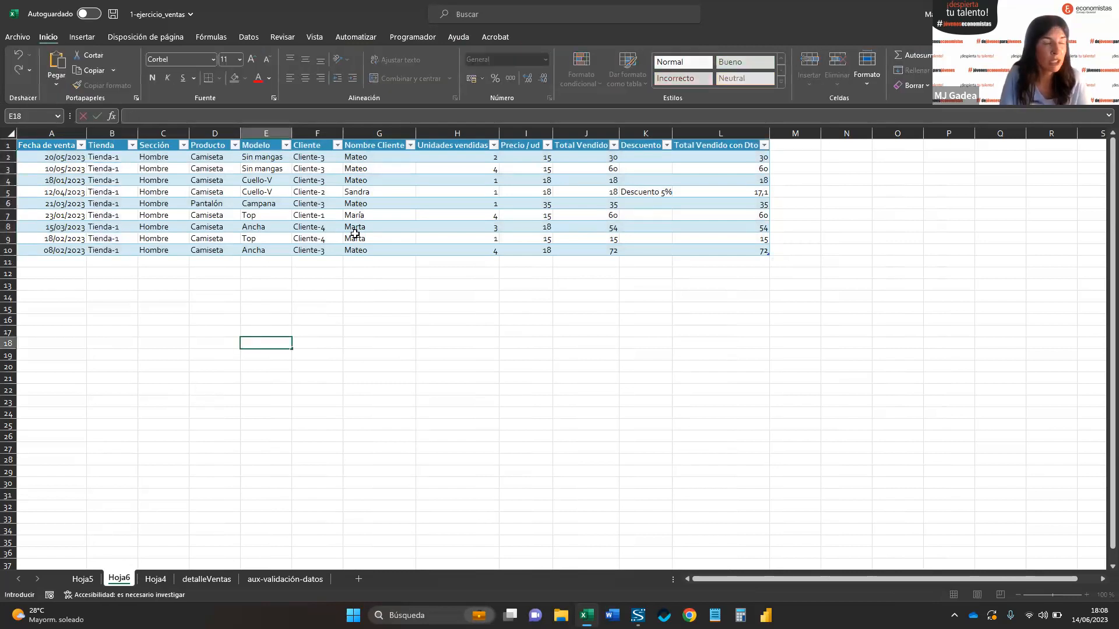
- Delete the two extracted detail sheets, Hoja6 and Hoja5
right_click(133, 583)
click(168, 438)
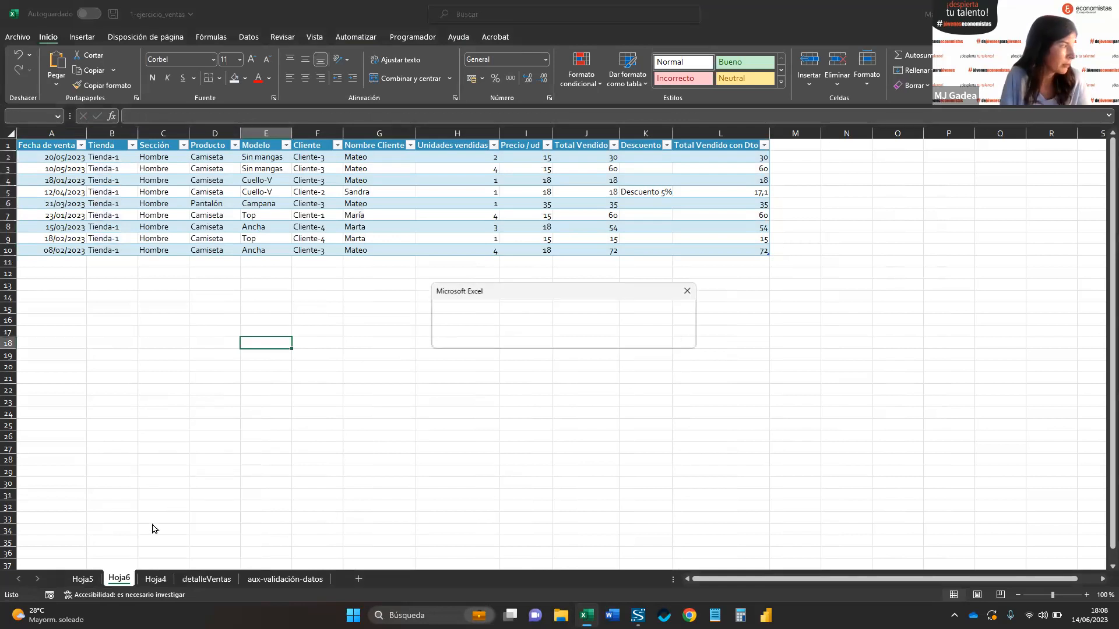
click(532, 338)
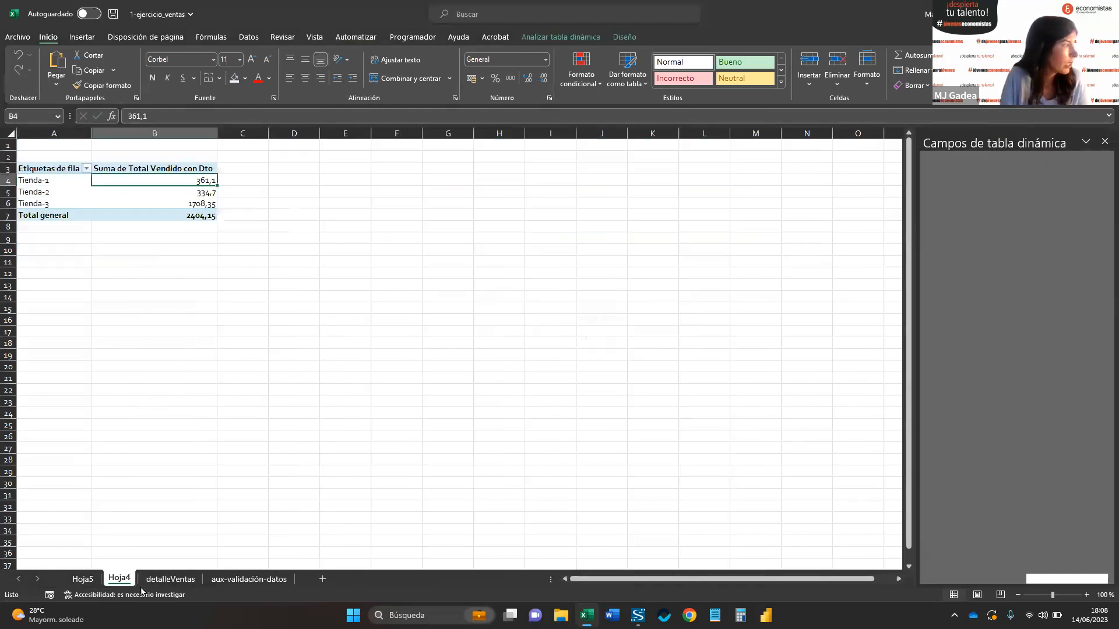
click(94, 579)
right_click(93, 578)
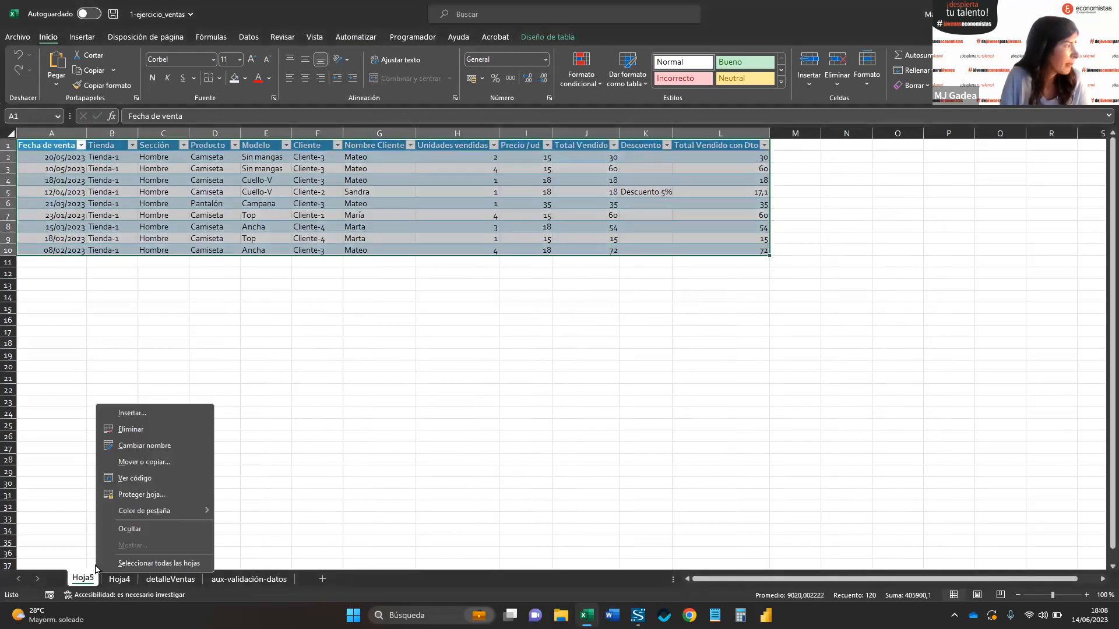
click(154, 429)
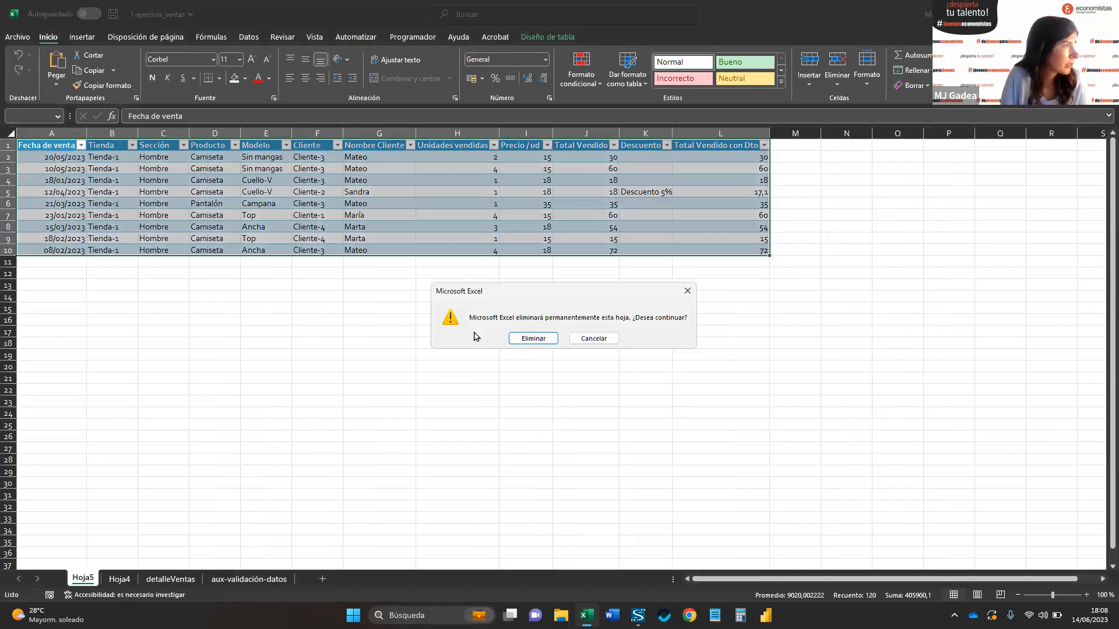
click(531, 342)
- Rename the pivot table's sheet as Resumen_TD
right_click(88, 584)
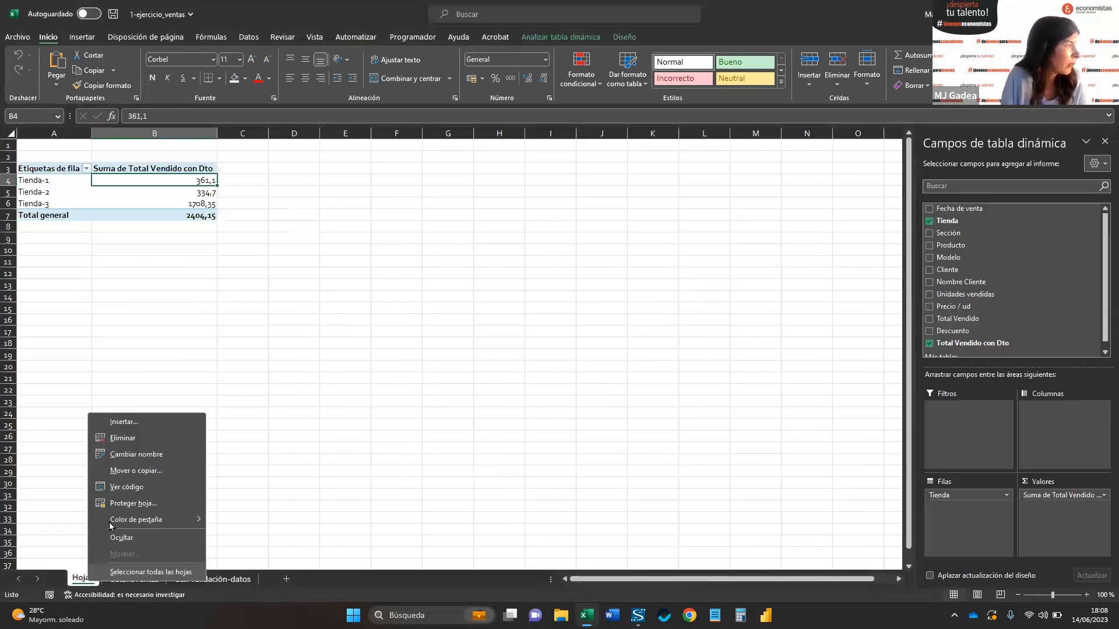
click(142, 458)
text(Resumen_TD)
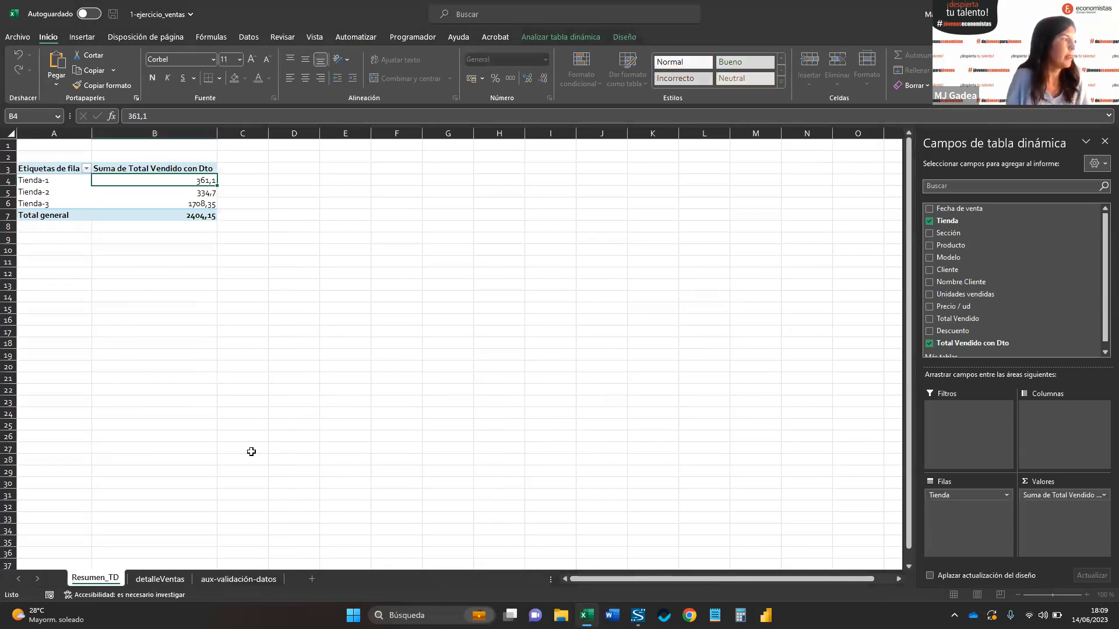
click(257, 445)
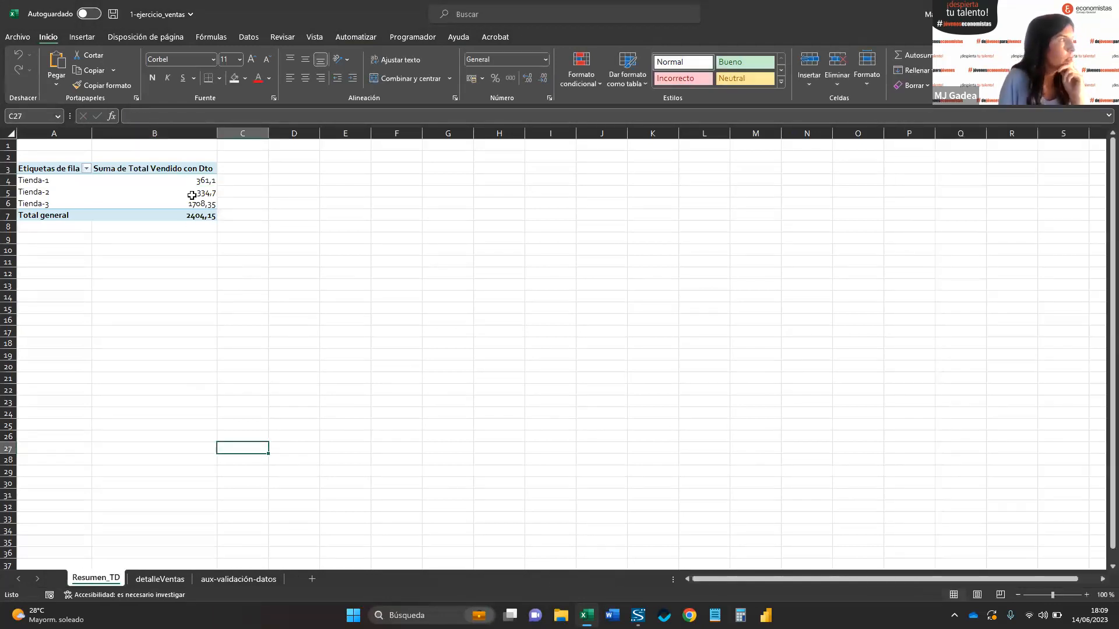
- Open and dismiss the detail field choice for the Tienda-2 label, and move the Tienda field from rows to columns
double_click(84, 189)
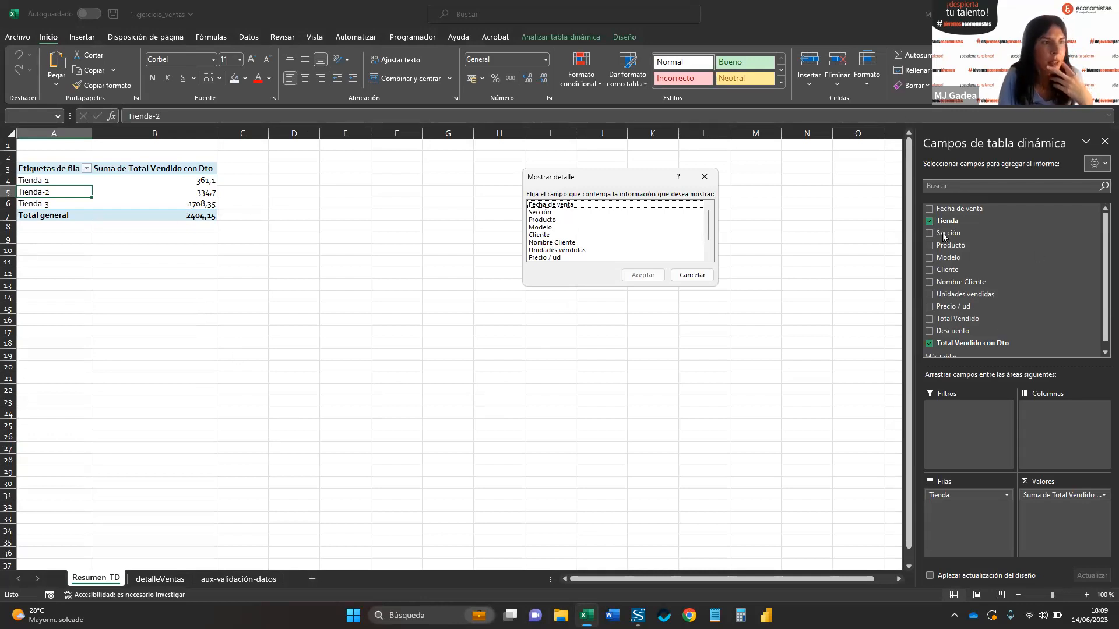
click(705, 176)
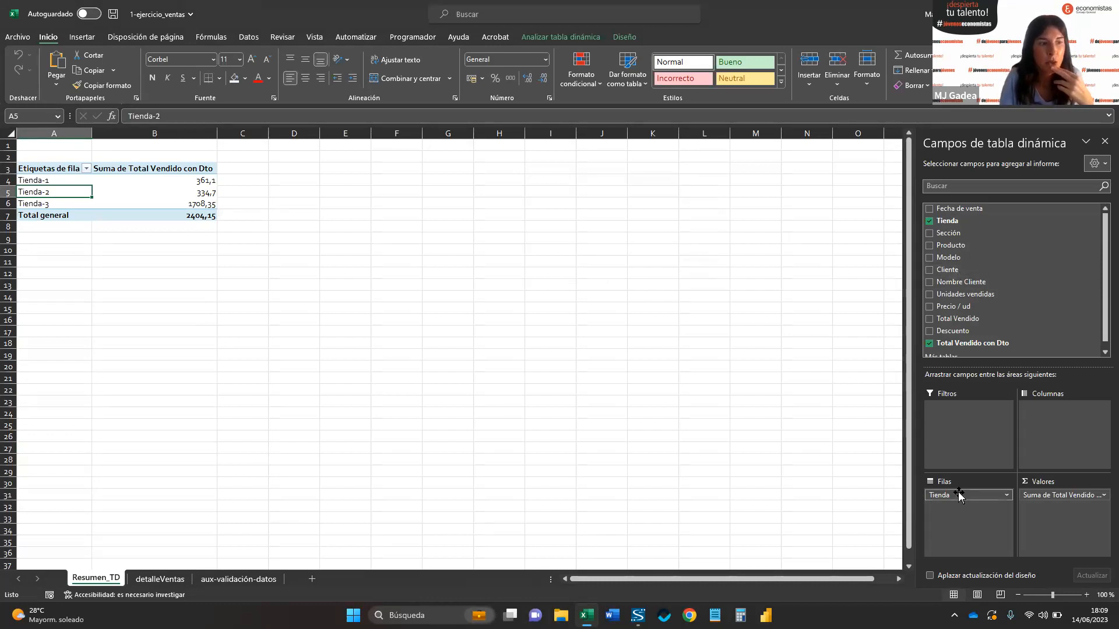
drag(958, 496, 1062, 422)
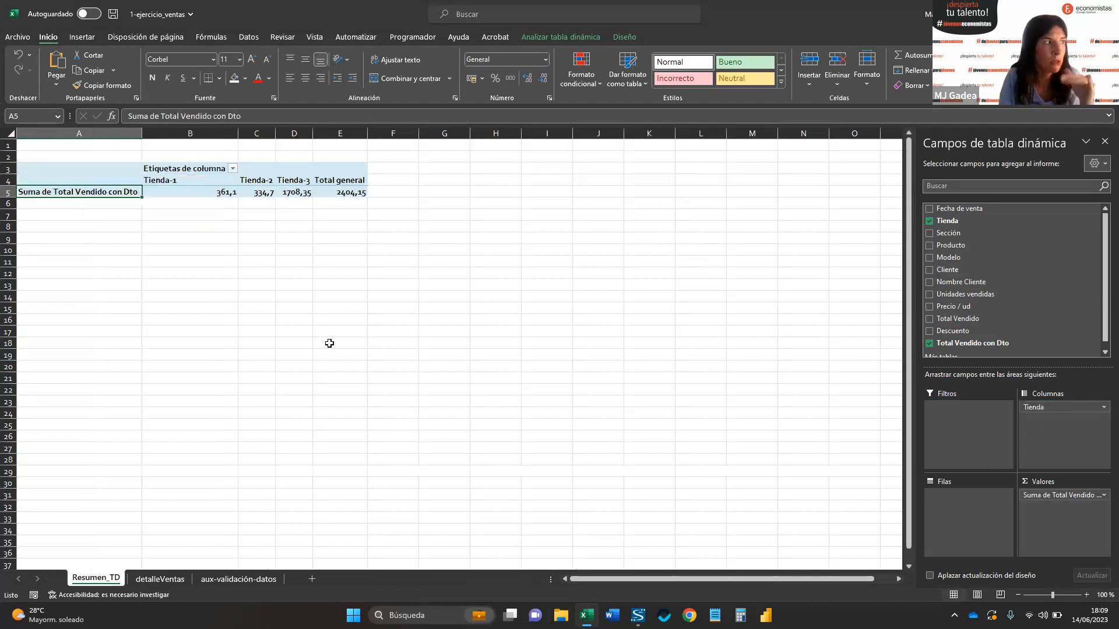
- Format the summed Total Vendido con Dto values as Moneda with 2 decimals and the € symbol
click(1104, 495)
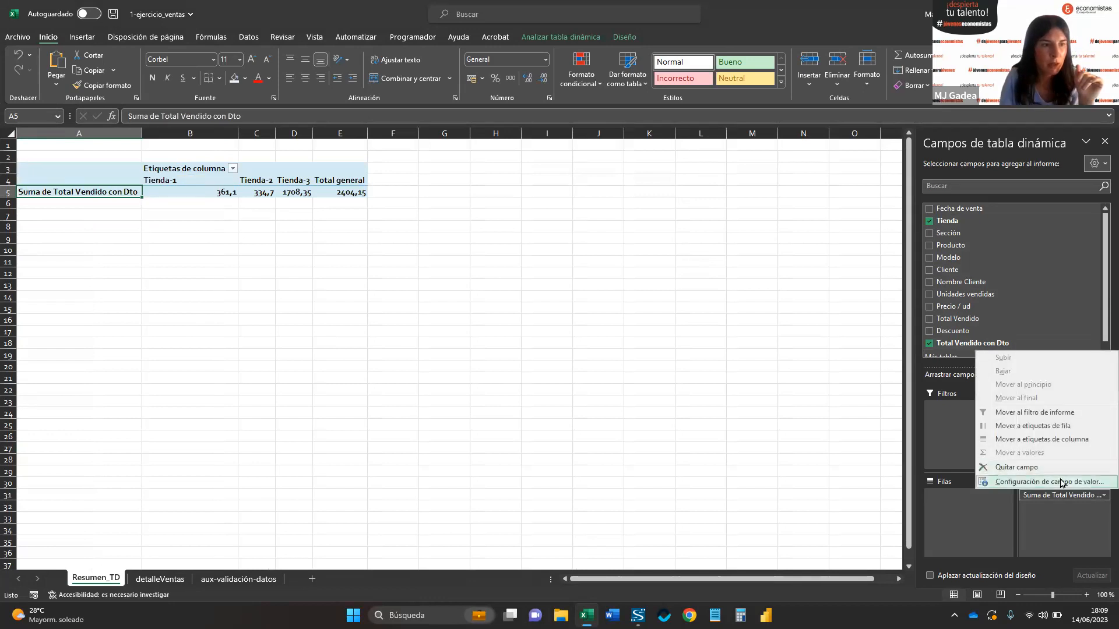
click(1058, 480)
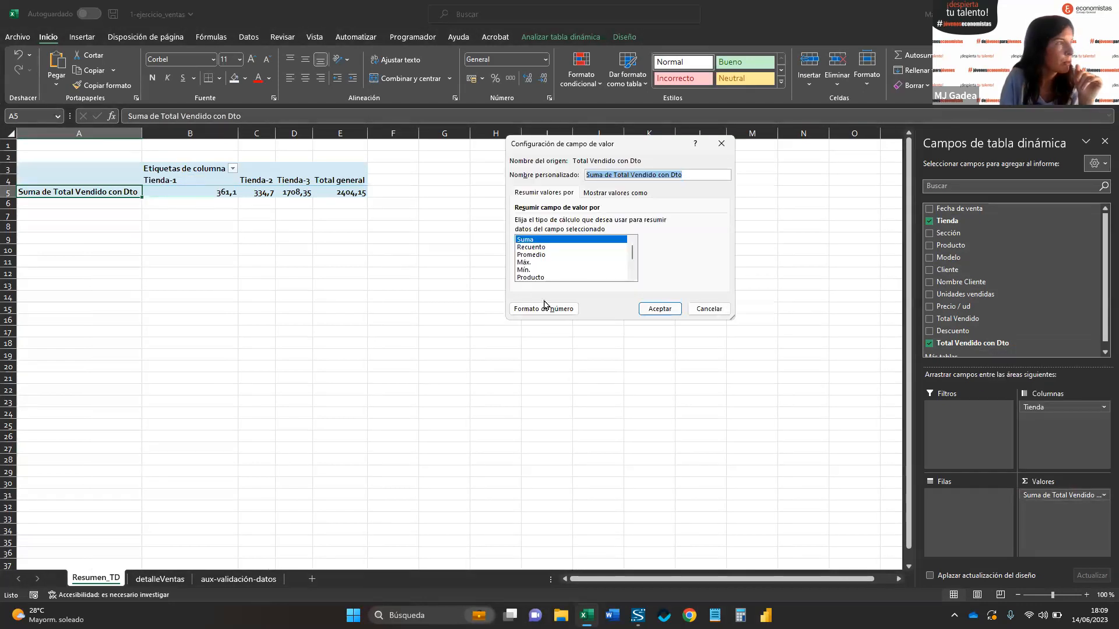
click(545, 306)
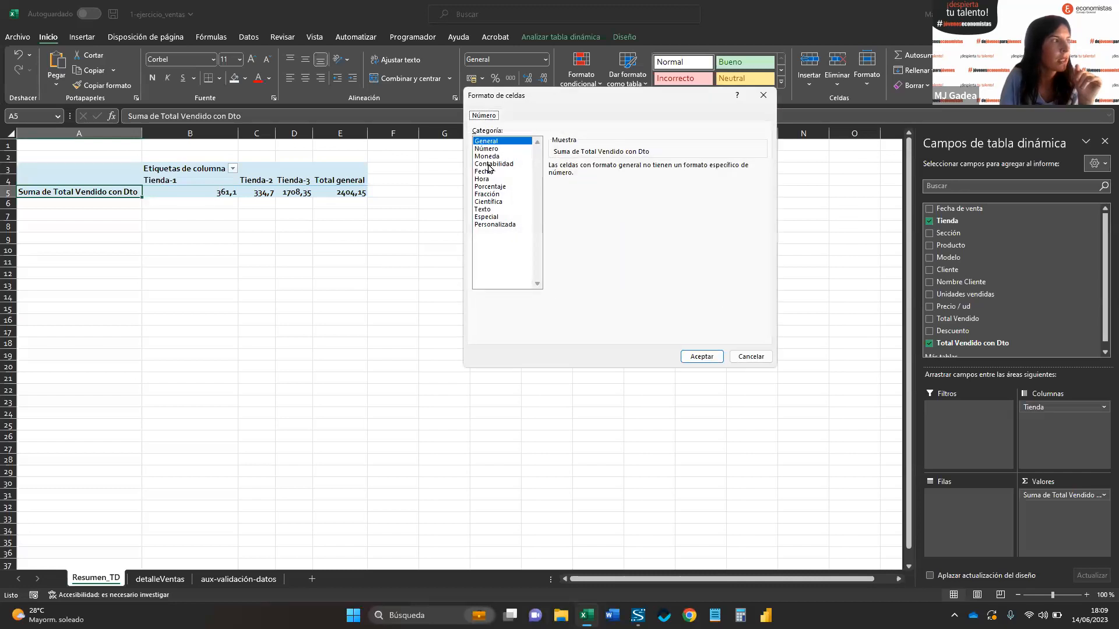
click(502, 156)
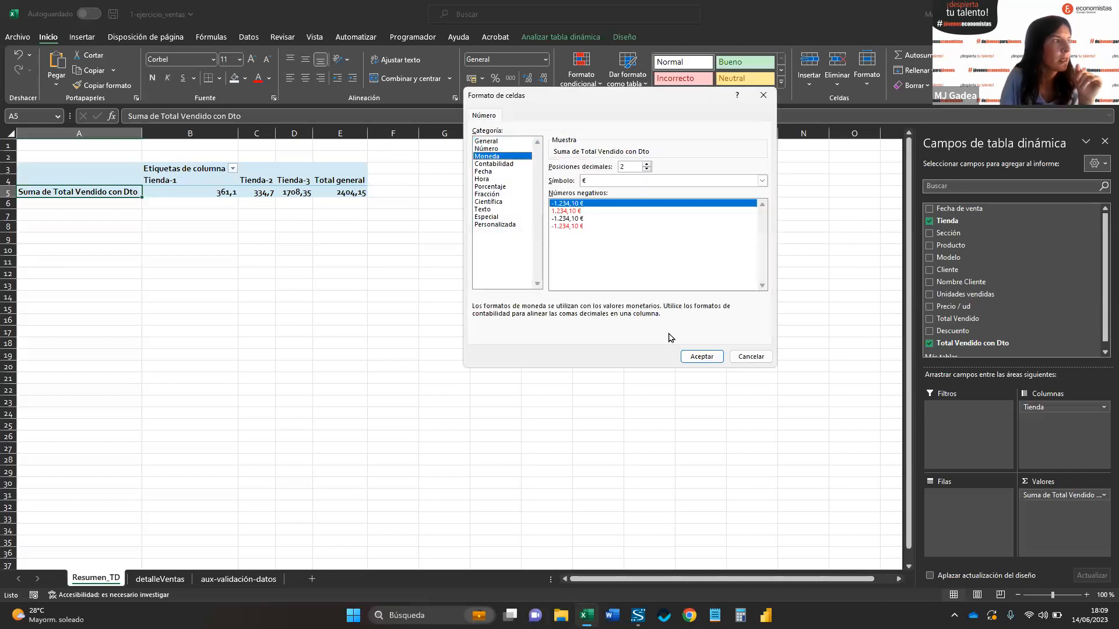
click(701, 357)
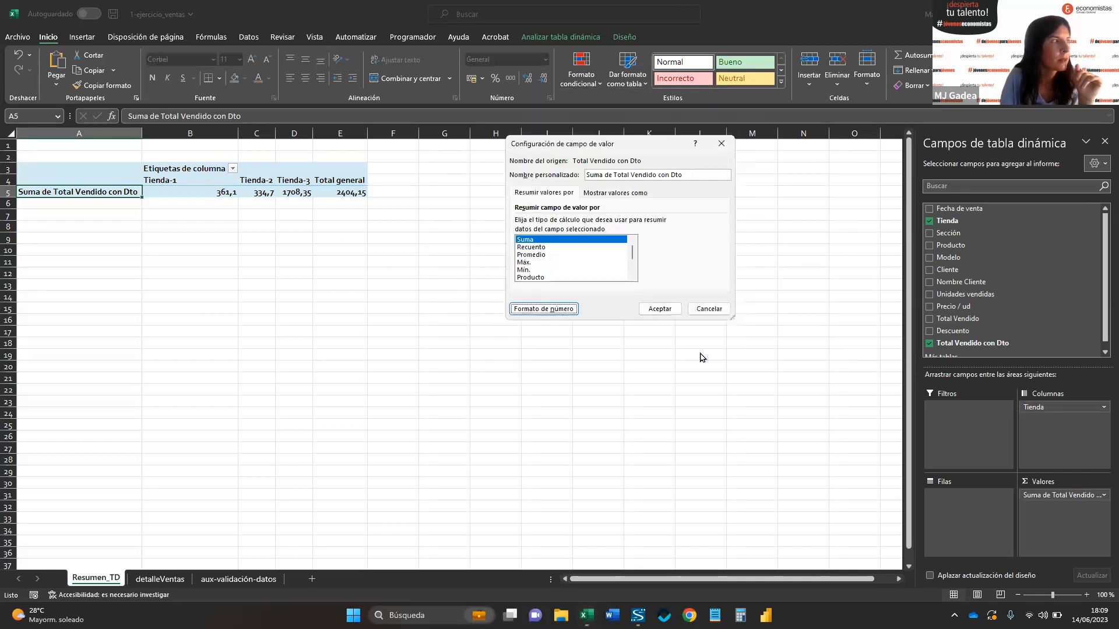
click(656, 309)
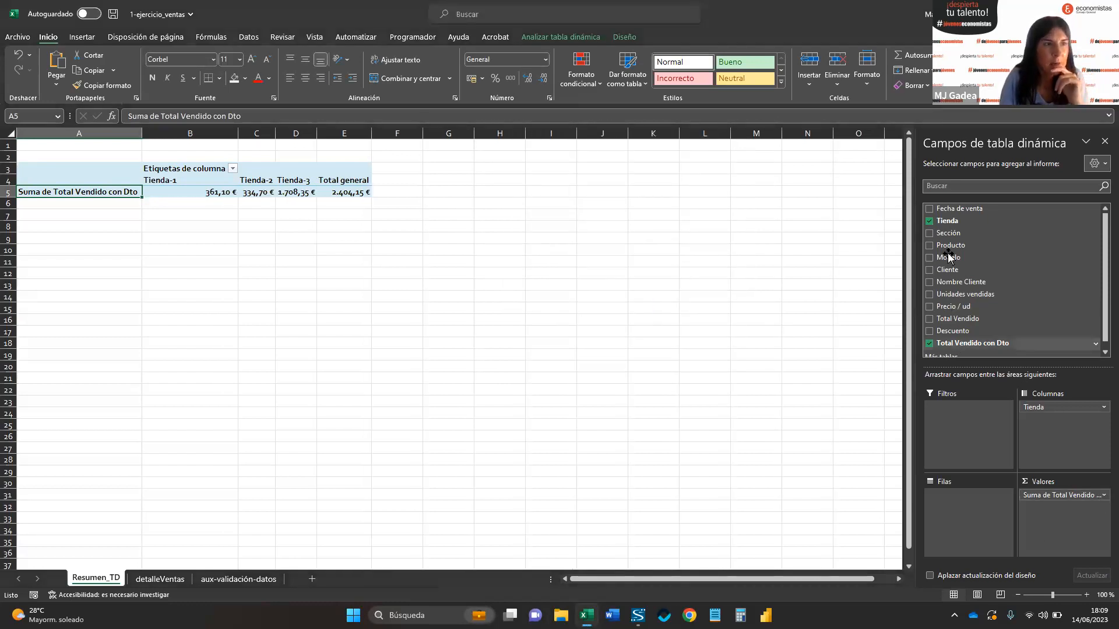
- Add the Cliente field to the pivot table's rows to break down each store's sales by client
drag(967, 269, 973, 526)
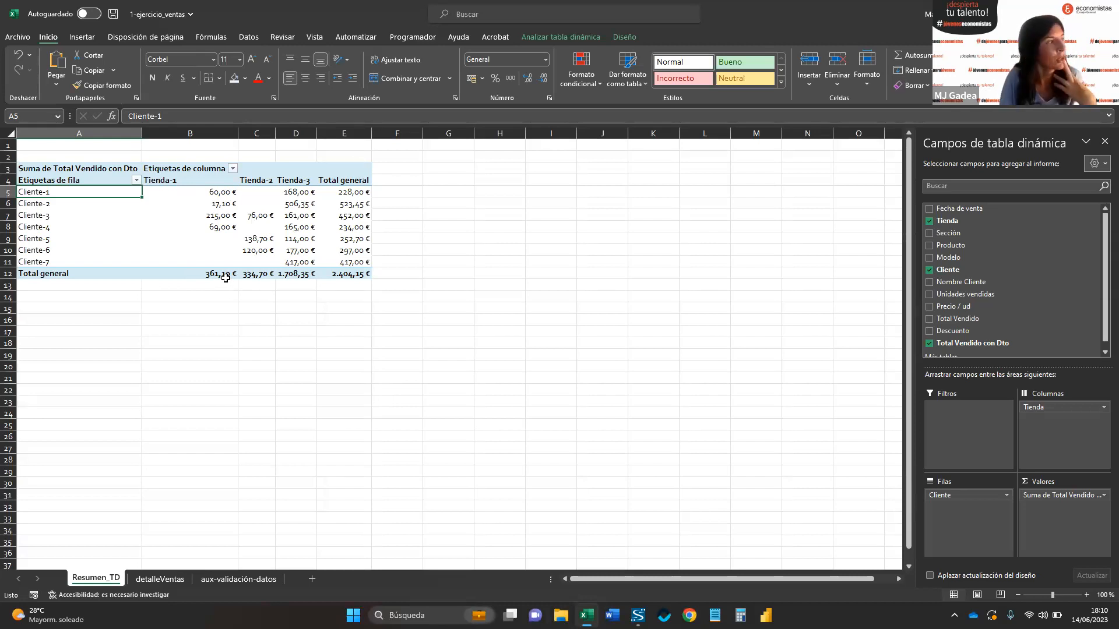
mouse_move(347, 226)
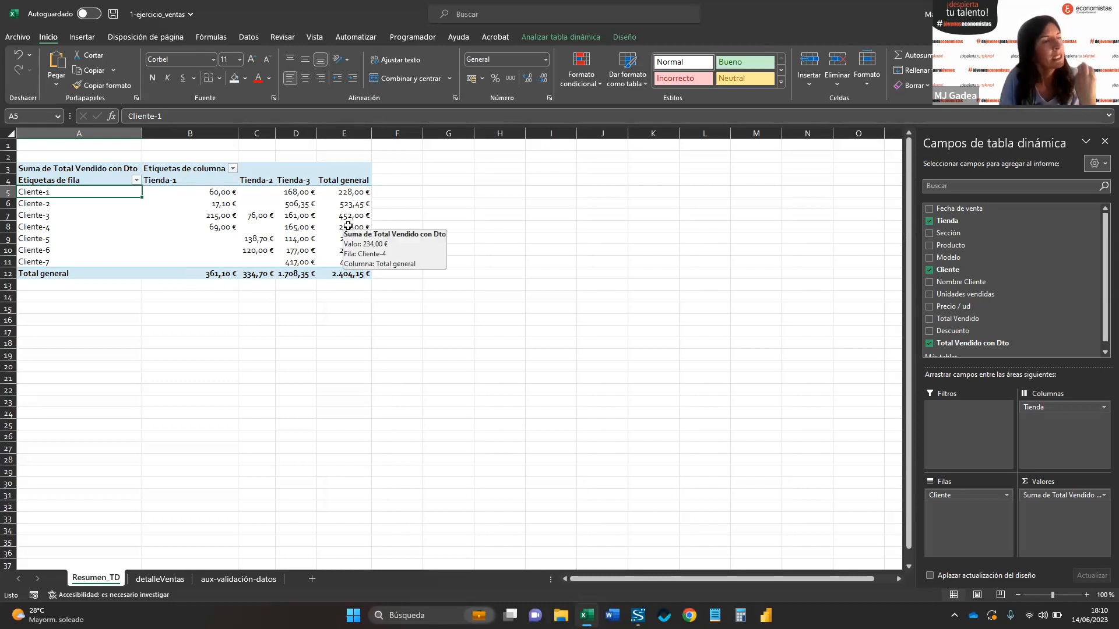
mouse_move(329, 206)
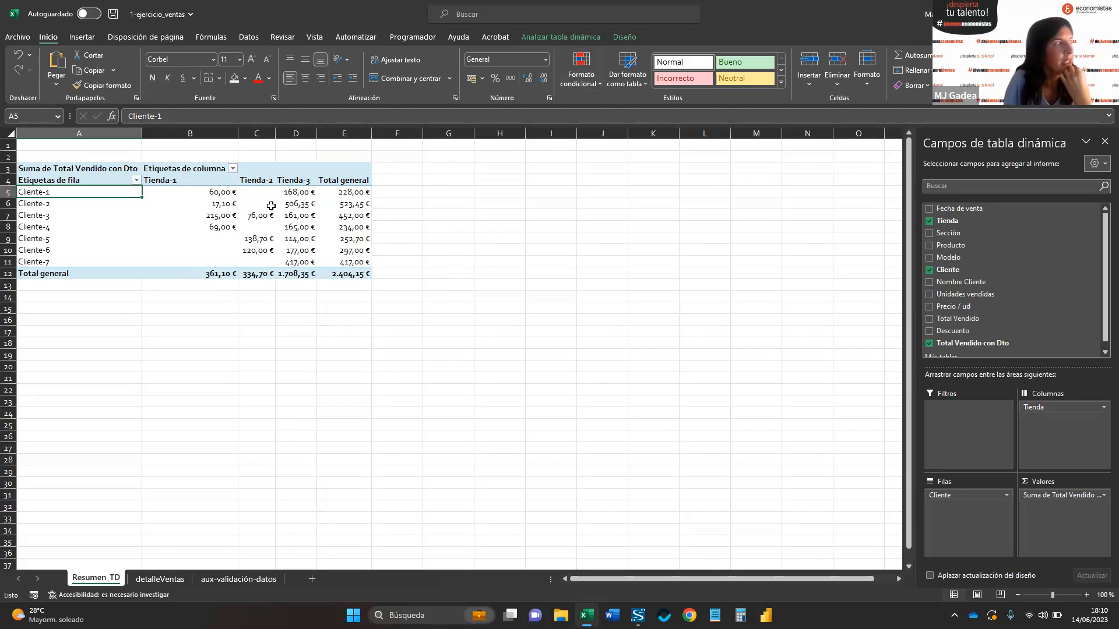
mouse_move(297, 277)
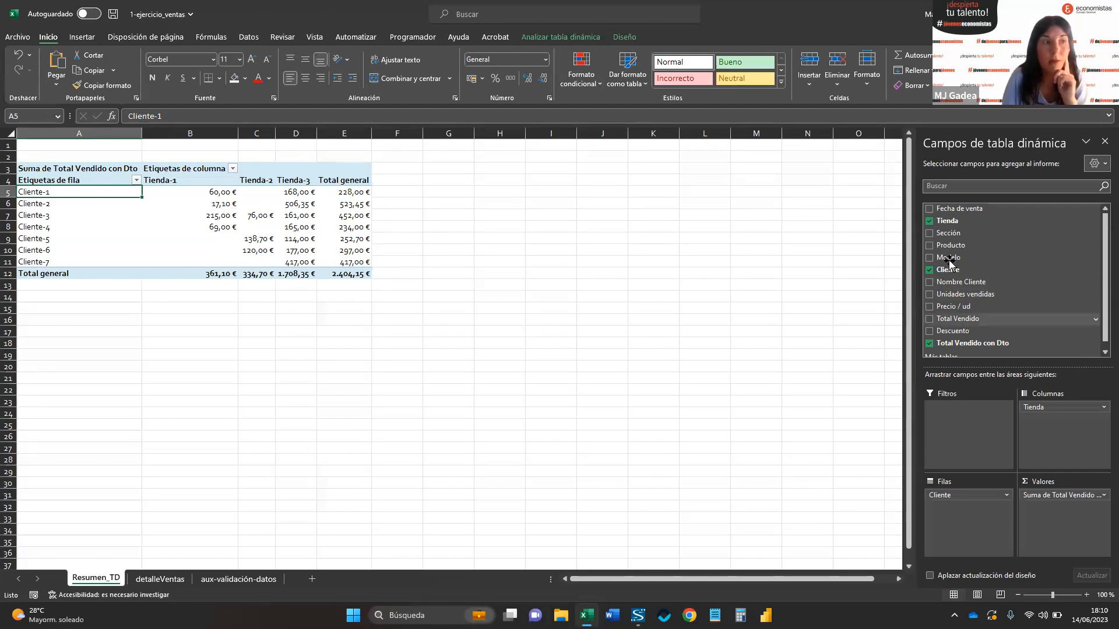
- Add Fecha de venta as the pivot table's report filter and look through its list of dates
drag(964, 207, 987, 441)
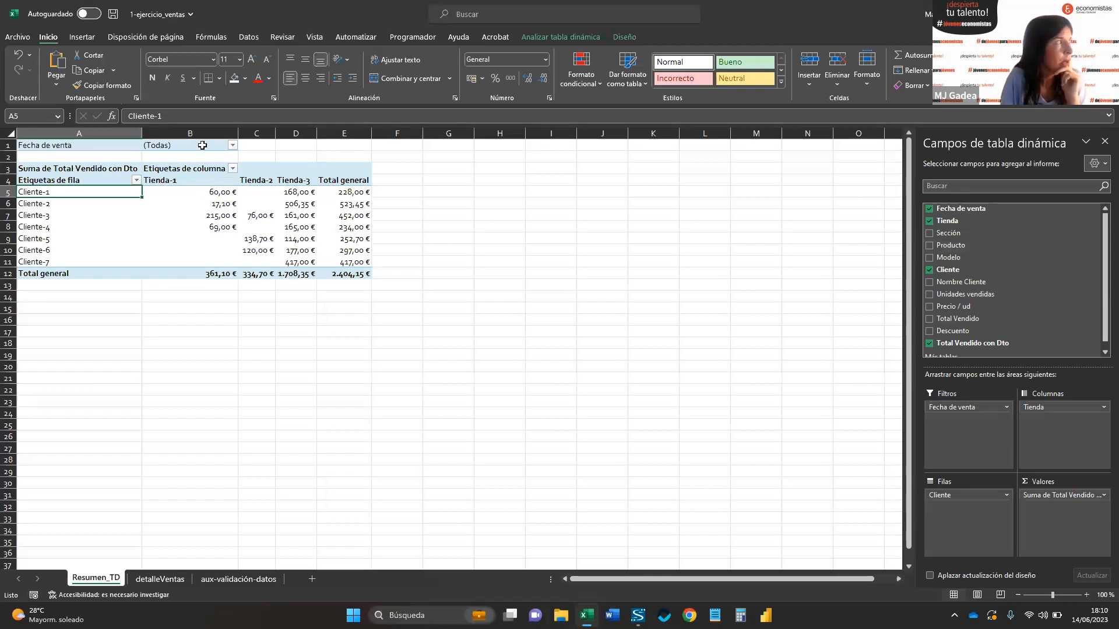
click(232, 146)
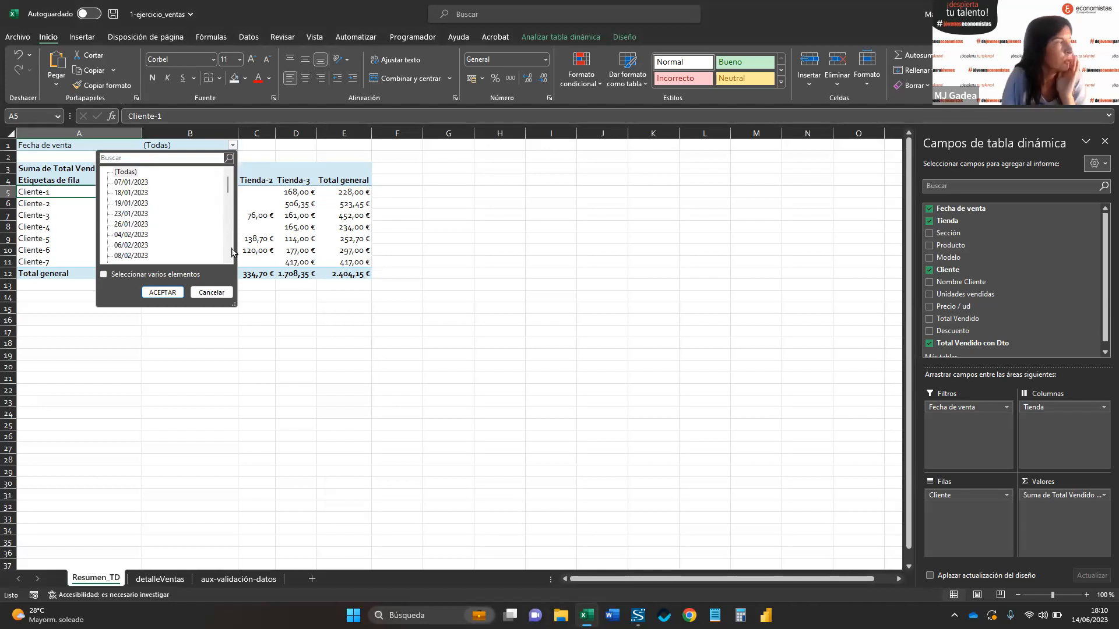
click(429, 276)
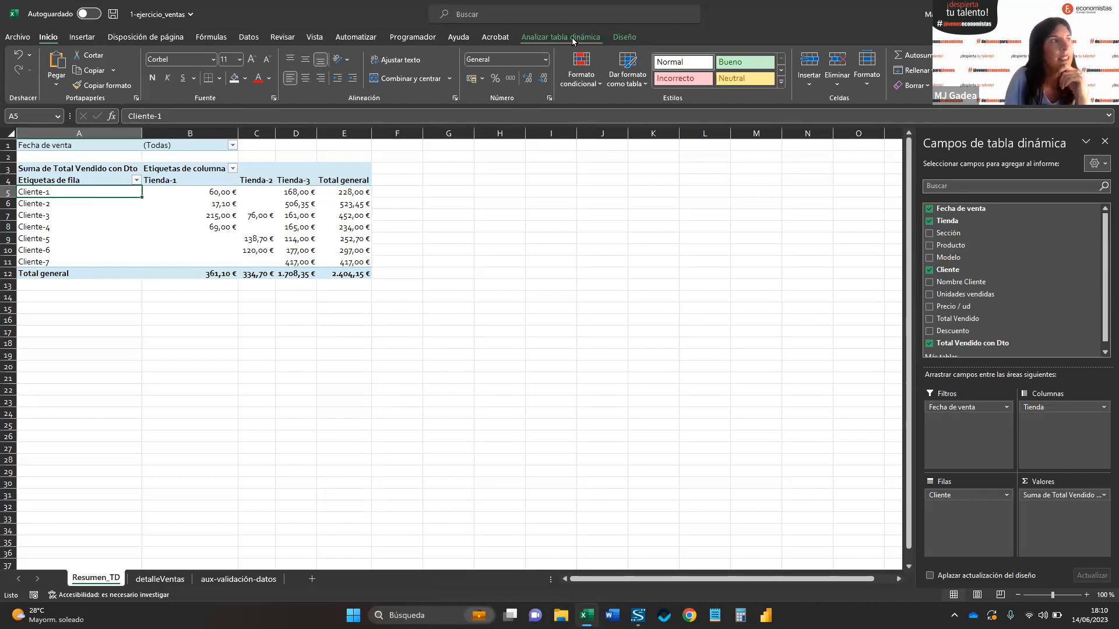
- Insert a Fecha de venta slicer, place it beside the pivot table and widen it to about 10.11 cm
click(600, 35)
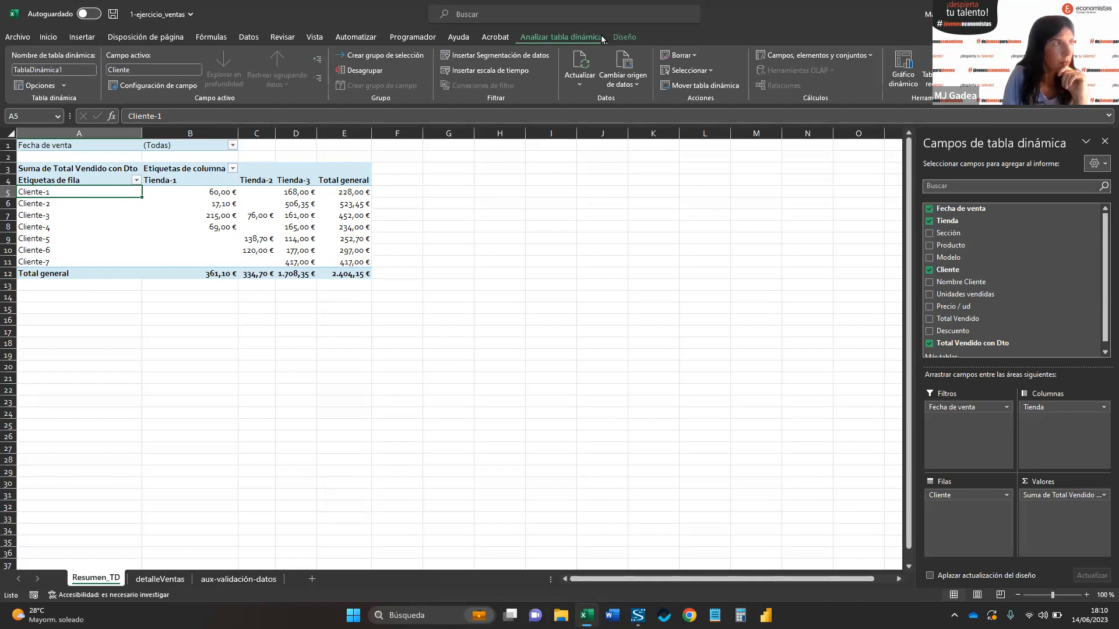
click(548, 57)
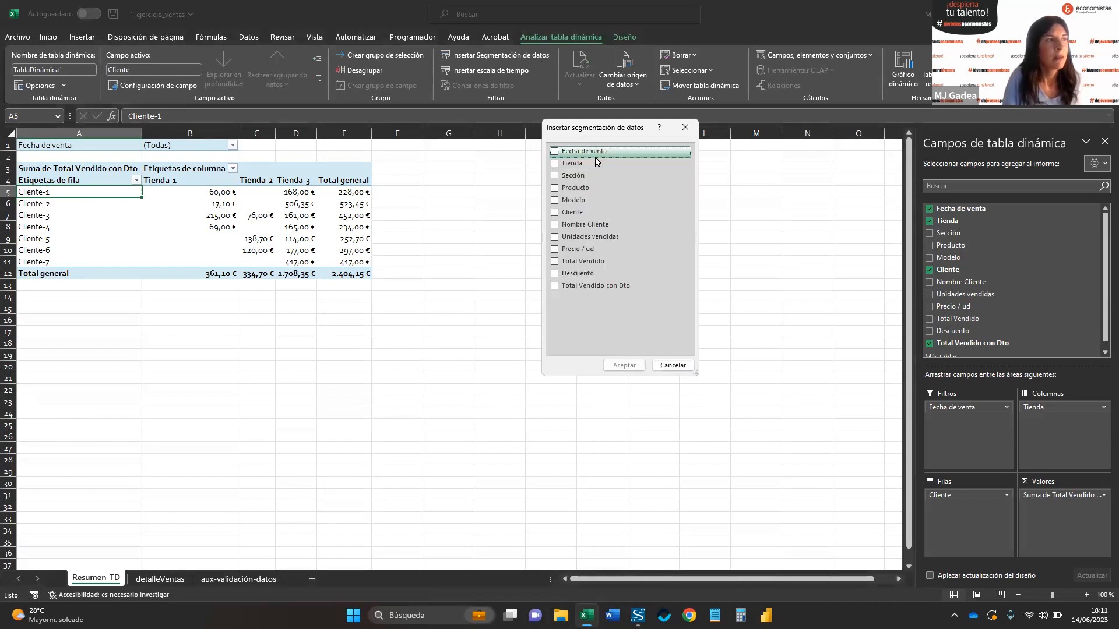
click(554, 152)
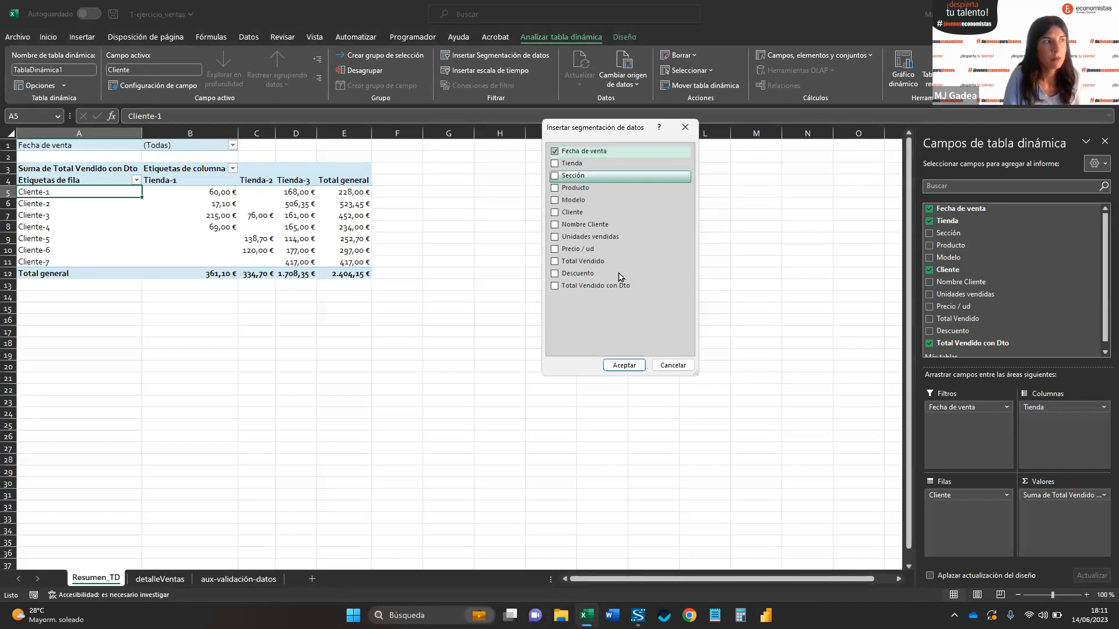
click(621, 364)
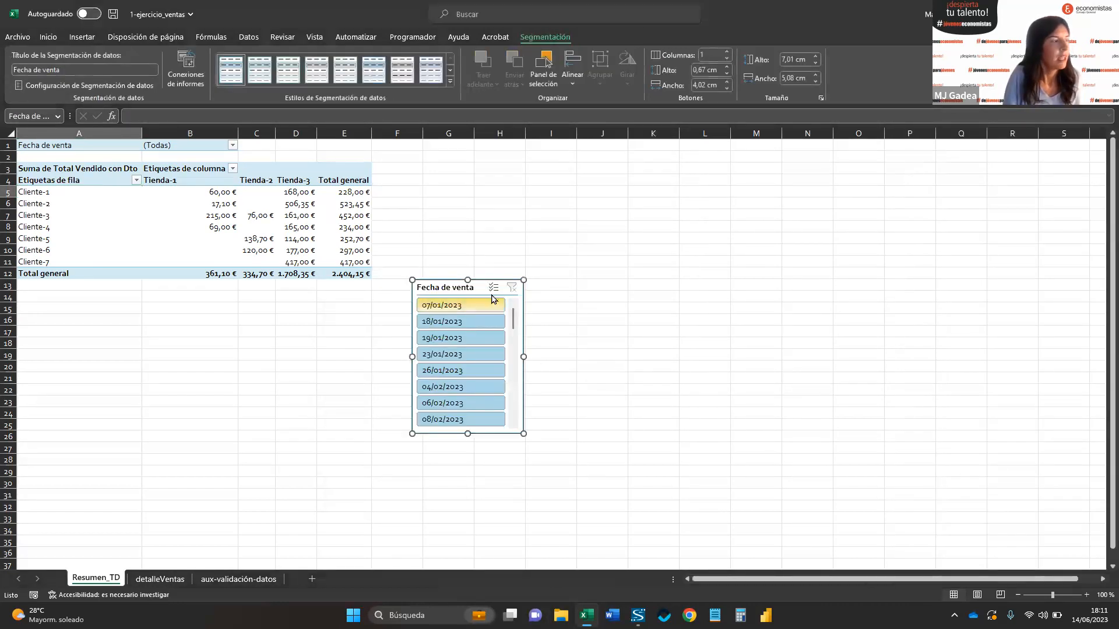
drag(454, 265, 521, 157)
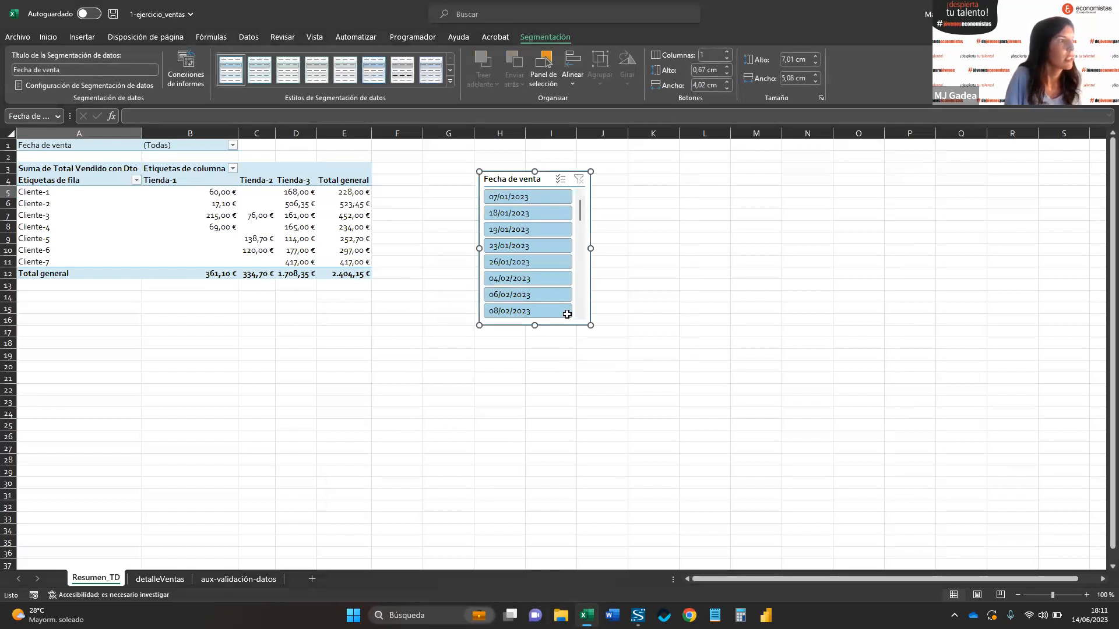
drag(590, 326, 701, 320)
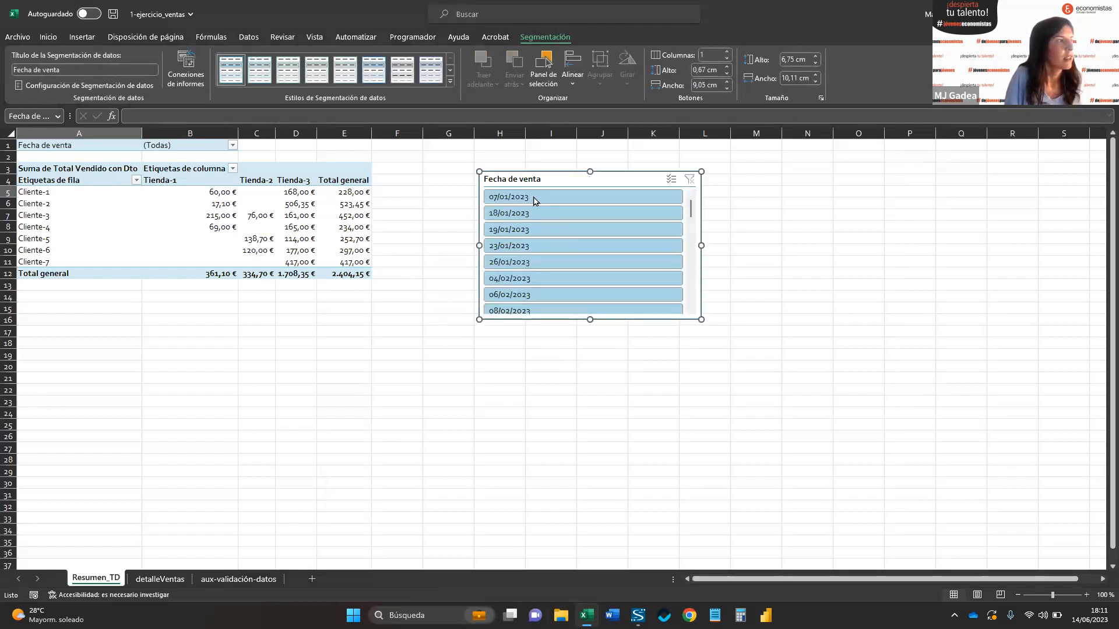
- Apply the short date format to all Fecha de venta dates in detalleVentas and return to the Resumen_TD sheet
click(160, 579)
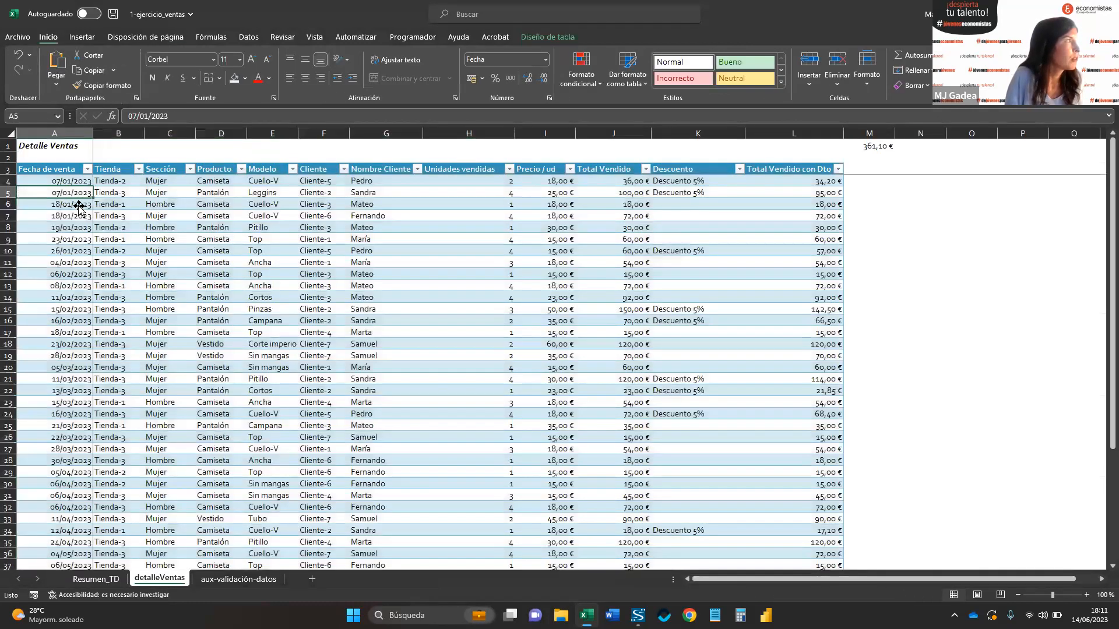
click(71, 168)
click(87, 253)
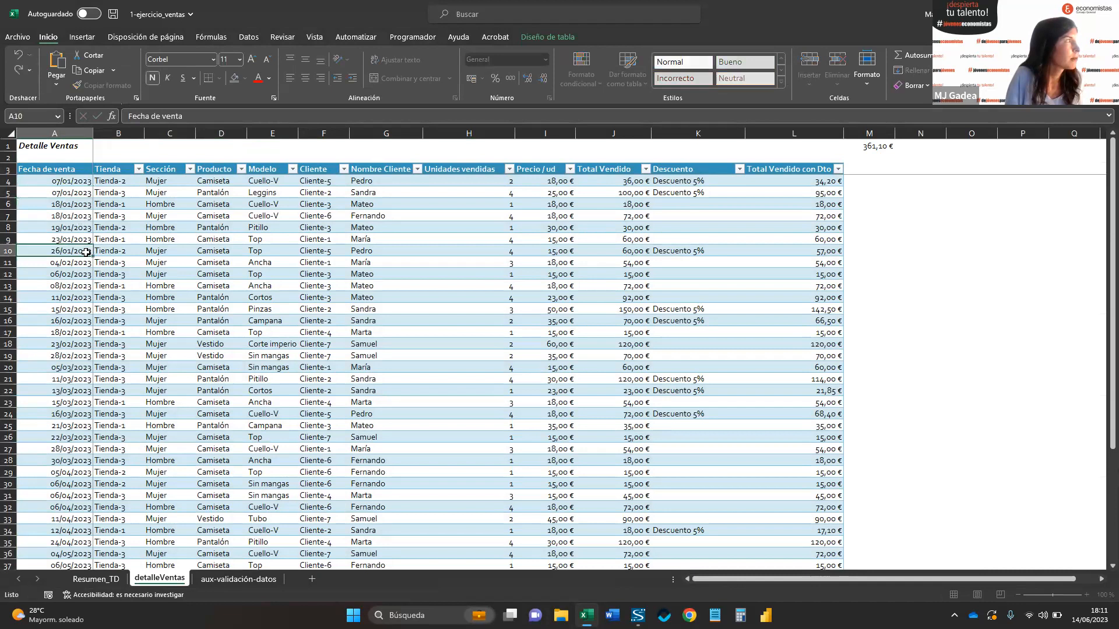
click(66, 182)
key(ctrl+shift+Down)
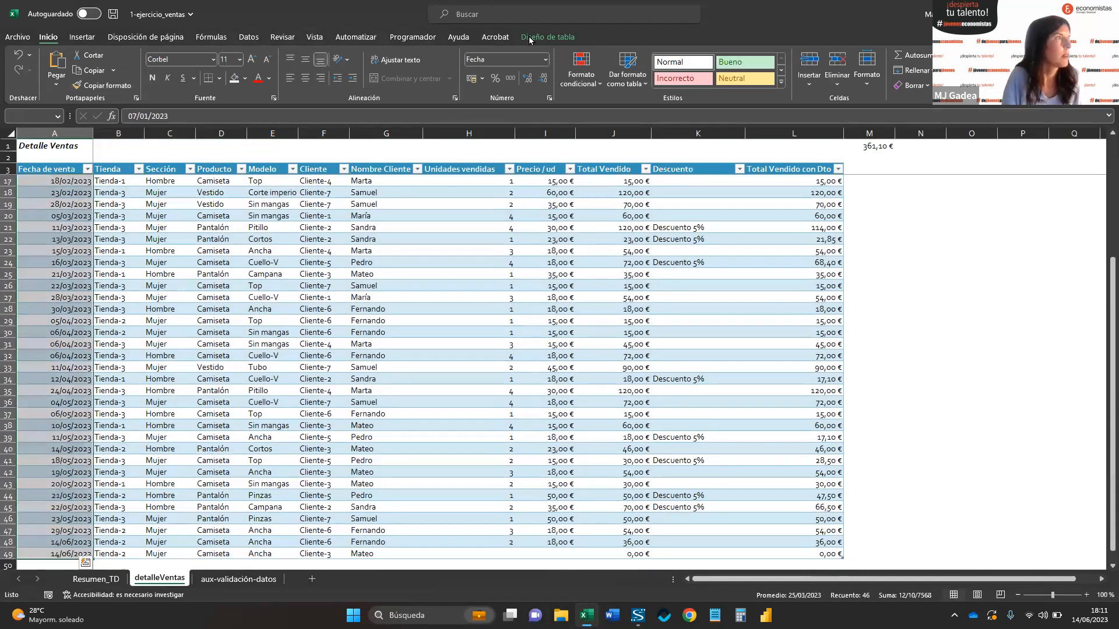
click(546, 60)
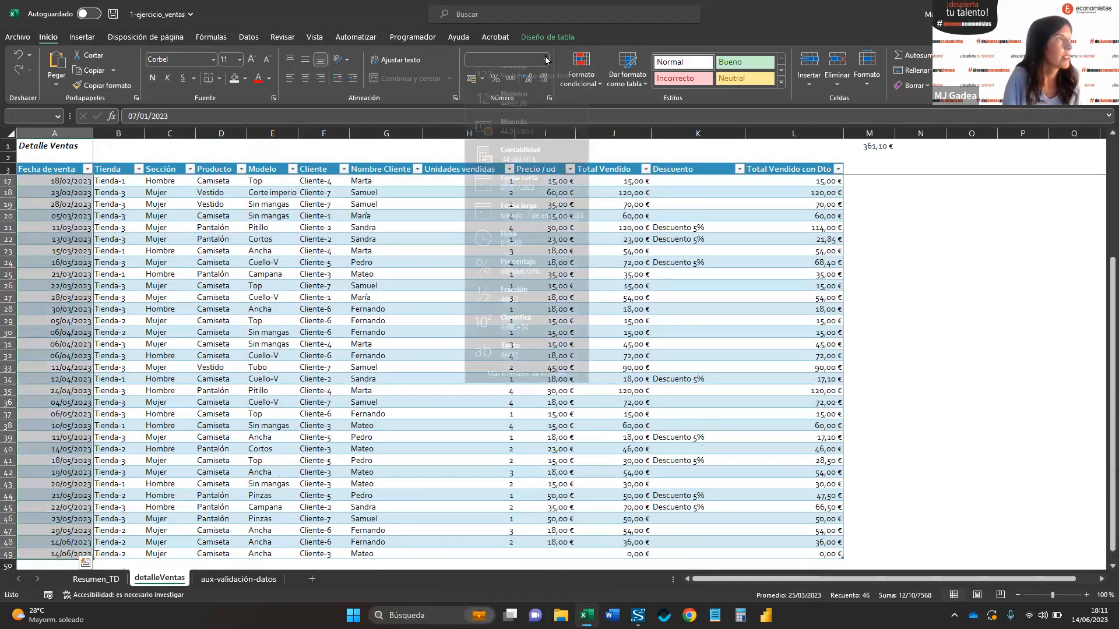
click(538, 201)
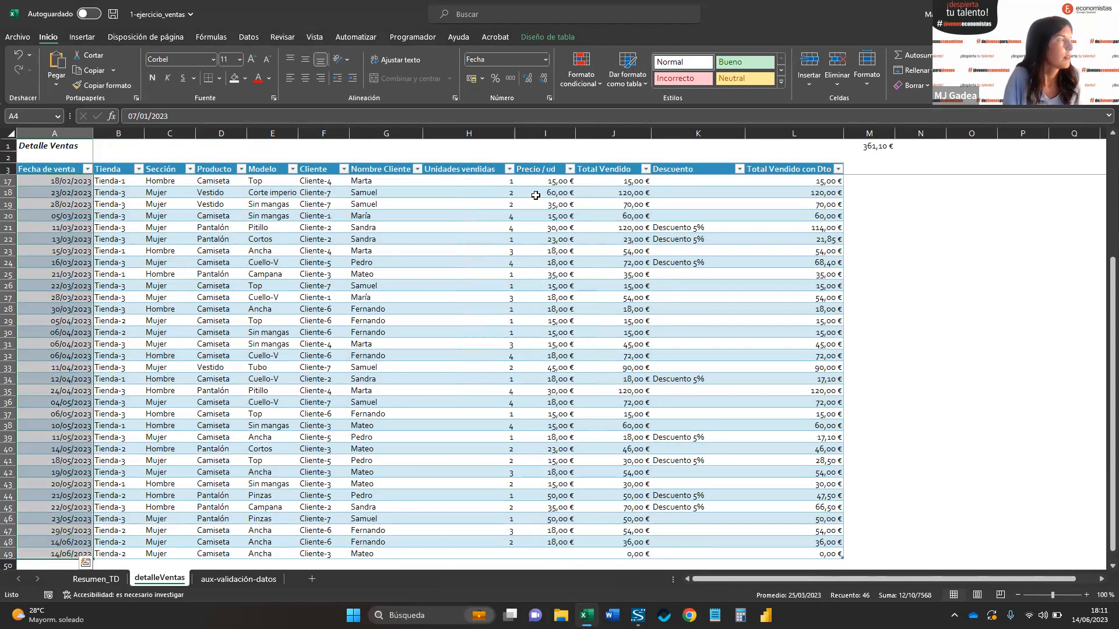
click(212, 580)
click(108, 579)
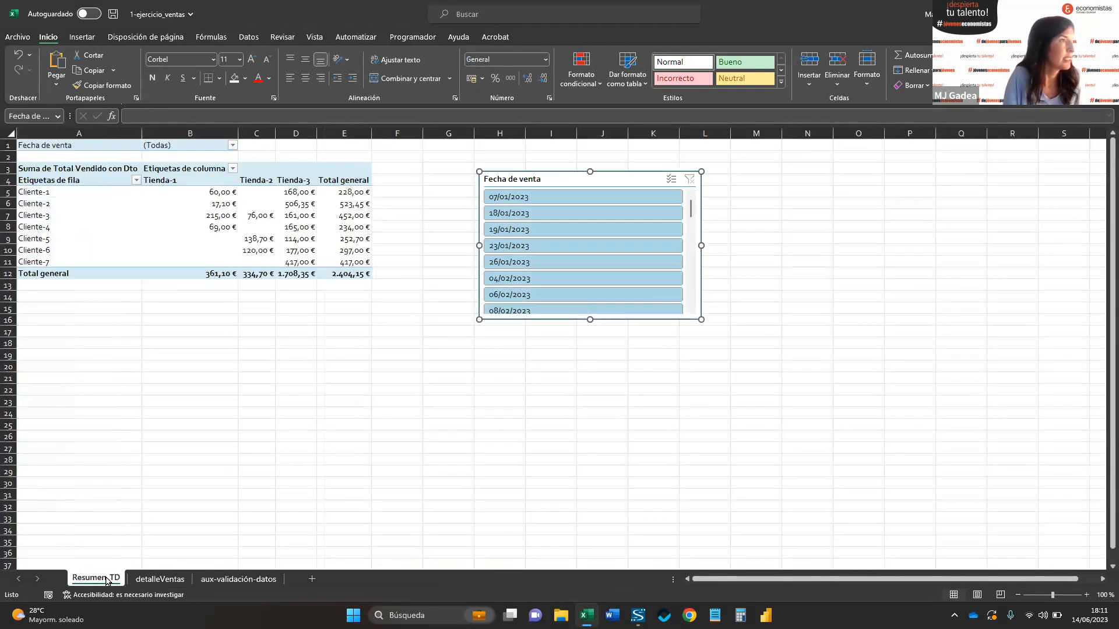
- Delete the Fecha de venta slicer from the Resumen_TD sheet
click(272, 235)
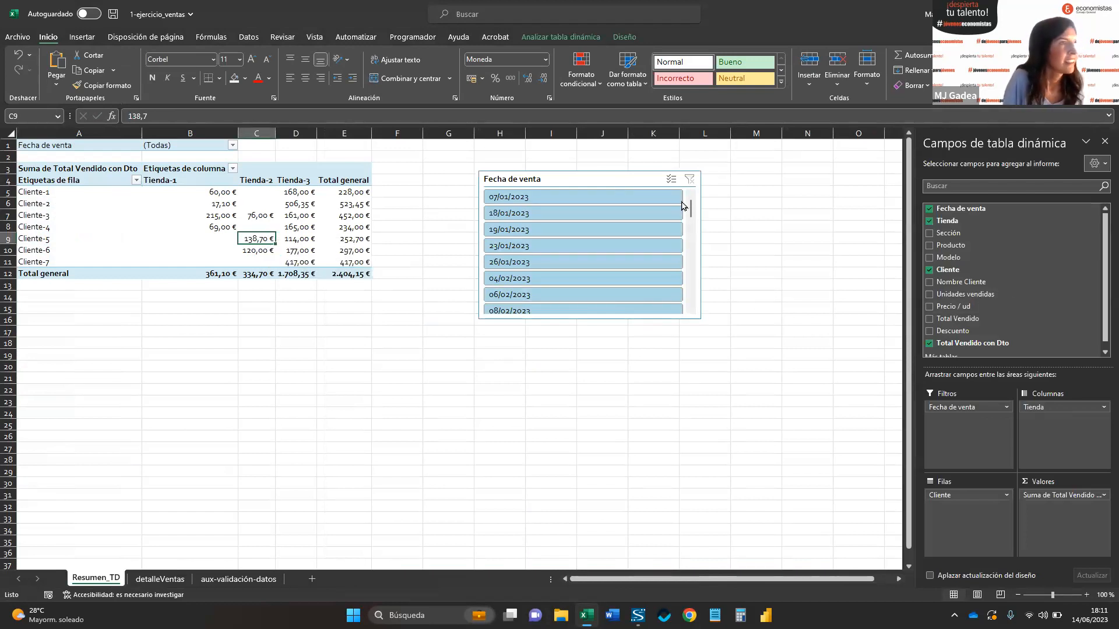
click(510, 186)
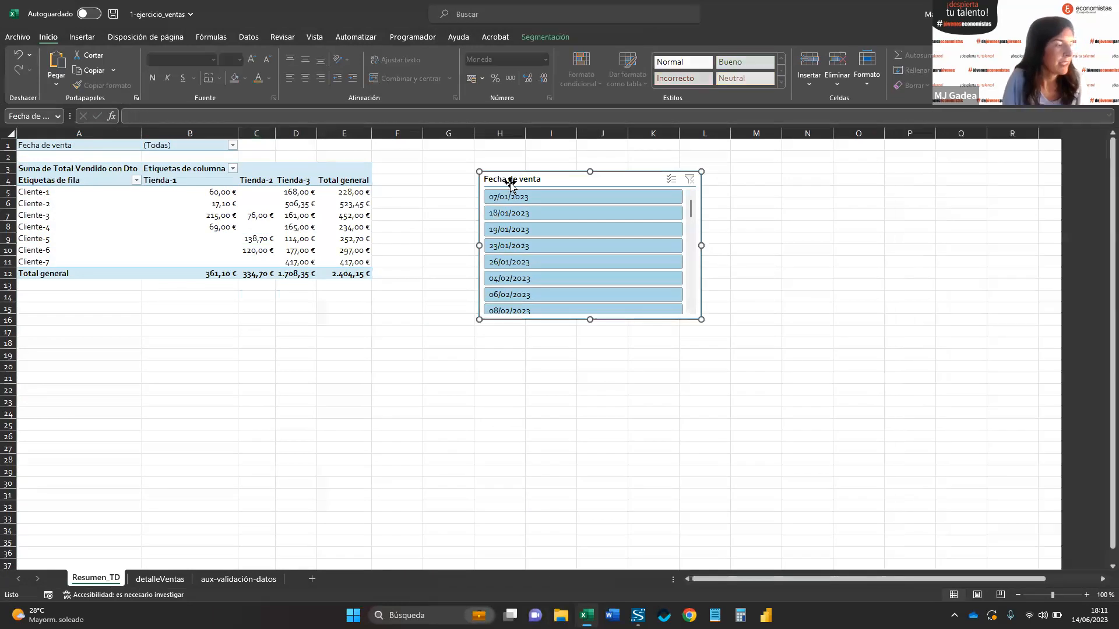
key(Delete)
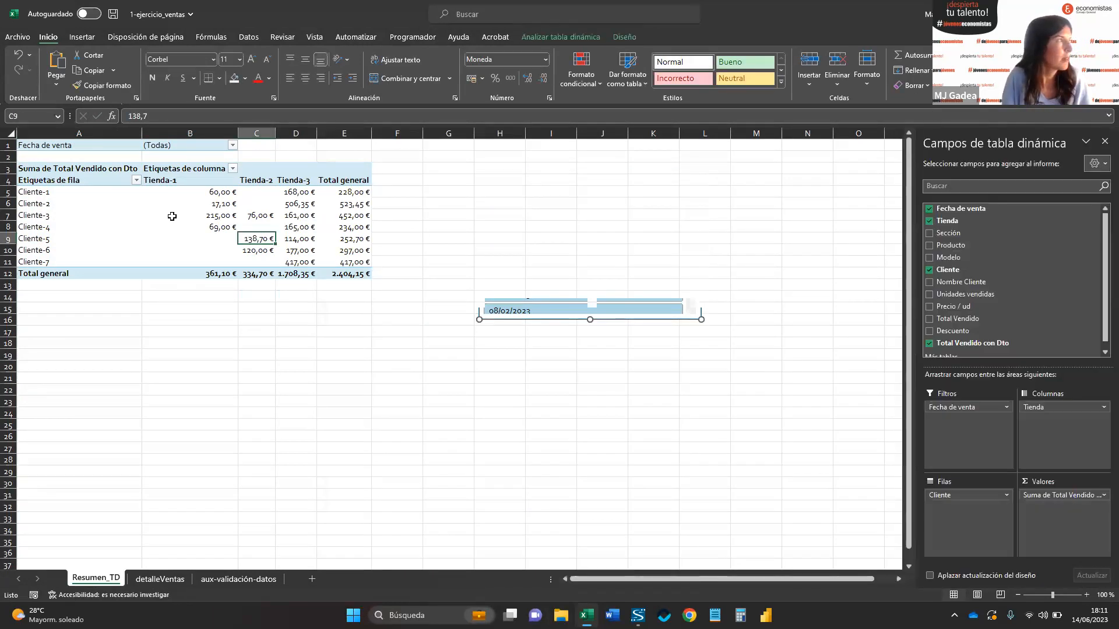
- Refresh the pivot table on Resumen_TD from its source data
right_click(173, 202)
key(Escape)
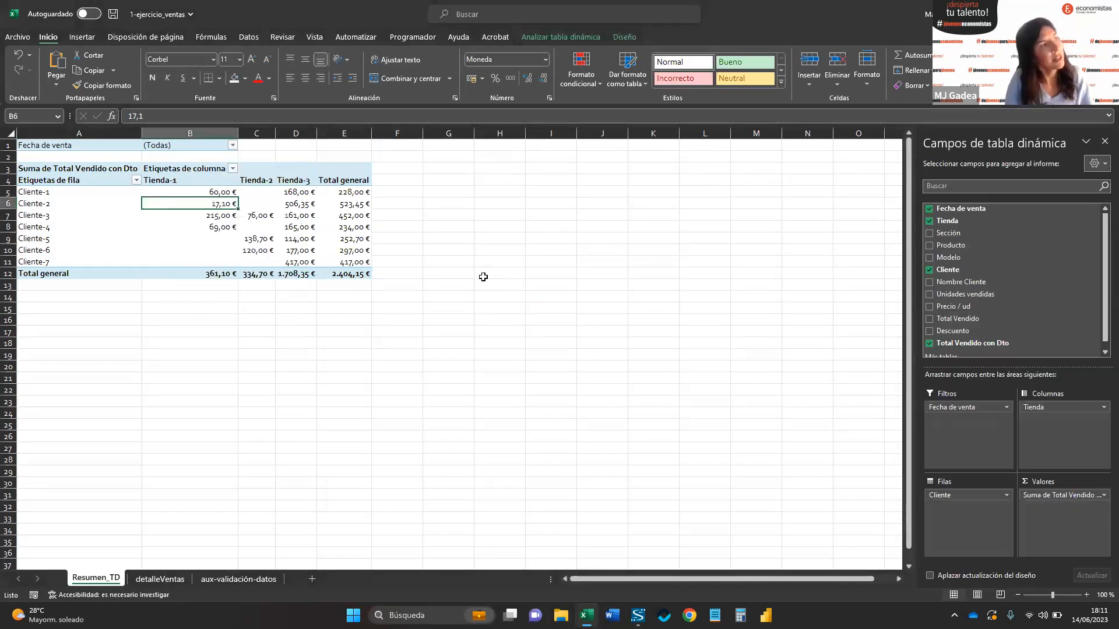
right_click(299, 228)
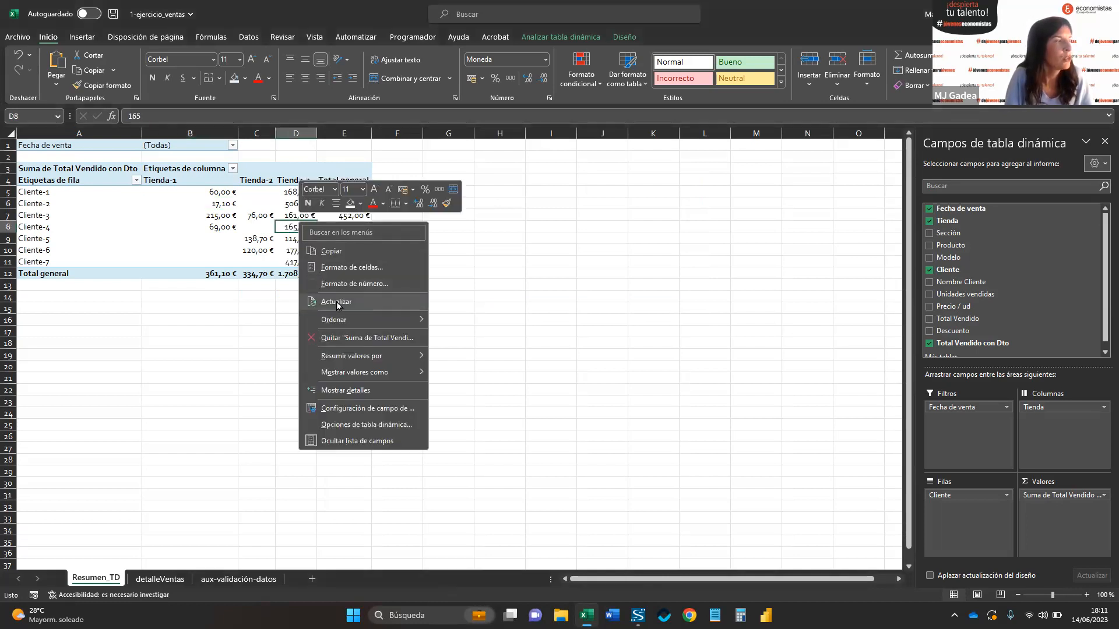
click(586, 30)
click(585, 31)
click(584, 63)
click(291, 215)
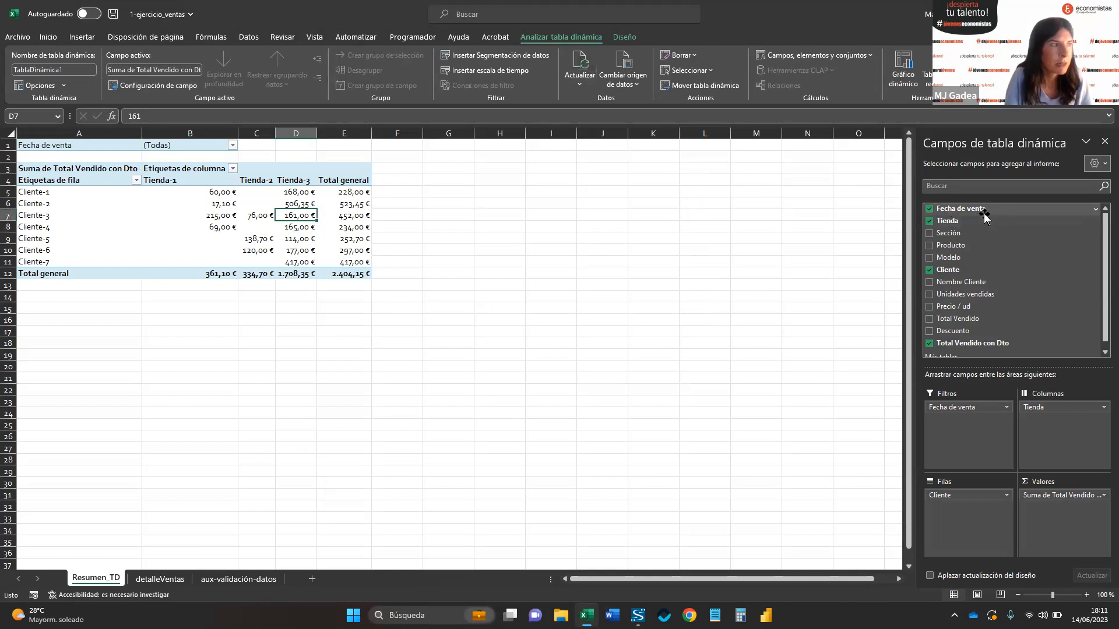
- Remove Fecha de venta from the pivot table, add it again as the report filter and check its date list
drag(974, 213, 949, 250)
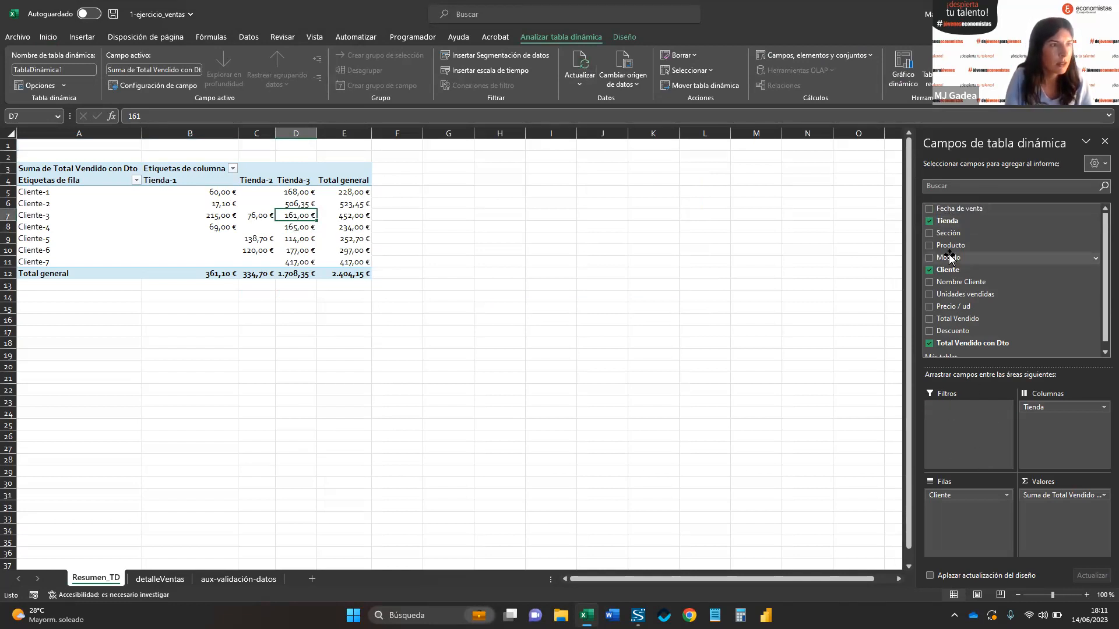
drag(948, 209, 970, 441)
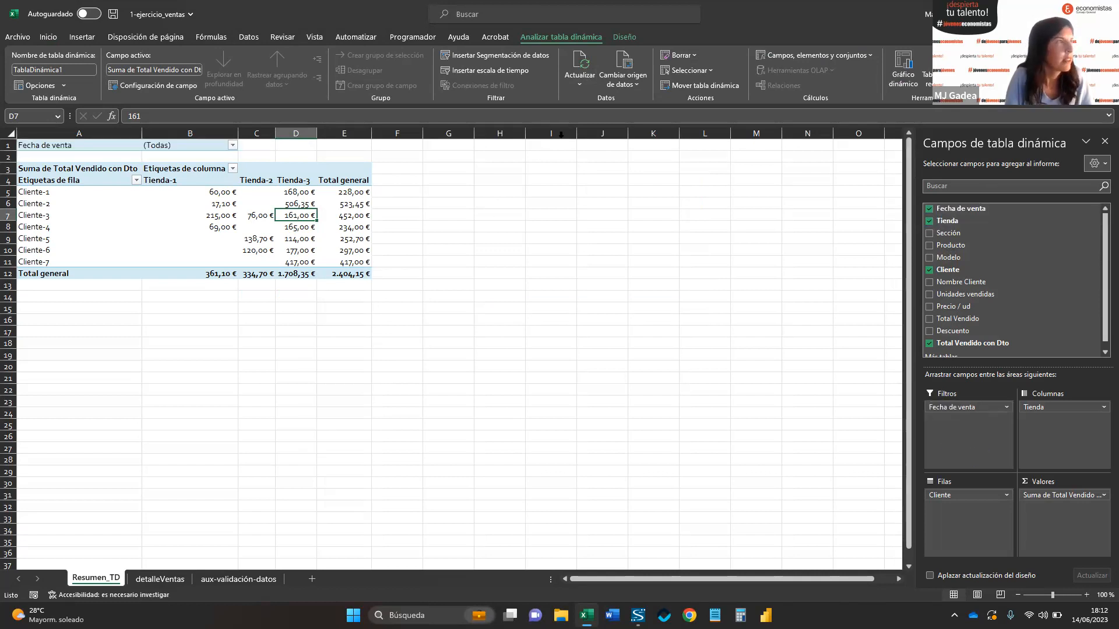
click(233, 145)
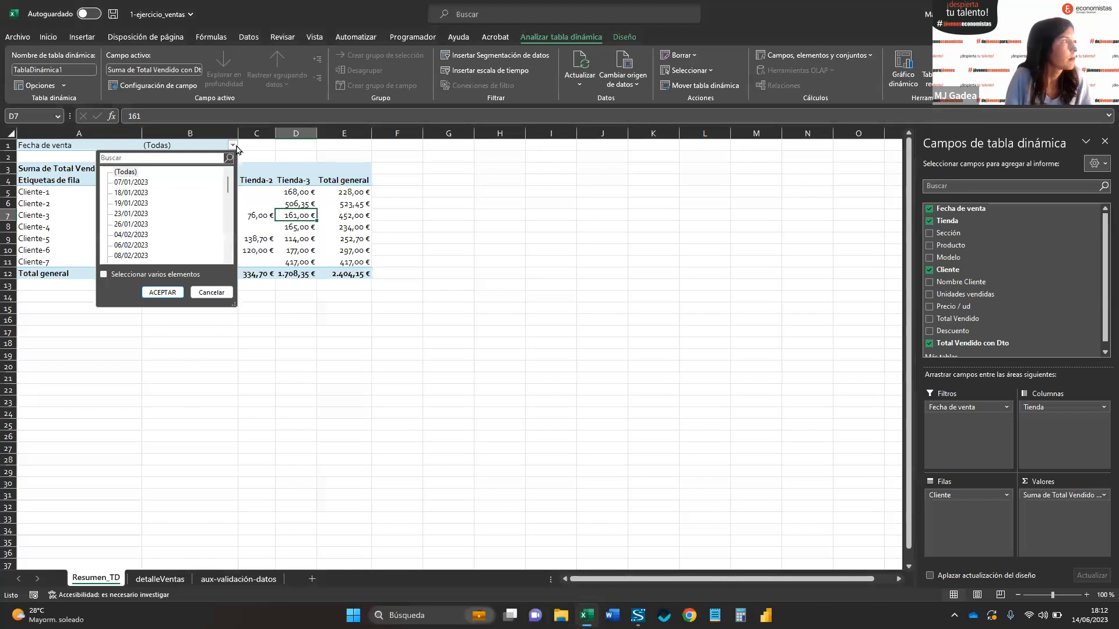
click(236, 148)
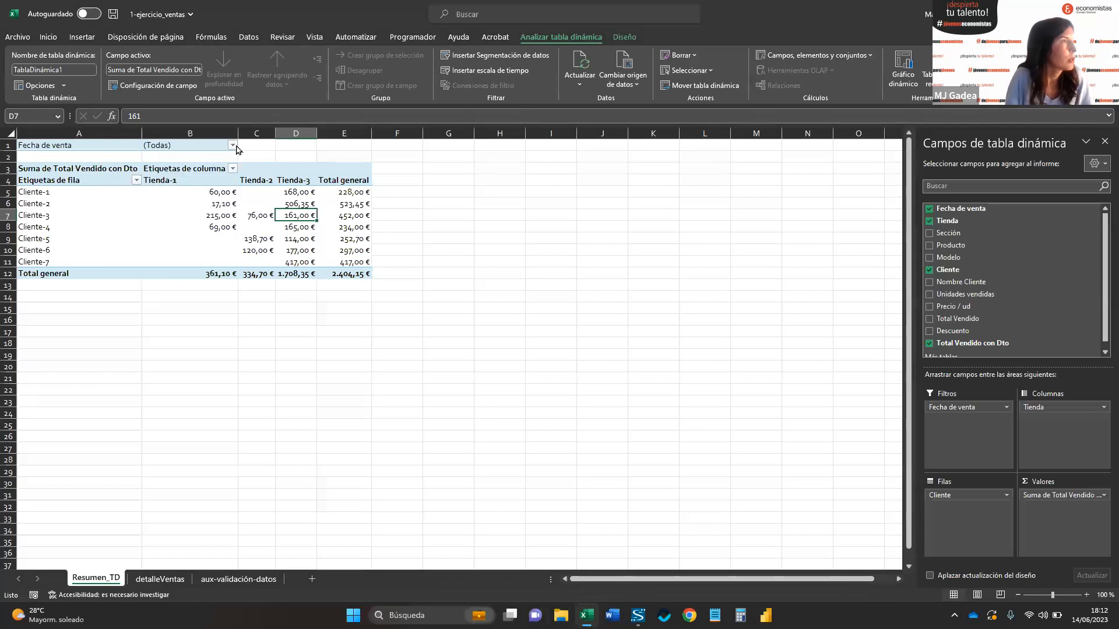
- Try a Fecha de venta slicer on the Resumen_TD pivot table and delete it again
click(495, 57)
click(554, 151)
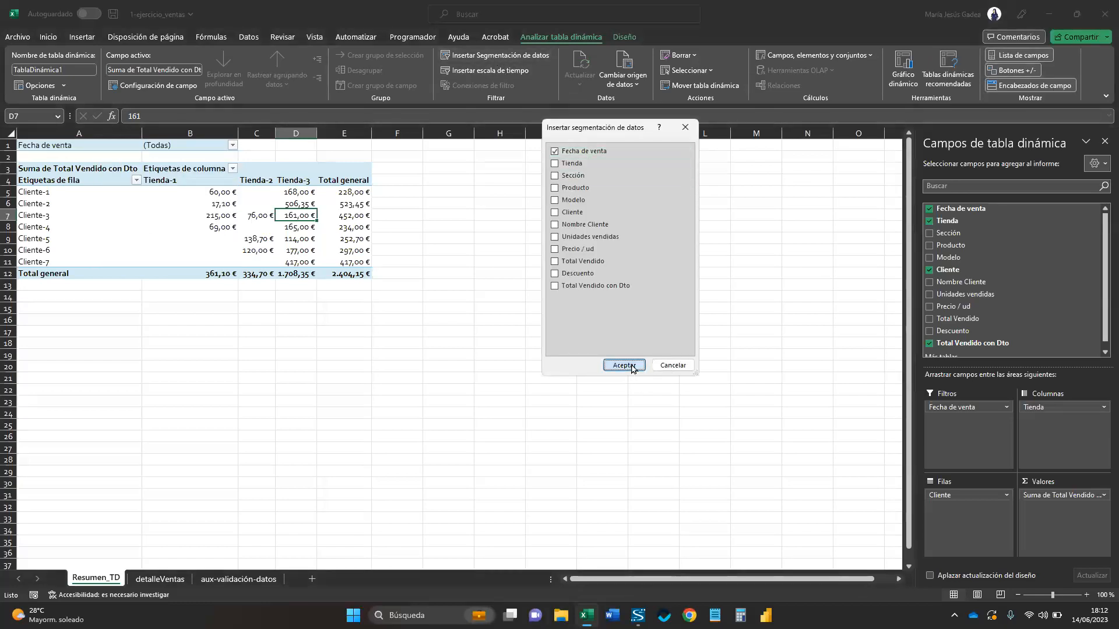
click(624, 366)
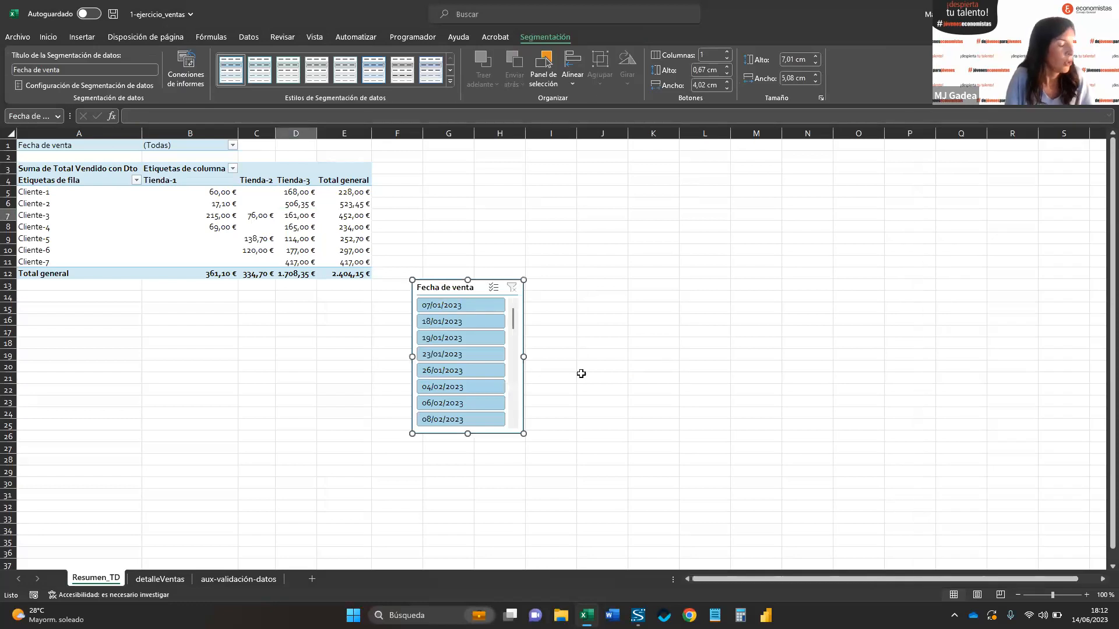
key(Delete)
drag(445, 295, 430, 287)
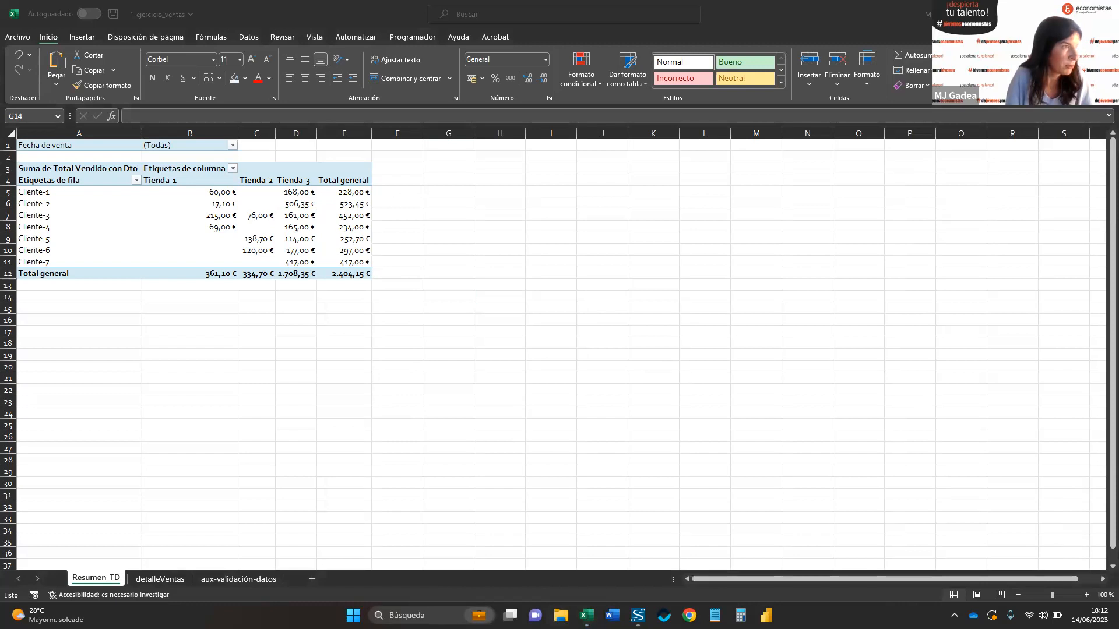
- Switch to the 2-ejercicio (resuelto) workbook and show its resumen_TD_1 sheet
key(super+e)
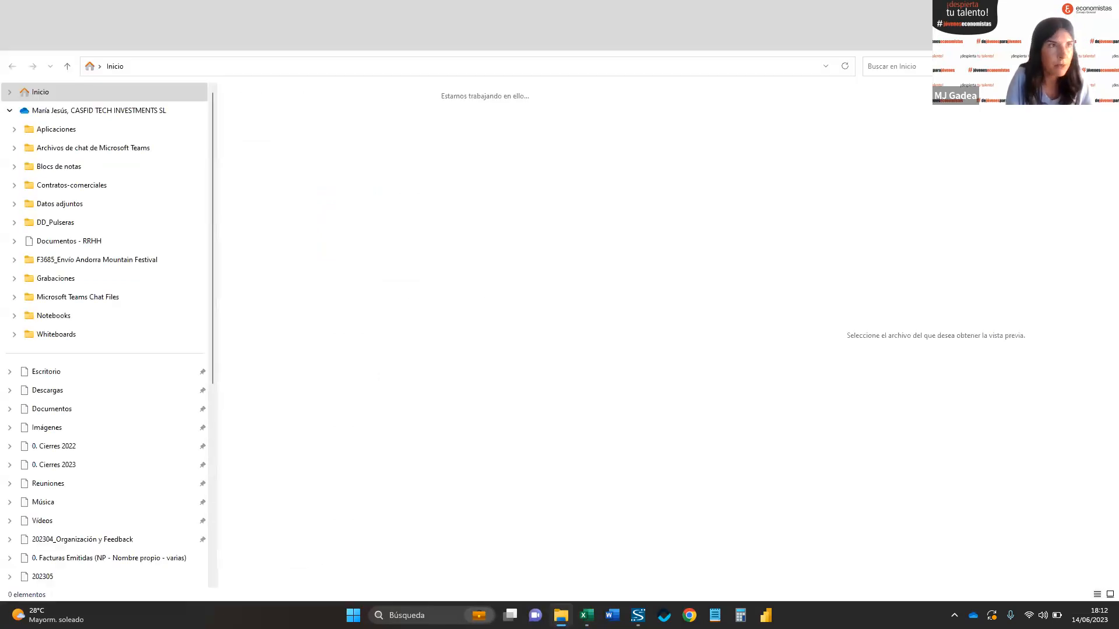
click(1051, 17)
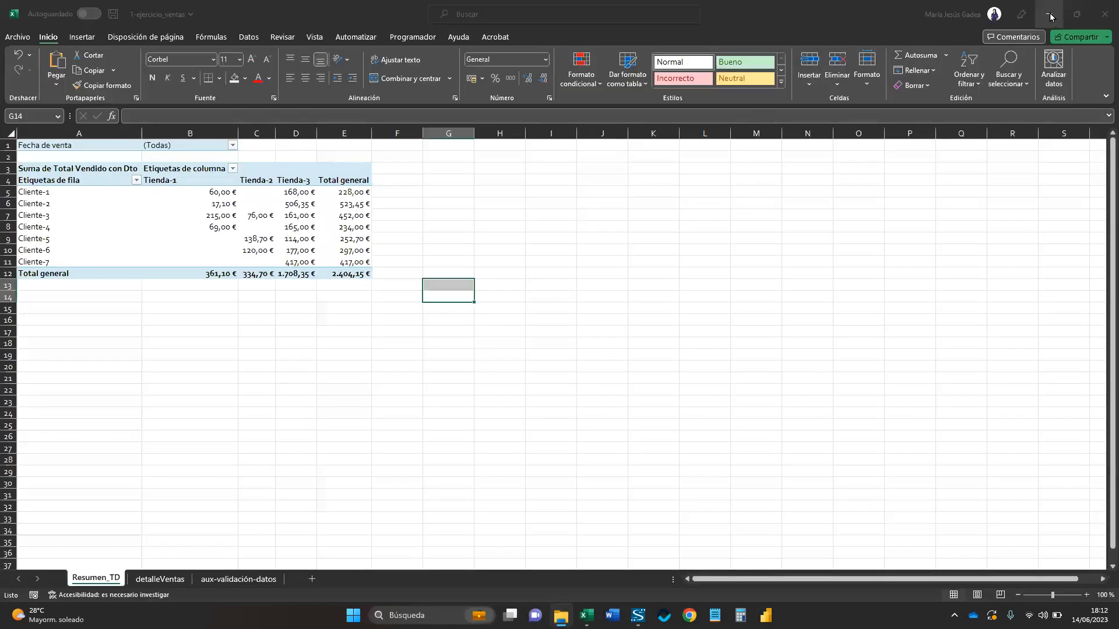
click(1047, 16)
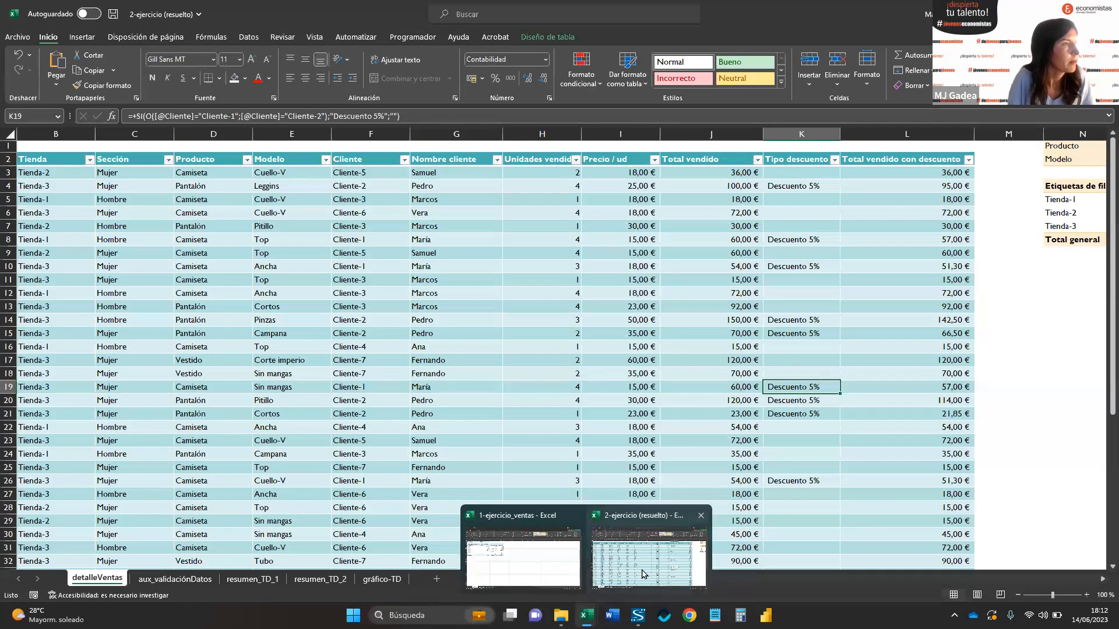
click(643, 574)
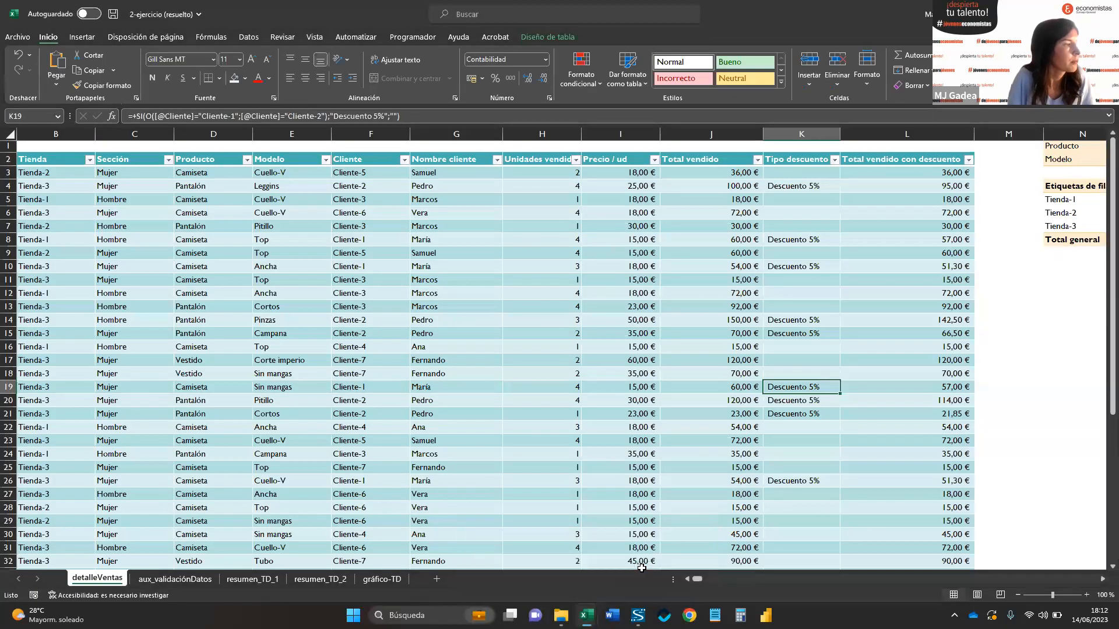
click(278, 578)
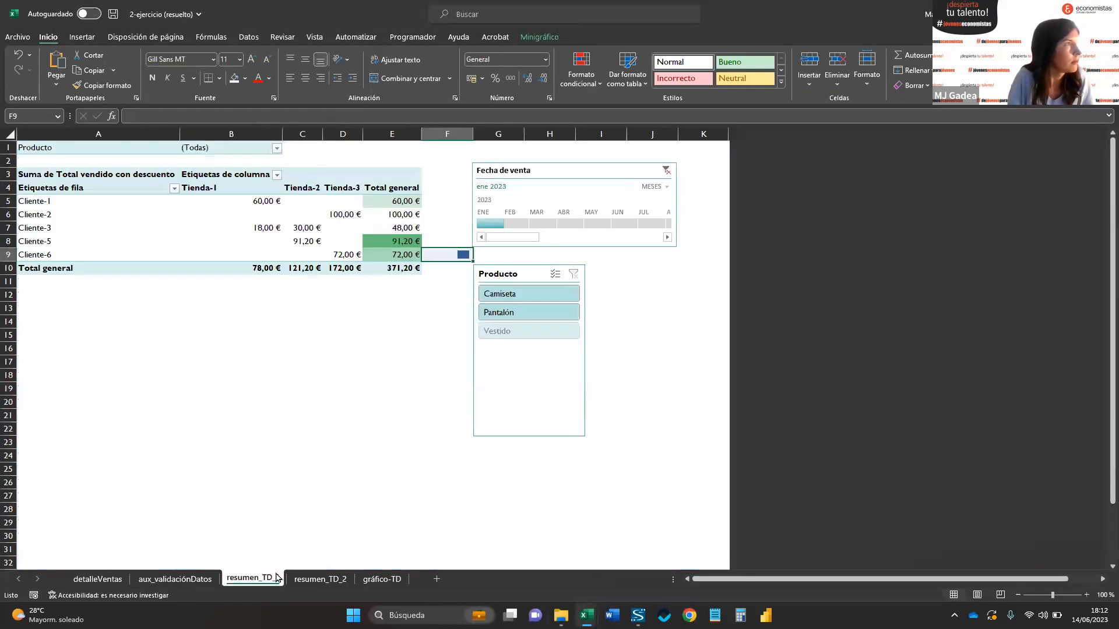
- Delete the Producto slicer from the resumen_TD_1 sheet
click(345, 427)
drag(542, 419, 656, 469)
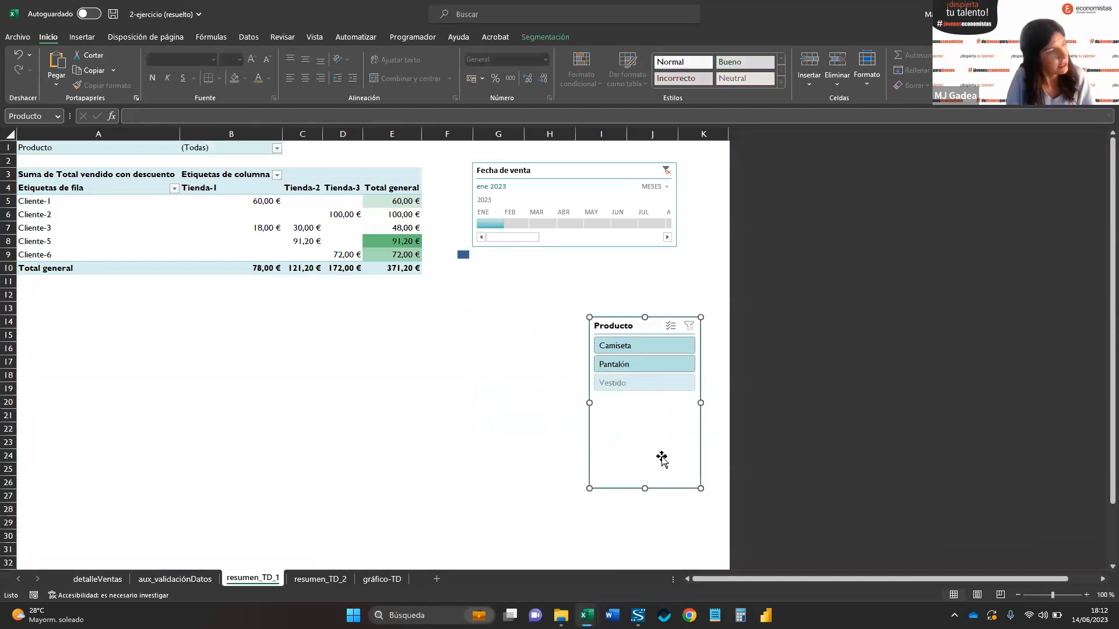
key(Delete)
click(502, 426)
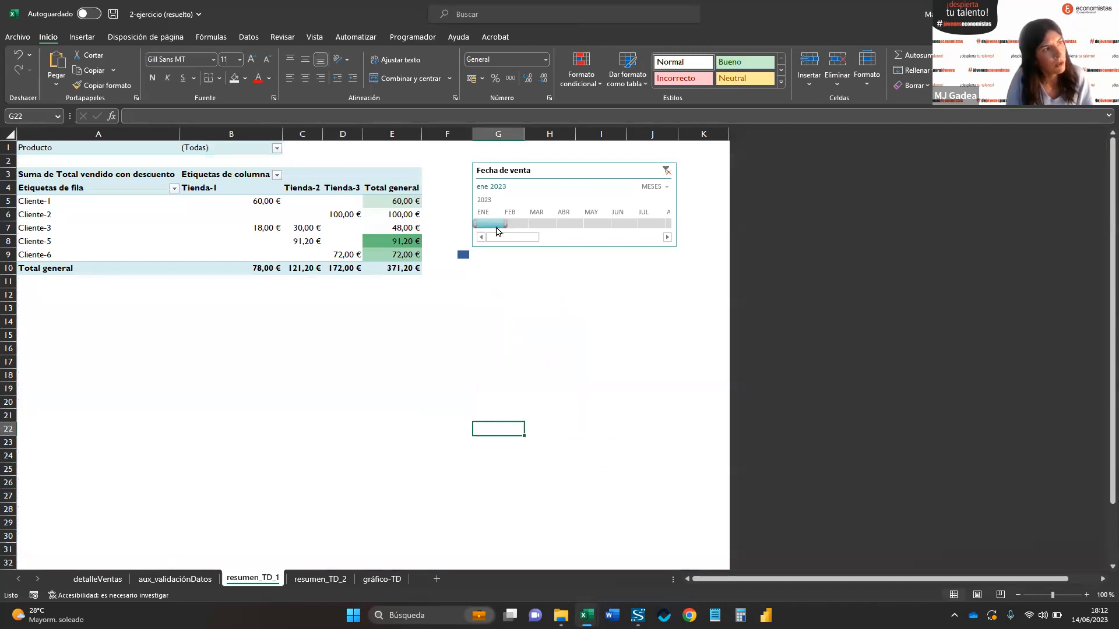
- Reposition the Fecha de venta timeline just beside the pivot table on resumen_TD_1
click(254, 229)
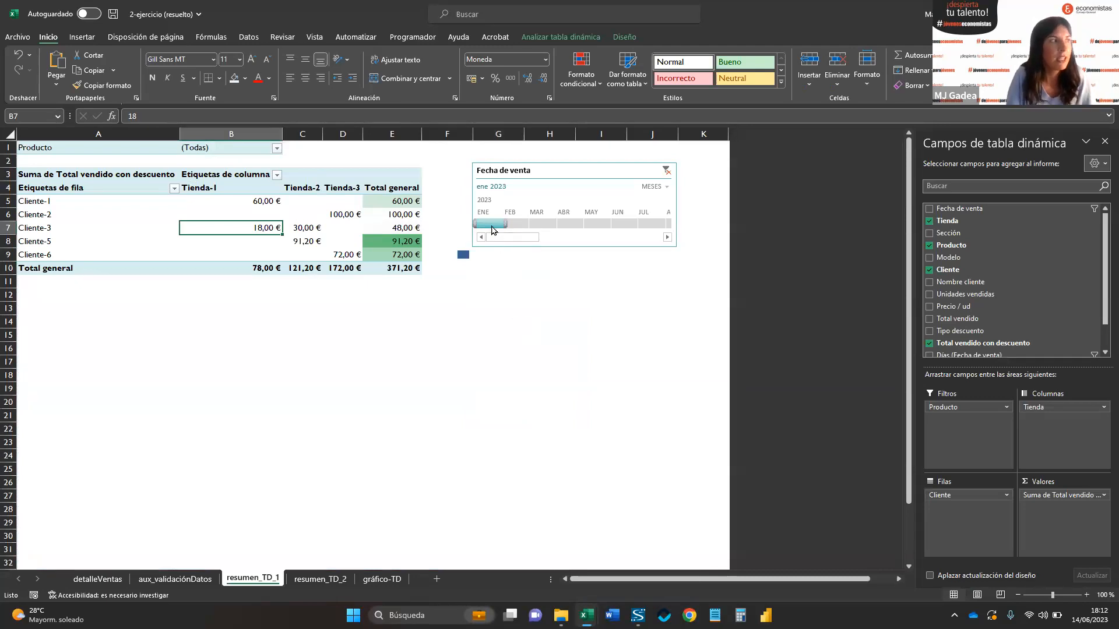
mouse_move(529, 171)
mouse_down()
mouse_move(560, 155)
mouse_move(529, 187)
mouse_up()
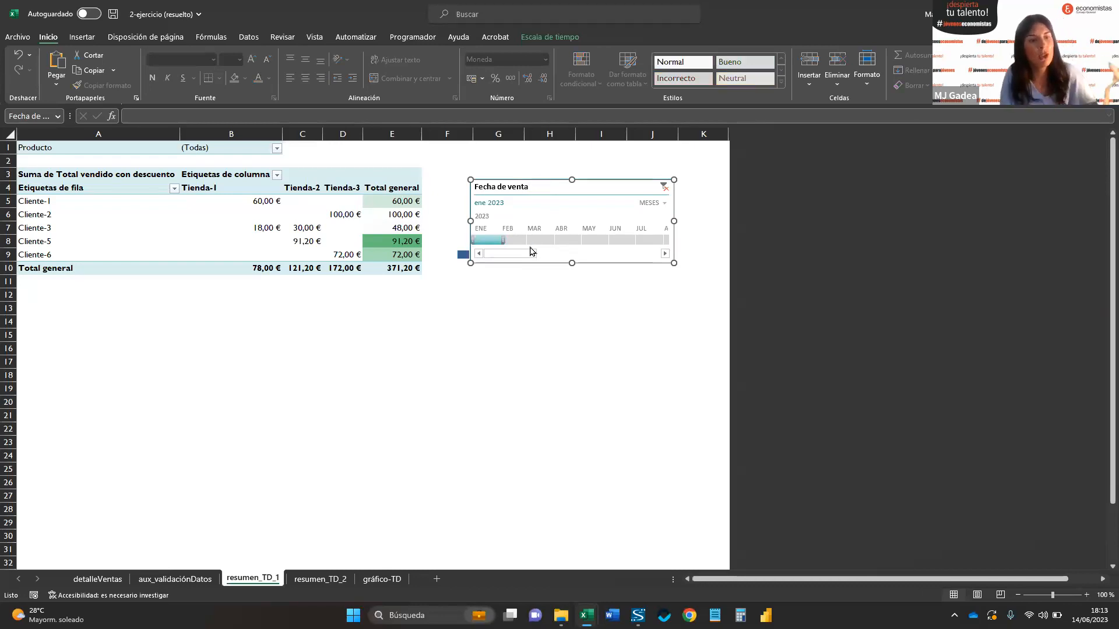
drag(532, 184, 532, 177)
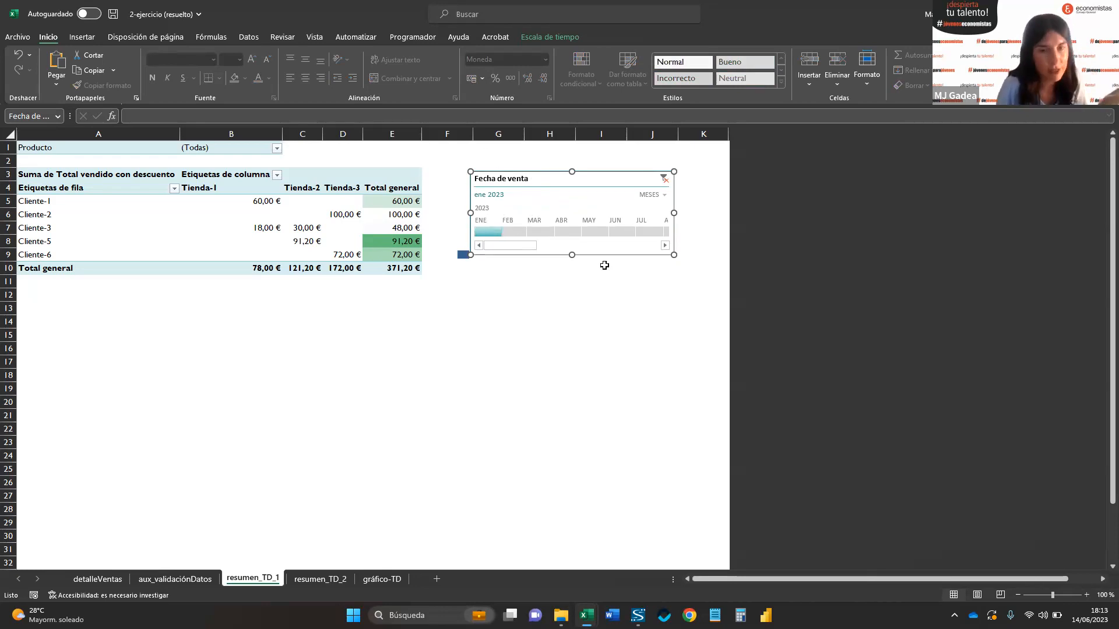
drag(531, 179, 516, 175)
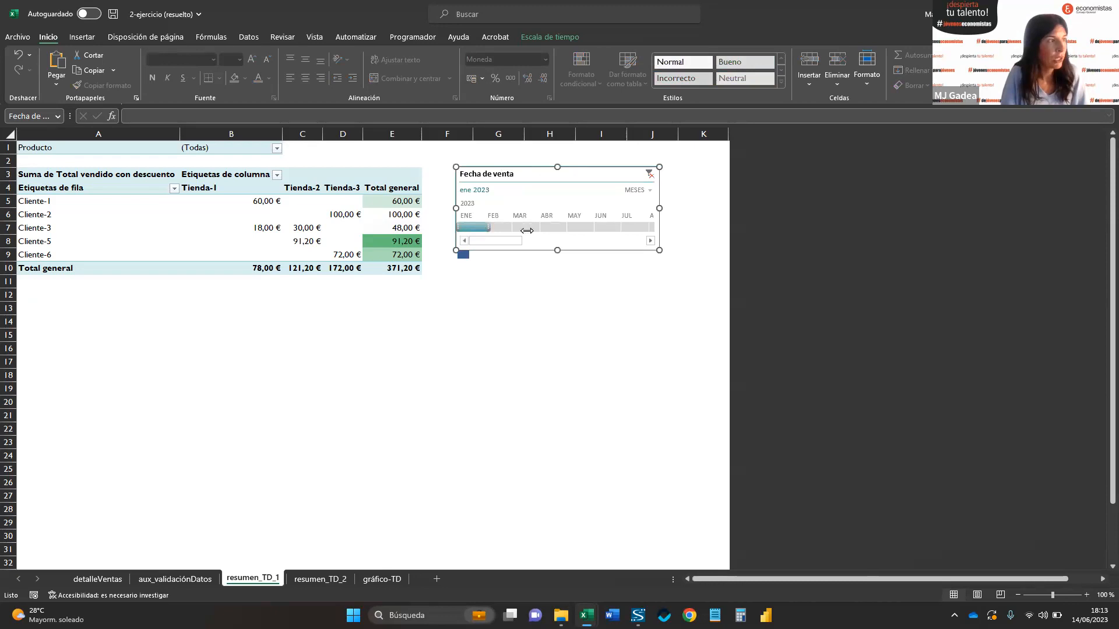
- Extend the Fecha de venta timeline selection to January–August 2023 and shorten it to the first quarter of 2023
drag(489, 227, 657, 227)
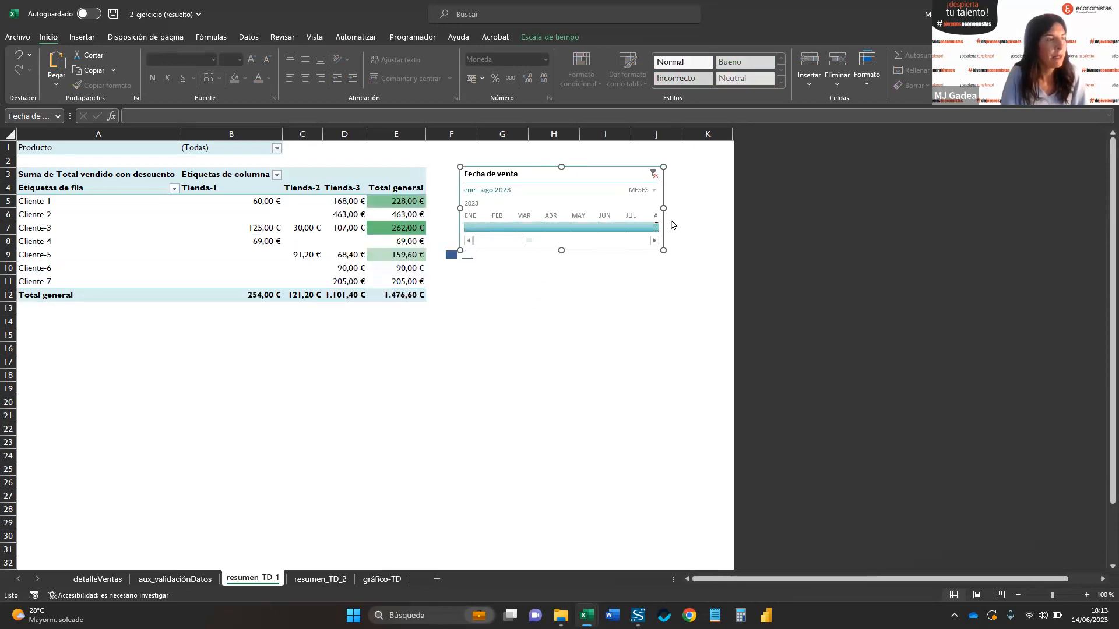
drag(469, 227, 586, 228)
drag(495, 228, 544, 228)
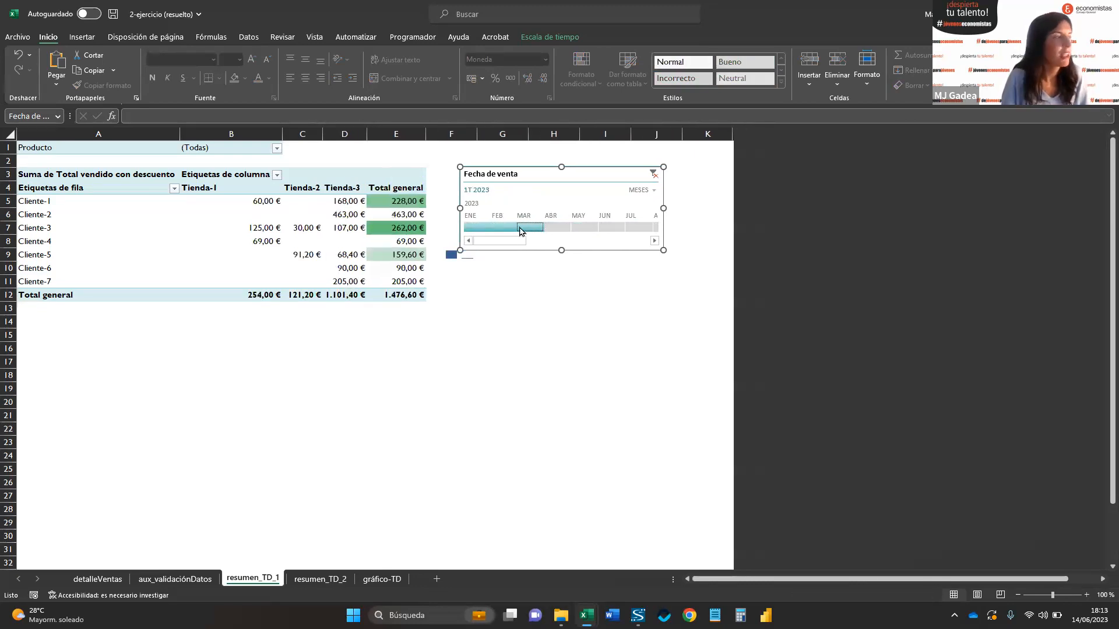
- Filter the resumen_TD_1 pivot table by single months on the timeline, trying April and March and ending on February 2023
click(576, 227)
click(552, 227)
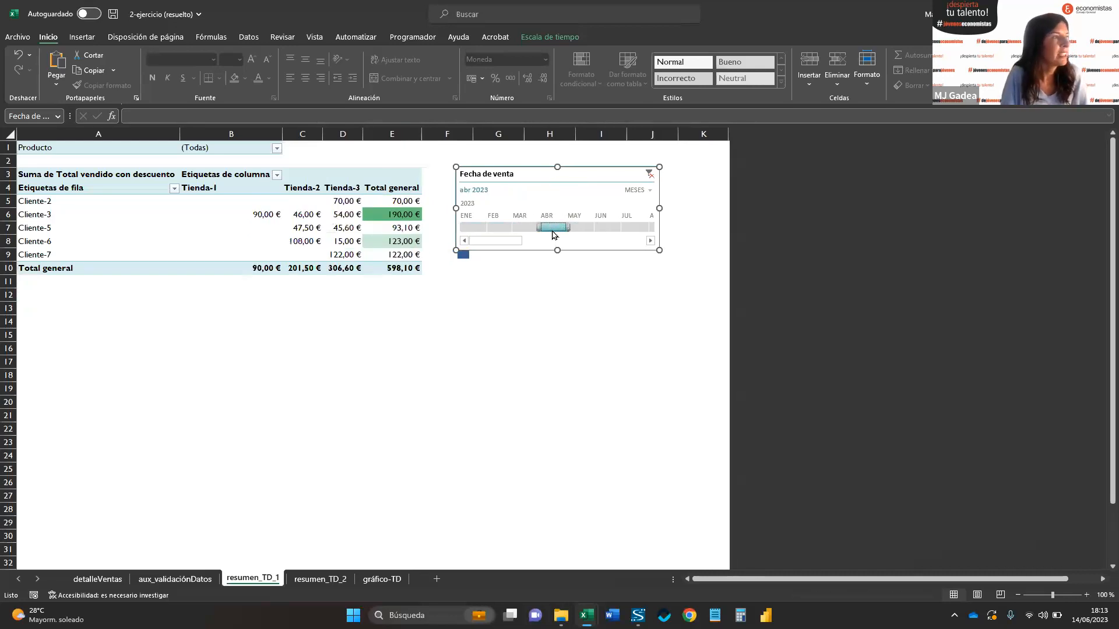
click(525, 228)
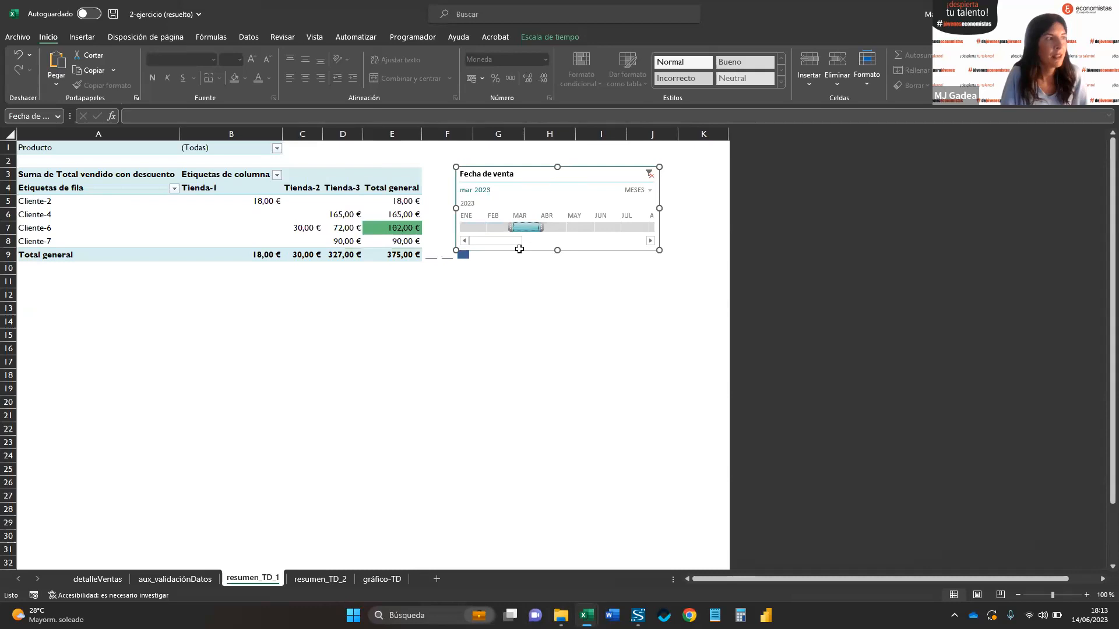
click(516, 228)
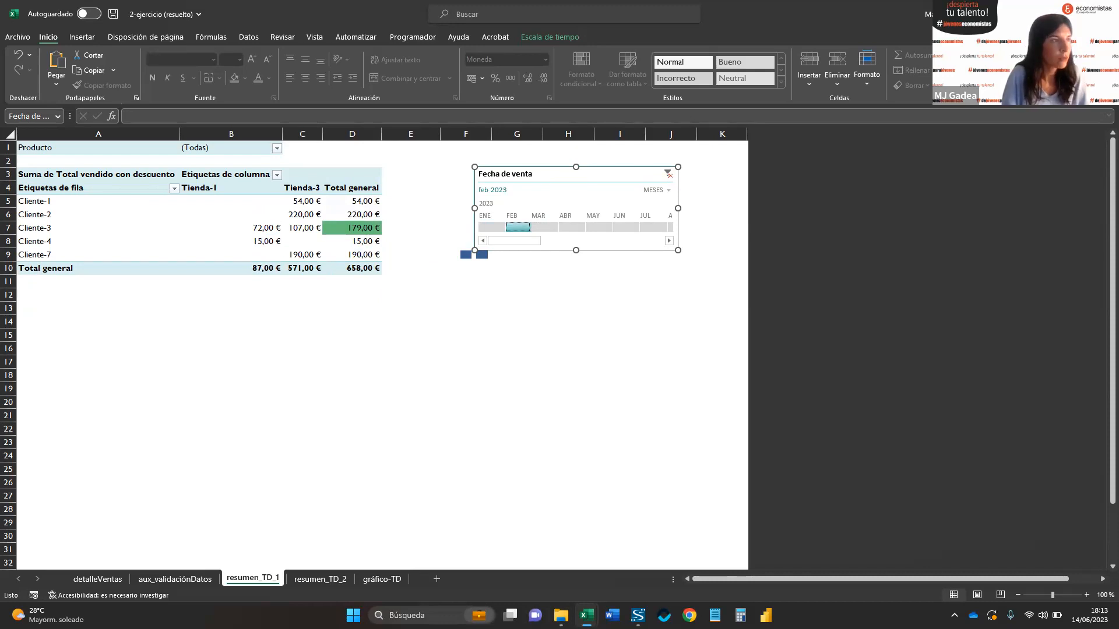
- Switch to the 1-ejercicio_ventas workbook, extract the Tienda-3 sales detail of Cliente-4 to a new sheet and return to Resumen_TD
key(alt+Tab)
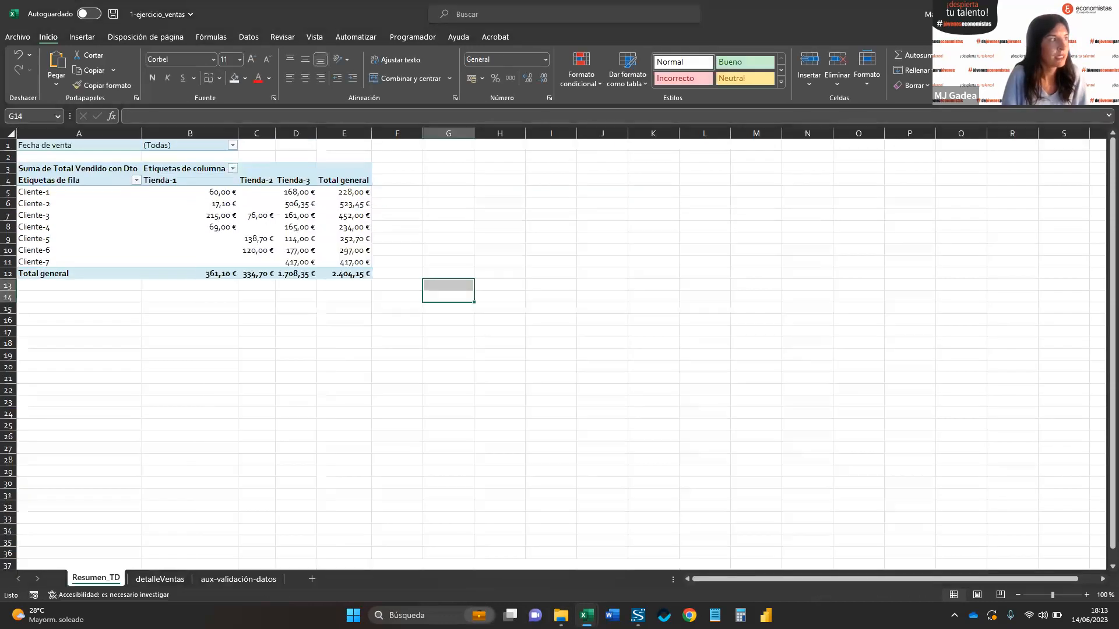
double_click(294, 228)
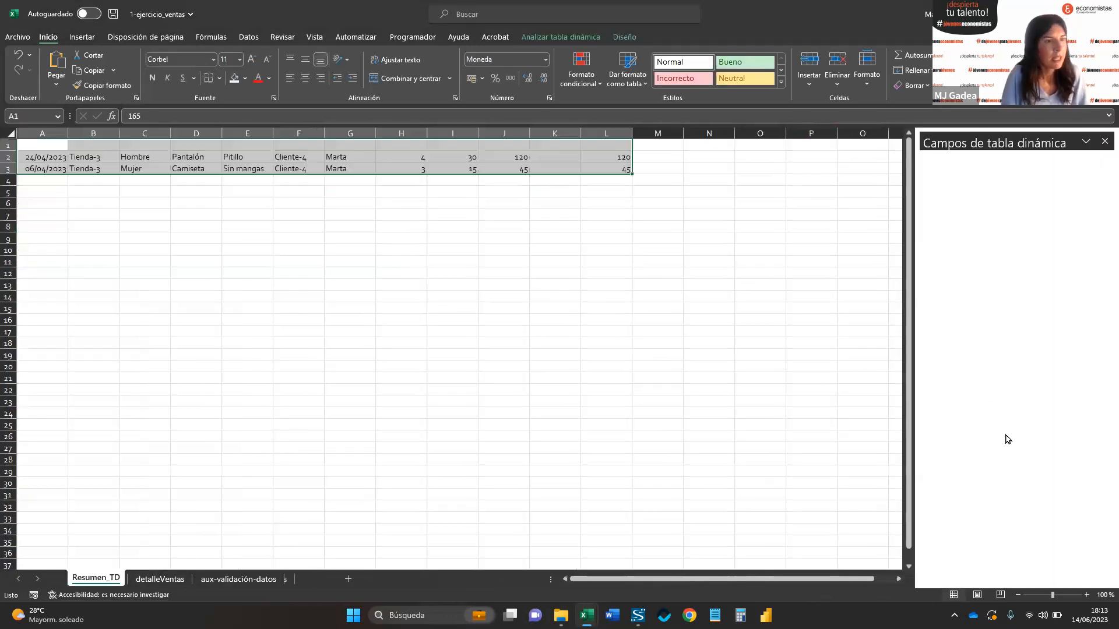
click(127, 584)
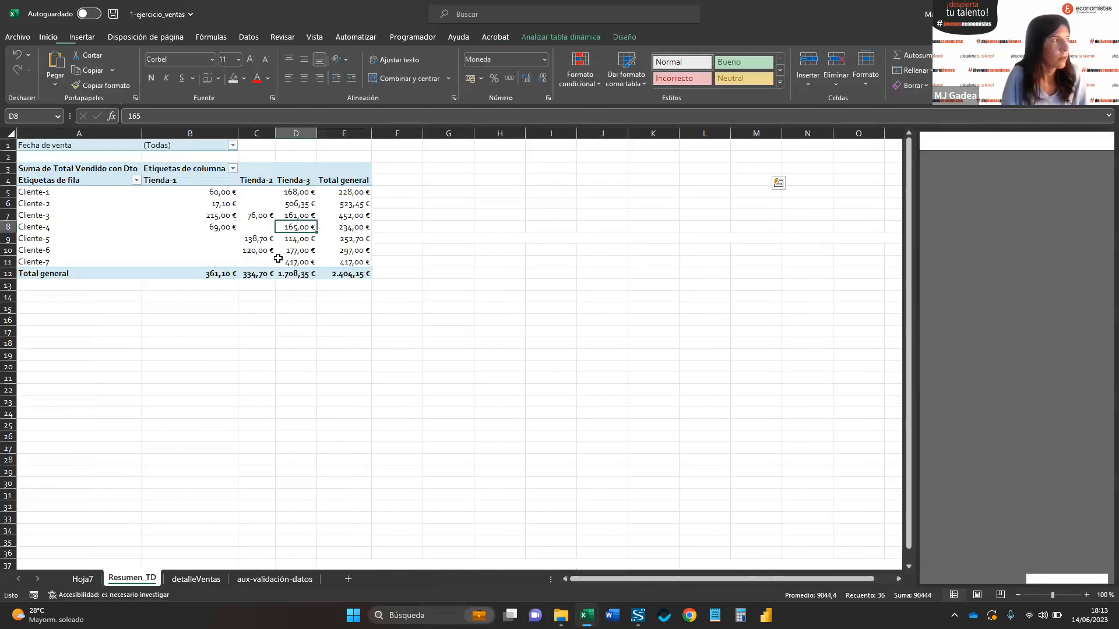
- Remove the Fecha de venta report filter and insert a Producto slicer in the empty area beside the pivot table
drag(953, 406, 959, 338)
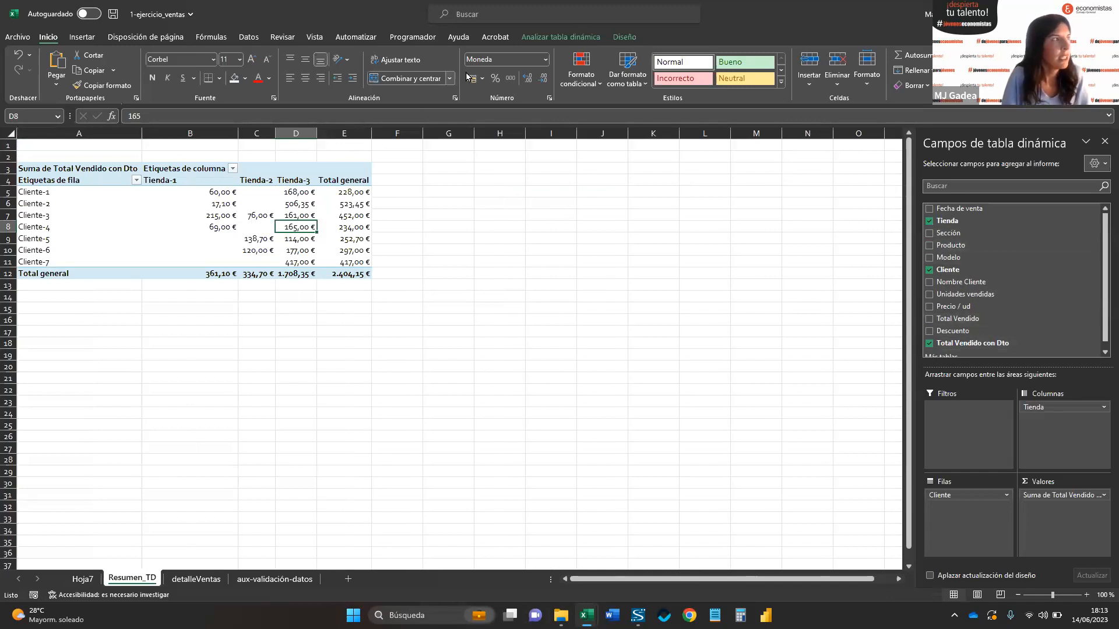
click(357, 201)
click(557, 37)
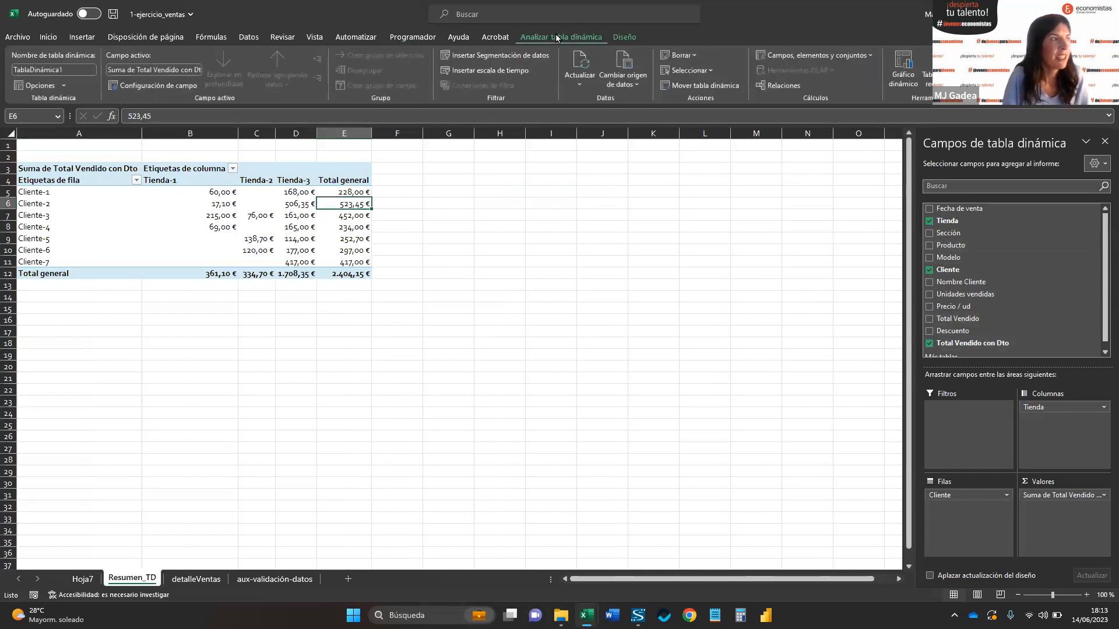
click(528, 58)
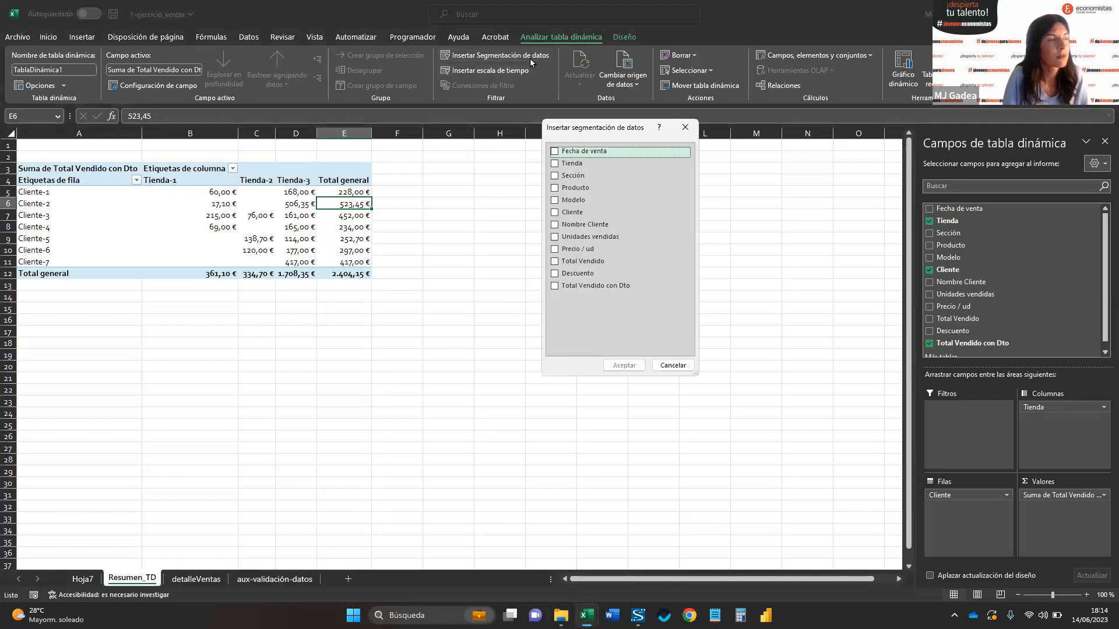
click(554, 191)
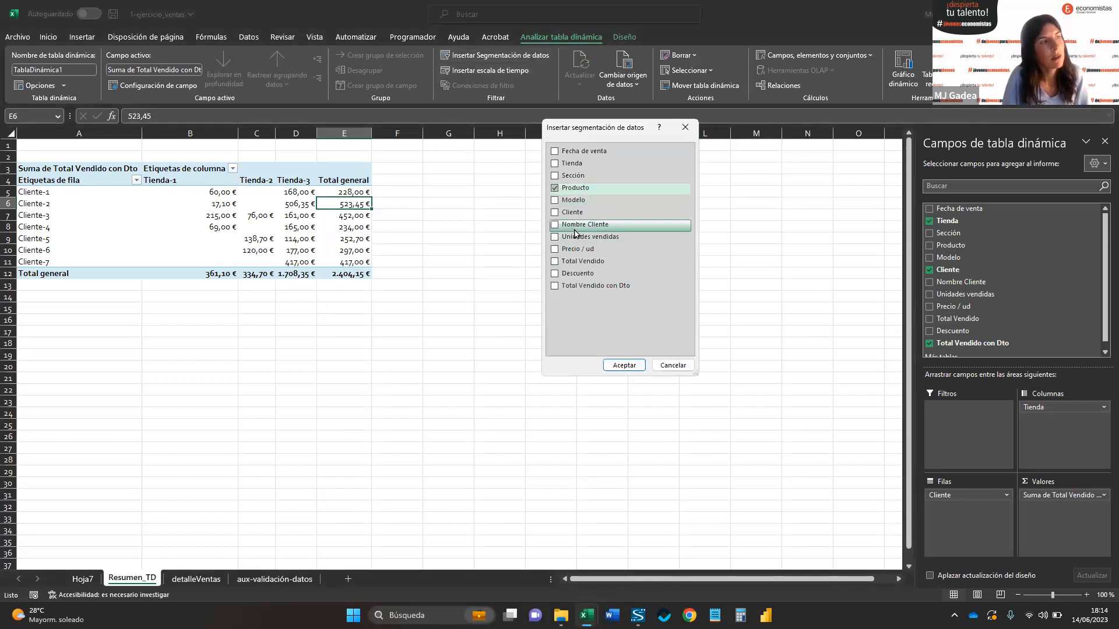
click(623, 365)
drag(509, 415, 713, 299)
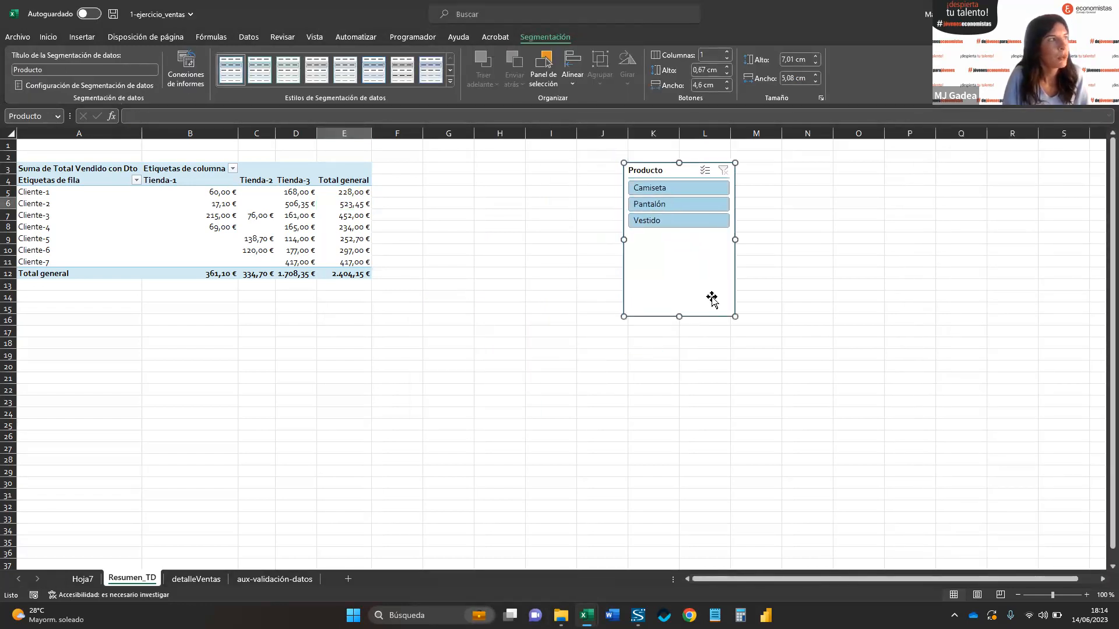
- Try a Fecha de venta timeline on the Resumen_TD pivot table and delete it again
click(49, 37)
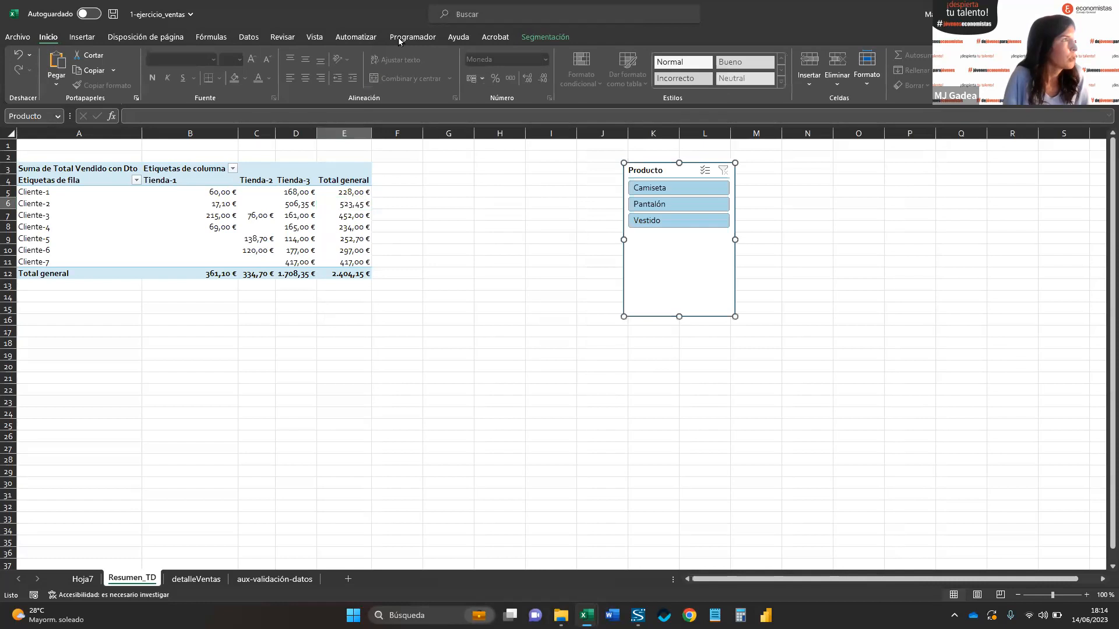
click(252, 37)
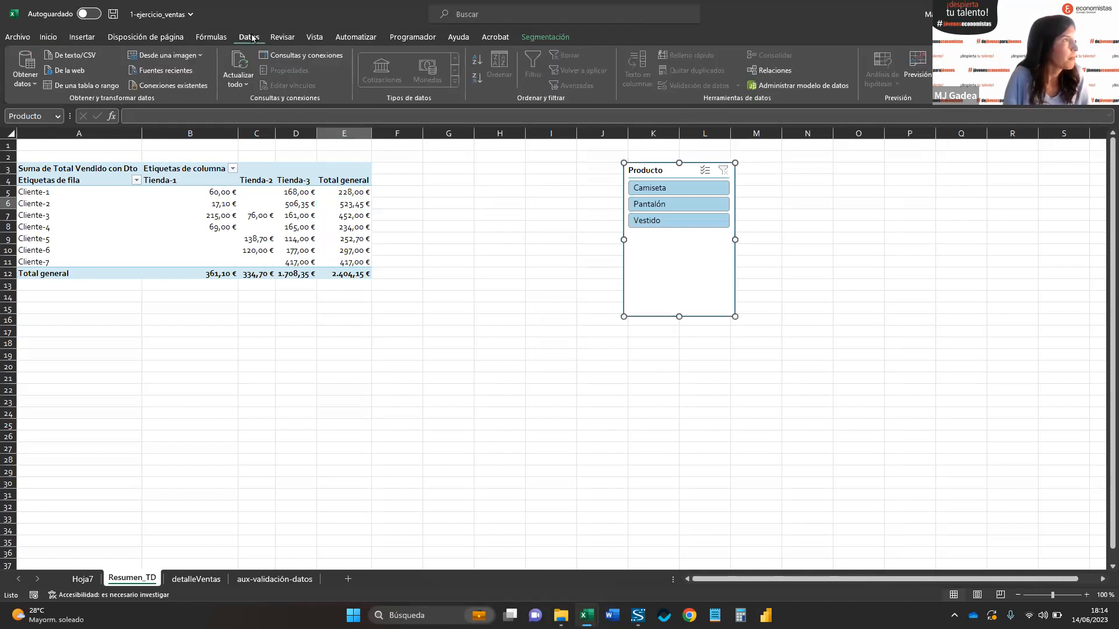
click(530, 39)
click(281, 228)
click(559, 37)
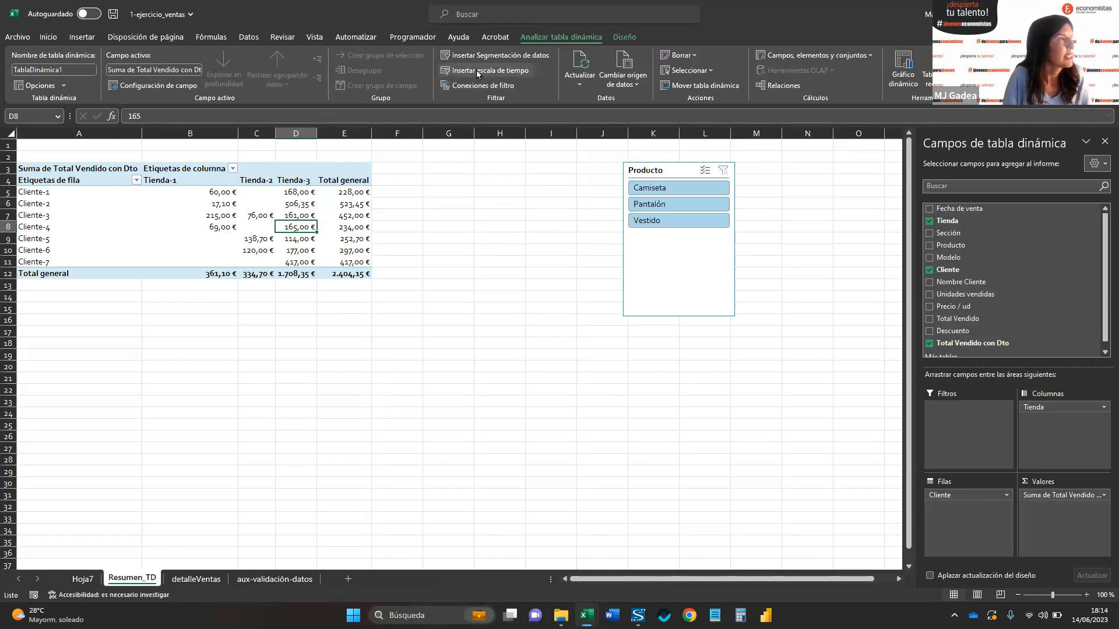
click(477, 72)
click(559, 195)
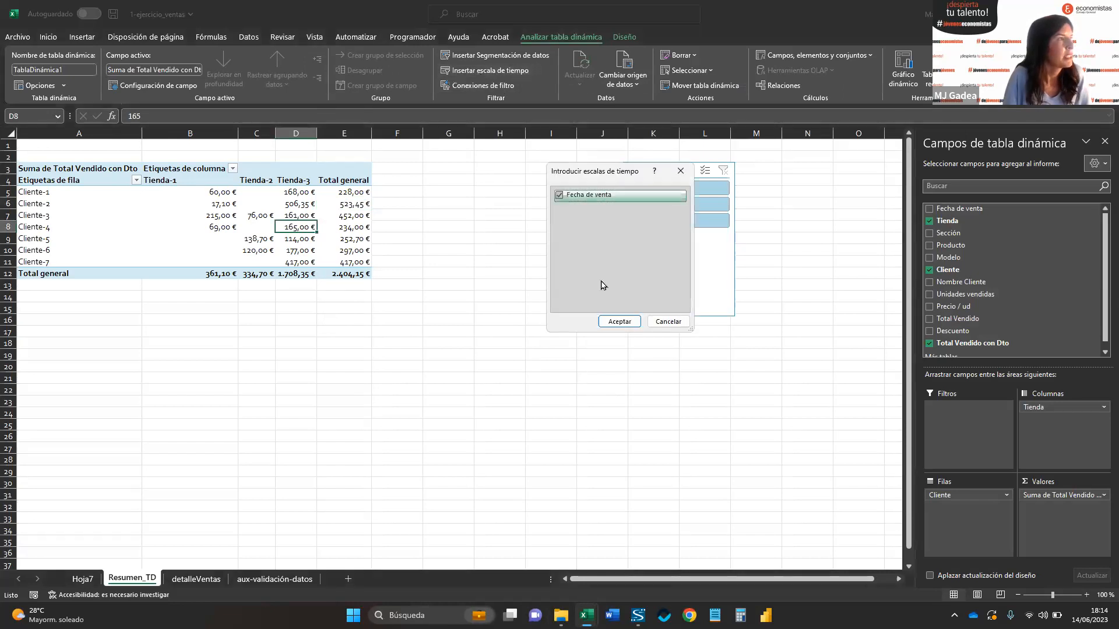
click(611, 321)
drag(502, 332, 504, 246)
key(Delete)
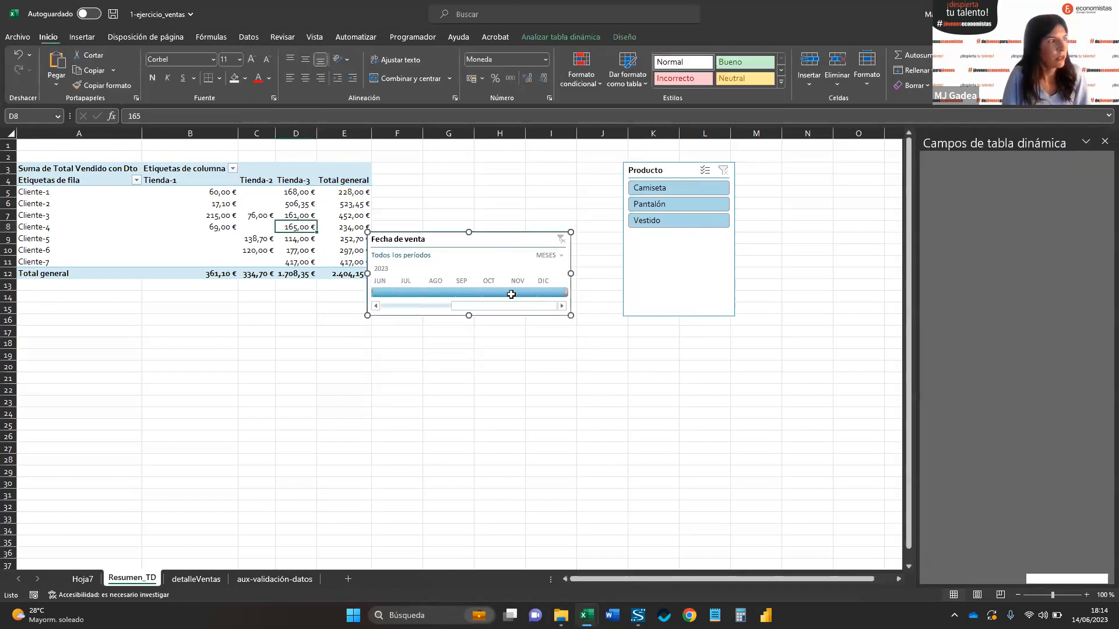
- Move the Producto slicer closer to the pivot table and filter the sales by Camiseta
drag(688, 288, 648, 290)
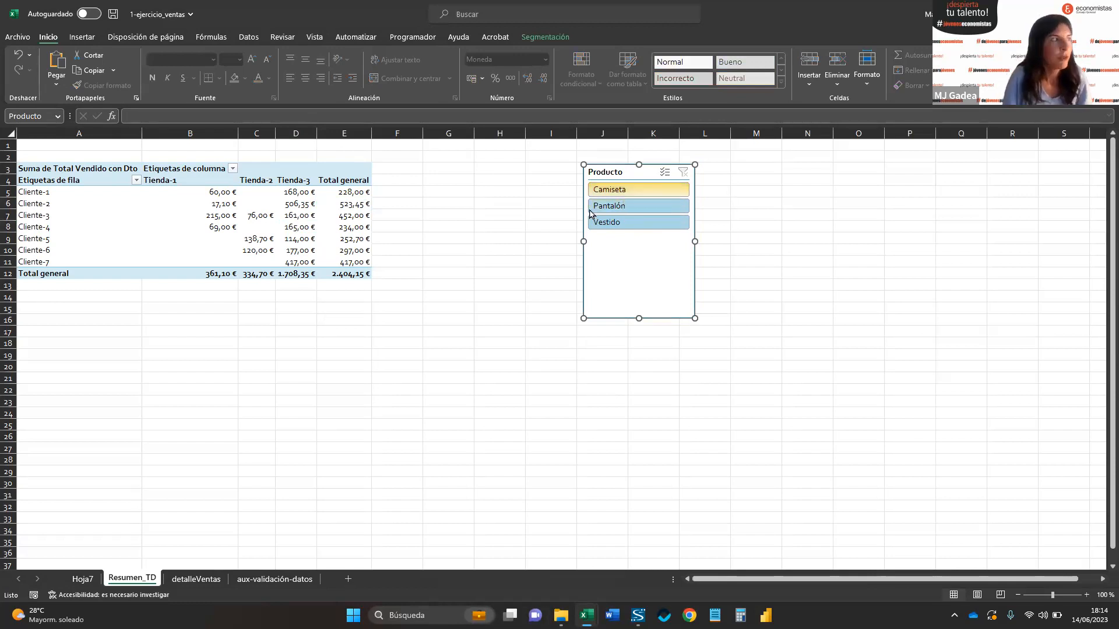
drag(606, 173, 484, 166)
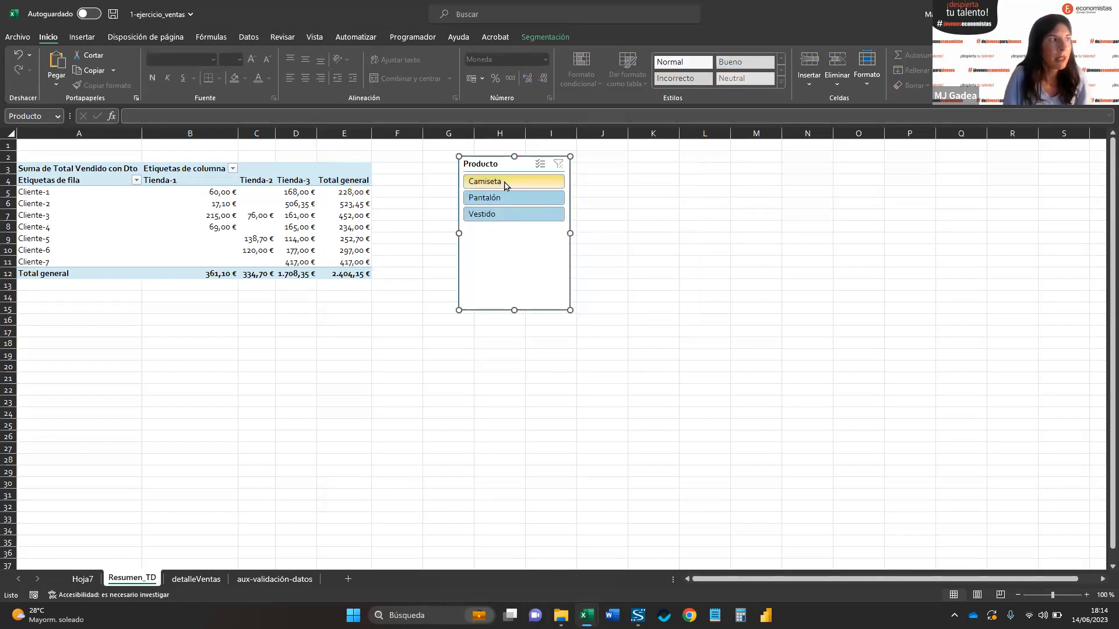
click(505, 185)
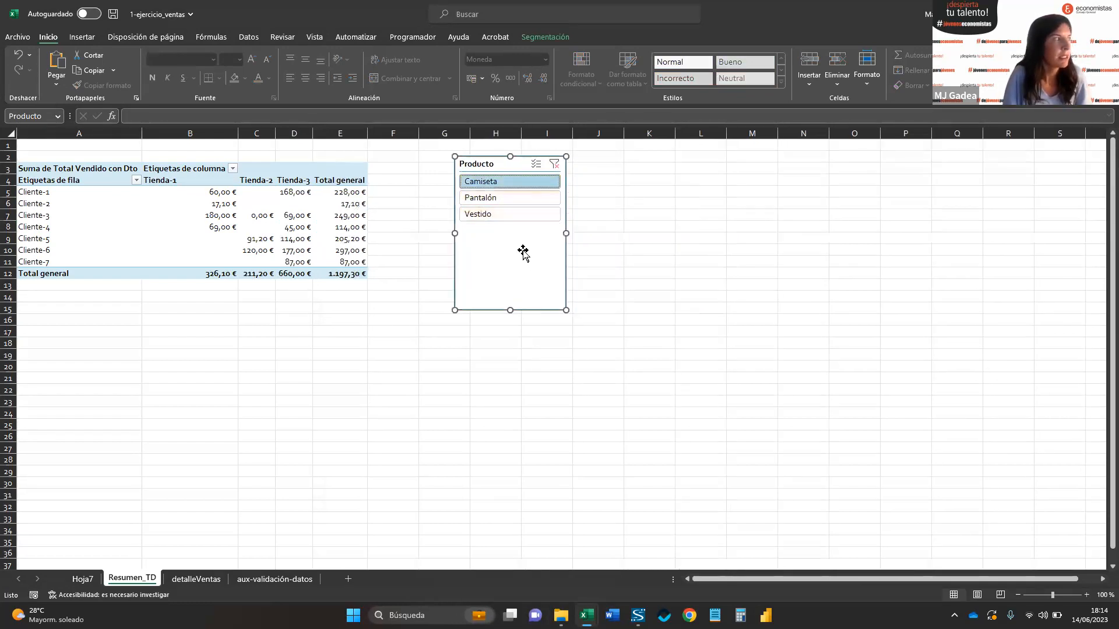
- Filter the sales by Pantalón and by Vestido, clear the Producto slicer's filter and move the slicer further from the pivot table
click(506, 204)
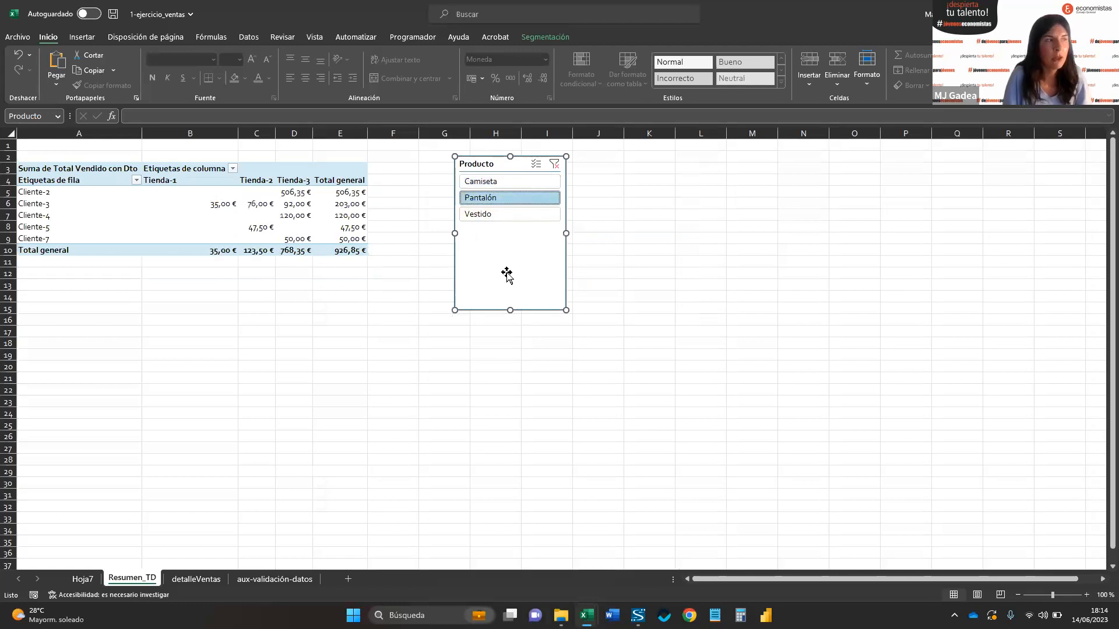
click(493, 215)
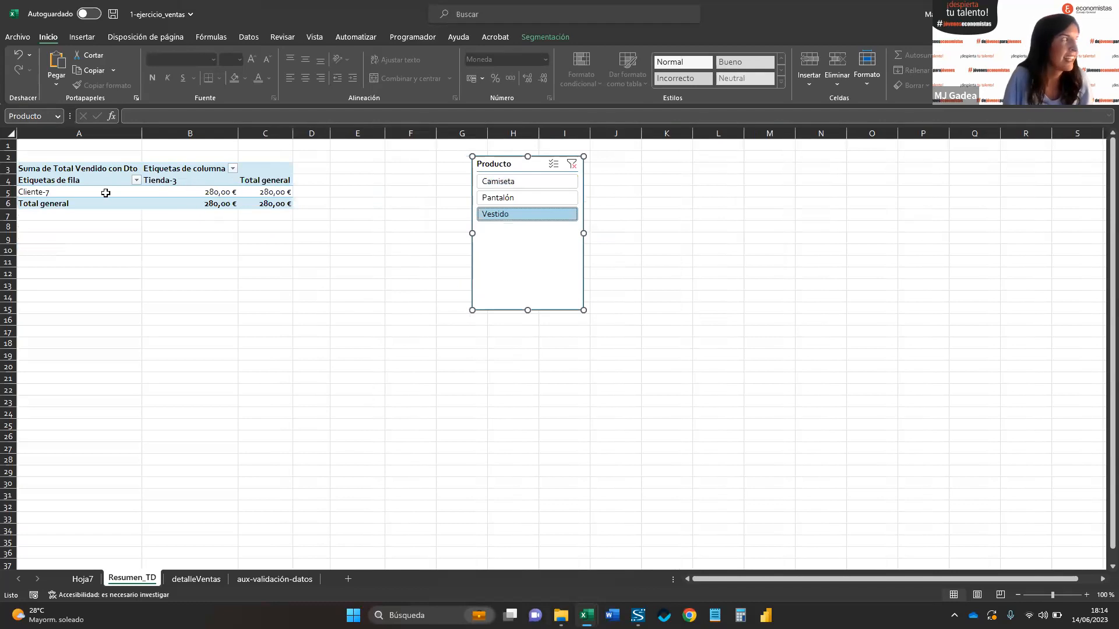
click(572, 165)
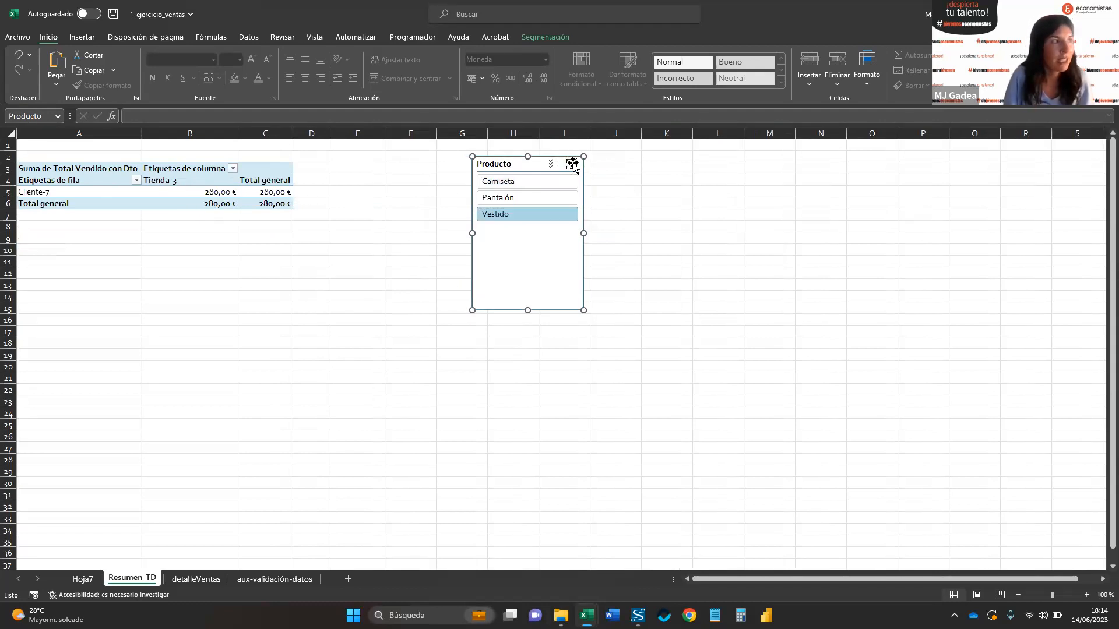
drag(532, 280, 584, 285)
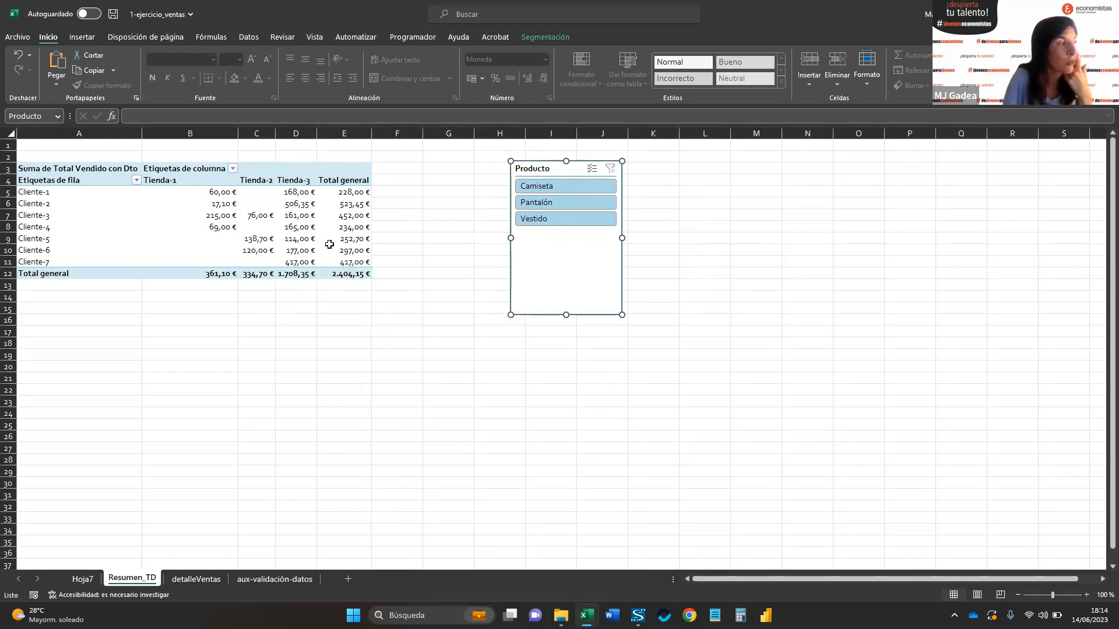
- Insert a Fecha de venta timeline for the Resumen_TD pivot table
click(343, 219)
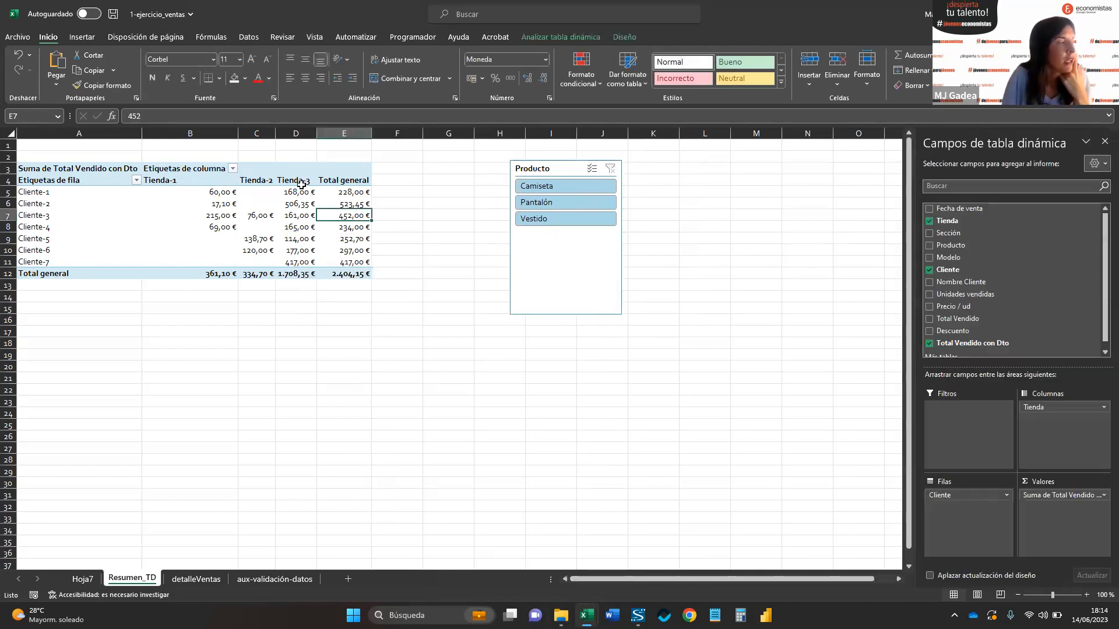
click(546, 38)
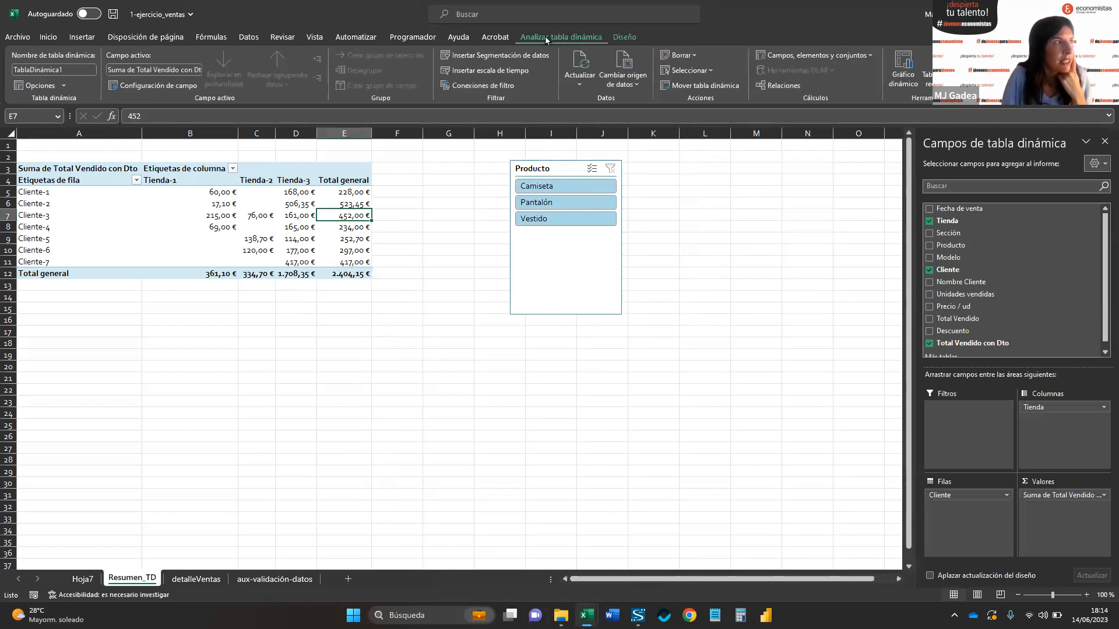
click(501, 72)
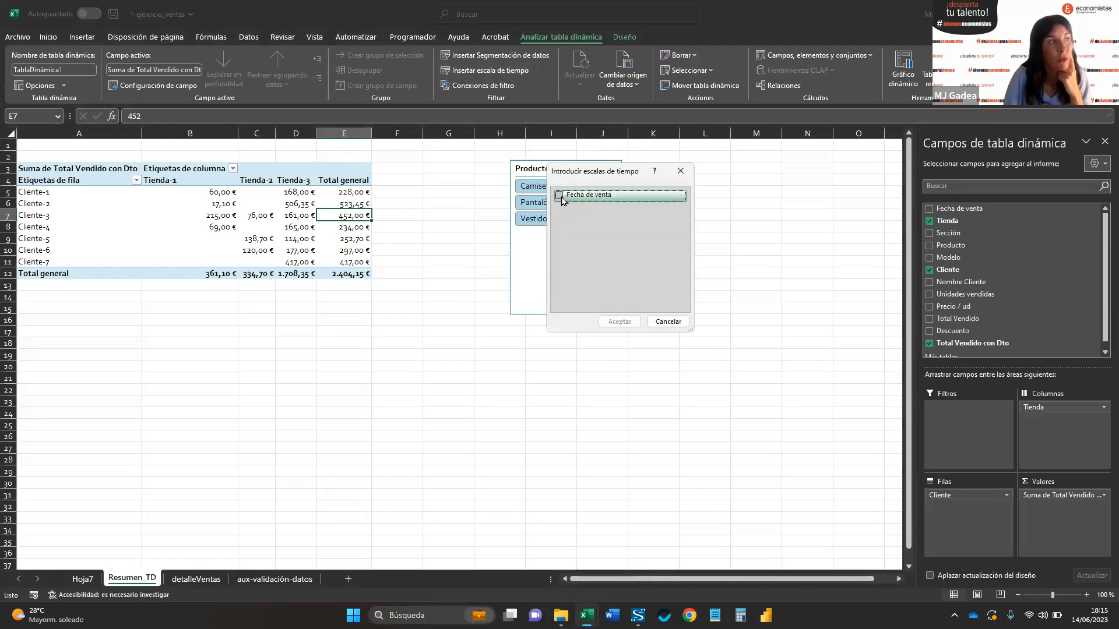
click(560, 195)
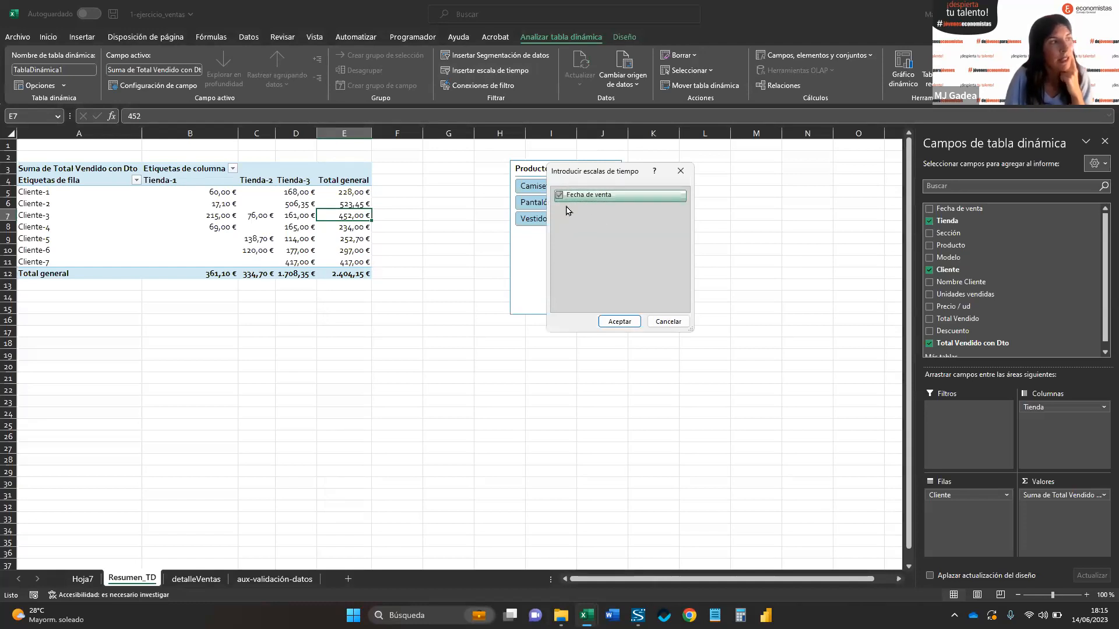
click(619, 322)
- Arrange the timeline and the Producto slicer side by side next to the pivot table and filter the timeline to the first quarter of 2023
drag(467, 324, 463, 188)
drag(605, 279, 736, 262)
drag(505, 187, 555, 163)
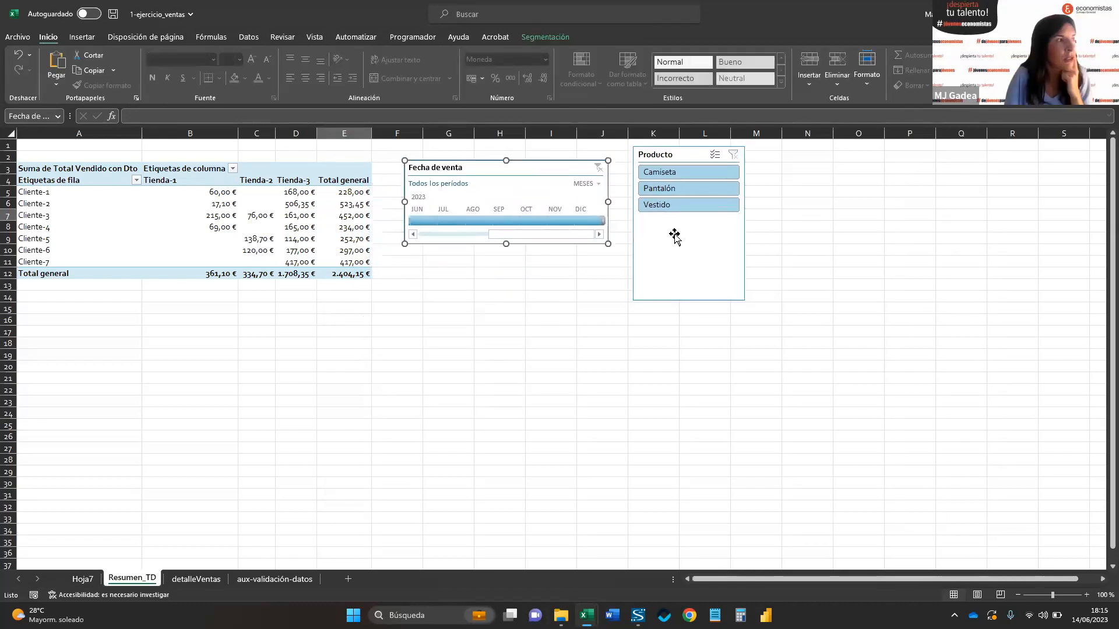
drag(682, 257, 679, 266)
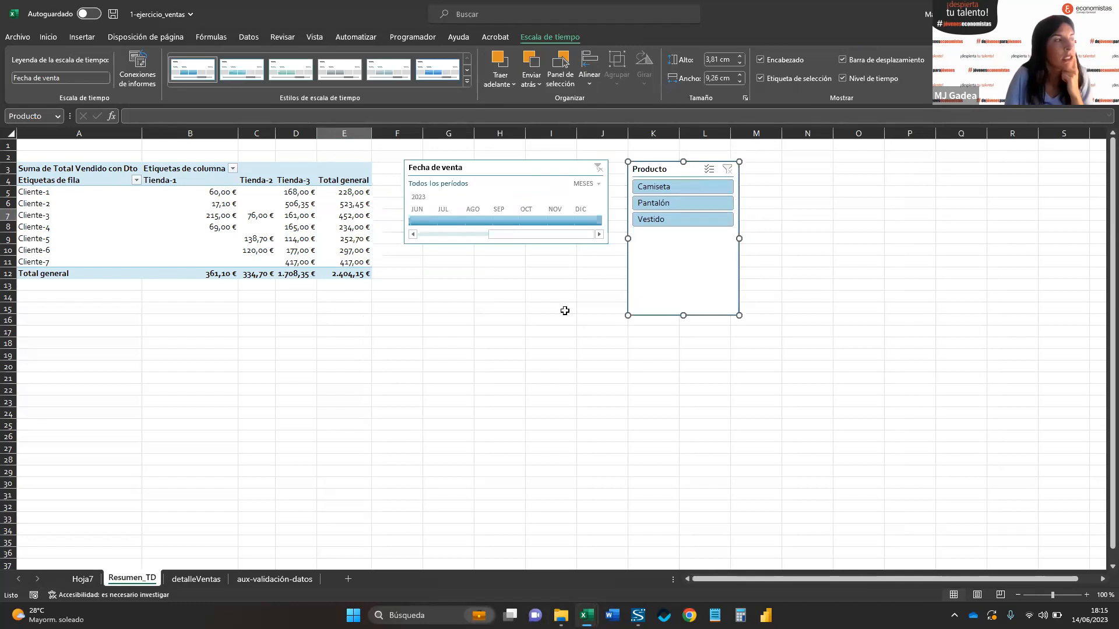
mouse_move(427, 224)
mouse_down()
mouse_move(490, 235)
mouse_move(442, 238)
mouse_up()
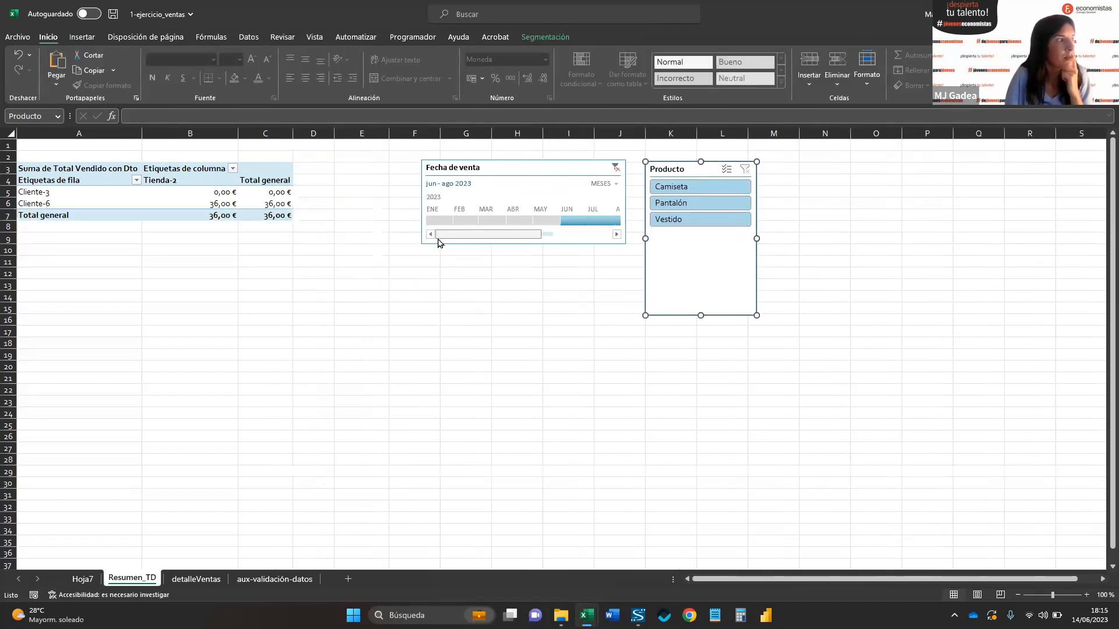
click(442, 220)
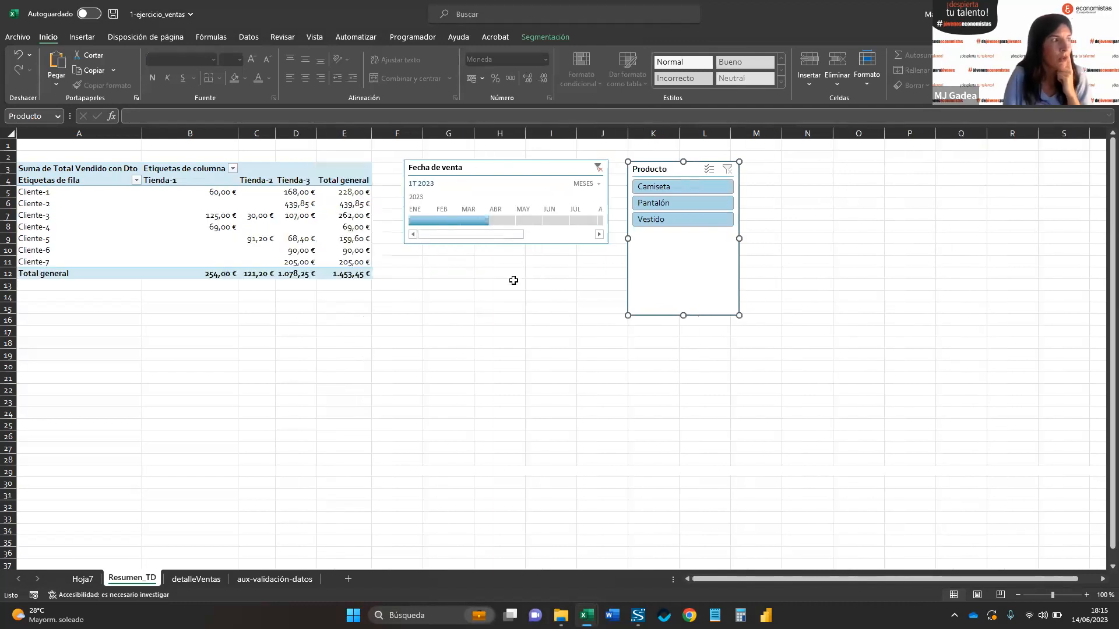
- Apply a style with a solid green header to the pivot table and check the formatting options of the Fecha de venta timeline
click(345, 217)
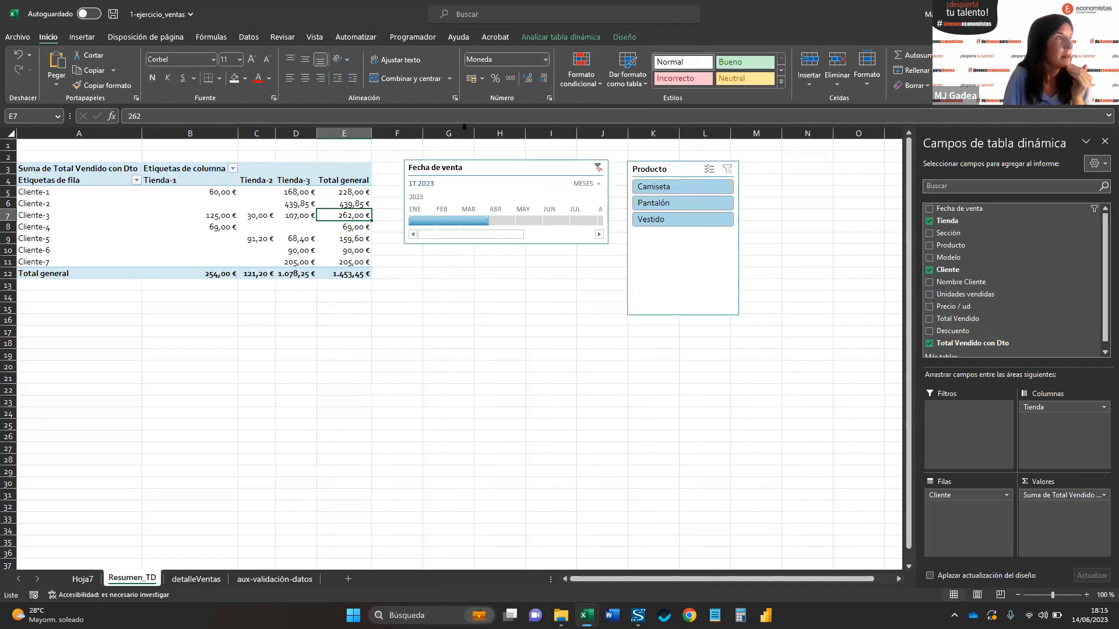
click(622, 38)
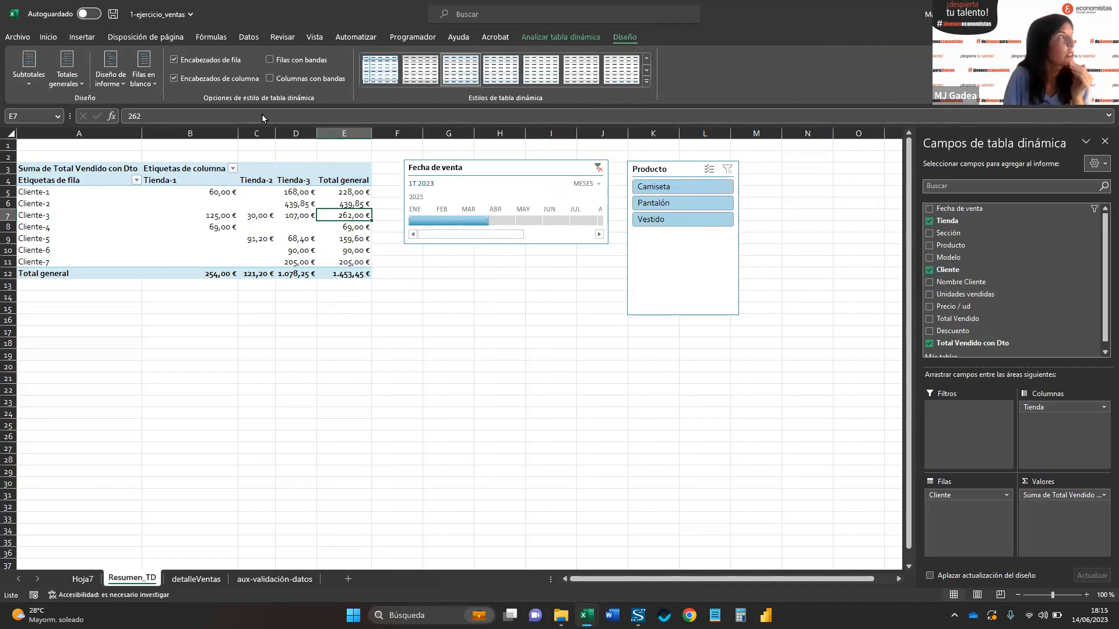
click(645, 84)
click(490, 310)
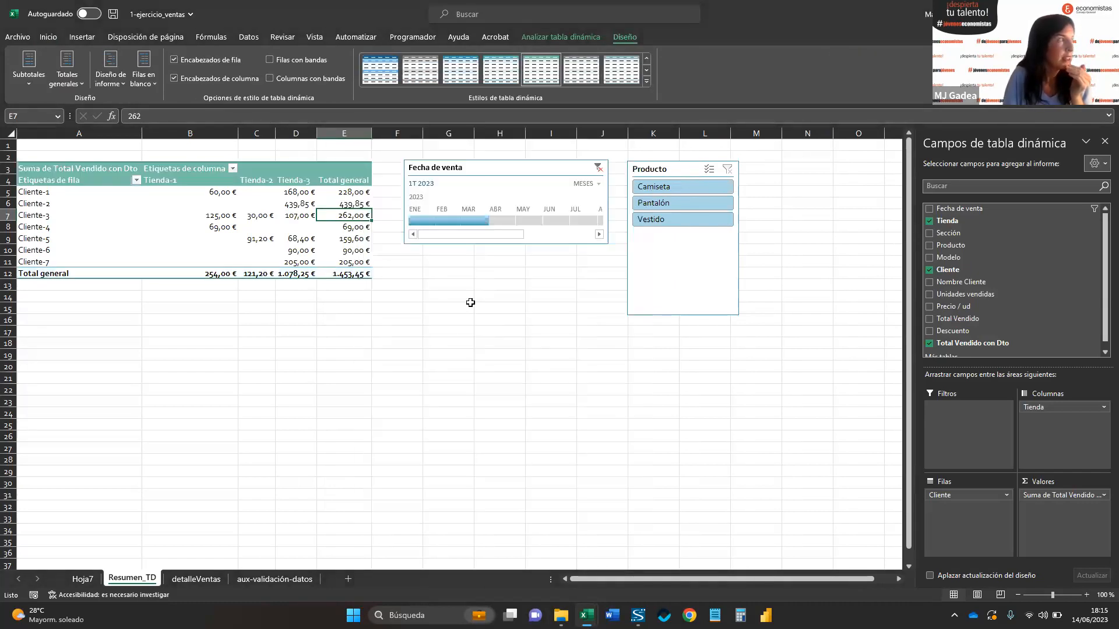
click(509, 194)
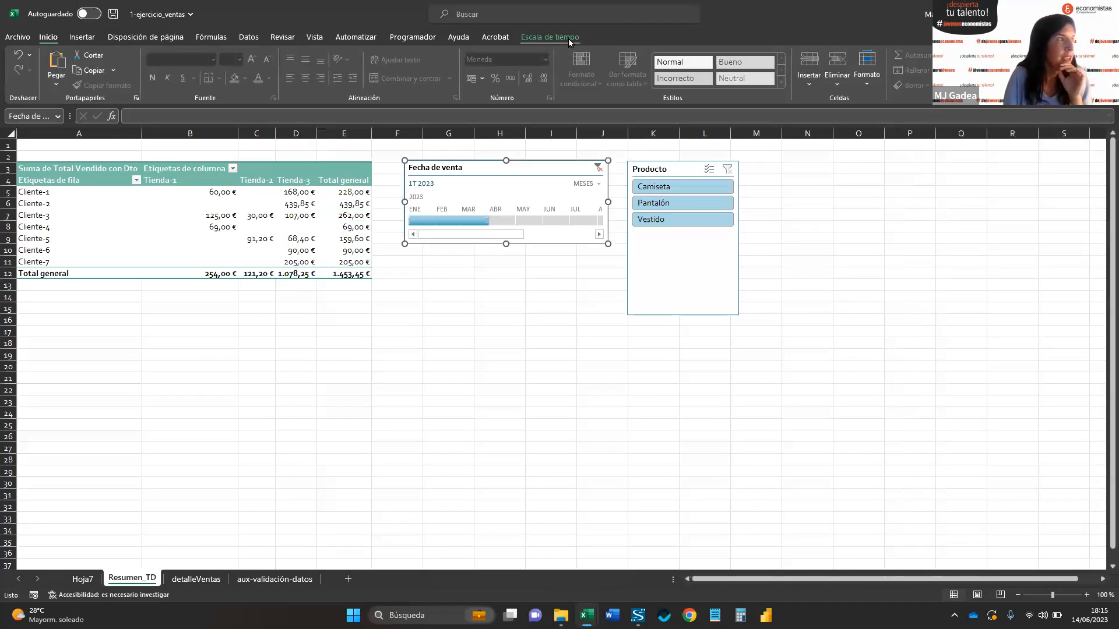
click(568, 39)
click(660, 412)
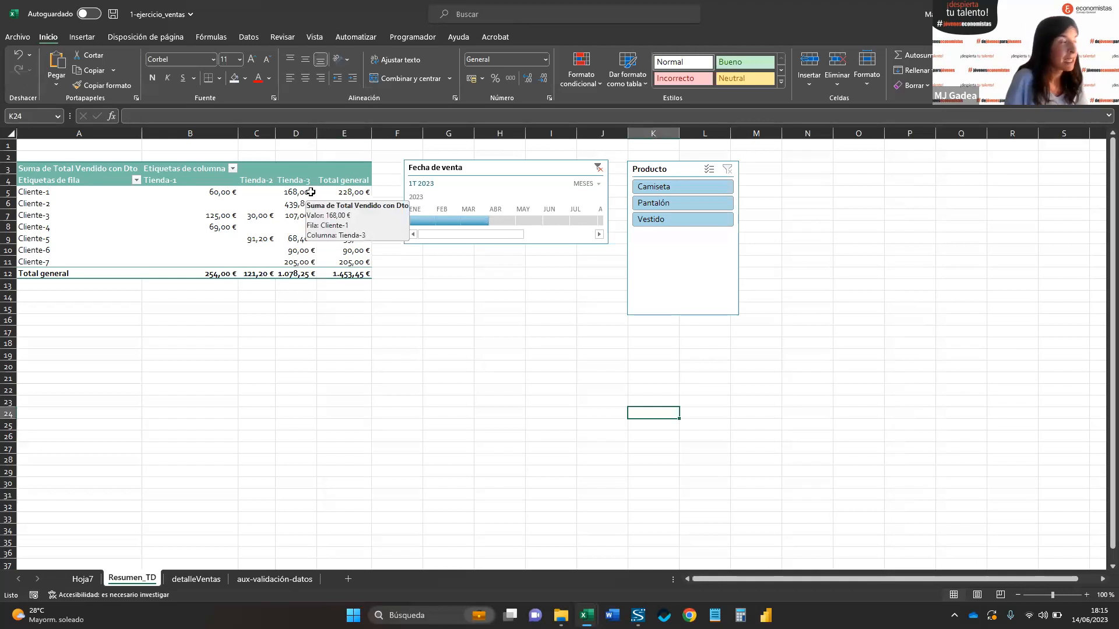
- Extract the detail of the empty Cliente-1, Tienda-2 cell to a new sheet and return to Resumen_TD
click(249, 194)
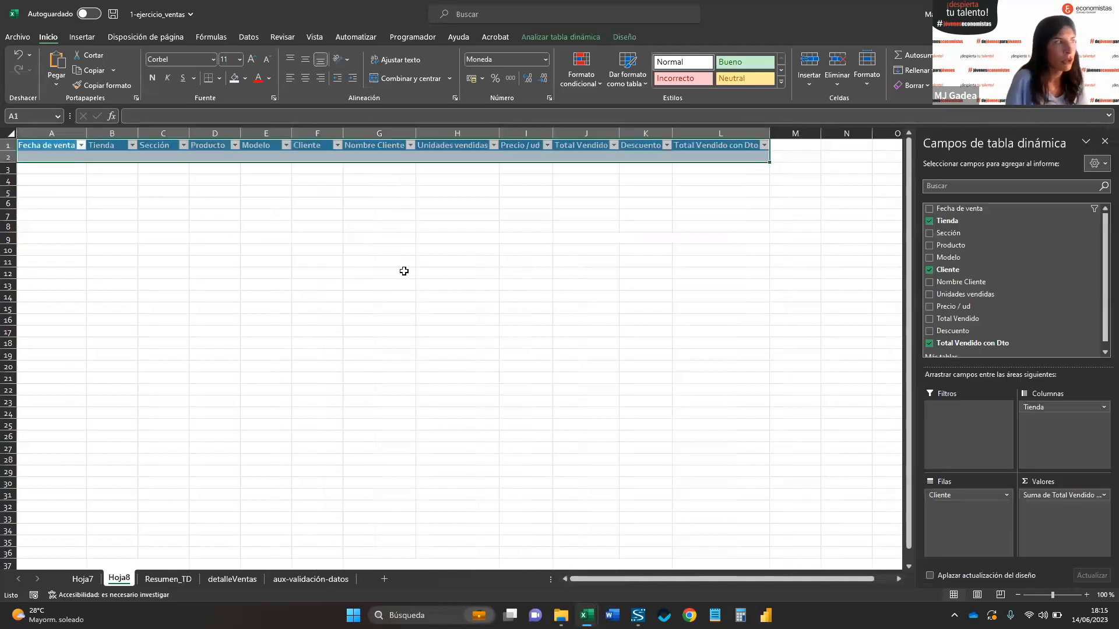
click(168, 580)
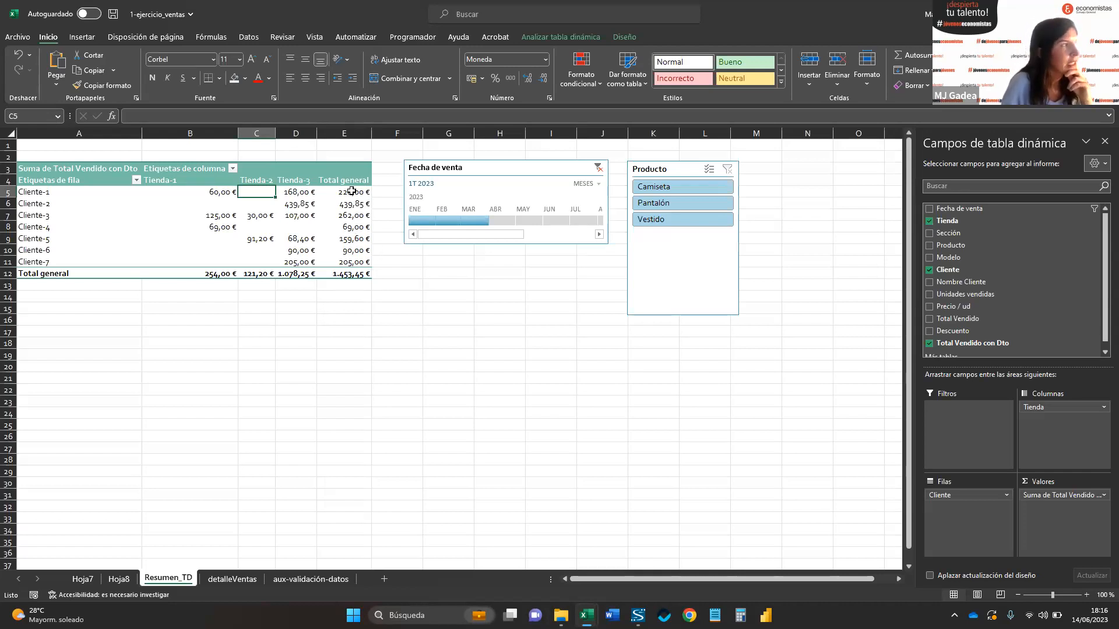
- Add blue gradient data bars as conditional formatting to the client totals in E5:E11
drag(352, 192, 364, 258)
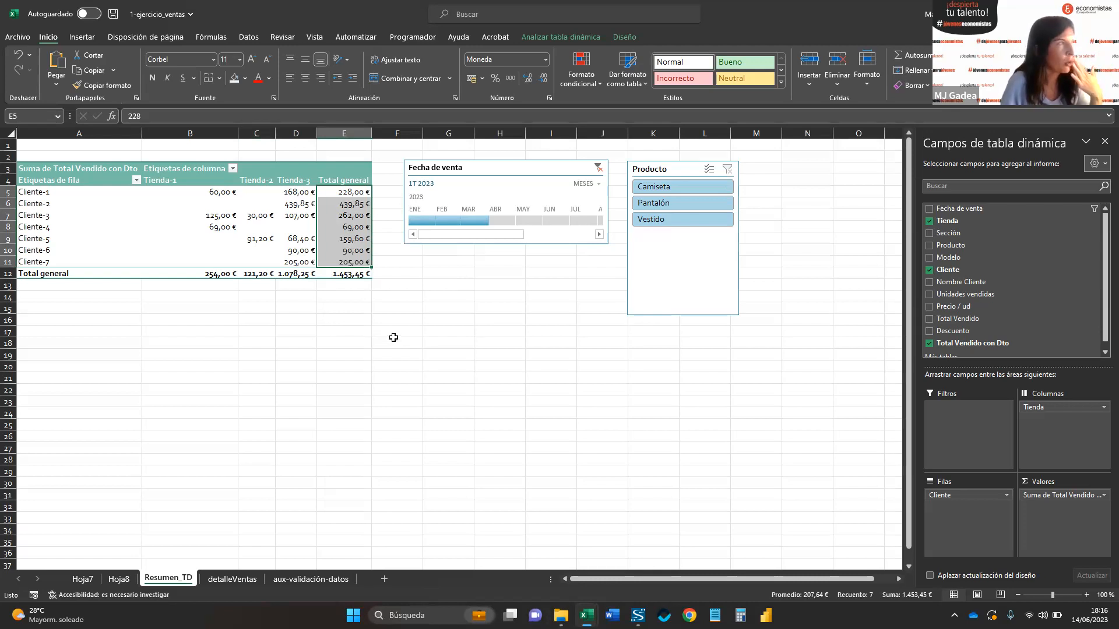
click(593, 81)
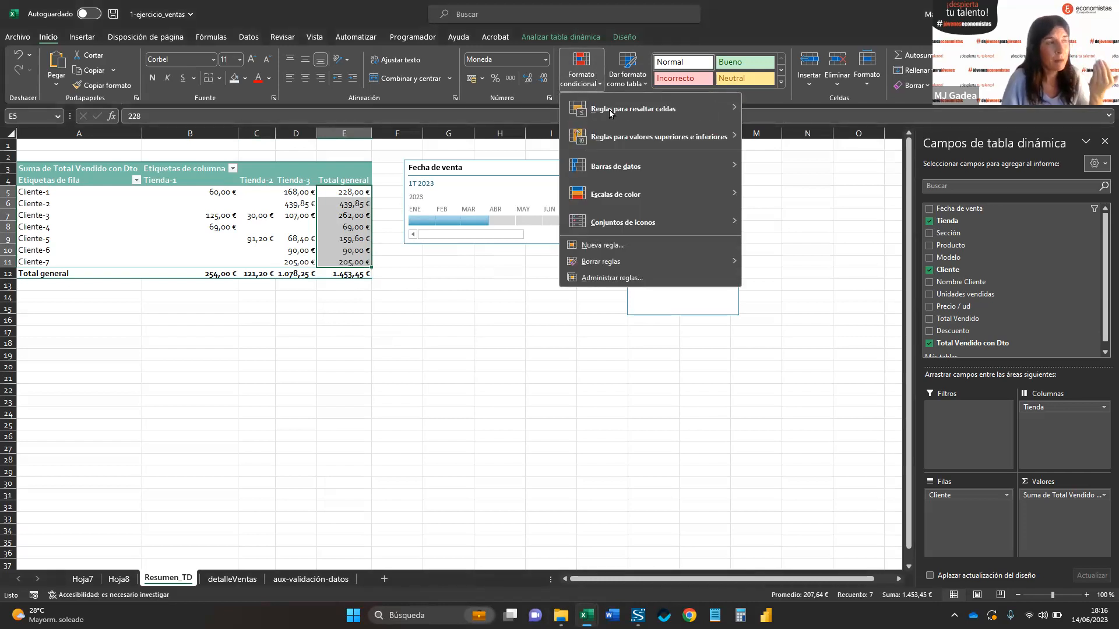
mouse_move(620, 203)
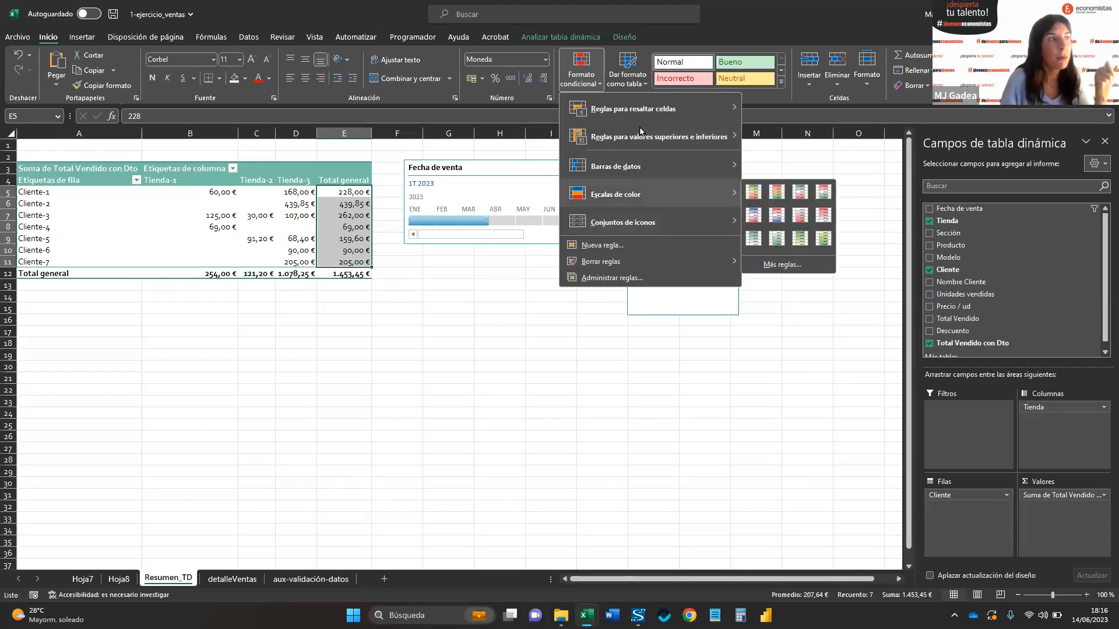
mouse_move(643, 113)
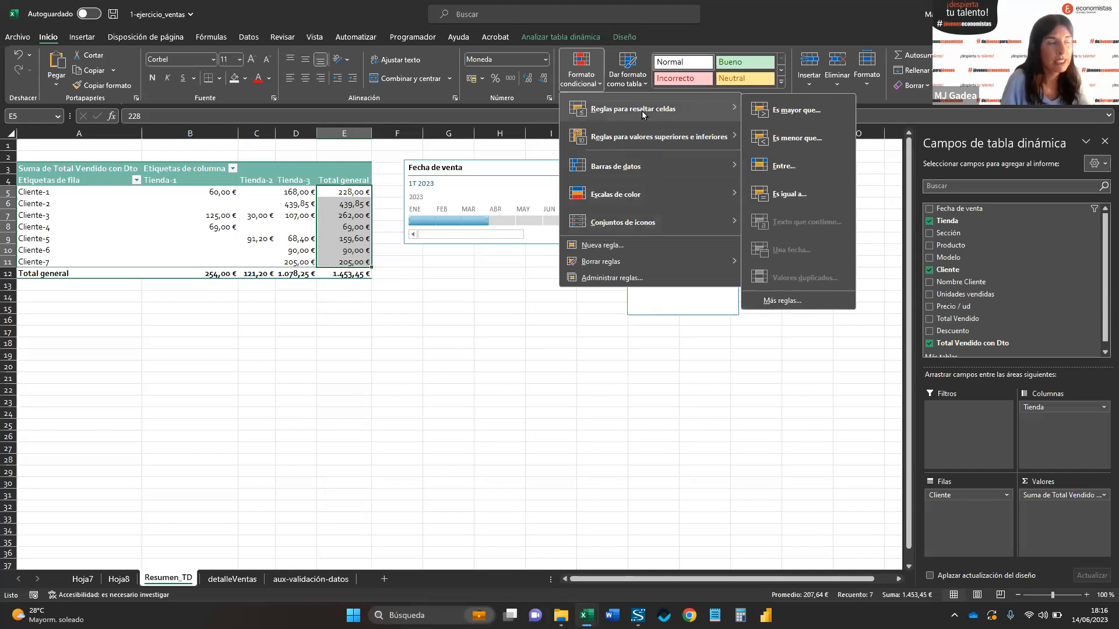
mouse_move(638, 137)
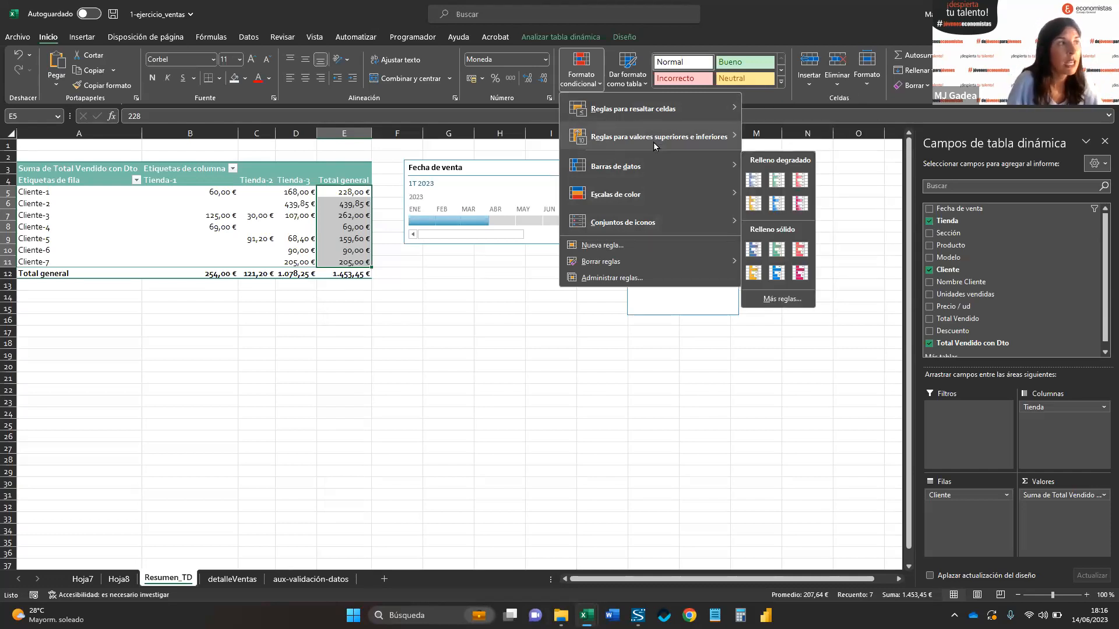
mouse_move(652, 164)
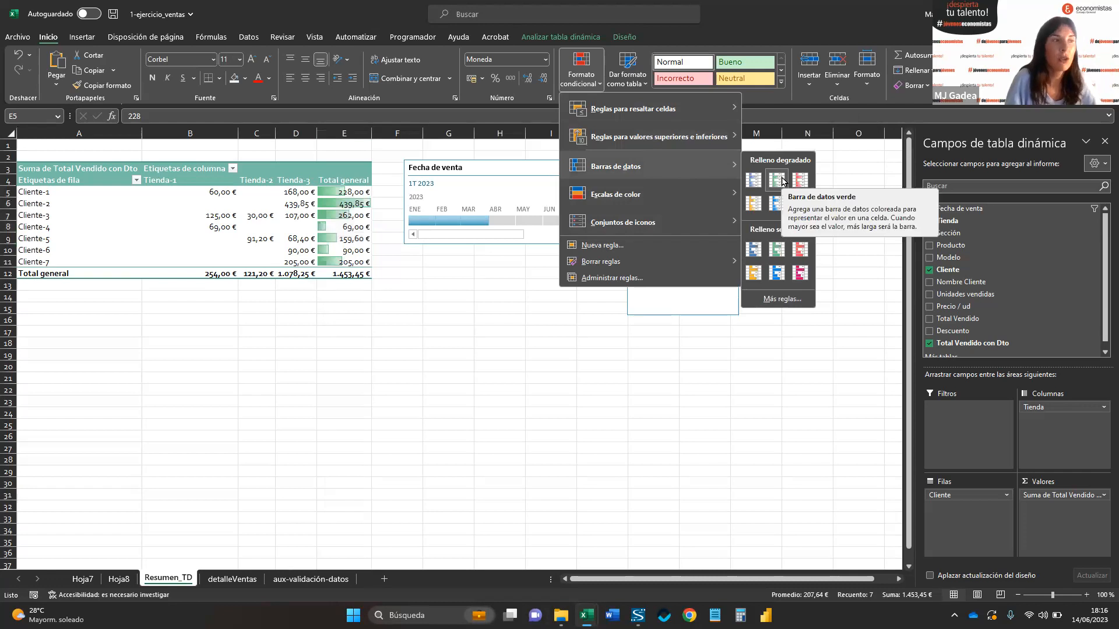
click(752, 182)
click(499, 424)
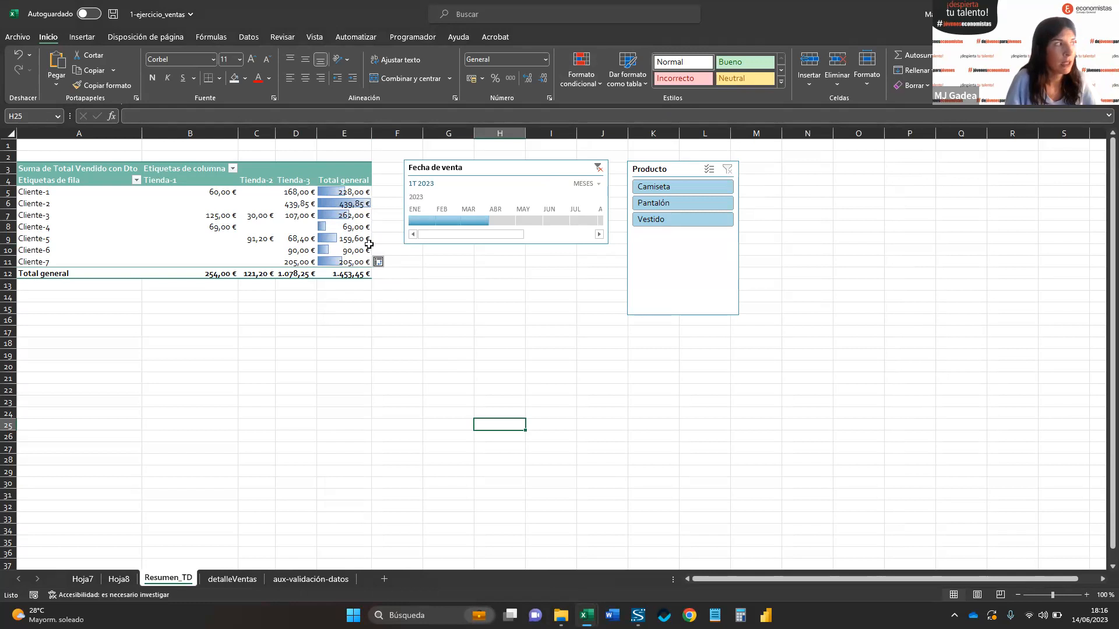
- Preview the icon sets available as conditional formatting for the client totals in E5:E11
mouse_move(352, 192)
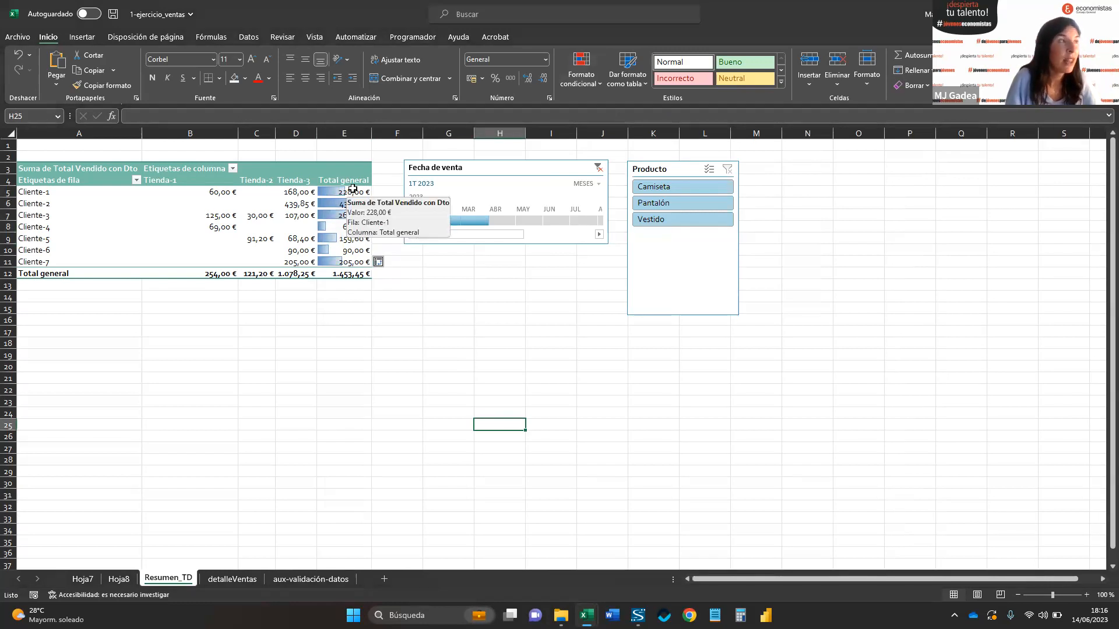
drag(352, 193, 349, 263)
click(581, 70)
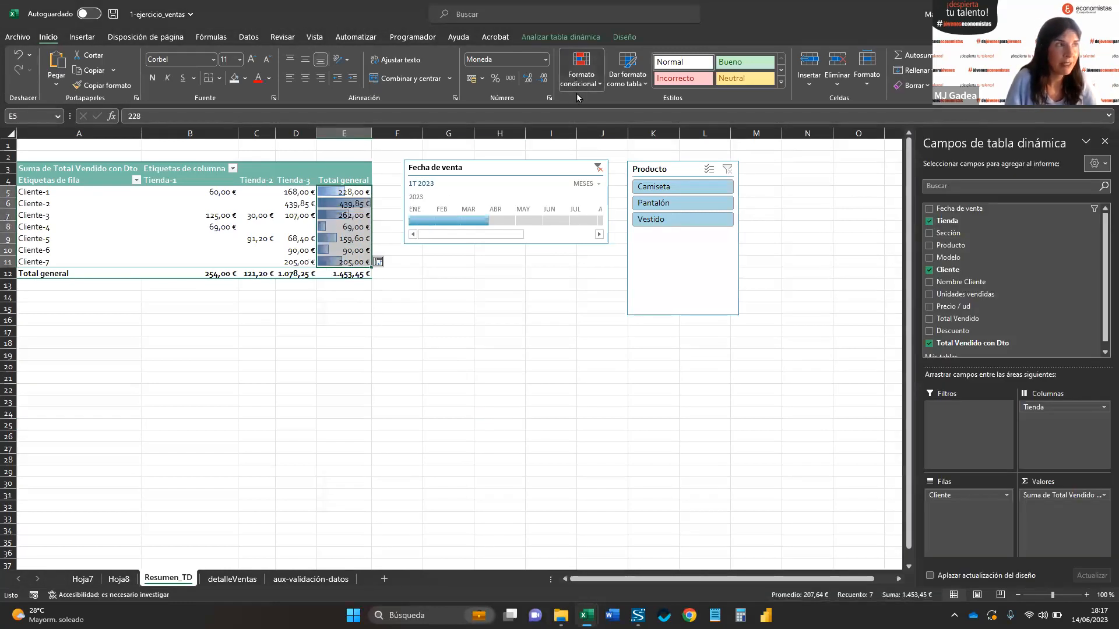
mouse_move(633, 227)
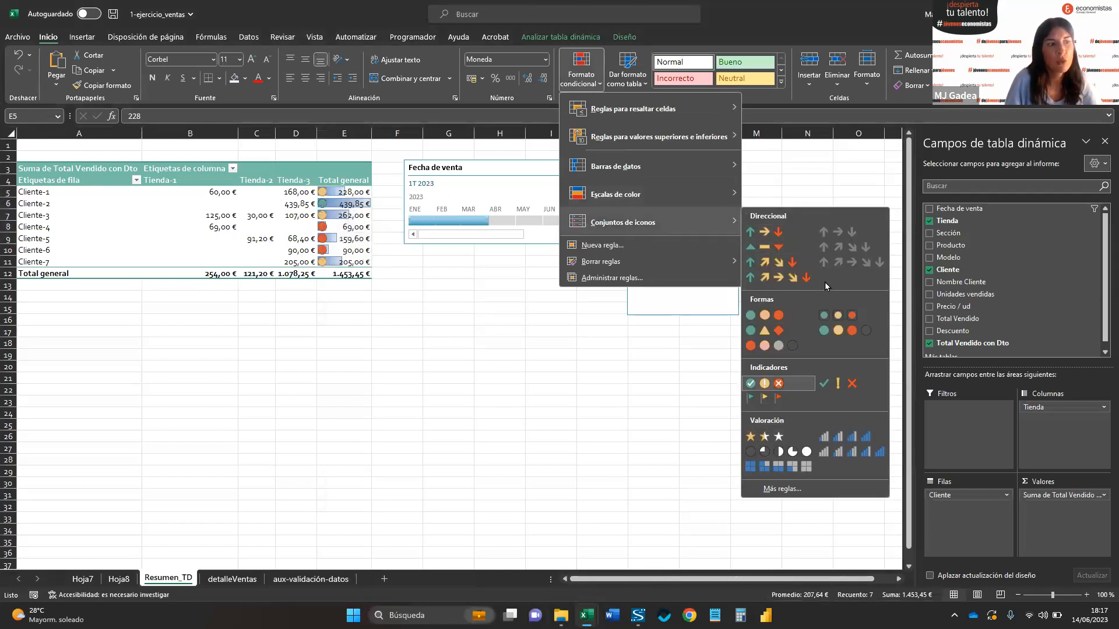
click(419, 352)
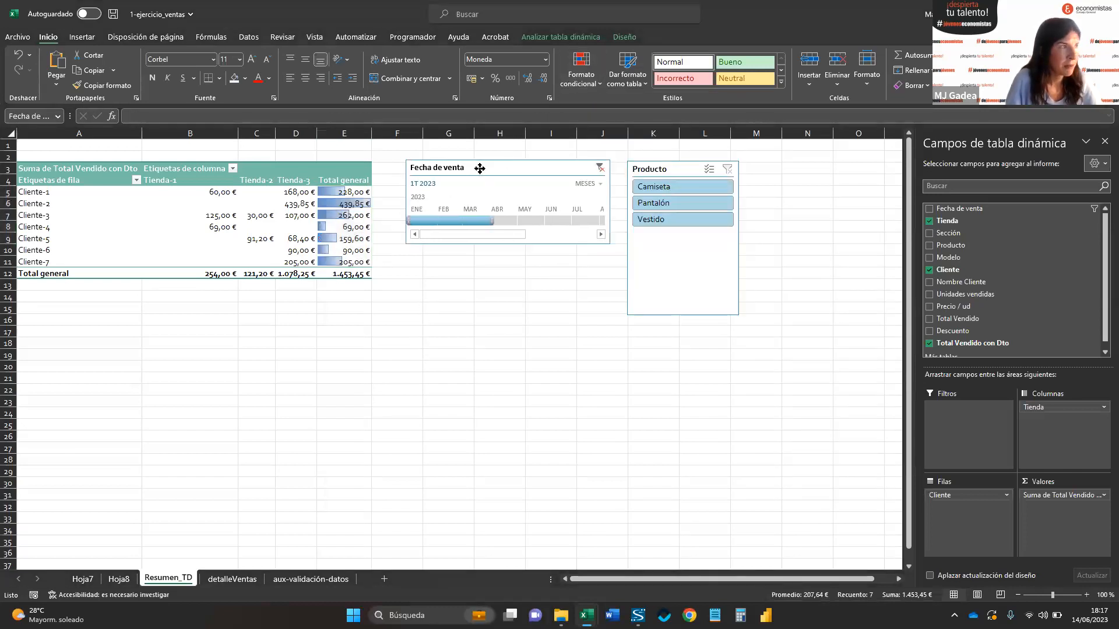
- Move the Fecha de venta timeline and the Producto slicer further from the pivot table to free the columns beside it
drag(464, 170, 502, 174)
drag(678, 166, 773, 159)
drag(571, 173, 644, 157)
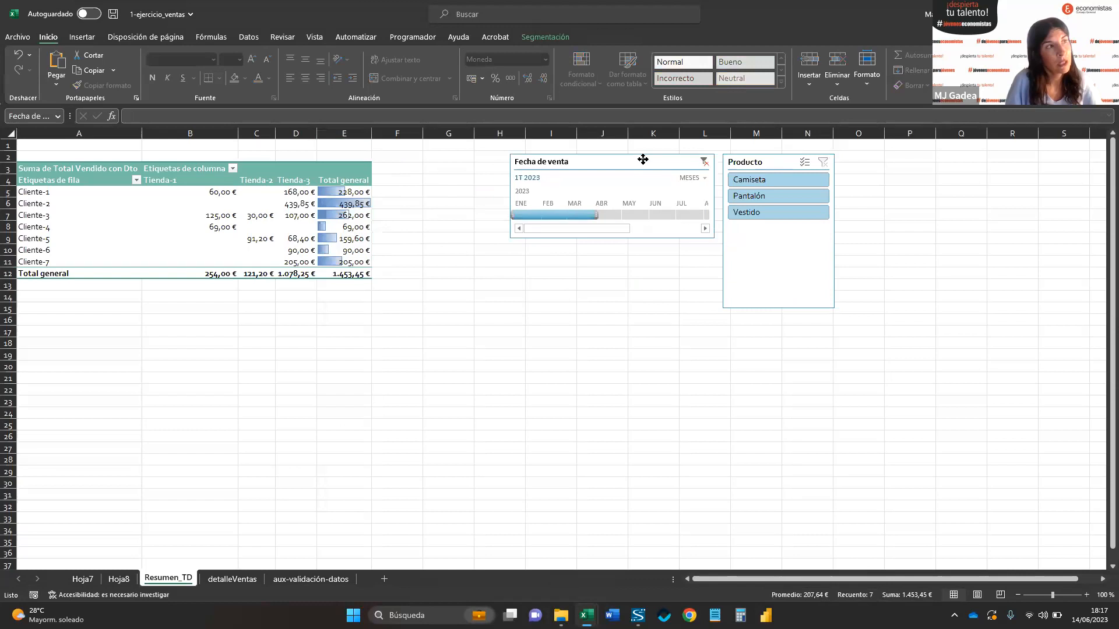
click(507, 376)
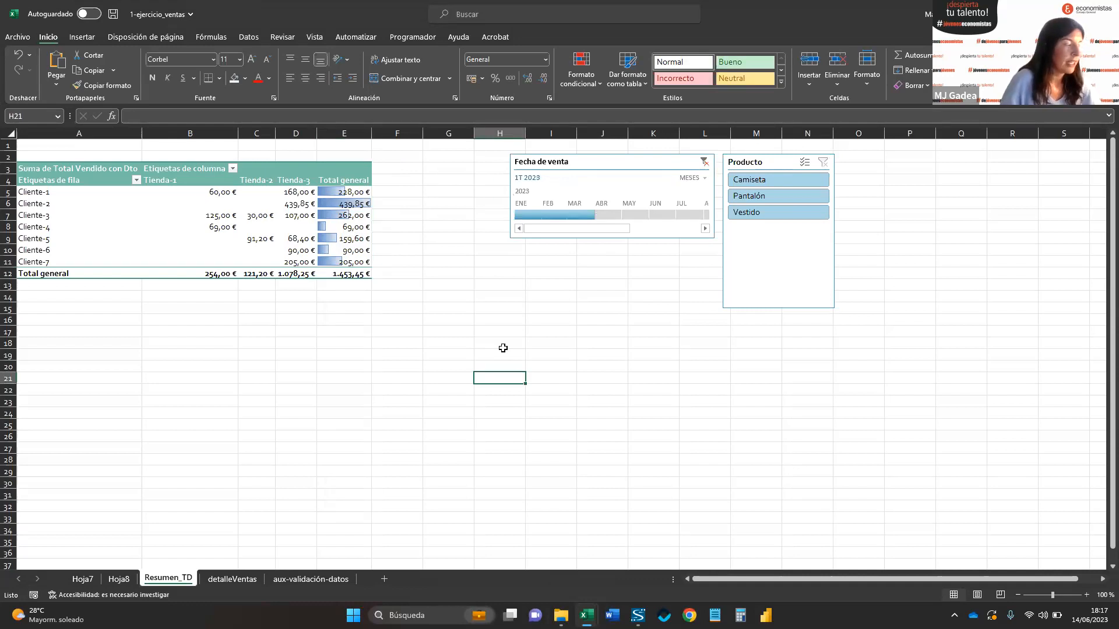
- Insert a column sparkline in F5 from the Cliente-1 store figures in B5:D5
click(400, 196)
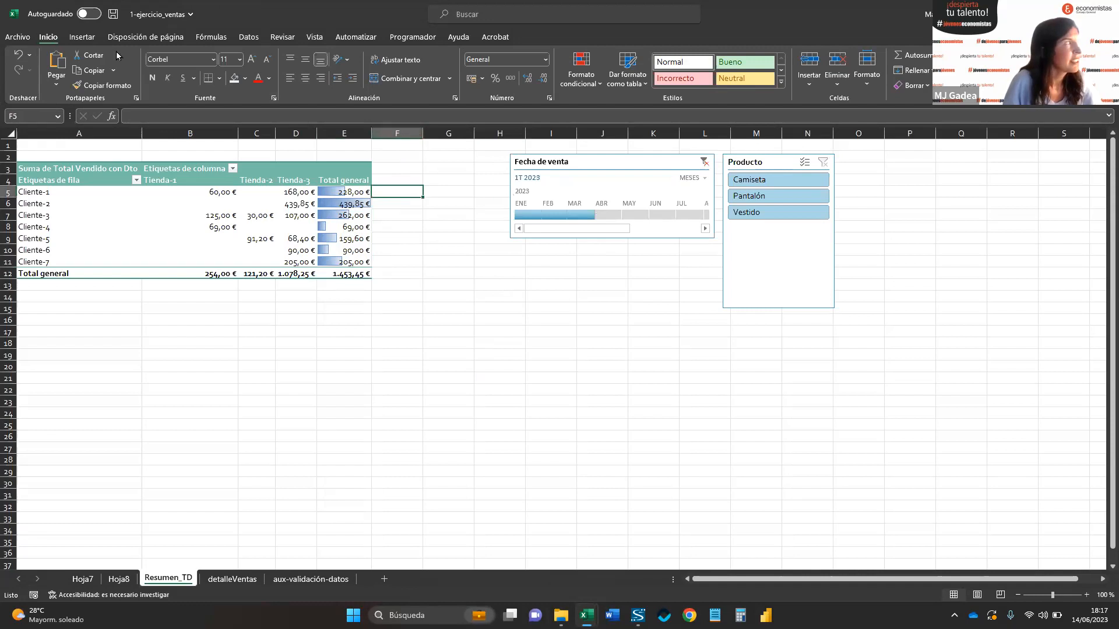
click(82, 36)
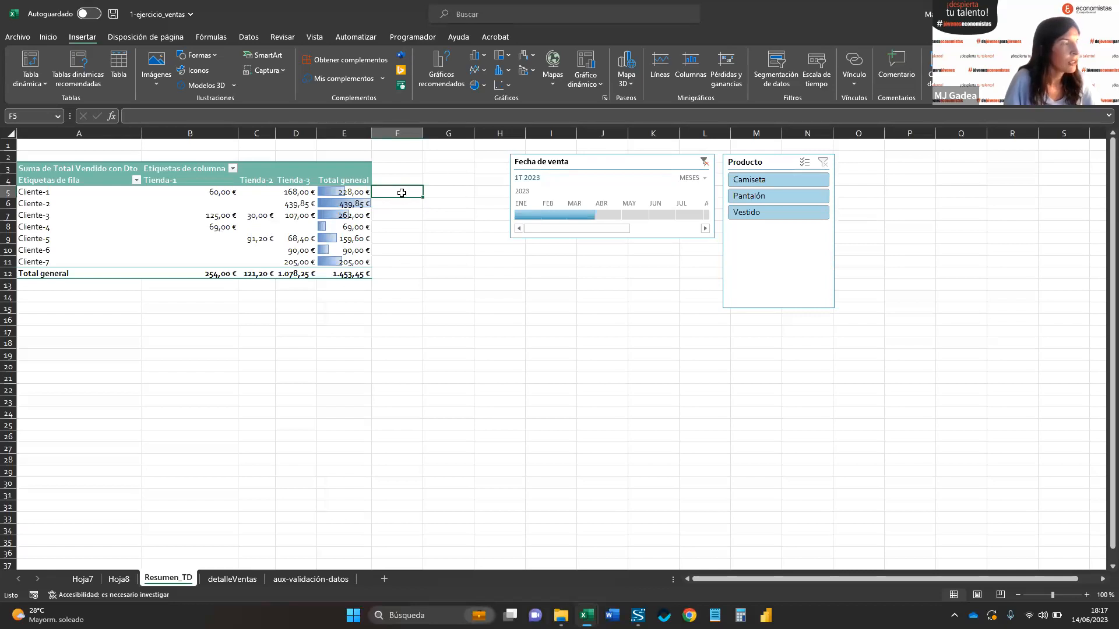
click(689, 68)
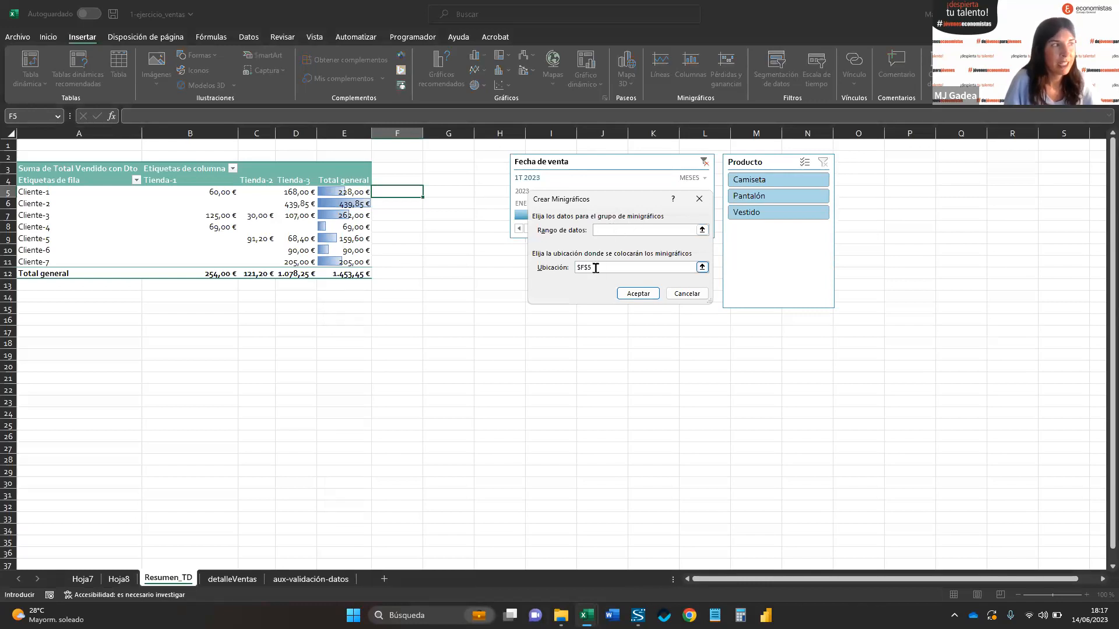
drag(205, 192, 303, 191)
click(638, 293)
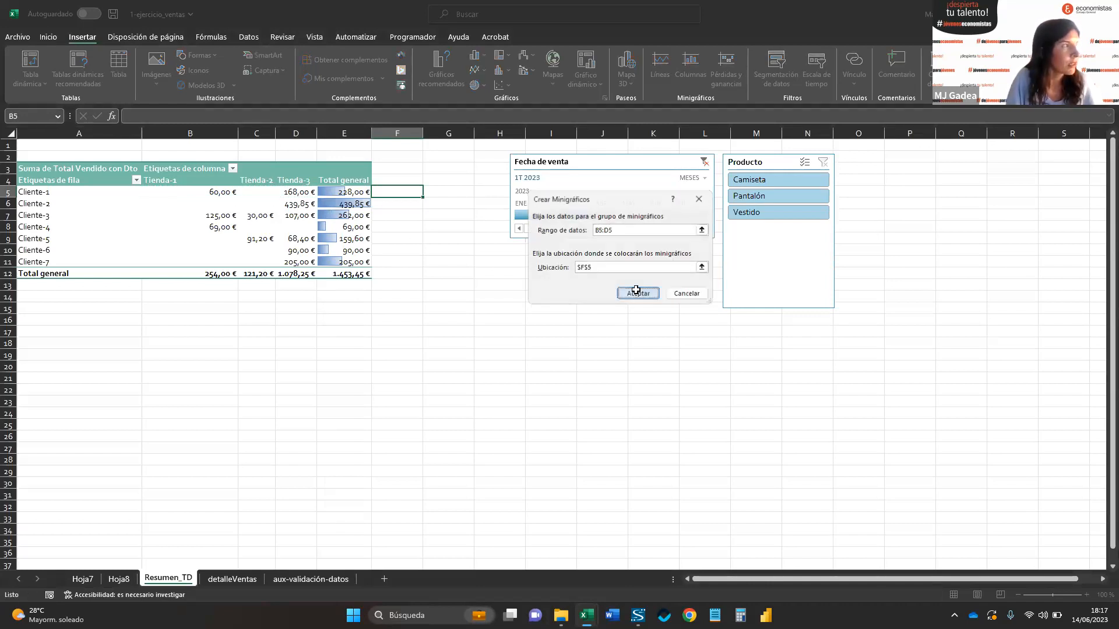
click(572, 330)
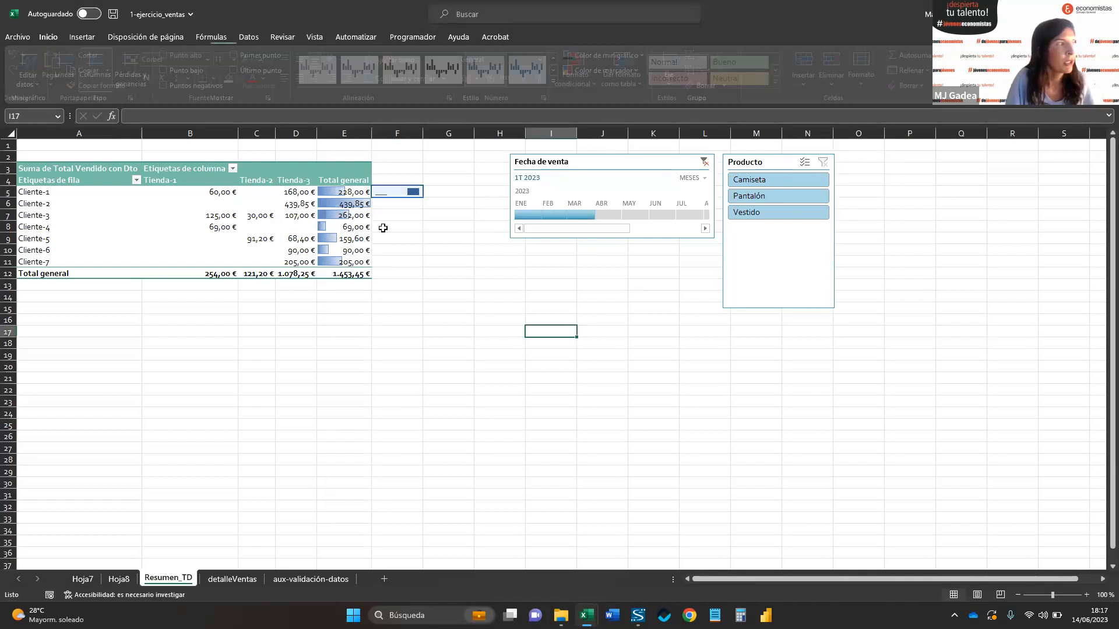
- Copy the F5 sparkline to F6:F11 for the remaining clients
click(410, 192)
key(ctrl+c)
click(401, 205)
key(ctrl+v)
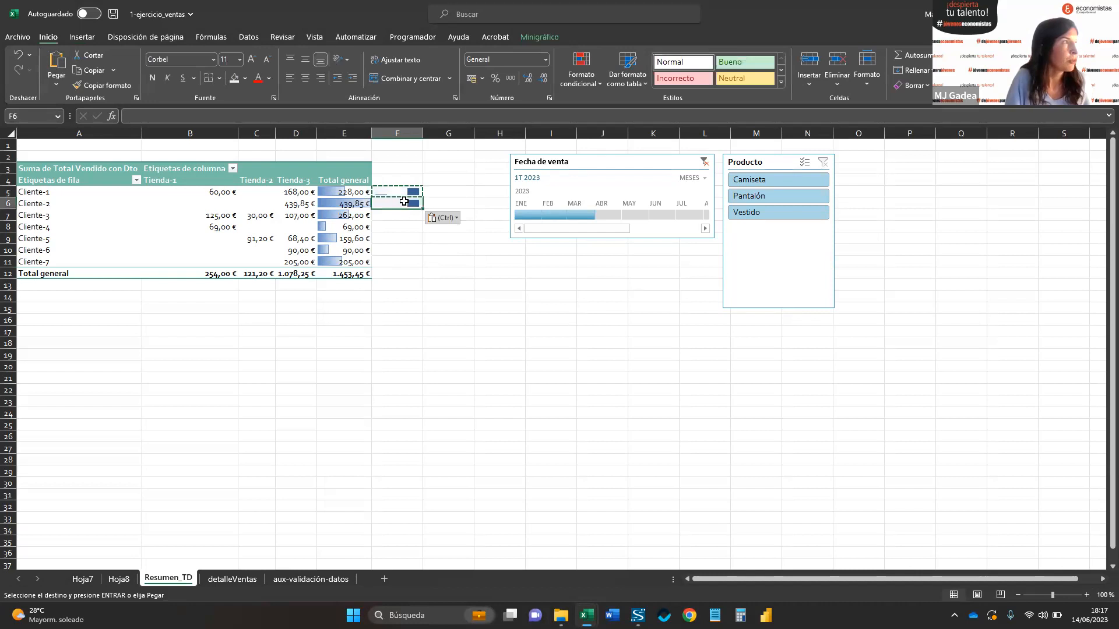
drag(415, 222, 413, 263)
key(ctrl+v)
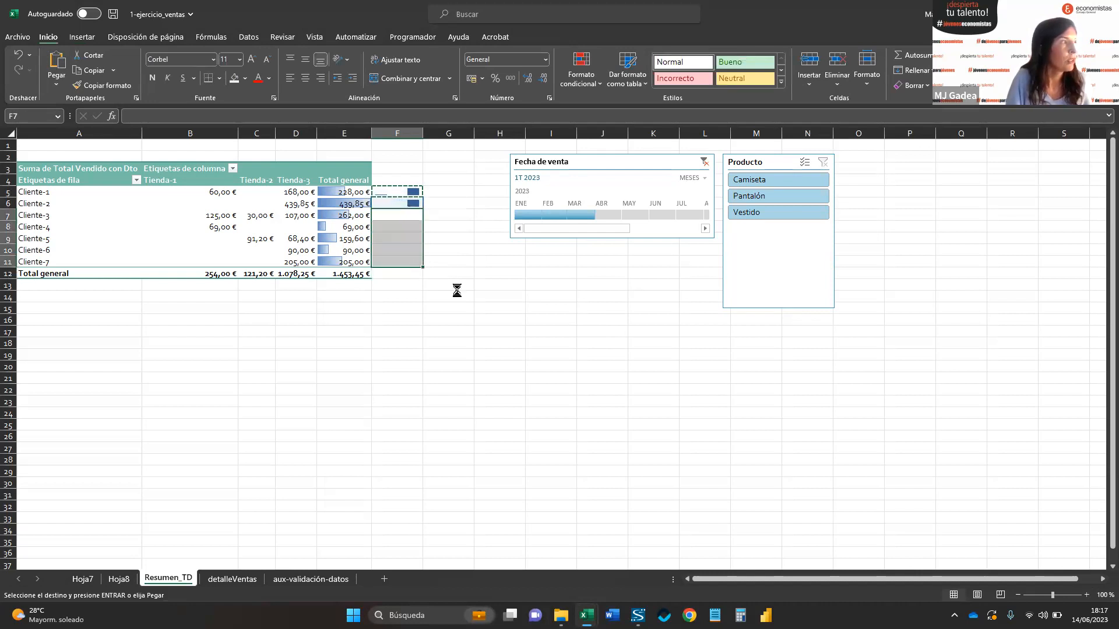
click(433, 345)
click(609, 438)
click(545, 294)
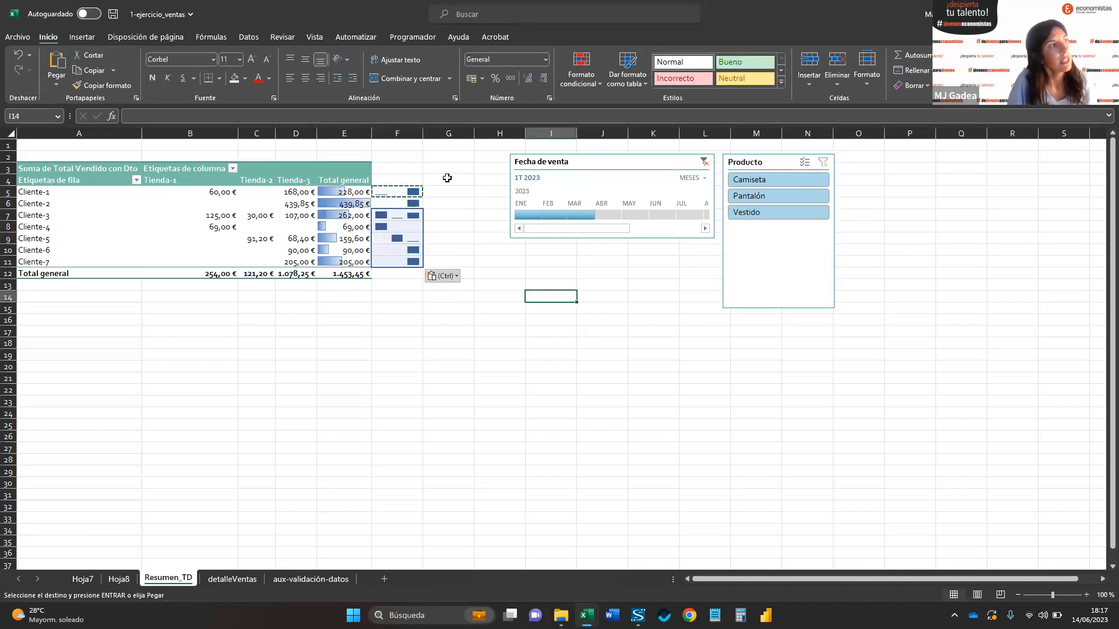
click(452, 170)
click(533, 353)
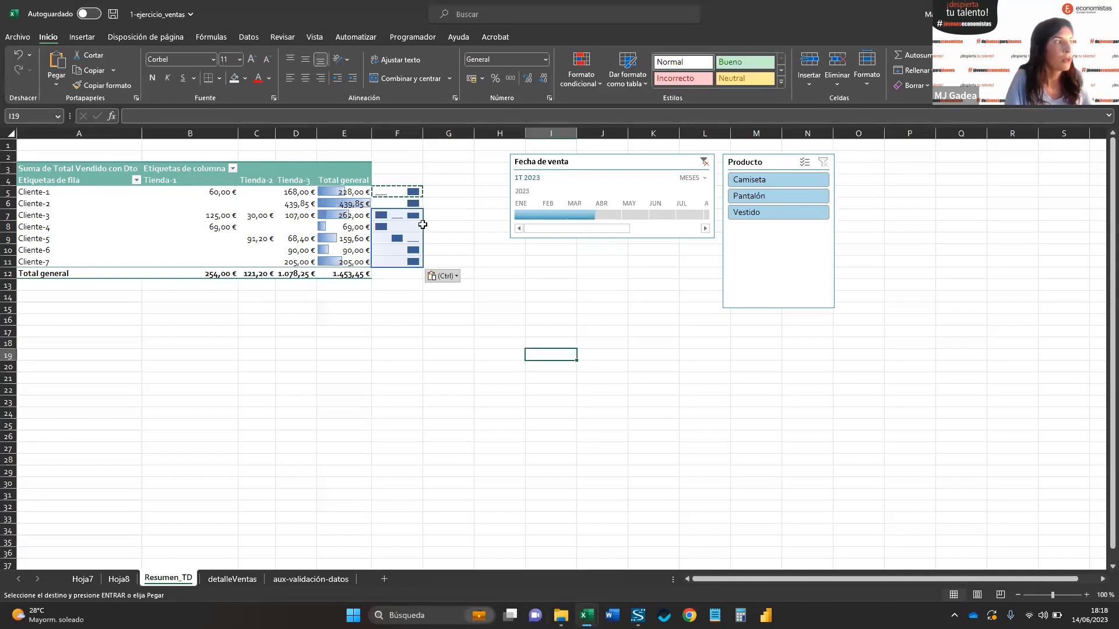
click(477, 272)
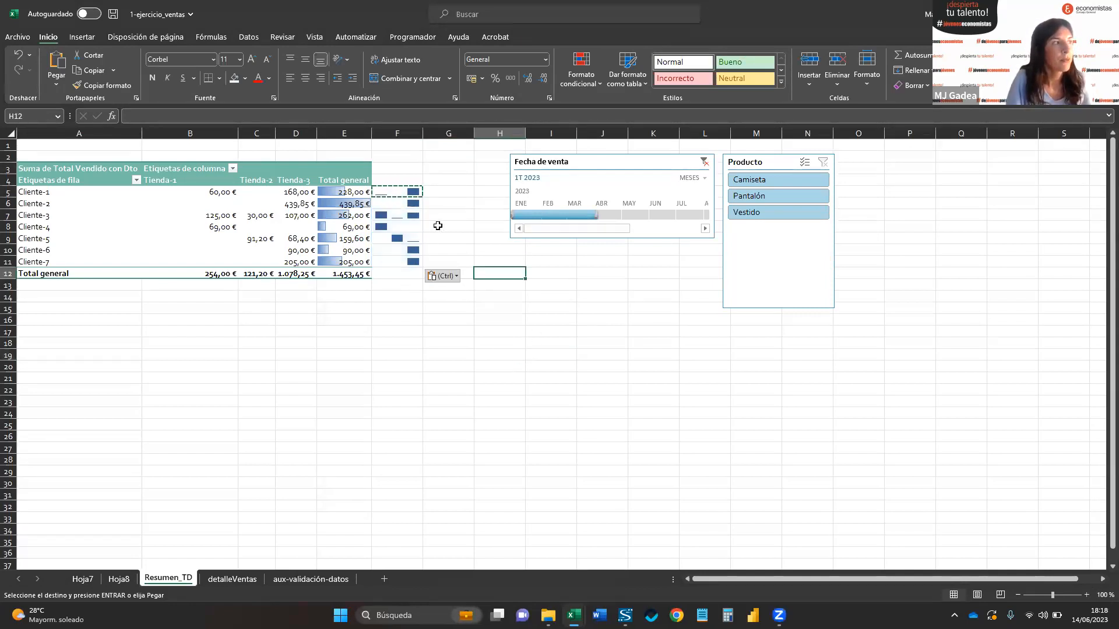
- Filter the pivot table by Pantalón, Camiseta and Vestido in turn, and extend the timeline to ene - may 2023
click(755, 201)
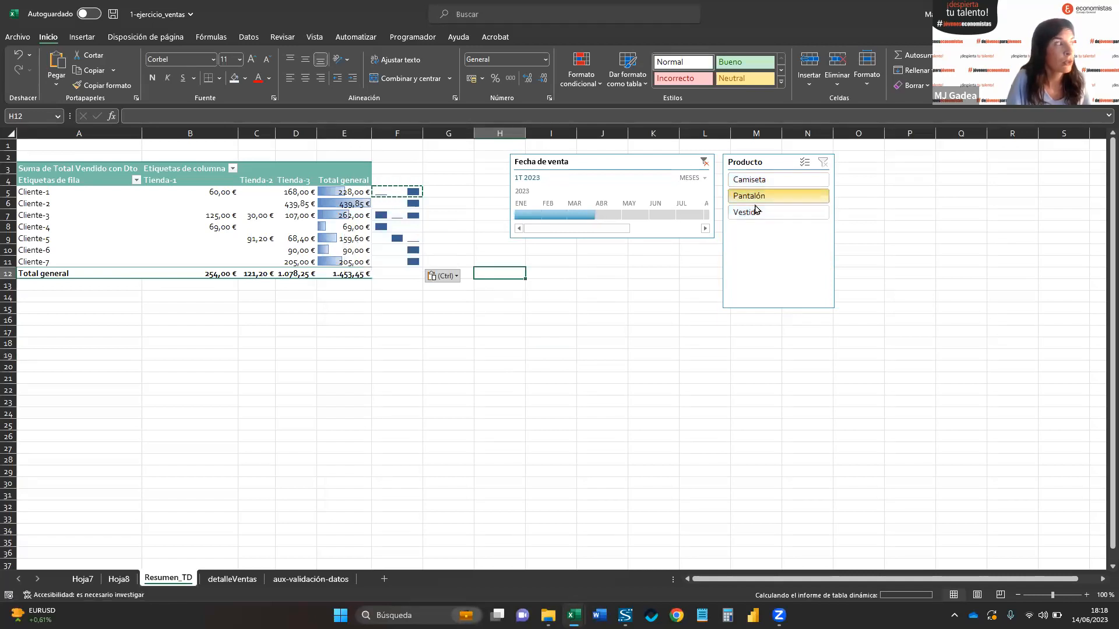
click(757, 182)
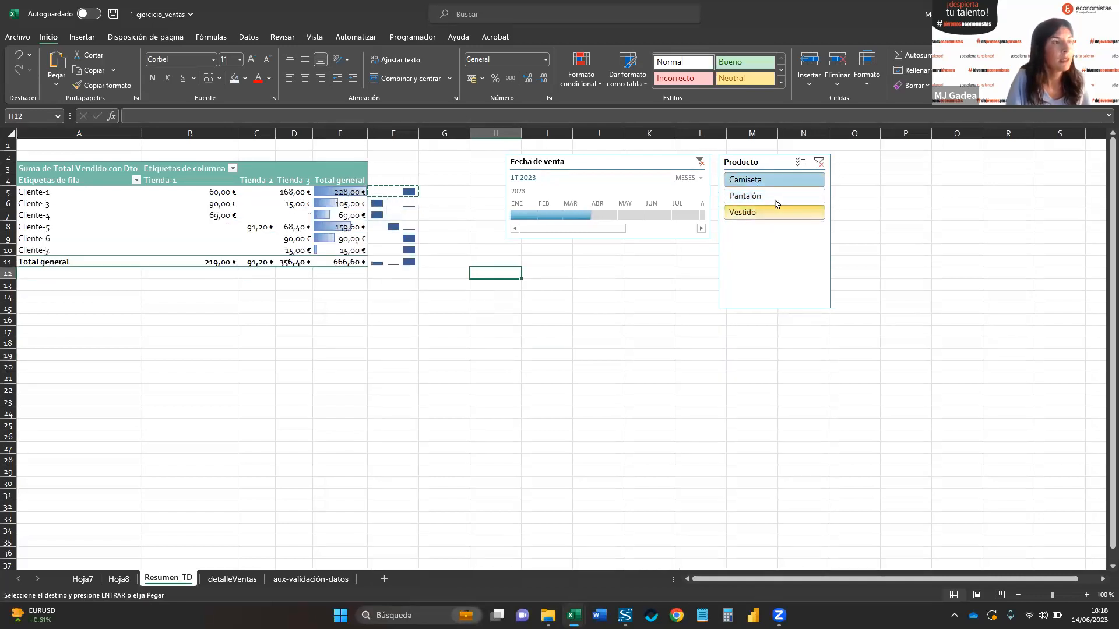
drag(521, 215, 639, 220)
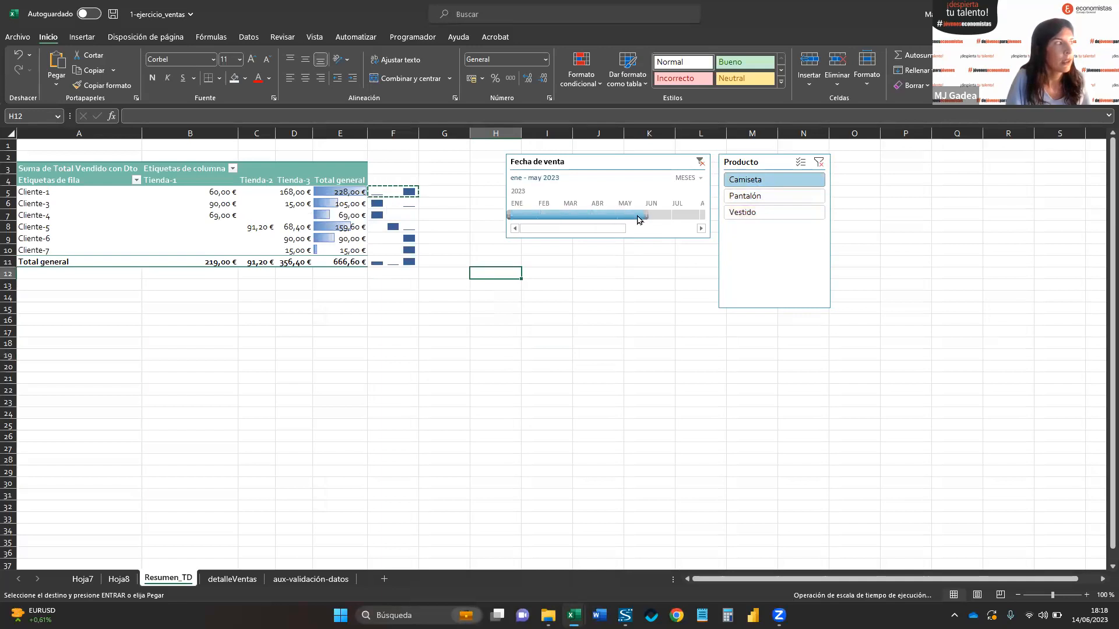
click(746, 212)
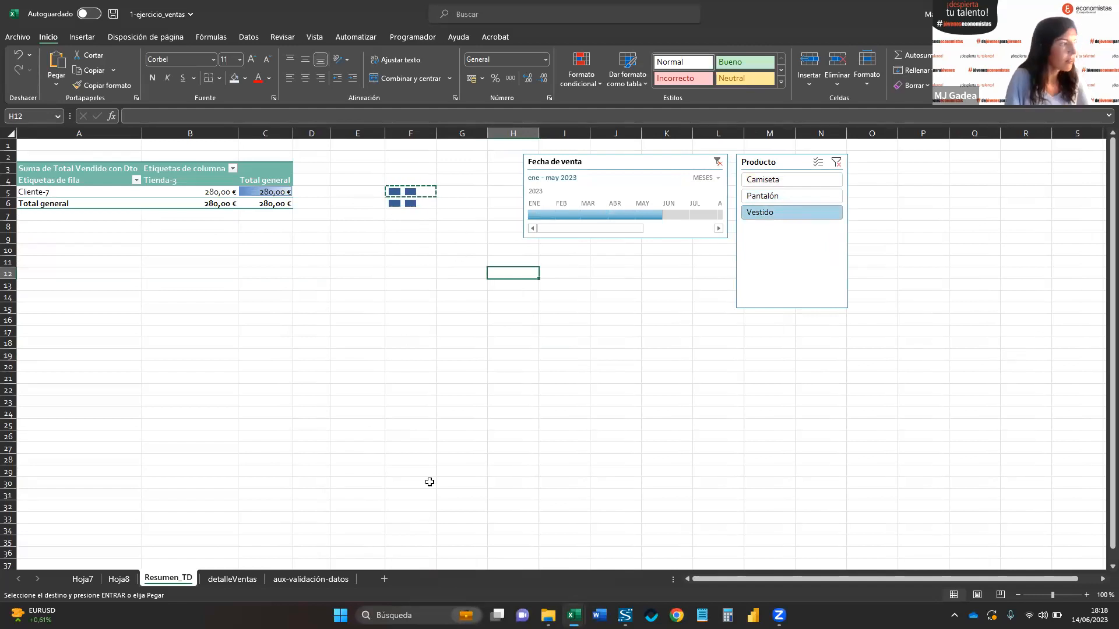
- Insert a clustered column pivot chart from the pivot table and place it below the Fecha de venta timeline
click(171, 194)
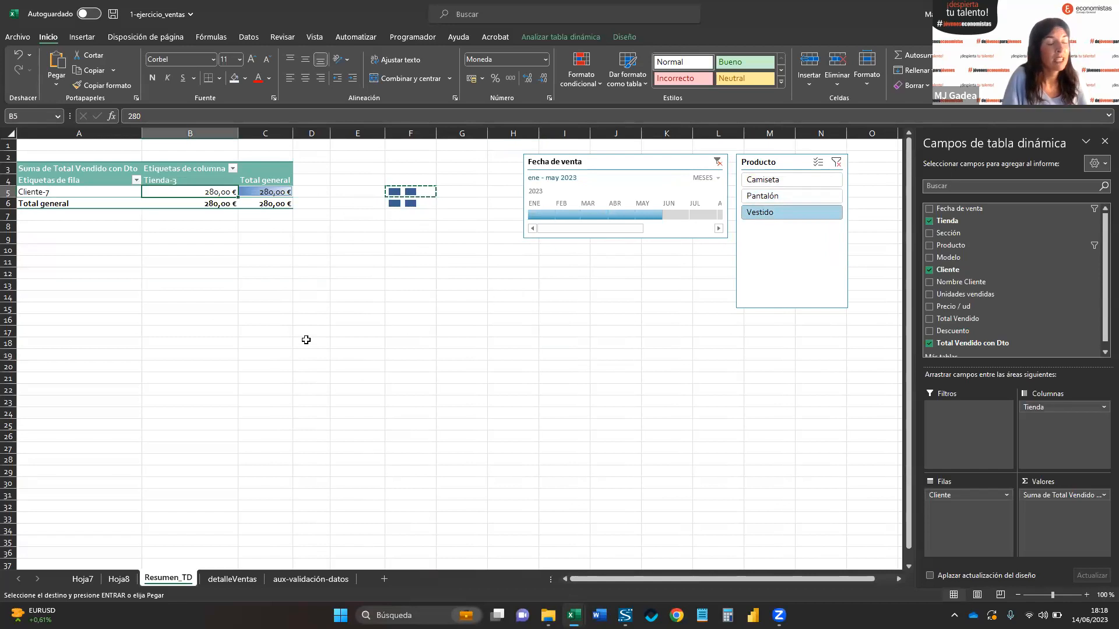
click(80, 38)
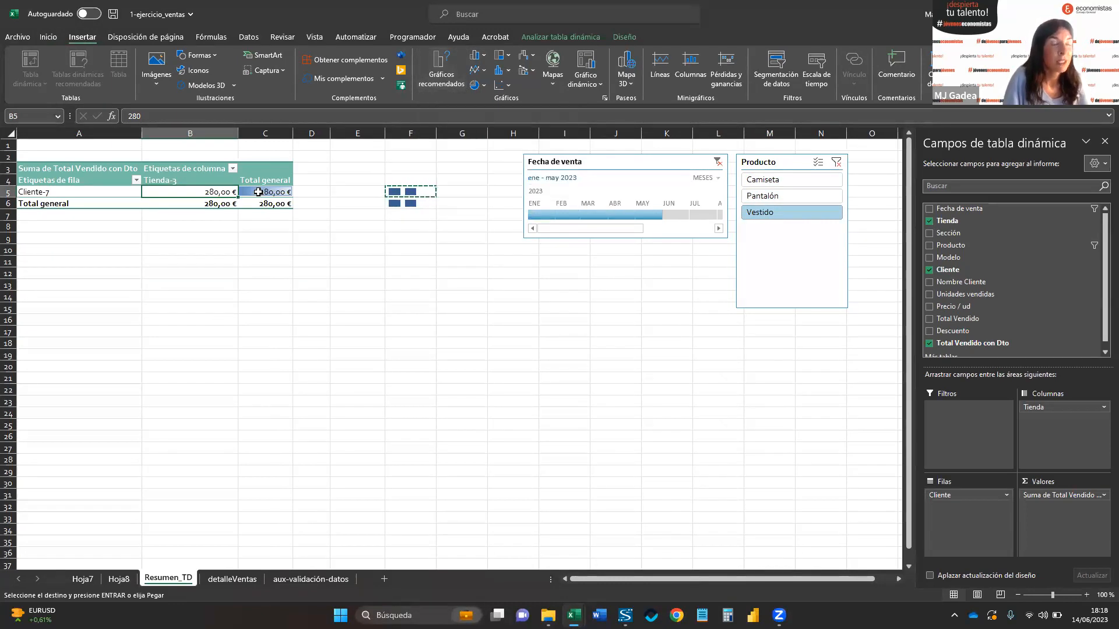
click(586, 78)
click(606, 102)
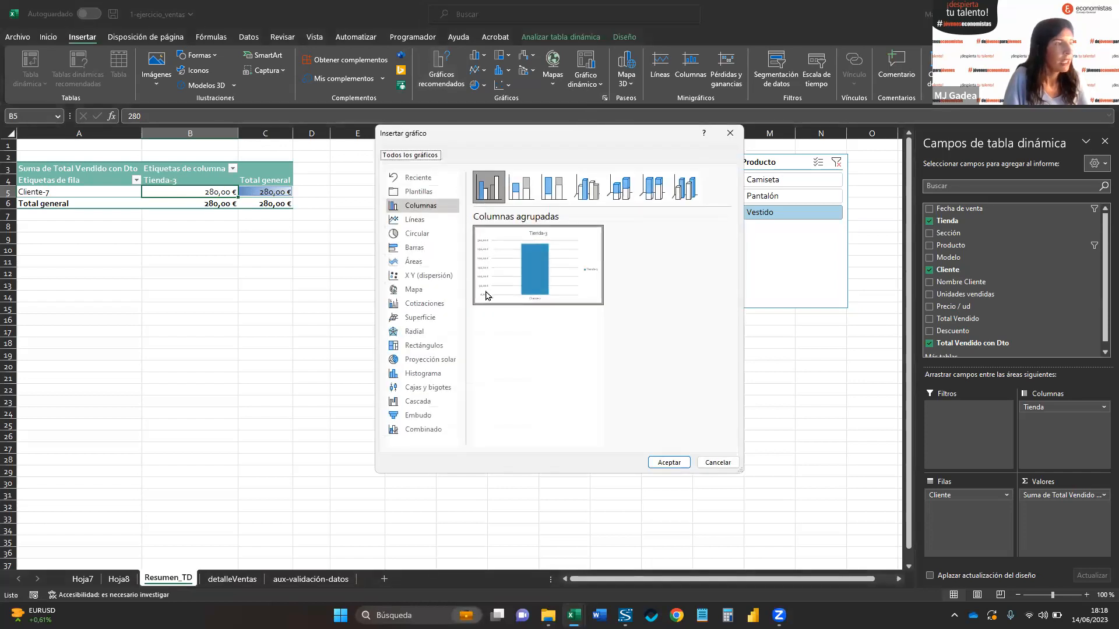
click(669, 462)
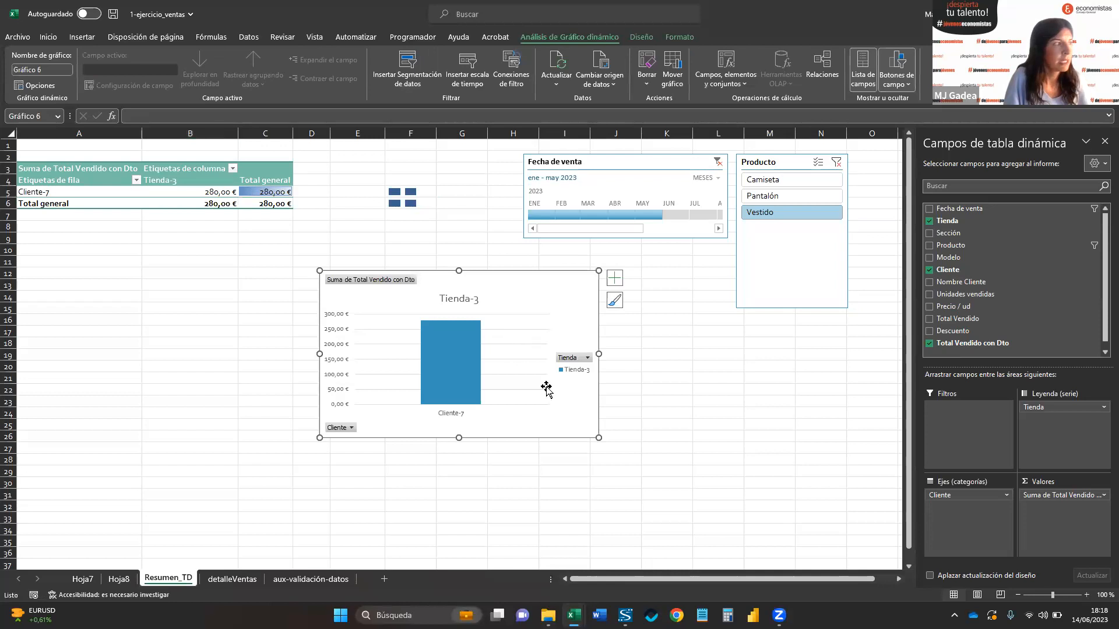
drag(502, 315, 420, 328)
drag(615, 343, 648, 325)
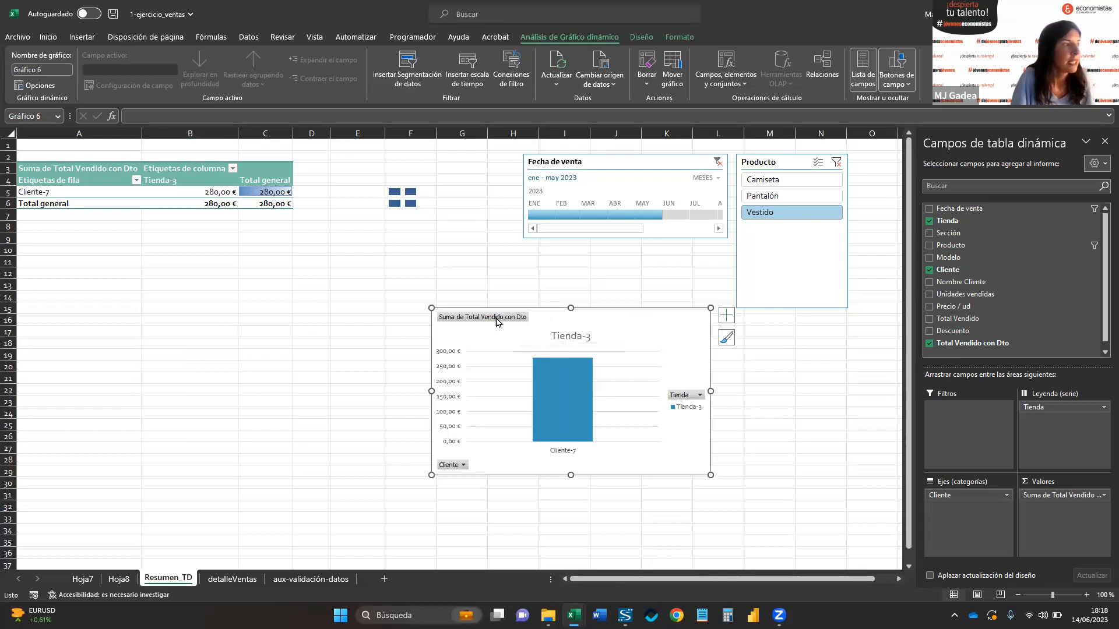
click(461, 464)
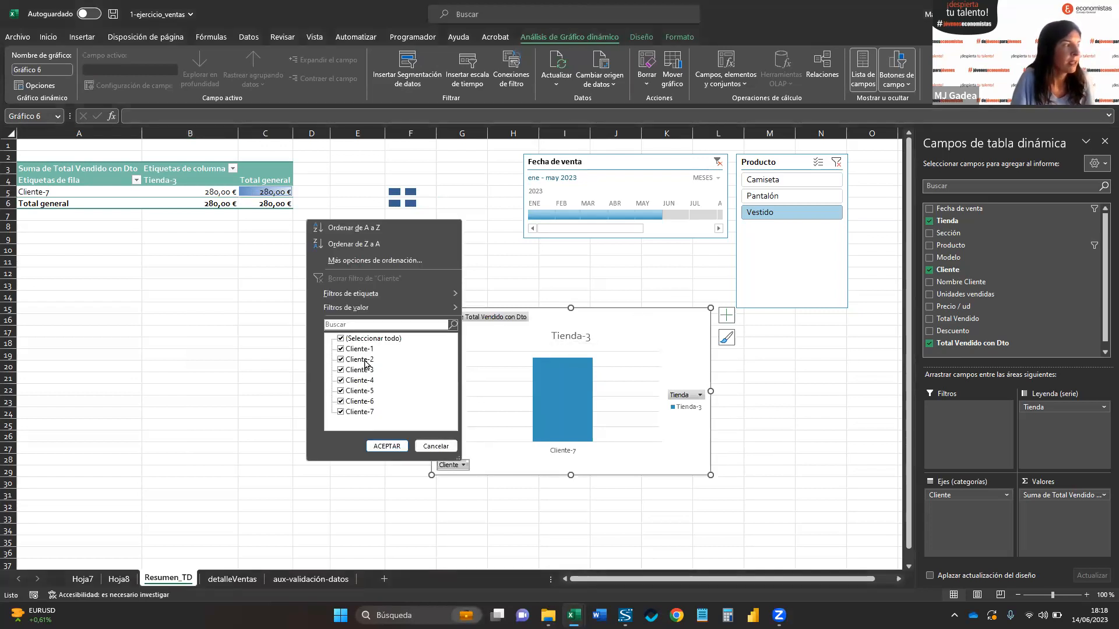
click(652, 394)
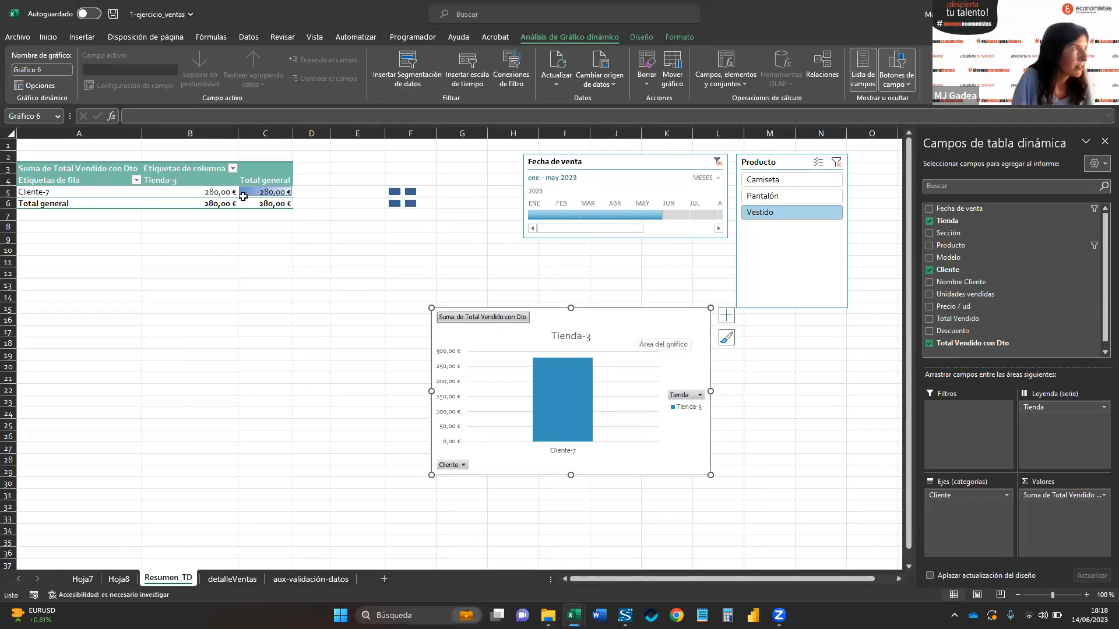
- Clear the Producto slicer filter, extend the timeline to ene - jul 2023 and move the pivot chart slightly lower
click(192, 189)
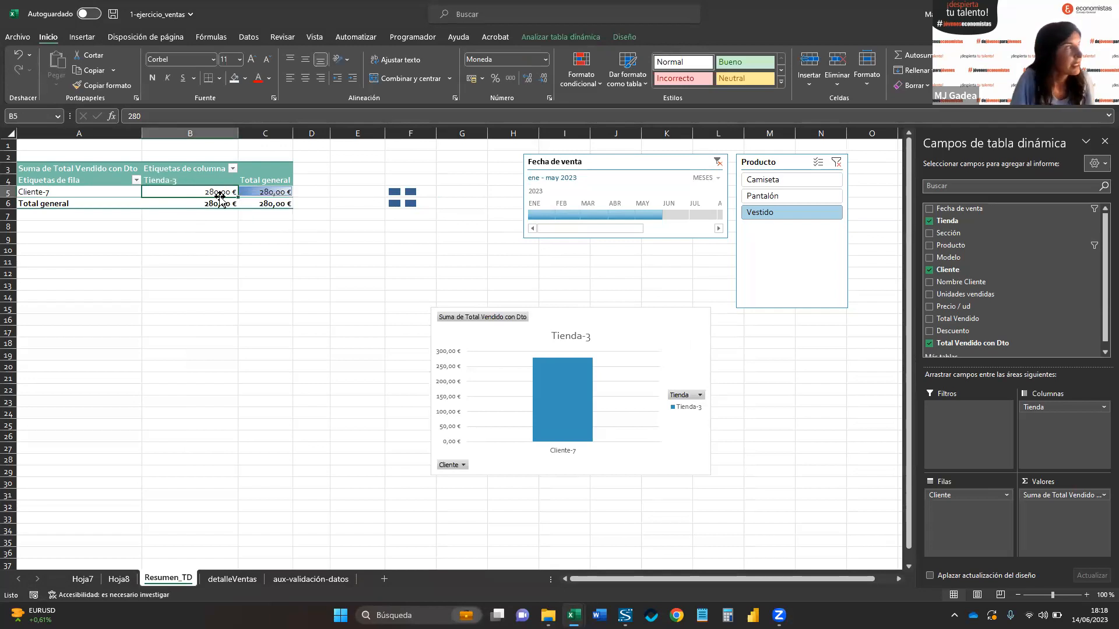
click(836, 162)
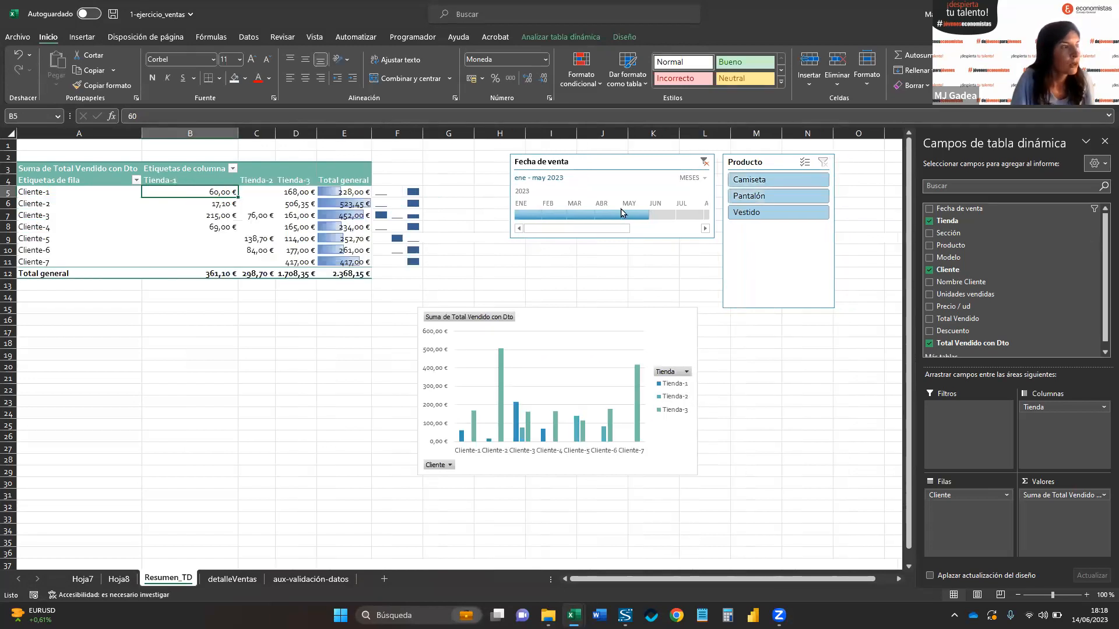
drag(523, 220, 692, 220)
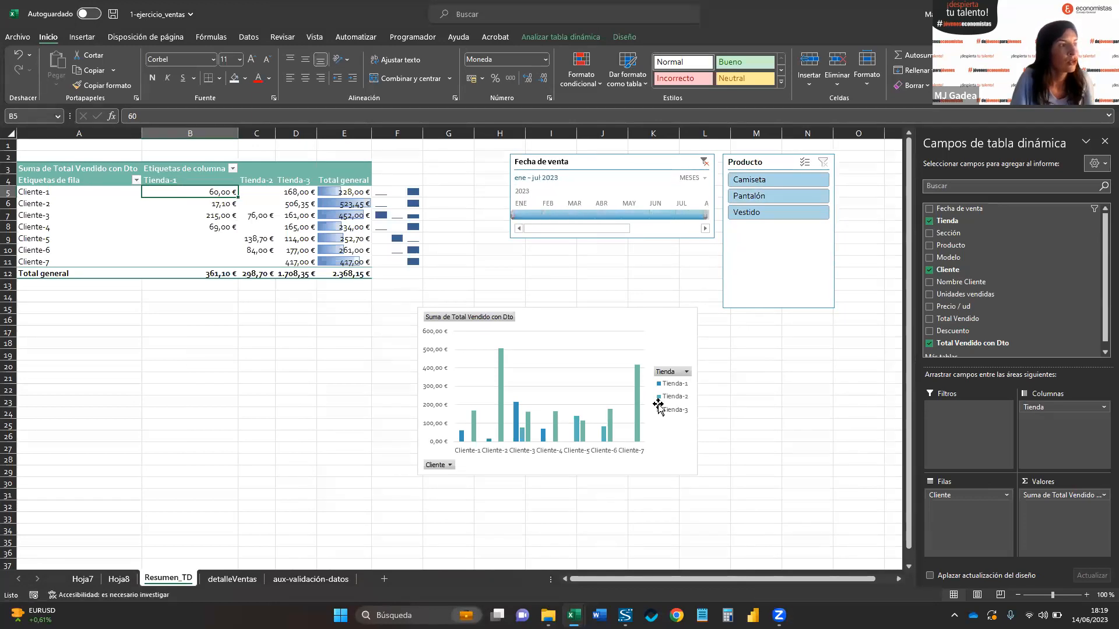
drag(666, 320, 680, 347)
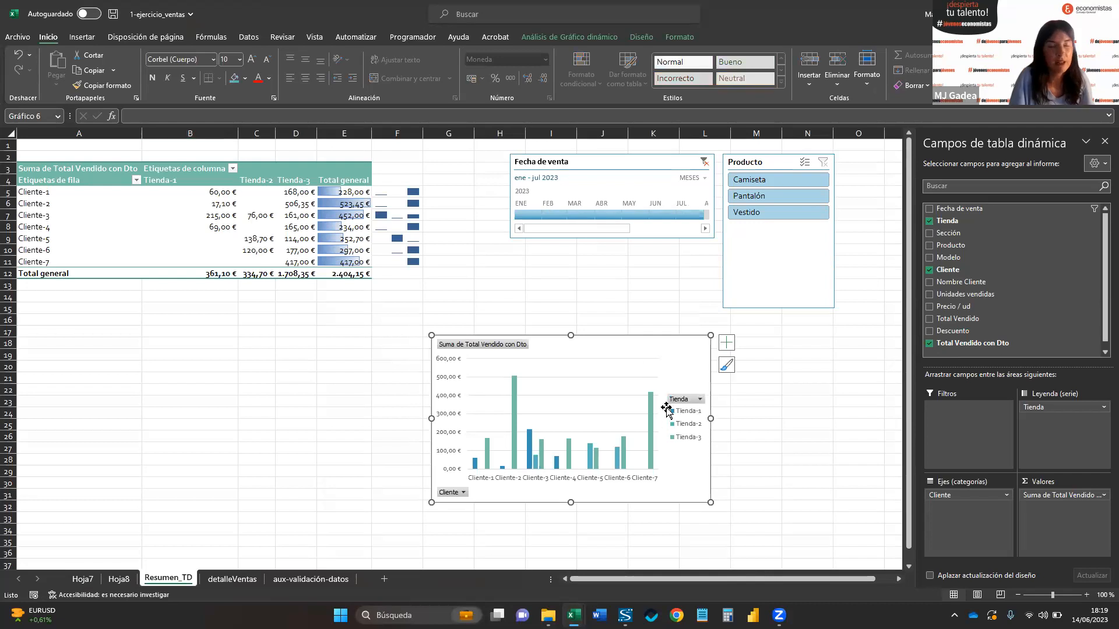
- Filter the pivot chart by Tienda so only Tienda-1 is included
click(696, 399)
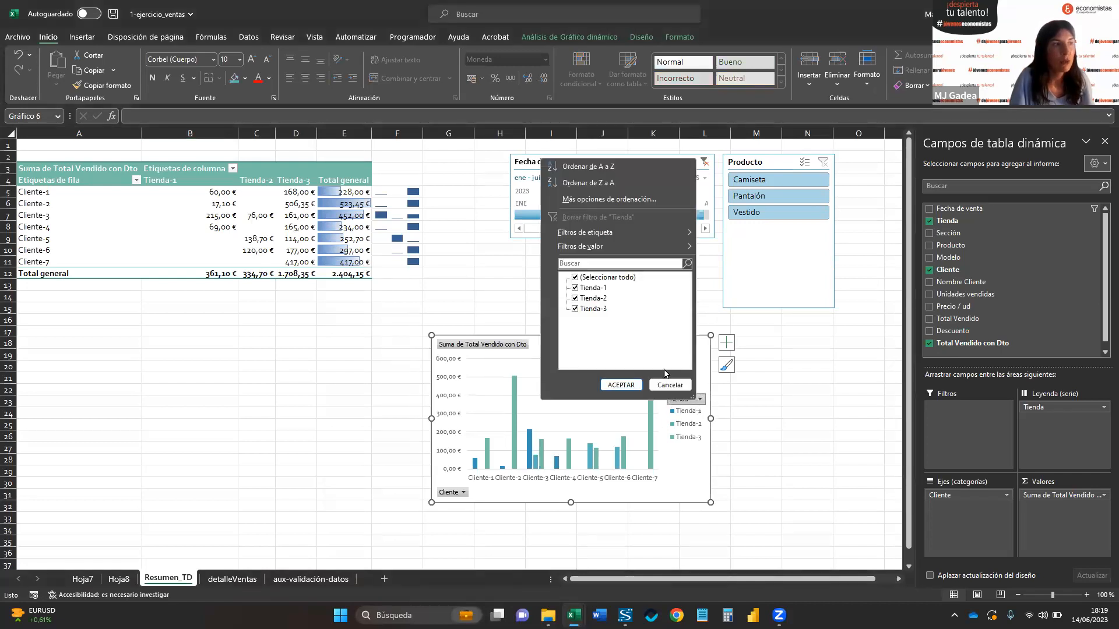
click(576, 277)
click(580, 288)
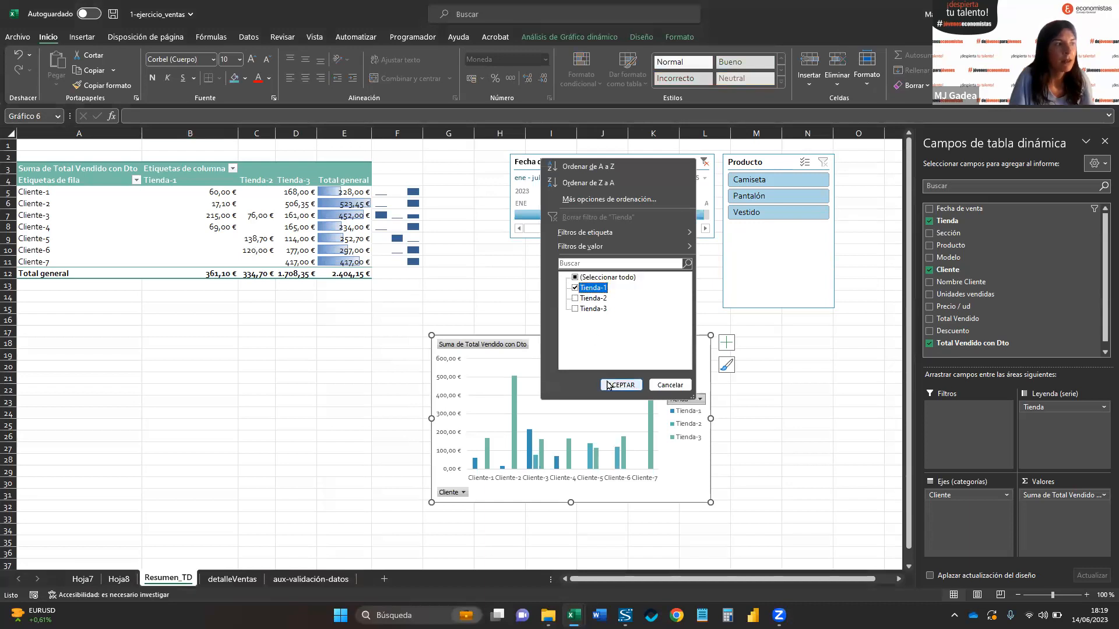
click(608, 386)
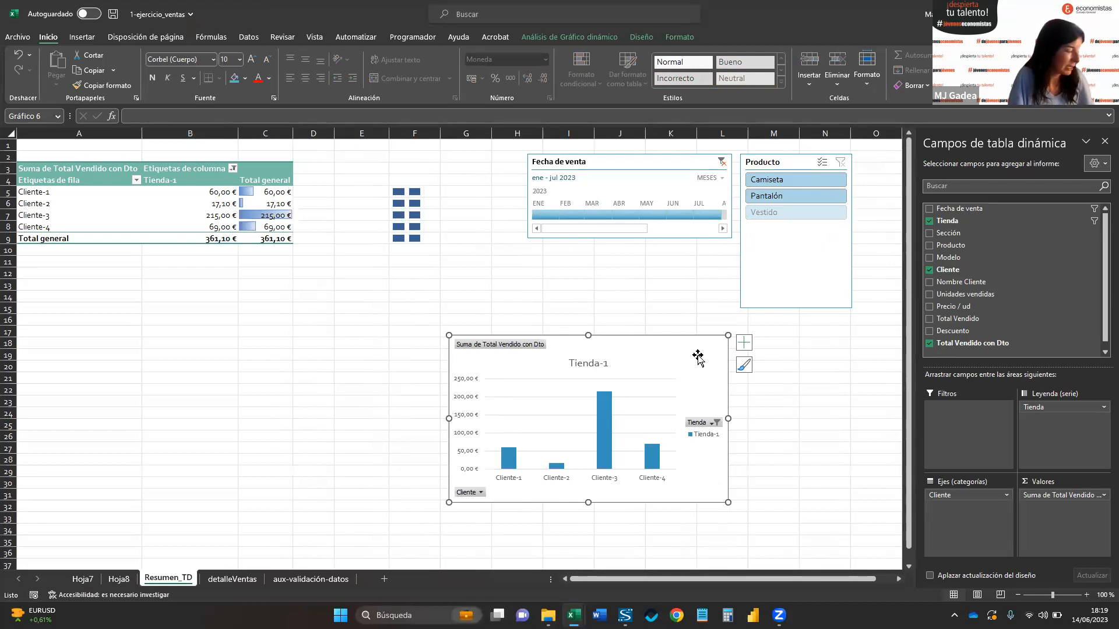
- Cut the pivot chart from Resumen_TD, paste it into a new sheet and position it around B6
key(Delete)
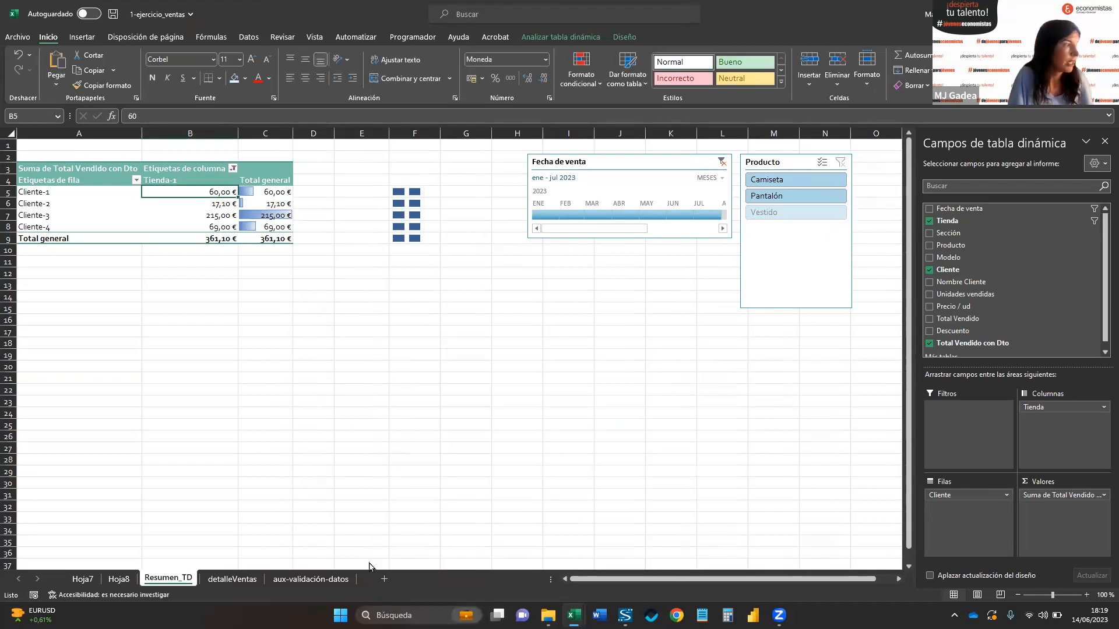
click(385, 579)
key(ctrl+v)
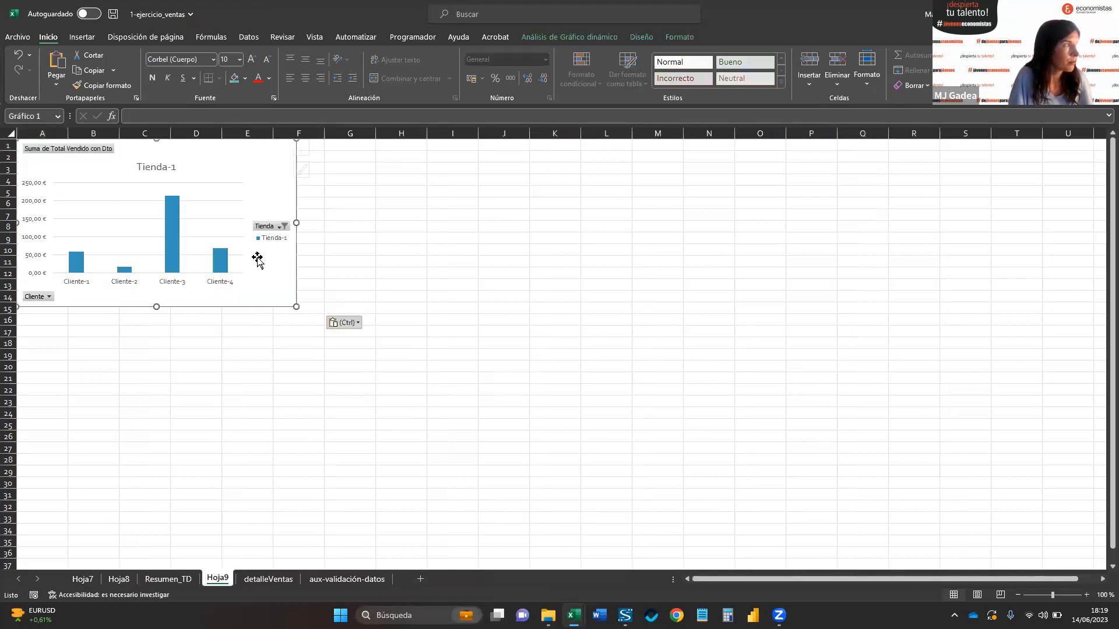
drag(274, 166, 347, 226)
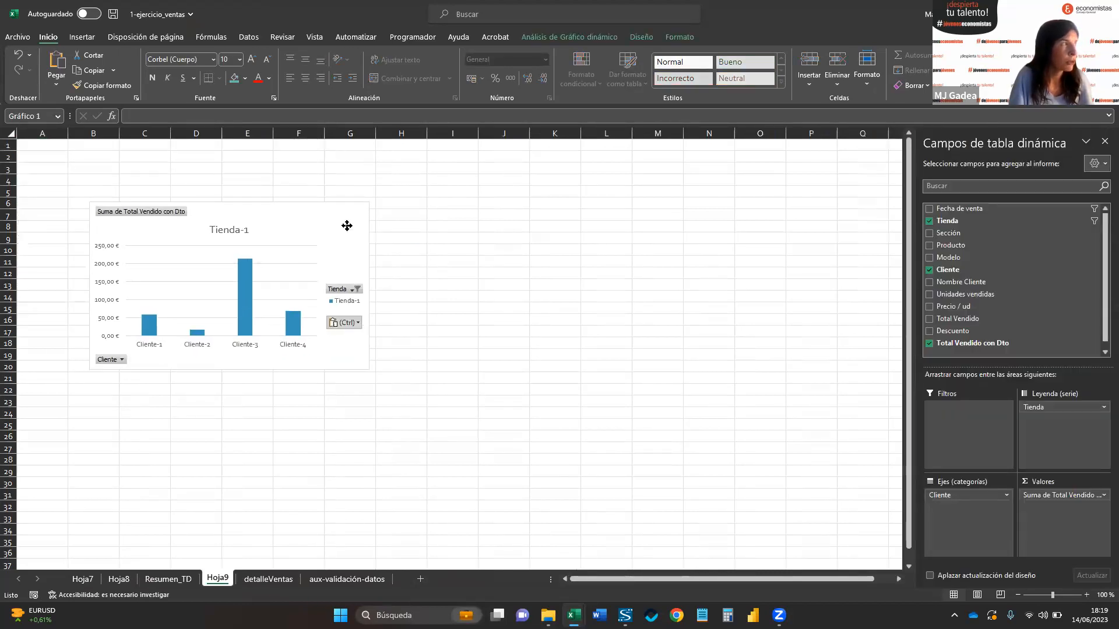
- Hide the gridlines on the new sheet holding the pivot chart
click(315, 37)
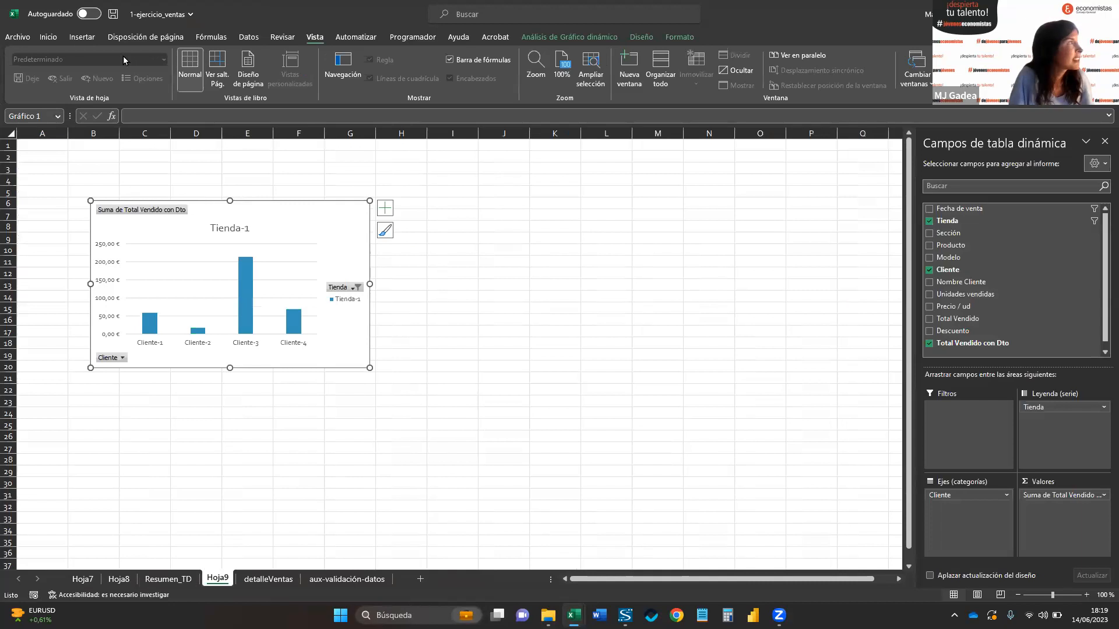
click(45, 39)
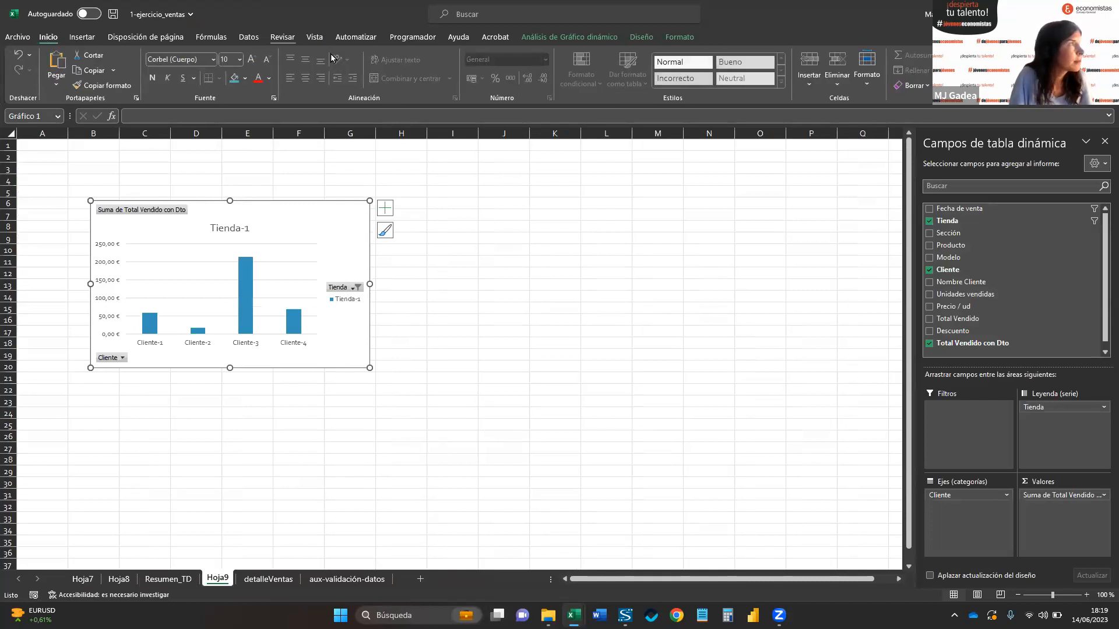
click(315, 37)
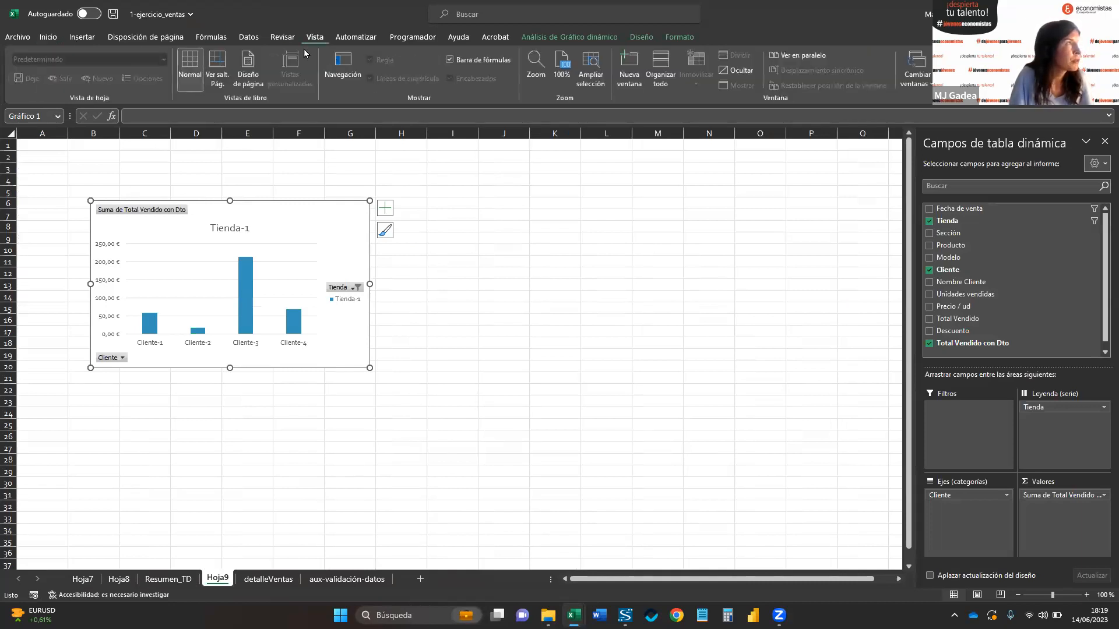
click(496, 201)
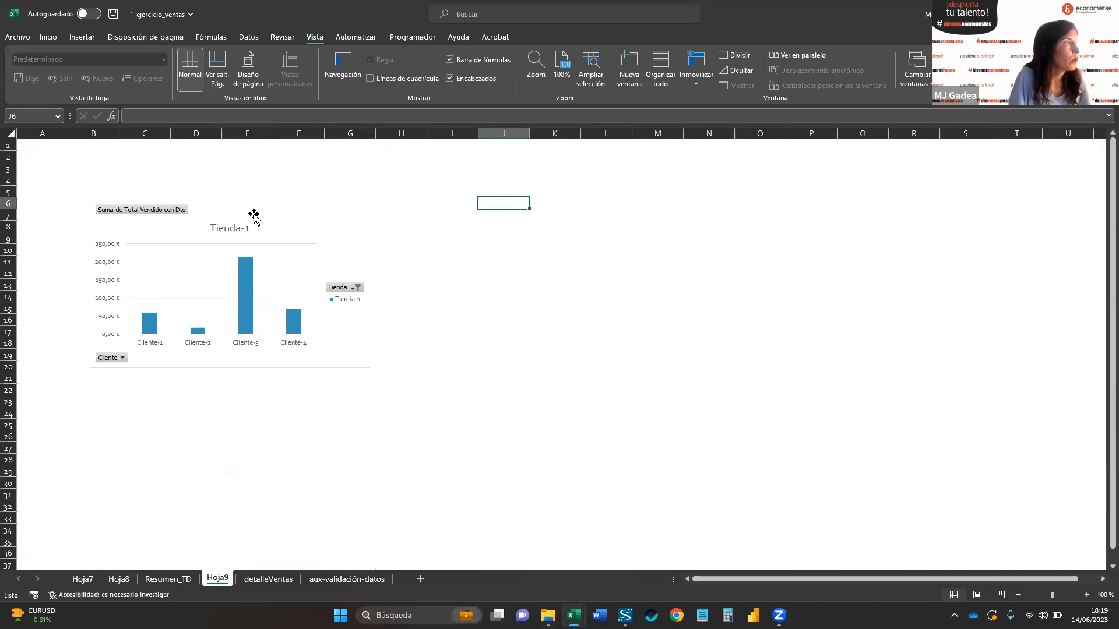
- Apply the dark chart style with glowing blue outlined columns to the pivot chart on Hoja9
click(244, 222)
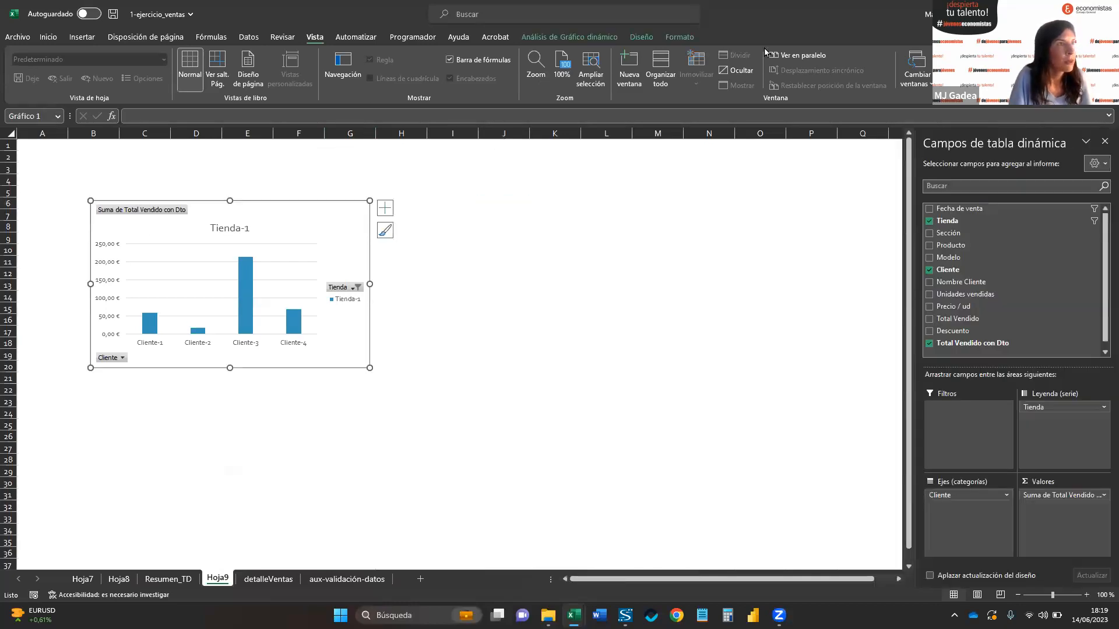
click(905, 137)
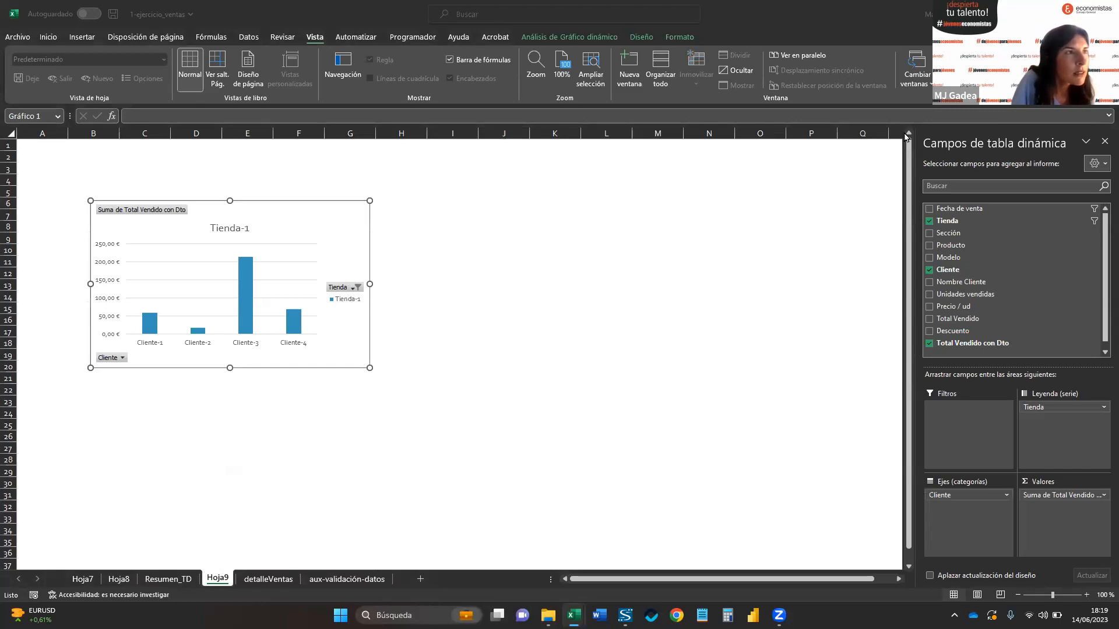
click(642, 38)
click(642, 39)
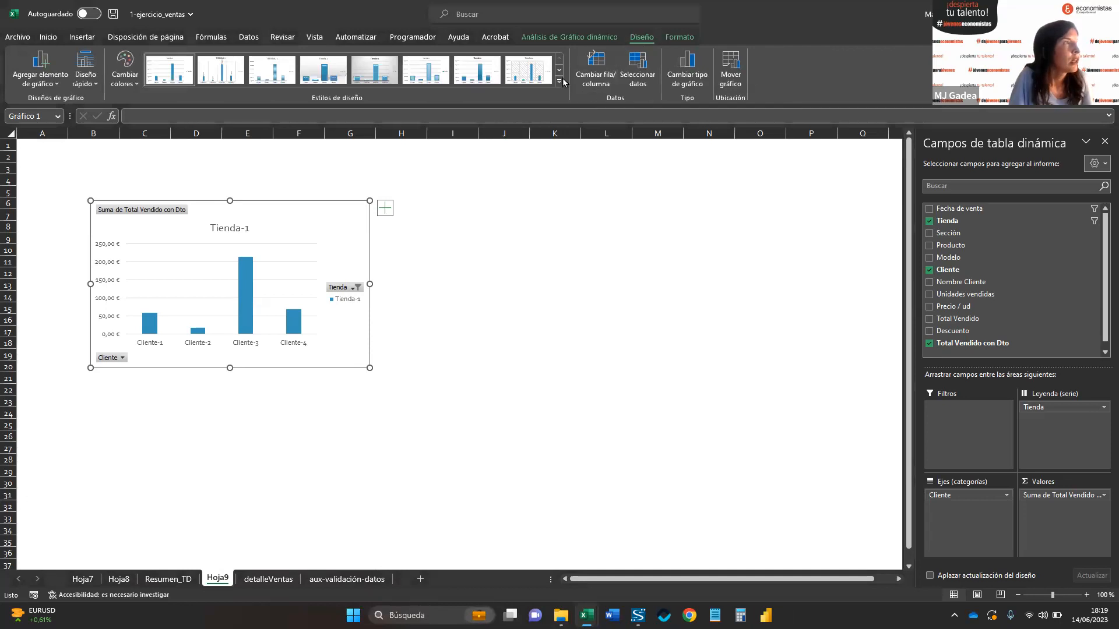
click(374, 70)
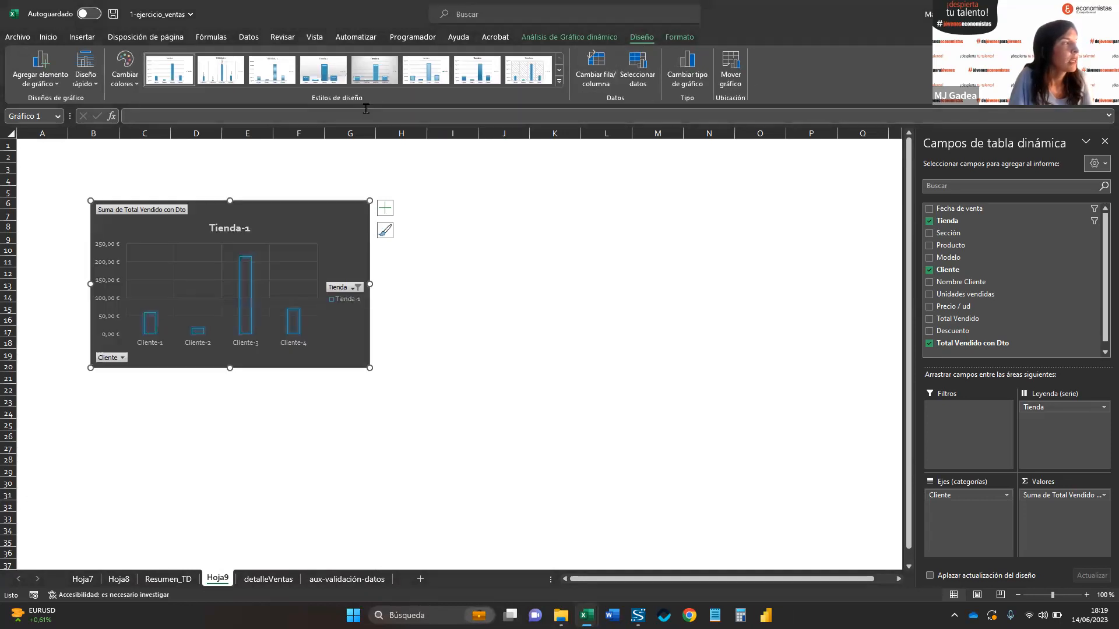
- Enlarge and reposition the pivot chart so it spans about columns A to H and rows 3 to 23
click(369, 380)
click(361, 375)
drag(370, 368, 389, 380)
- Hide all rows from 27 down to the end of the sheet, below the pivot chart
click(247, 463)
drag(110, 452, 124, 514)
key(shift+space)
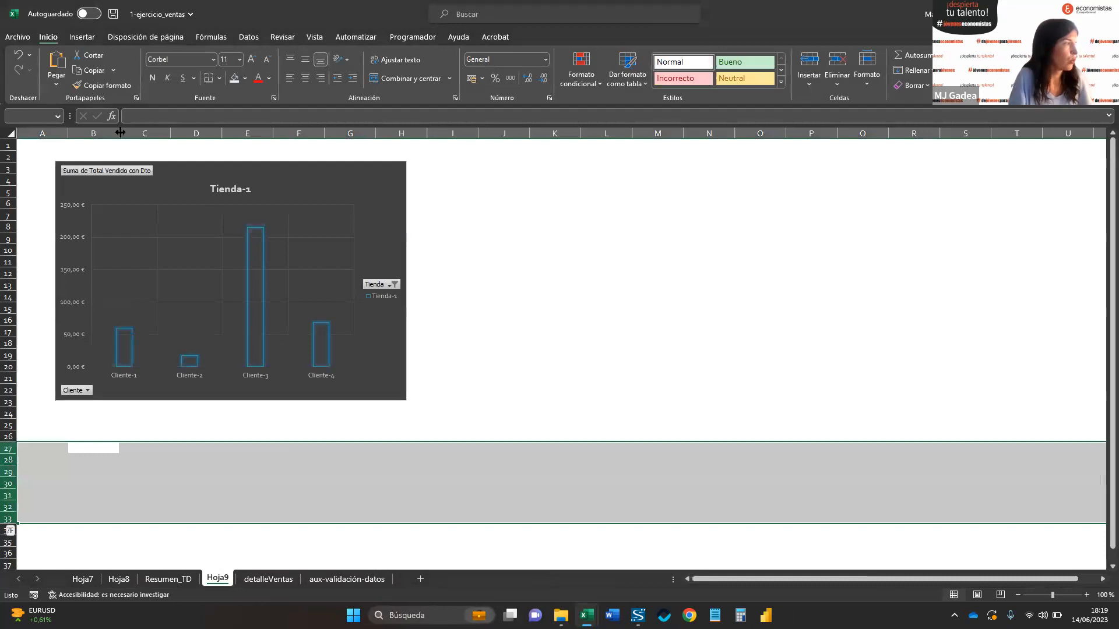
key(ctrl+shift+Down)
right_click(175, 311)
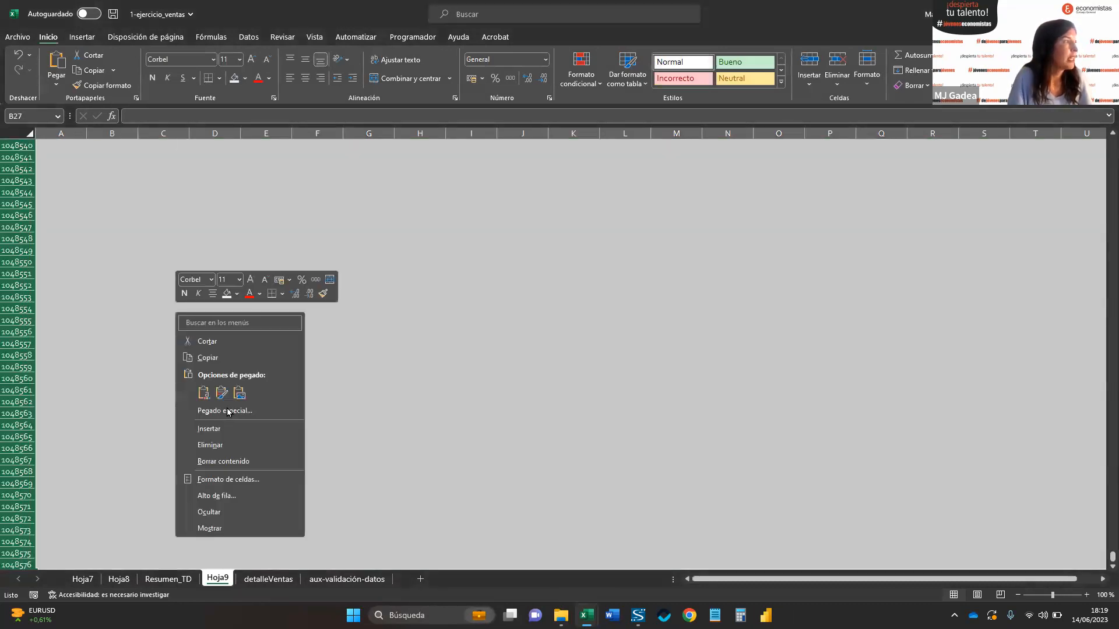
click(233, 512)
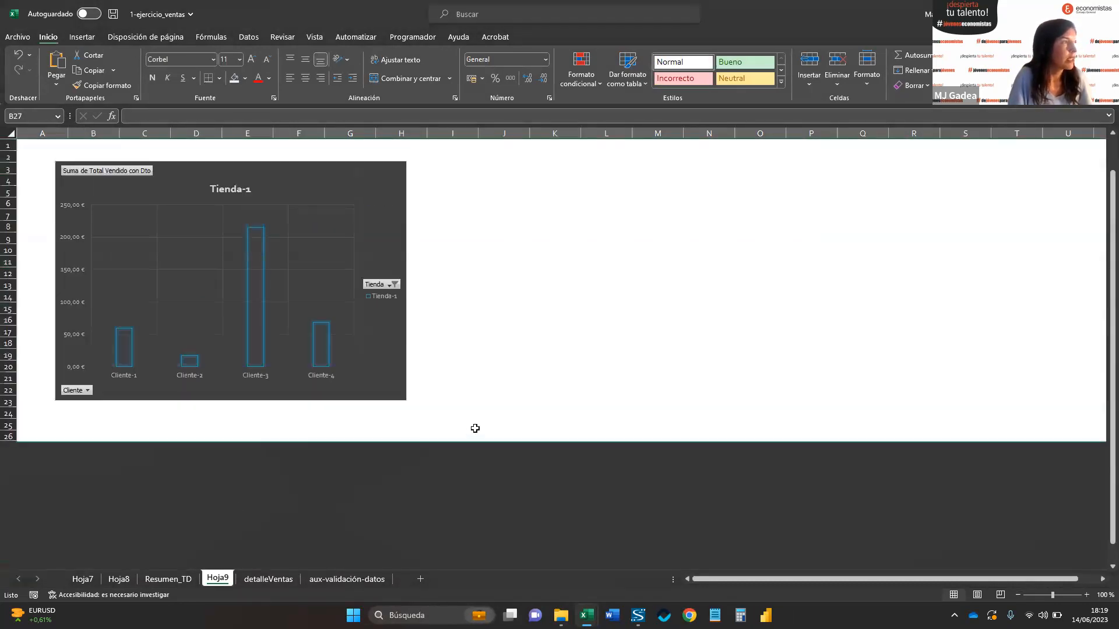
click(514, 332)
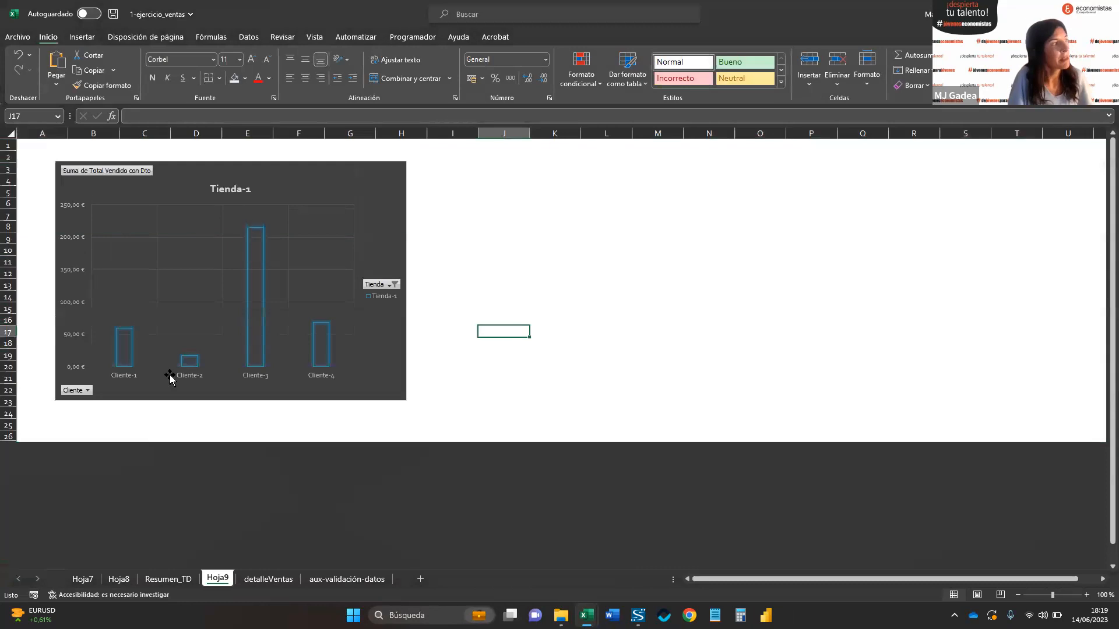
- Change the pivot chart's Tienda filter so only Tienda-2 is included
click(393, 285)
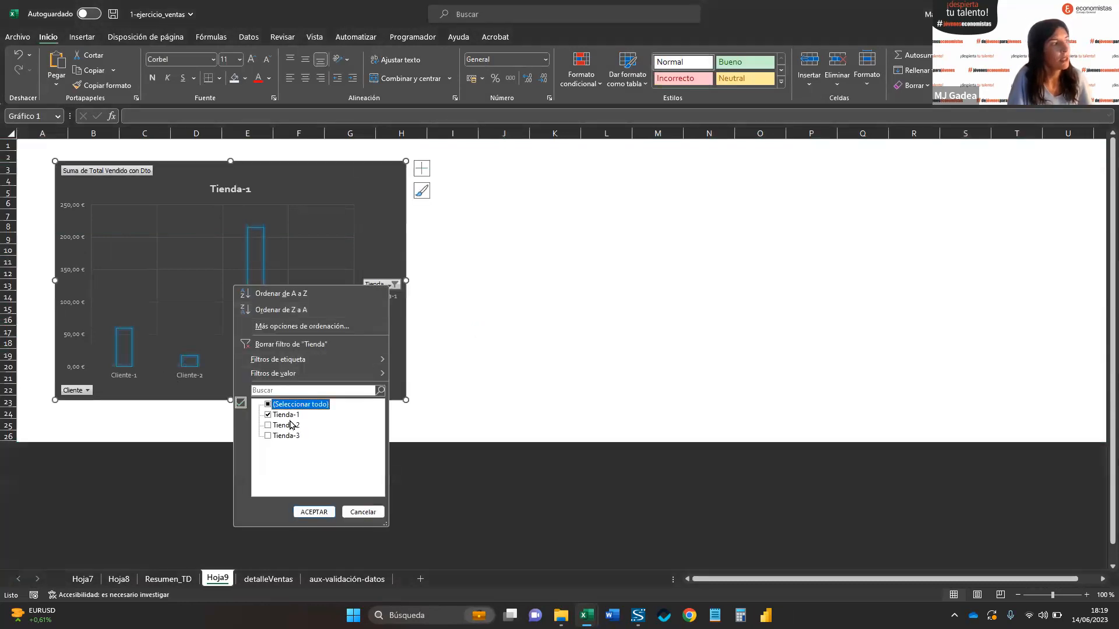
click(268, 415)
click(268, 414)
click(314, 511)
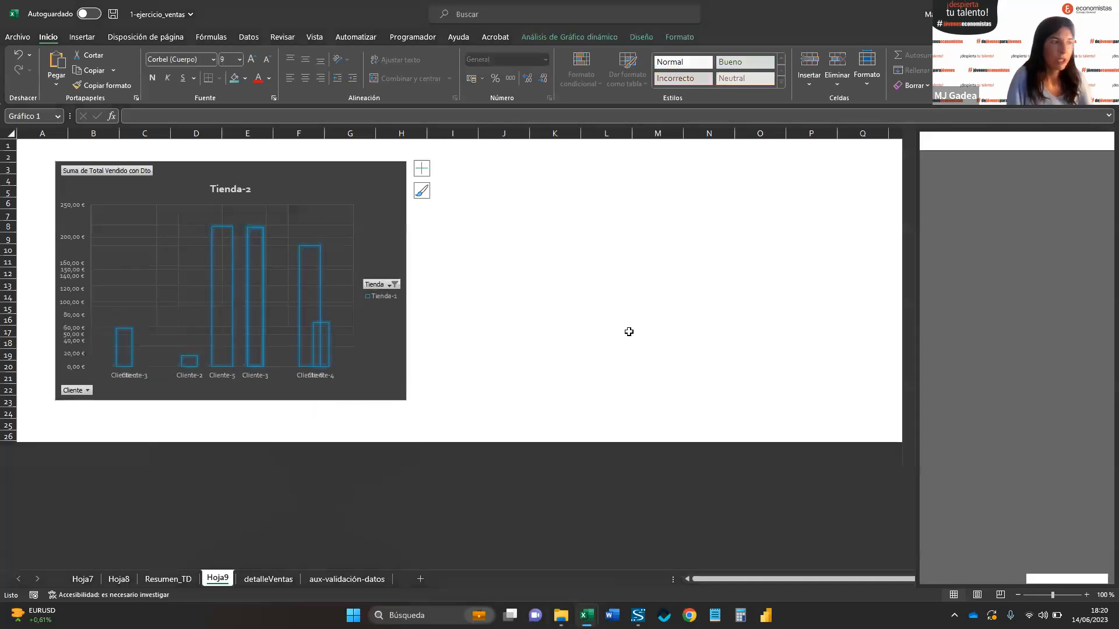
click(583, 316)
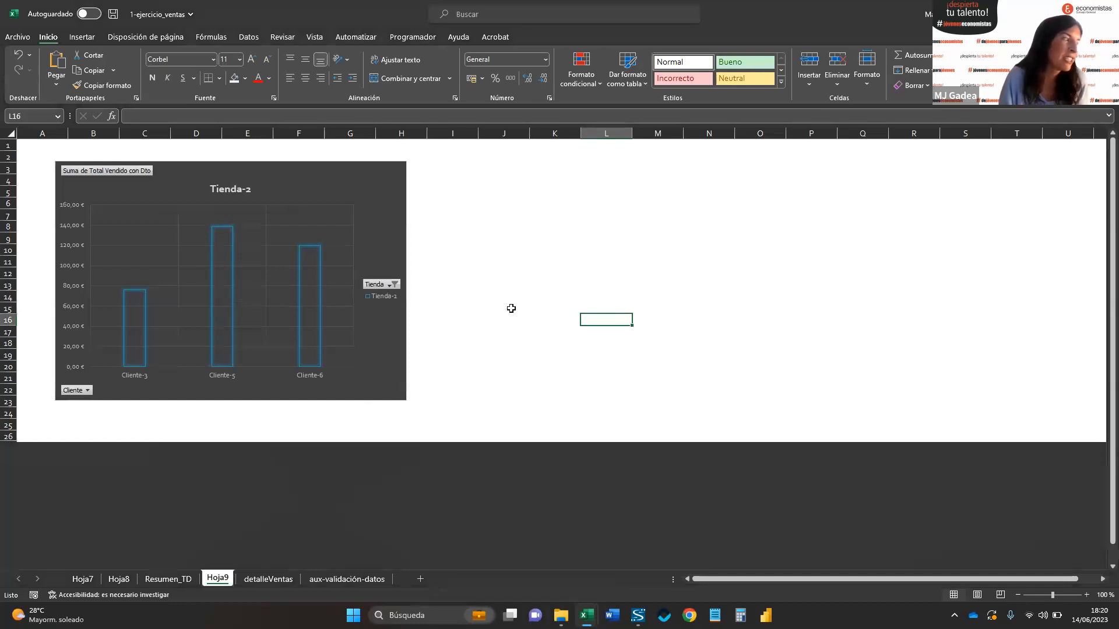